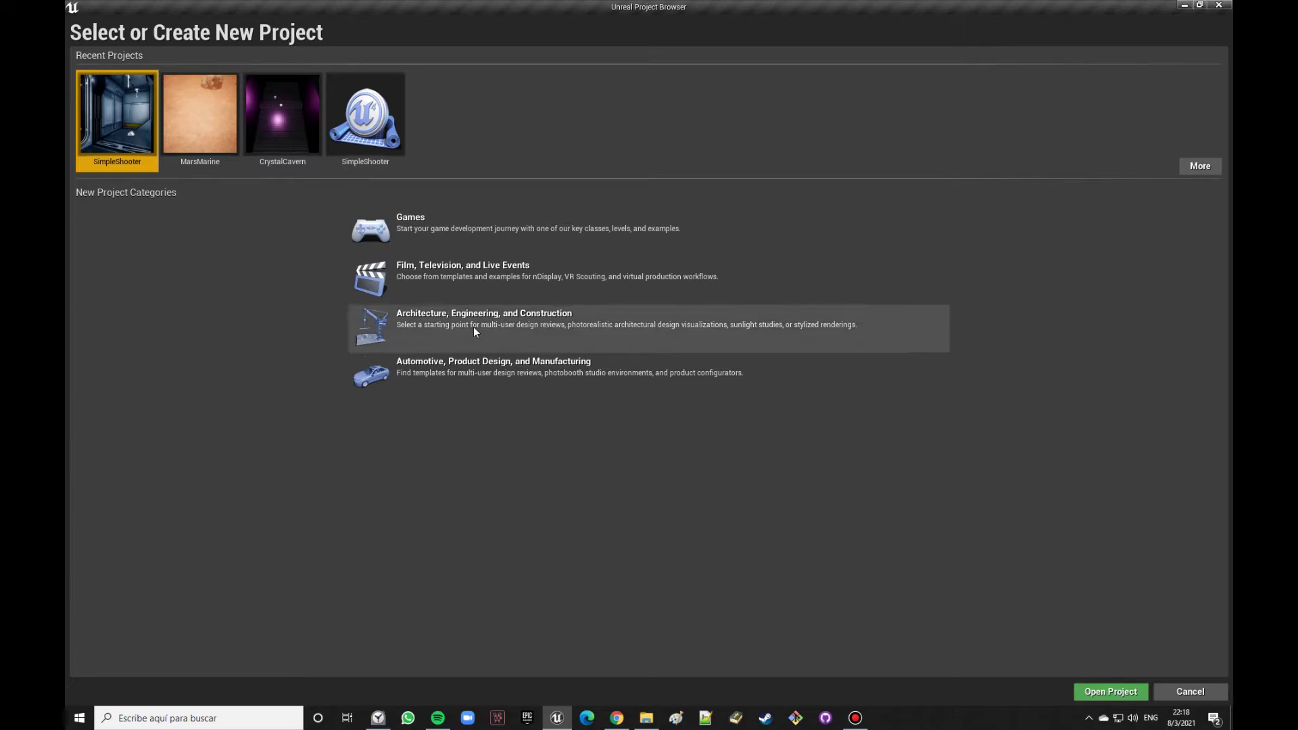
Step: Choose the Games category and the First Person template
{"action": "left_click", "coordinate": [474, 233]}
{"action": "left_click", "coordinate": [1037, 696]}
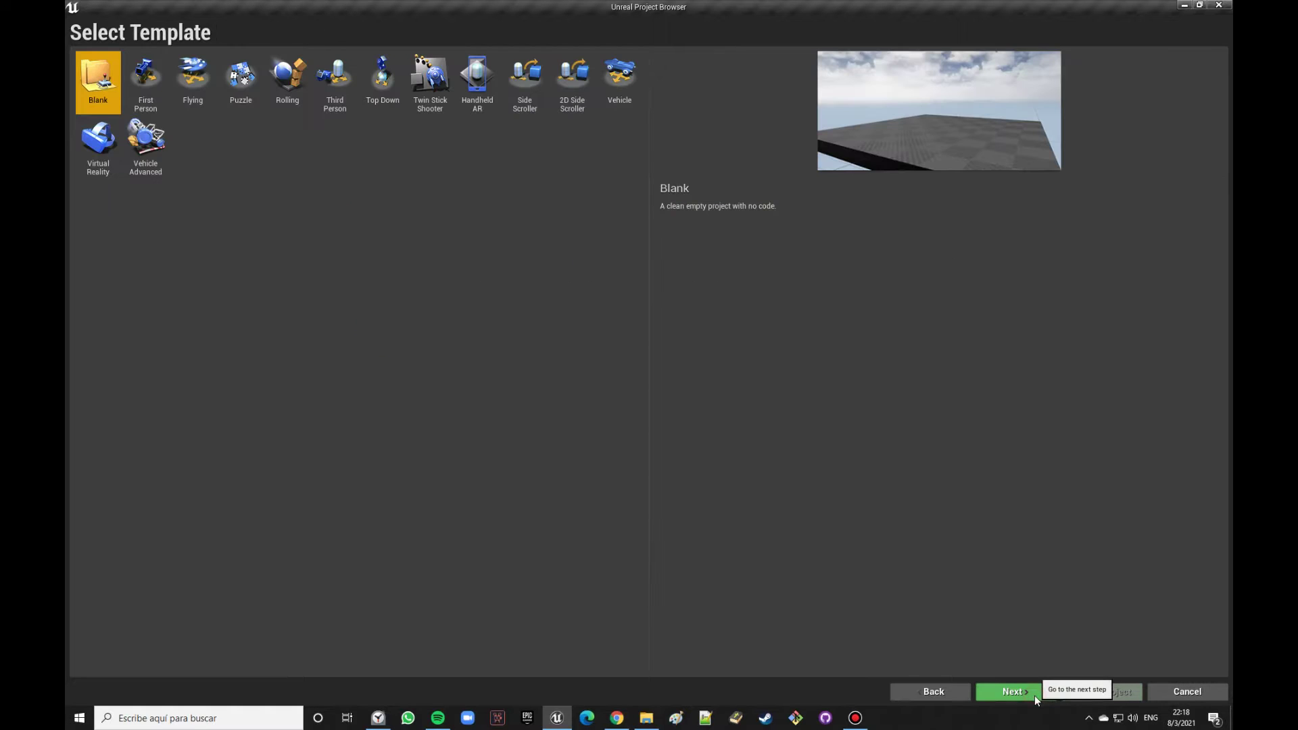
{"action": "left_click", "coordinate": [150, 93]}
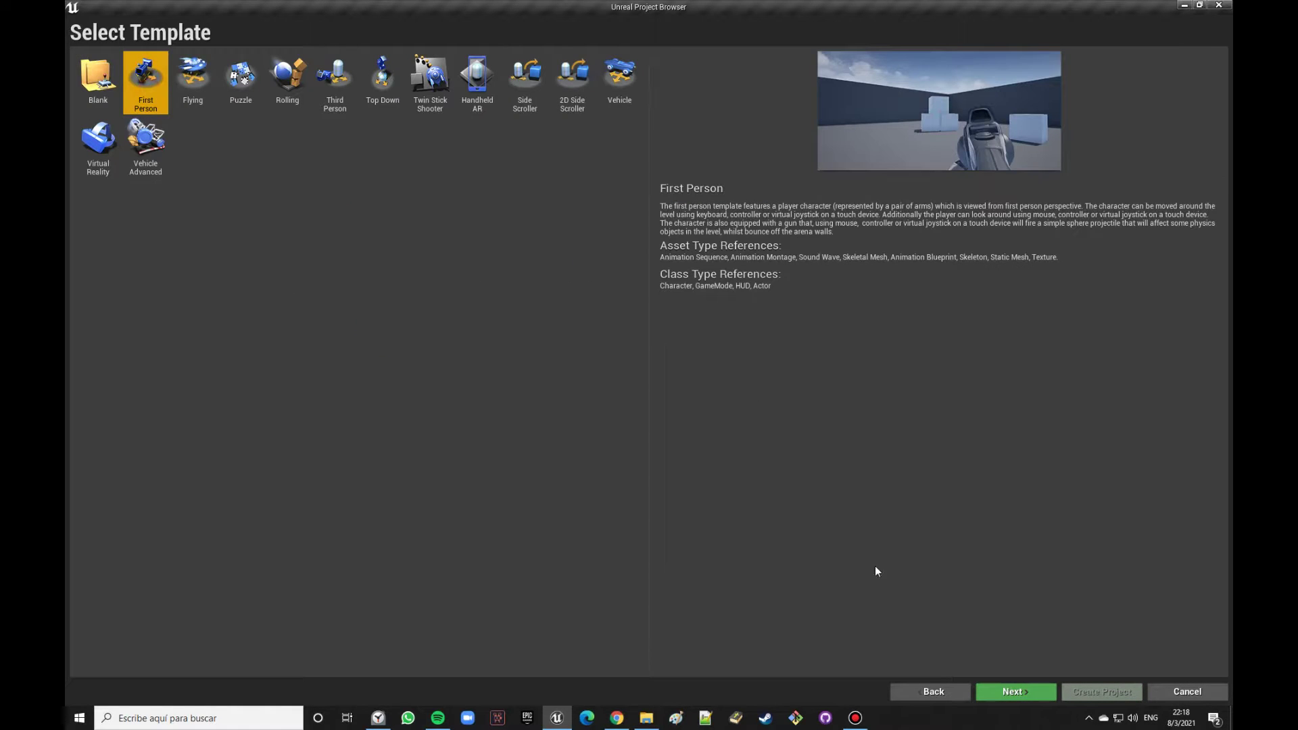
{"action": "left_click", "coordinate": [1023, 691]}
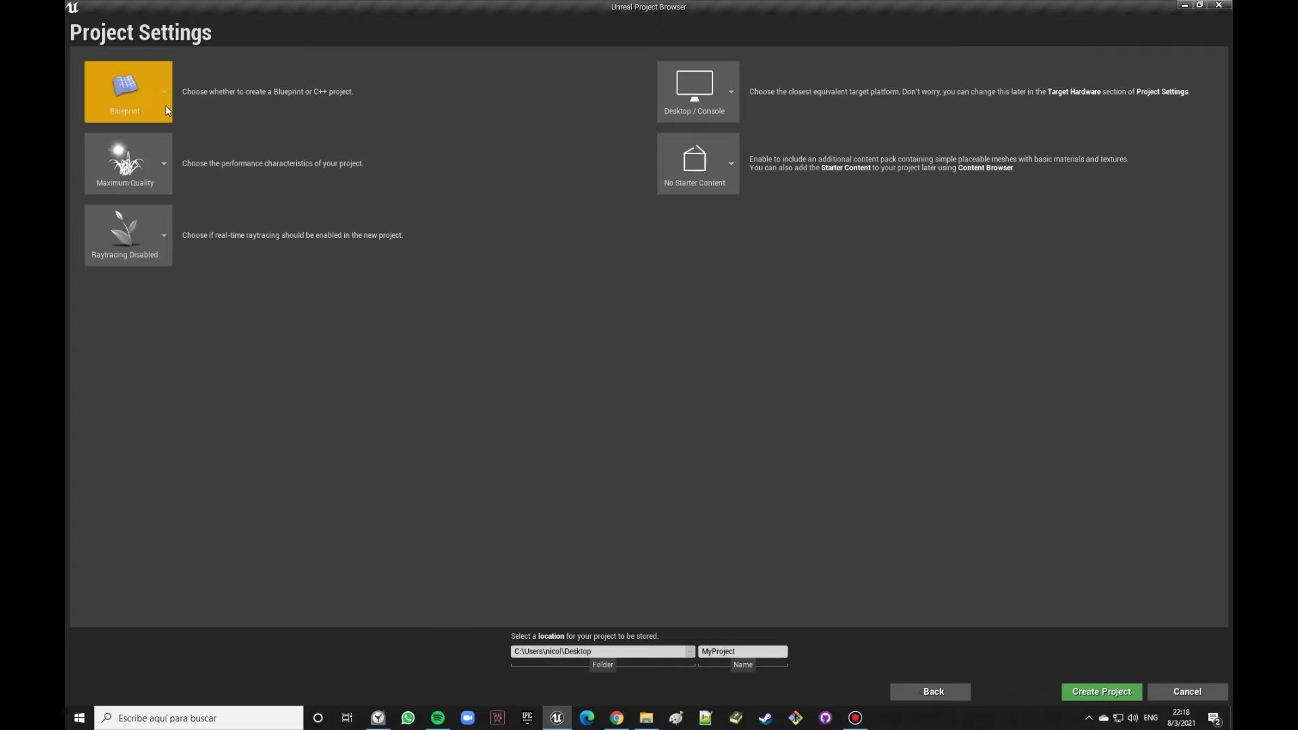
Step: Include starter content, name the project FPS_Demo and create it
{"action": "left_click", "coordinate": [736, 163]}
{"action": "left_click", "coordinate": [696, 277]}
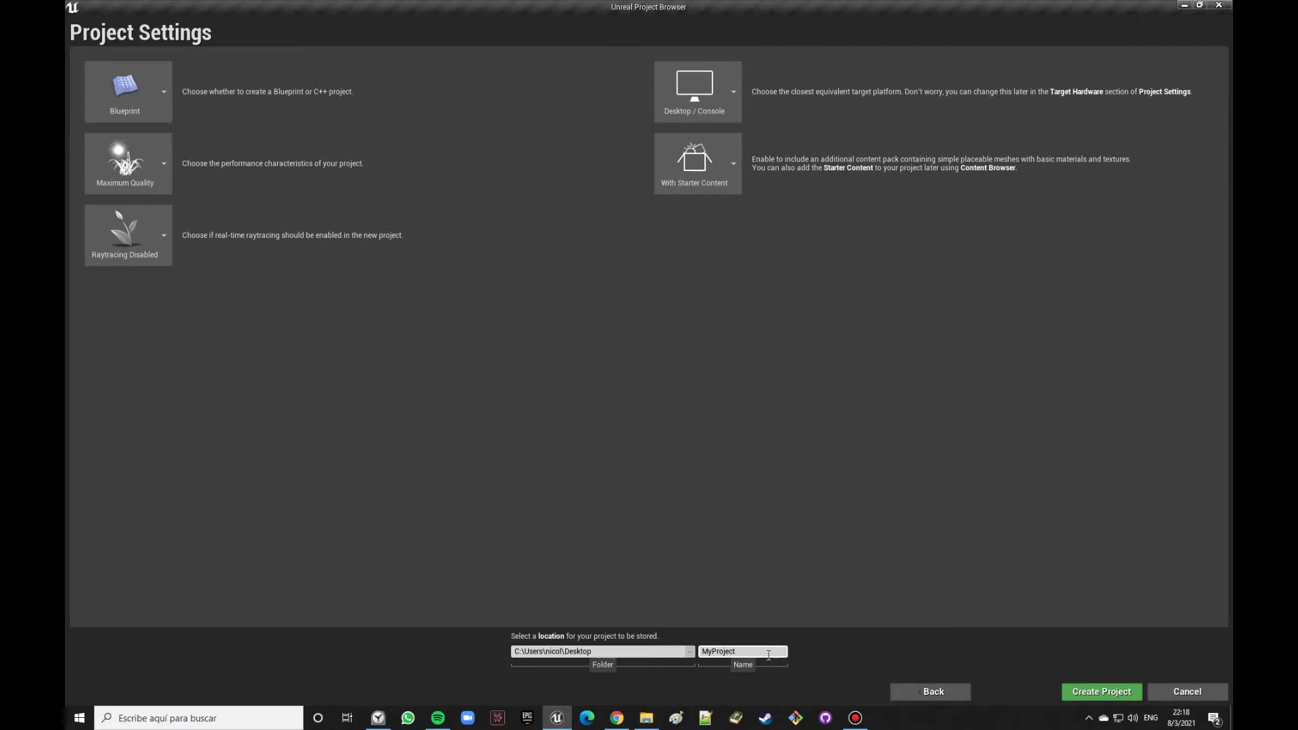
{"action": "type", "text": "FPS_"}
{"action": "type", "text": "Demo"}
{"action": "left_click", "coordinate": [1093, 696]}
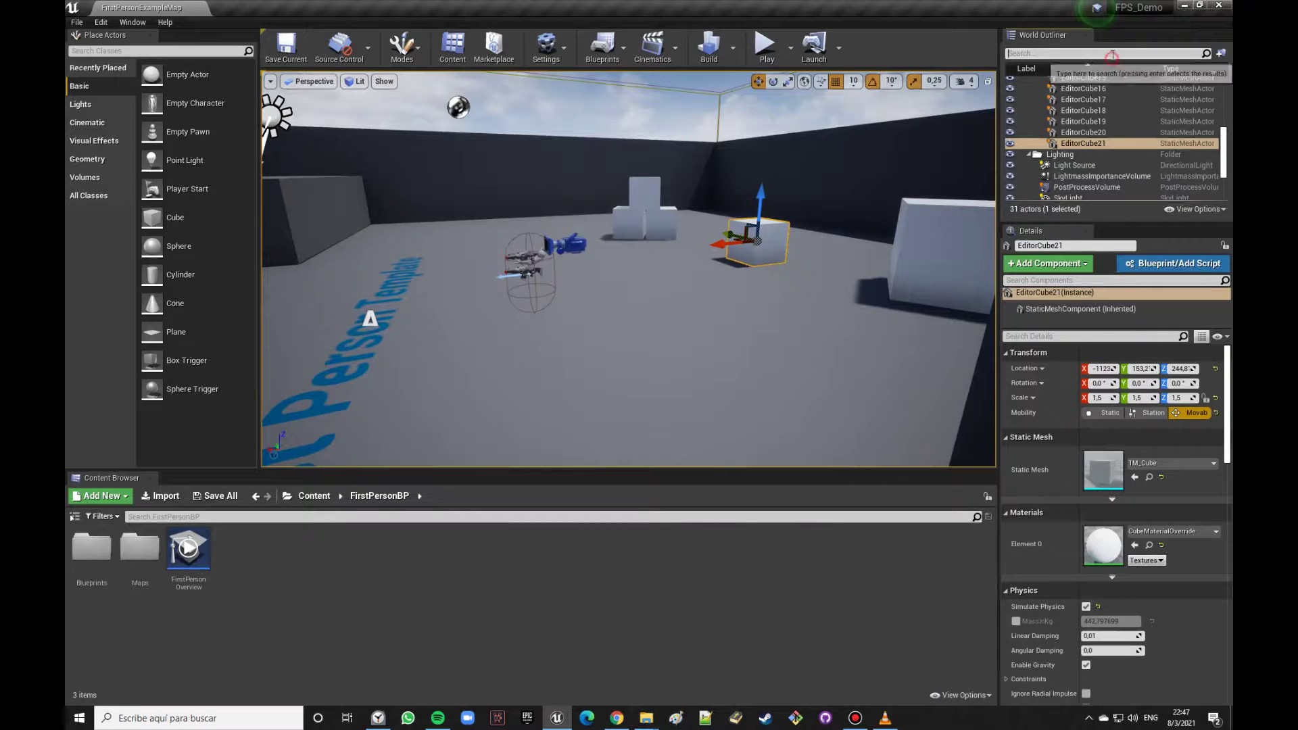
Step: Find the AtmosphericFog actor in the World Outliner and delete it
{"action": "type", "text": "atmo"}
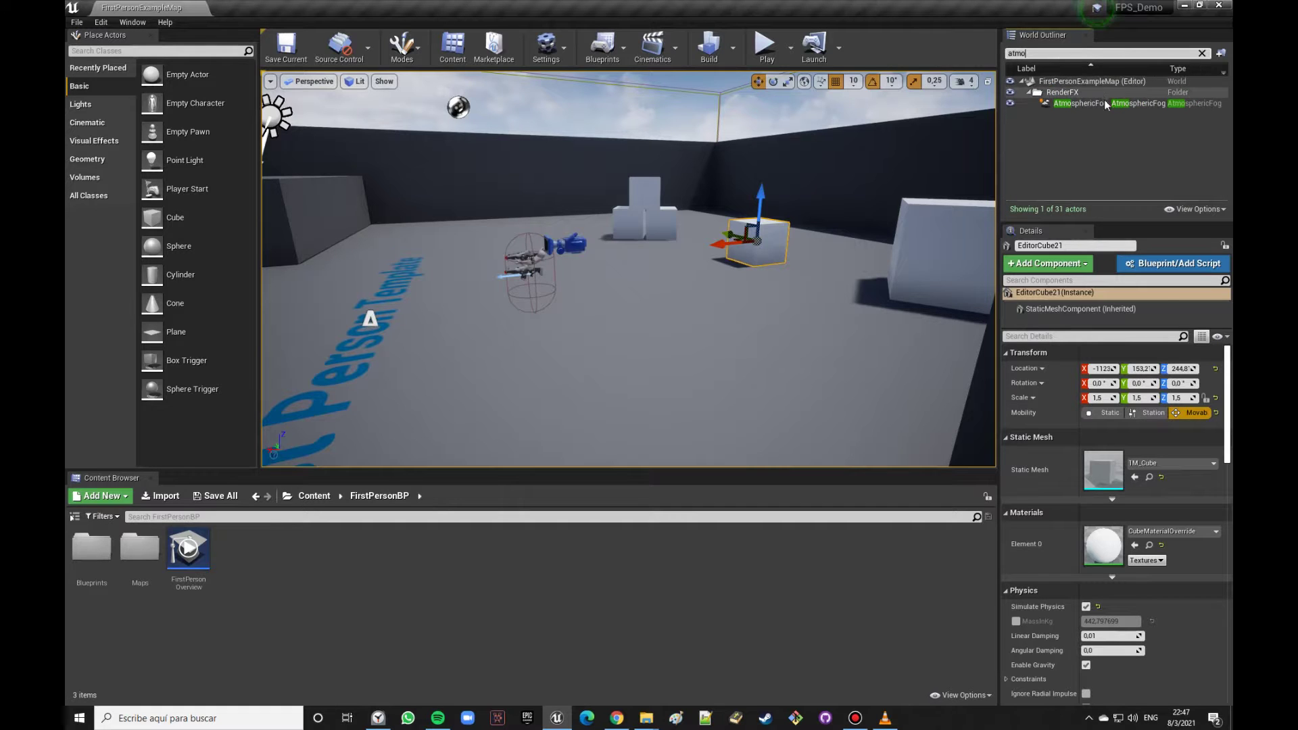
{"action": "left_click", "coordinate": [1107, 105]}
{"action": "key", "text": "Delete"}
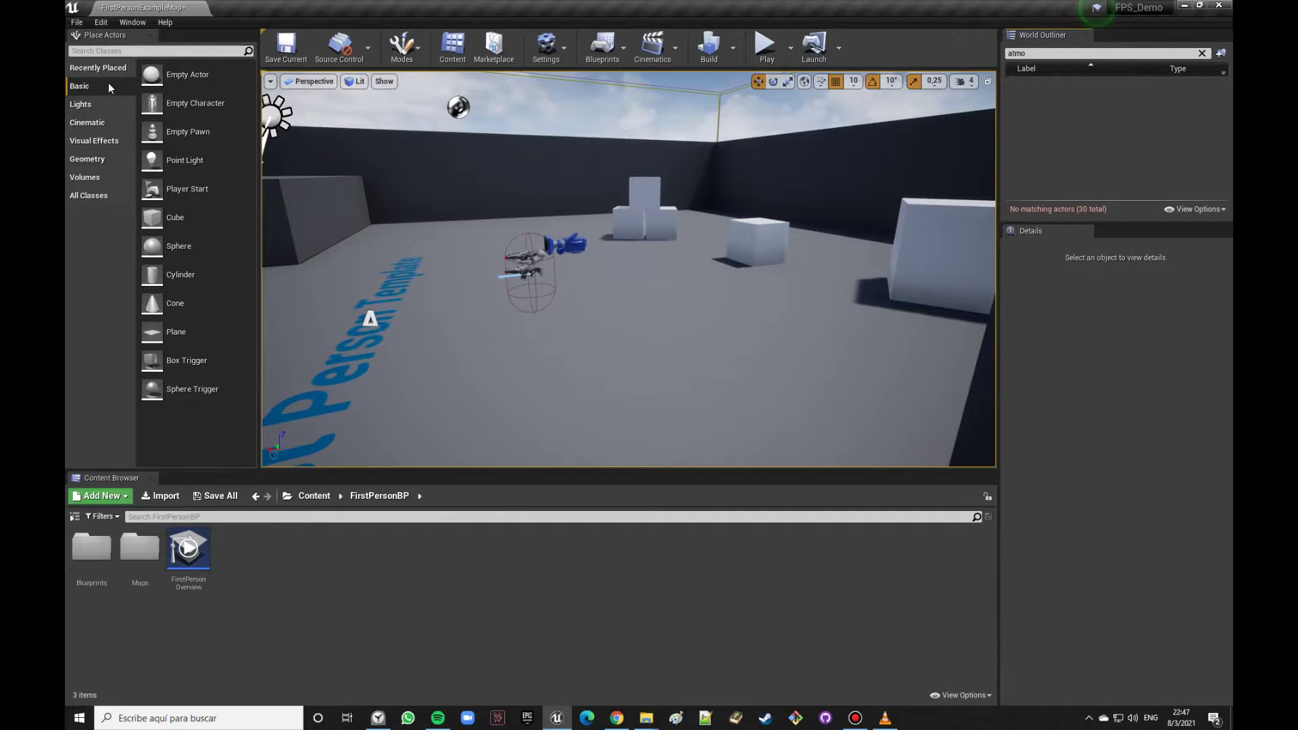
Step: Place an Exponential Height Fog, try a fog density of 1, then reset it to 0.02
{"action": "type", "text": "fog"}
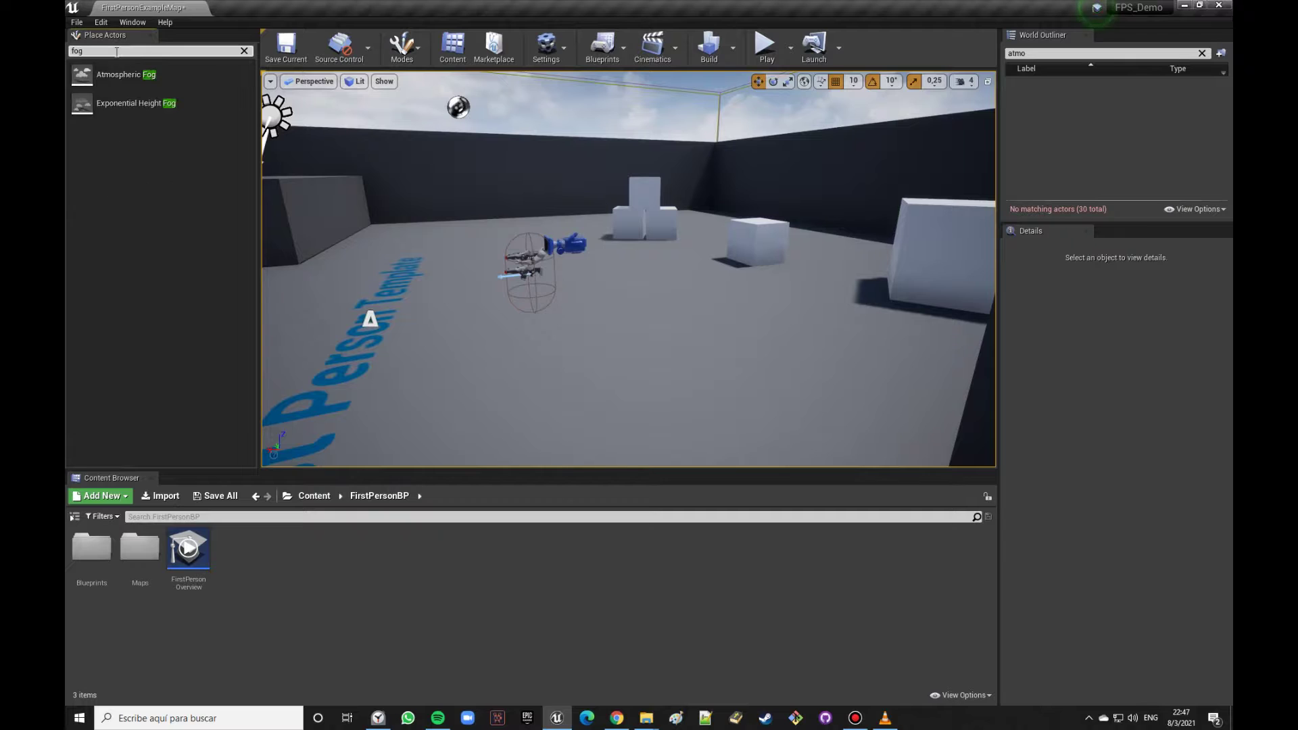
{"action": "left_click_drag", "start_coordinate": [129, 103], "coordinate": [456, 329]}
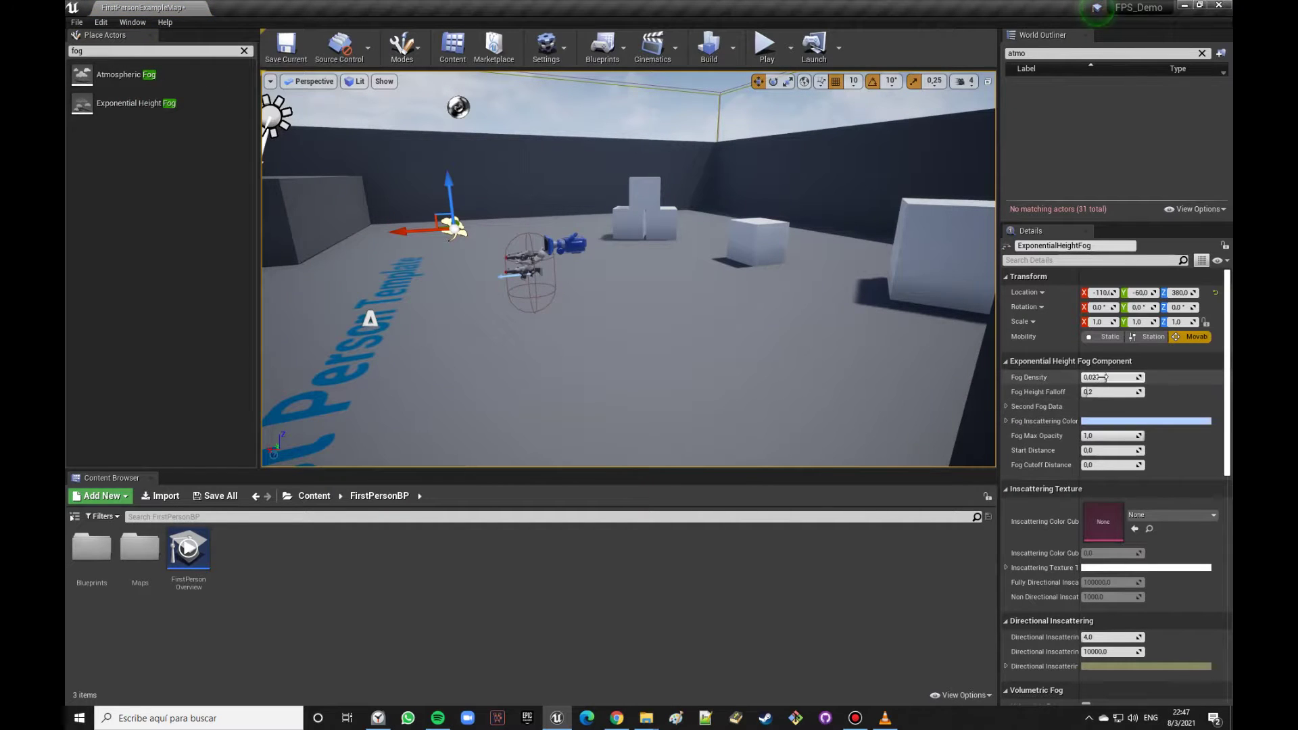
{"action": "left_click_drag", "start_coordinate": [1104, 377], "coordinate": [1101, 377]}
{"action": "key", "text": "Return"}
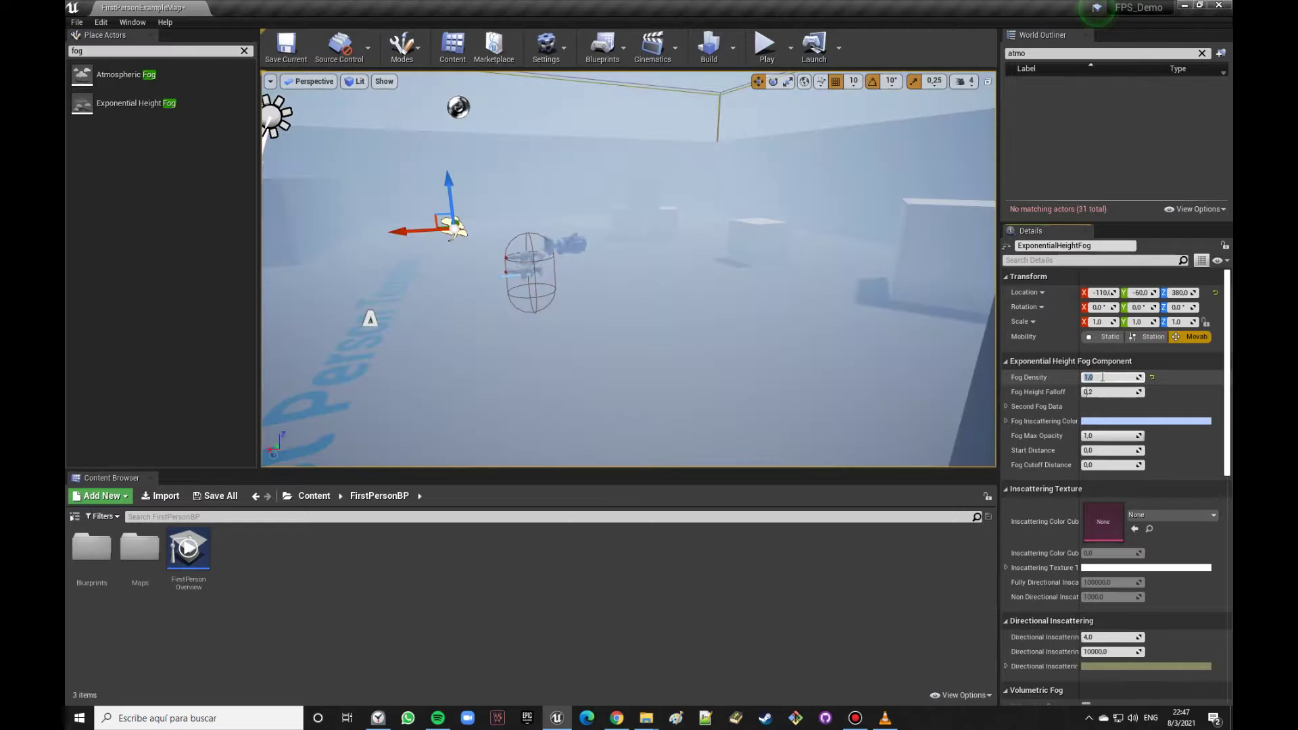
{"action": "right_click_drag", "start_coordinate": [732, 312], "coordinate": [675, 317]}
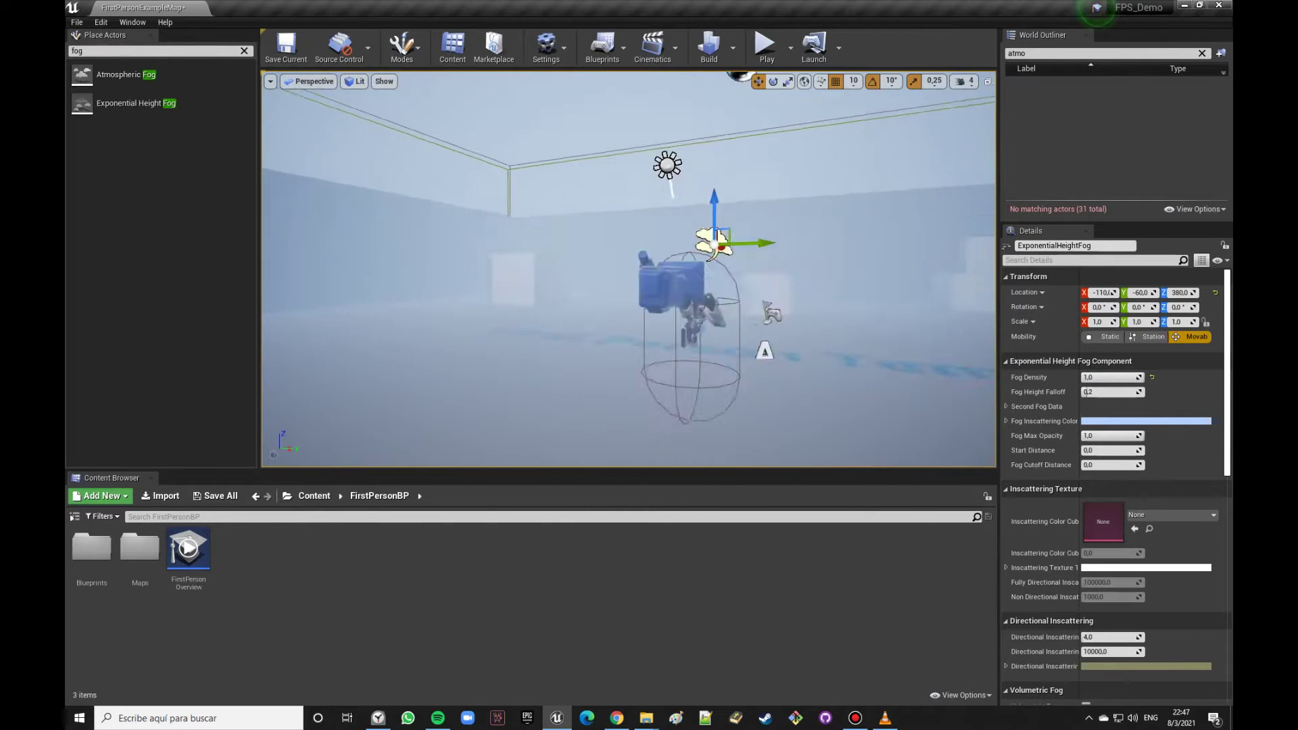
{"action": "left_click", "coordinate": [1151, 377]}
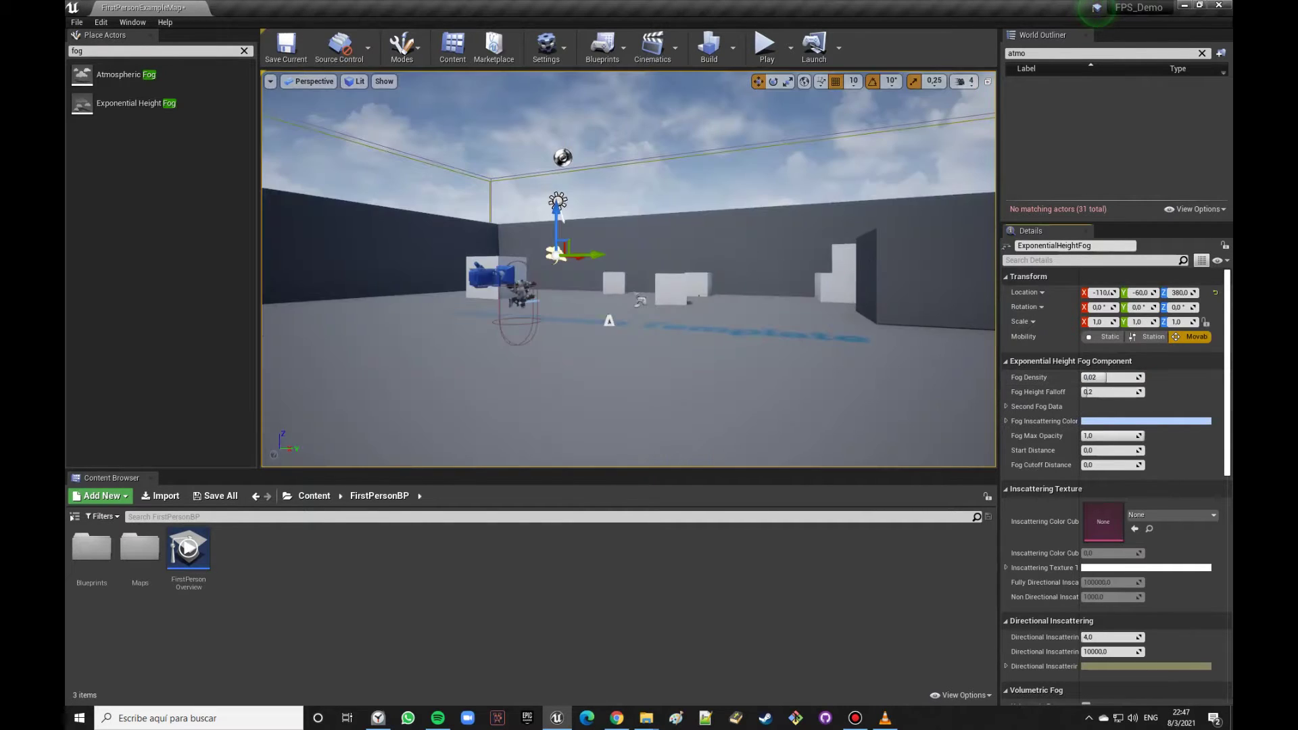
{"action": "right_click_drag", "start_coordinate": [703, 292], "coordinate": [703, 318]}
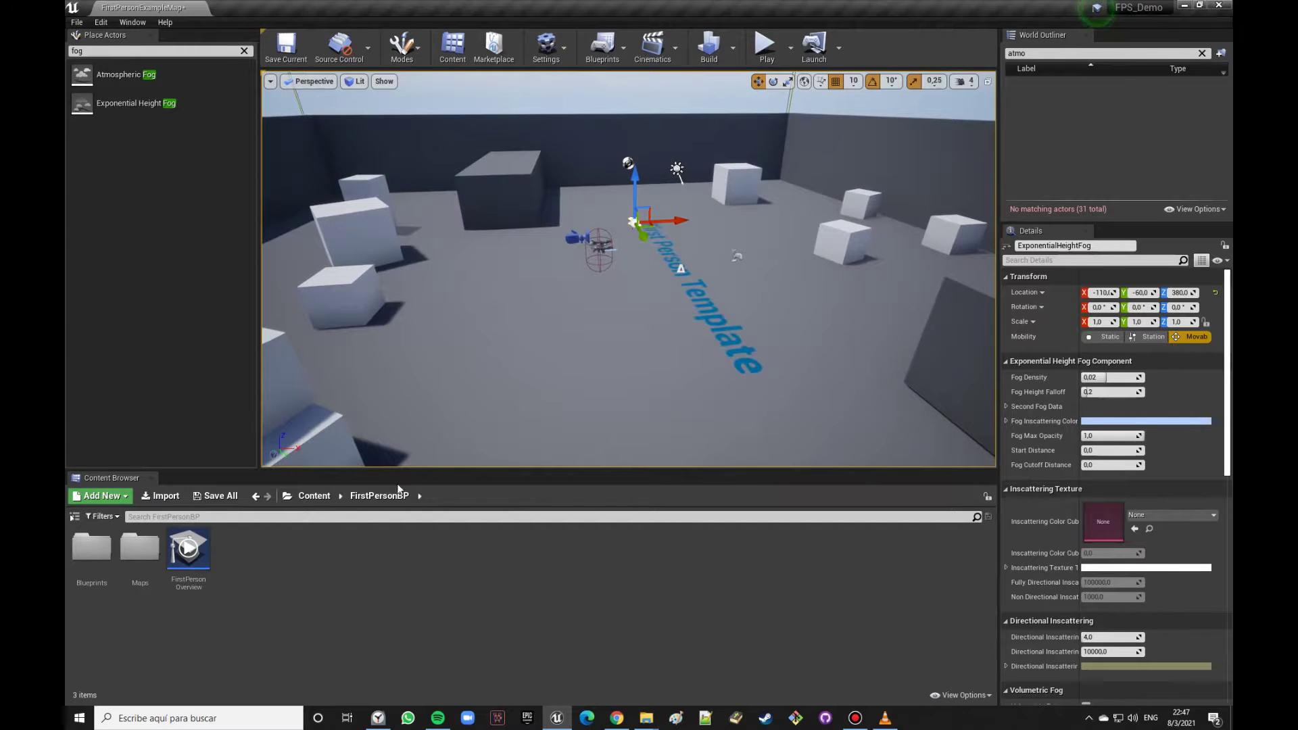
Step: Save the map and select the Light Source sun
{"action": "key", "text": "ctrl+s"}
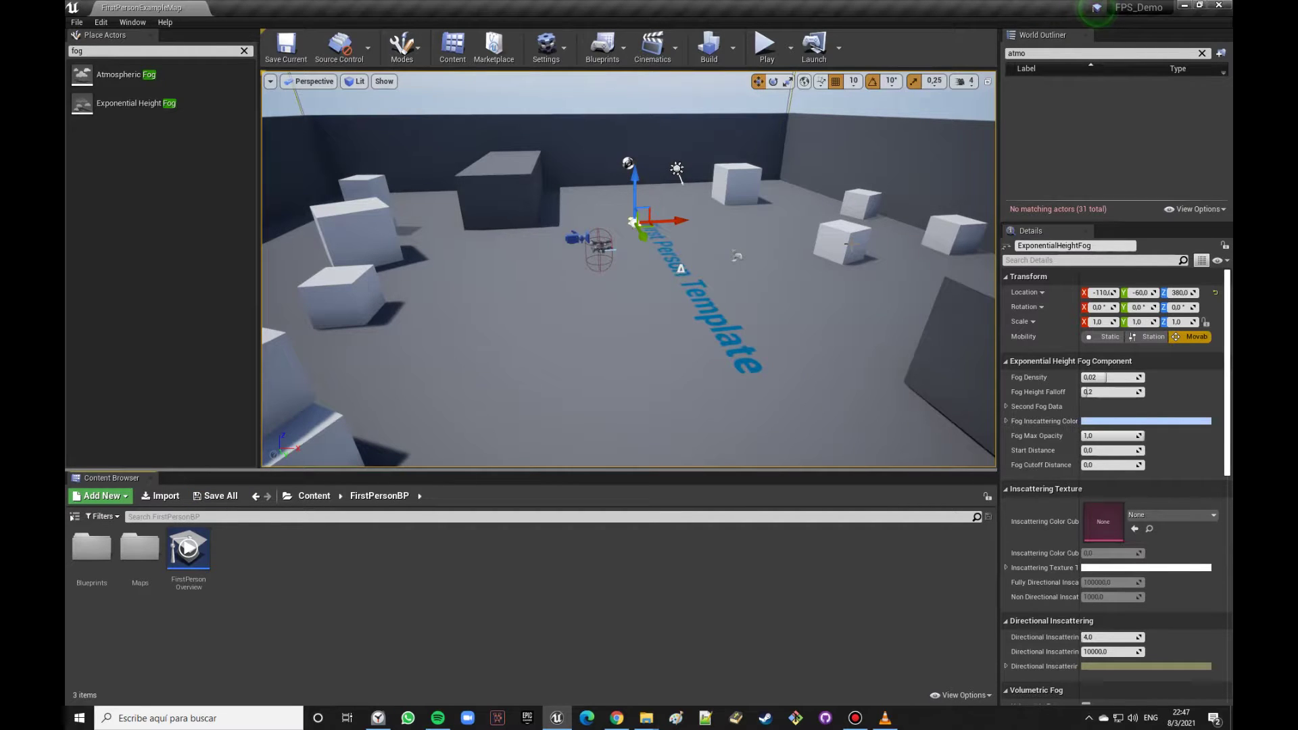
{"action": "mouse_move", "coordinate": [629, 270]}
{"action": "right_mouse_down"}
{"action": "mouse_move", "coordinate": [595, 260]}
{"action": "mouse_move", "coordinate": [581, 237]}
{"action": "right_mouse_up"}
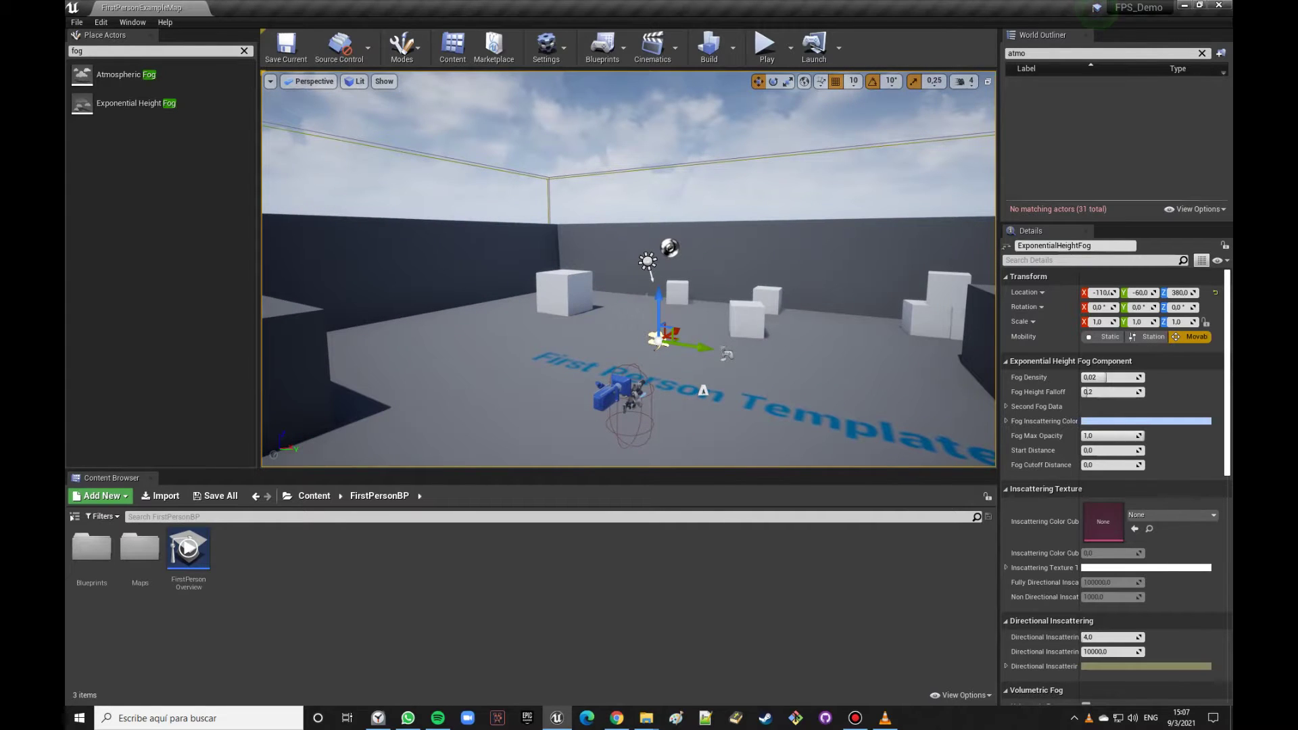
{"action": "left_click", "coordinate": [649, 261]}
Step: Rotate the Light Source sun to change the shadow direction
{"action": "right_click_drag", "start_coordinate": [659, 269], "coordinate": [628, 269]}
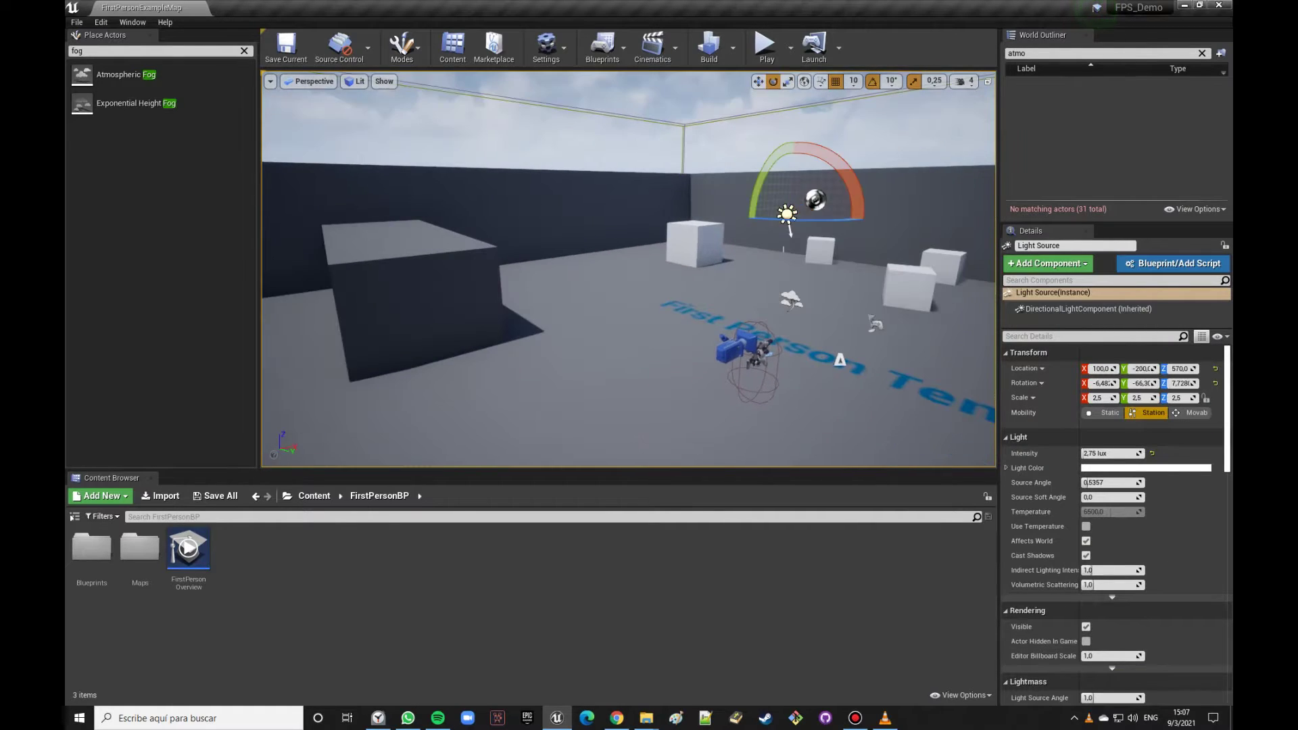
{"action": "left_click_drag", "start_coordinate": [856, 198], "coordinate": [797, 203]}
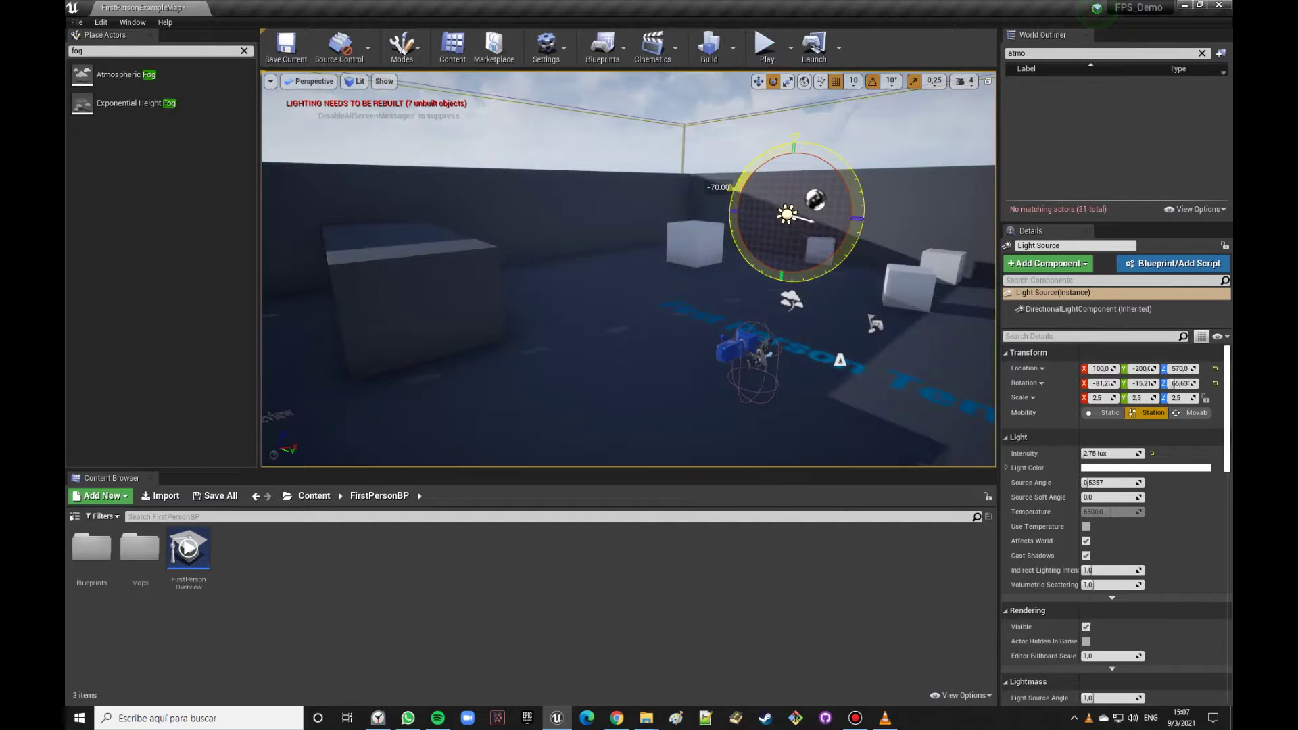
{"action": "right_click_drag", "start_coordinate": [629, 270], "coordinate": [572, 341]}
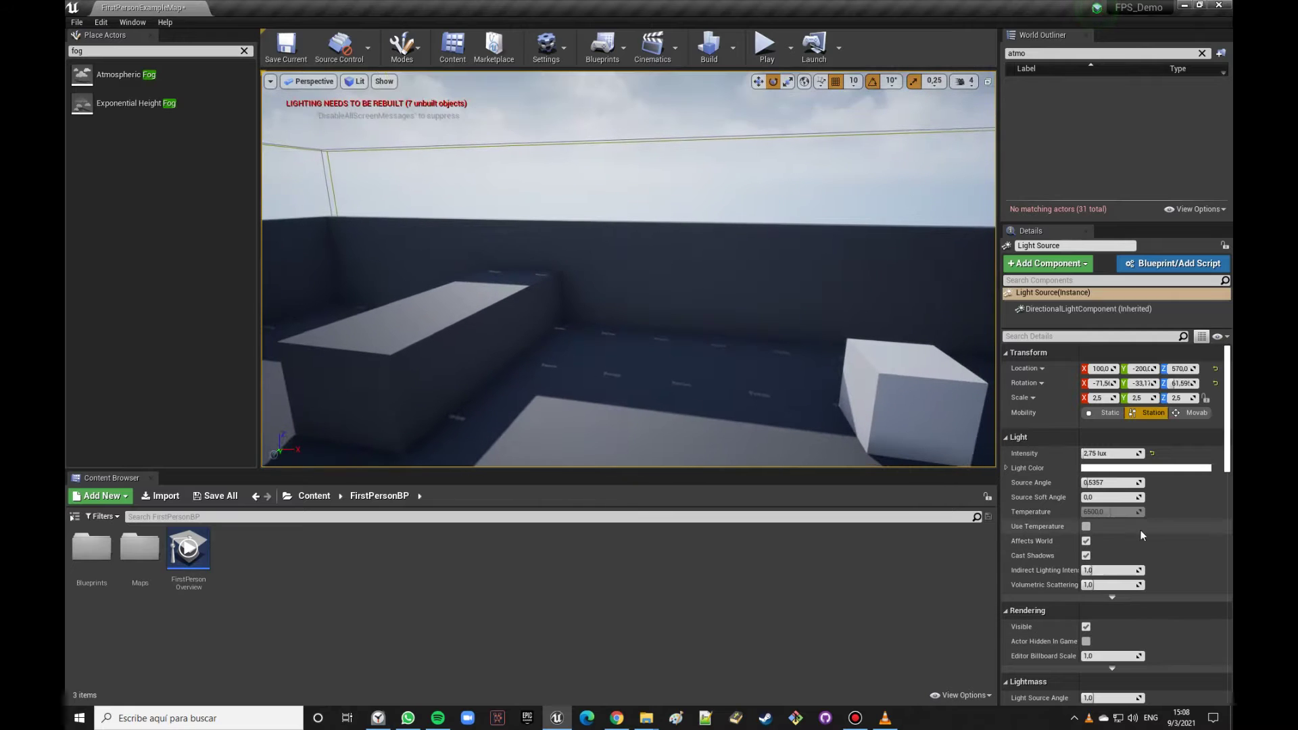
Step: Toggle light shaft occlusion and bloom to compare the sky, re-enable bloom, then select the large box
{"action": "scroll", "coordinate": [1141, 525], "scroll_direction": "down", "scroll_amount": 3}
{"action": "scroll", "coordinate": [1141, 526], "scroll_direction": "down", "scroll_amount": 3}
{"action": "scroll", "coordinate": [1141, 525], "scroll_direction": "down", "scroll_amount": 3}
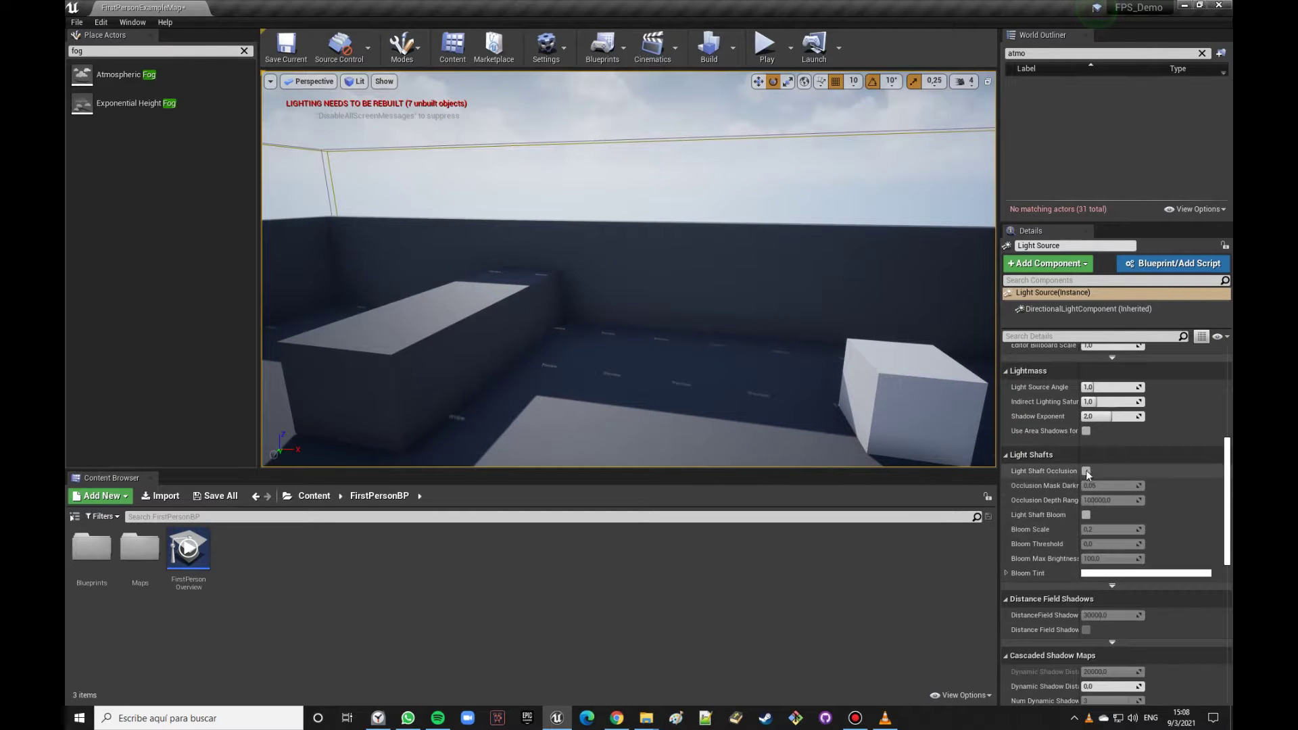
{"action": "right_click_drag", "start_coordinate": [870, 431], "coordinate": [865, 433]}
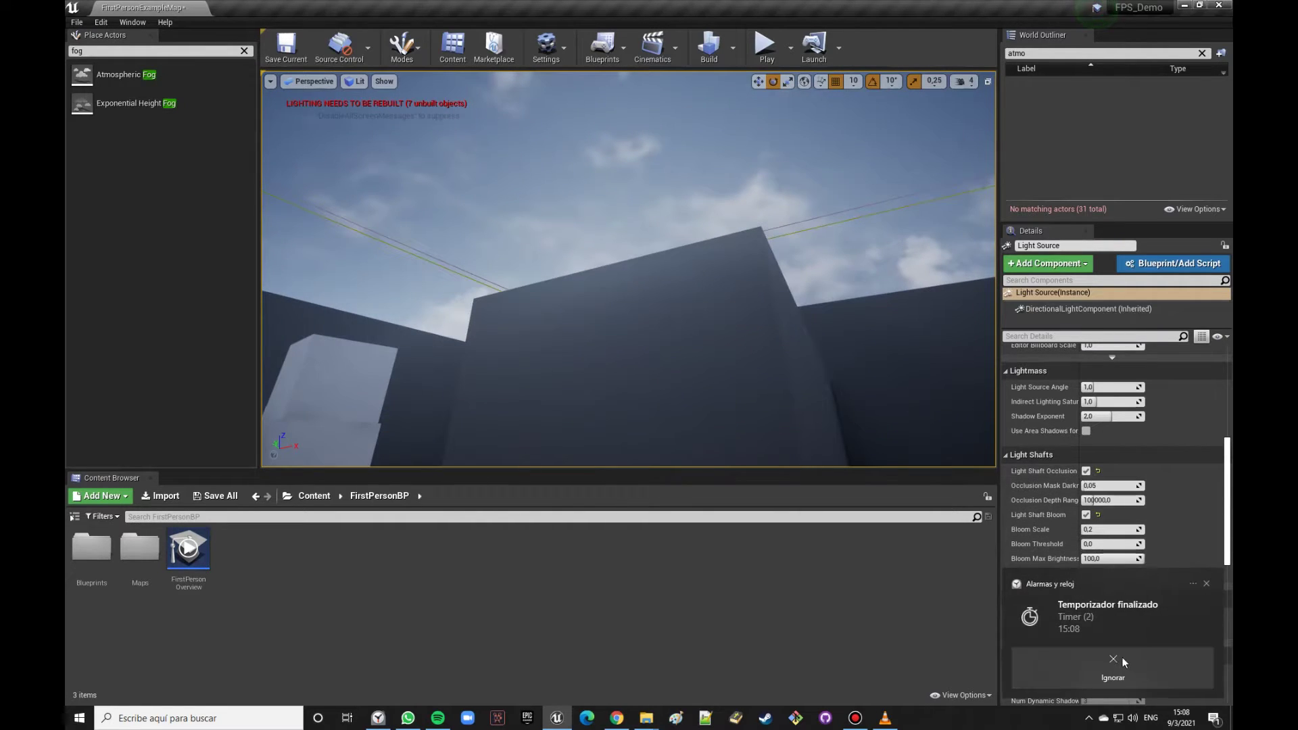
{"action": "left_click", "coordinate": [1085, 471]}
{"action": "left_click", "coordinate": [1086, 514]}
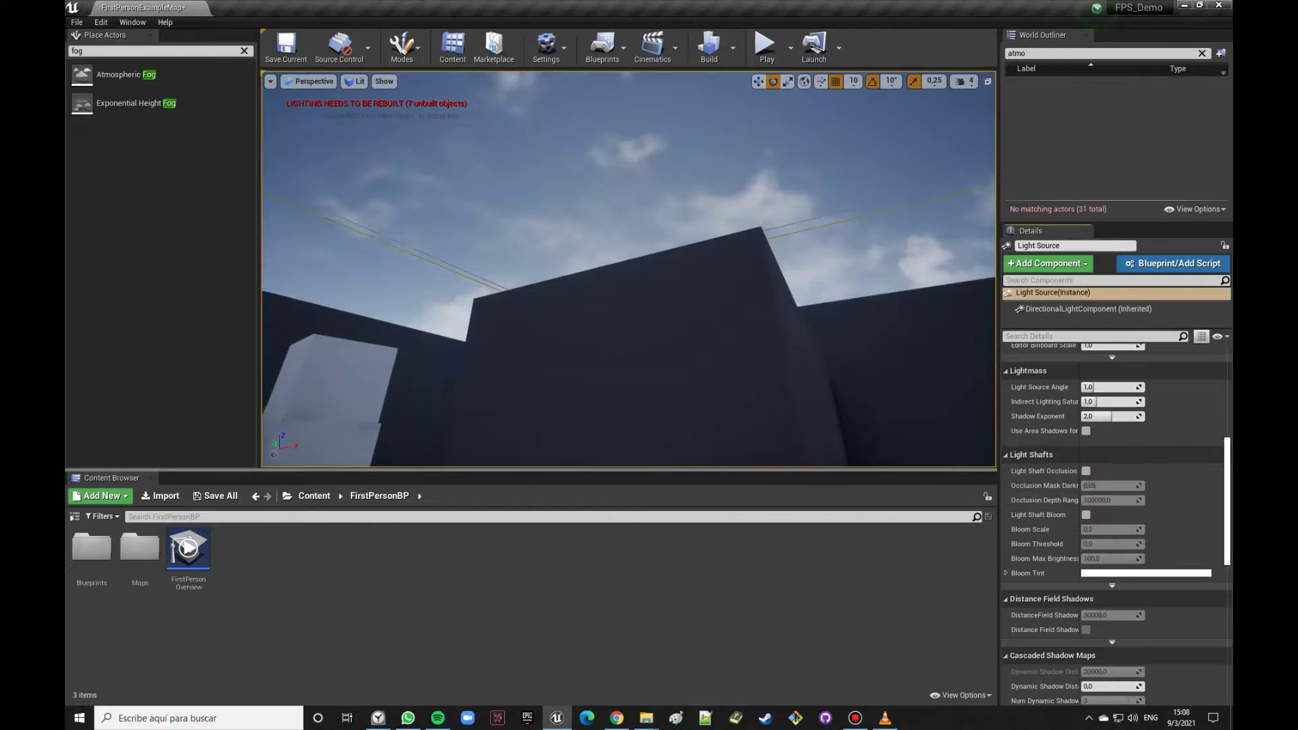
{"action": "right_click_drag", "start_coordinate": [964, 447], "coordinate": [965, 447]}
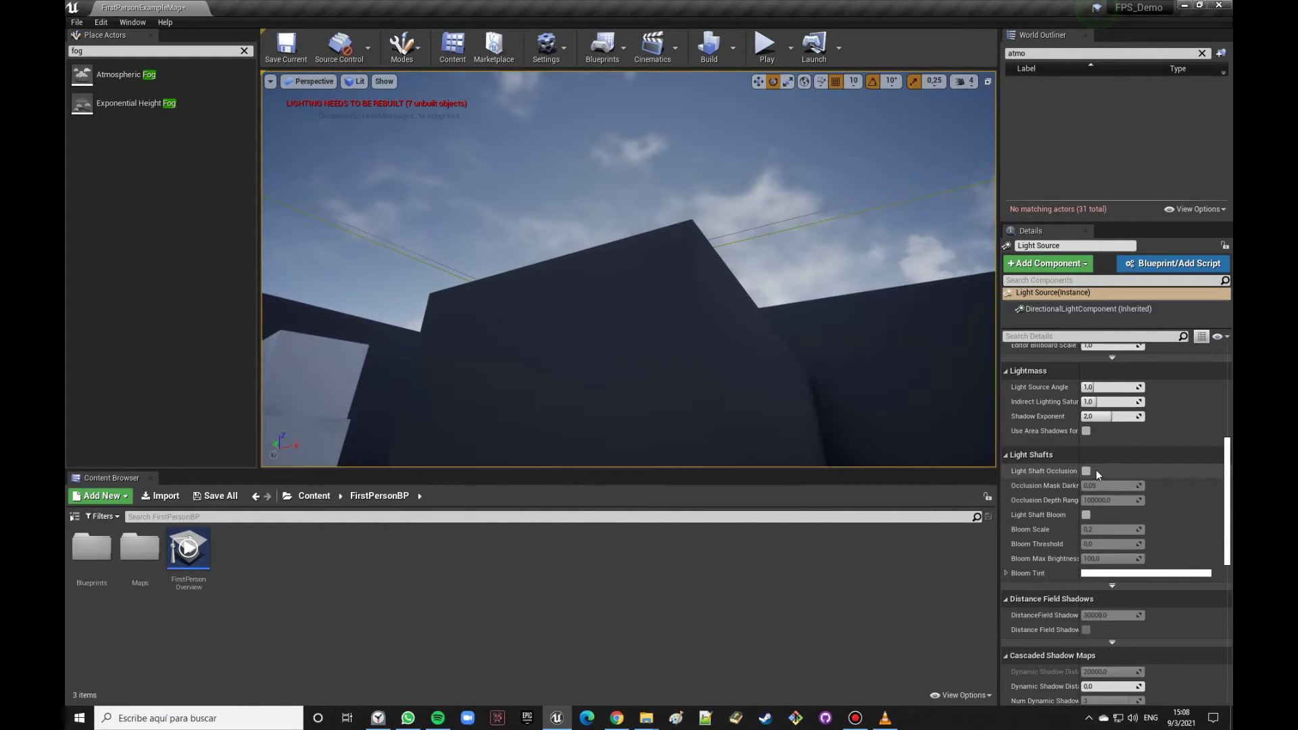
{"action": "right_click_drag", "start_coordinate": [869, 464], "coordinate": [869, 464]}
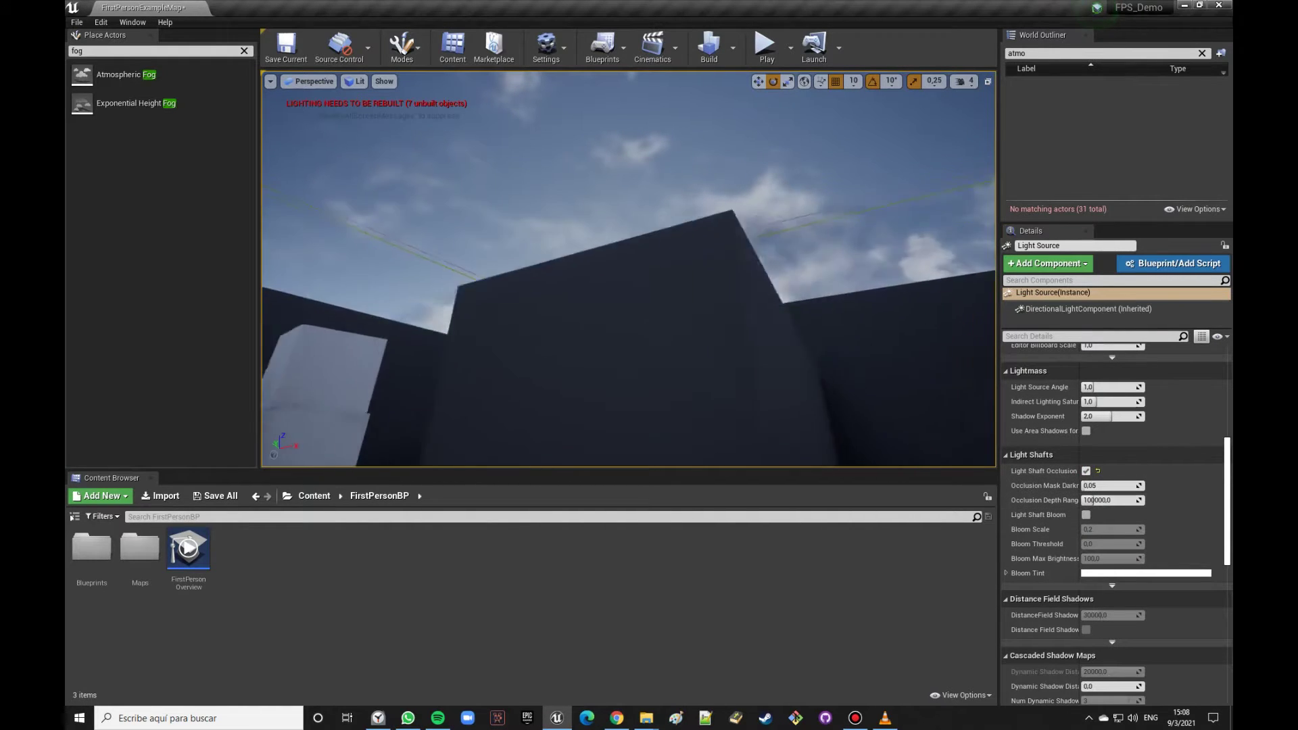
{"action": "left_click", "coordinate": [1086, 514]}
{"action": "right_click_drag", "start_coordinate": [776, 379], "coordinate": [776, 380]}
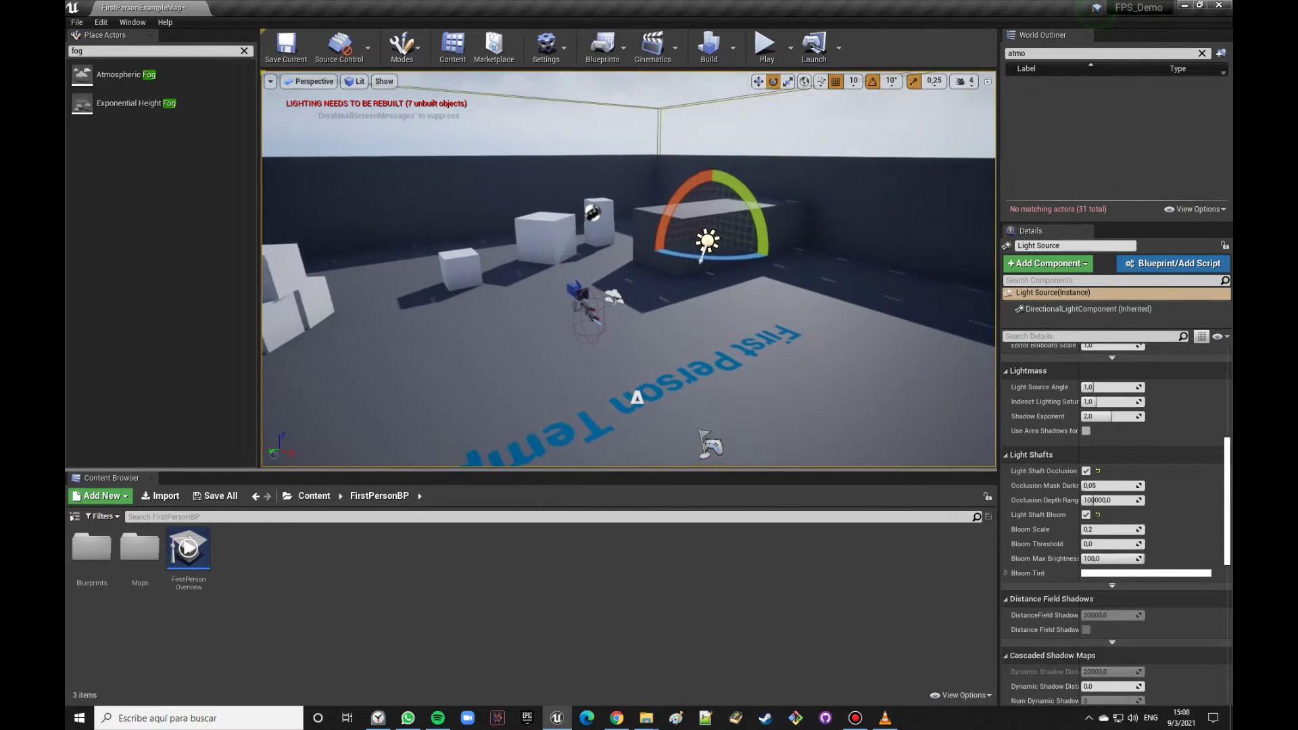
{"action": "right_click_drag", "start_coordinate": [607, 389], "coordinate": [607, 389]}
{"action": "left_click", "coordinate": [609, 306]}
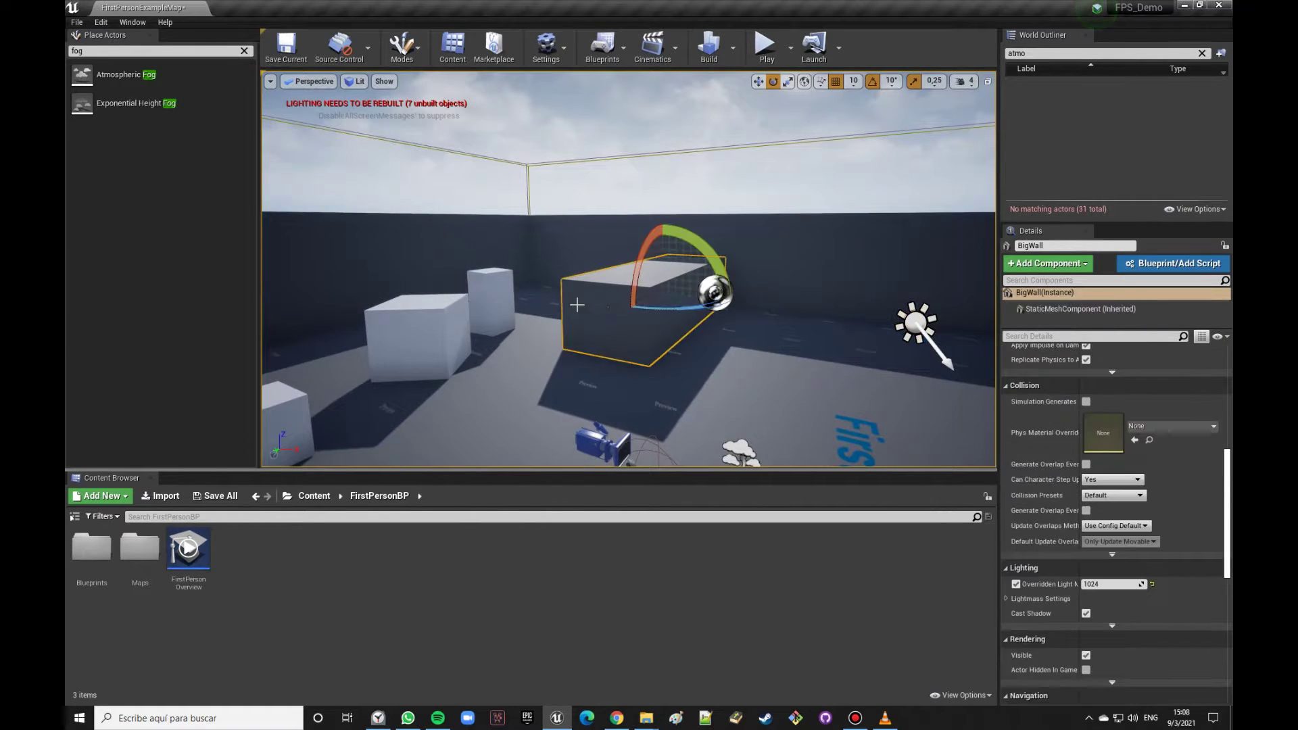
Step: Delete the large boxes and the first stacked white cubes
{"action": "key", "text": "Delete"}
{"action": "right_click_drag", "start_coordinate": [629, 270], "coordinate": [628, 270]}
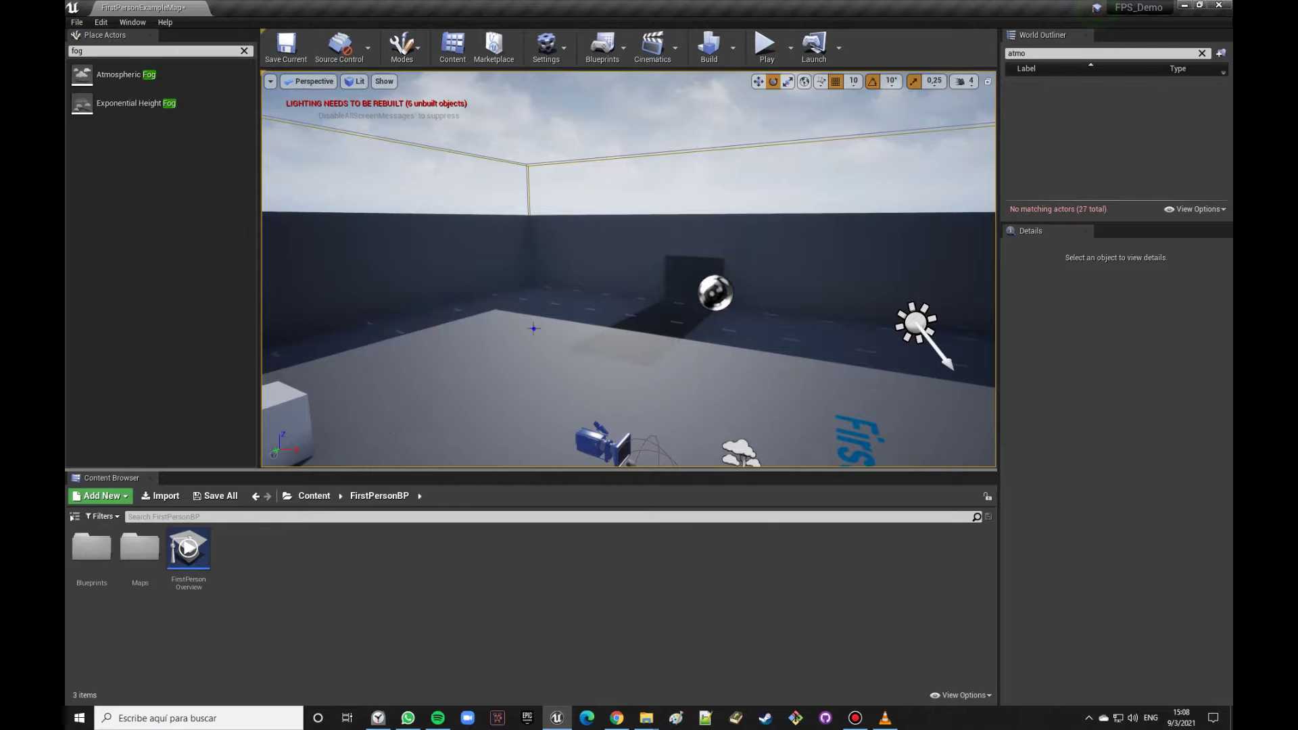
{"action": "left_click", "coordinate": [502, 317]}
{"action": "key", "text": "Delete"}
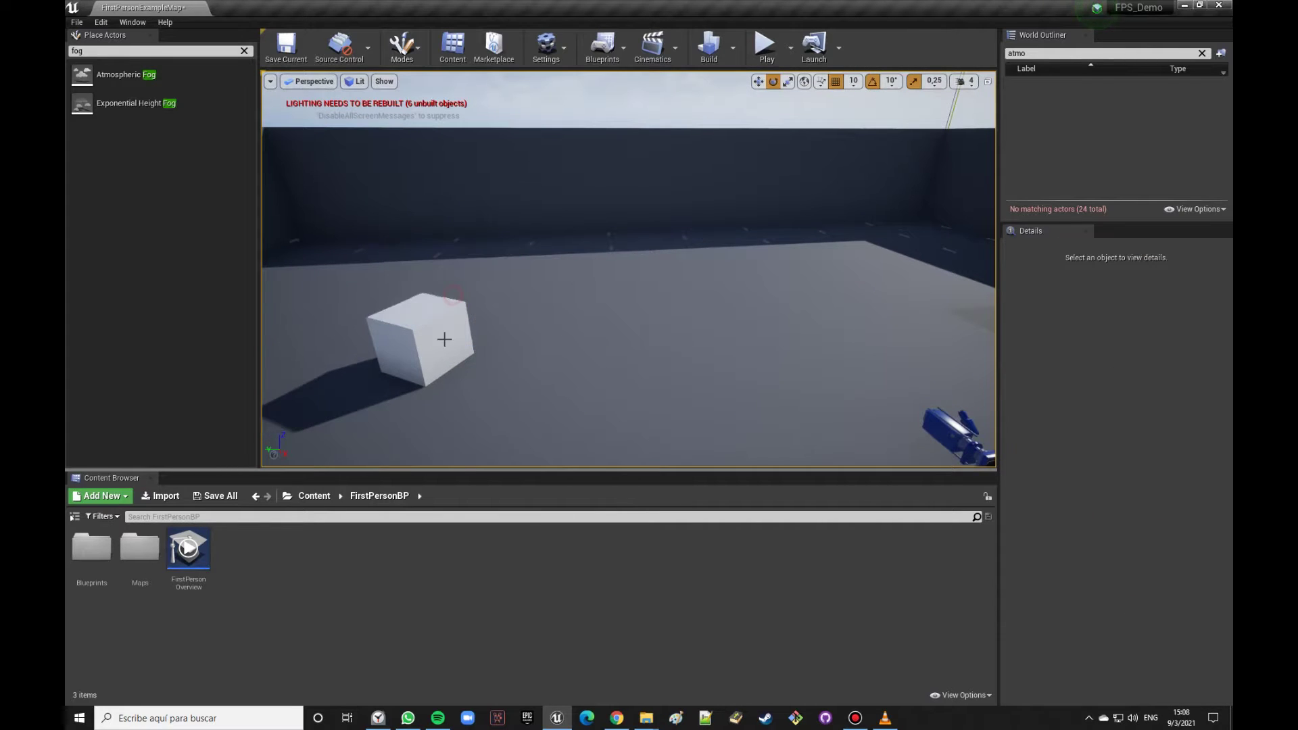
{"action": "left_click", "coordinate": [444, 333]}
{"action": "key", "text": "Delete"}
{"action": "right_click_drag", "start_coordinate": [515, 313], "coordinate": [666, 275]}
{"action": "left_click", "coordinate": [666, 275]}
{"action": "key", "text": "Delete"}
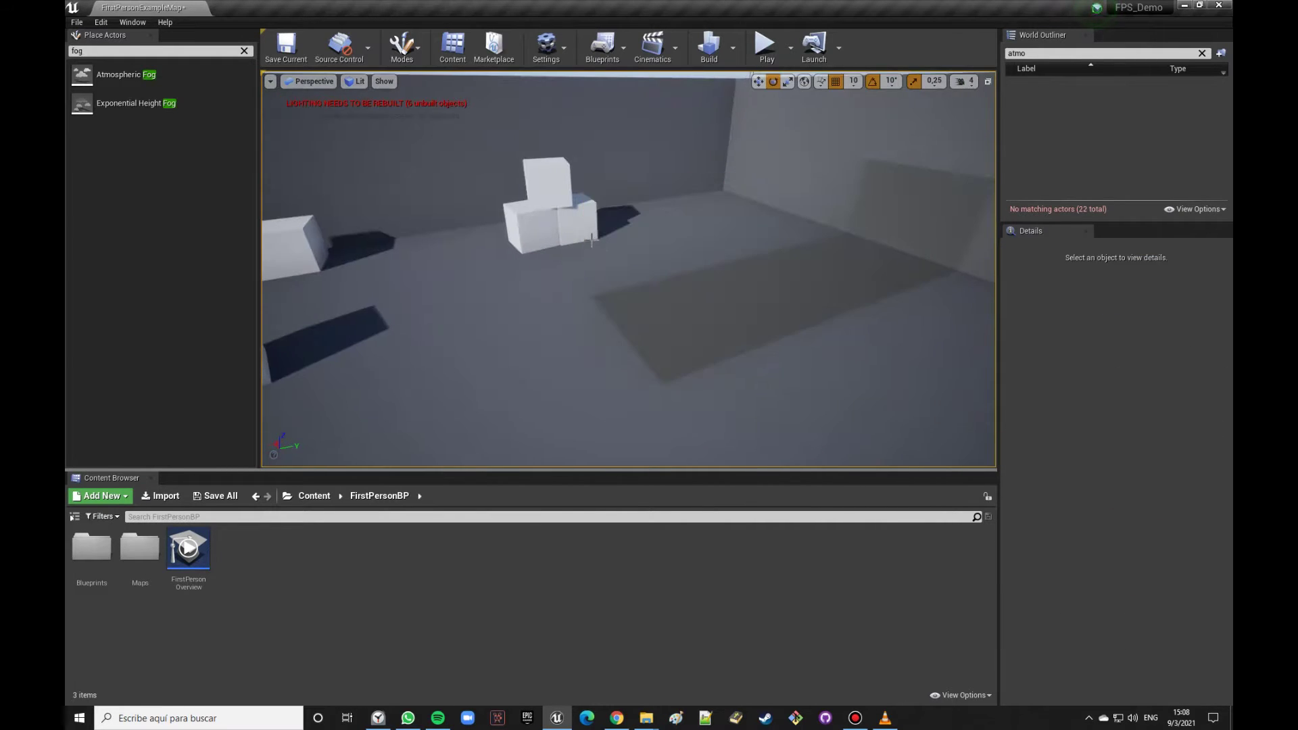
{"action": "left_click", "coordinate": [547, 183]}
{"action": "key", "text": "Delete"}
Step: Delete the remaining white cubes and start a lighting rebuild
{"action": "right_click_drag", "start_coordinate": [548, 183], "coordinate": [727, 238]}
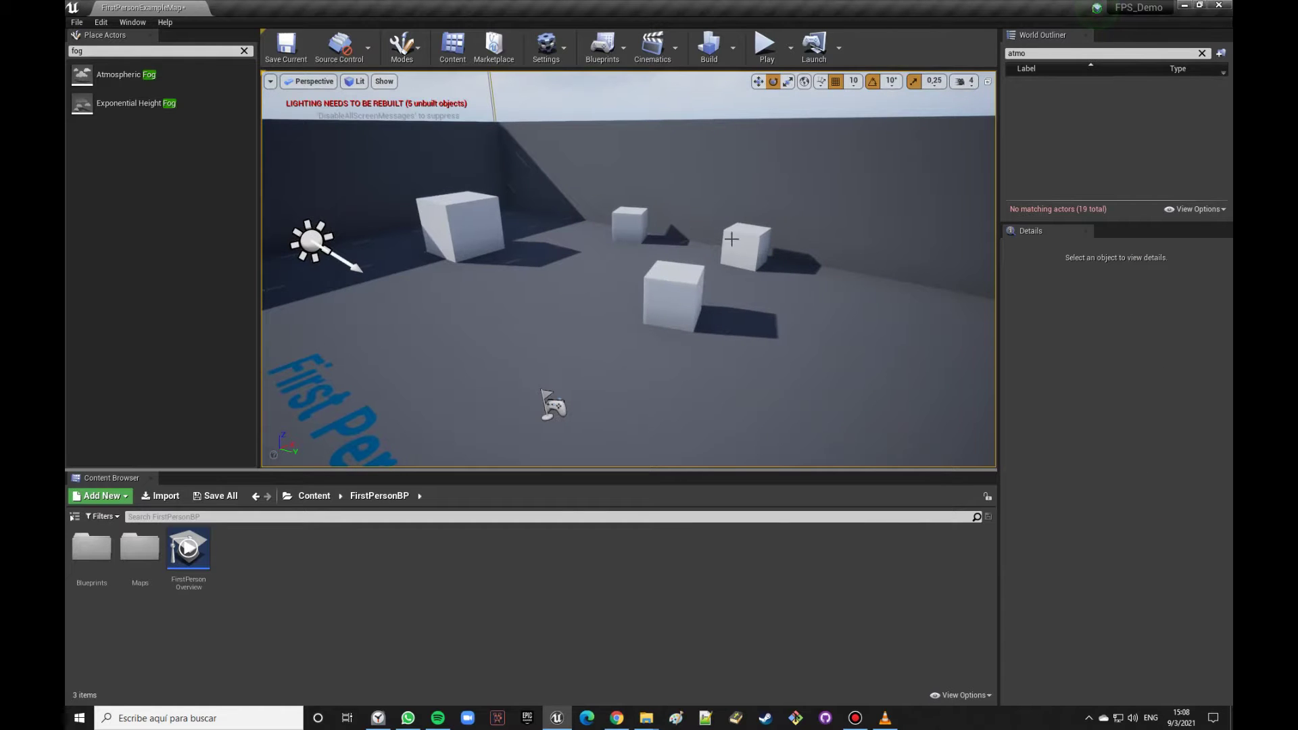
{"action": "left_click", "coordinate": [678, 285]}
{"action": "key", "text": "Delete"}
{"action": "left_click", "coordinate": [628, 225]}
{"action": "key", "text": "Delete"}
{"action": "left_click", "coordinate": [459, 226]}
{"action": "key", "text": "Delete"}
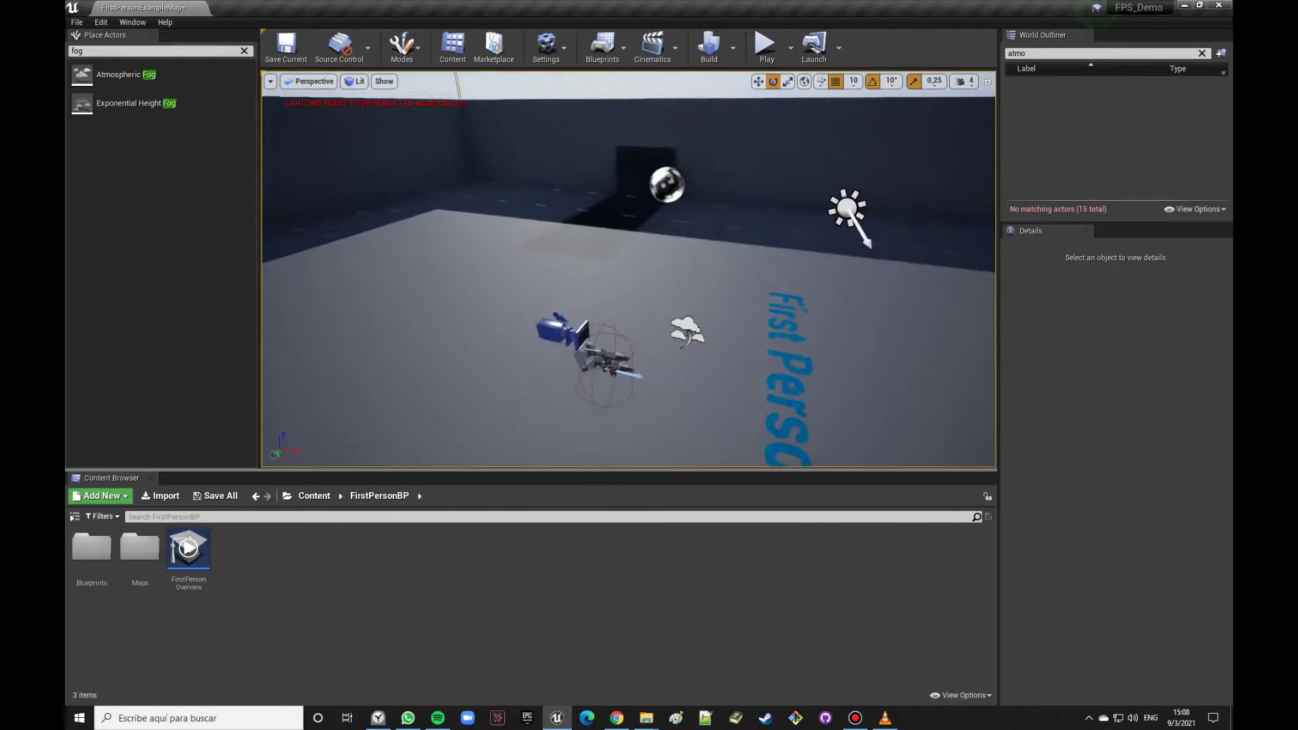
{"action": "mouse_move", "coordinate": [748, 270]}
{"action": "right_mouse_down"}
{"action": "mouse_move", "coordinate": [595, 277]}
{"action": "mouse_move", "coordinate": [608, 284]}
{"action": "right_mouse_up"}
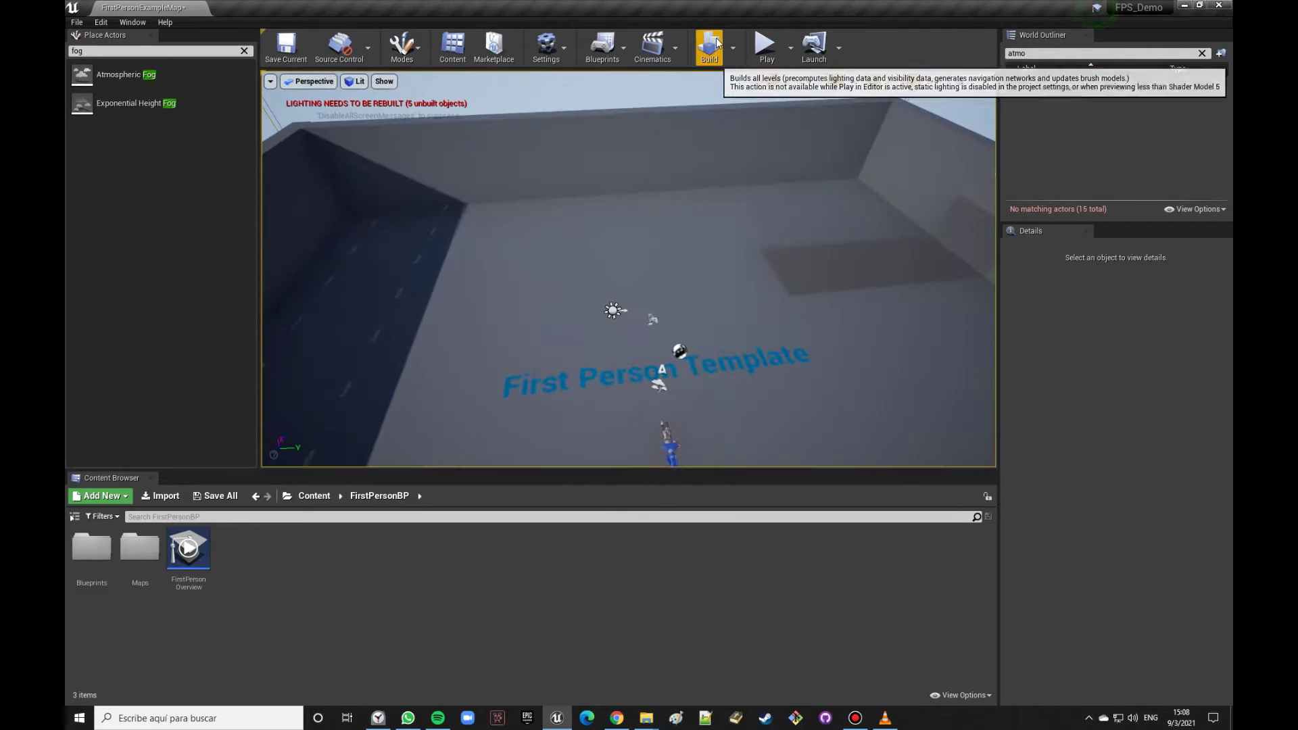
{"action": "left_click", "coordinate": [709, 45]}
Step: Enlarge the 3D viewport with the panel splitters and clear the Place Actors search
{"action": "right_click_drag", "start_coordinate": [776, 214], "coordinate": [773, 209]}
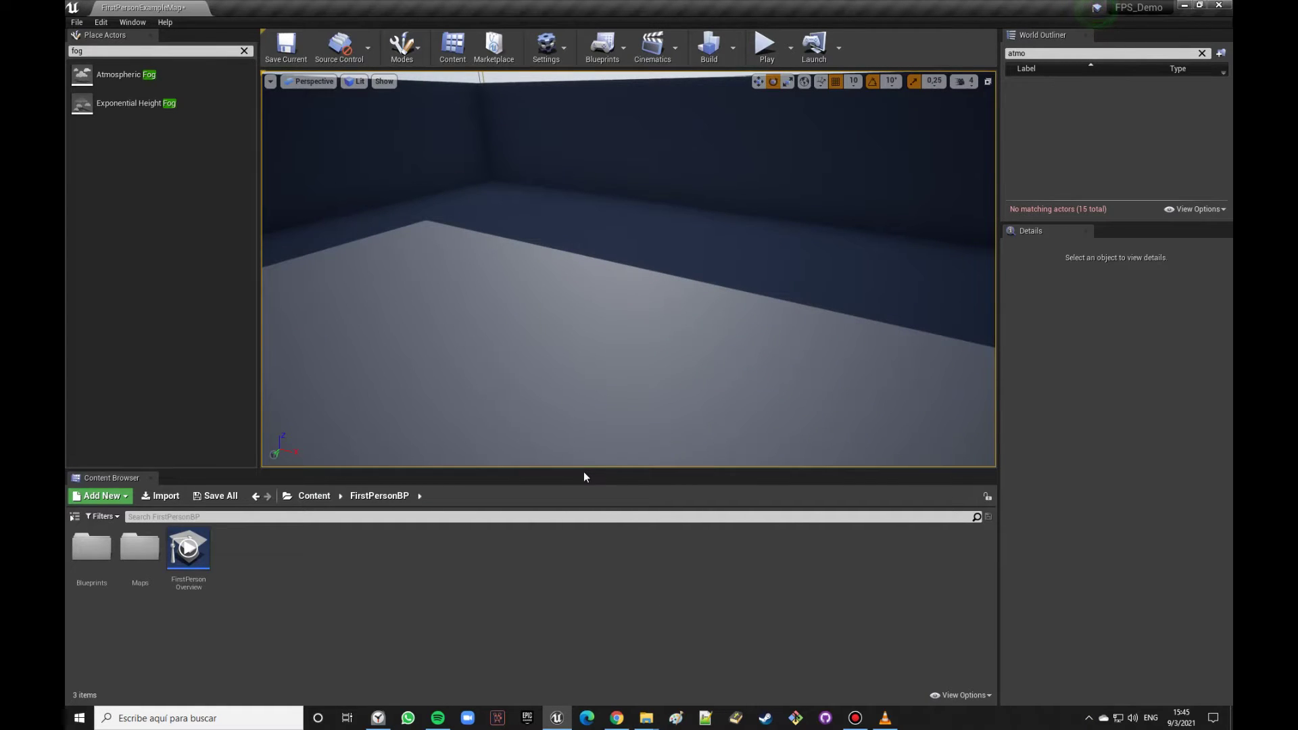
{"action": "left_click_drag", "start_coordinate": [583, 469], "coordinate": [583, 525]}
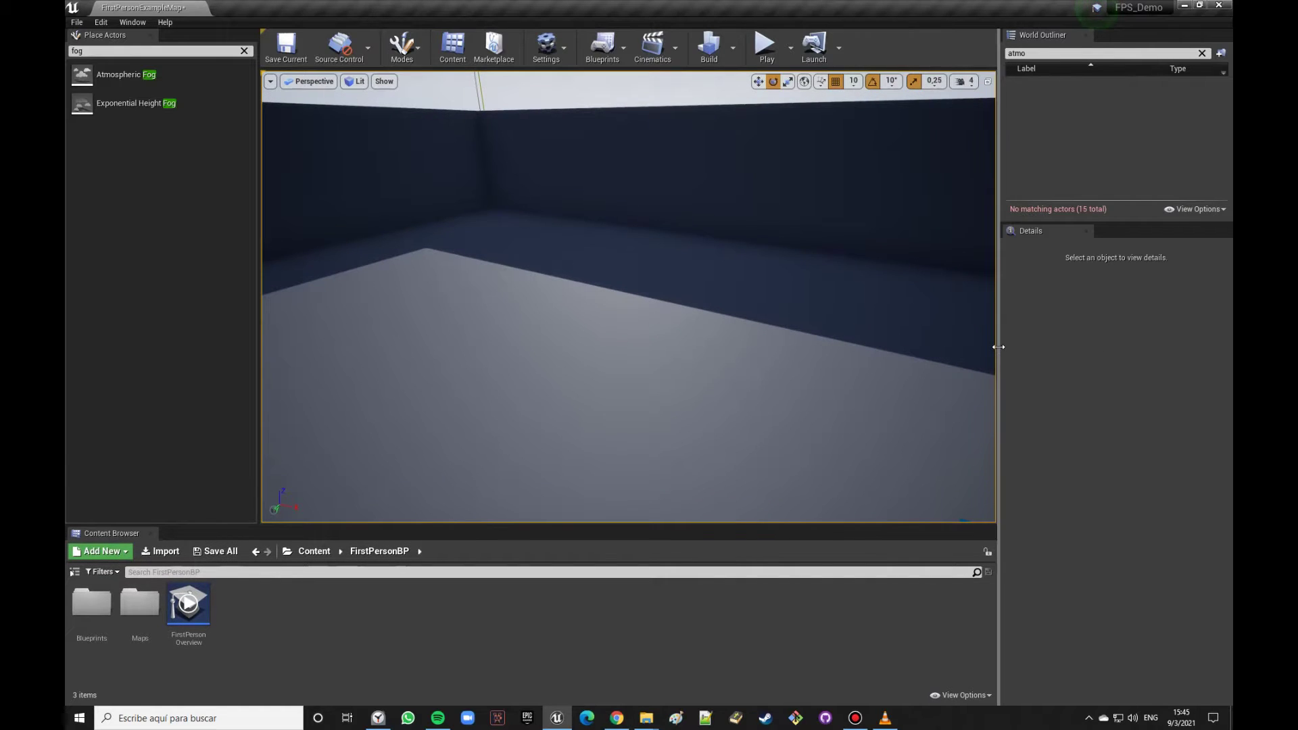
{"action": "left_click_drag", "start_coordinate": [998, 346], "coordinate": [1044, 346]}
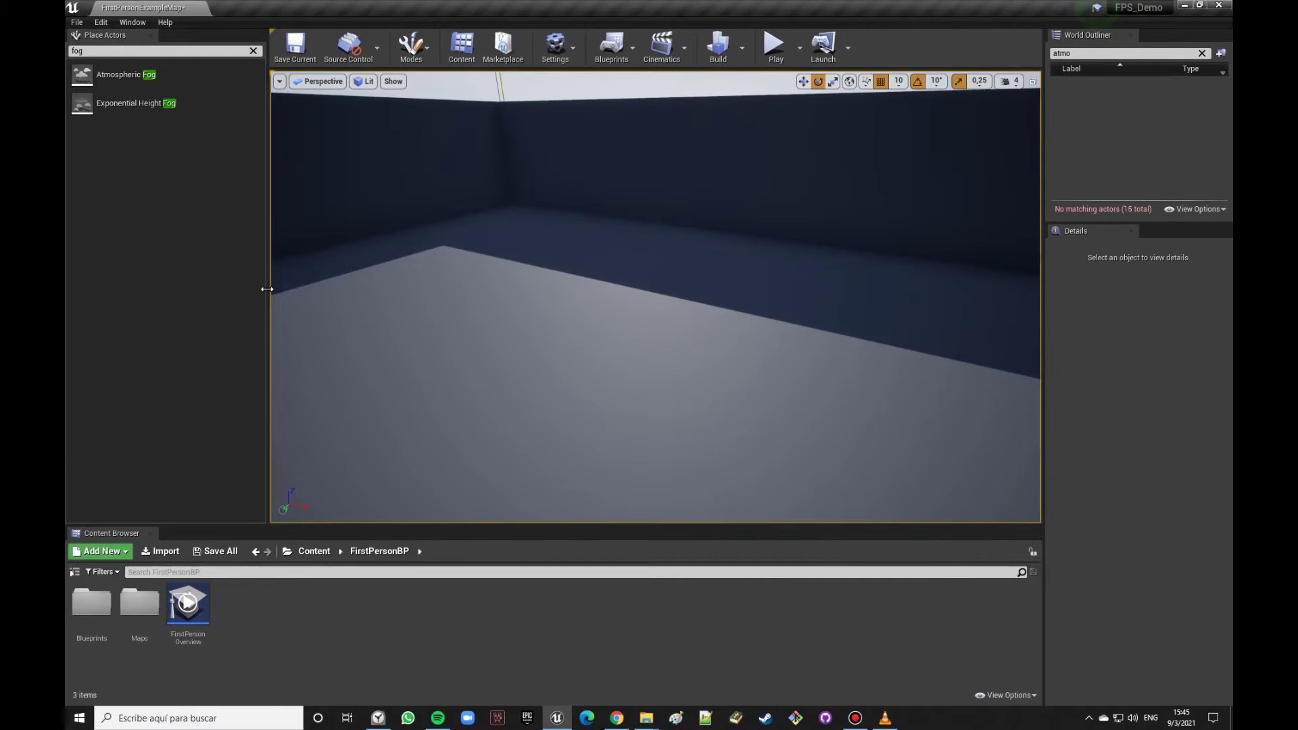
{"action": "left_click_drag", "start_coordinate": [267, 289], "coordinate": [236, 289]}
{"action": "left_click", "coordinate": [224, 52]}
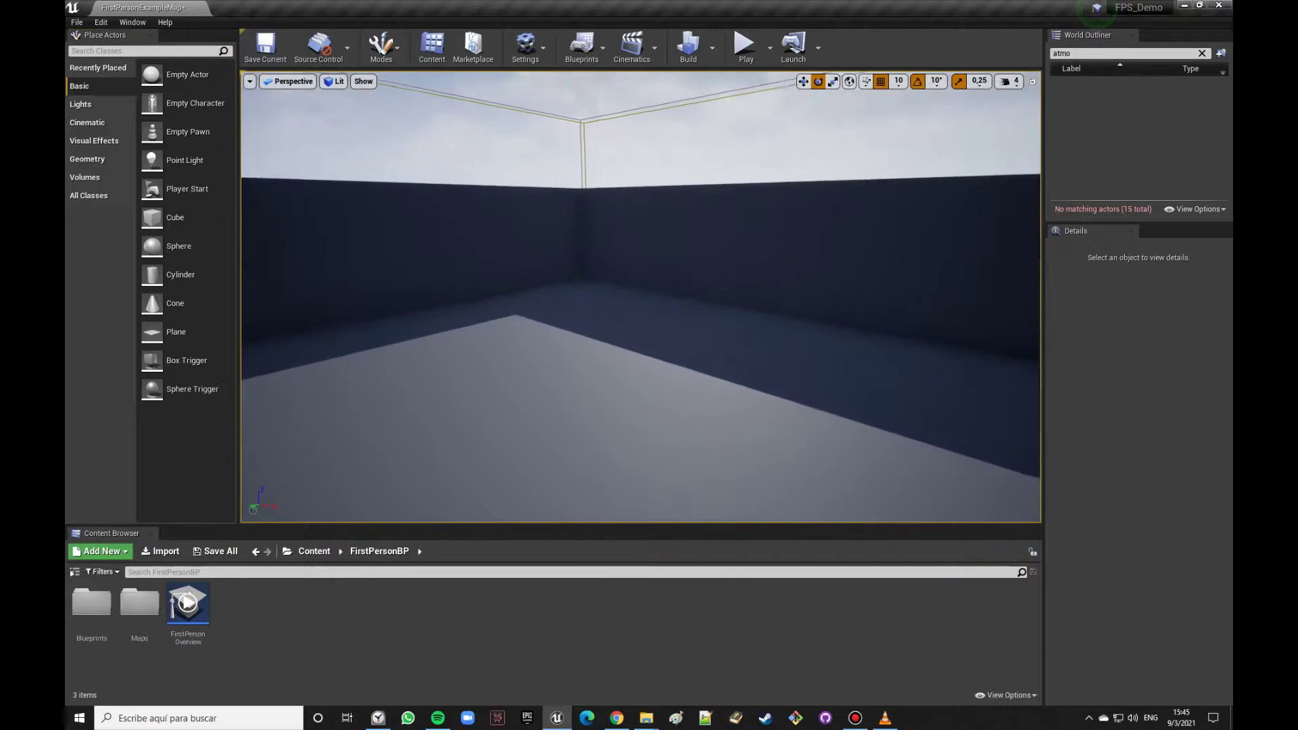
Step: Delete Wall4 and the near wall
{"action": "left_click", "coordinate": [659, 238]}
{"action": "key", "text": "Delete"}
{"action": "mouse_move", "coordinate": [570, 311]}
{"action": "right_mouse_down"}
{"action": "mouse_move", "coordinate": [586, 222]}
{"action": "mouse_move", "coordinate": [642, 284]}
{"action": "mouse_move", "coordinate": [532, 230]}
{"action": "right_mouse_up"}
{"action": "left_click", "coordinate": [597, 263]}
{"action": "key", "text": "Delete"}
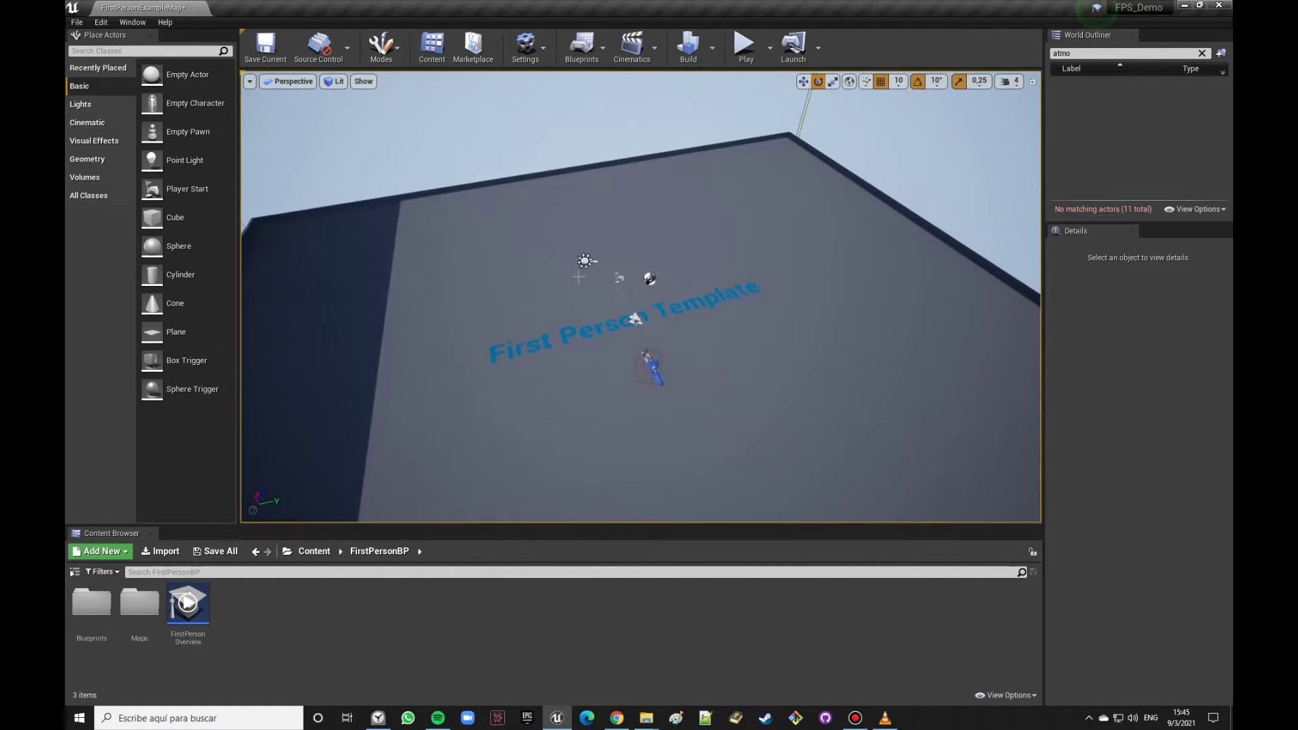
Step: Move the Light Source, sky light, reflection sphere and FirstPersonCharacter together to the floor's side
{"action": "left_click", "coordinate": [689, 253]}
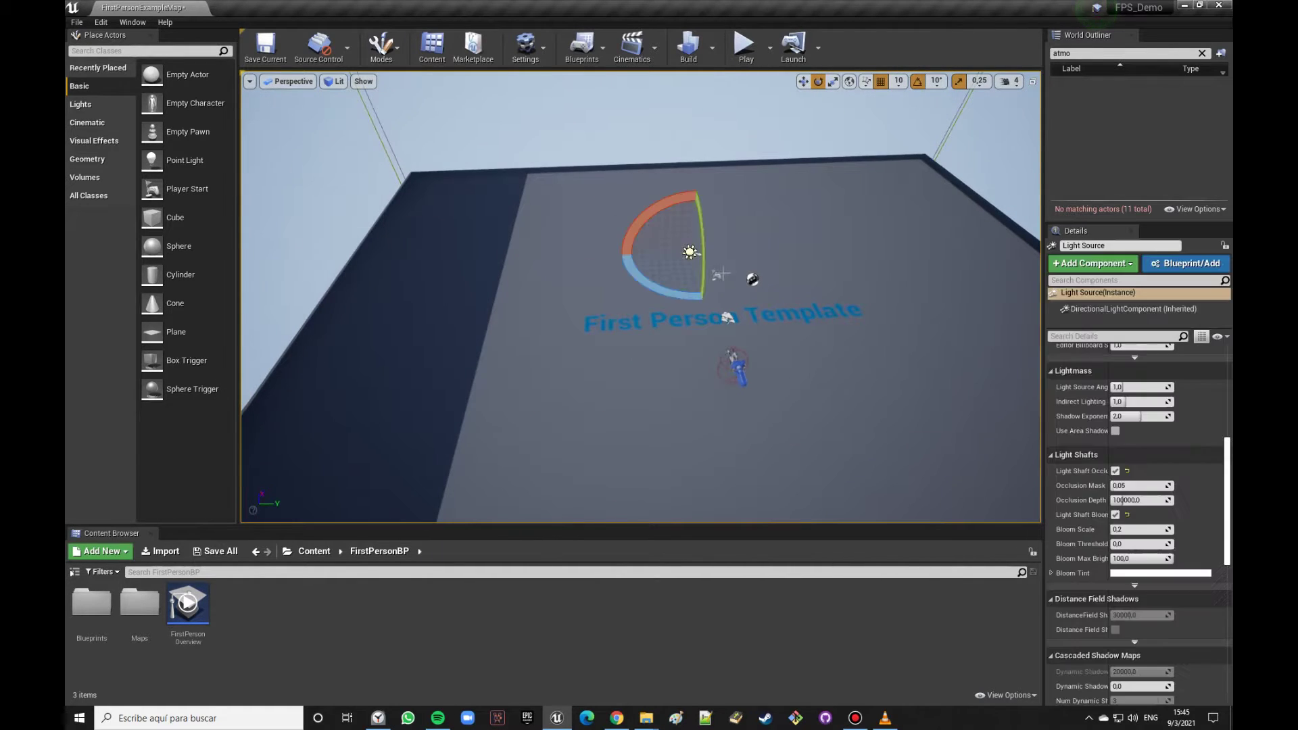
{"action": "left_click", "coordinate": [716, 276], "text": "ctrl"}
{"action": "left_click", "coordinate": [752, 279], "text": "ctrl"}
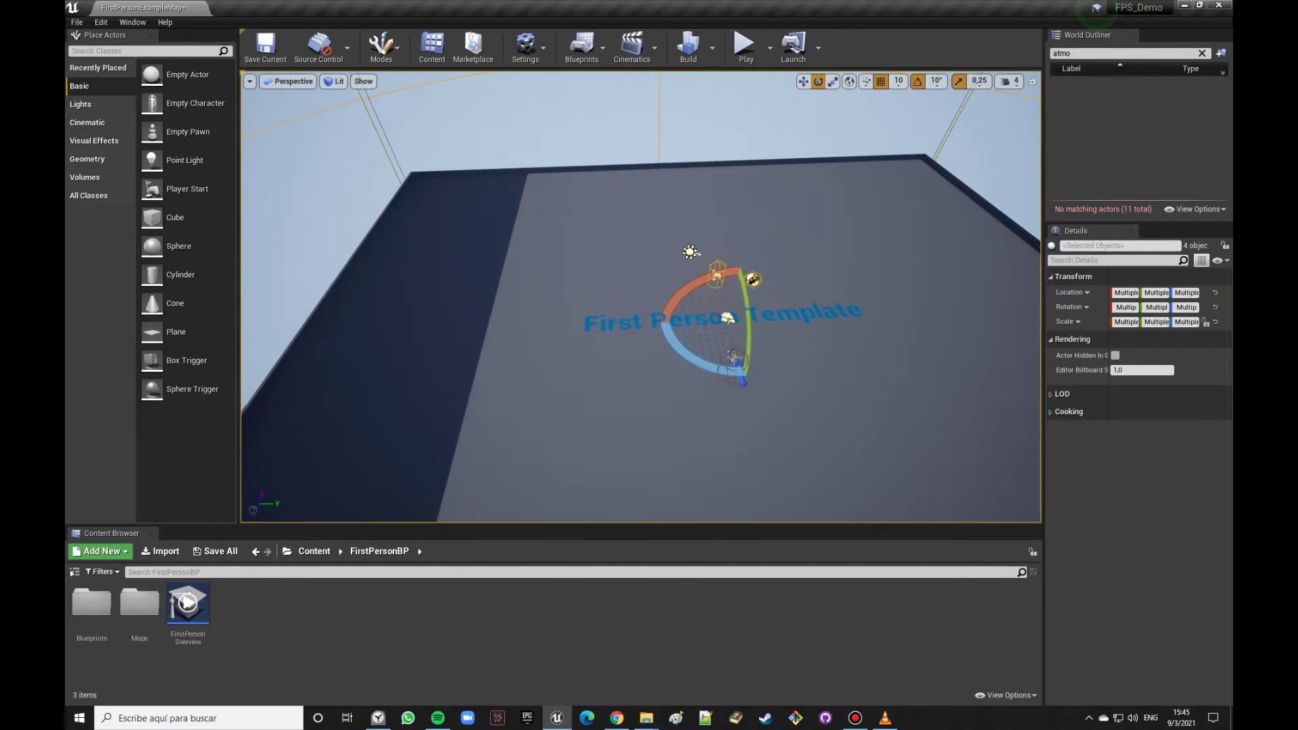
{"action": "key", "text": "w"}
{"action": "left_click", "coordinate": [735, 358], "text": "ctrl"}
{"action": "right_click_drag", "start_coordinate": [761, 362], "coordinate": [763, 353]}
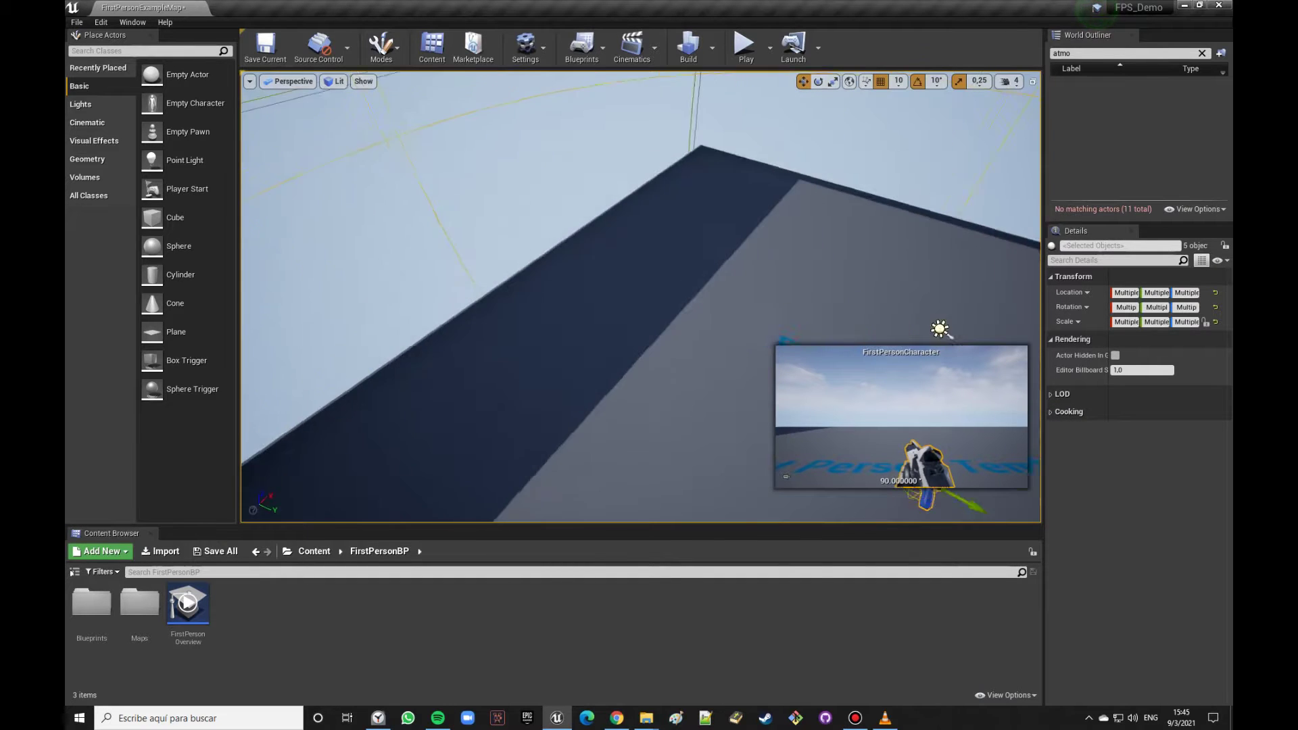
{"action": "left_click_drag", "start_coordinate": [705, 337], "coordinate": [291, 336]}
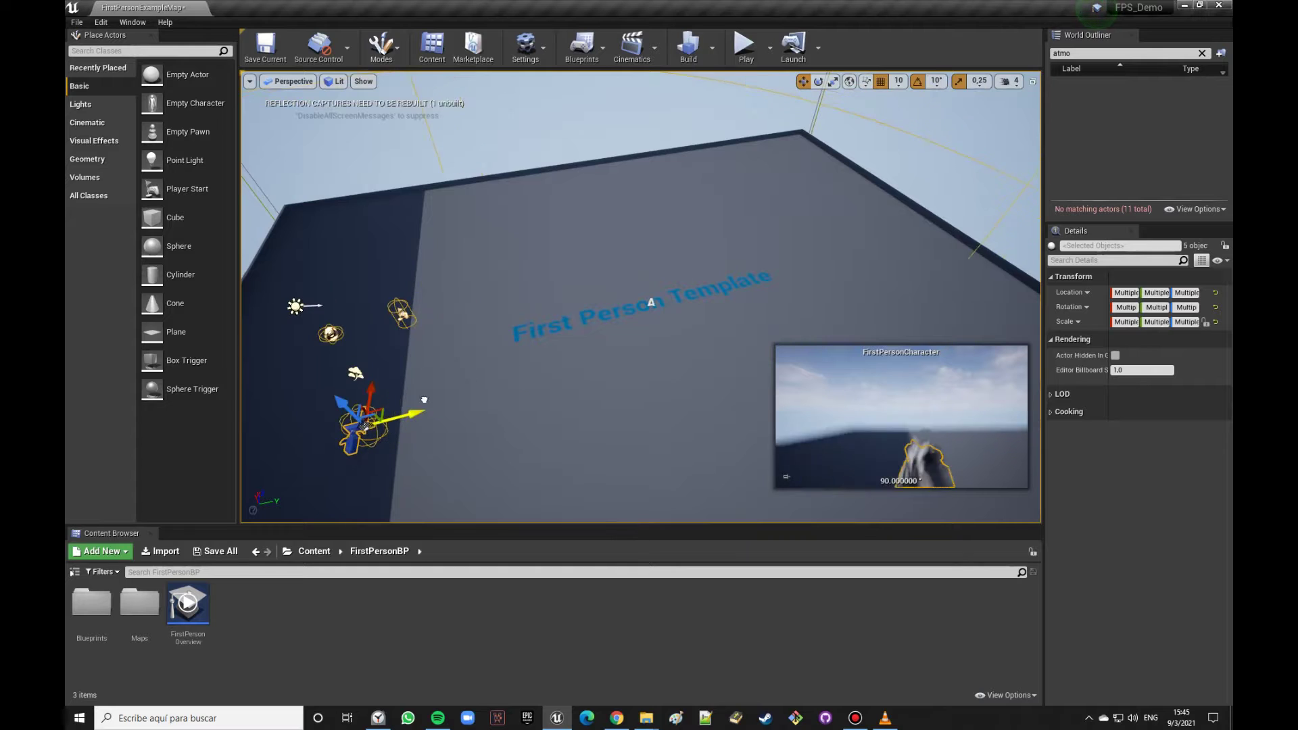
Step: Pull the view back over the floor and clear the selection
{"action": "scroll", "coordinate": [681, 229], "scroll_direction": "up", "scroll_amount": 3}
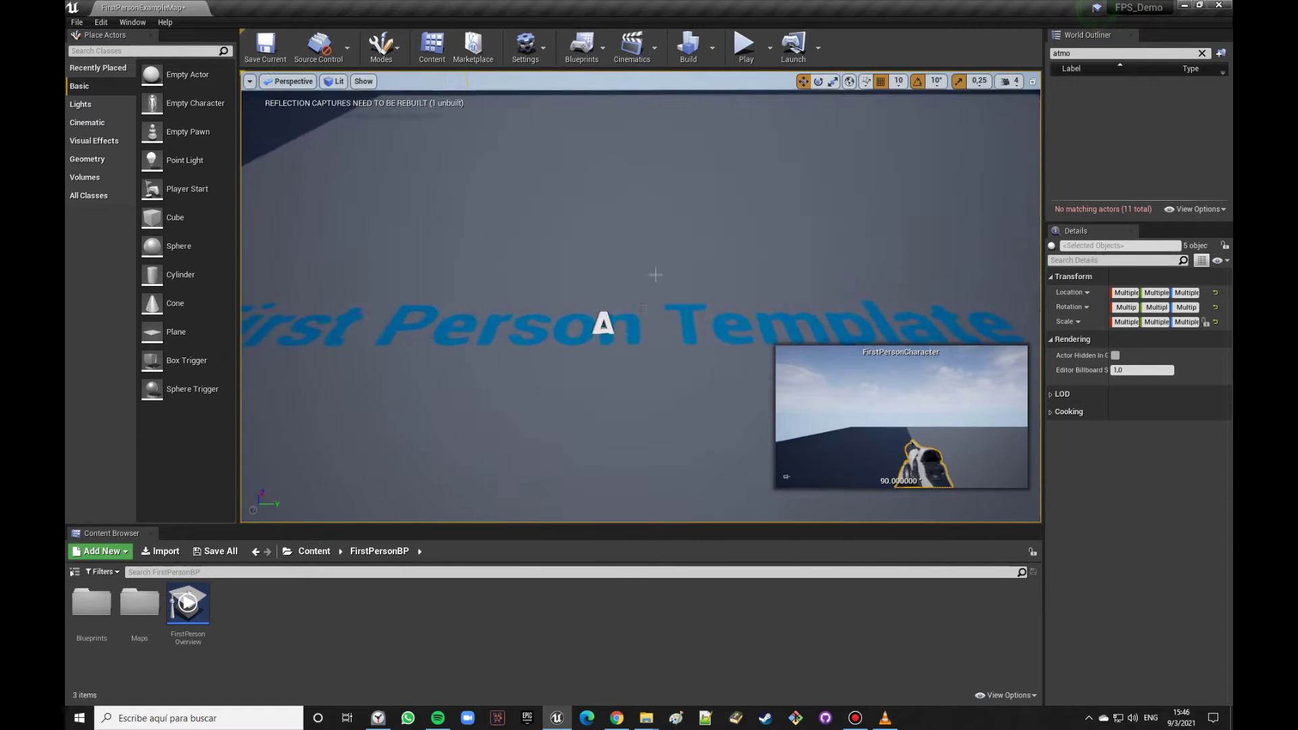
{"action": "left_click", "coordinate": [662, 240]}
{"action": "scroll", "coordinate": [680, 230], "scroll_direction": "up", "scroll_amount": 2}
{"action": "right_click_drag", "start_coordinate": [681, 230], "coordinate": [553, 282]}
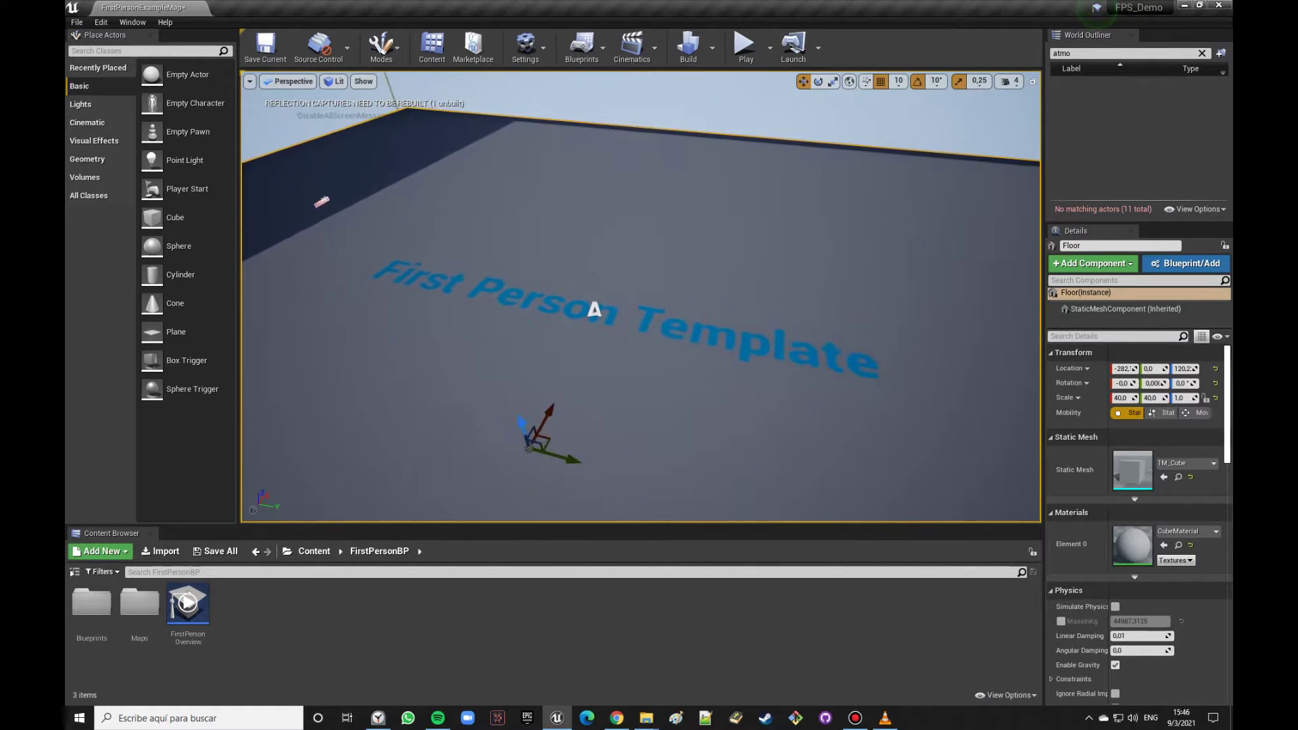
{"action": "left_click", "coordinate": [911, 139]}
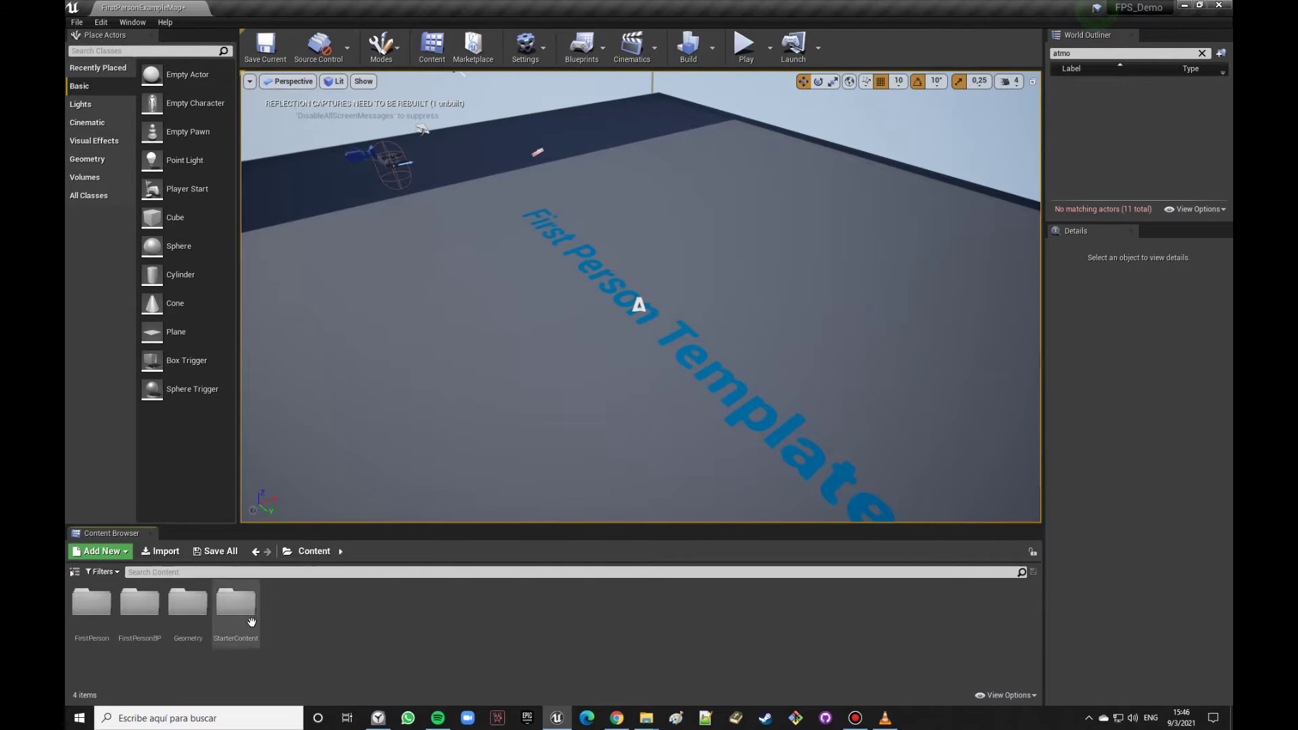
Step: Place an SM_Rock from StarterContent > Props on the floor and tilt it 20 degrees
{"action": "double_click", "coordinate": [252, 621]}
{"action": "double_click", "coordinate": [428, 605]}
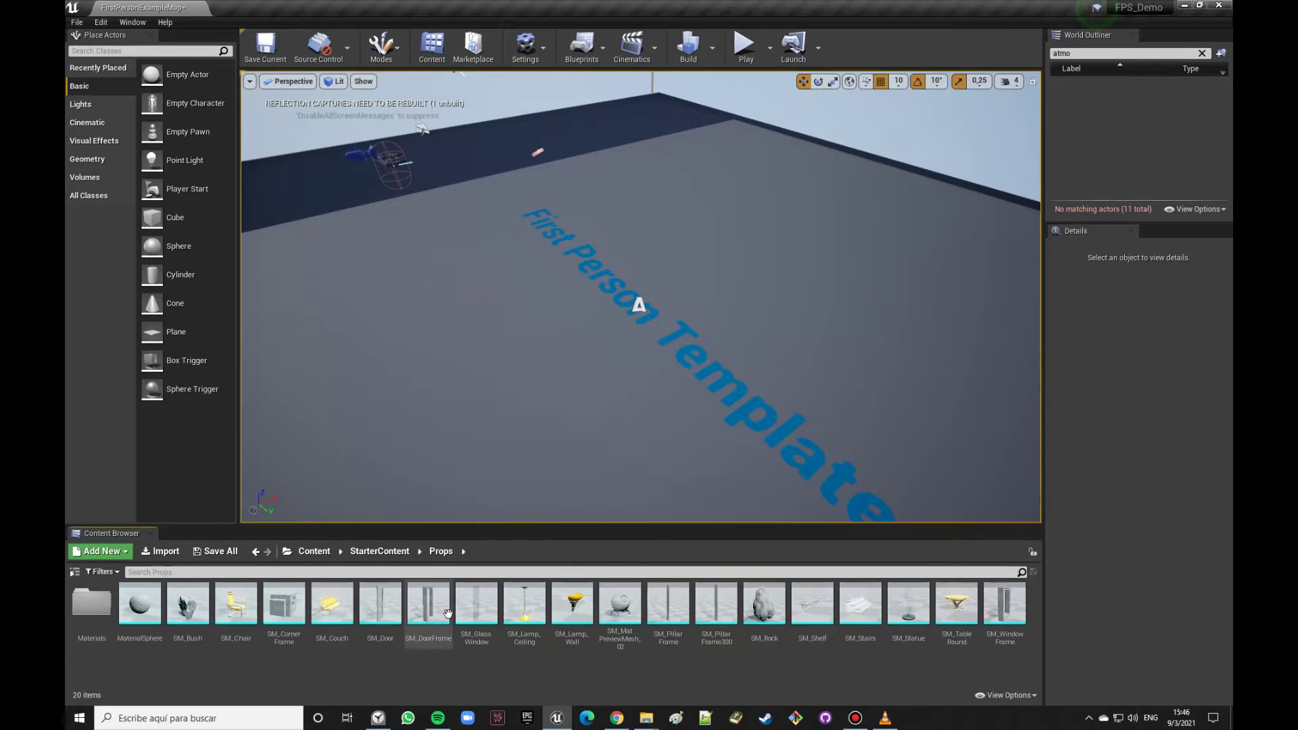
{"action": "left_click_drag", "start_coordinate": [764, 604], "coordinate": [710, 396]}
{"action": "key", "text": "f"}
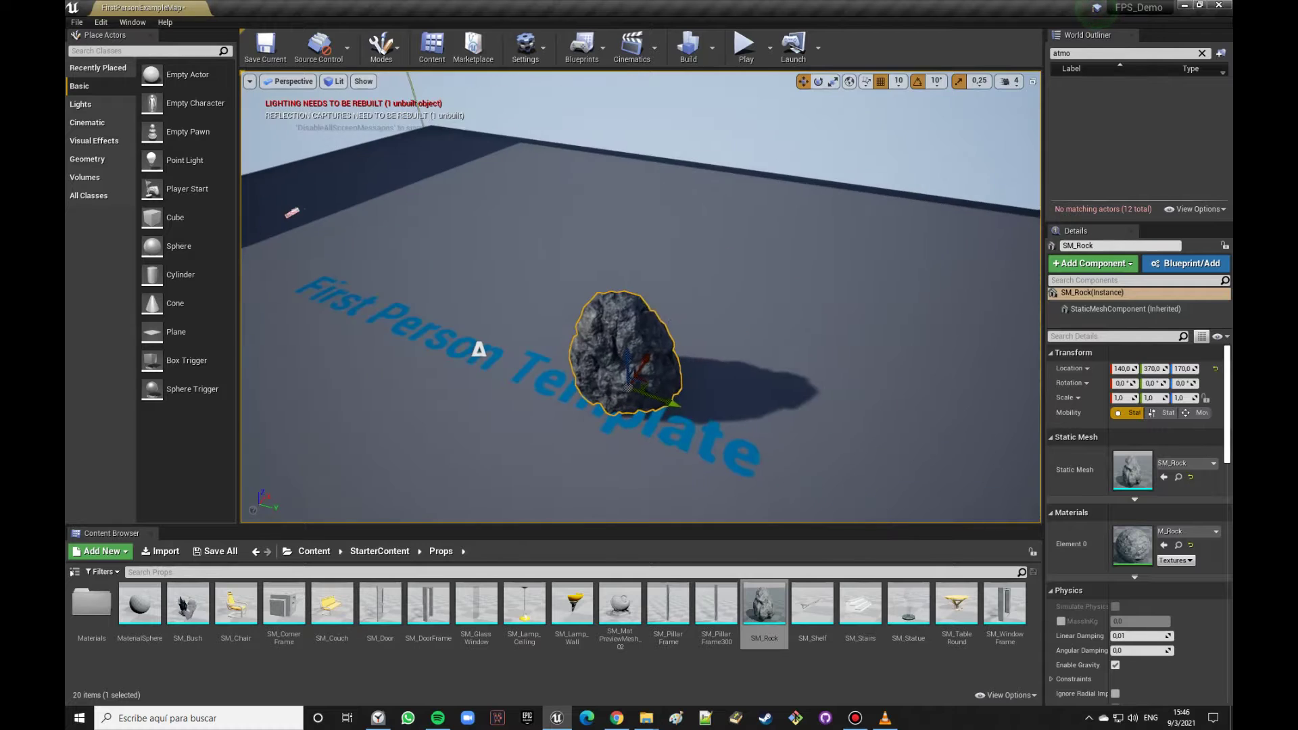
{"action": "mouse_move", "coordinate": [710, 396]}
{"action": "left_mouse_down", "text": "alt"}
{"action": "mouse_move", "coordinate": [620, 419]}
{"action": "mouse_move", "coordinate": [721, 453]}
{"action": "mouse_move", "coordinate": [296, 423]}
{"action": "left_mouse_up", "text": "alt"}
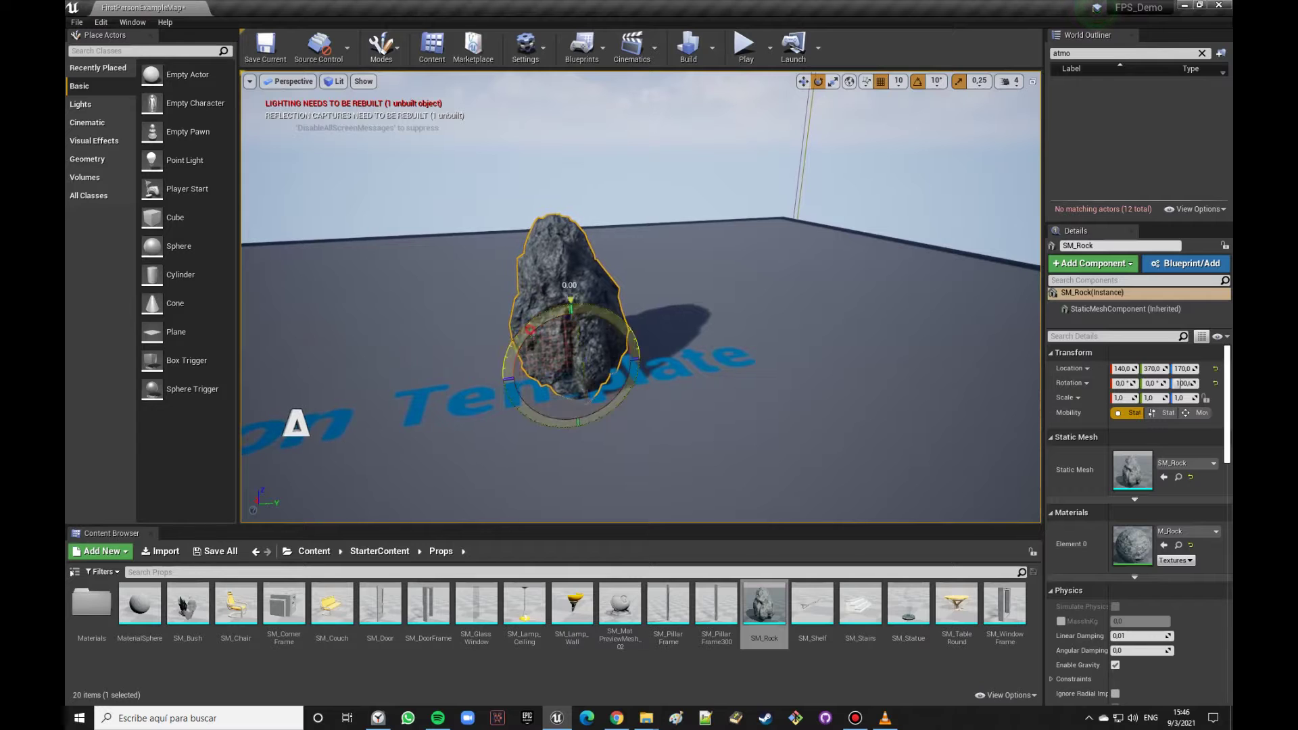
{"action": "left_click_drag", "start_coordinate": [570, 308], "coordinate": [598, 306]}
Step: Duplicate the rock upward, raise the copy, rotate it about 10 degrees and shift it along Y
{"action": "left_click_drag", "start_coordinate": [296, 423], "coordinate": [524, 367], "text": "alt"}
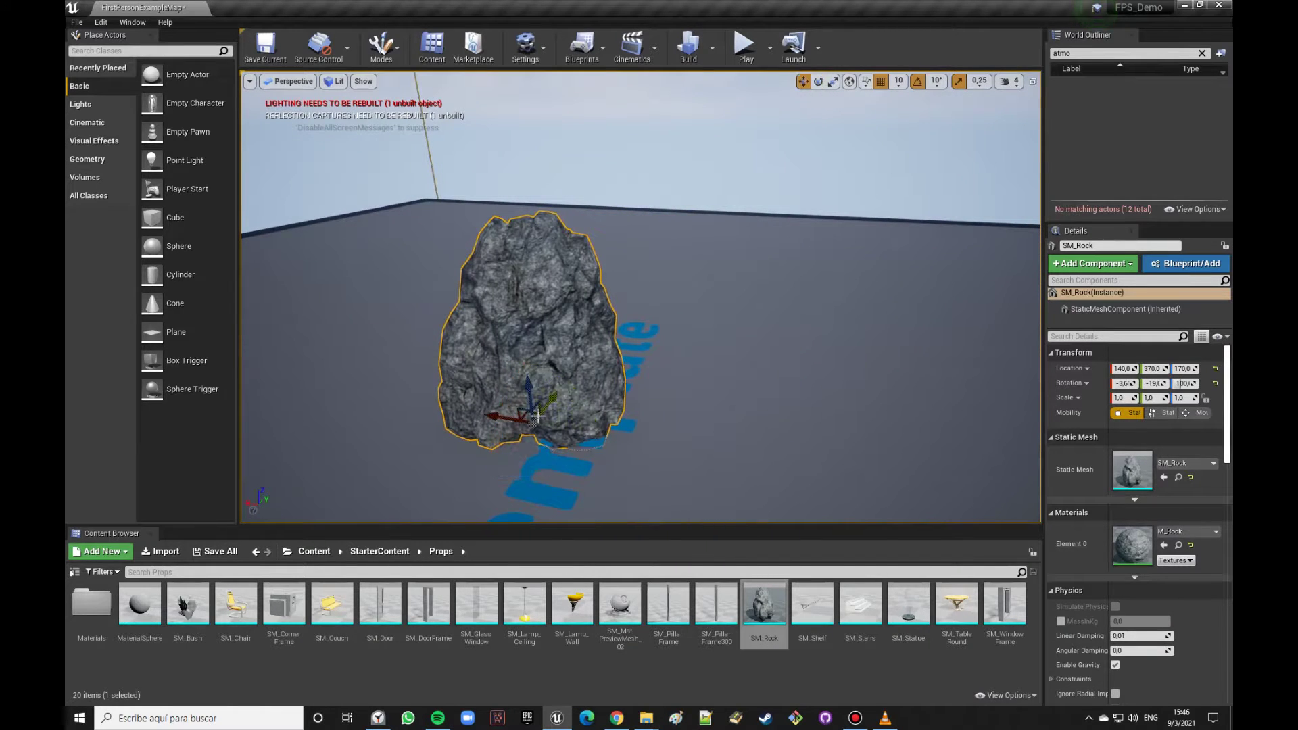
{"action": "mouse_move", "coordinate": [533, 399]}
{"action": "left_mouse_down", "text": "alt"}
{"action": "mouse_move", "coordinate": [501, 296]}
{"action": "mouse_move", "coordinate": [589, 351]}
{"action": "left_mouse_up", "text": "alt"}
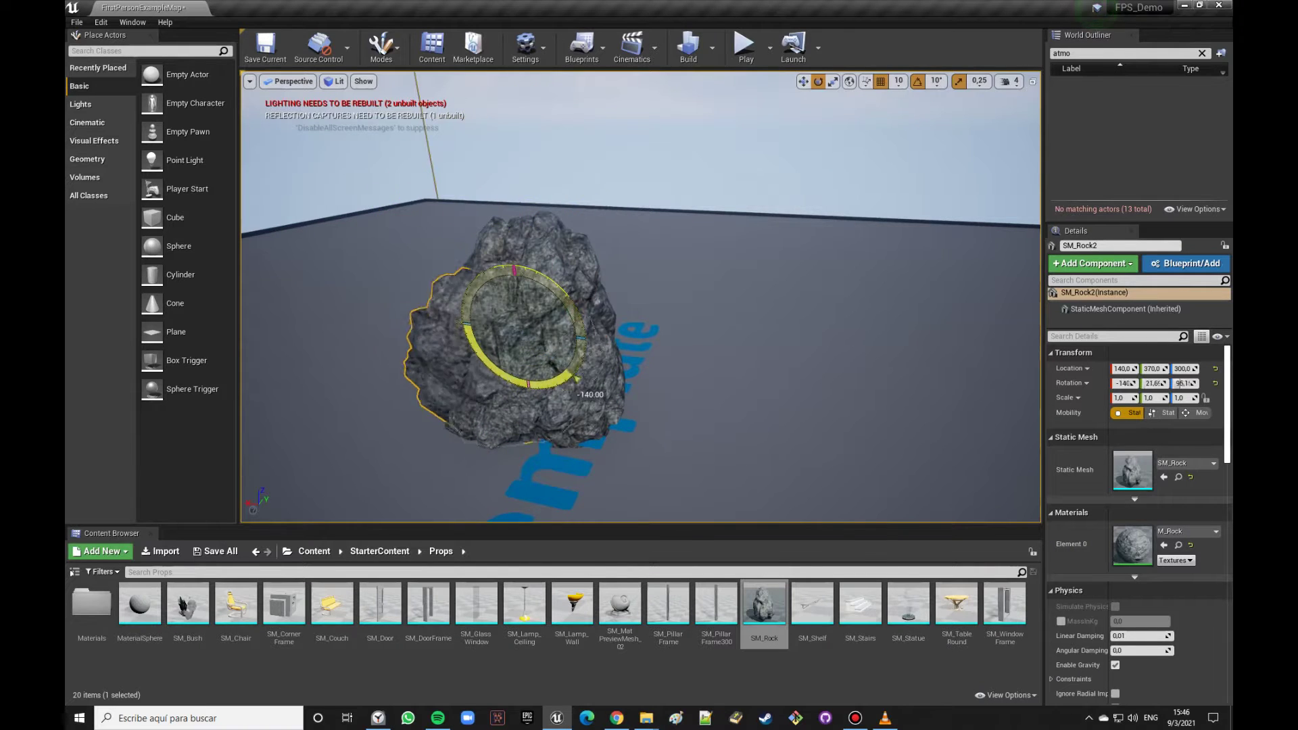
{"action": "mouse_move", "coordinate": [515, 287]}
{"action": "left_mouse_down"}
{"action": "mouse_move", "coordinate": [515, 250]}
{"action": "mouse_move", "coordinate": [658, 223]}
{"action": "mouse_move", "coordinate": [635, 209]}
{"action": "left_mouse_up"}
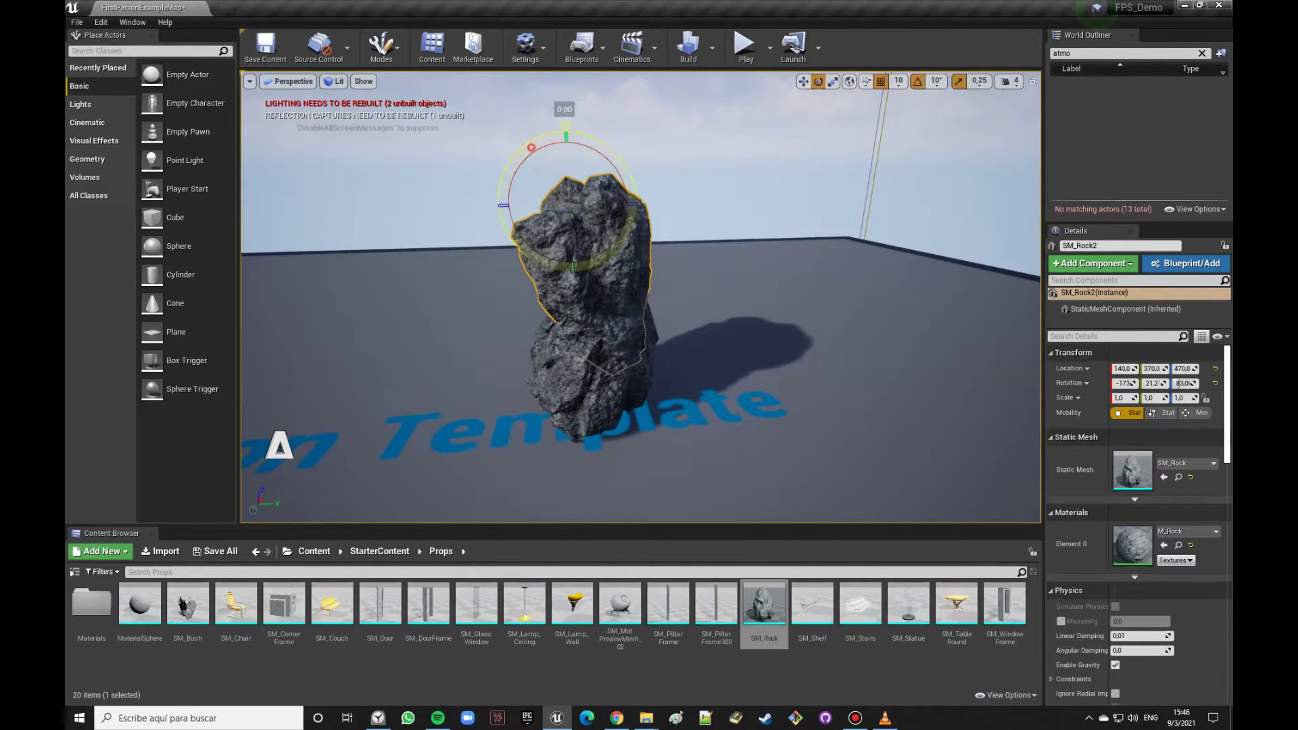
{"action": "mouse_move", "coordinate": [569, 203]}
{"action": "left_mouse_down"}
{"action": "mouse_move", "coordinate": [570, 177]}
{"action": "mouse_move", "coordinate": [567, 235]}
{"action": "mouse_move", "coordinate": [523, 155]}
{"action": "mouse_move", "coordinate": [540, 177]}
{"action": "mouse_move", "coordinate": [580, 175]}
{"action": "mouse_move", "coordinate": [579, 213]}
{"action": "mouse_move", "coordinate": [630, 207]}
{"action": "left_mouse_up"}
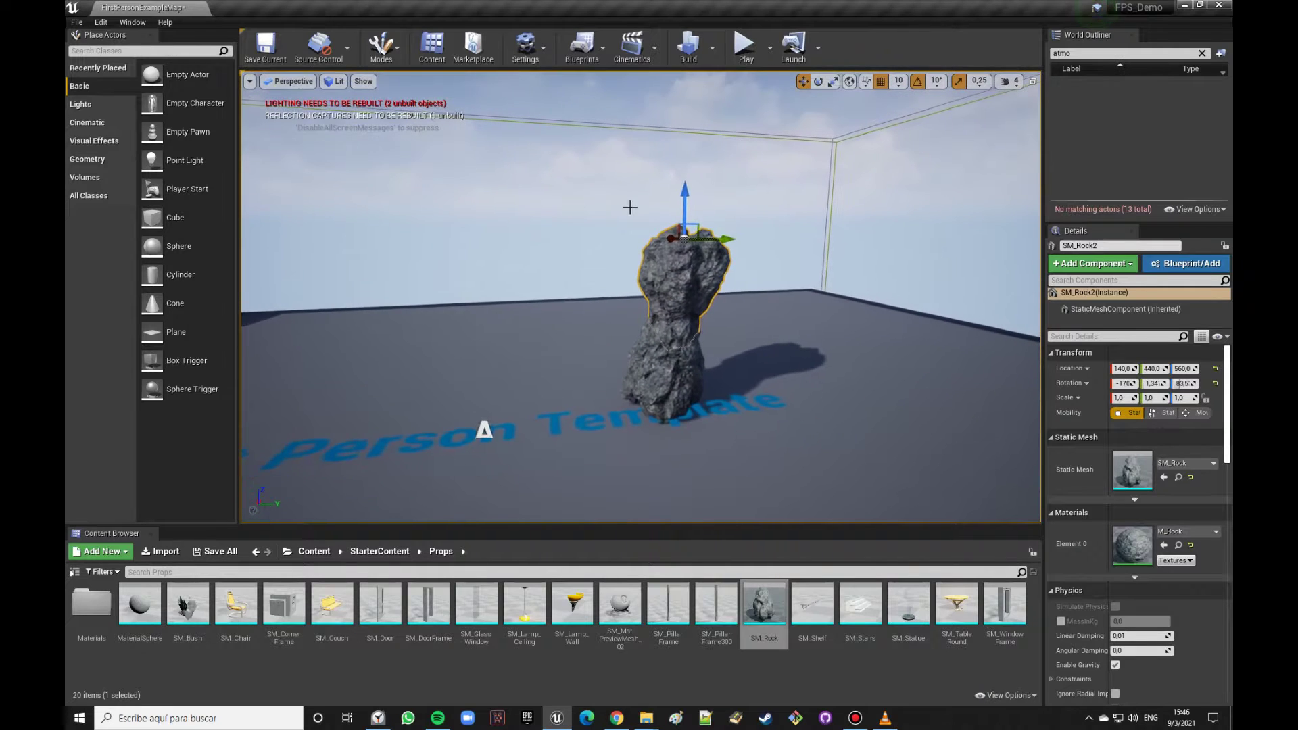
{"action": "left_click_drag", "start_coordinate": [661, 179], "coordinate": [683, 177]}
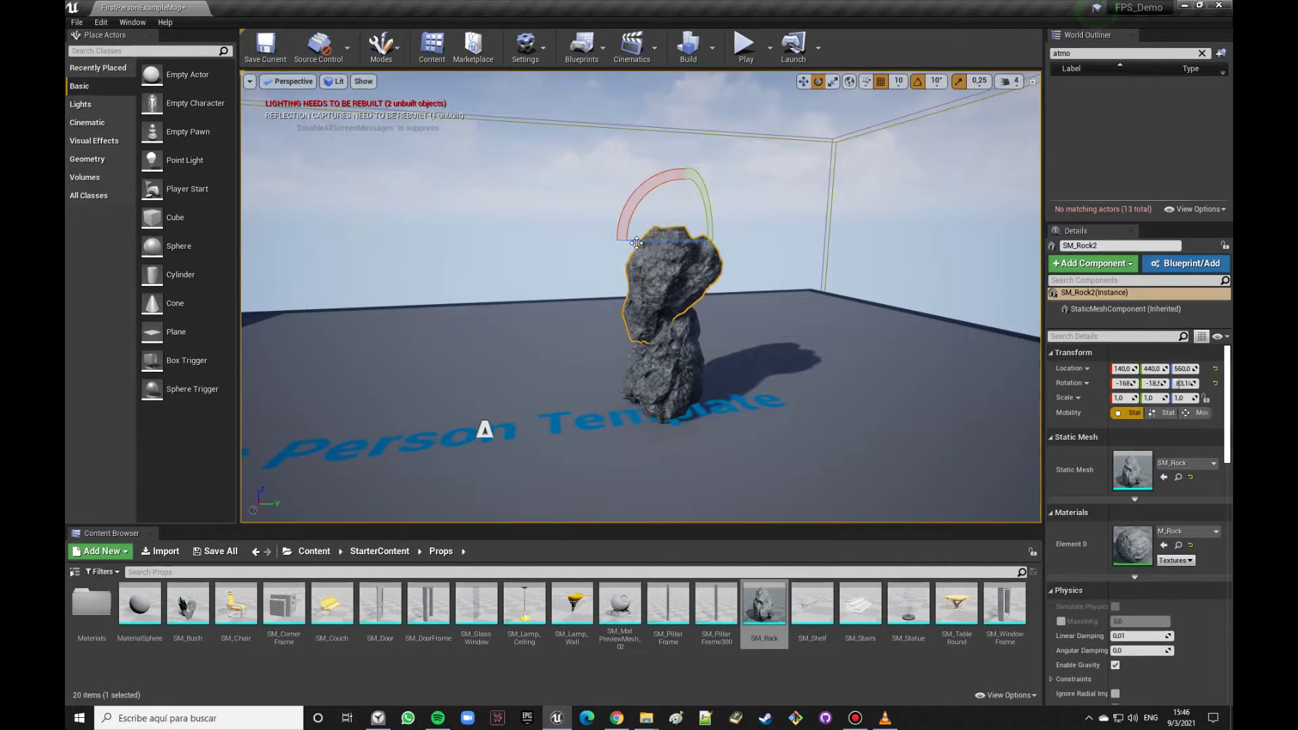
{"action": "left_click_drag", "start_coordinate": [725, 240], "coordinate": [749, 238]}
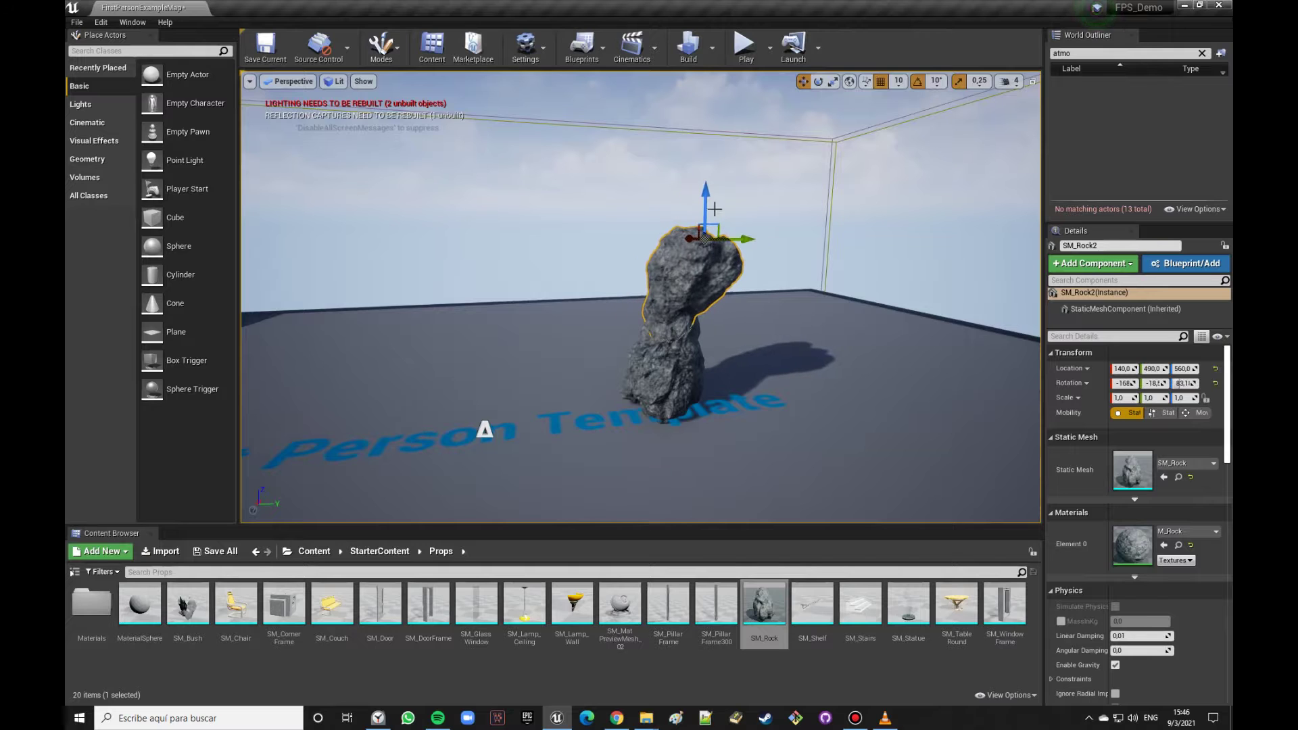
{"action": "left_click", "coordinate": [708, 191]}
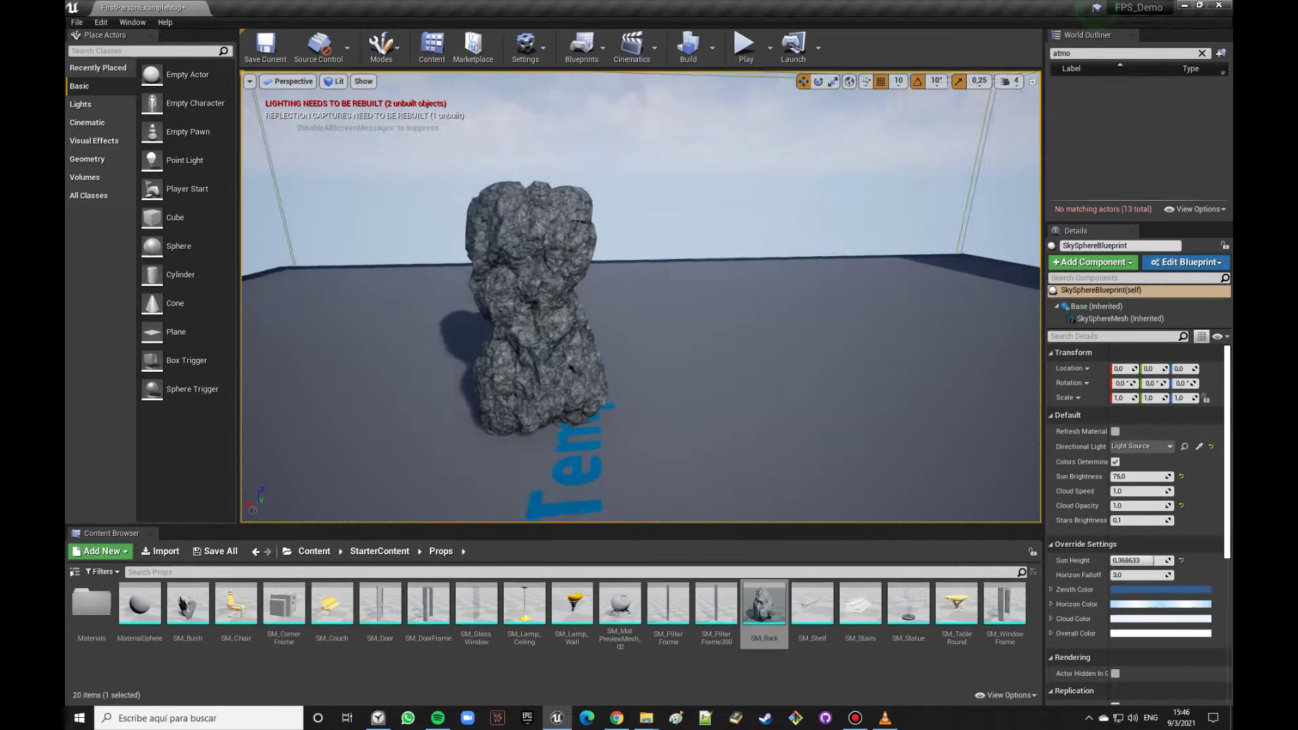
Step: Slide the top rock SM_Rock2 back to Y 560
{"action": "right_click_drag", "start_coordinate": [708, 210], "coordinate": [707, 210]}
{"action": "left_click", "coordinate": [626, 251]}
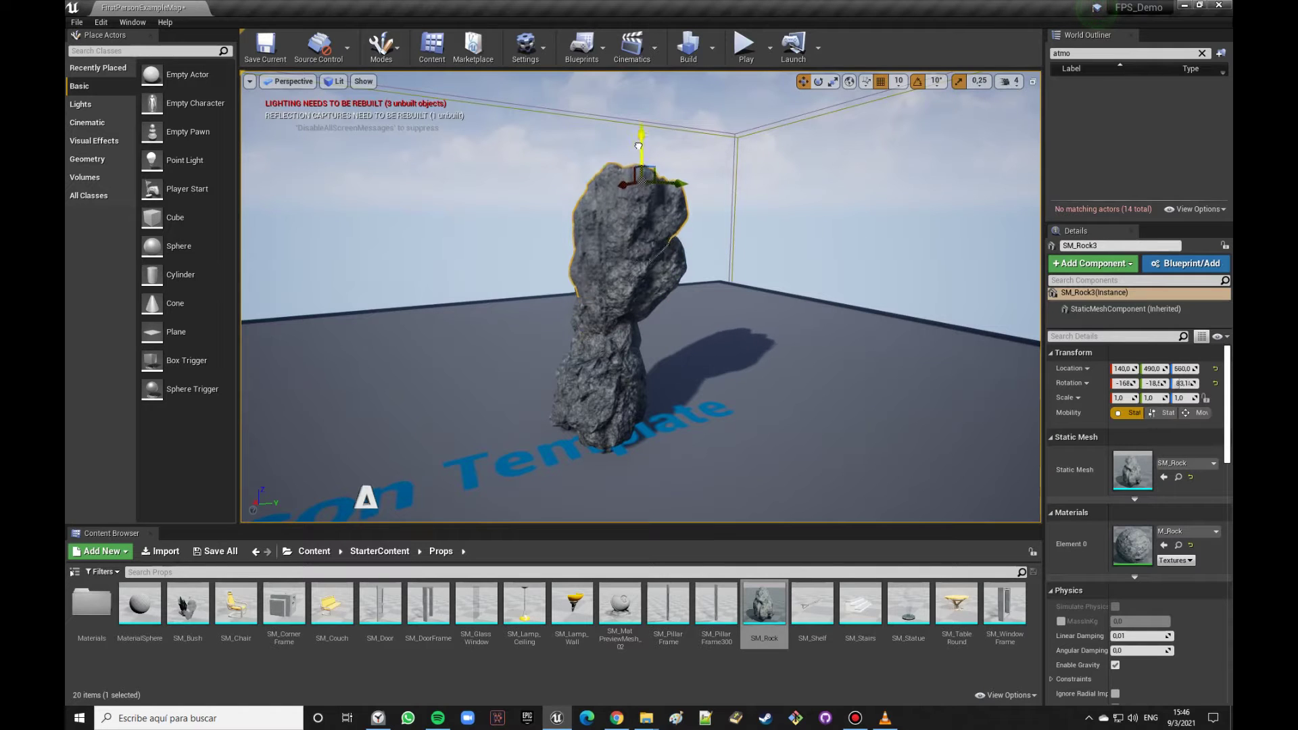
{"action": "left_click_drag", "start_coordinate": [721, 159], "coordinate": [682, 121]}
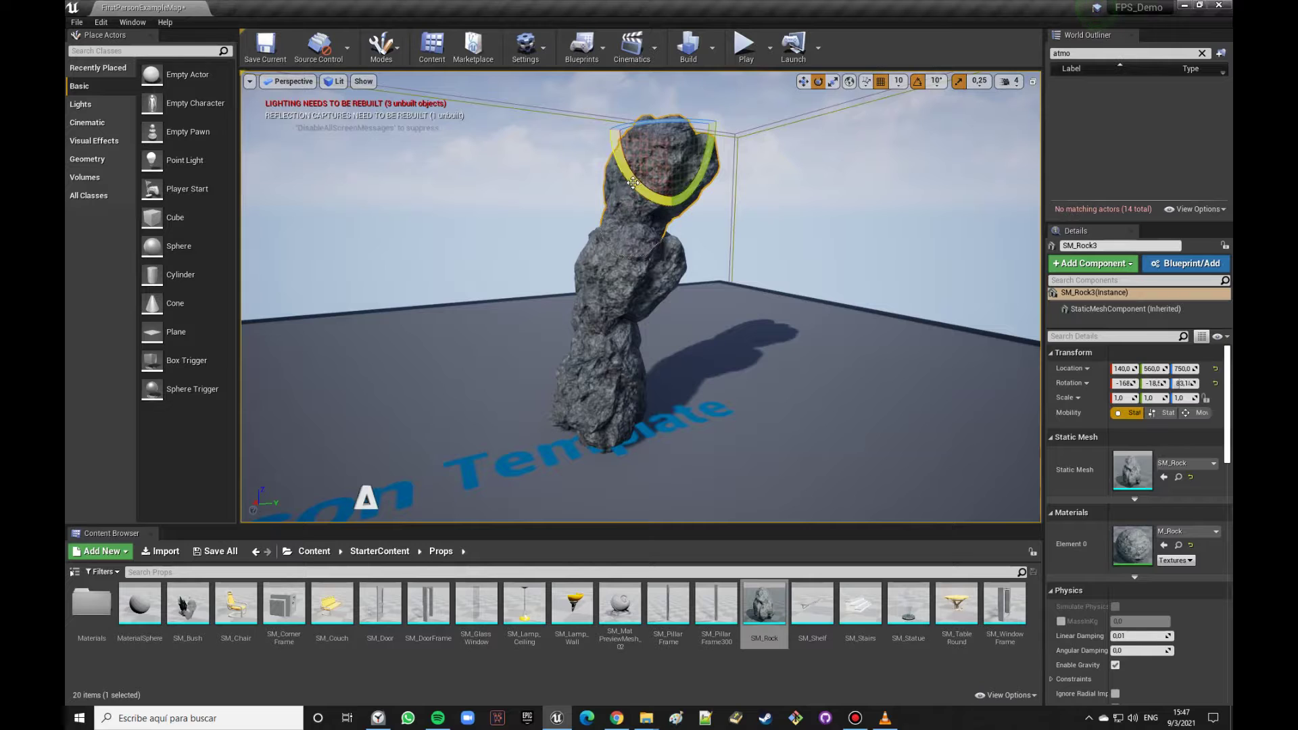
{"action": "left_click_drag", "start_coordinate": [631, 181], "coordinate": [818, 203], "text": "alt"}
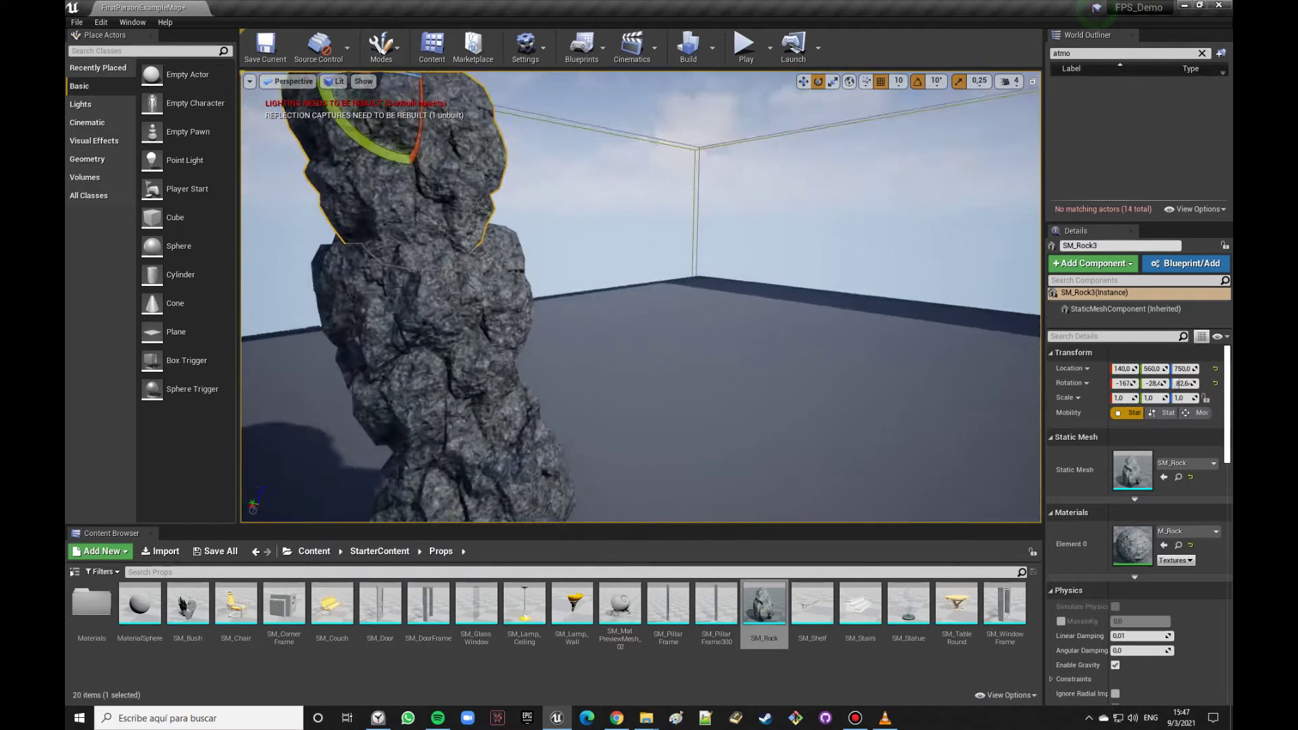
{"action": "left_click_drag", "start_coordinate": [608, 298], "coordinate": [591, 299]}
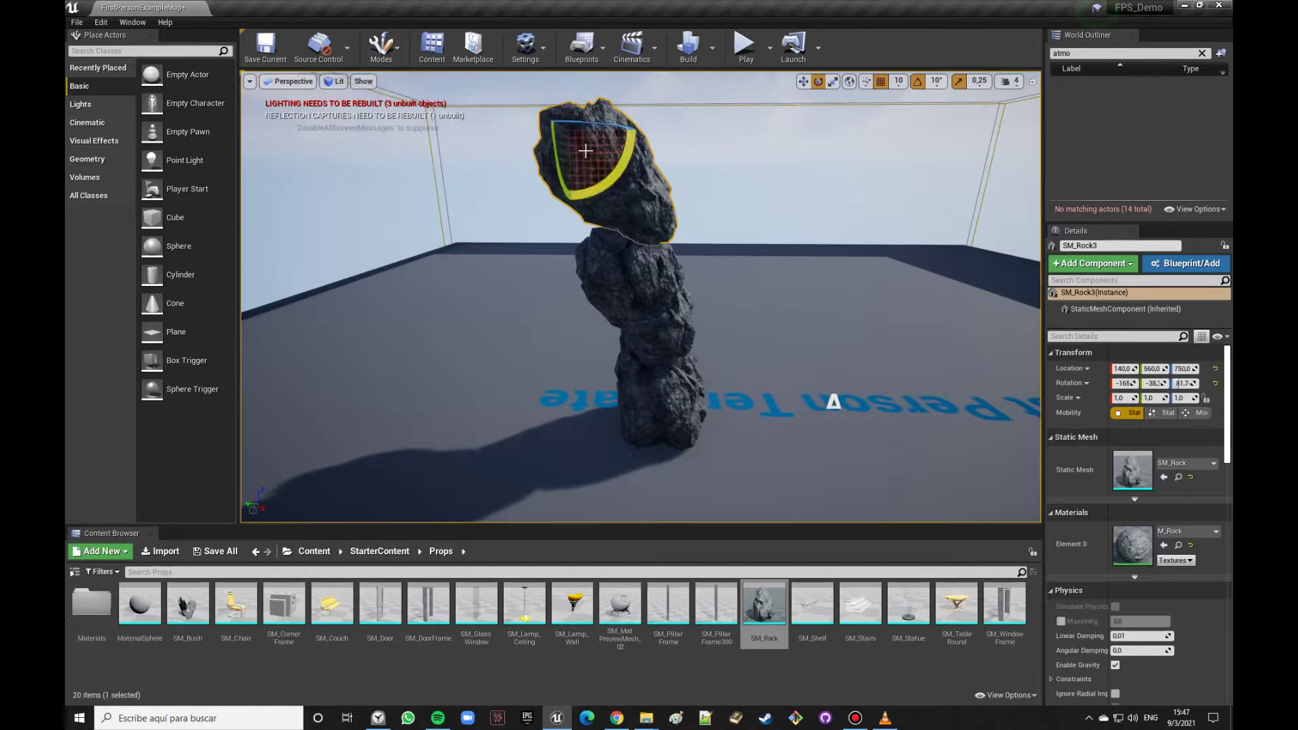
{"action": "mouse_move", "coordinate": [570, 119]}
{"action": "left_mouse_down", "text": "alt"}
{"action": "mouse_move", "coordinate": [561, 84]}
{"action": "mouse_move", "coordinate": [554, 105]}
{"action": "mouse_move", "coordinate": [755, 213]}
{"action": "left_mouse_up", "text": "alt"}
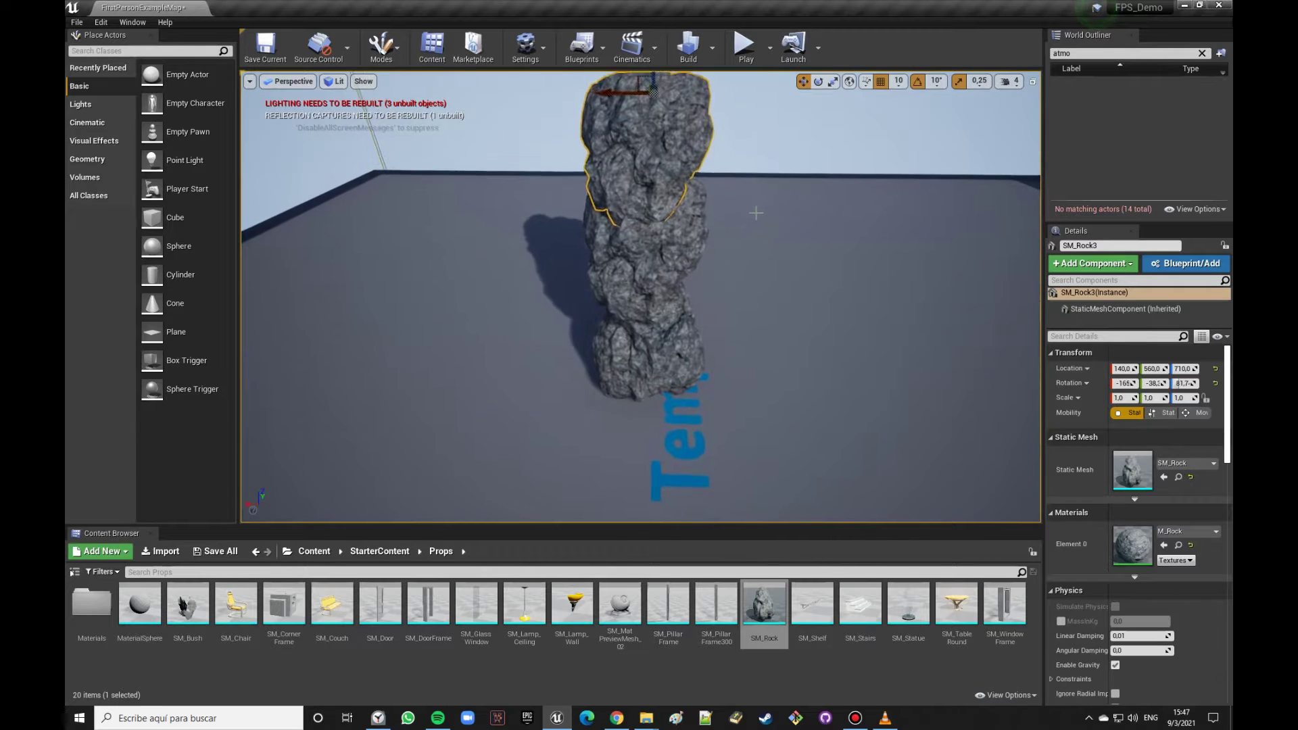
{"action": "left_click", "coordinate": [756, 213]}
{"action": "mouse_move", "coordinate": [756, 212]}
{"action": "left_mouse_down", "text": "alt"}
{"action": "mouse_move", "coordinate": [676, 135]}
{"action": "mouse_move", "coordinate": [609, 271]}
{"action": "mouse_move", "coordinate": [672, 325]}
{"action": "left_mouse_up", "text": "alt"}
Step: Shift the middle and top rocks along Y and lower the top rock onto the column
{"action": "left_click", "coordinate": [671, 326]}
{"action": "scroll", "coordinate": [704, 302], "scroll_direction": "up", "scroll_amount": 2}
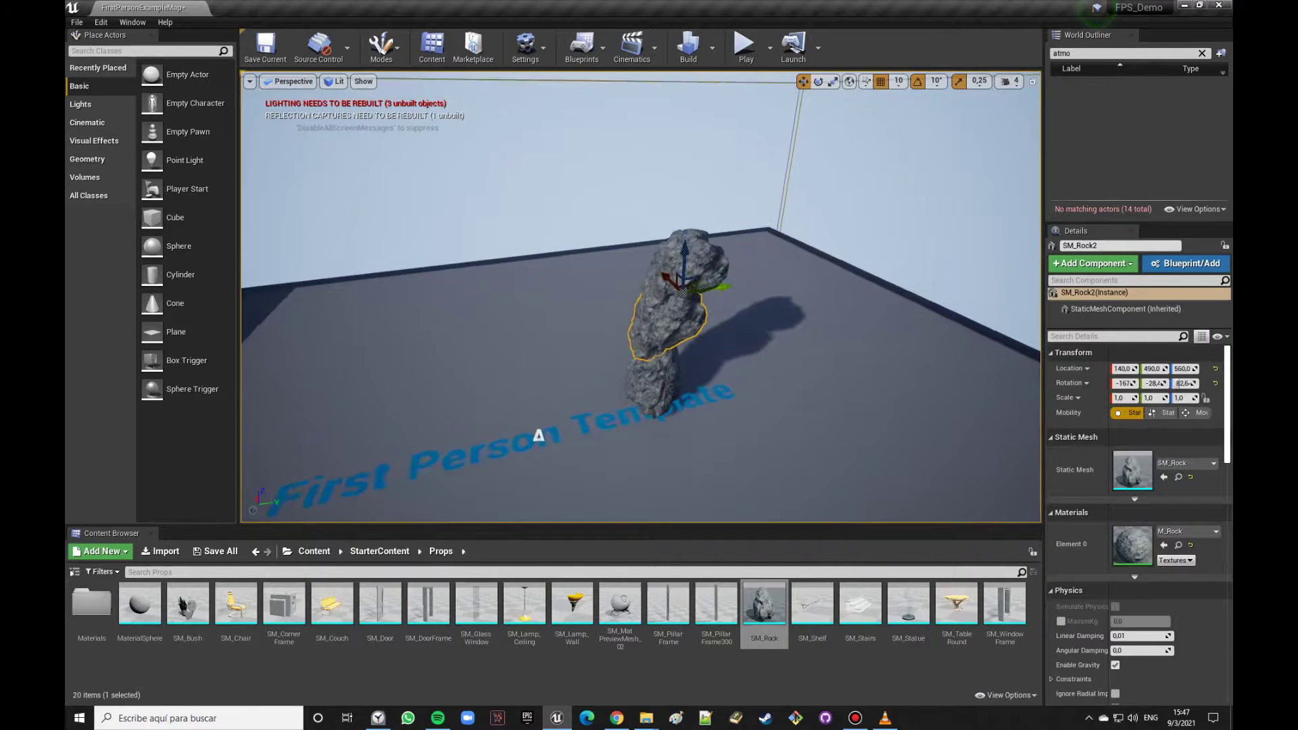
{"action": "scroll", "coordinate": [706, 305], "scroll_direction": "up", "scroll_amount": 3}
{"action": "scroll", "coordinate": [709, 311], "scroll_direction": "up", "scroll_amount": 4}
{"action": "scroll", "coordinate": [716, 318], "scroll_direction": "up", "scroll_amount": 3}
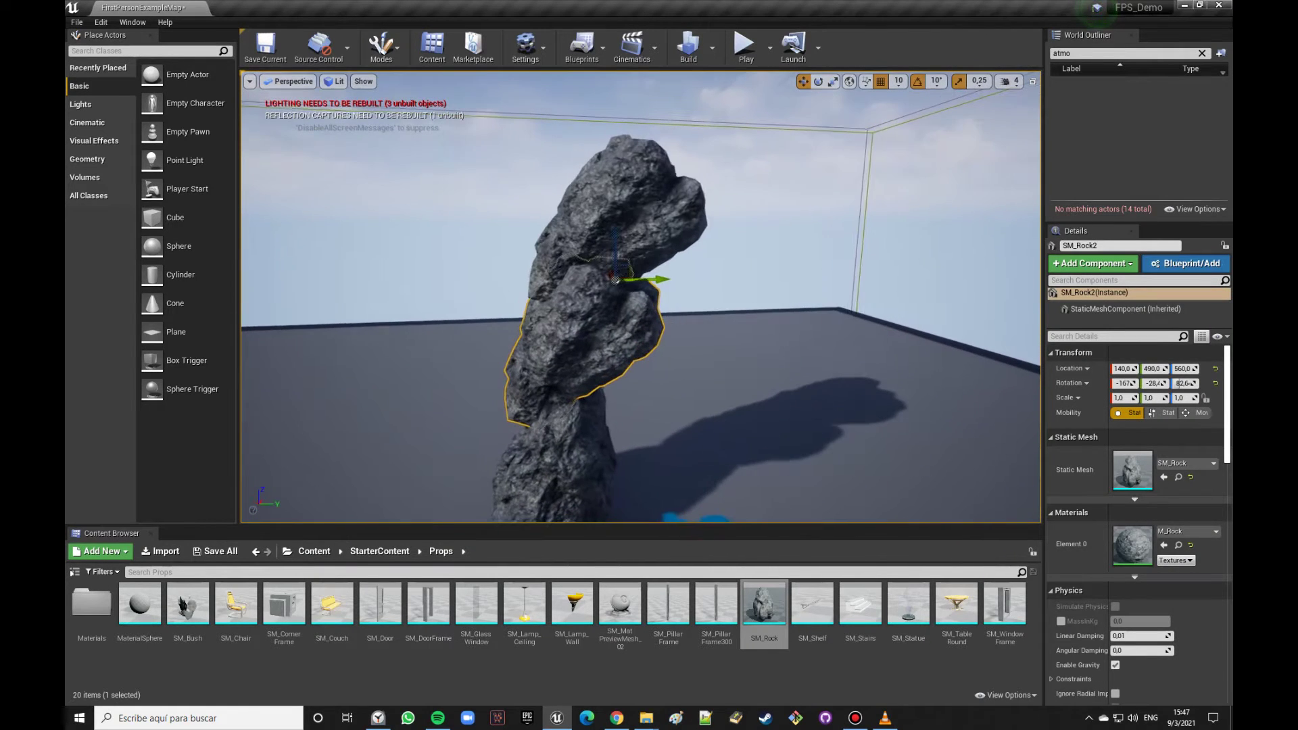
{"action": "left_click_drag", "start_coordinate": [677, 281], "coordinate": [817, 232]}
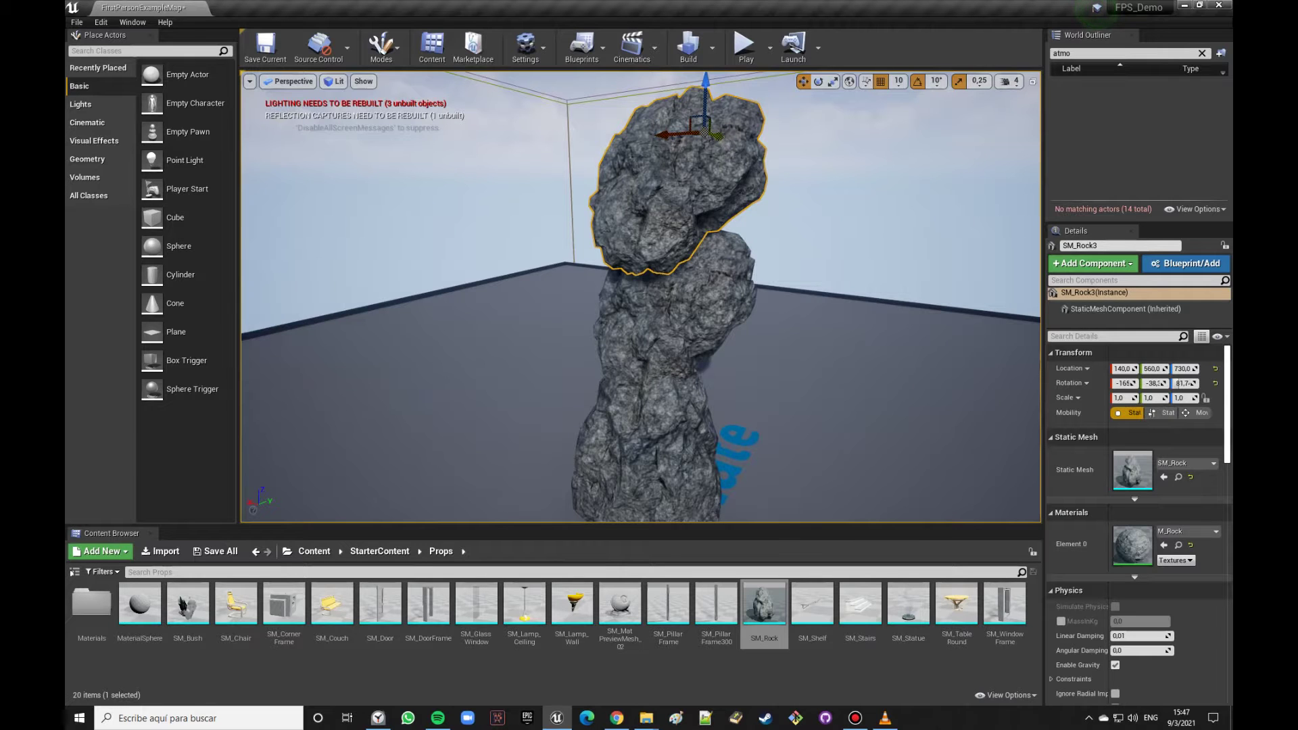
{"action": "left_click_drag", "start_coordinate": [720, 137], "coordinate": [703, 135]}
{"action": "mouse_move", "coordinate": [732, 141]}
{"action": "right_mouse_down"}
{"action": "mouse_move", "coordinate": [692, 181]}
{"action": "mouse_move", "coordinate": [715, 86]}
{"action": "mouse_move", "coordinate": [708, 94]}
{"action": "right_mouse_up"}
{"action": "left_click_drag", "start_coordinate": [696, 88], "coordinate": [698, 107]}
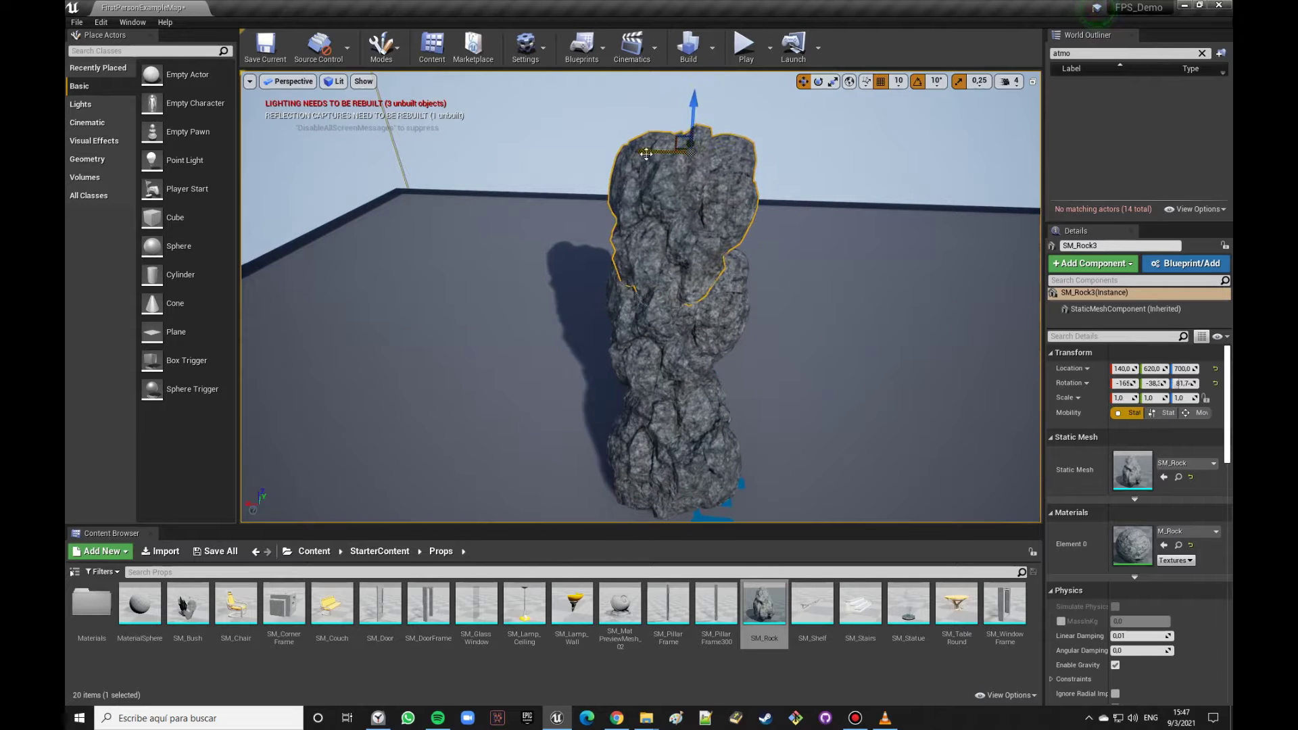
{"action": "left_click", "coordinate": [871, 162]}
{"action": "right_click_drag", "start_coordinate": [872, 163], "coordinate": [777, 175]}
{"action": "right_click_drag", "start_coordinate": [867, 167], "coordinate": [811, 175]}
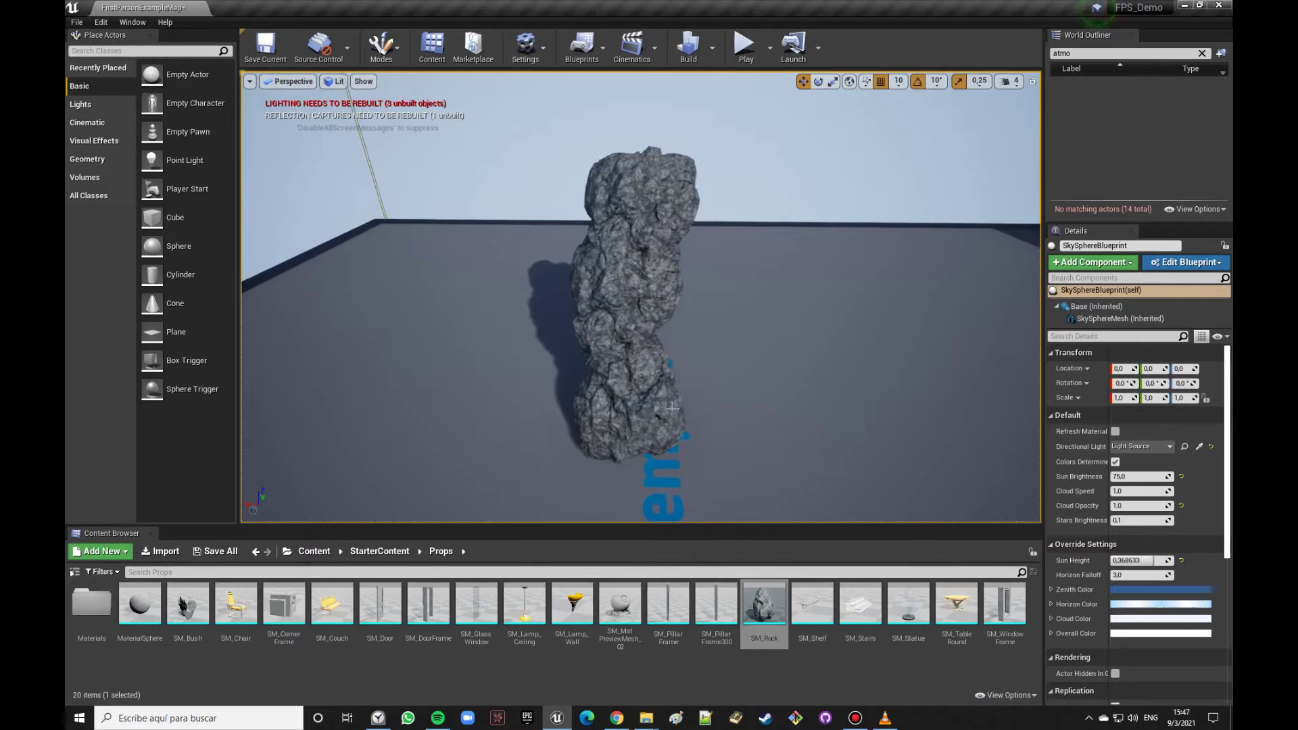
{"action": "left_click", "coordinate": [629, 385]}
Step: Select the bottom SM_Rock with the upper rocks and inspect the pillar from around it
{"action": "left_click", "coordinate": [602, 354]}
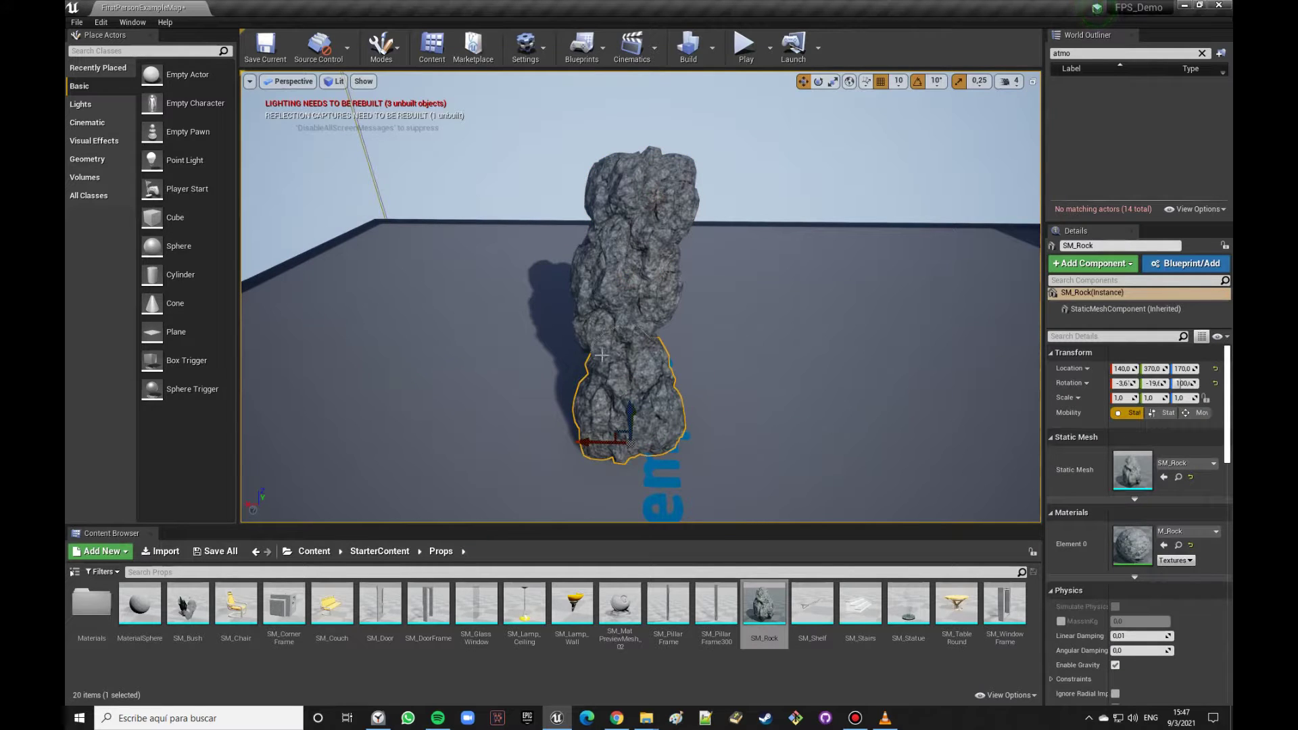
{"action": "left_click", "coordinate": [609, 302], "text": "ctrl"}
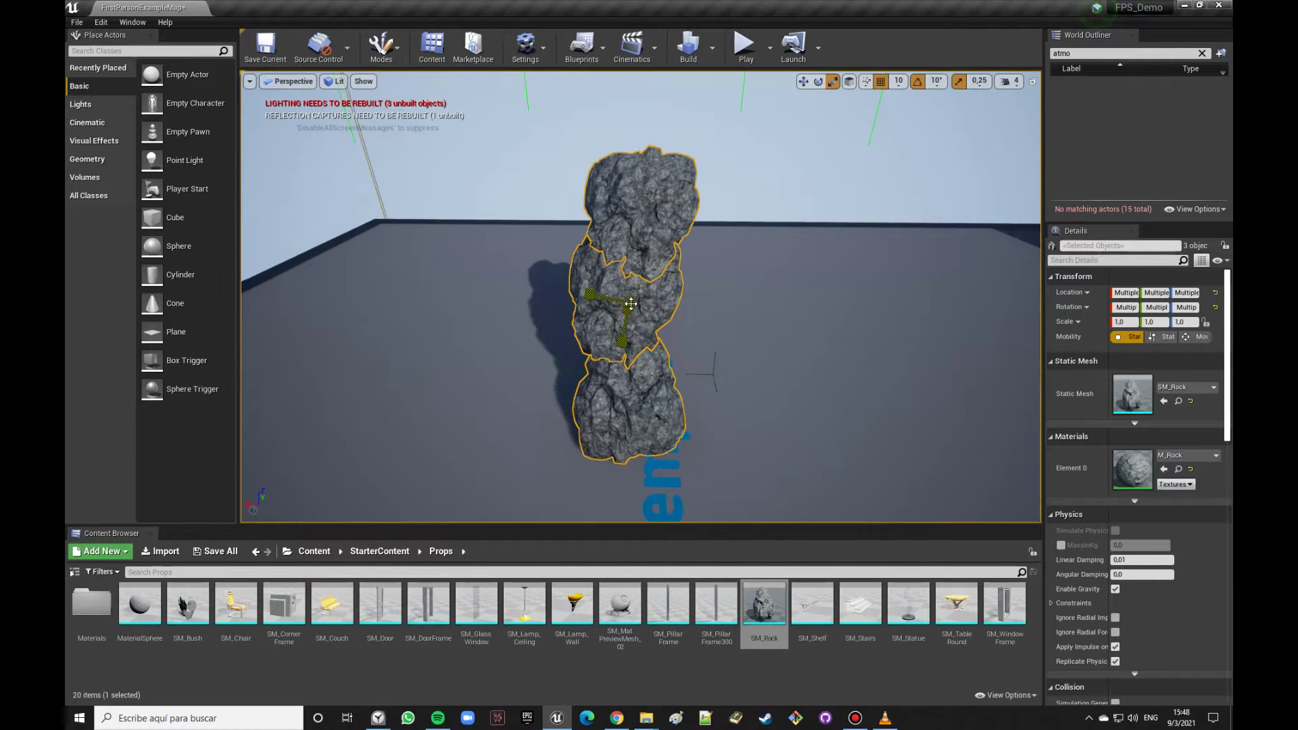
{"action": "left_click_drag", "start_coordinate": [733, 305], "coordinate": [665, 279], "text": "alt"}
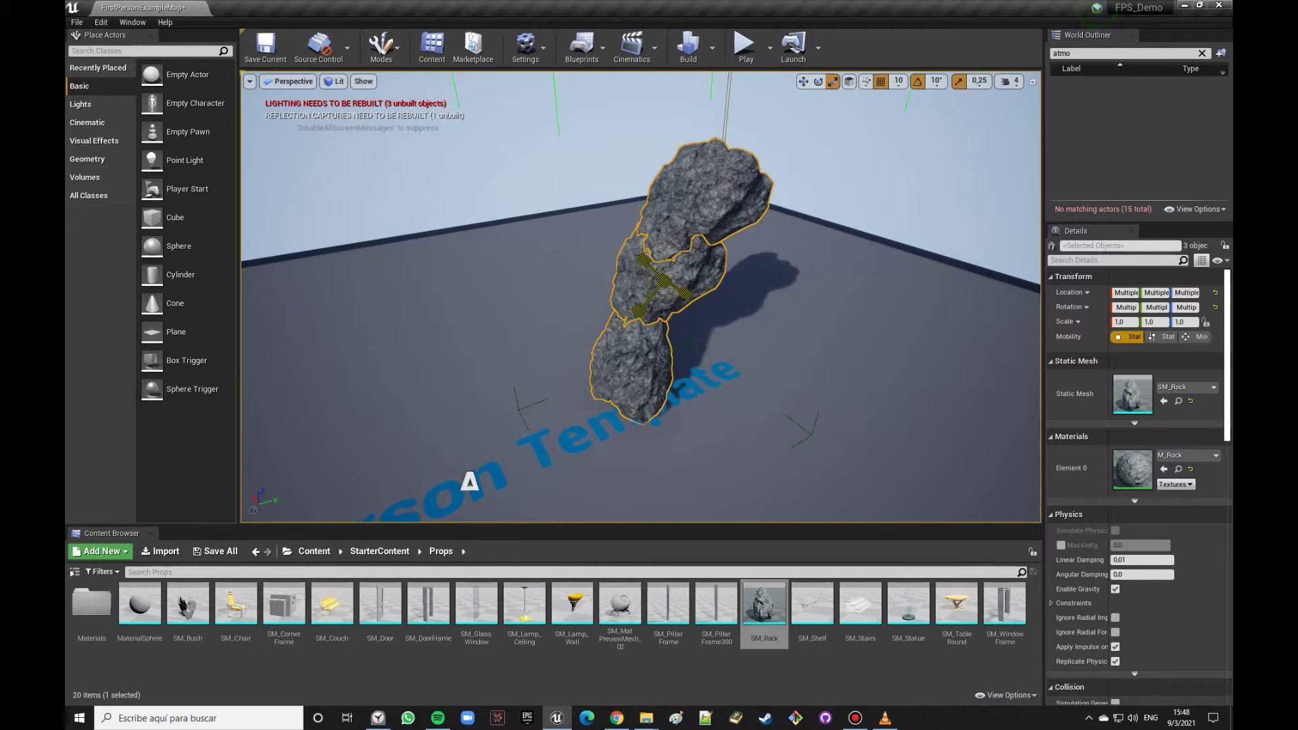
{"action": "left_click_drag", "start_coordinate": [845, 405], "coordinate": [743, 337]}
{"action": "mouse_move", "coordinate": [641, 298]}
{"action": "right_mouse_down"}
{"action": "mouse_move", "coordinate": [582, 310]}
{"action": "mouse_move", "coordinate": [608, 304]}
{"action": "mouse_move", "coordinate": [581, 319]}
{"action": "mouse_move", "coordinate": [609, 329]}
{"action": "right_mouse_up"}
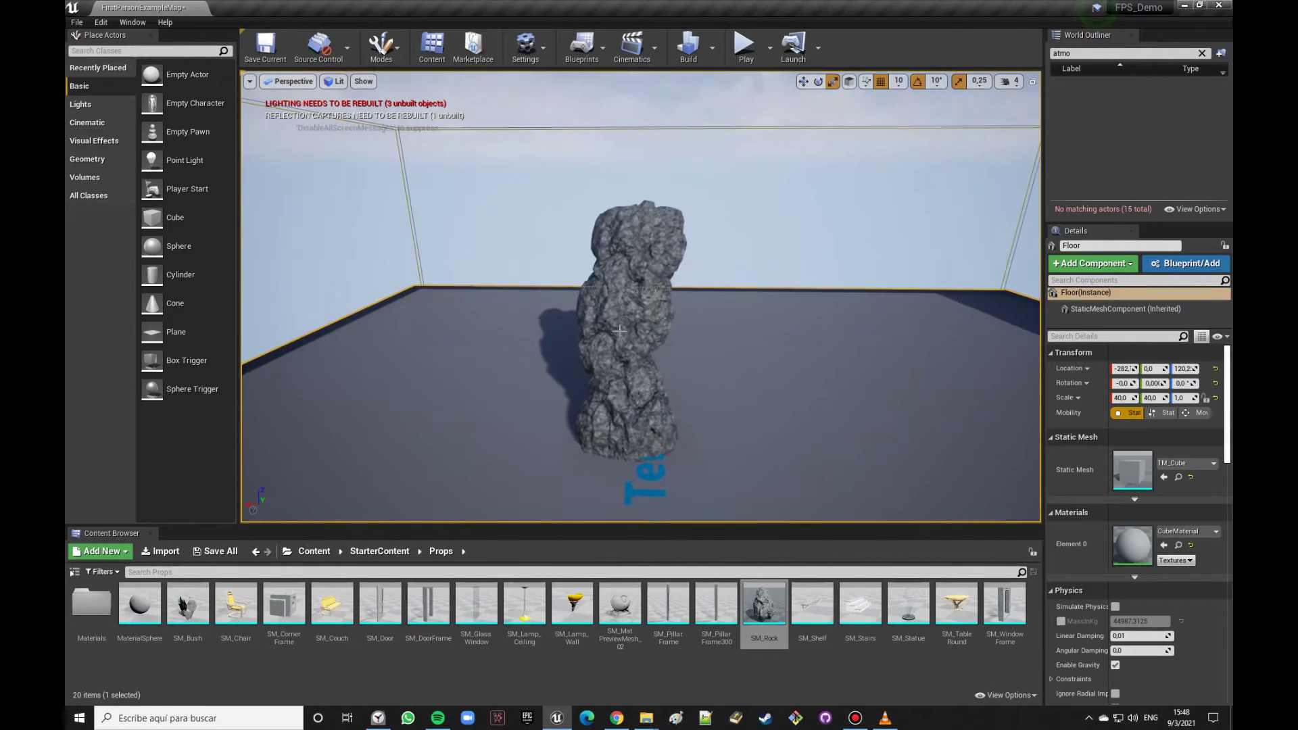
Step: Tilt the rock pillar group -20 degrees, duplicate it alongside, and straighten the copy
{"action": "left_click", "coordinate": [608, 329]}
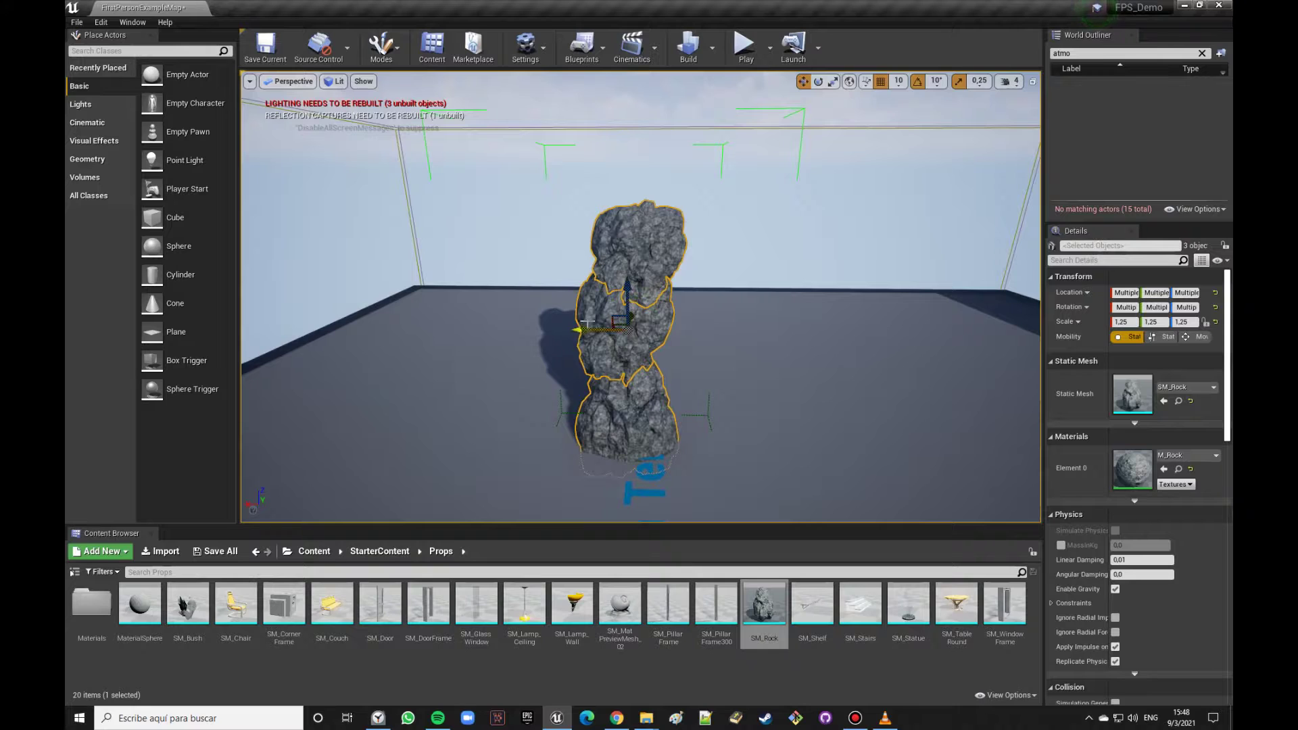
{"action": "mouse_move", "coordinate": [593, 330]}
{"action": "right_mouse_down"}
{"action": "mouse_move", "coordinate": [594, 352]}
{"action": "mouse_move", "coordinate": [628, 338]}
{"action": "right_mouse_up"}
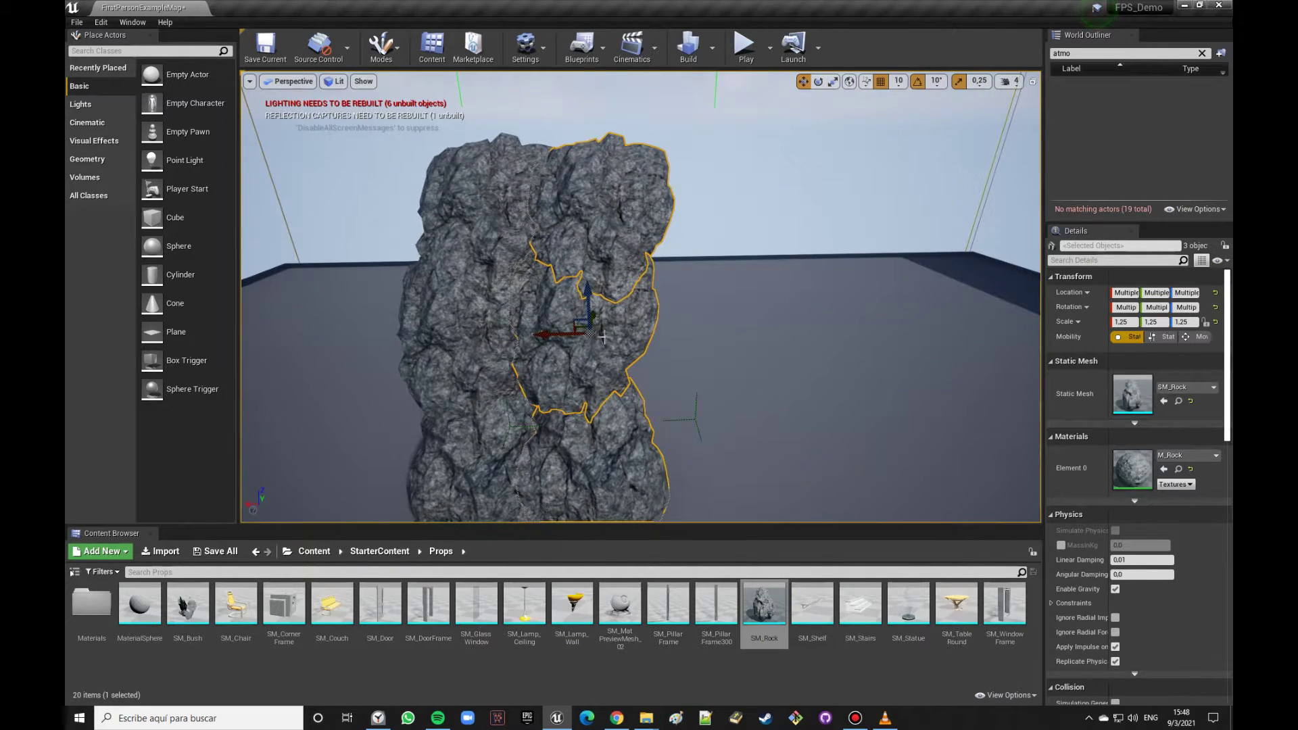
{"action": "left_click_drag", "start_coordinate": [642, 352], "coordinate": [524, 339]}
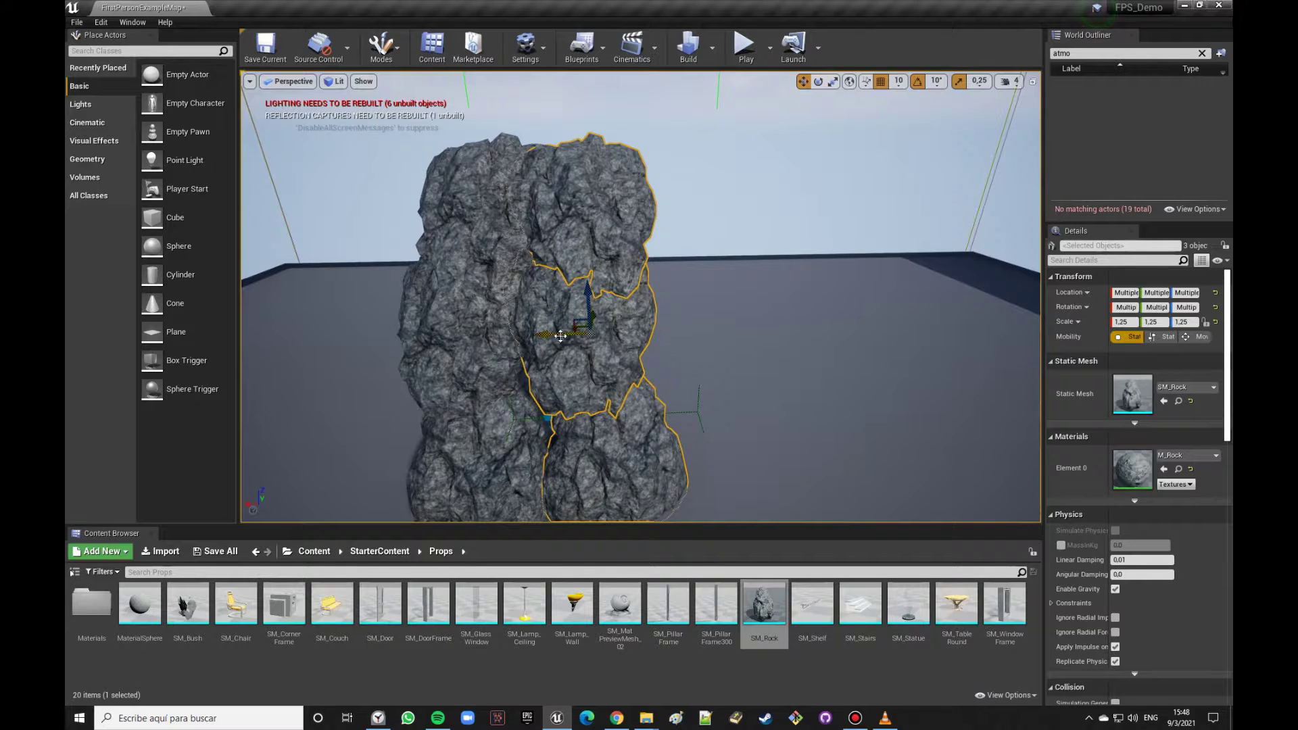
{"action": "left_click_drag", "start_coordinate": [560, 336], "coordinate": [567, 325]}
{"action": "mouse_move", "coordinate": [568, 325]}
{"action": "right_mouse_down"}
{"action": "mouse_move", "coordinate": [513, 311]}
{"action": "mouse_move", "coordinate": [500, 327]}
{"action": "right_mouse_up"}
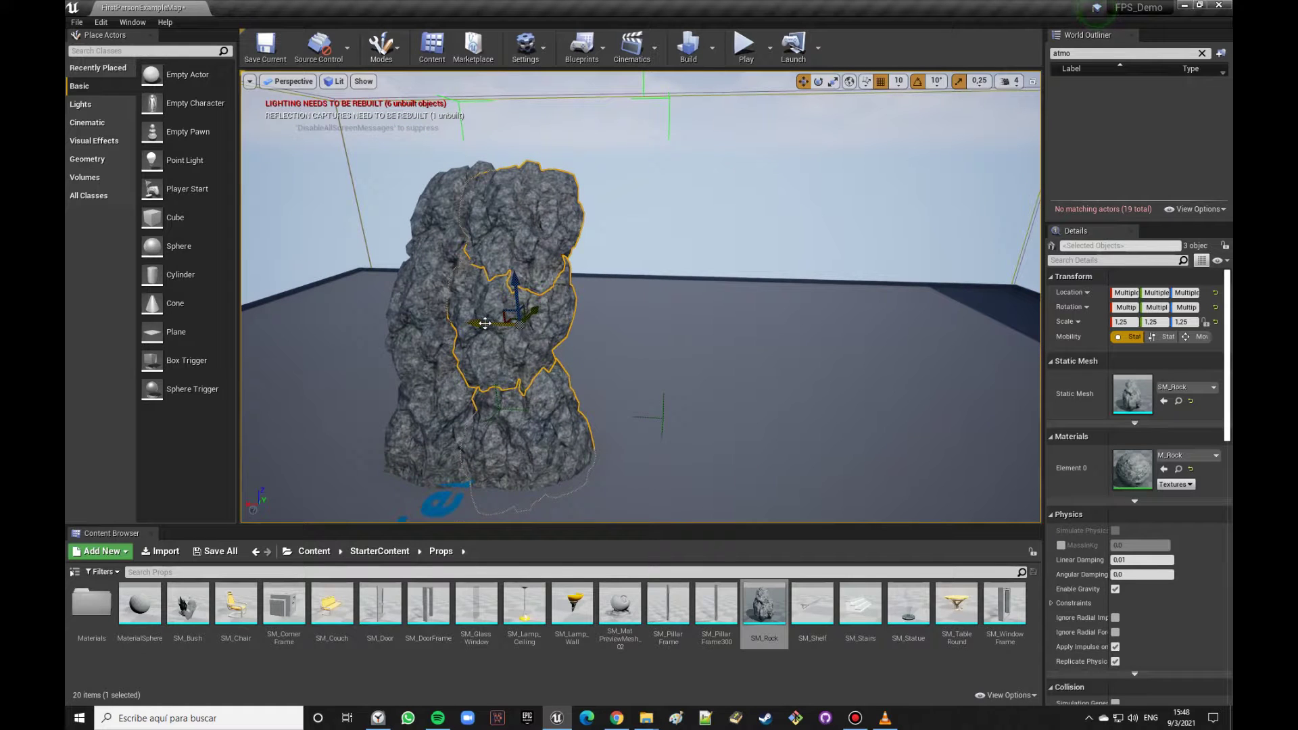
{"action": "left_click_drag", "start_coordinate": [485, 323], "coordinate": [540, 327], "text": "alt"}
{"action": "right_click_drag", "start_coordinate": [540, 327], "coordinate": [484, 422]}
{"action": "right_click_drag", "start_coordinate": [684, 336], "coordinate": [676, 331]}
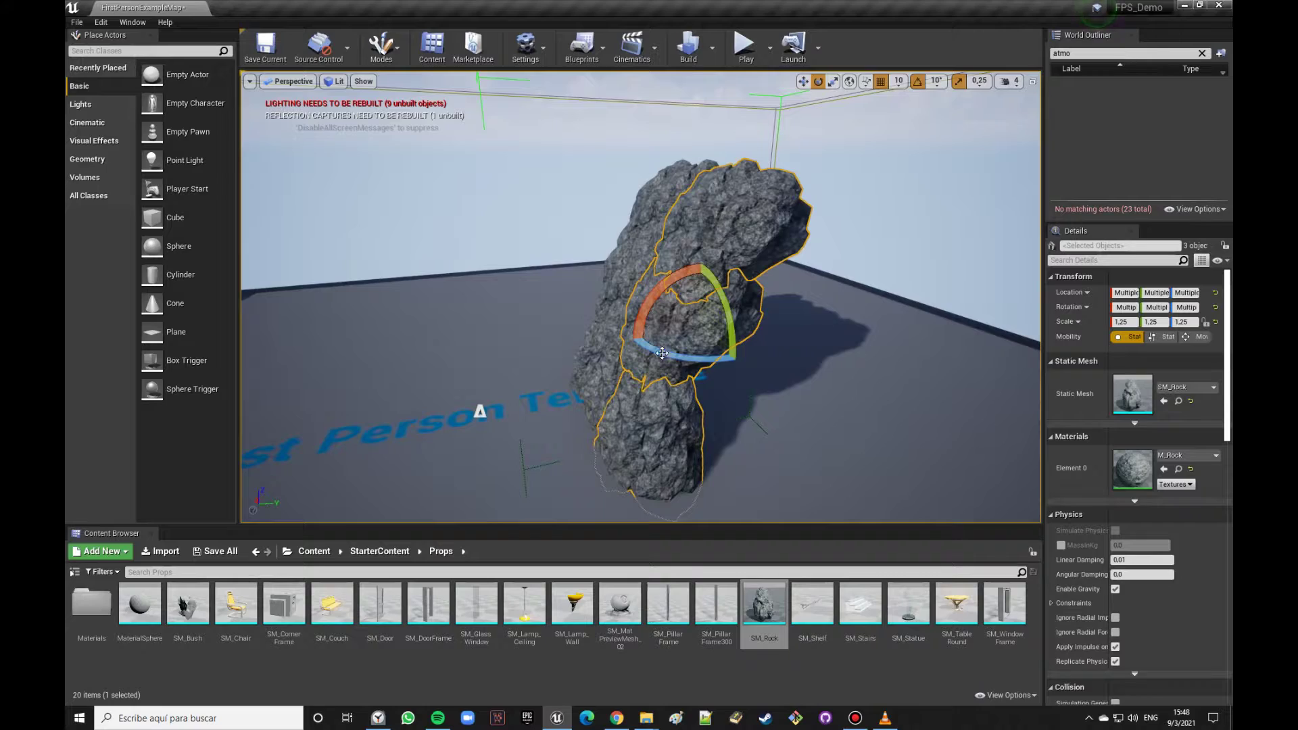
{"action": "left_click_drag", "start_coordinate": [662, 351], "coordinate": [683, 337]}
{"action": "mouse_move", "coordinate": [676, 331]}
{"action": "right_mouse_down"}
{"action": "mouse_move", "coordinate": [716, 325]}
{"action": "mouse_move", "coordinate": [676, 318]}
{"action": "right_mouse_up"}
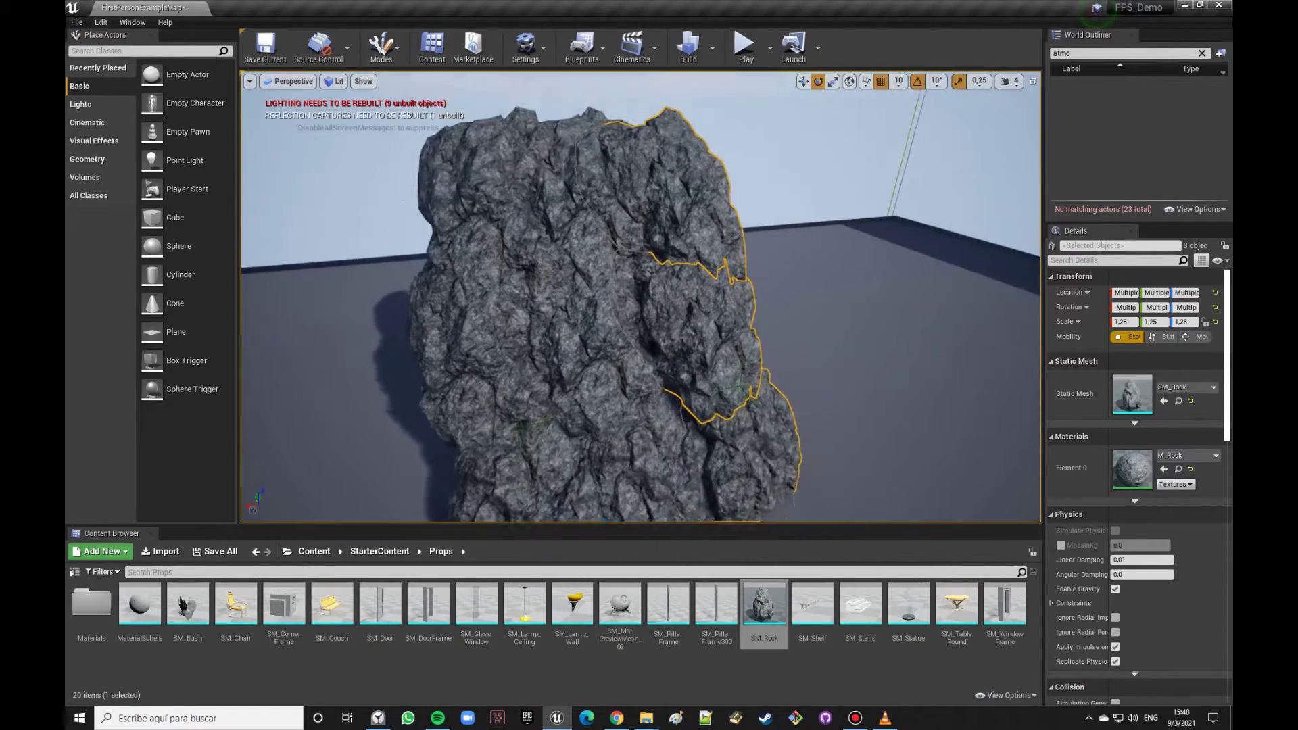
{"action": "right_click_drag", "start_coordinate": [676, 317], "coordinate": [649, 243]}
{"action": "left_click", "coordinate": [649, 243]}
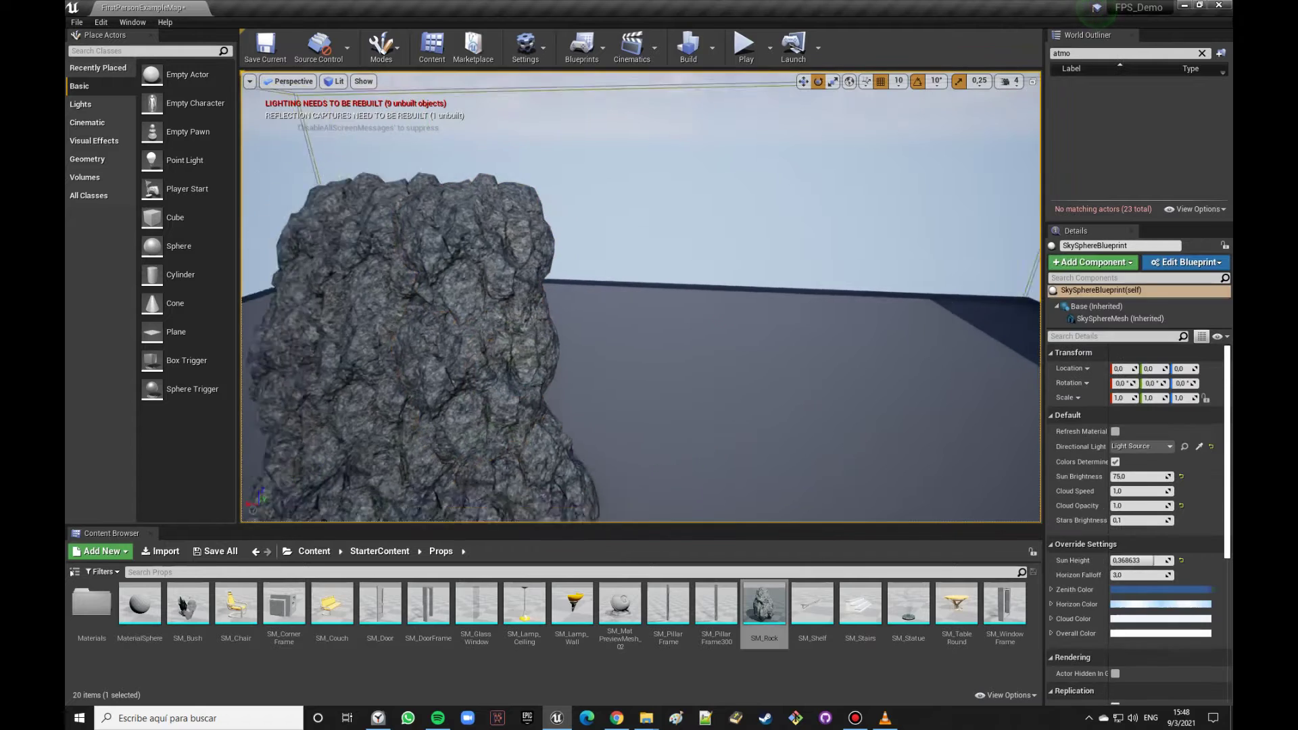
Step: Rotate the selected rock groups about -10 degrees and place a copy to extend the wall
{"action": "right_click_drag", "start_coordinate": [526, 338], "coordinate": [525, 338]}
{"action": "left_click", "coordinate": [509, 337]}
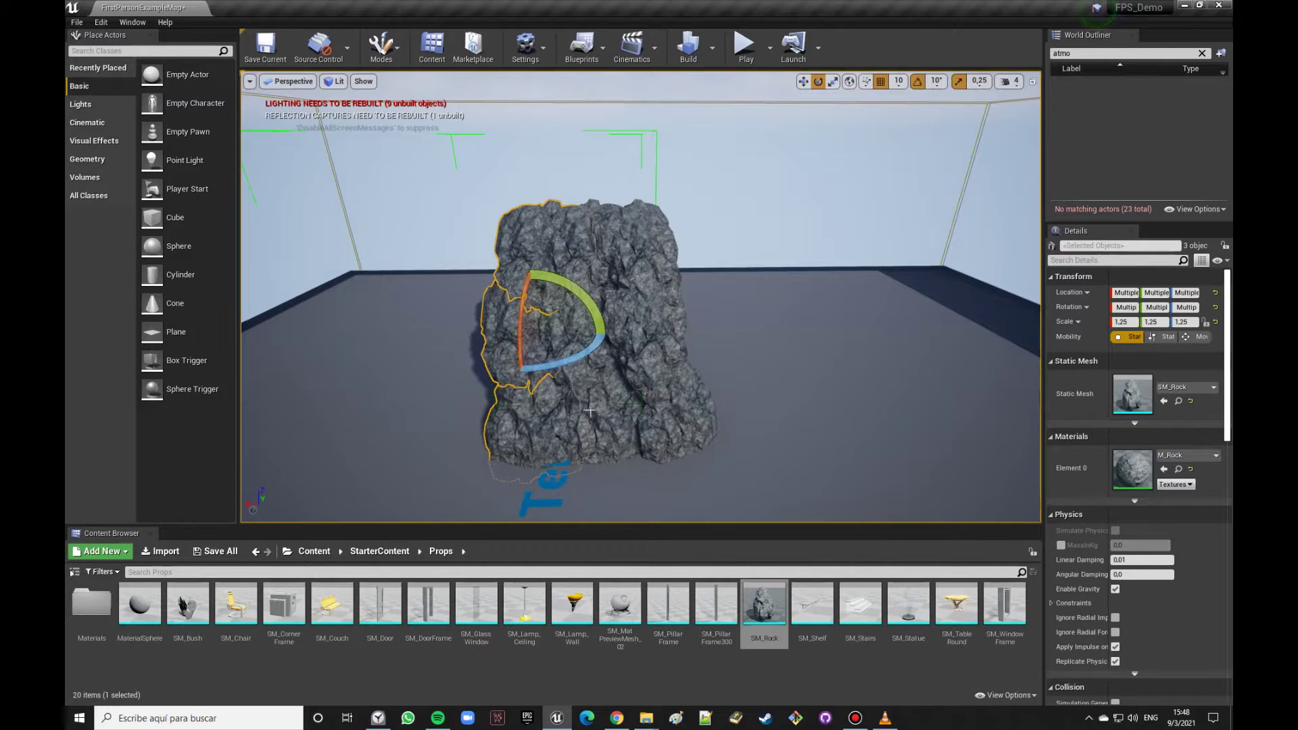
{"action": "mouse_move", "coordinate": [682, 404]}
{"action": "right_mouse_down"}
{"action": "mouse_move", "coordinate": [691, 360]}
{"action": "mouse_move", "coordinate": [659, 340]}
{"action": "mouse_move", "coordinate": [805, 377]}
{"action": "mouse_move", "coordinate": [800, 397]}
{"action": "right_mouse_up"}
{"action": "key", "text": "w"}
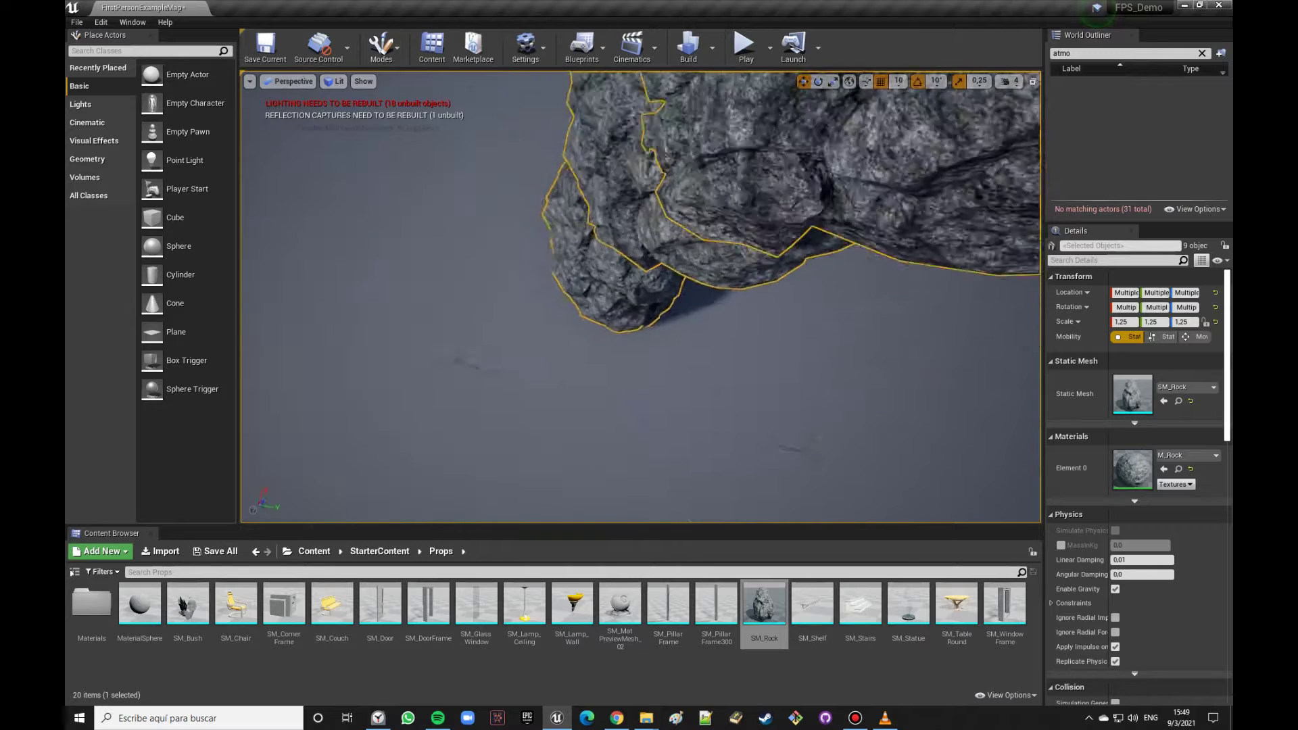
{"action": "key", "text": "e"}
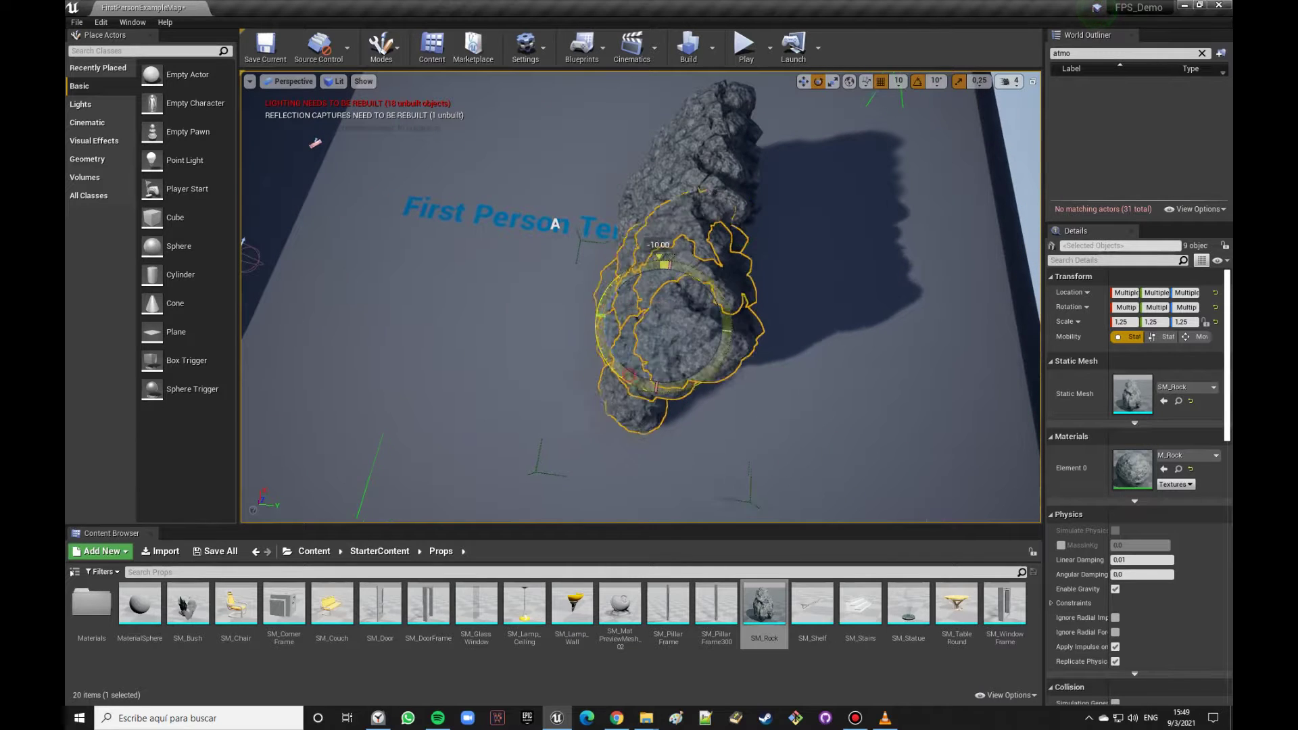
{"action": "right_click_drag", "start_coordinate": [800, 397], "coordinate": [777, 379]}
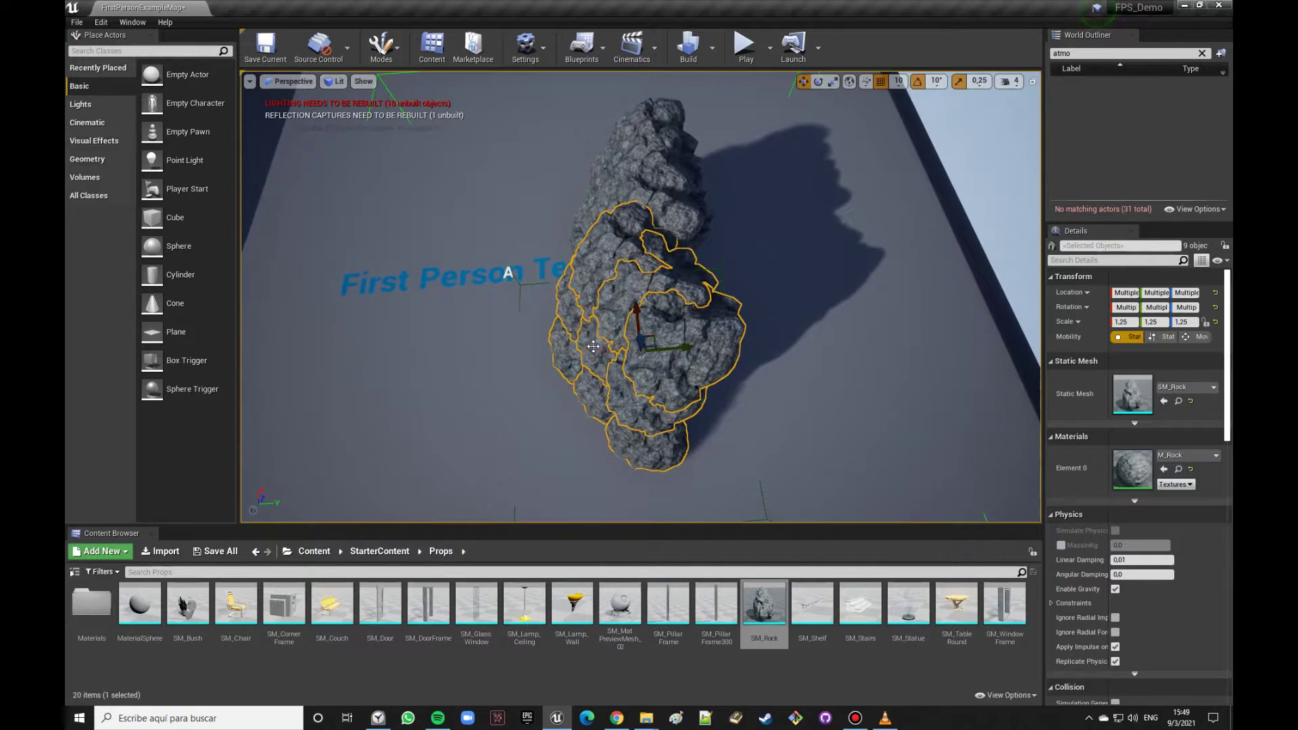
{"action": "mouse_move", "coordinate": [731, 350]}
{"action": "right_mouse_down"}
{"action": "mouse_move", "coordinate": [676, 351]}
{"action": "mouse_move", "coordinate": [648, 325]}
{"action": "right_mouse_up"}
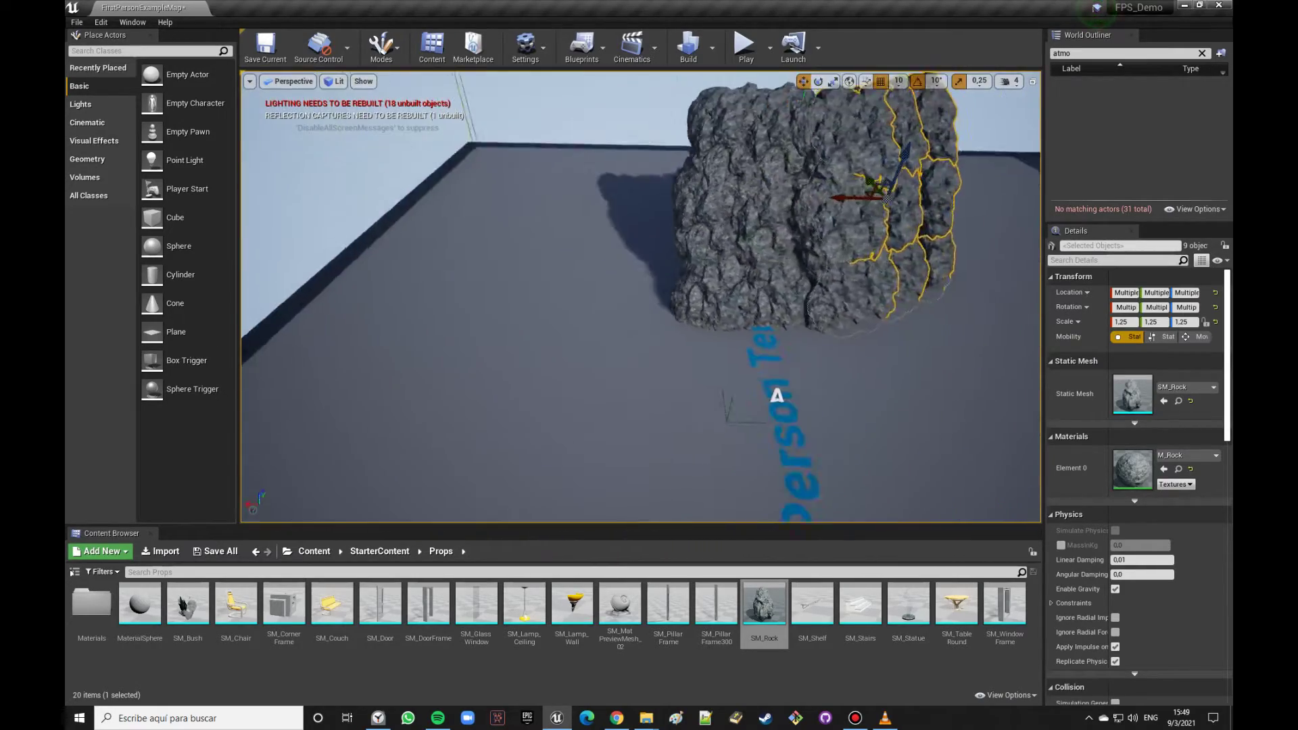
{"action": "key", "text": "f"}
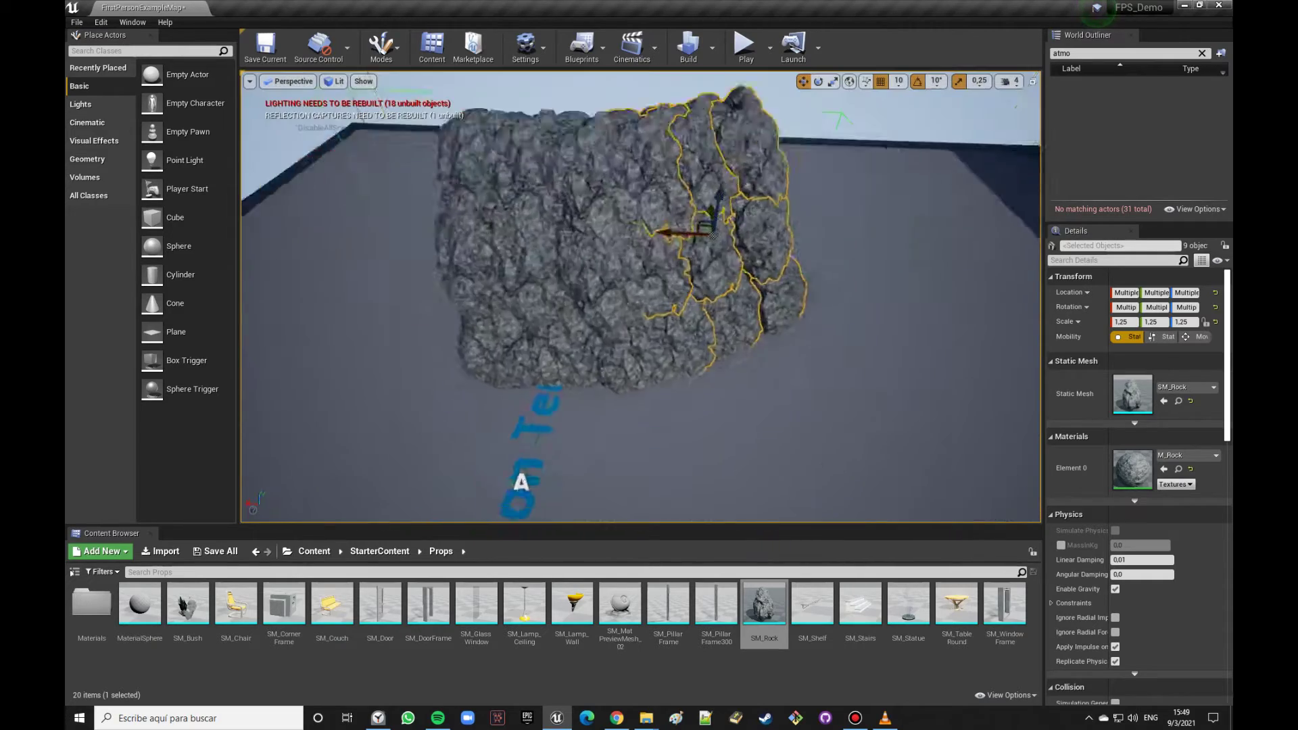
{"action": "right_click_drag", "start_coordinate": [543, 326], "coordinate": [543, 326]}
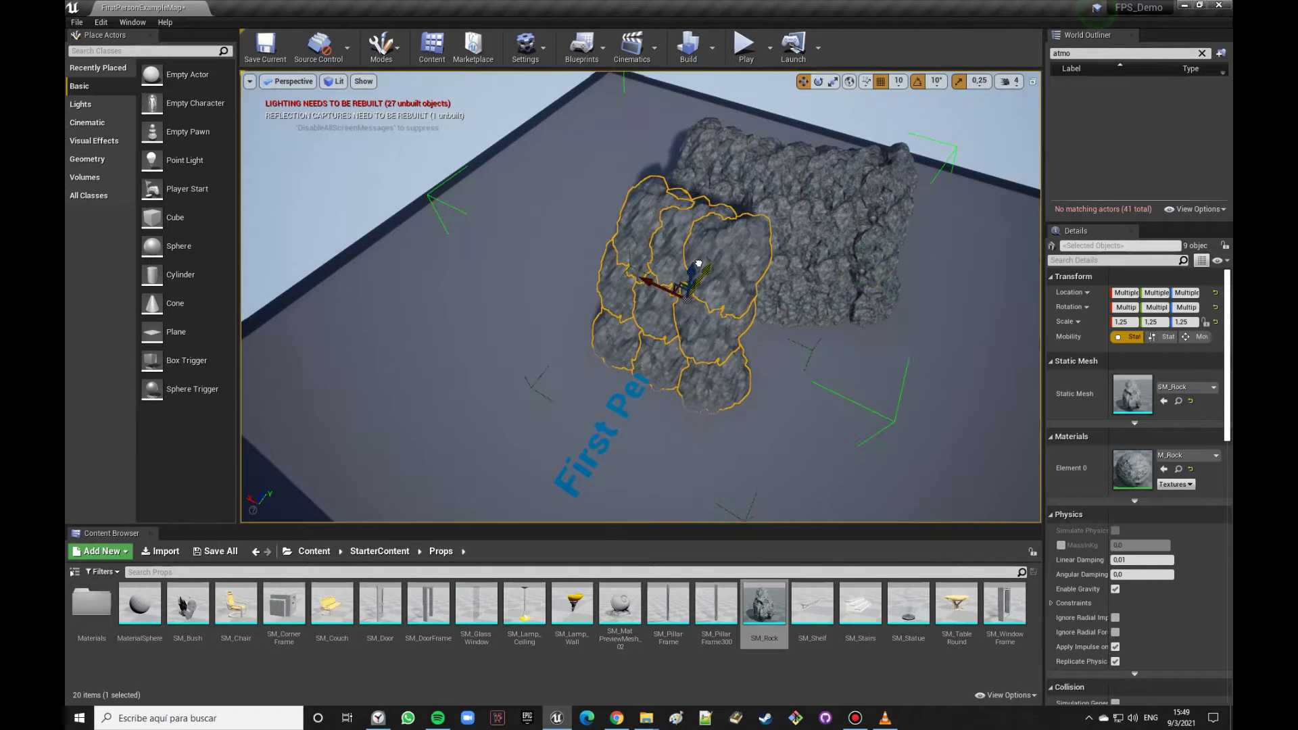
Step: Slide the copied SM_Rock group along the floor edge to extend the wall
{"action": "right_click_drag", "start_coordinate": [641, 297], "coordinate": [641, 297]}
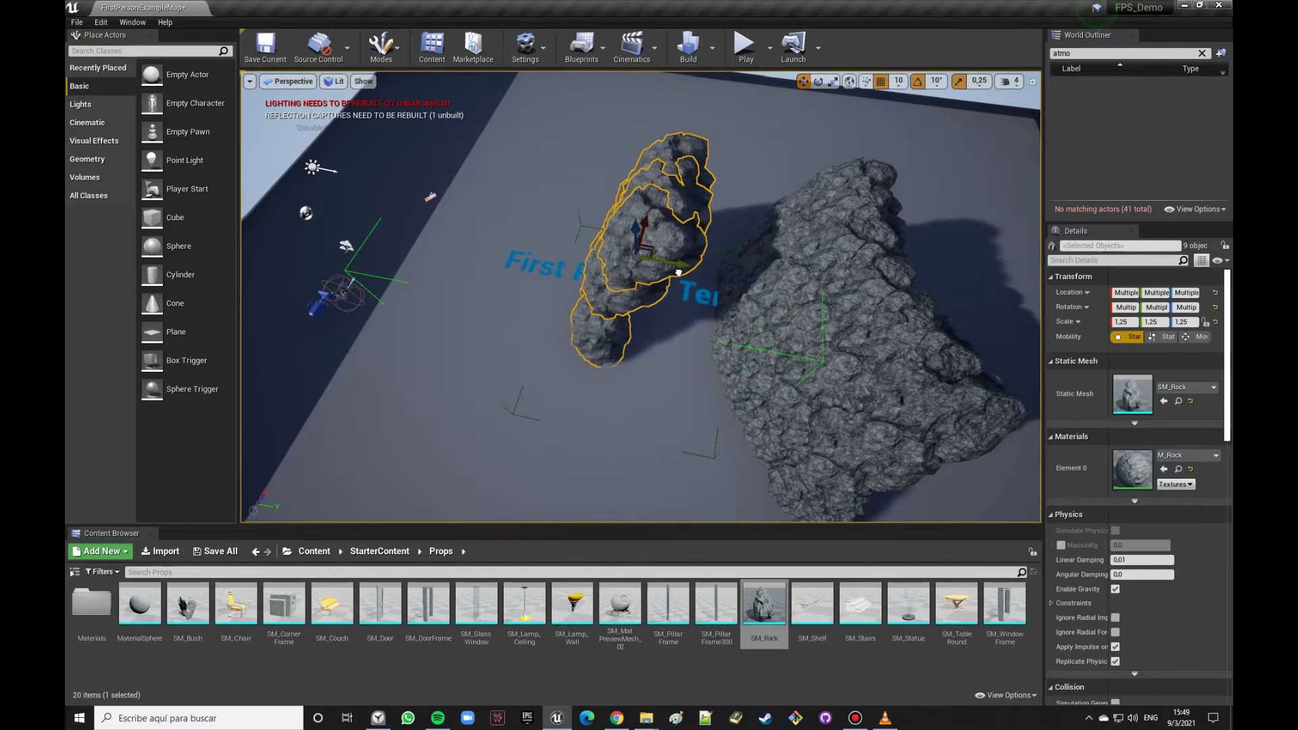
{"action": "mouse_move", "coordinate": [659, 272]}
{"action": "left_mouse_down", "text": "alt"}
{"action": "mouse_move", "coordinate": [673, 289]}
{"action": "mouse_move", "coordinate": [796, 300]}
{"action": "left_mouse_up", "text": "alt"}
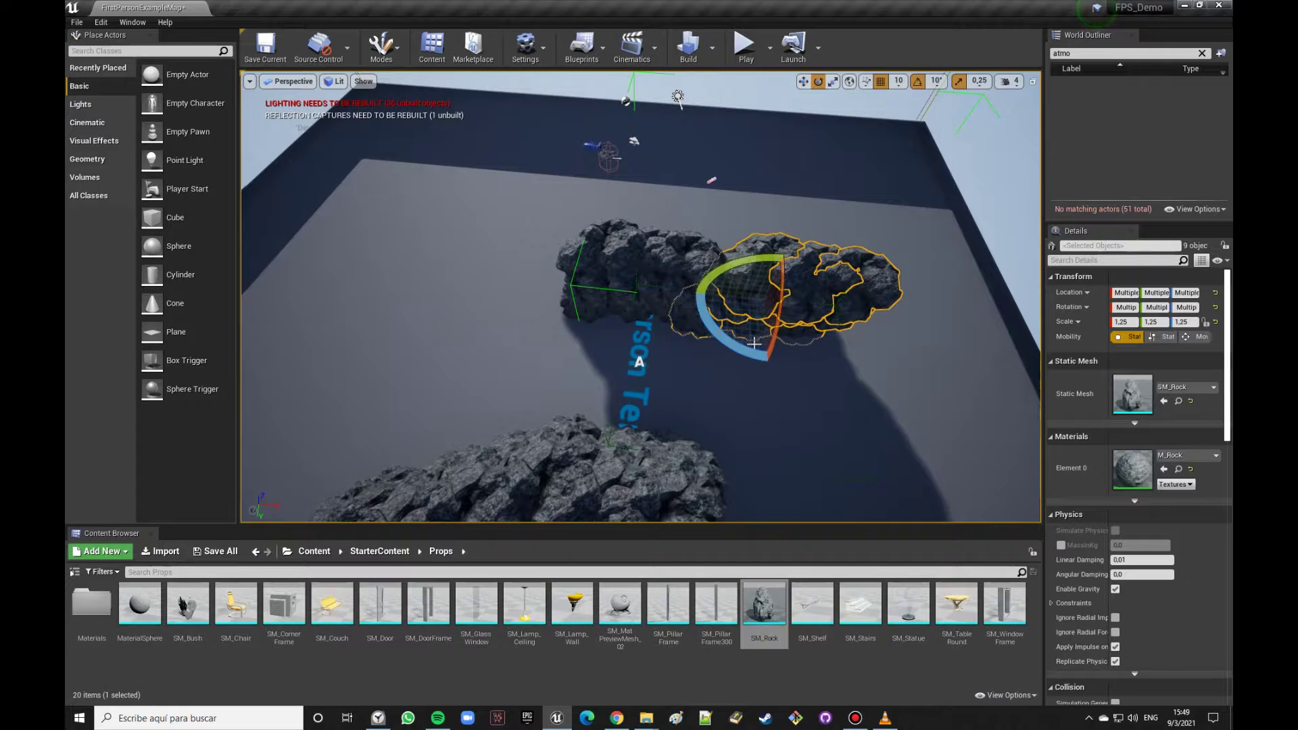
{"action": "mouse_move", "coordinate": [796, 301]}
{"action": "left_mouse_down", "text": "alt"}
{"action": "mouse_move", "coordinate": [635, 324]}
{"action": "mouse_move", "coordinate": [678, 374]}
{"action": "mouse_move", "coordinate": [649, 405]}
{"action": "mouse_move", "coordinate": [511, 398]}
{"action": "mouse_move", "coordinate": [540, 341]}
{"action": "left_mouse_up", "text": "alt"}
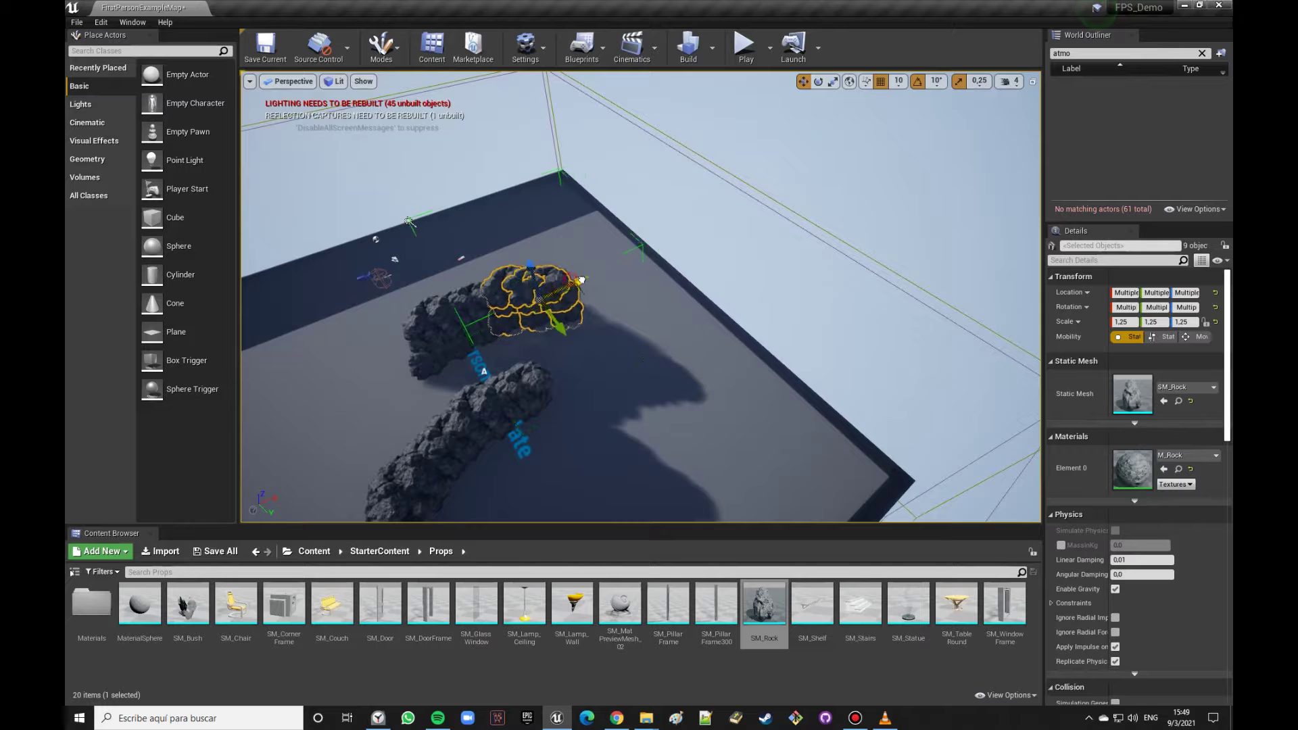
{"action": "left_click_drag", "start_coordinate": [409, 221], "coordinate": [671, 277], "text": "alt"}
{"action": "key", "text": "w"}
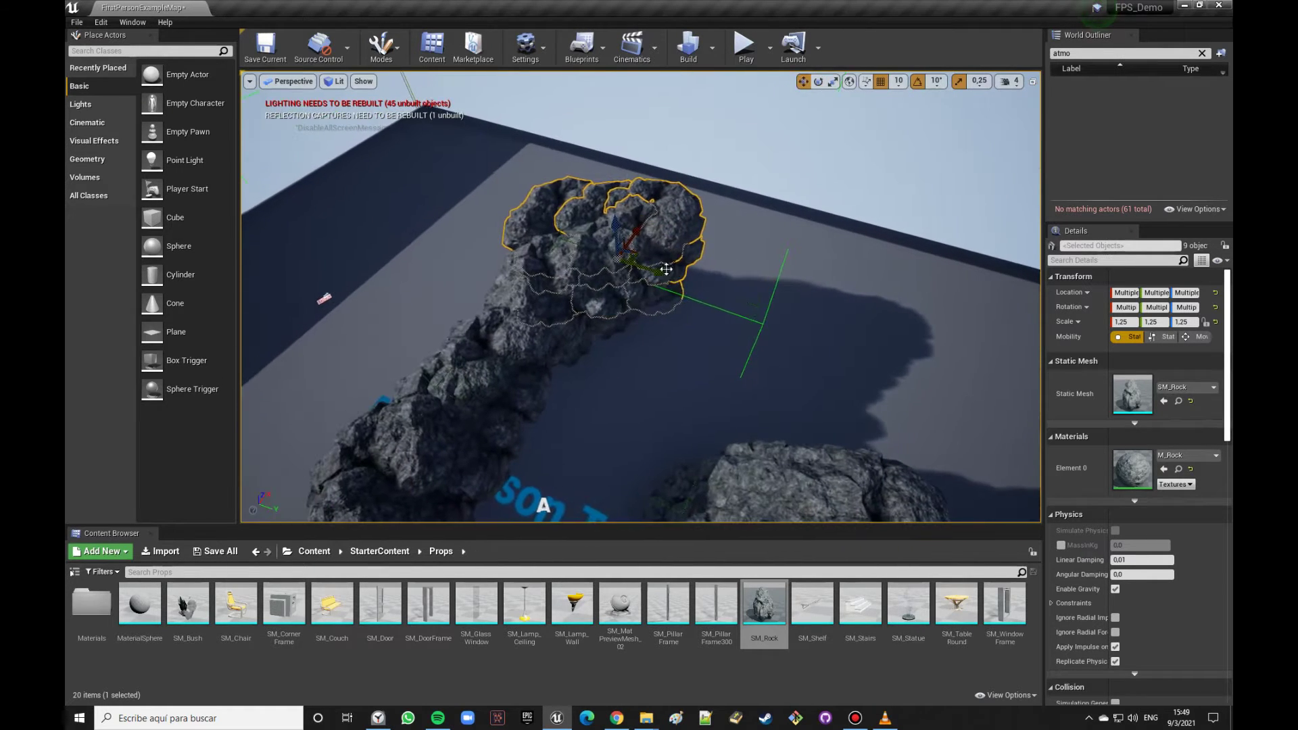
{"action": "left_click_drag", "start_coordinate": [652, 264], "coordinate": [744, 279]}
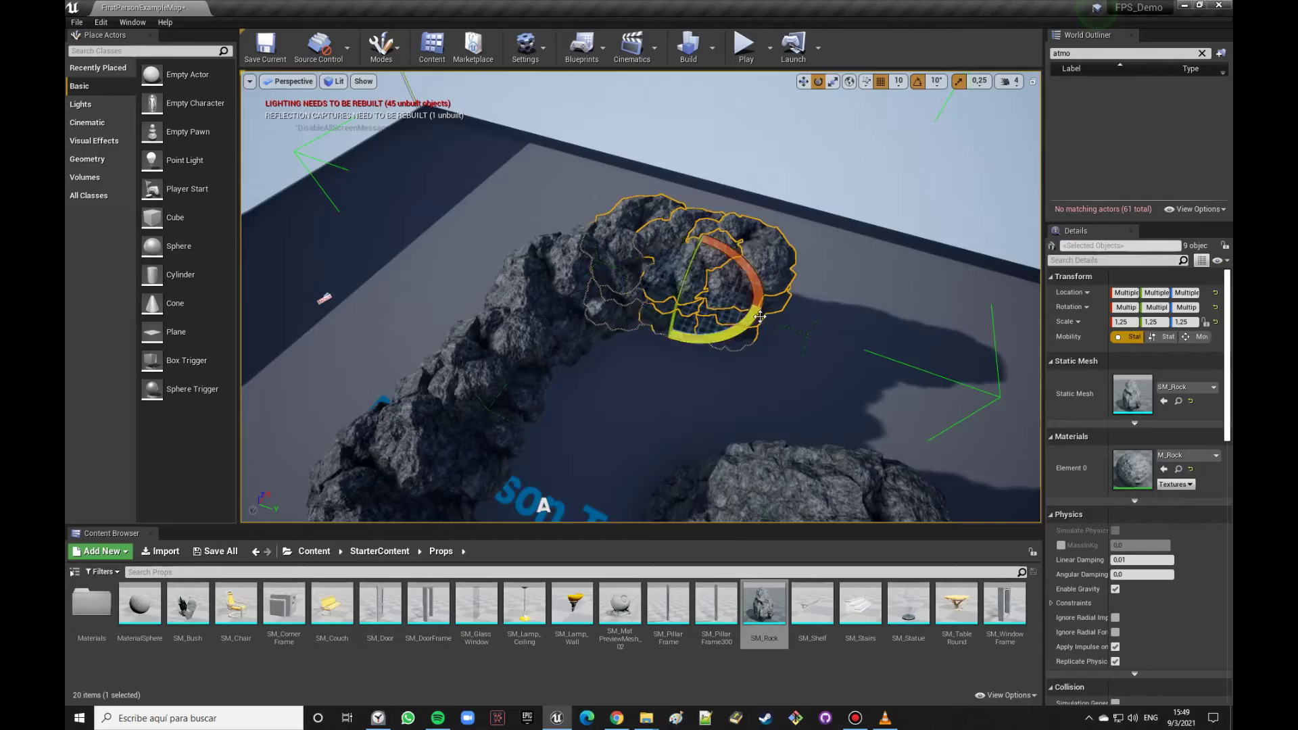
Step: Rotate the copied rock group so it follows the wall's curve
{"action": "left_click_drag", "start_coordinate": [641, 298], "coordinate": [555, 243], "text": "alt"}
{"action": "left_click_drag", "start_coordinate": [641, 297], "coordinate": [707, 289], "text": "alt"}
{"action": "key", "text": "w"}
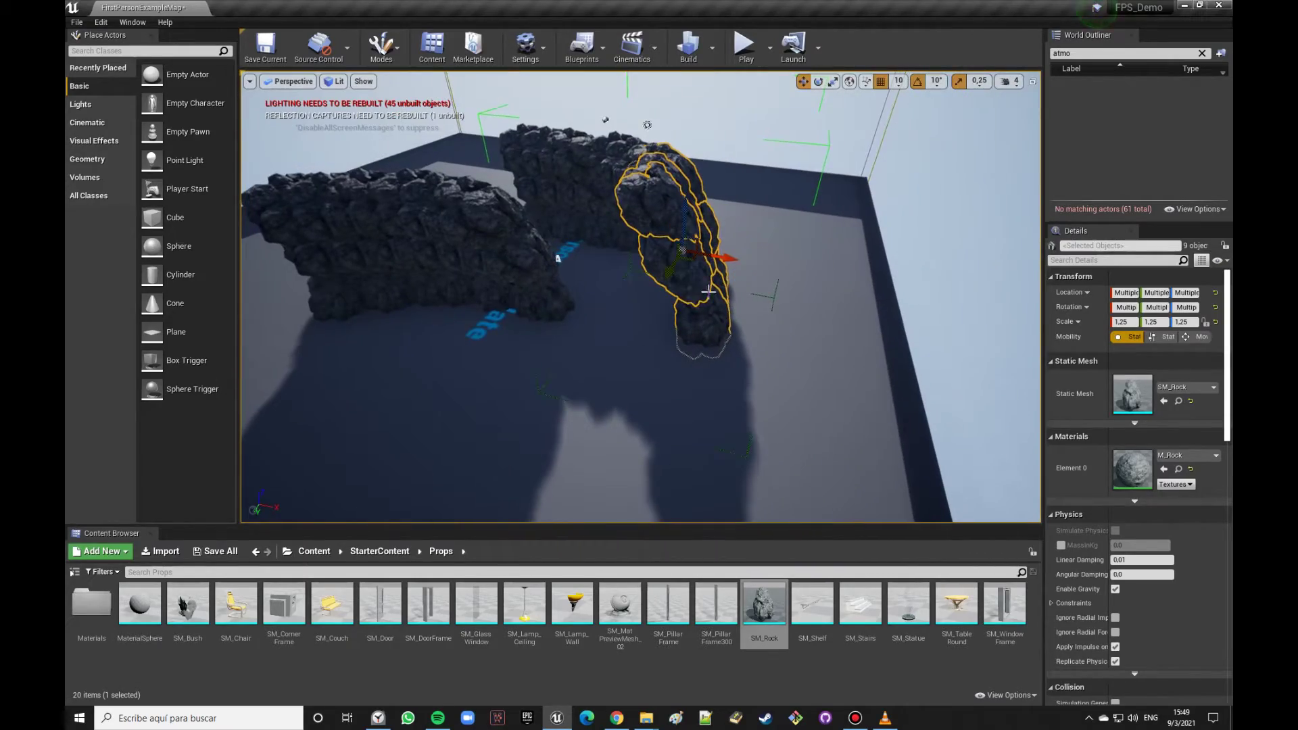
{"action": "mouse_move", "coordinate": [630, 332]}
{"action": "left_mouse_down", "text": "alt"}
{"action": "mouse_move", "coordinate": [676, 291]}
{"action": "mouse_move", "coordinate": [644, 342]}
{"action": "left_mouse_up", "text": "alt"}
{"action": "key", "text": "e"}
{"action": "mouse_move", "coordinate": [646, 411]}
{"action": "left_mouse_down", "text": "alt"}
{"action": "mouse_move", "coordinate": [581, 365]}
{"action": "mouse_move", "coordinate": [514, 351]}
{"action": "left_mouse_up", "text": "alt"}
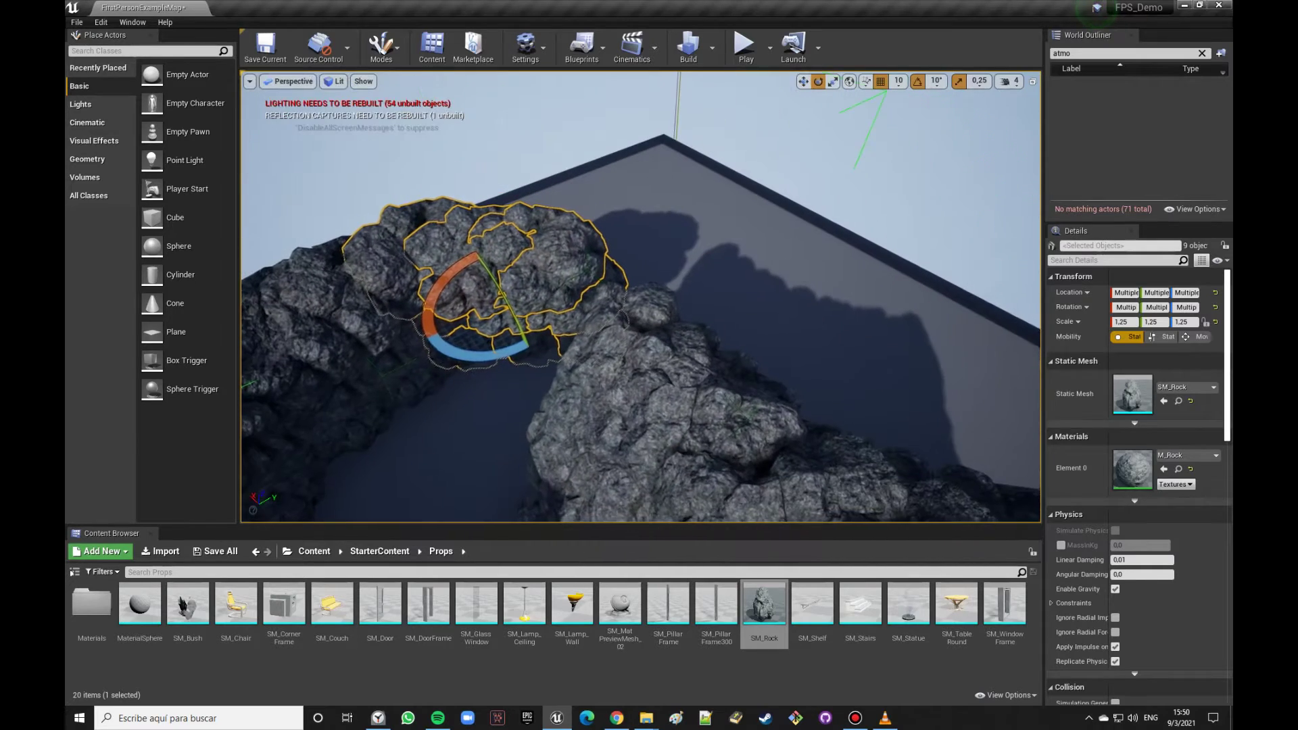
{"action": "left_click_drag", "start_coordinate": [514, 352], "coordinate": [462, 331], "text": "alt"}
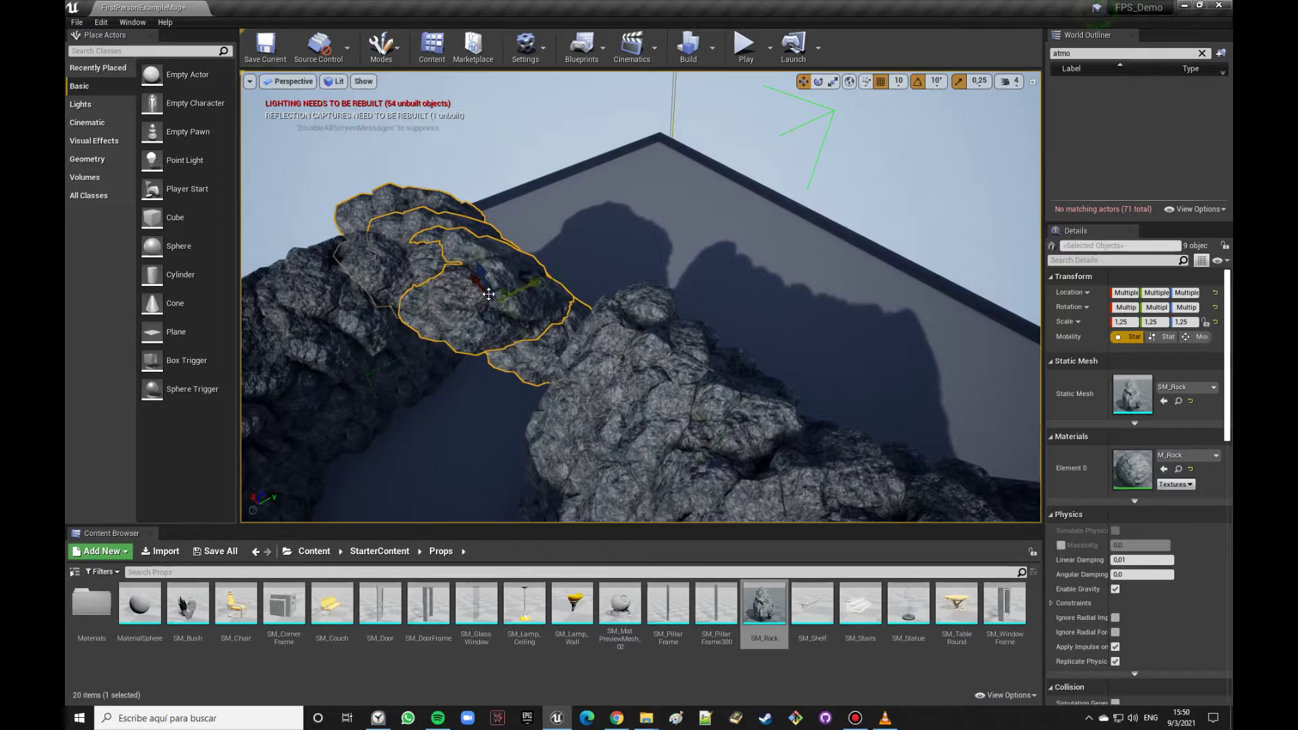
Step: Inspect the extended rock wall from the side and overhead, then deselect the rocks
{"action": "left_click_drag", "start_coordinate": [534, 336], "coordinate": [717, 338], "text": "alt"}
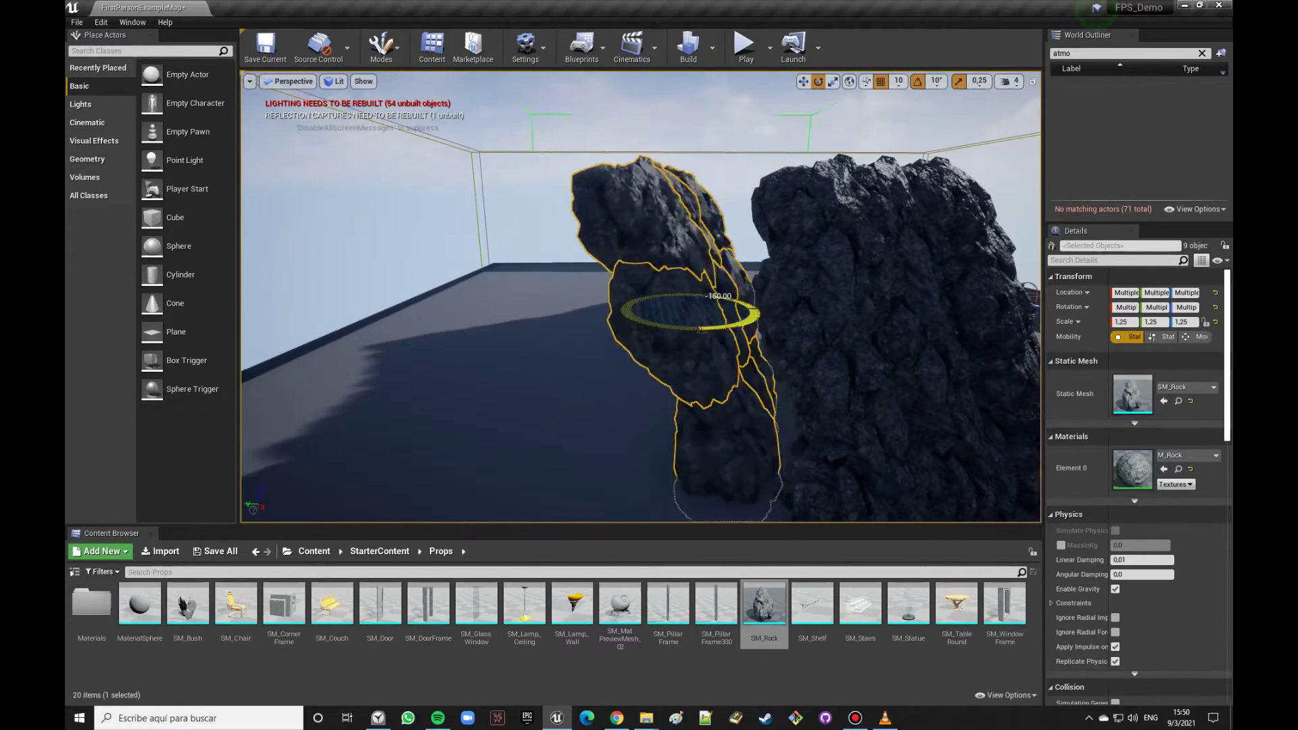
{"action": "mouse_move", "coordinate": [717, 338]}
{"action": "left_mouse_down", "text": "alt"}
{"action": "mouse_move", "coordinate": [798, 338]}
{"action": "mouse_move", "coordinate": [811, 351]}
{"action": "mouse_move", "coordinate": [831, 338]}
{"action": "left_mouse_up", "text": "alt"}
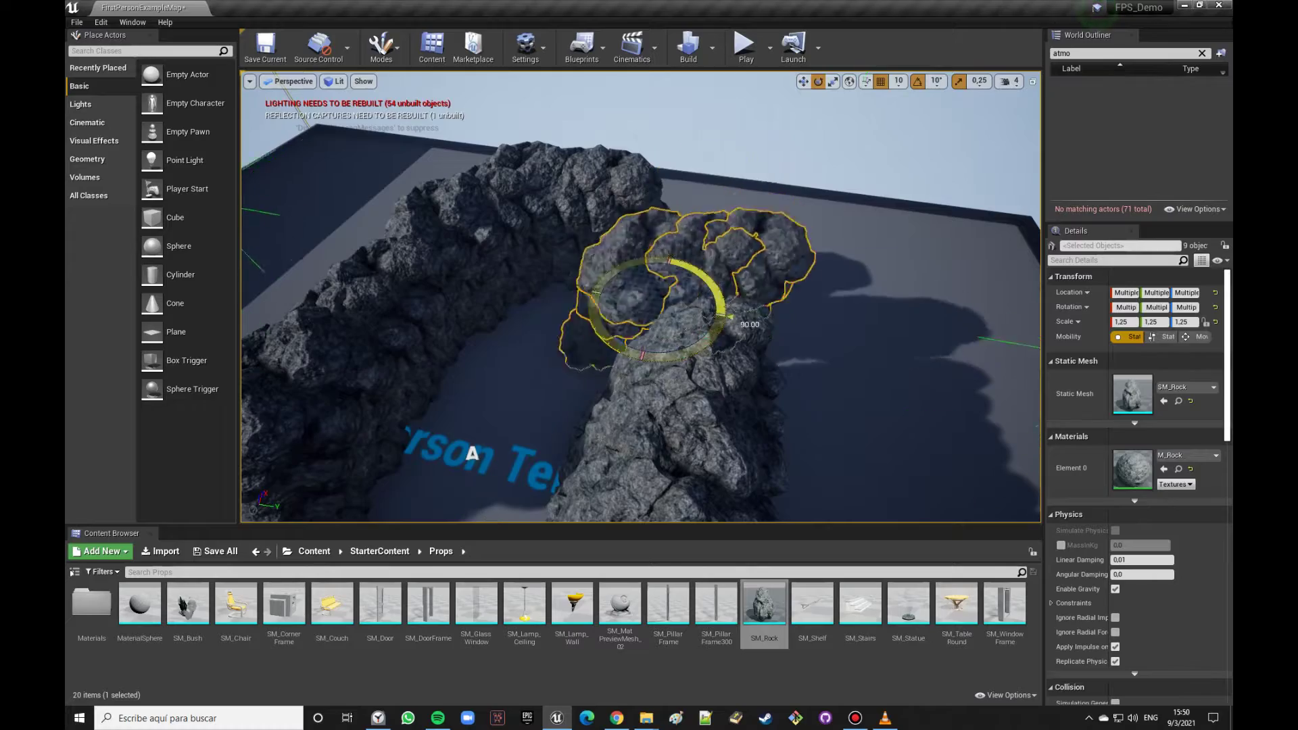
{"action": "left_click_drag", "start_coordinate": [832, 338], "coordinate": [906, 281], "text": "alt"}
{"action": "key", "text": "Escape"}
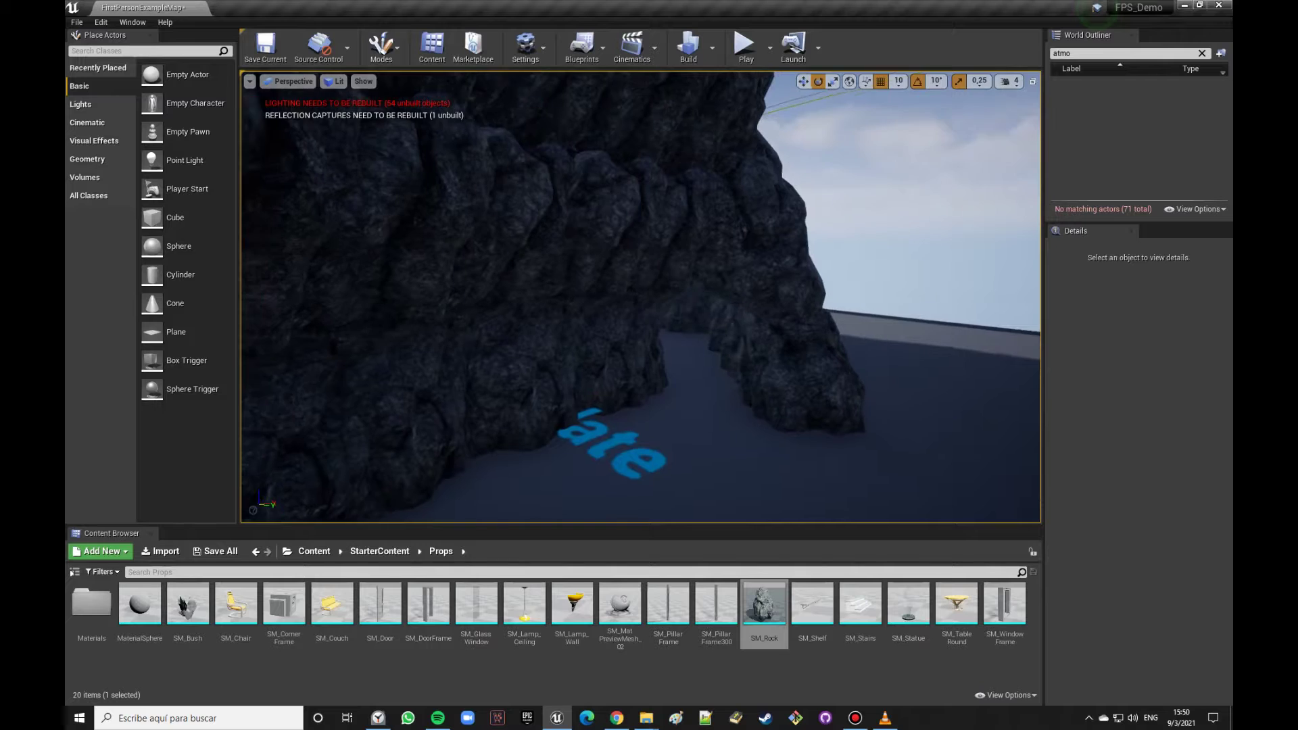
{"action": "right_click_drag", "start_coordinate": [680, 361], "coordinate": [680, 361]}
{"action": "left_click", "coordinate": [632, 328]}
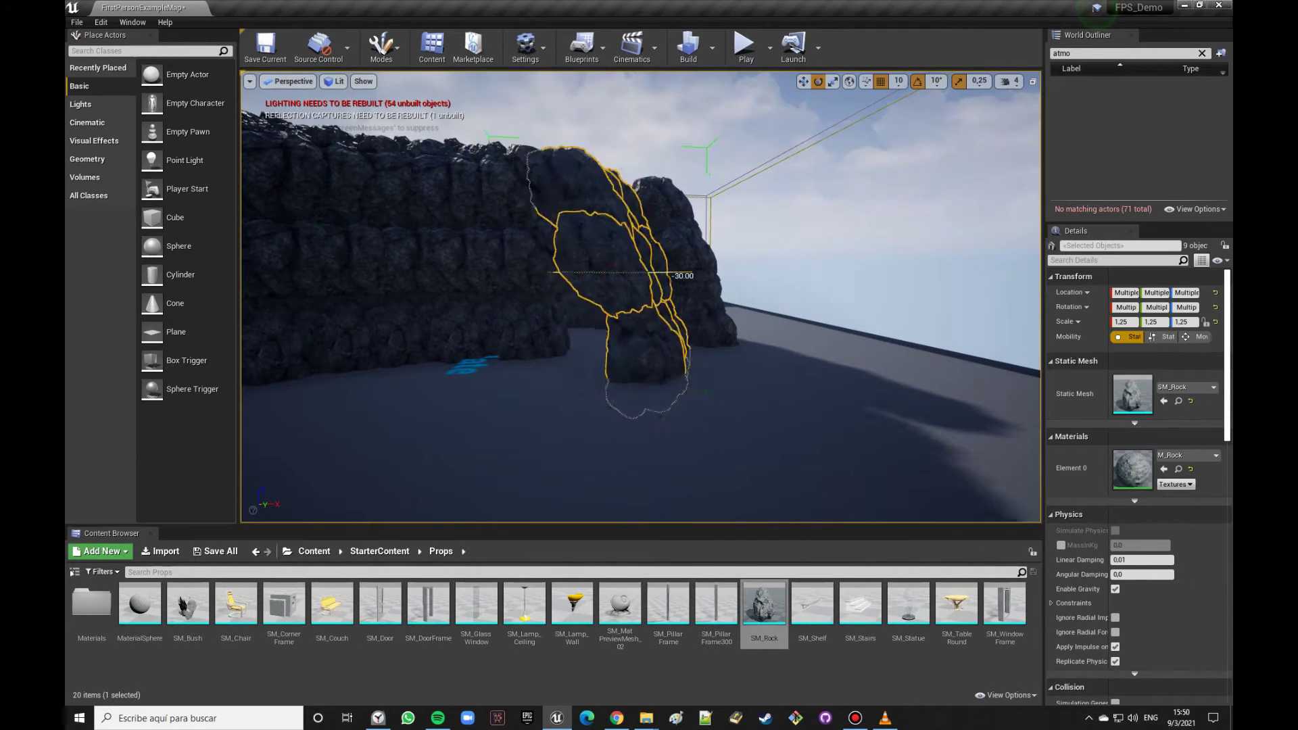
{"action": "right_click_drag", "start_coordinate": [641, 297], "coordinate": [641, 298]}
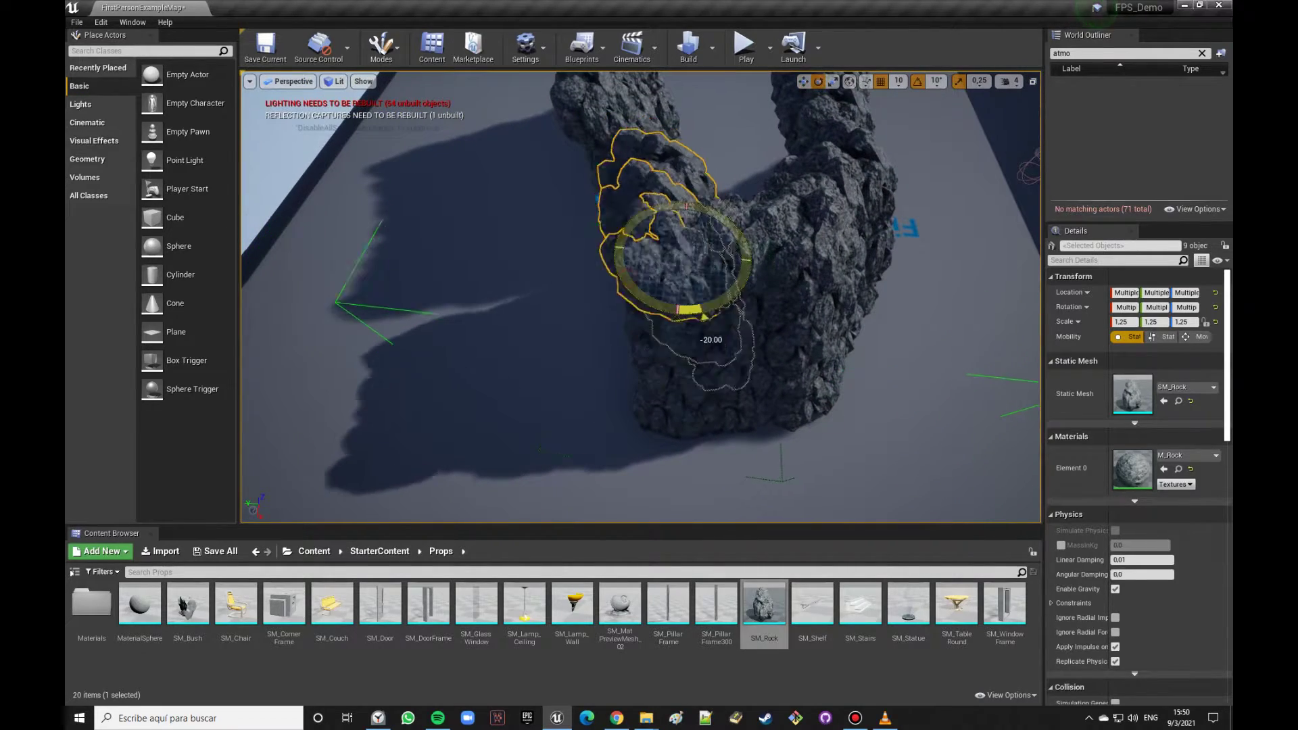
{"action": "left_click_drag", "start_coordinate": [641, 297], "coordinate": [623, 383]}
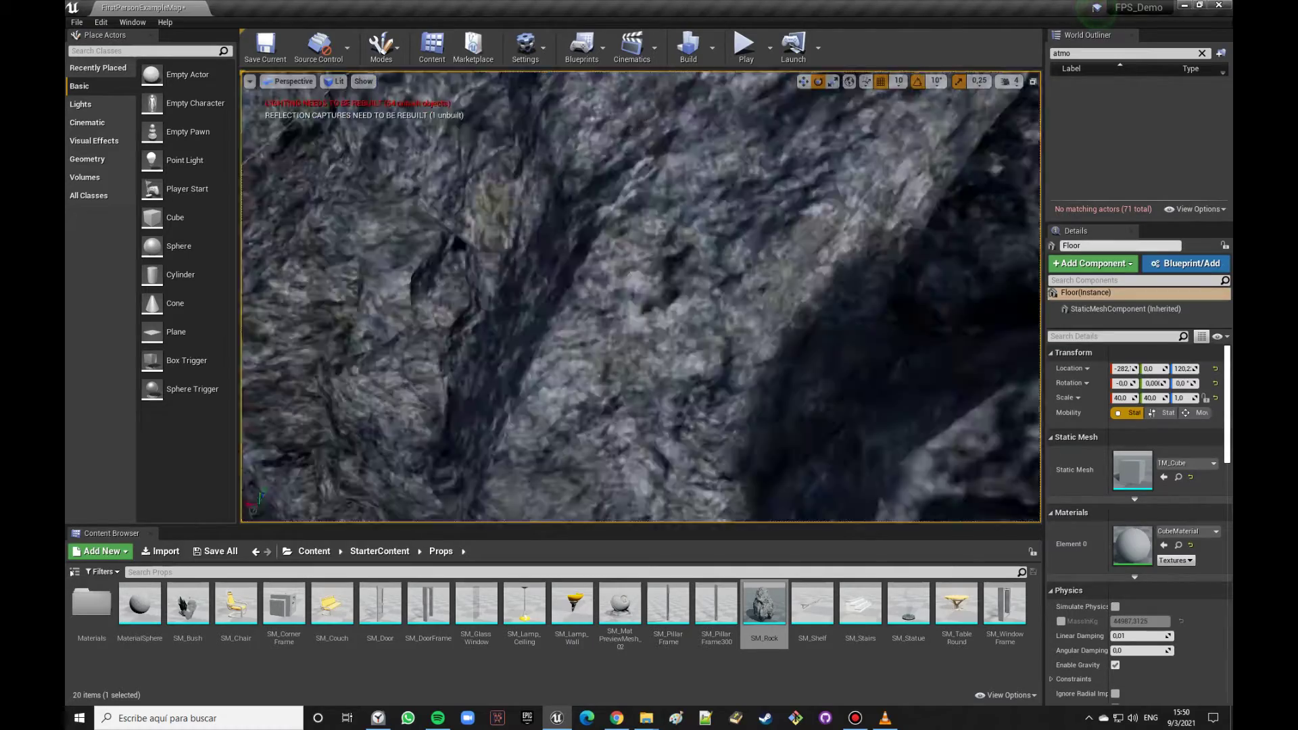
{"action": "right_click_drag", "start_coordinate": [641, 297], "coordinate": [957, 221]}
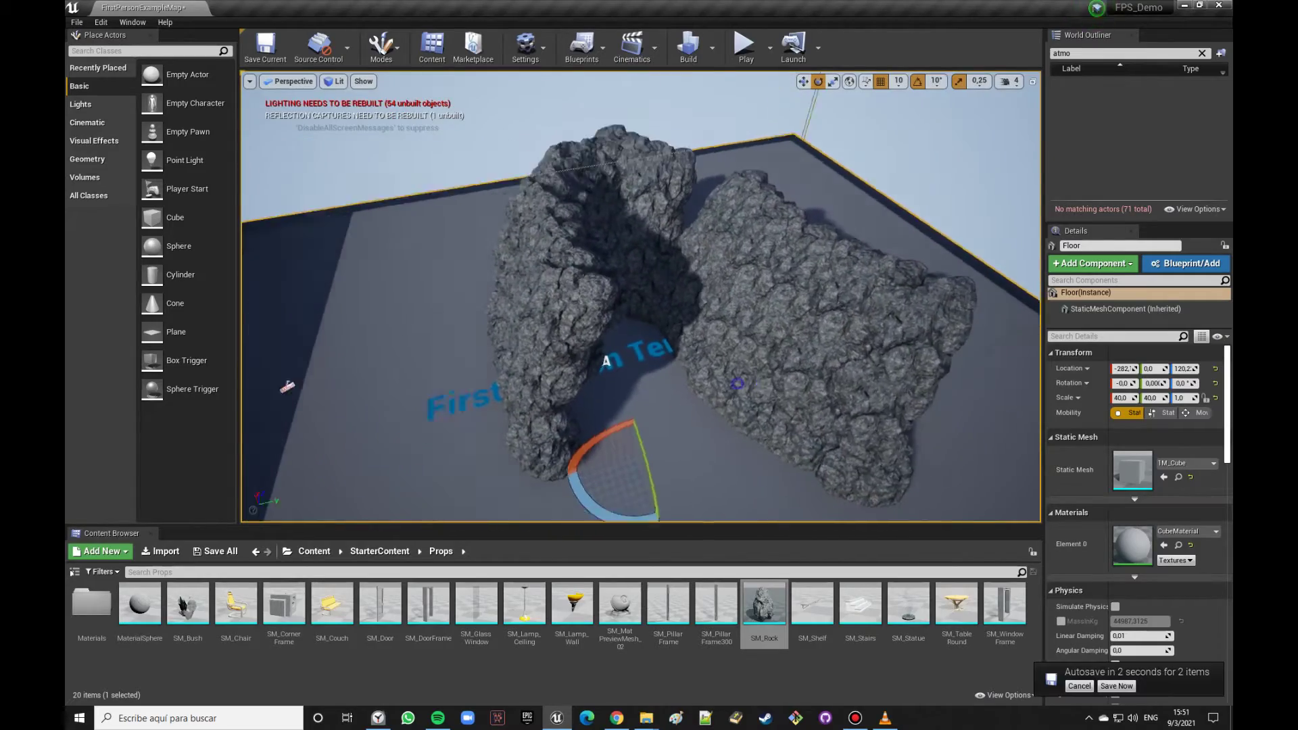
{"action": "right_click_drag", "start_coordinate": [641, 298], "coordinate": [641, 297]}
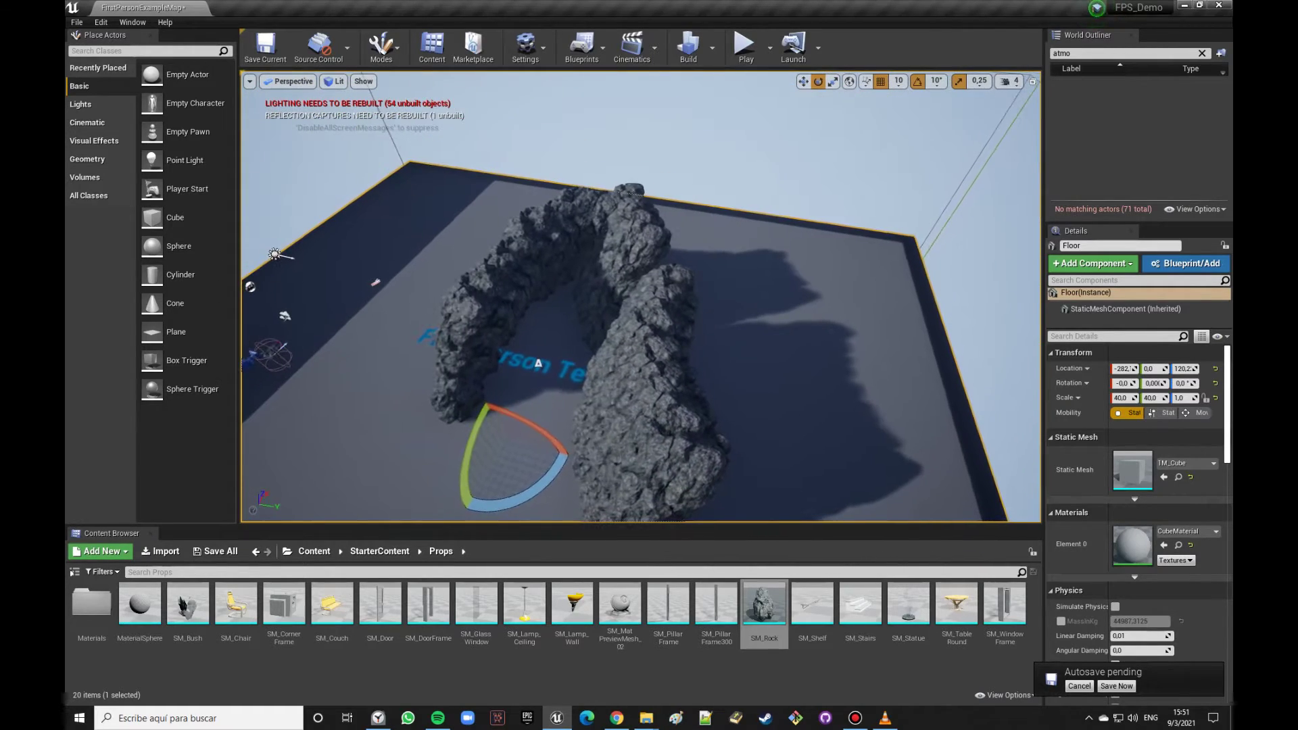
{"action": "right_click_drag", "start_coordinate": [641, 298], "coordinate": [641, 298]}
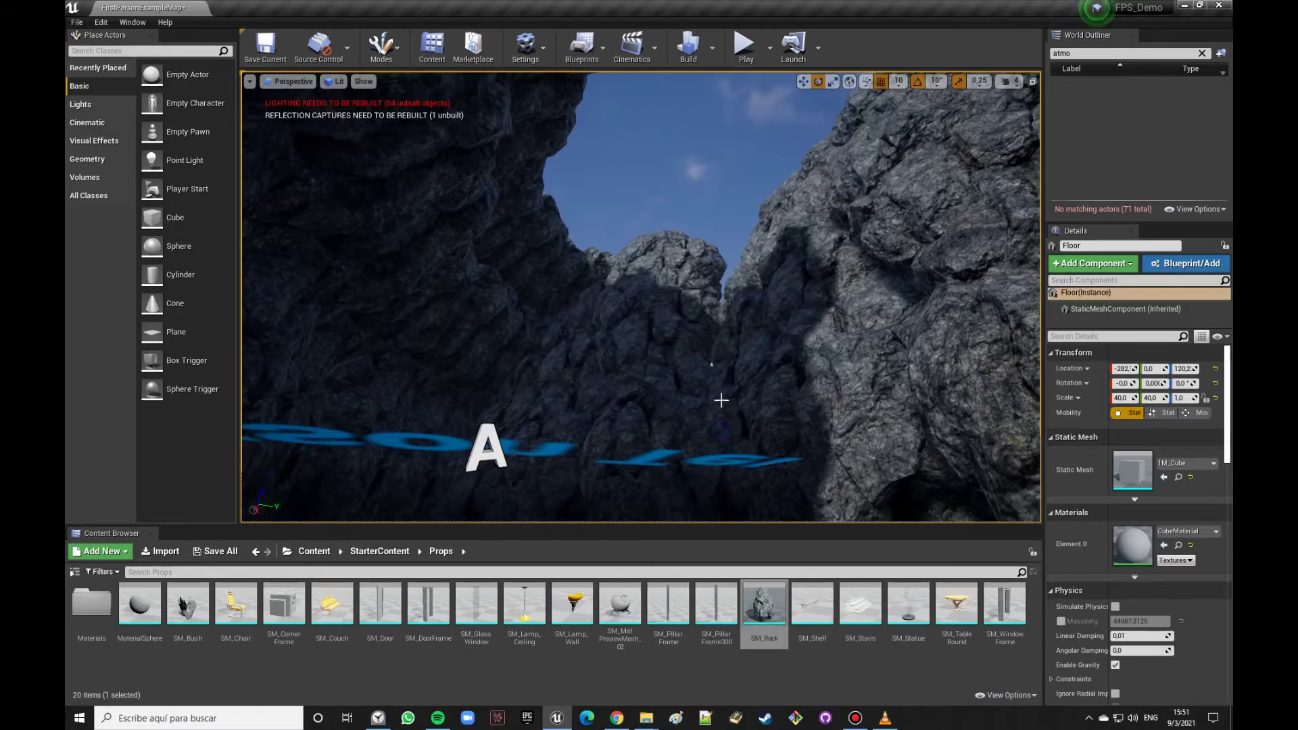
{"action": "right_click_drag", "start_coordinate": [711, 426], "coordinate": [711, 427]}
{"action": "right_click_drag", "start_coordinate": [433, 108], "coordinate": [434, 108]}
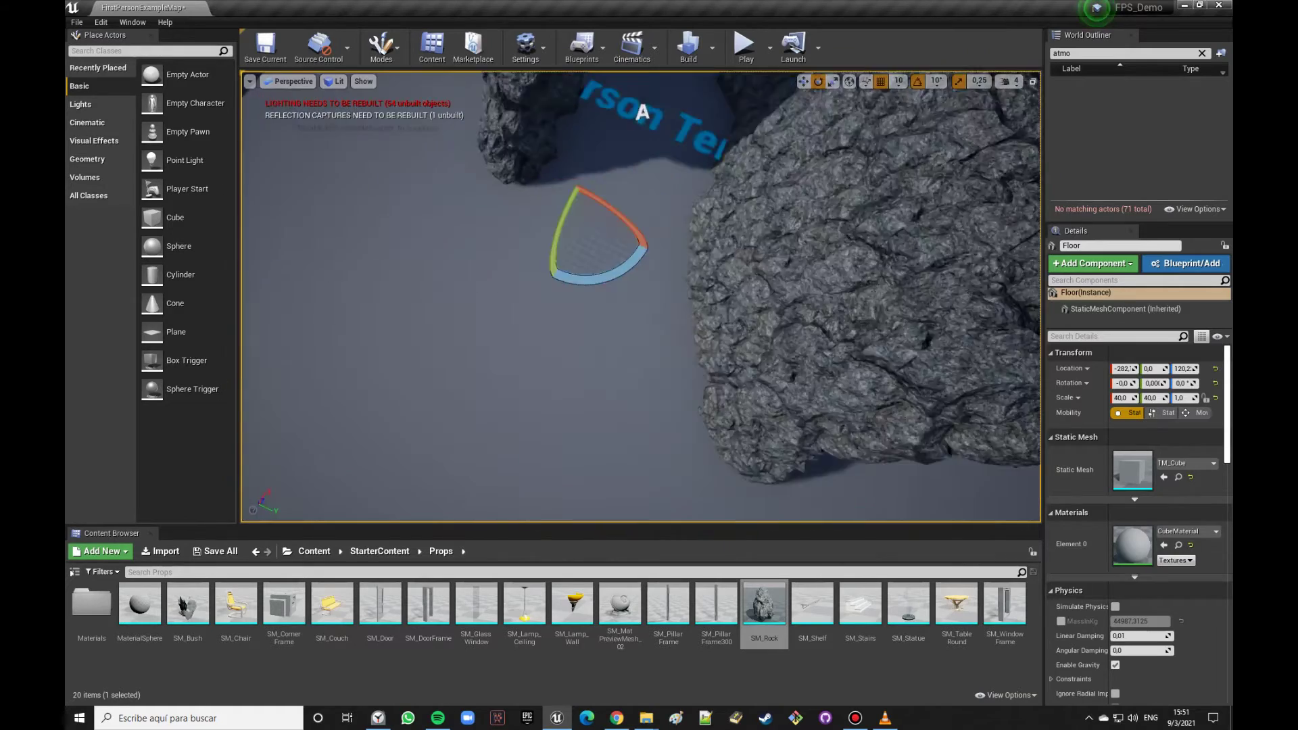
{"action": "left_click", "coordinate": [634, 369]}
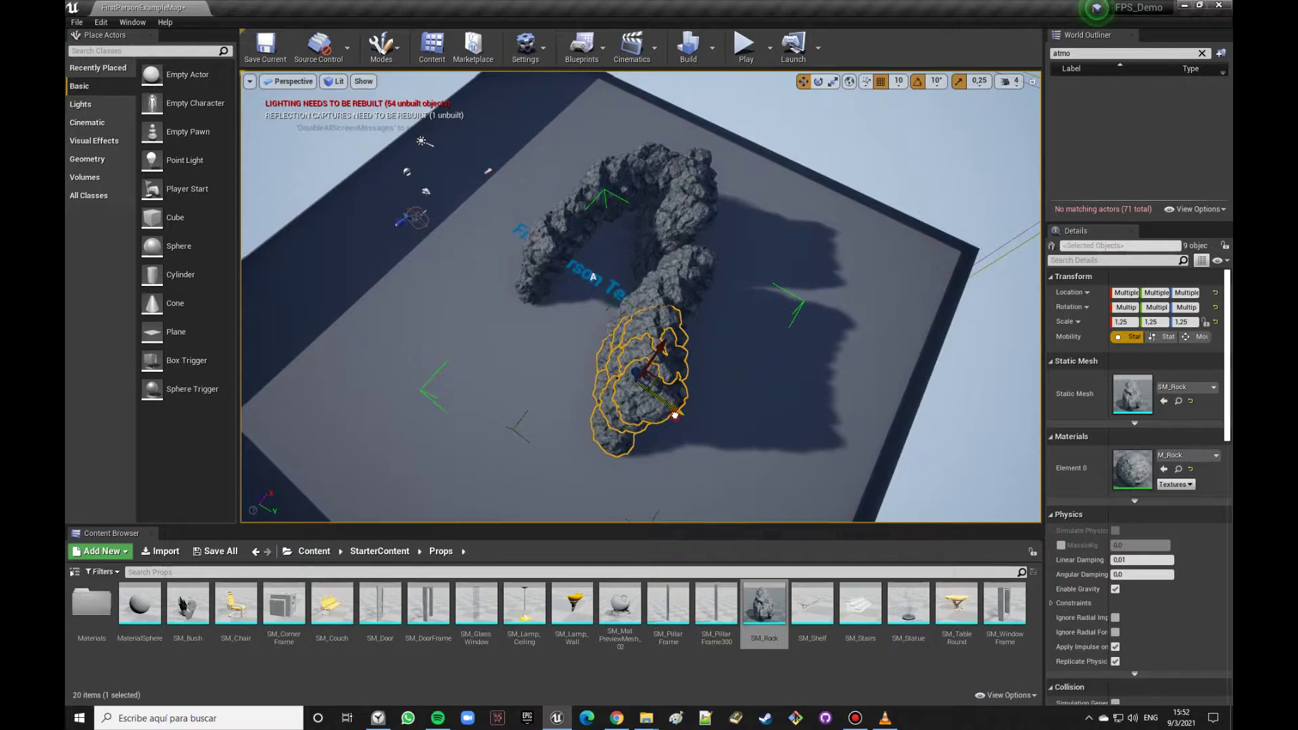
Step: Move the new nine-rock copy to the wall's end, bending it toward a U shape
{"action": "mouse_move", "coordinate": [546, 369]}
{"action": "right_mouse_down"}
{"action": "mouse_move", "coordinate": [548, 354]}
{"action": "mouse_move", "coordinate": [618, 373]}
{"action": "right_mouse_up"}
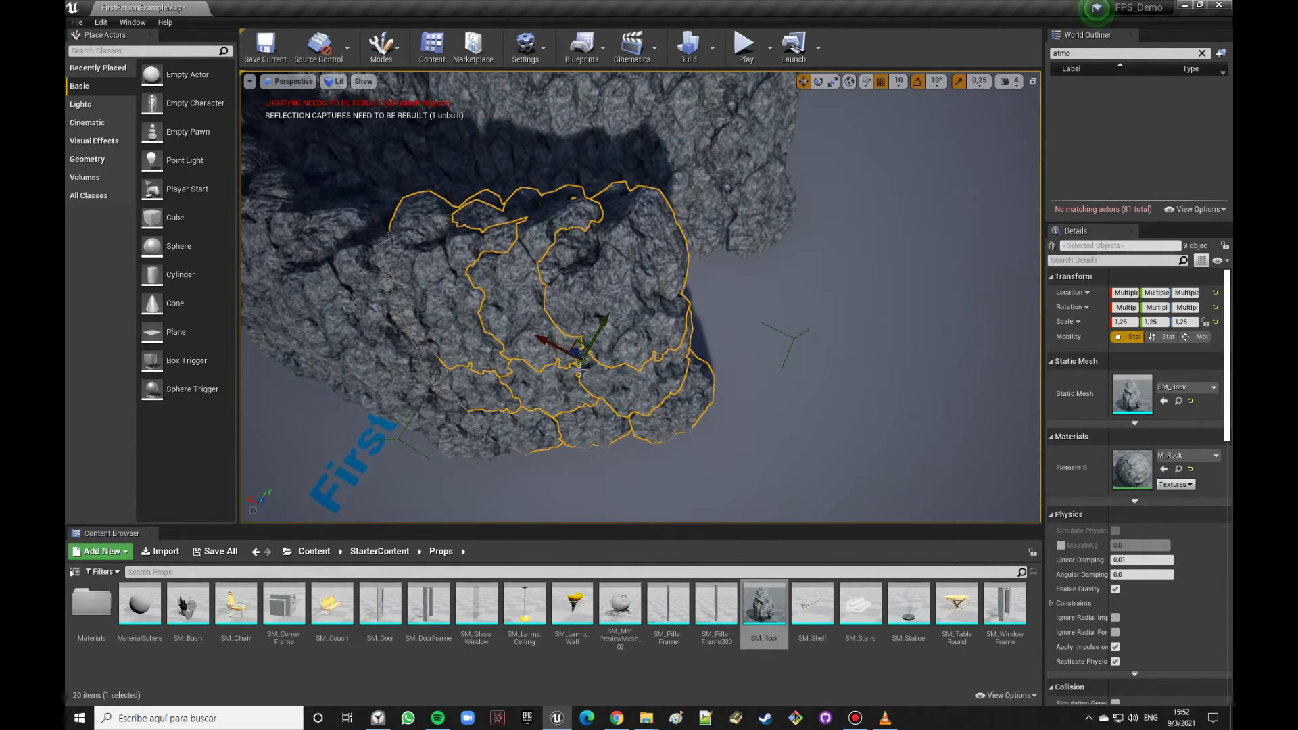
{"action": "left_click_drag", "start_coordinate": [599, 363], "coordinate": [678, 384]}
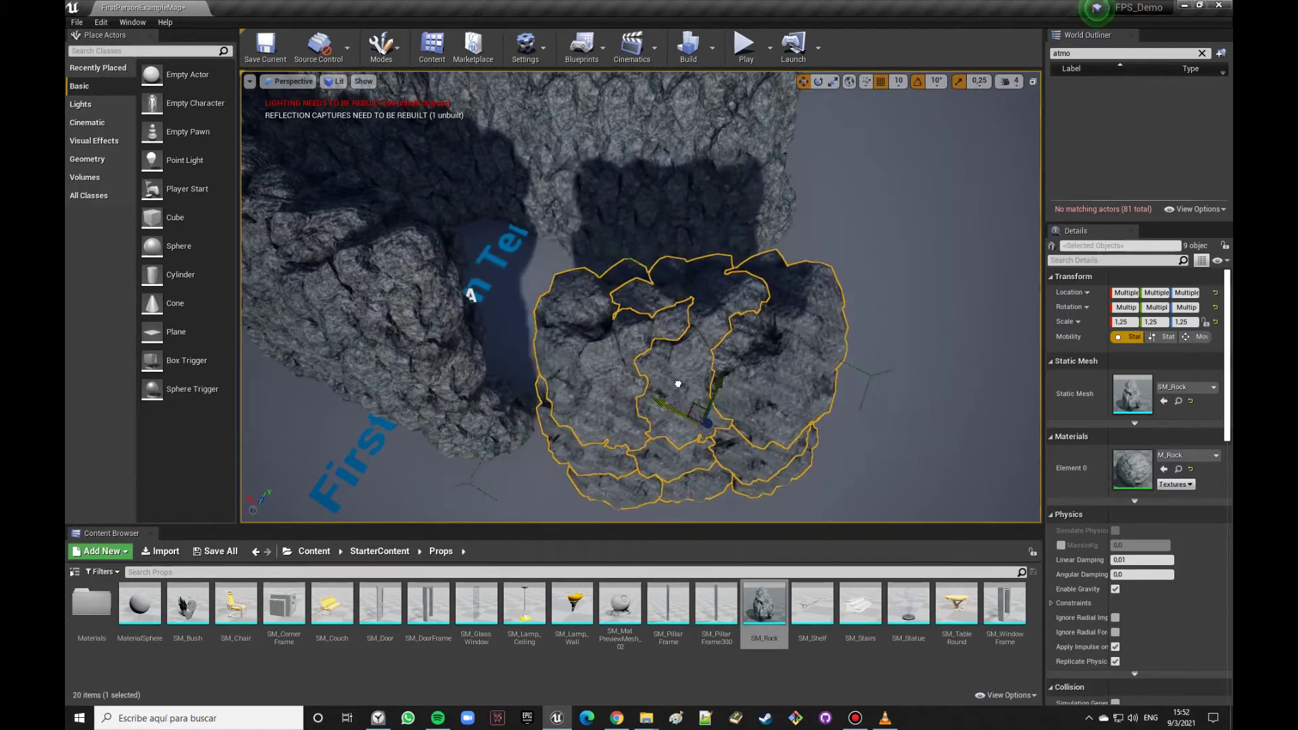
{"action": "mouse_move", "coordinate": [577, 365]}
{"action": "right_mouse_down"}
{"action": "mouse_move", "coordinate": [597, 385]}
{"action": "mouse_move", "coordinate": [632, 263]}
{"action": "right_mouse_up"}
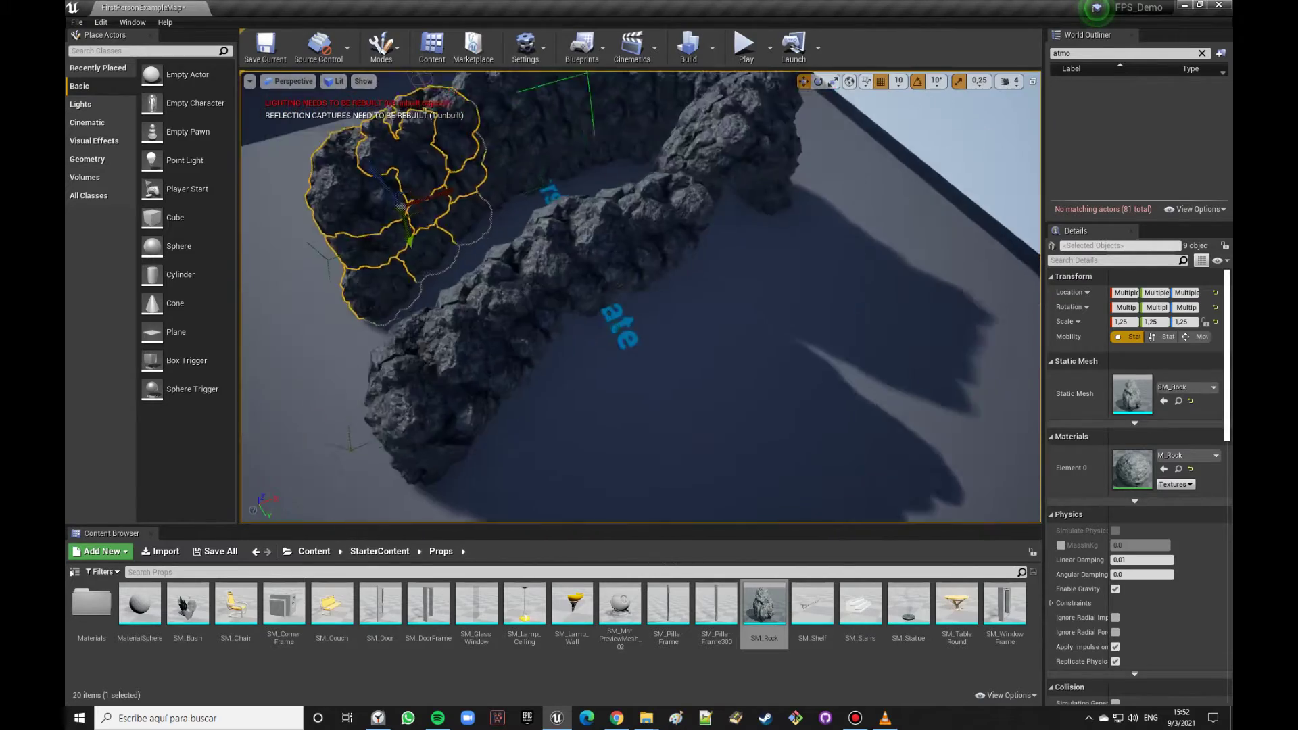
{"action": "right_click_drag", "start_coordinate": [647, 197], "coordinate": [666, 202]}
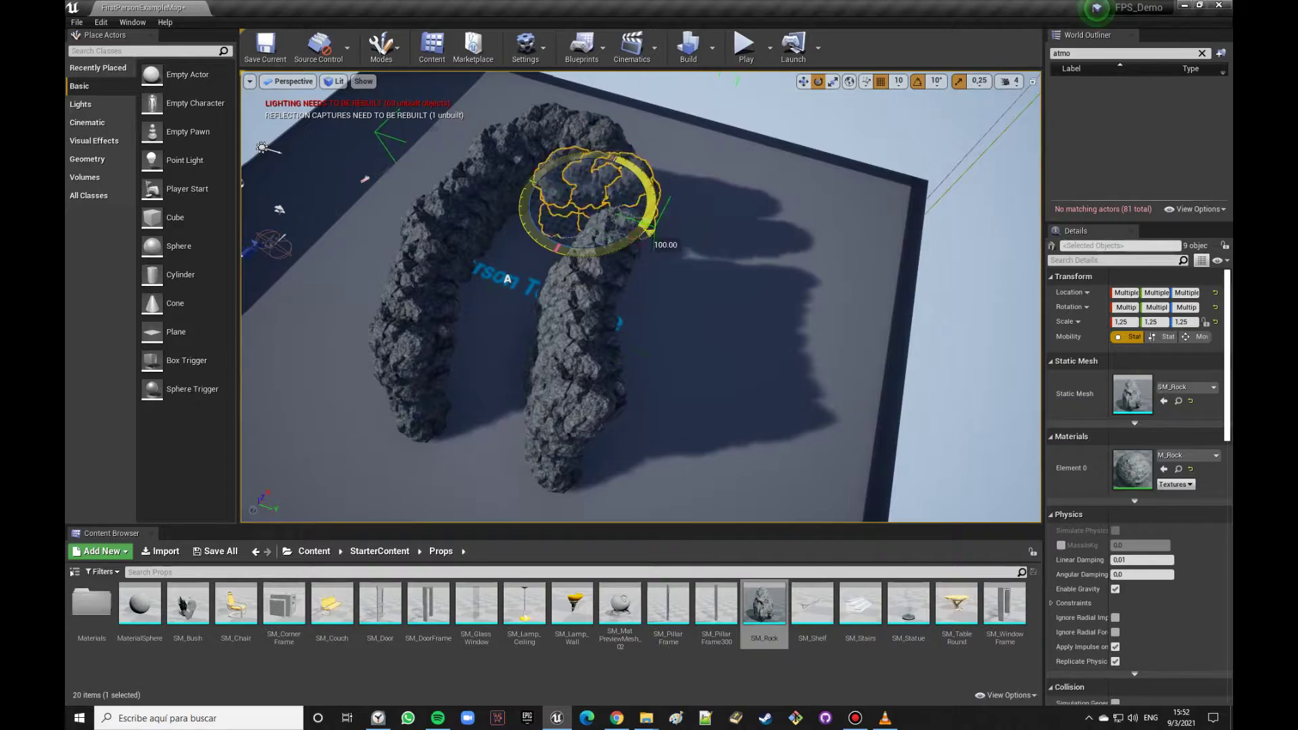
{"action": "right_click_drag", "start_coordinate": [641, 297], "coordinate": [642, 291]}
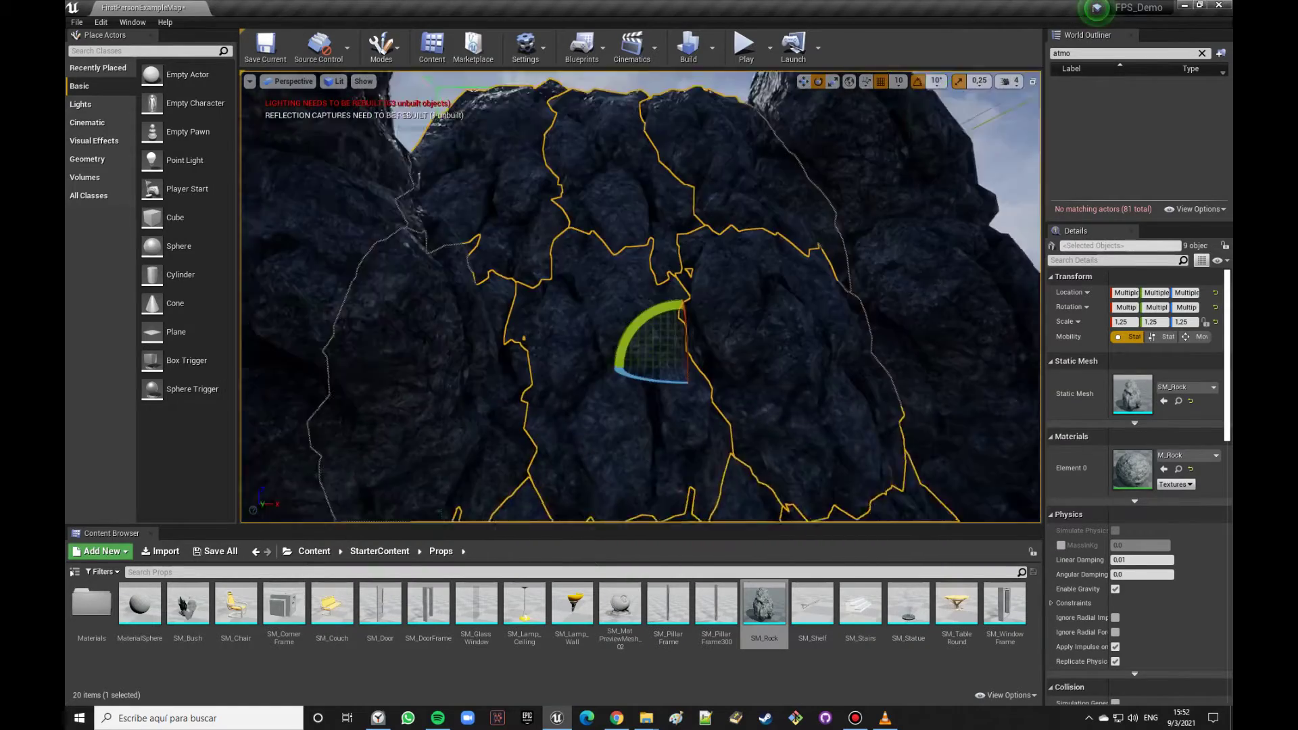
{"action": "right_click_drag", "start_coordinate": [730, 271], "coordinate": [731, 271]}
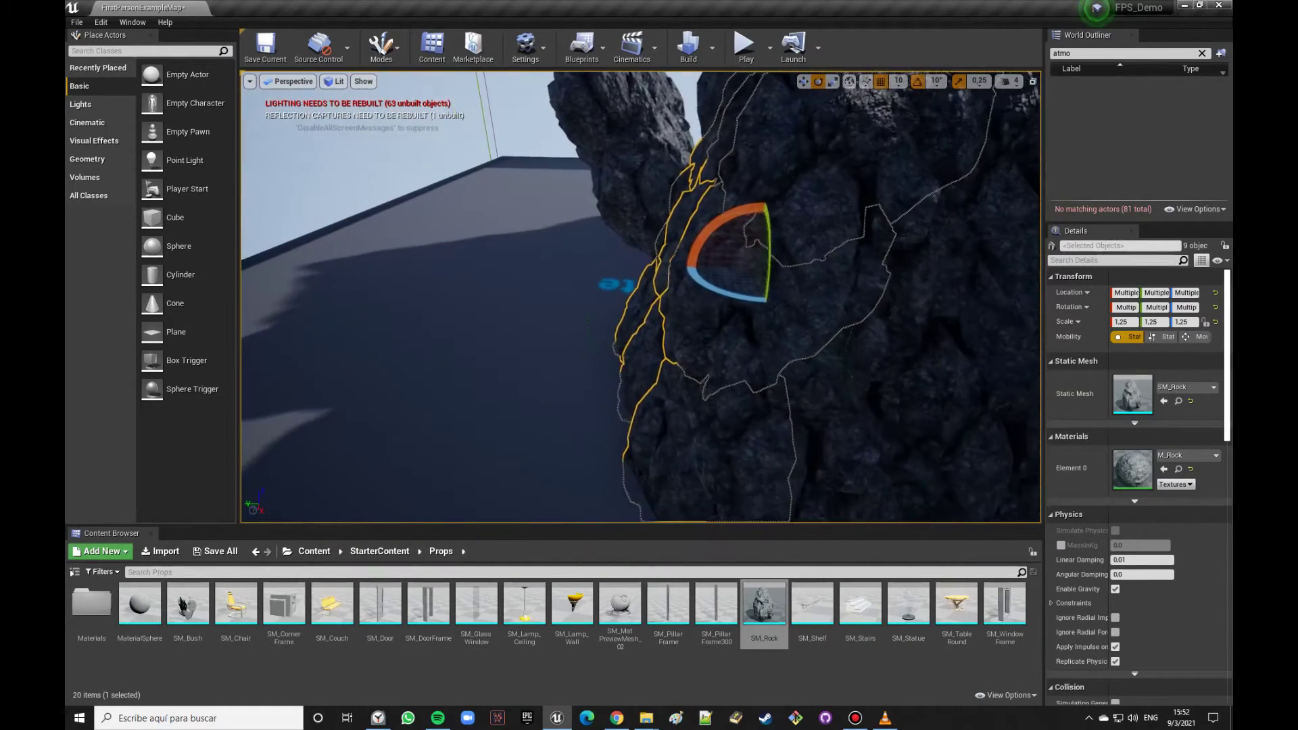
{"action": "right_click_drag", "start_coordinate": [675, 273], "coordinate": [674, 273]}
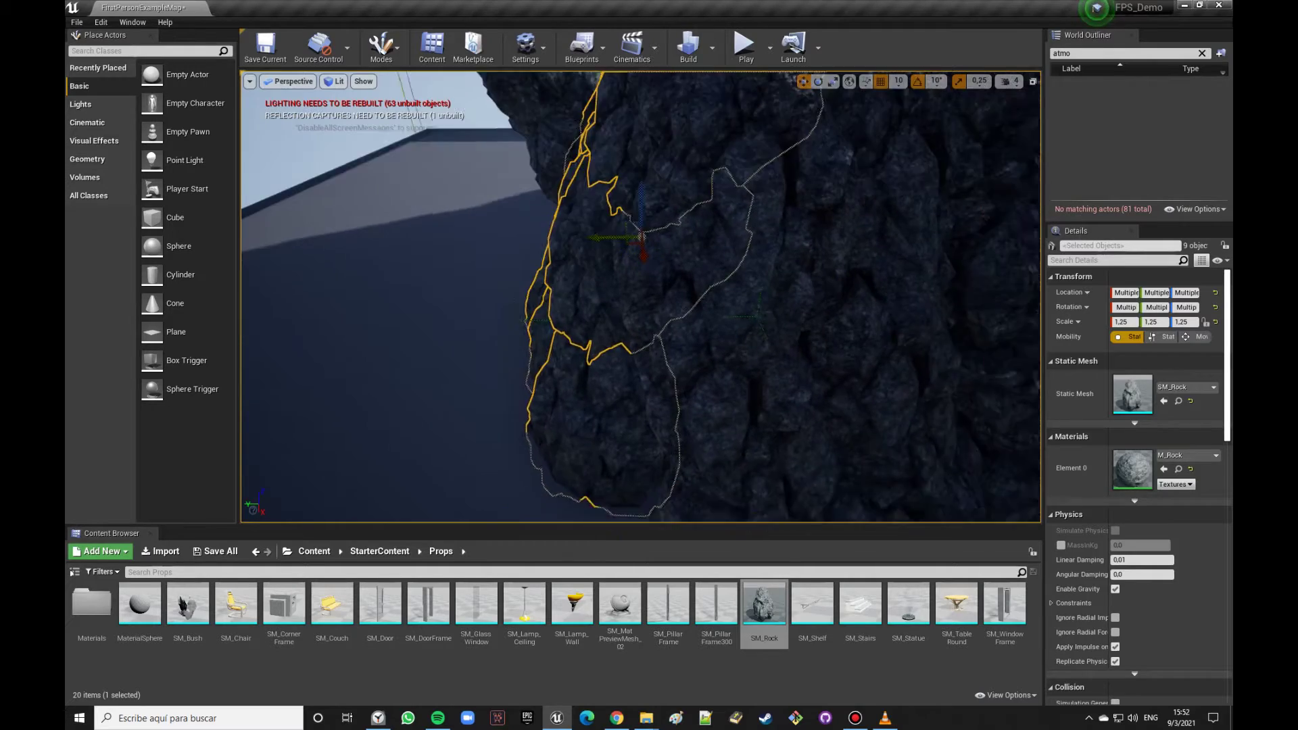
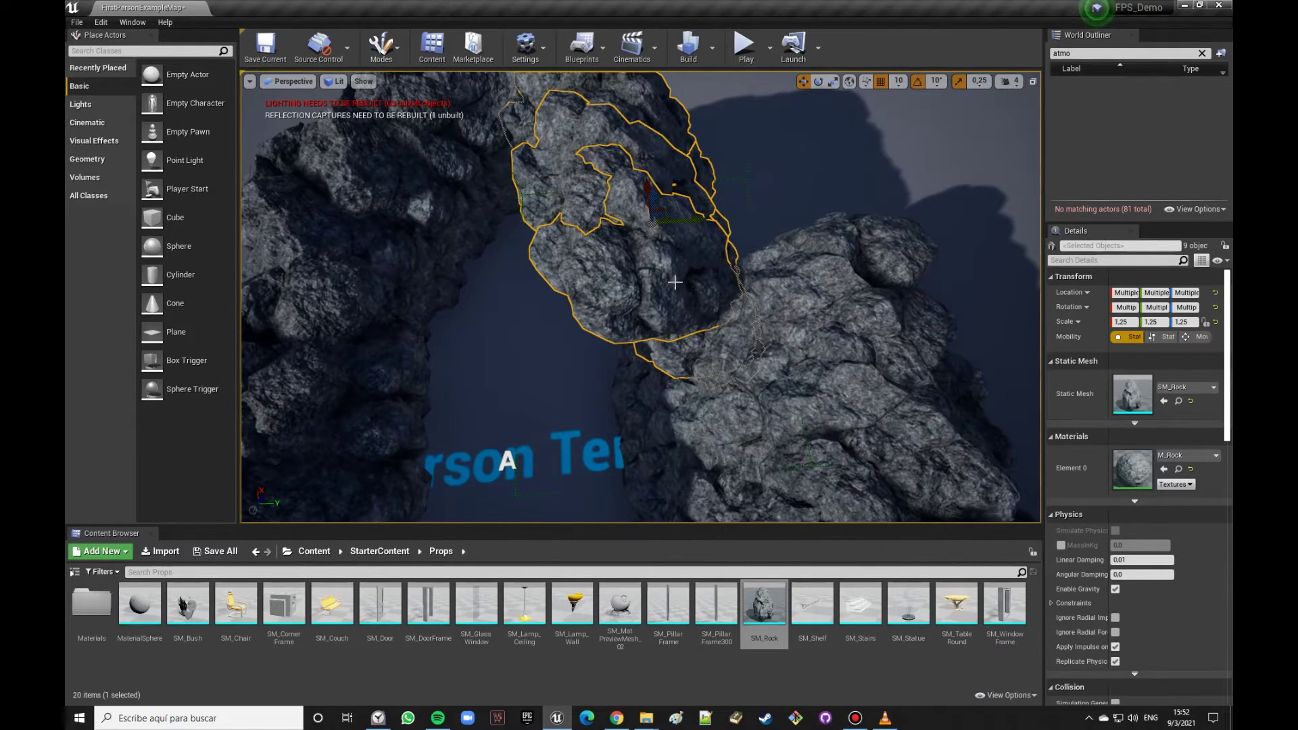
Step: Frame the selected rocks and inspect them from ground level, up close and overhead
{"action": "mouse_move", "coordinate": [843, 226]}
{"action": "right_mouse_down"}
{"action": "mouse_move", "coordinate": [1017, 230]}
{"action": "mouse_move", "coordinate": [981, 220]}
{"action": "right_mouse_up"}
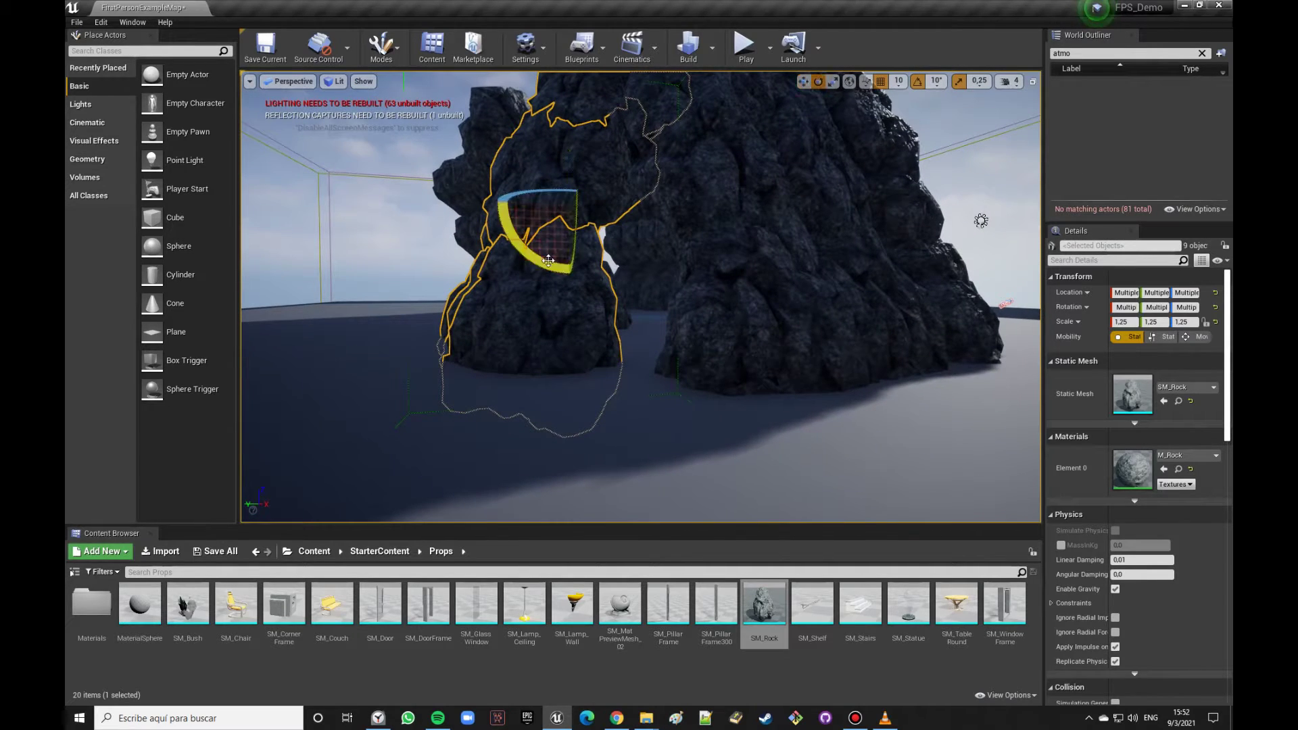
{"action": "right_click_drag", "start_coordinate": [981, 221], "coordinate": [981, 257]}
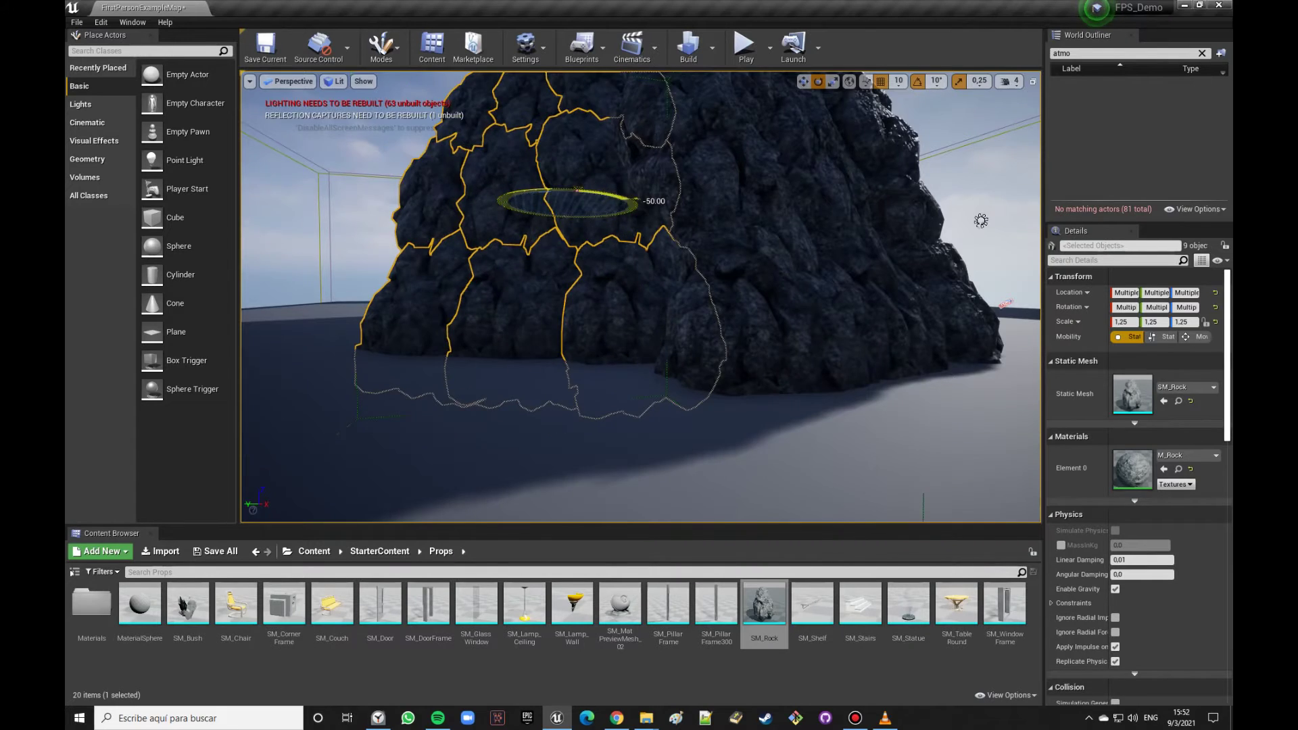
{"action": "key", "text": "f"}
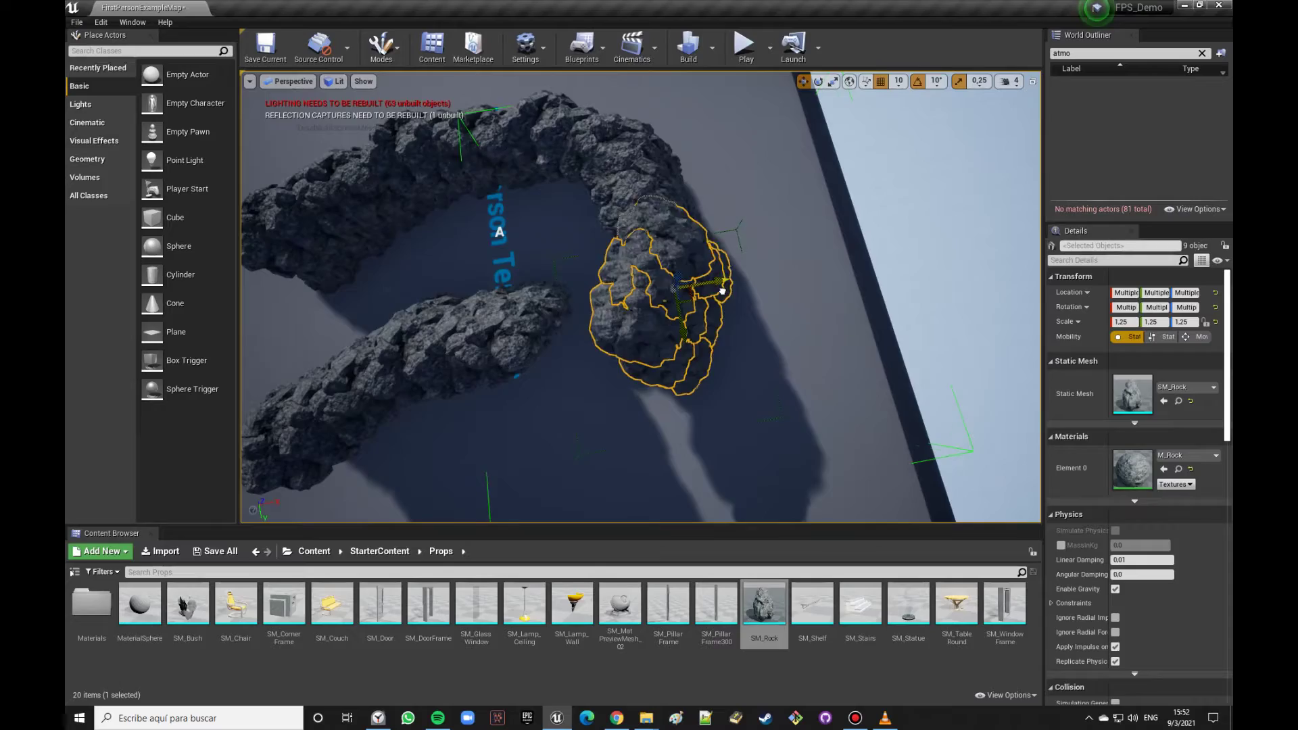
{"action": "right_click_drag", "start_coordinate": [697, 293], "coordinate": [697, 324]}
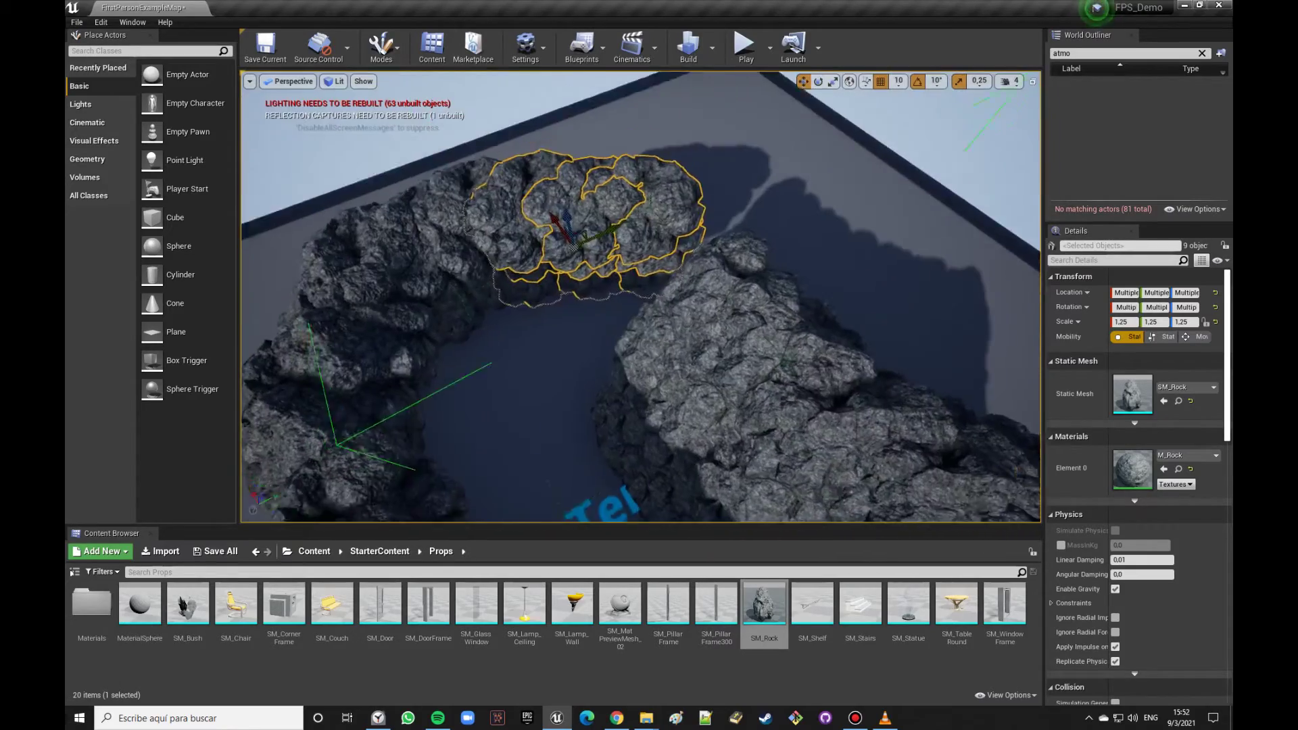
{"action": "right_click_drag", "start_coordinate": [635, 317], "coordinate": [636, 326]}
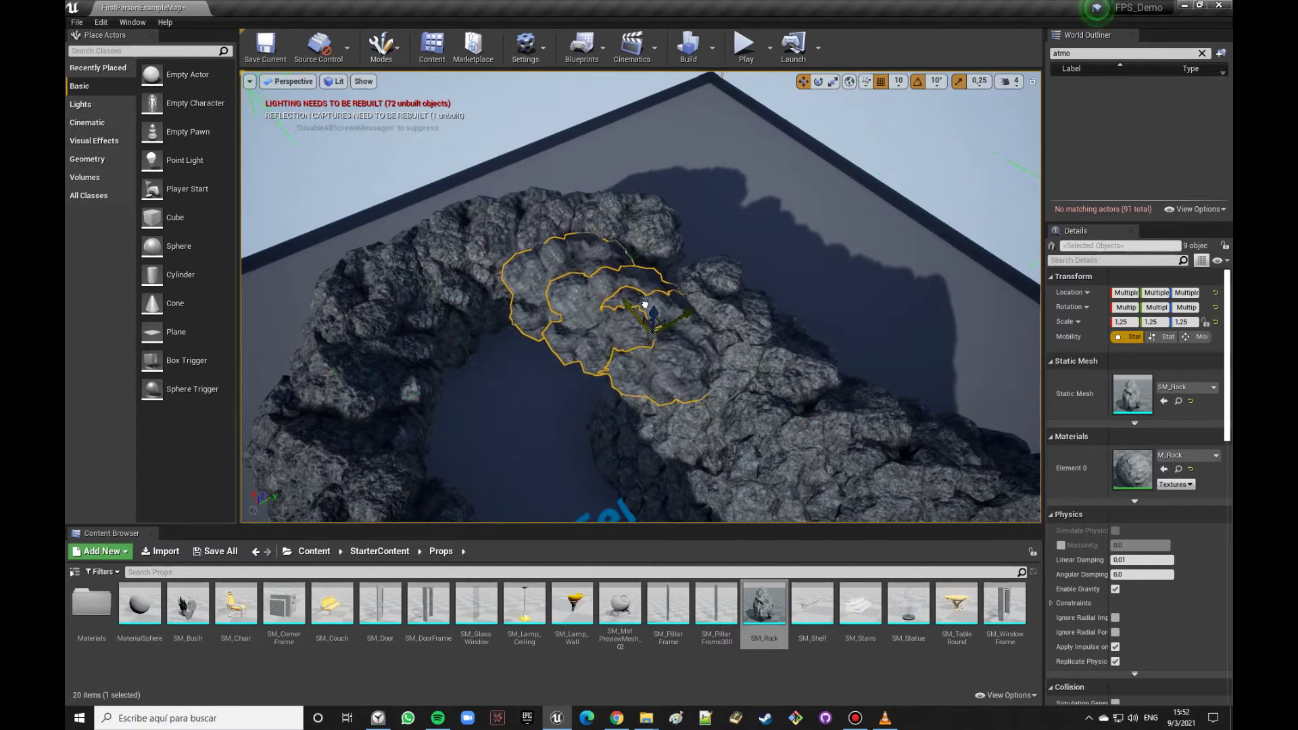
{"action": "right_click_drag", "start_coordinate": [627, 286], "coordinate": [656, 317]}
Step: Delete the nine selected rocks, then undo to bring them back
{"action": "key", "text": "Delete"}
{"action": "key", "text": "ctrl+z"}
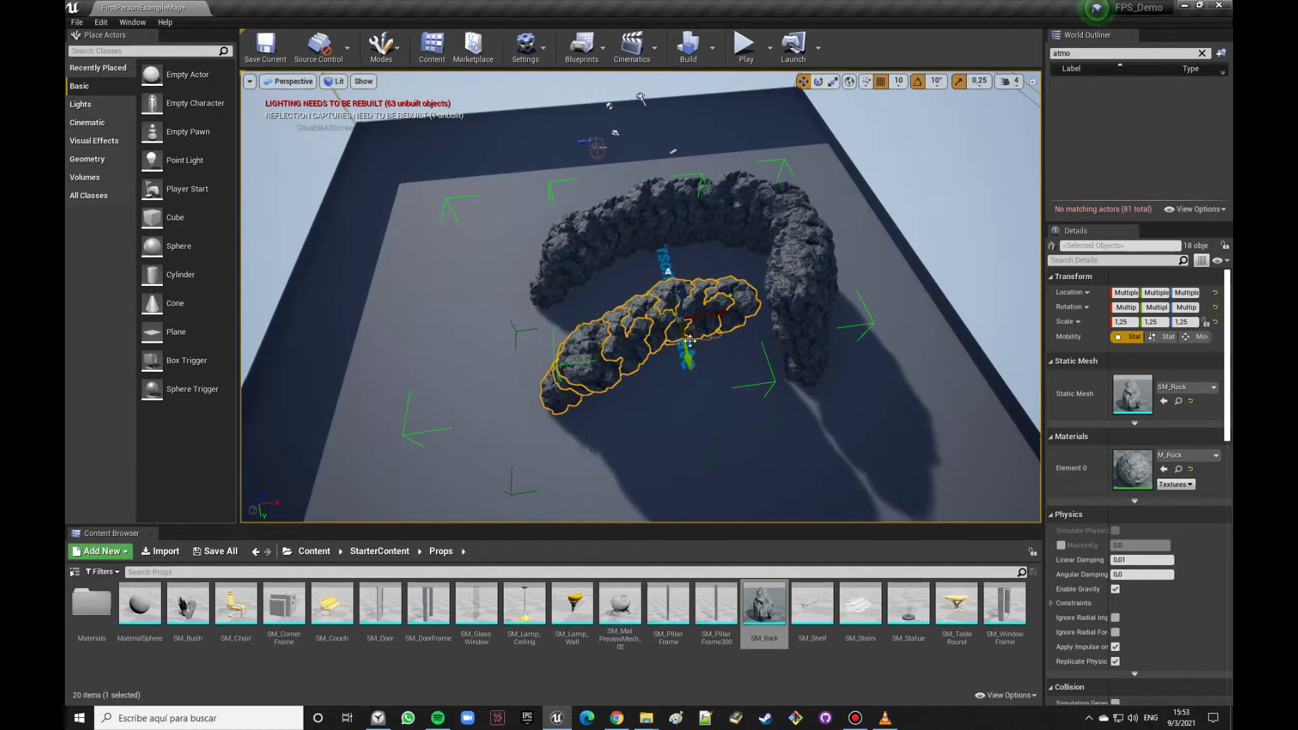
{"action": "right_click_drag", "start_coordinate": [749, 327], "coordinate": [770, 318]}
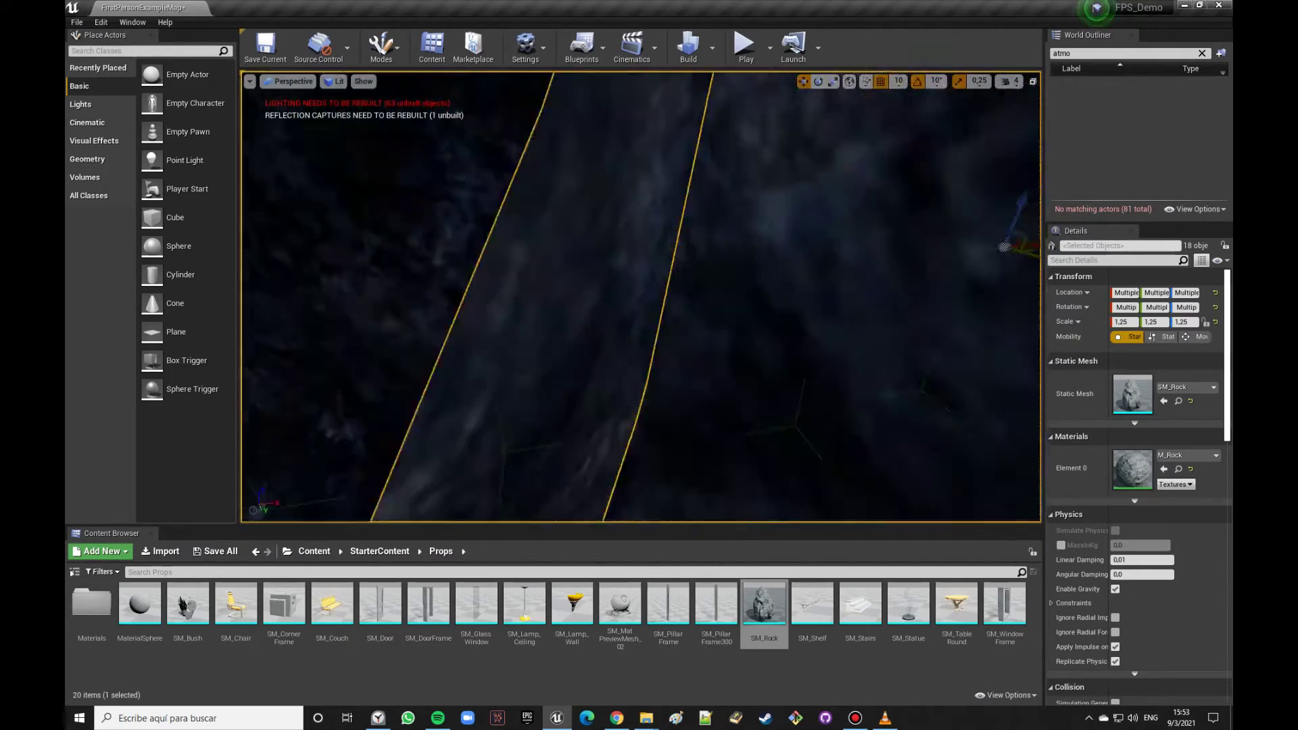
{"action": "right_click_drag", "start_coordinate": [1000, 254], "coordinate": [1000, 254]}
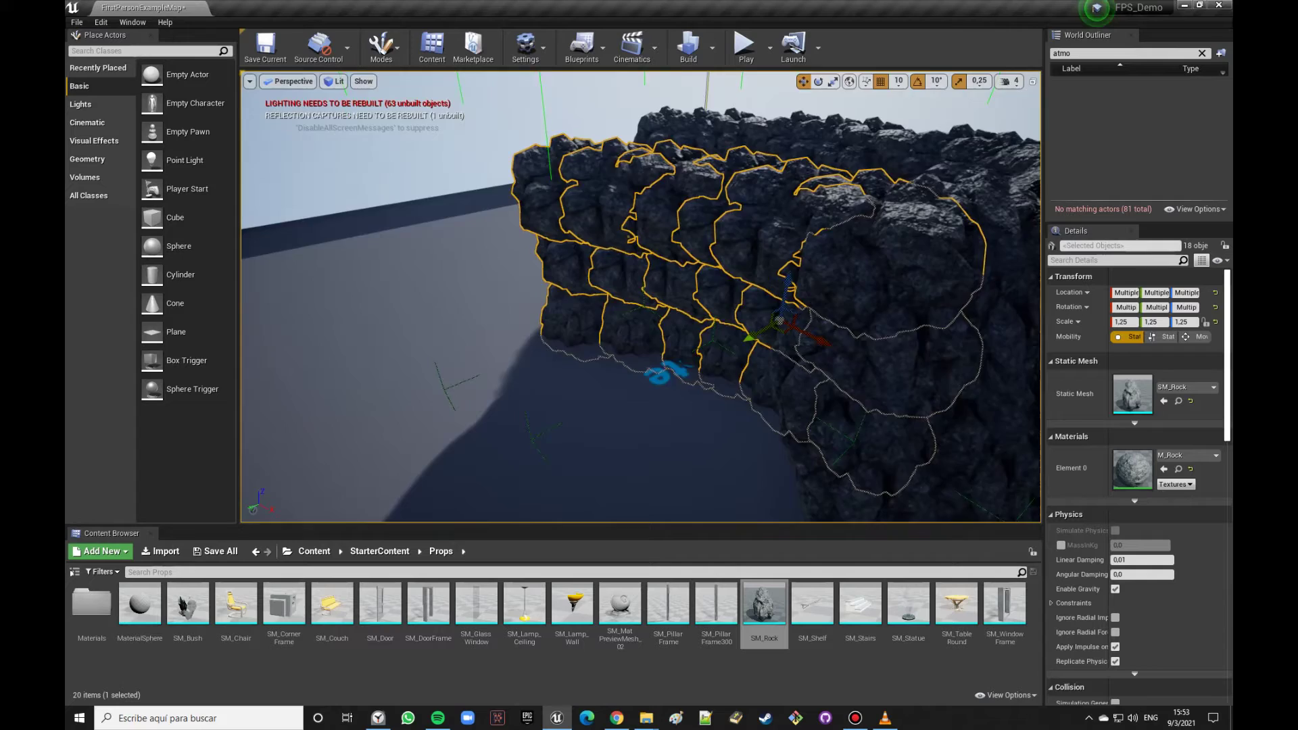
{"action": "right_click_drag", "start_coordinate": [759, 330], "coordinate": [758, 329]}
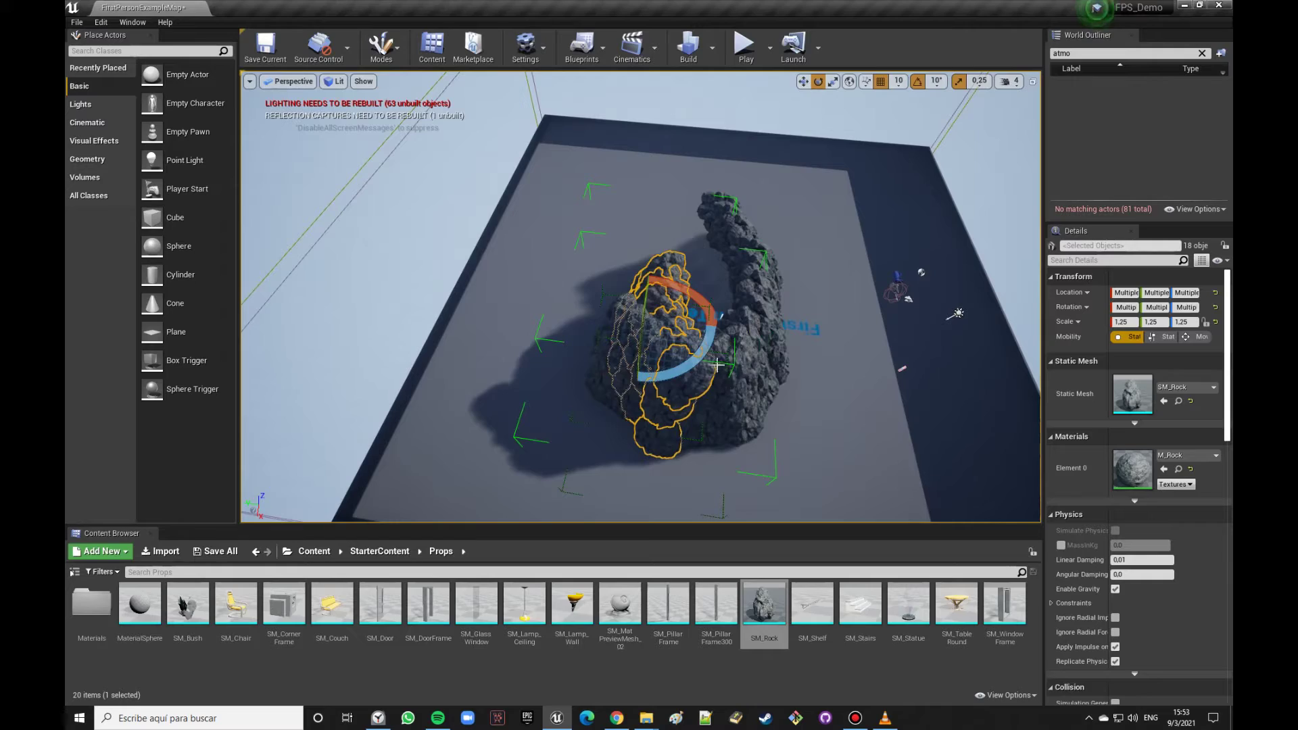
Step: Pull back to view the whole rock arch and clear the rock selection
{"action": "mouse_move", "coordinate": [583, 313]}
{"action": "right_mouse_down"}
{"action": "mouse_move", "coordinate": [405, 438]}
{"action": "mouse_move", "coordinate": [619, 318]}
{"action": "right_mouse_up"}
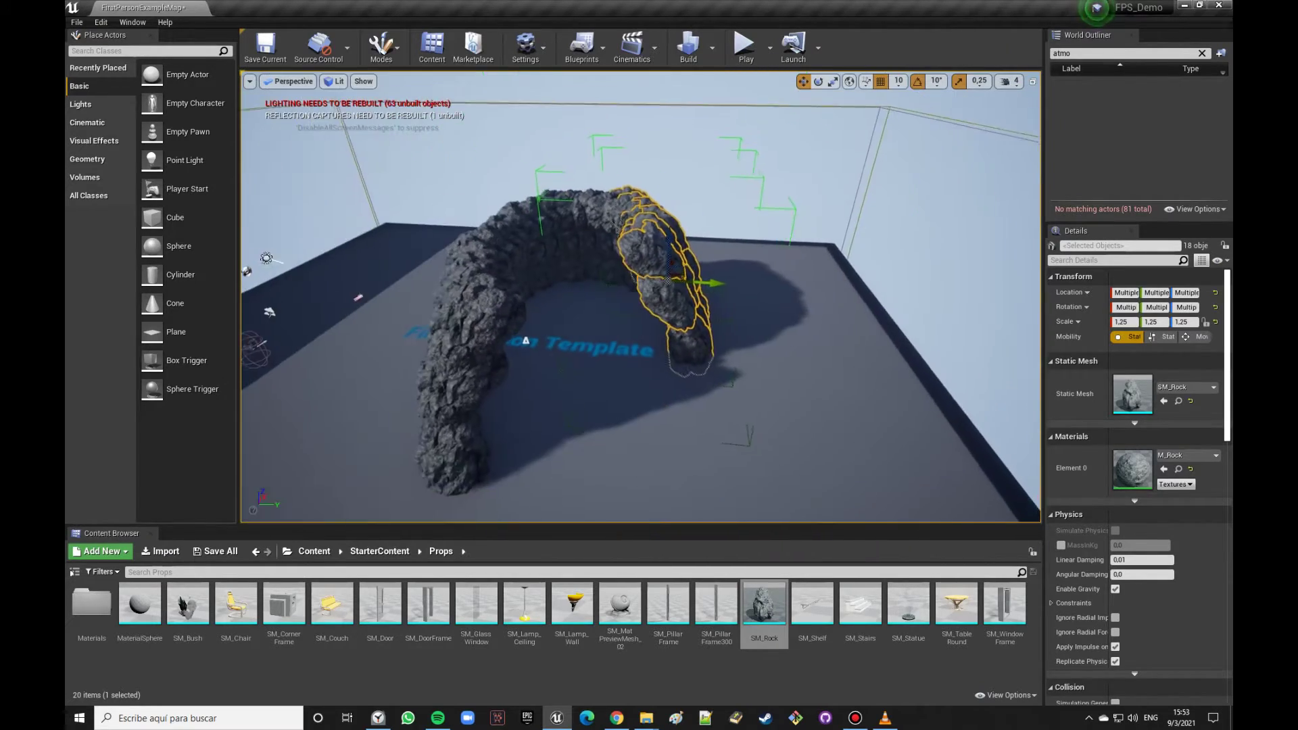
{"action": "mouse_move", "coordinate": [619, 318]}
{"action": "right_mouse_down"}
{"action": "mouse_move", "coordinate": [473, 324]}
{"action": "mouse_move", "coordinate": [655, 327]}
{"action": "mouse_move", "coordinate": [665, 102]}
{"action": "right_mouse_up"}
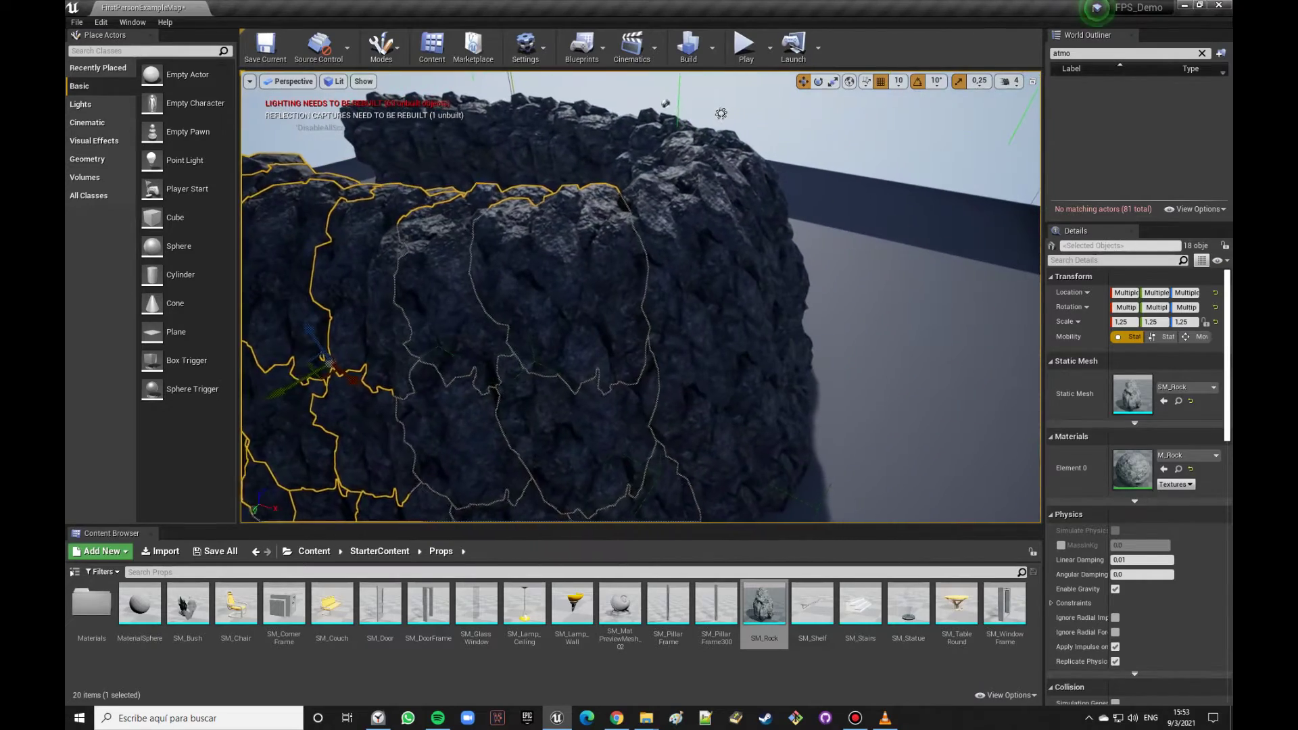
{"action": "mouse_move", "coordinate": [665, 103]}
{"action": "right_mouse_down"}
{"action": "mouse_move", "coordinate": [820, 313]}
{"action": "mouse_move", "coordinate": [710, 313]}
{"action": "mouse_move", "coordinate": [619, 124]}
{"action": "right_mouse_up"}
{"action": "key", "text": "Escape"}
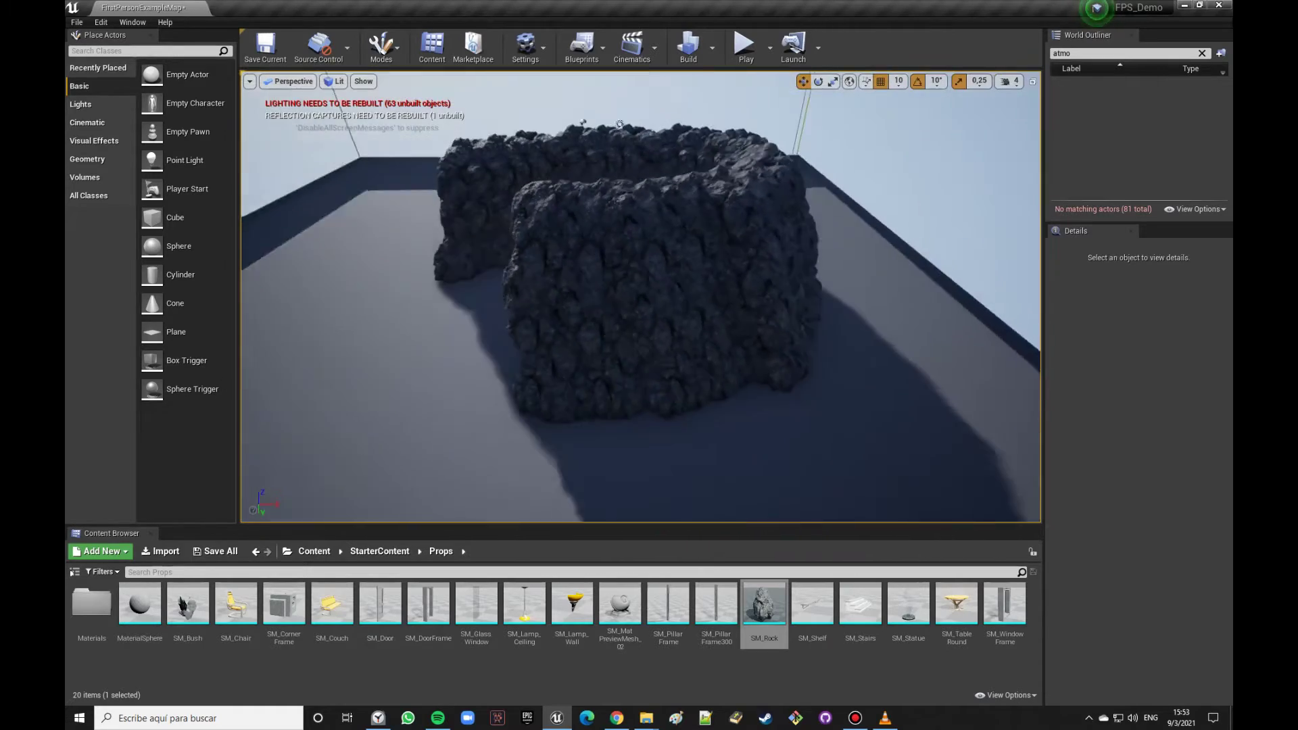
{"action": "scroll", "coordinate": [672, 376], "scroll_direction": "down", "scroll_amount": 3}
Step: Look inside the arch and undo the last Move Actors on the 18 rocks
{"action": "right_click_drag", "start_coordinate": [705, 336], "coordinate": [595, 324]}
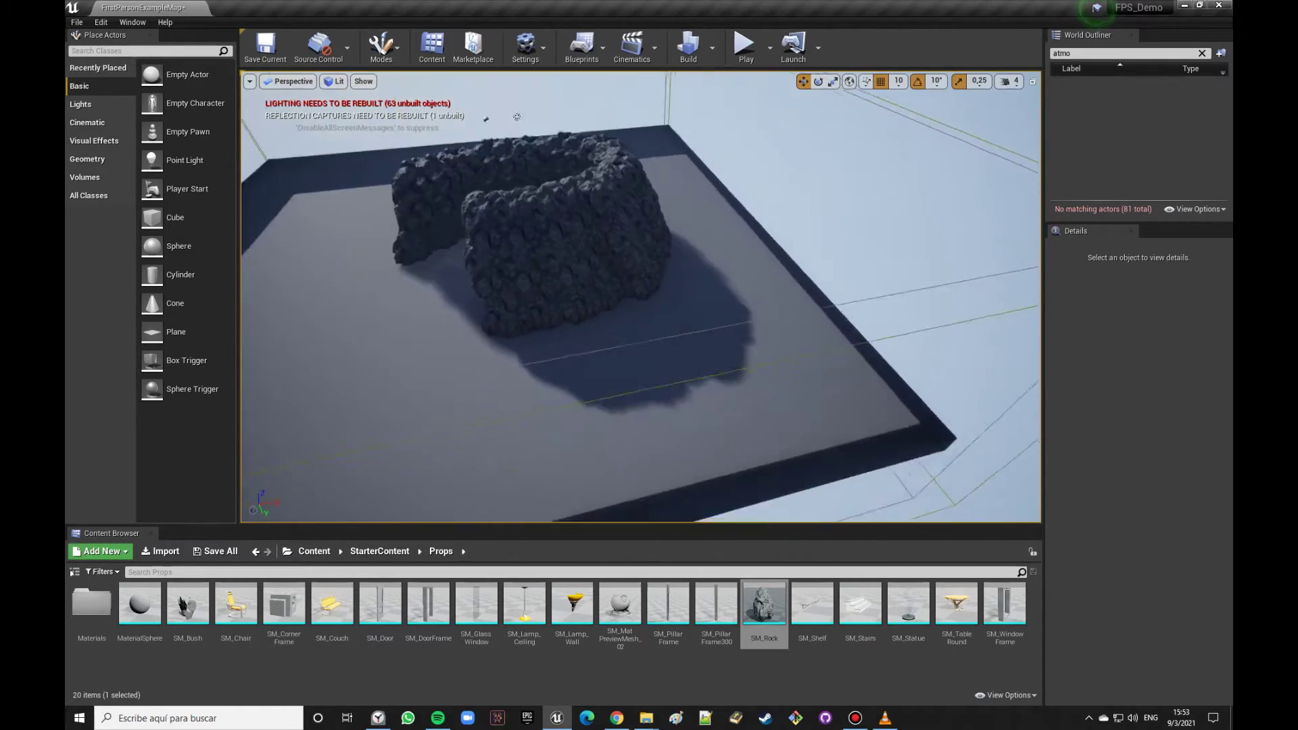
{"action": "right_click_drag", "start_coordinate": [465, 402], "coordinate": [466, 402]}
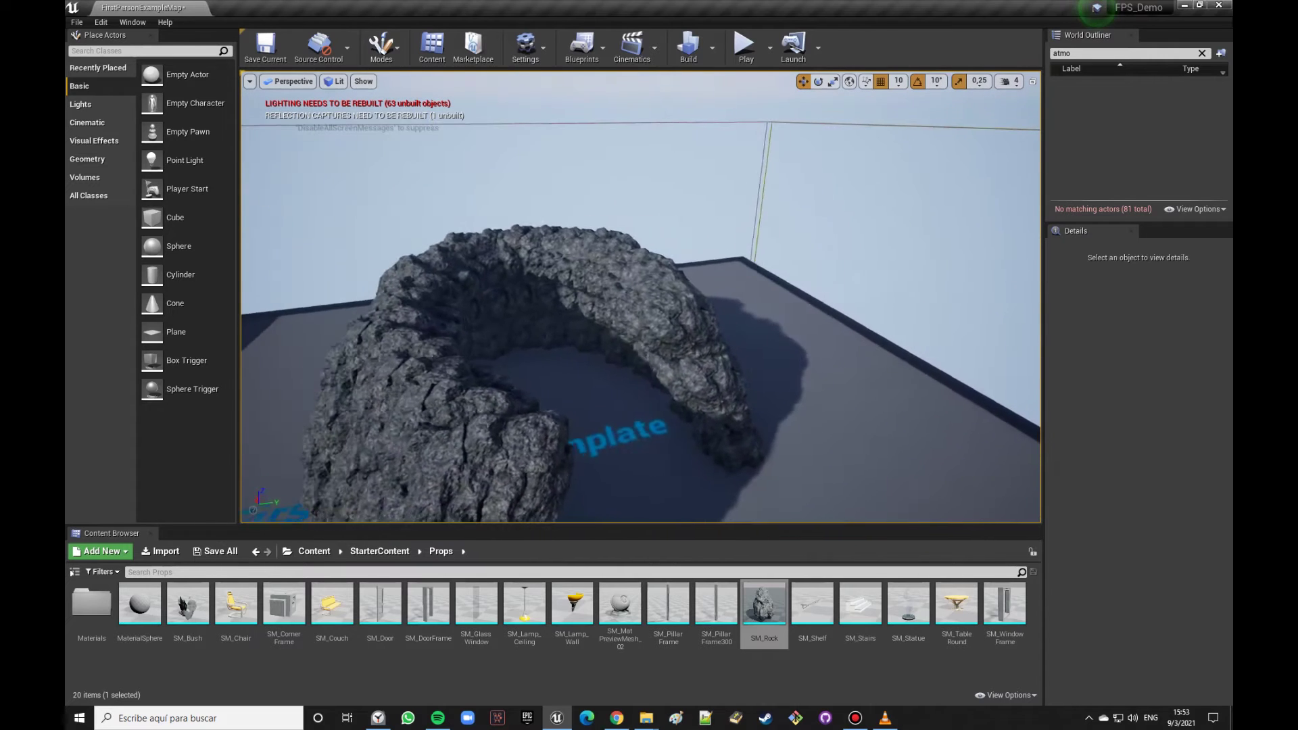
{"action": "right_click_drag", "start_coordinate": [463, 401], "coordinate": [473, 399]}
{"action": "key", "text": "ctrl+z"}
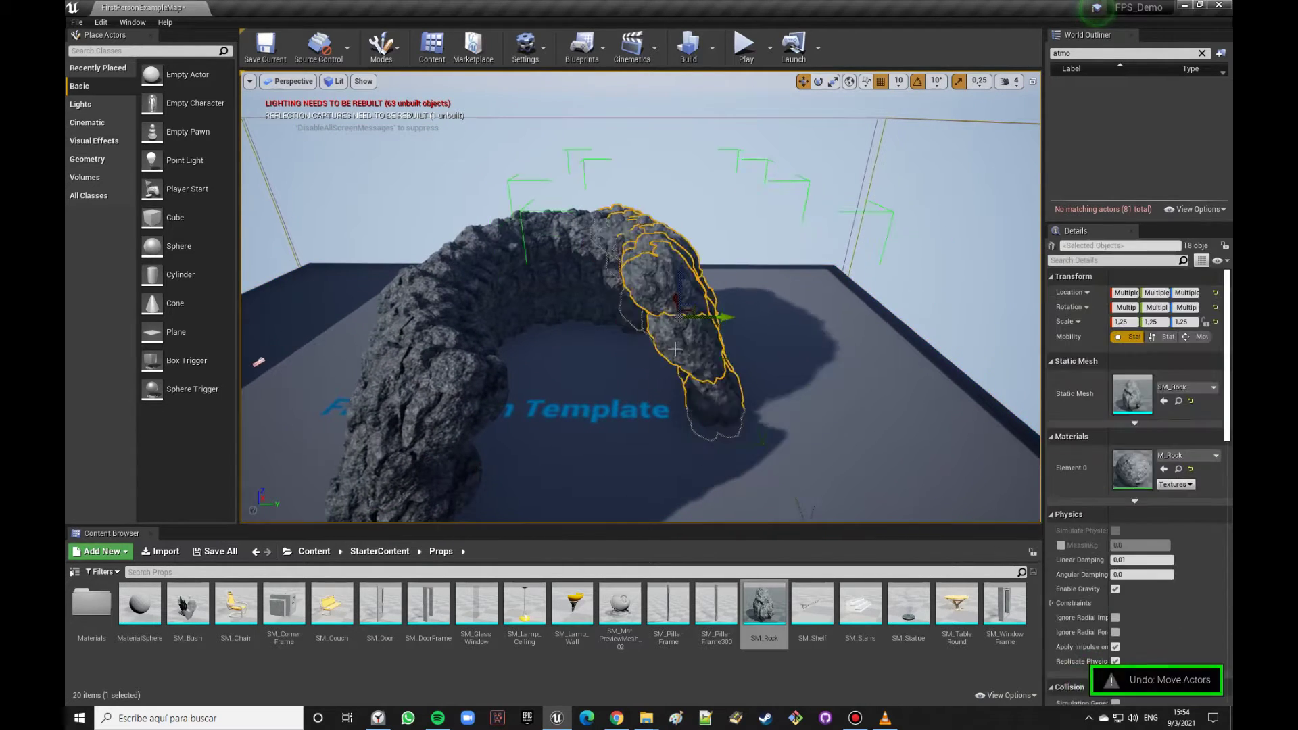
Step: Orbit the restored arch from above and close up, then deselect the rocks
{"action": "right_click_drag", "start_coordinate": [675, 348], "coordinate": [662, 354]}
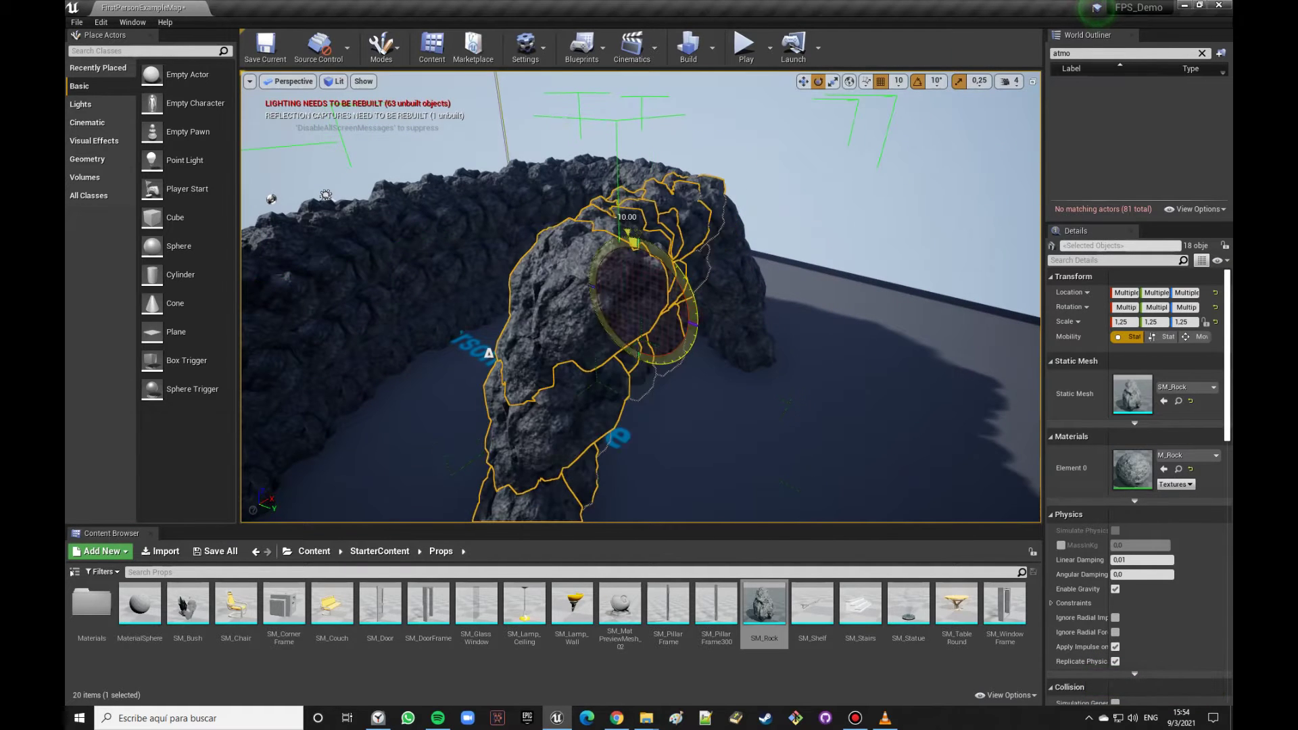
{"action": "right_click_drag", "start_coordinate": [640, 298], "coordinate": [628, 290]}
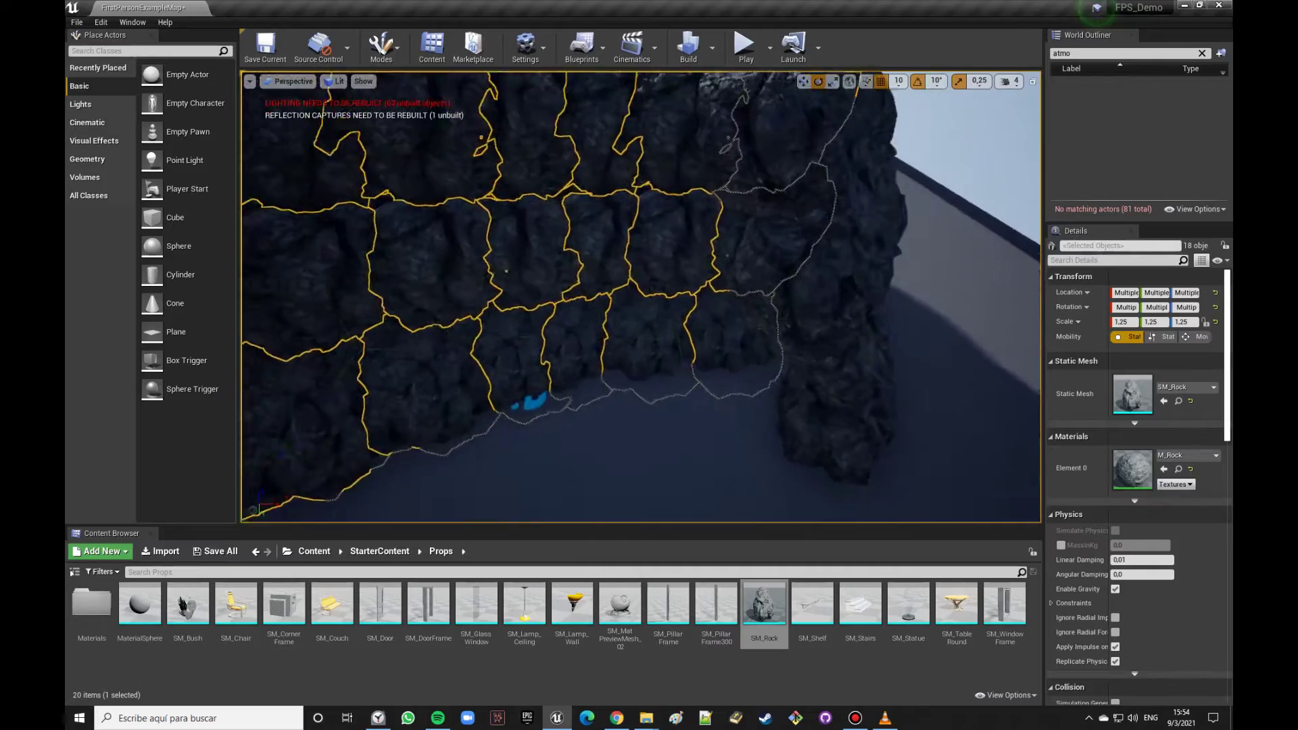
{"action": "right_click_drag", "start_coordinate": [717, 305], "coordinate": [764, 284]}
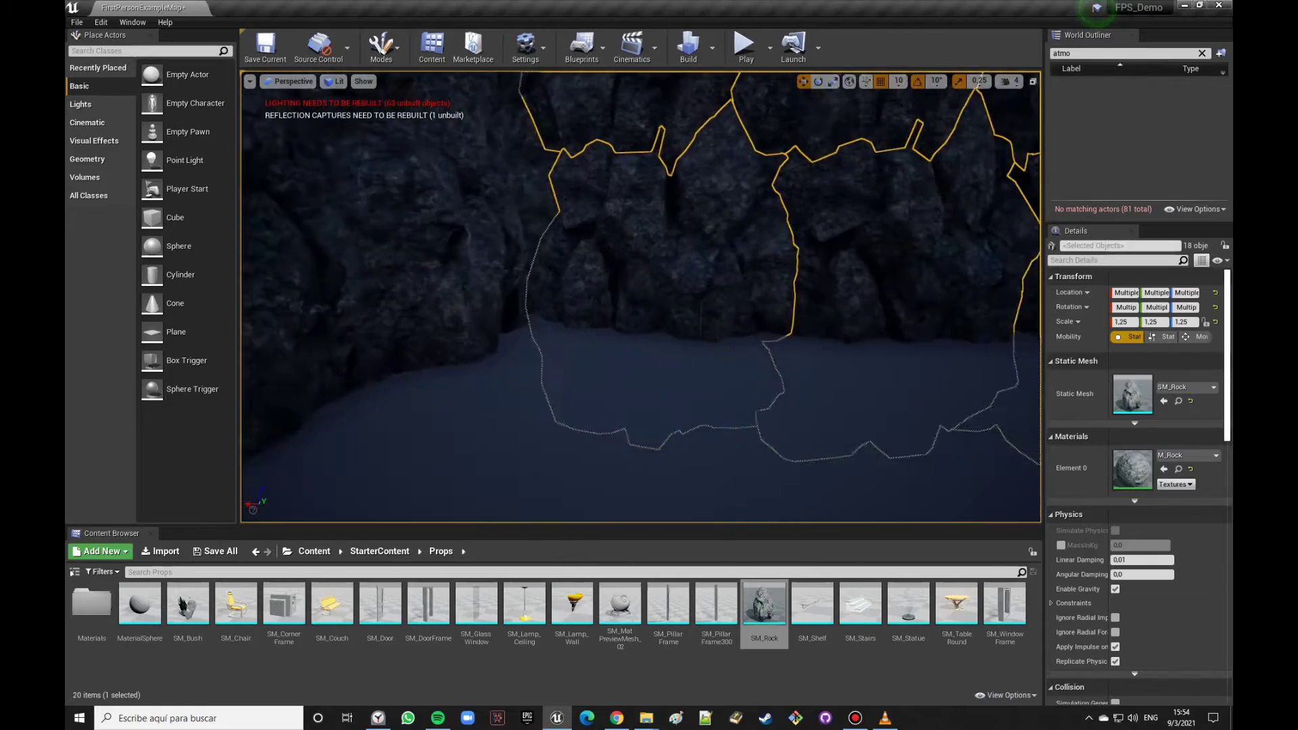
{"action": "left_click", "coordinate": [764, 284]}
{"action": "right_click_drag", "start_coordinate": [642, 297], "coordinate": [580, 284]}
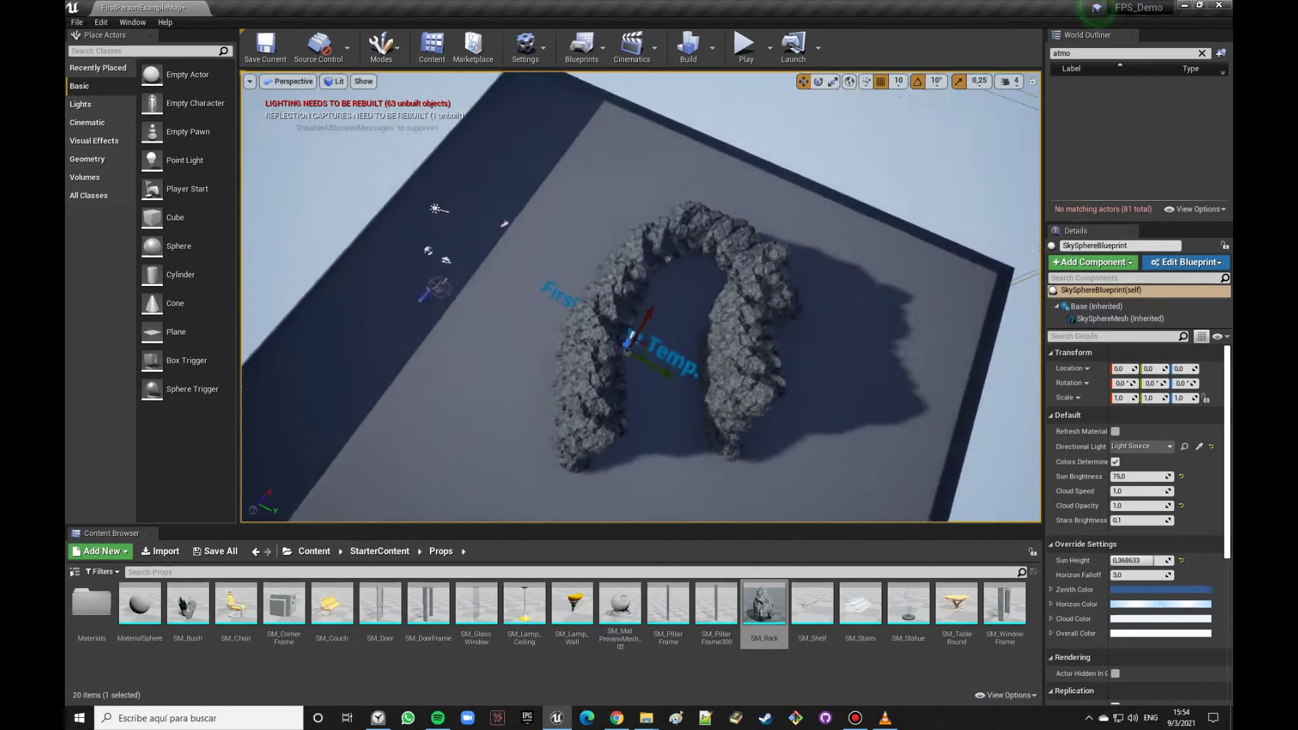
Step: Undo another rock move, bringing the level down to 80 actors
{"action": "right_click_drag", "start_coordinate": [717, 260], "coordinate": [717, 259]}
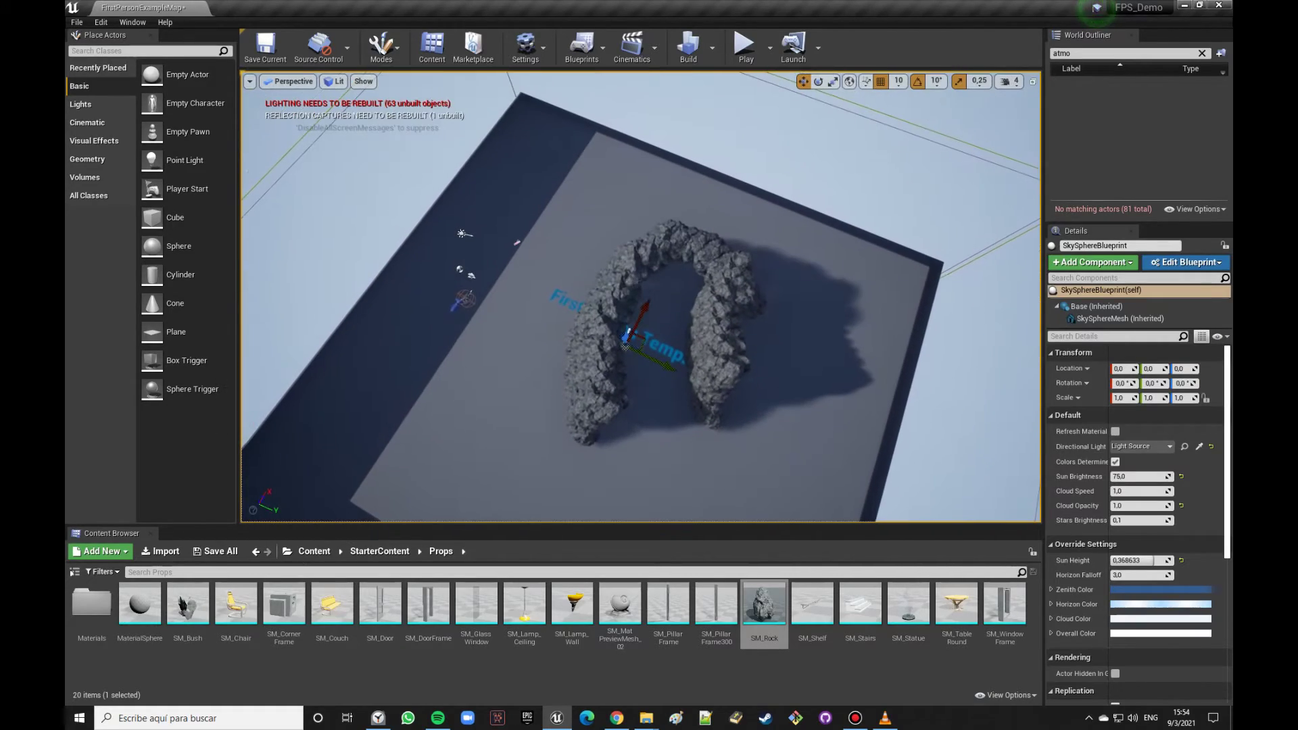
{"action": "left_click", "coordinate": [606, 378]}
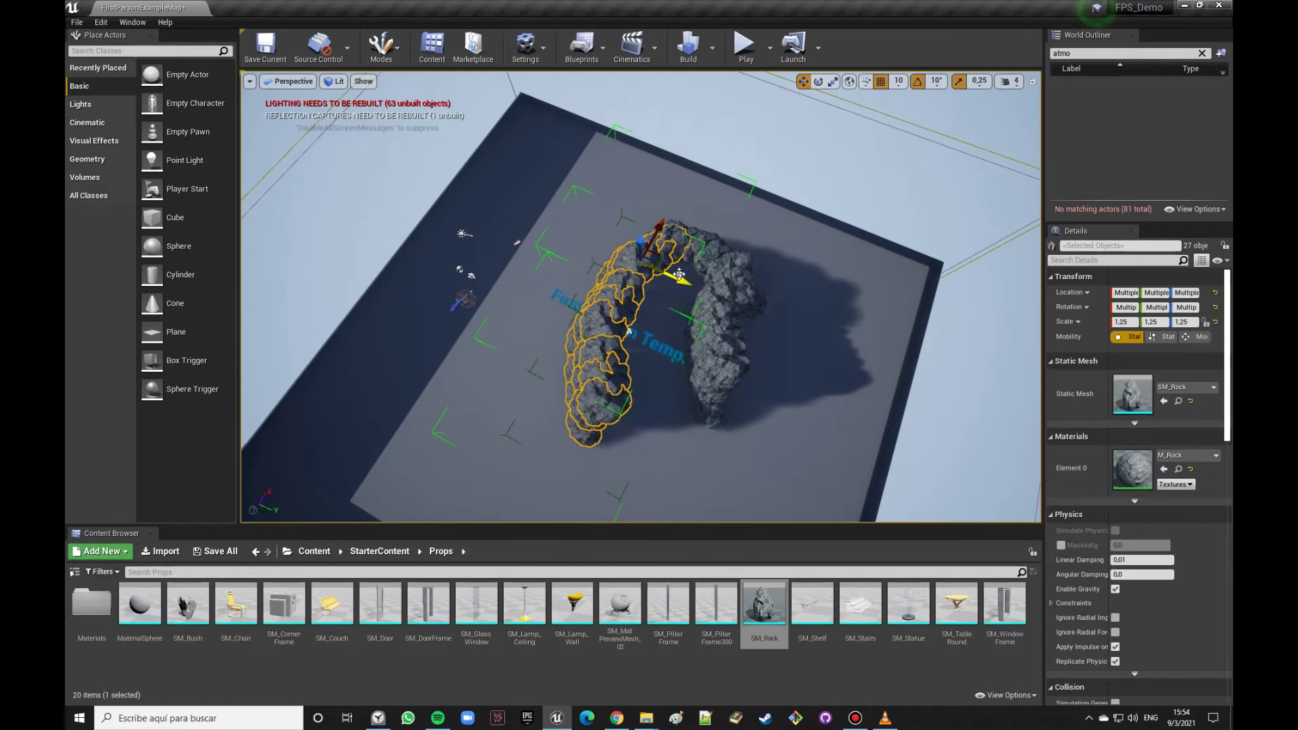
{"action": "key", "text": "ctrl+z"}
{"action": "right_click_drag", "start_coordinate": [769, 399], "coordinate": [769, 399]}
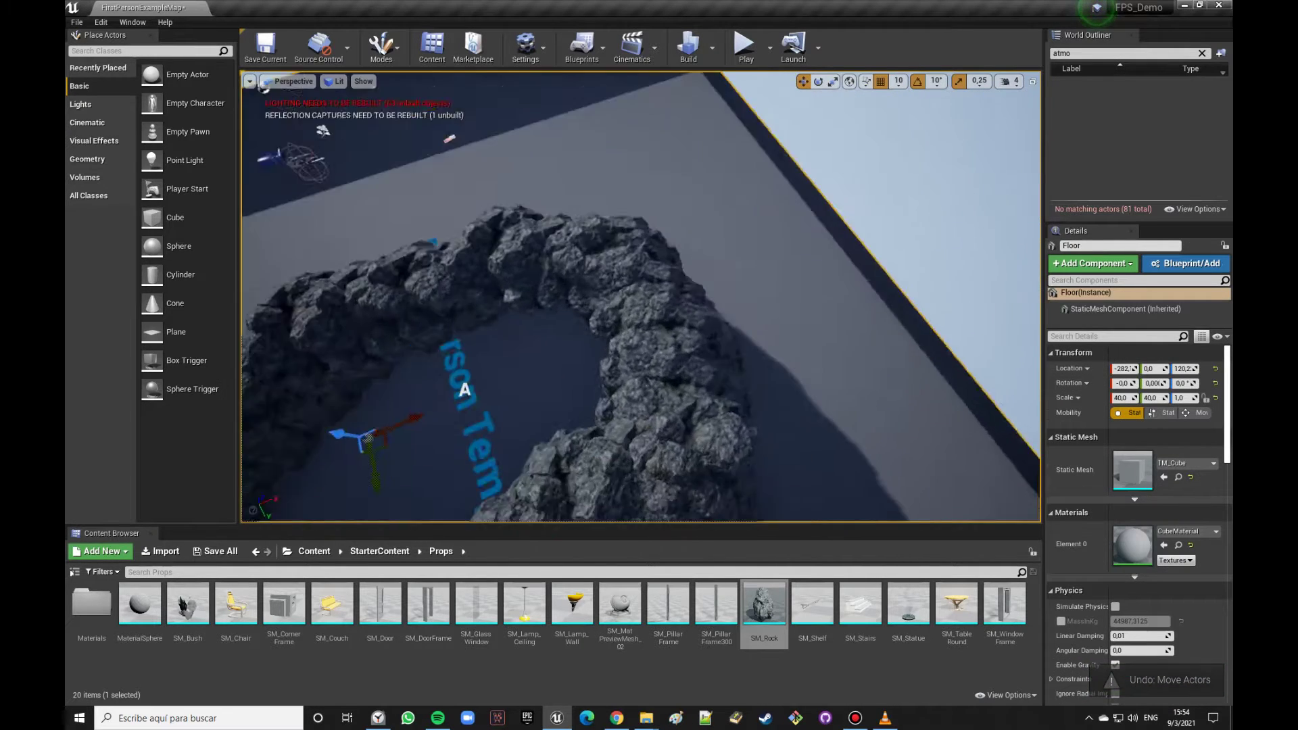
Step: Select only the rock SM_Rock54 inside the arch
{"action": "right_click_drag", "start_coordinate": [686, 330], "coordinate": [686, 330]}
{"action": "left_click", "coordinate": [686, 330]}
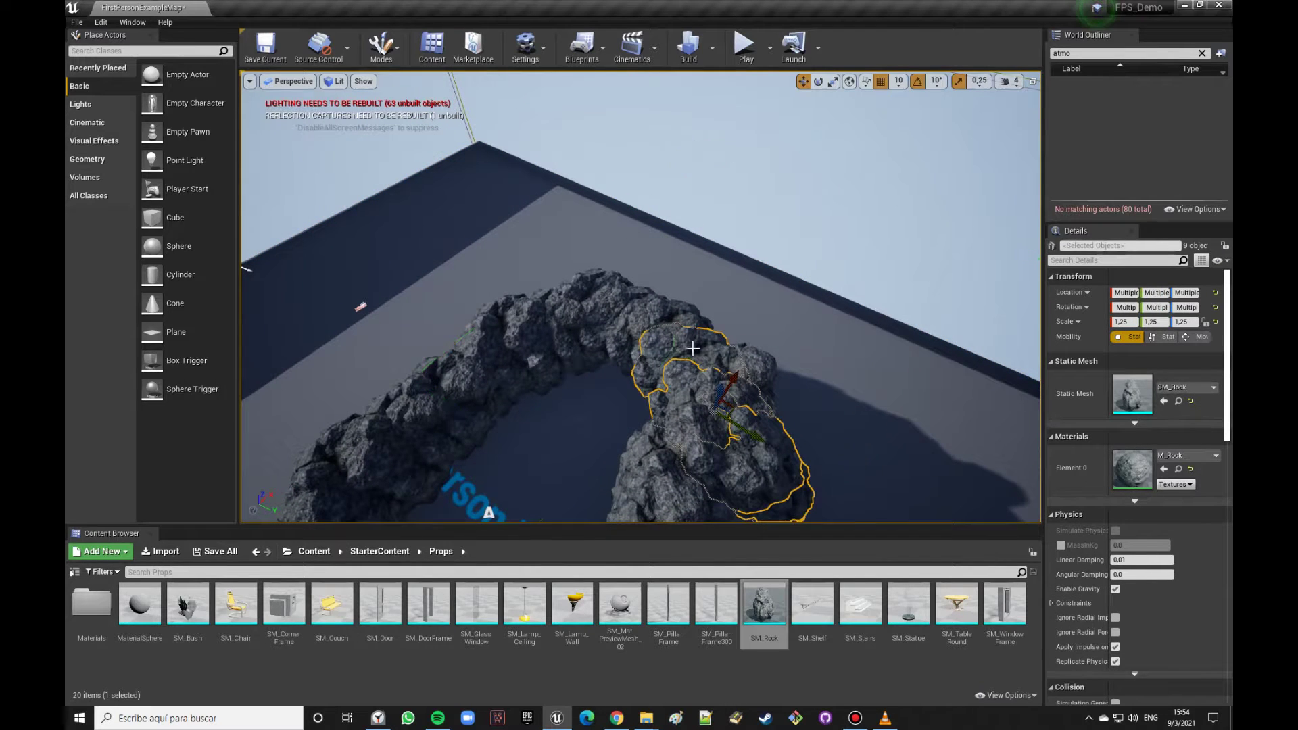
{"action": "left_click", "coordinate": [701, 347]}
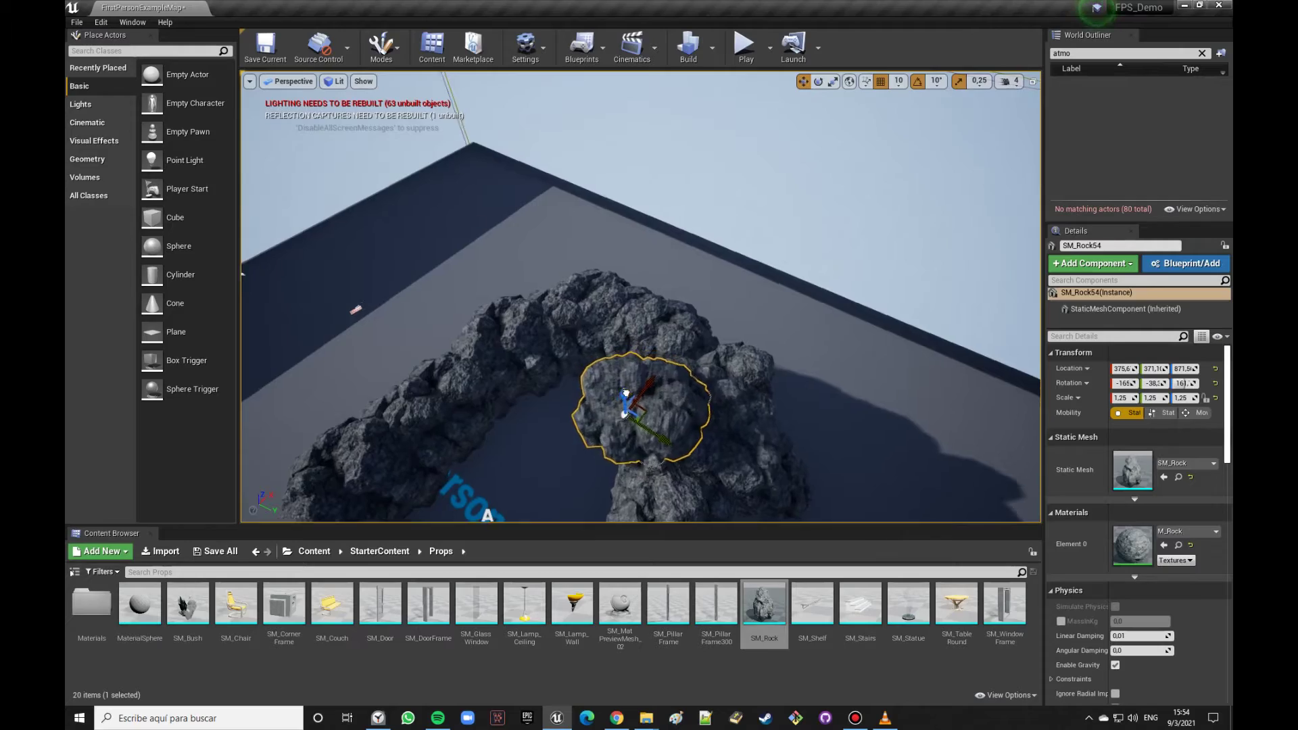
Step: Rotate SM_Rock54, tilting it by about 50 degrees
{"action": "right_click_drag", "start_coordinate": [641, 298], "coordinate": [641, 270]}
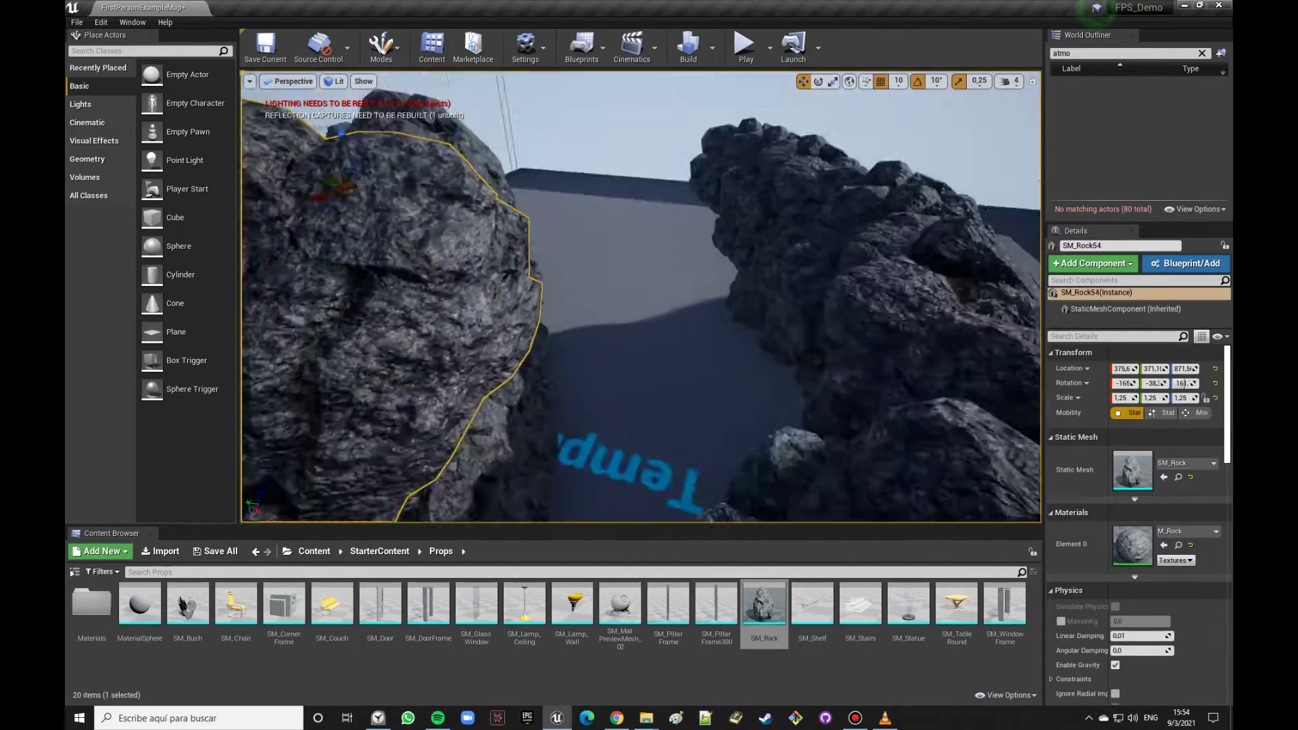
{"action": "right_click_drag", "start_coordinate": [487, 209], "coordinate": [487, 196]}
{"action": "key", "text": "e"}
{"action": "left_click_drag", "start_coordinate": [486, 160], "coordinate": [488, 160]}
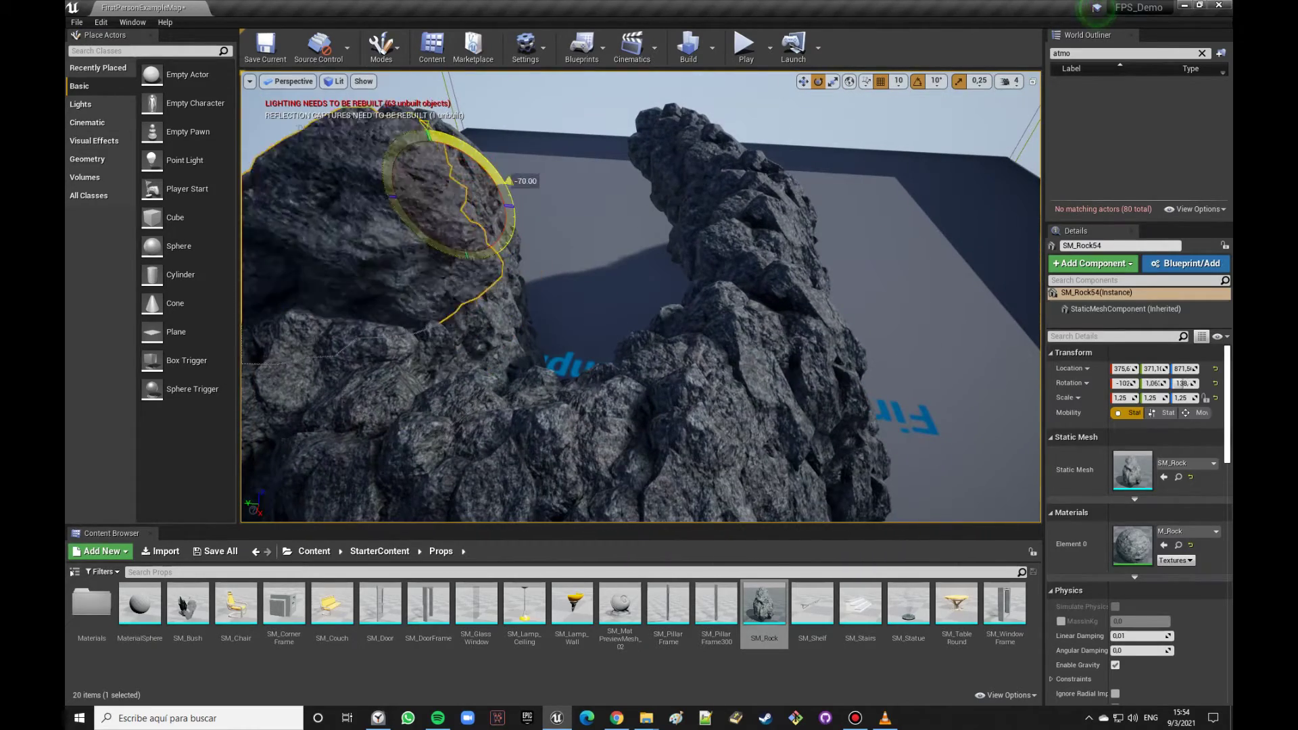
{"action": "right_click_drag", "start_coordinate": [488, 161], "coordinate": [490, 159]}
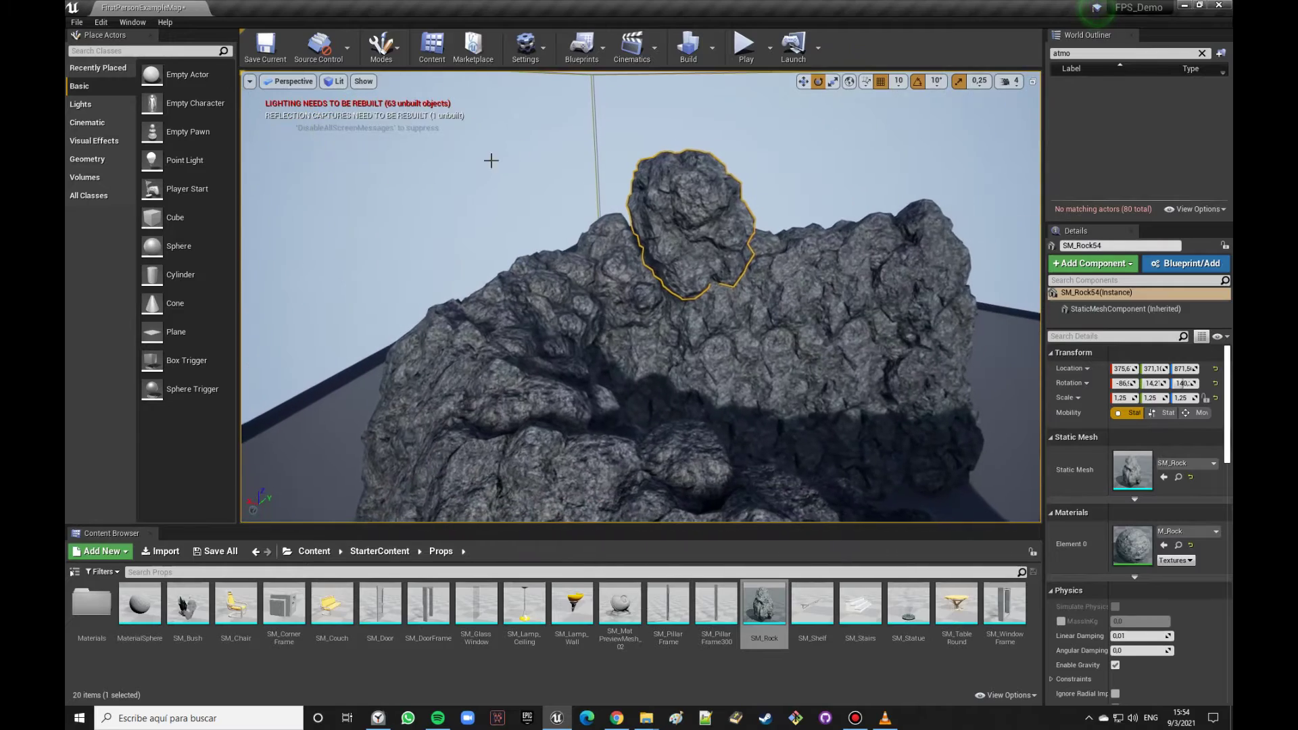
{"action": "left_click_drag", "start_coordinate": [766, 223], "coordinate": [737, 234]}
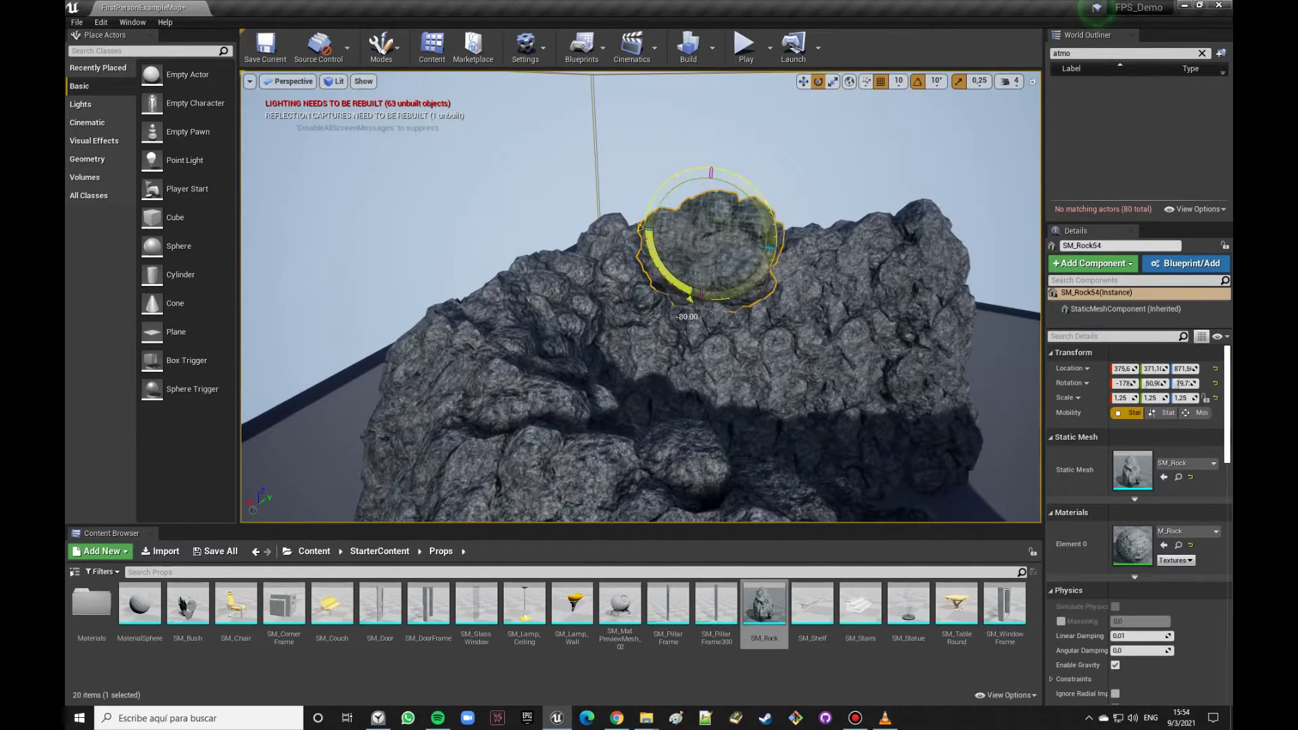
Step: Position the duplicated rock SM_Rock64 on the arch at X -14.36
{"action": "mouse_move", "coordinate": [820, 238]}
{"action": "right_mouse_down"}
{"action": "mouse_move", "coordinate": [752, 382]}
{"action": "mouse_move", "coordinate": [650, 349]}
{"action": "right_mouse_up"}
{"action": "left_click", "coordinate": [650, 350]}
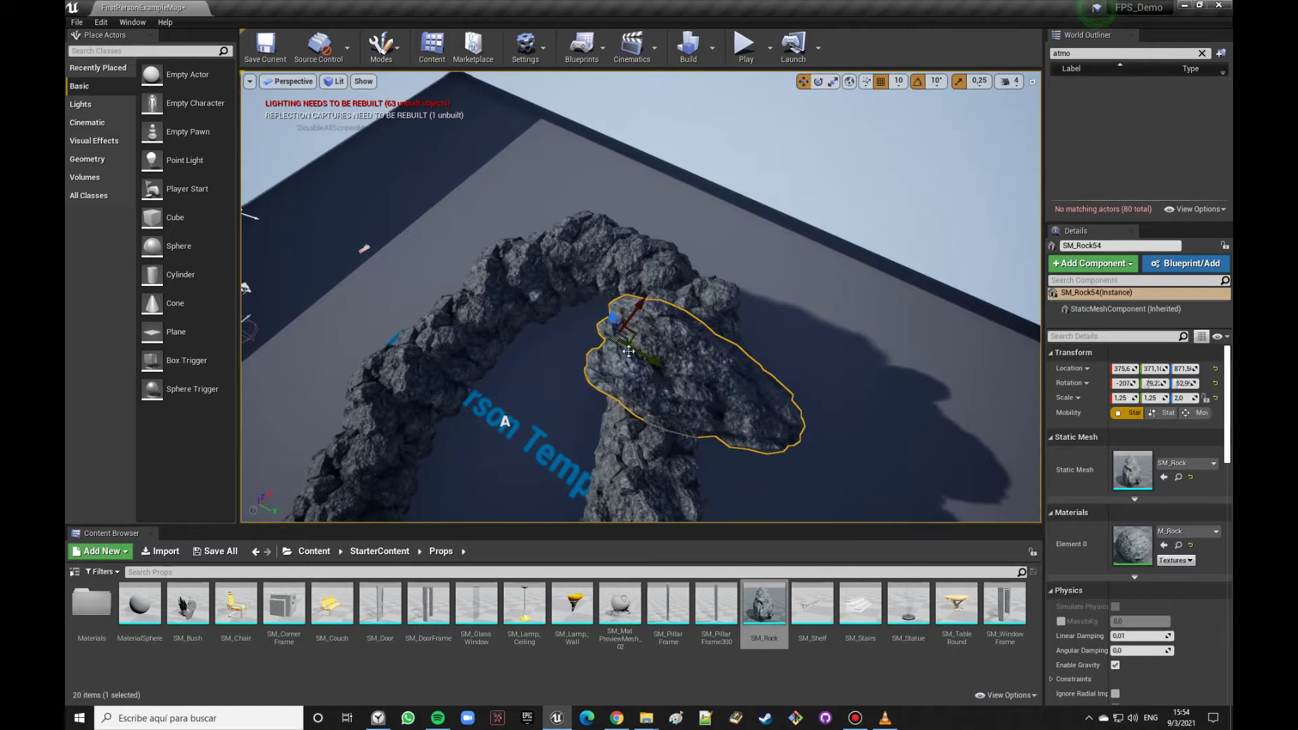
{"action": "left_click_drag", "start_coordinate": [628, 264], "coordinate": [629, 264], "text": "alt"}
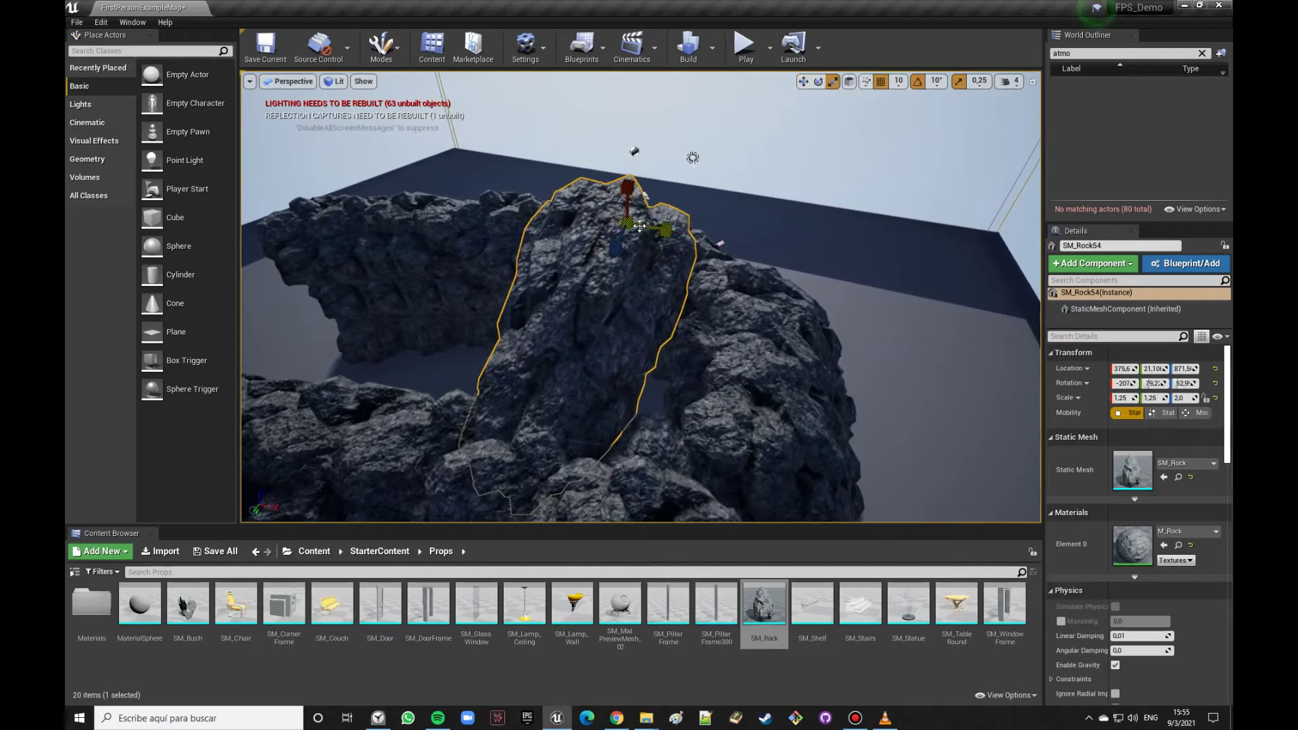
{"action": "left_click_drag", "start_coordinate": [693, 157], "coordinate": [692, 158], "text": "alt"}
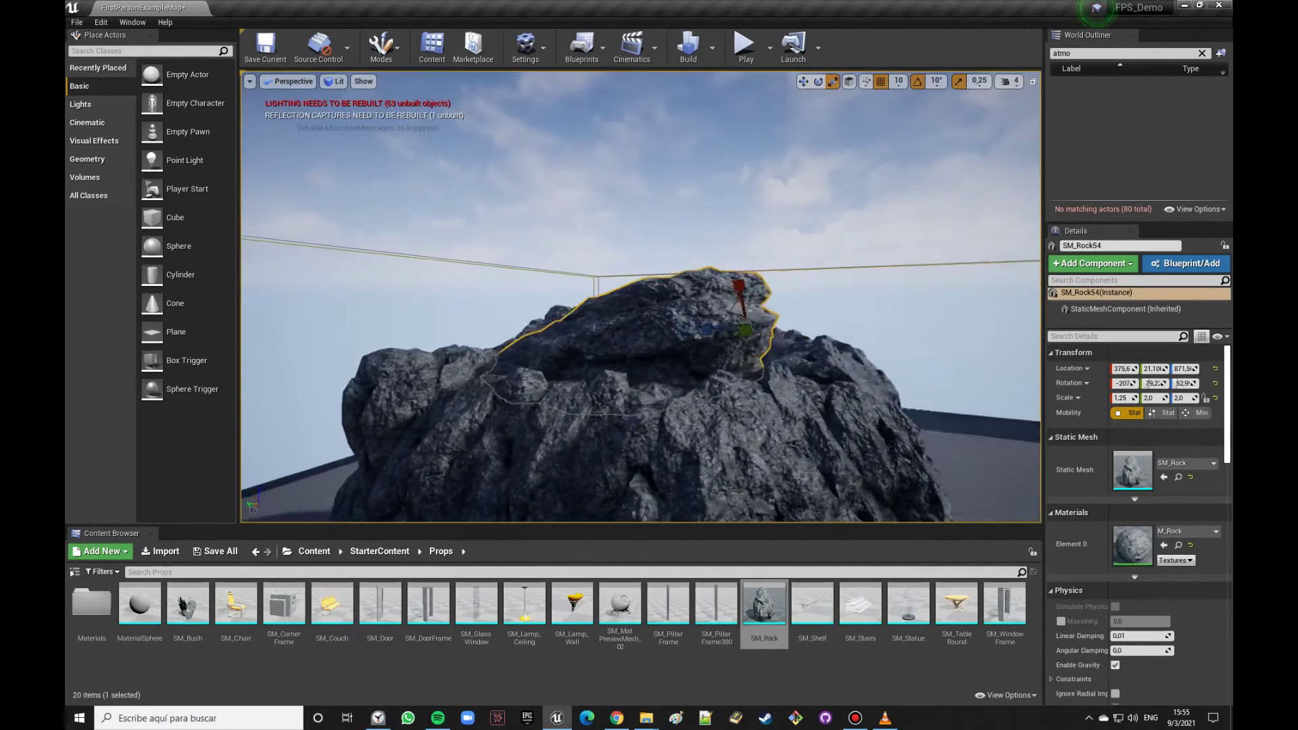
{"action": "left_click_drag", "start_coordinate": [435, 317], "coordinate": [632, 150], "text": "alt"}
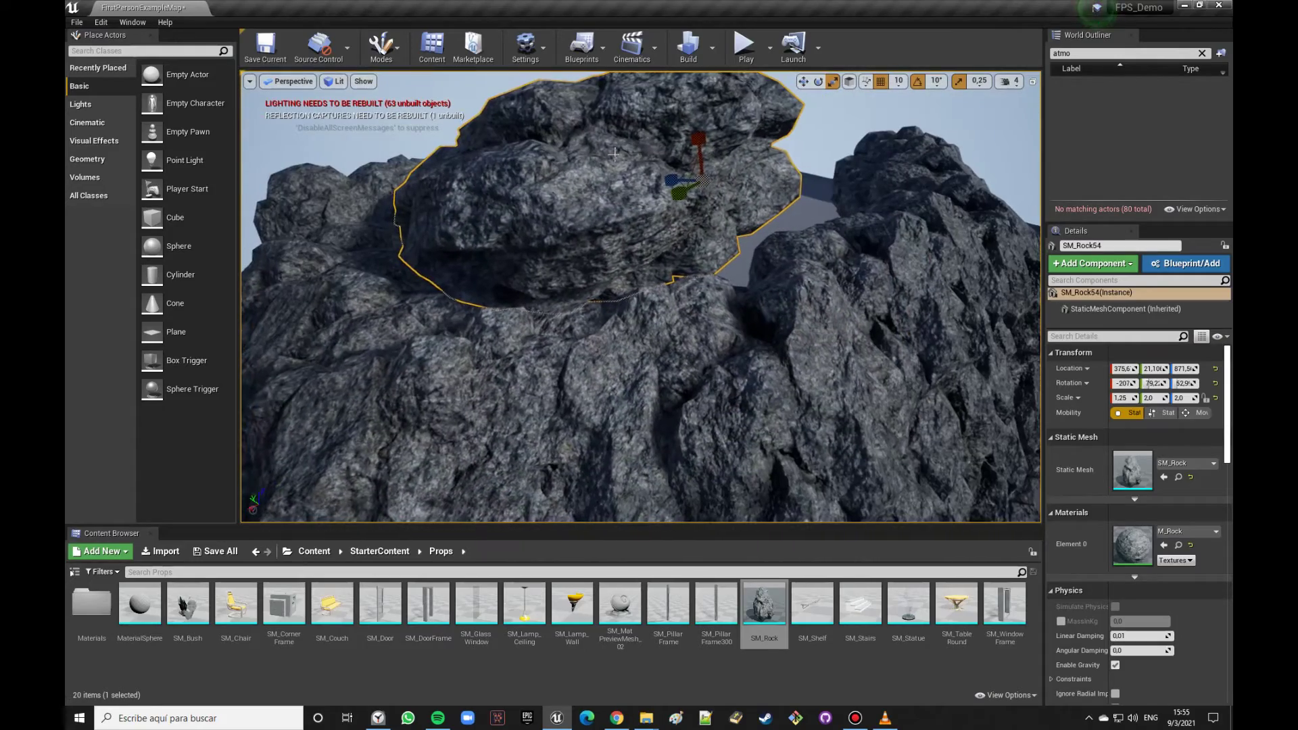
{"action": "mouse_move", "coordinate": [713, 176]}
{"action": "left_mouse_down", "text": "alt"}
{"action": "mouse_move", "coordinate": [555, 383]}
{"action": "mouse_move", "coordinate": [693, 174]}
{"action": "left_mouse_up", "text": "alt"}
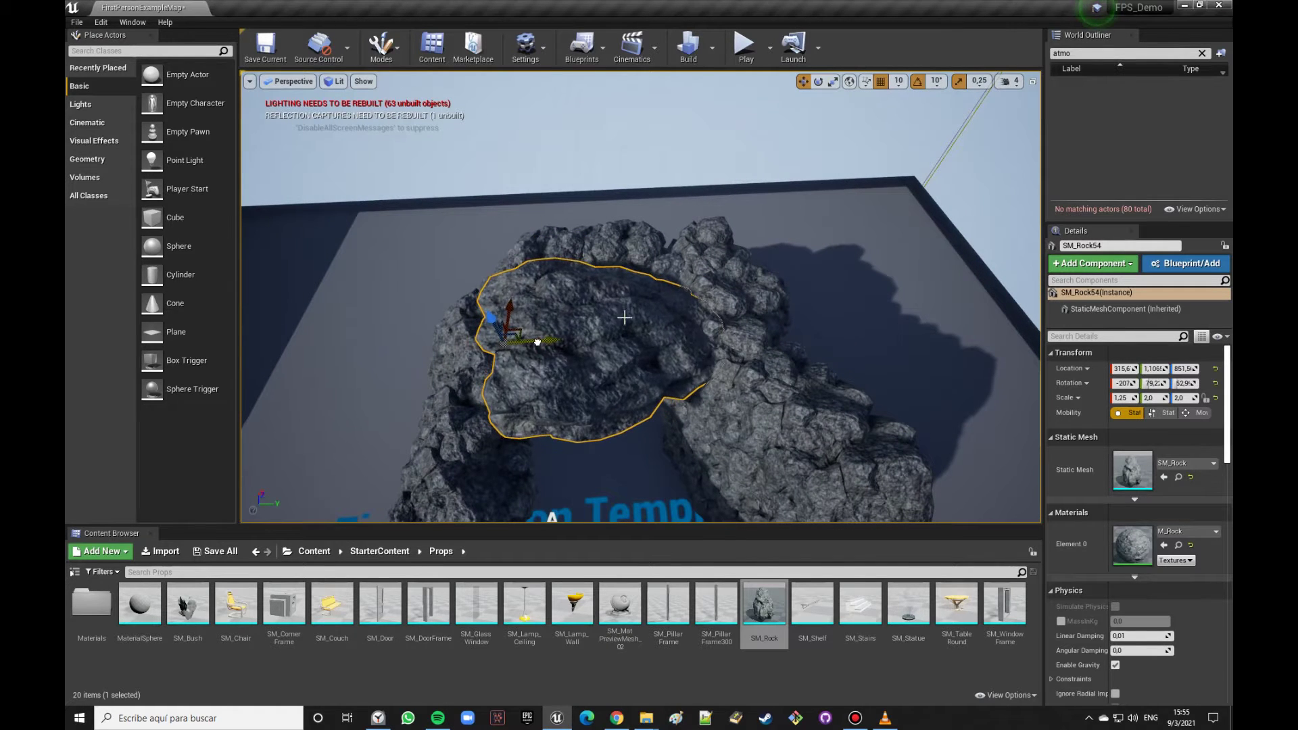
Step: Orbit around the rock ring to check SM_Rock64's placement from above
{"action": "mouse_move", "coordinate": [693, 174]}
{"action": "left_mouse_down", "text": "alt"}
{"action": "mouse_move", "coordinate": [717, 102]}
{"action": "mouse_move", "coordinate": [676, 270]}
{"action": "left_mouse_up", "text": "alt"}
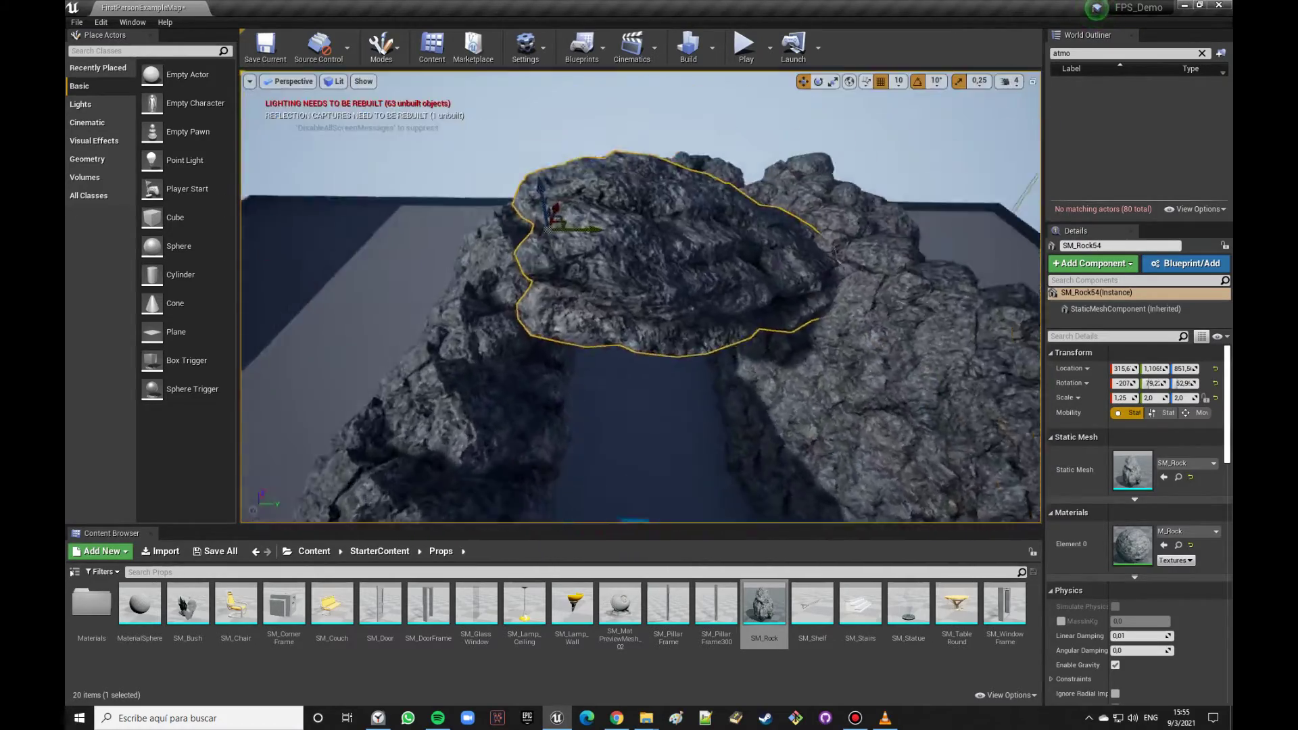
{"action": "left_click_drag", "start_coordinate": [676, 270], "coordinate": [676, 223], "text": "alt"}
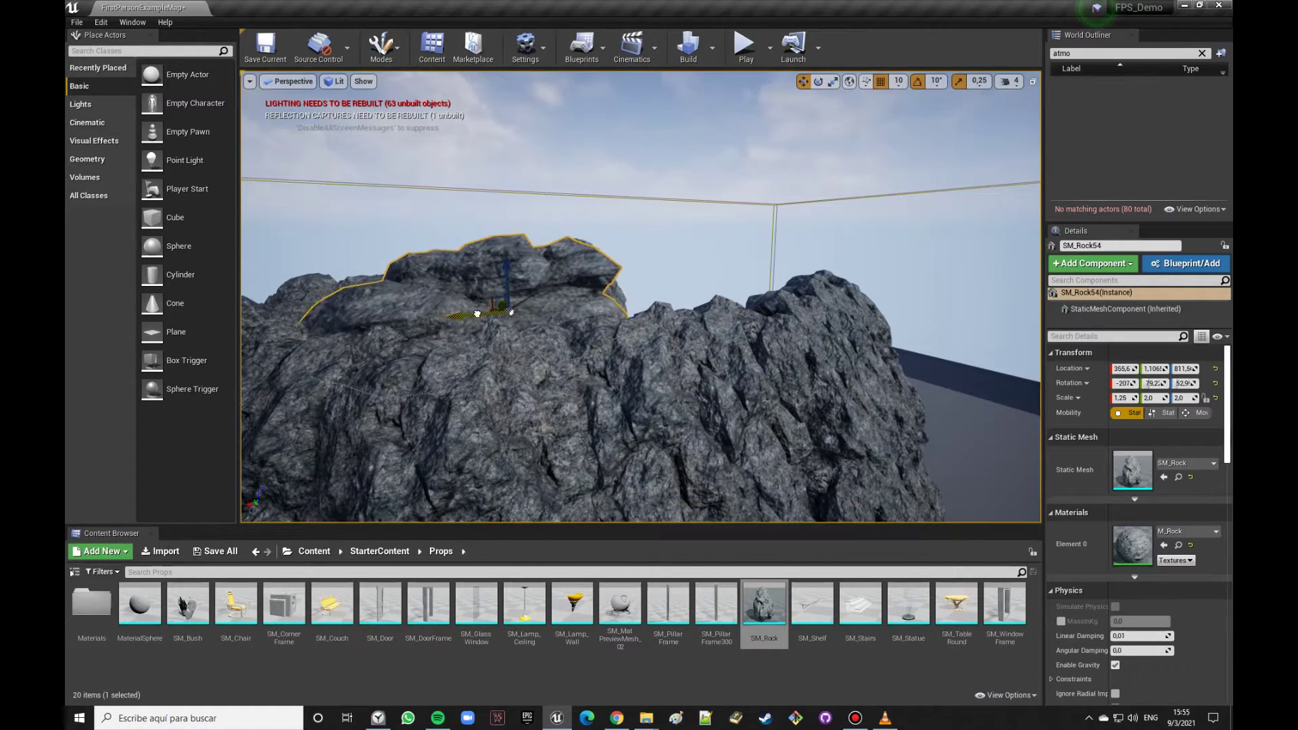
{"action": "left_click_drag", "start_coordinate": [443, 326], "coordinate": [474, 291], "text": "alt"}
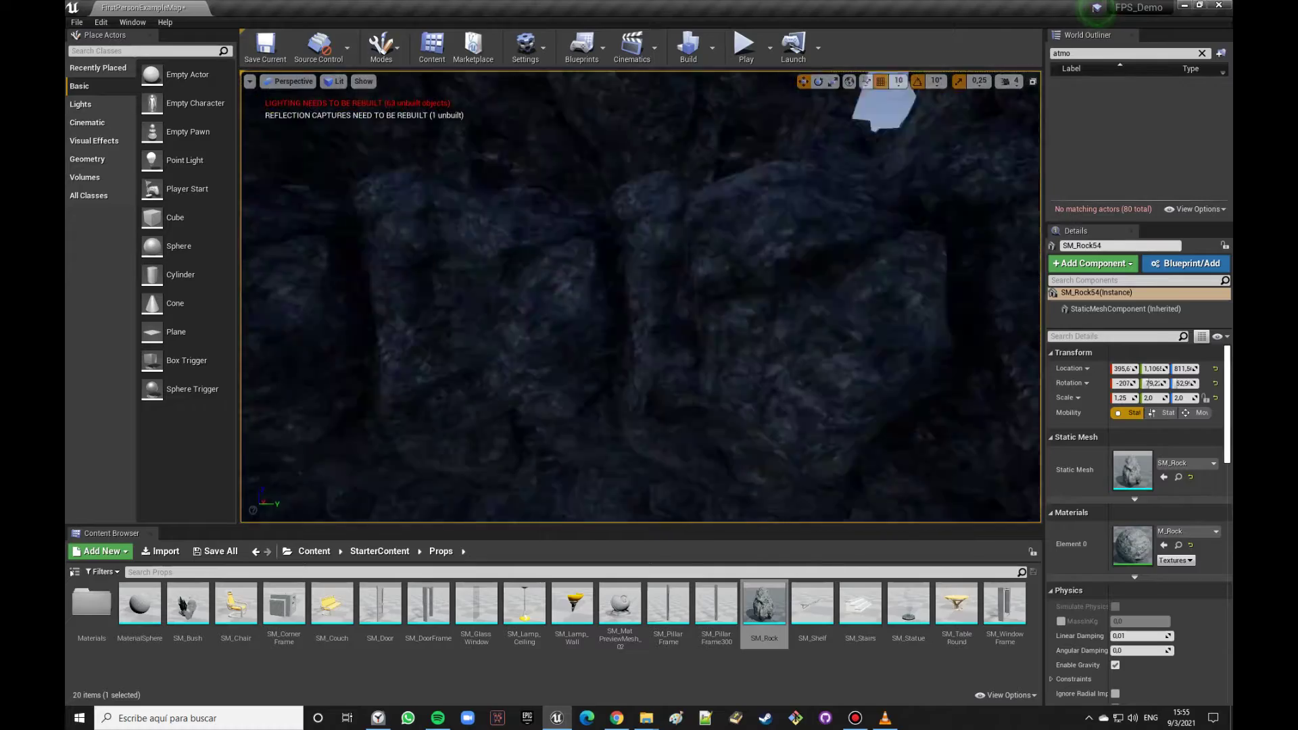
{"action": "mouse_move", "coordinate": [676, 236]}
{"action": "left_mouse_down", "text": "alt"}
{"action": "mouse_move", "coordinate": [698, 215]}
{"action": "mouse_move", "coordinate": [561, 263]}
{"action": "mouse_move", "coordinate": [368, 301]}
{"action": "left_mouse_up", "text": "alt"}
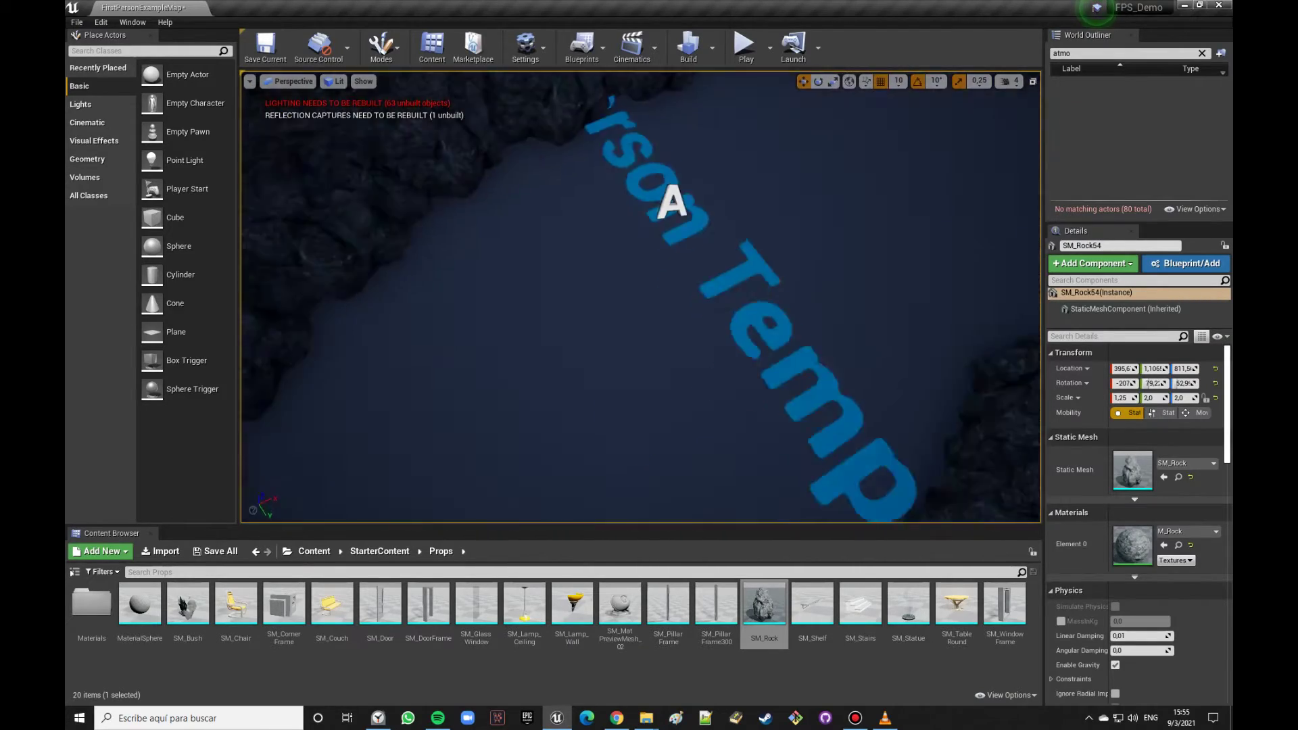
{"action": "mouse_move", "coordinate": [368, 301]}
{"action": "left_mouse_down", "text": "alt"}
{"action": "mouse_move", "coordinate": [406, 284]}
{"action": "mouse_move", "coordinate": [592, 317]}
{"action": "left_mouse_up", "text": "alt"}
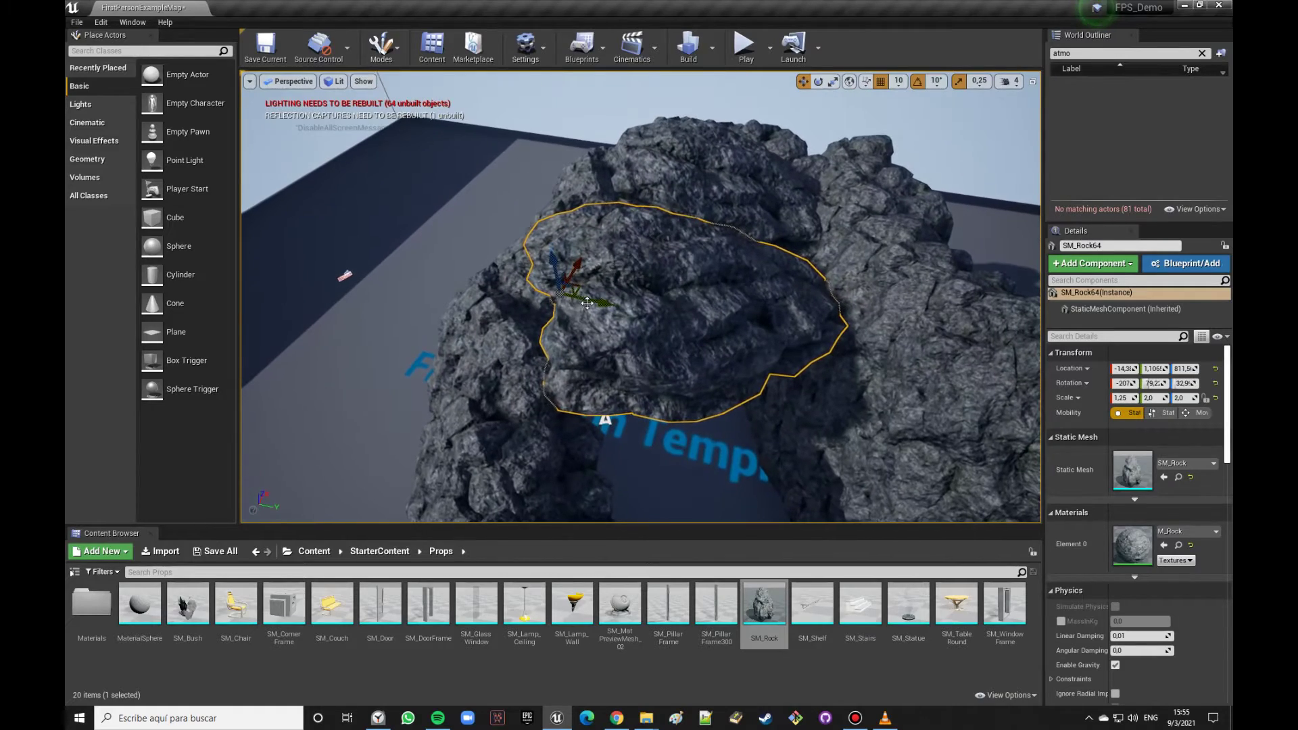
Step: Select SM_Rock64 on the arch and duplicate it as SM_Rock65
{"action": "right_click_drag", "start_coordinate": [621, 303], "coordinate": [608, 291]}
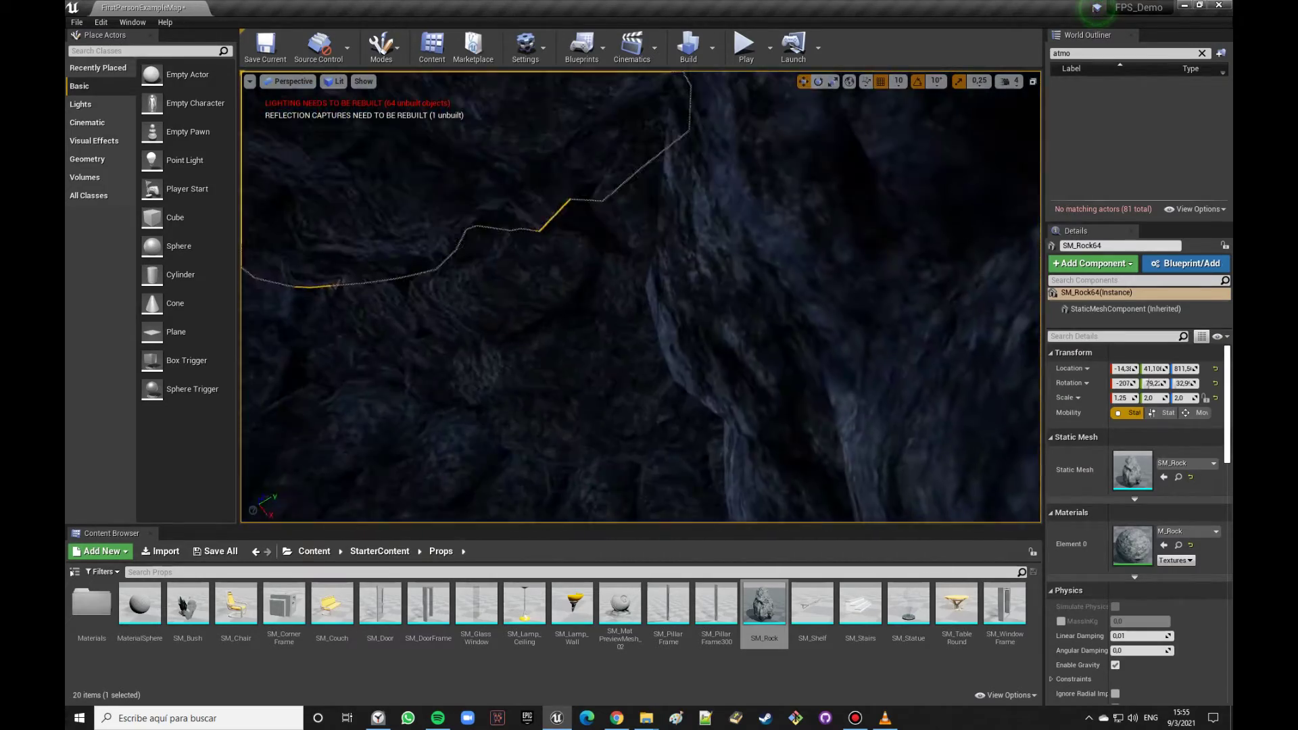
{"action": "right_click_drag", "start_coordinate": [608, 291], "coordinate": [495, 408]}
{"action": "key", "text": "Escape"}
{"action": "right_click_drag", "start_coordinate": [588, 368], "coordinate": [588, 368]}
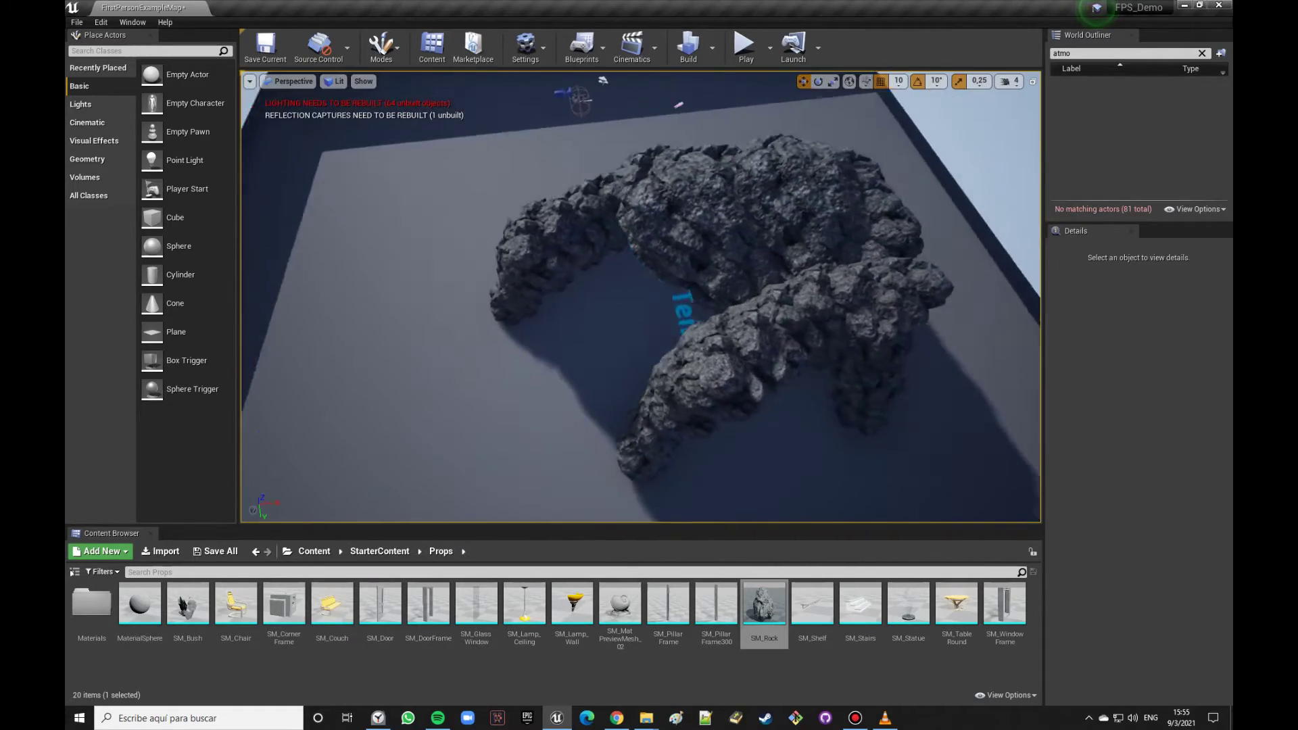
{"action": "right_click_drag", "start_coordinate": [613, 271], "coordinate": [613, 271]}
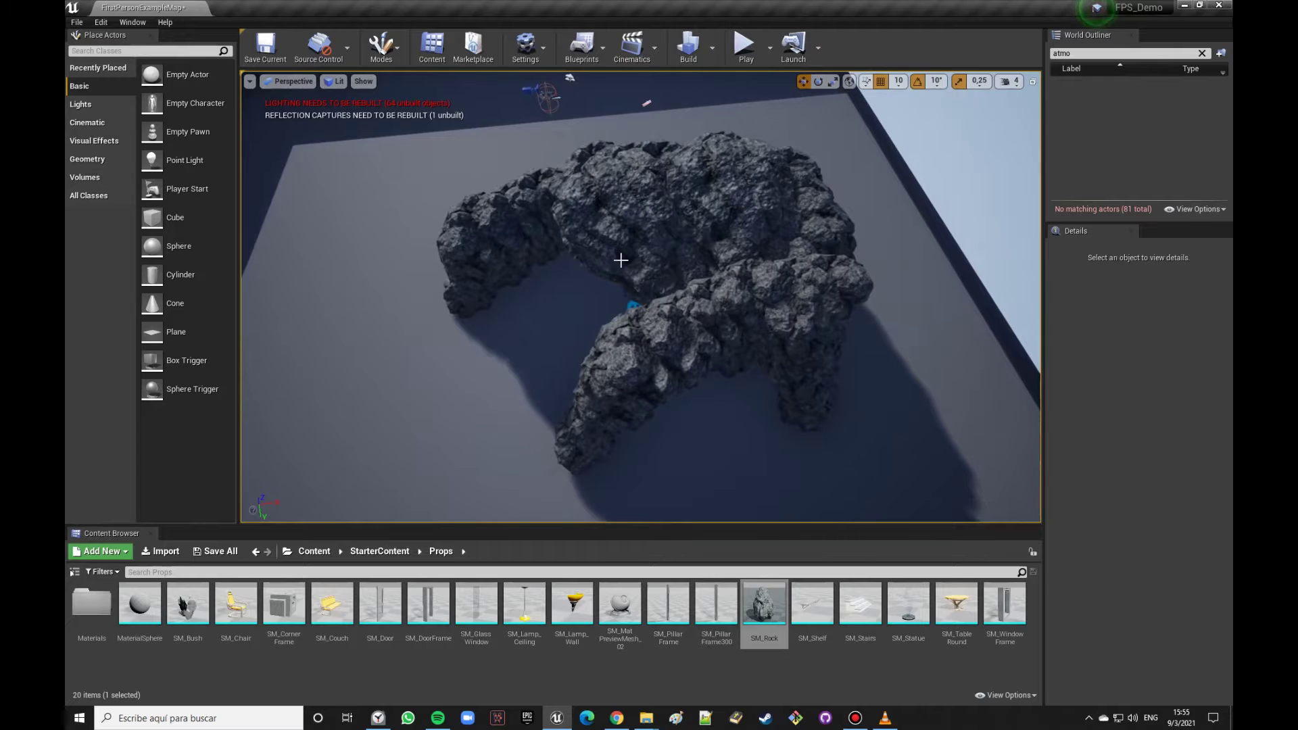
{"action": "left_click", "coordinate": [661, 238]}
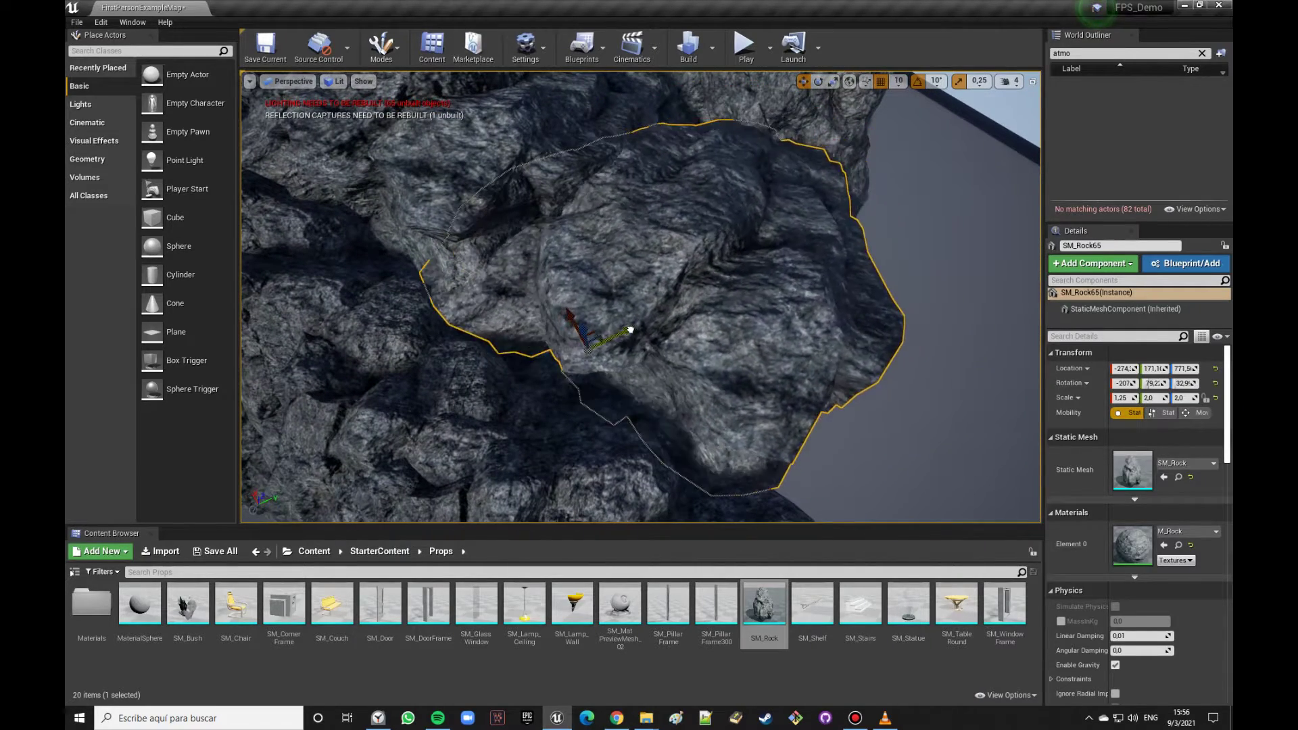
Step: Fly the view through SM_Rock65 with W and S to inspect it
{"action": "key", "text": "w"}
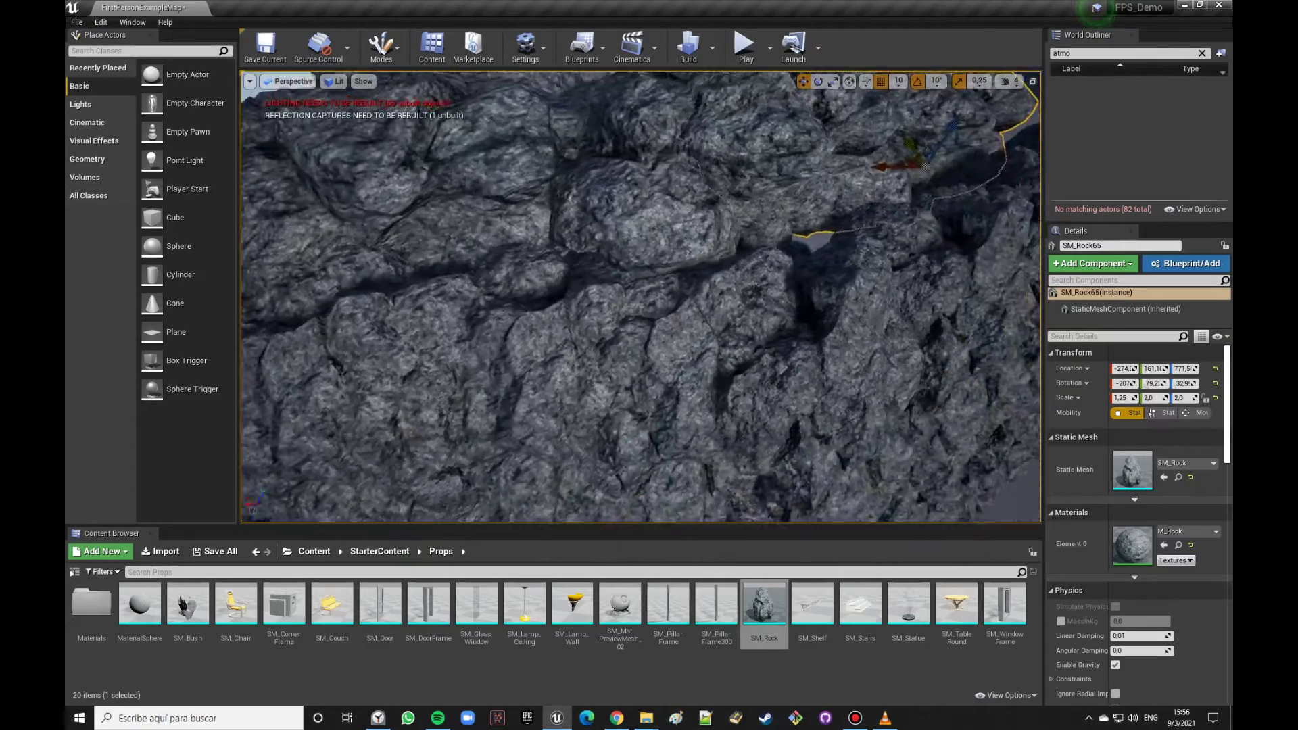
{"action": "key", "text": "w"}
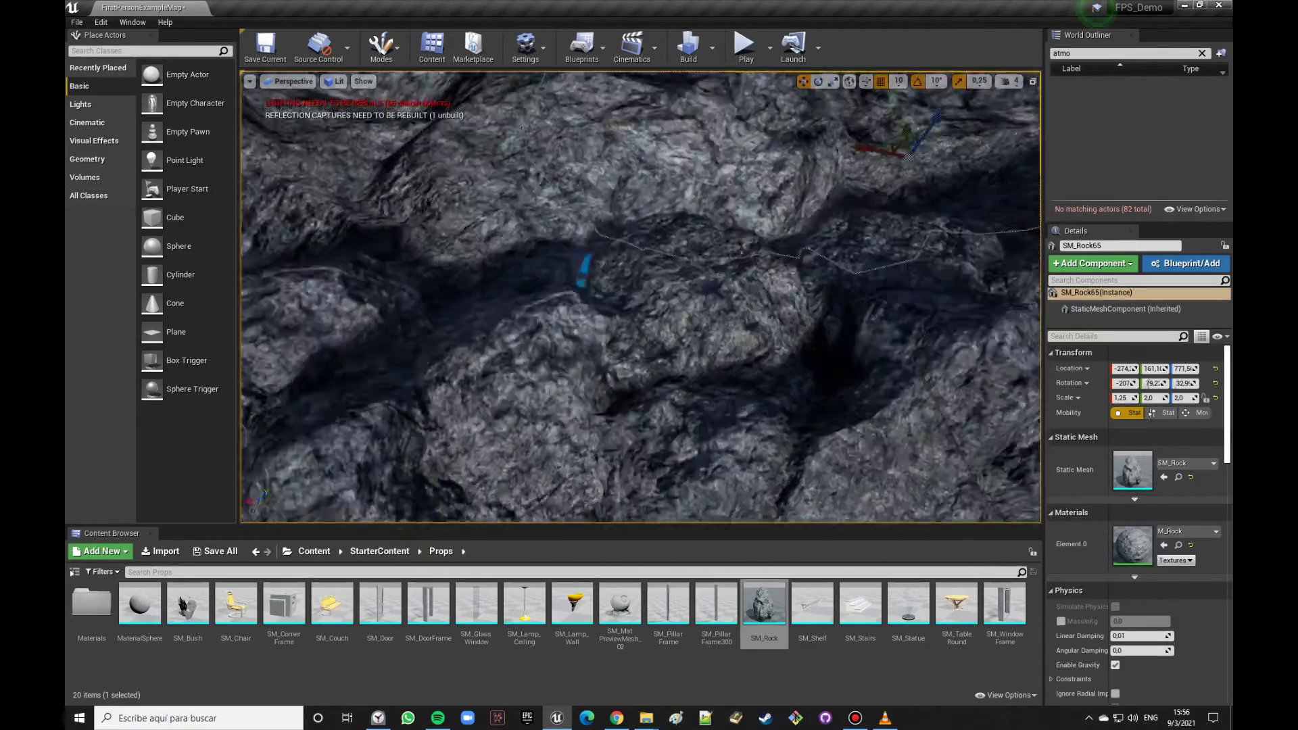
{"action": "key", "text": "w"}
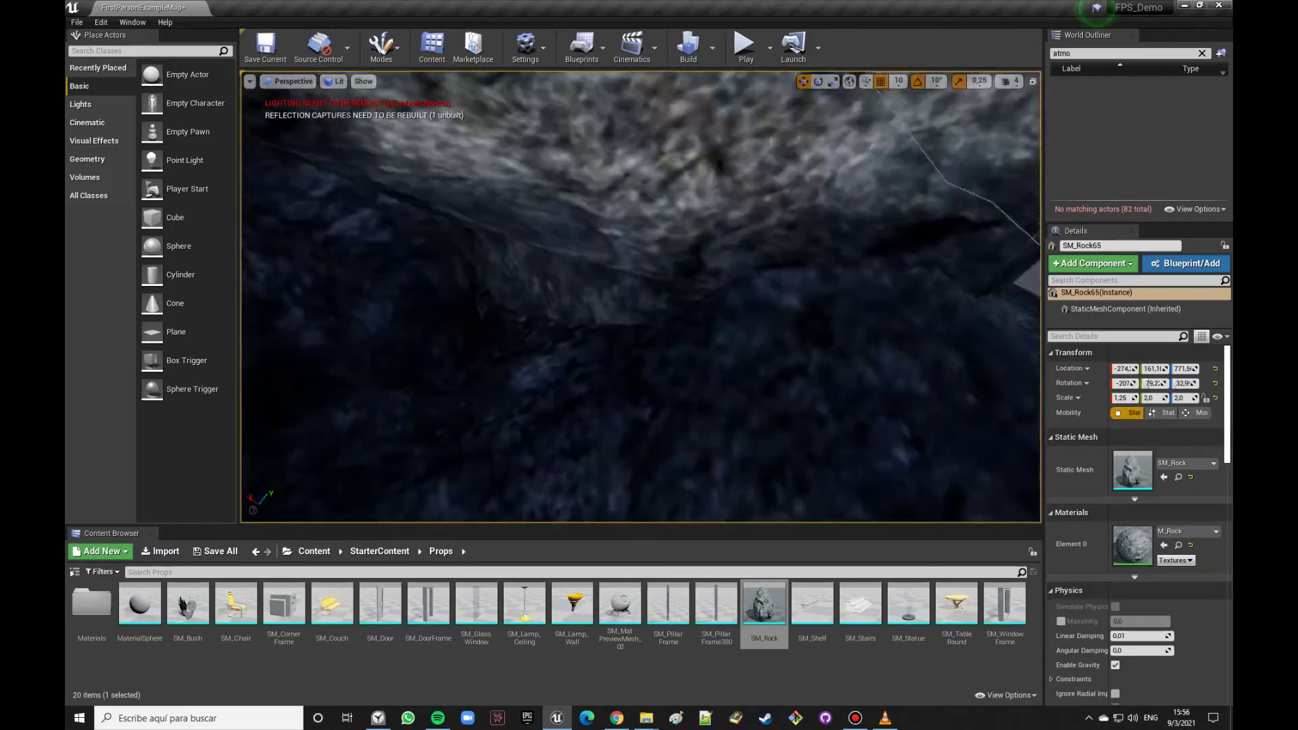
{"action": "key", "text": "s"}
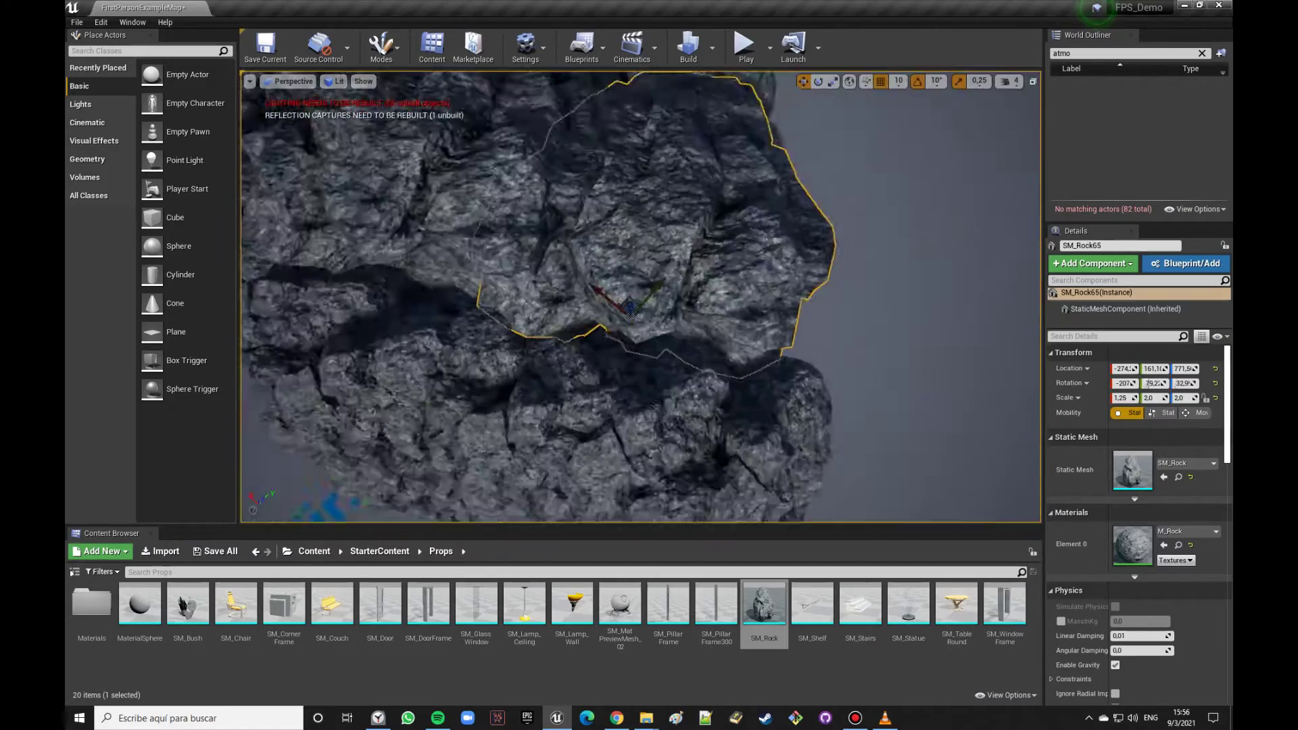
{"action": "key", "text": "Escape"}
{"action": "key", "text": "w"}
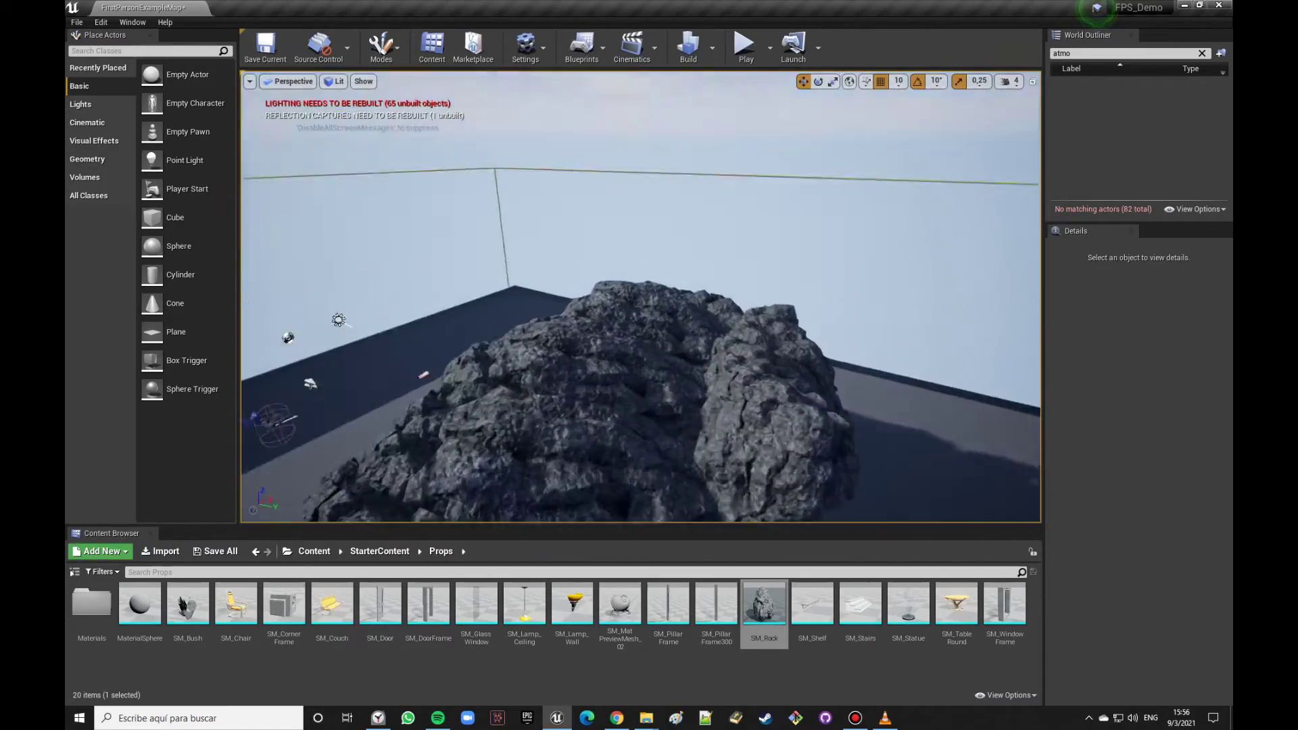
Step: Fly into the cave cavity and rebuild the level lighting
{"action": "key", "text": "s"}
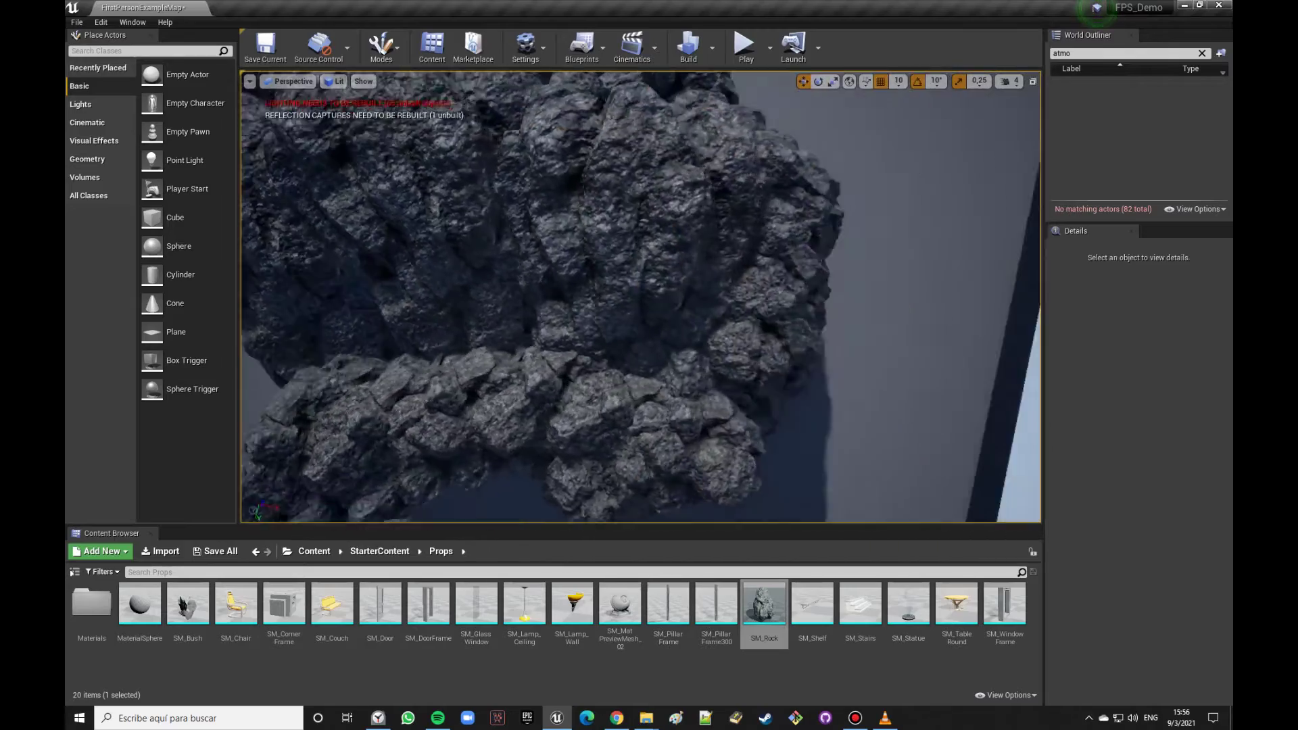
{"action": "key", "text": "w"}
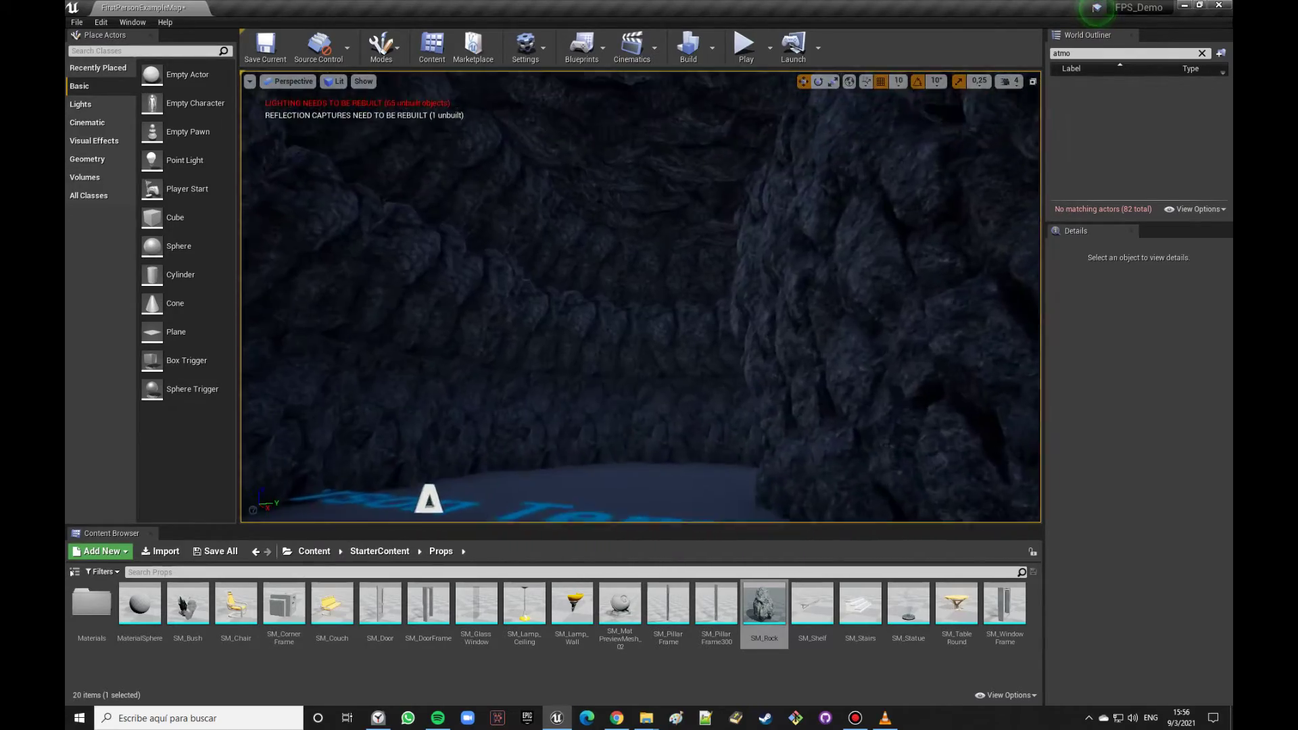
{"action": "key", "text": "w"}
{"action": "left_click", "coordinate": [688, 46]}
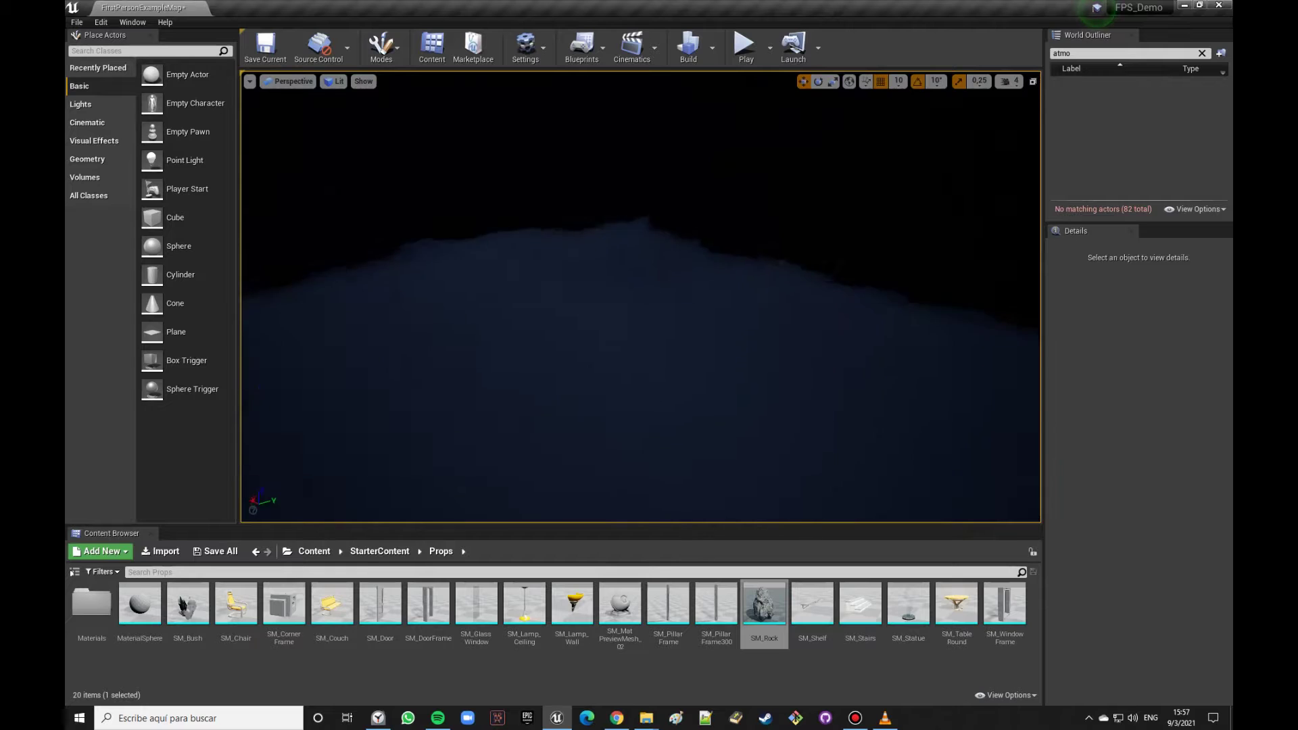
Step: Review the shaded cave from inside, then from above the arch
{"action": "right_click_drag", "start_coordinate": [672, 130], "coordinate": [884, 376]}
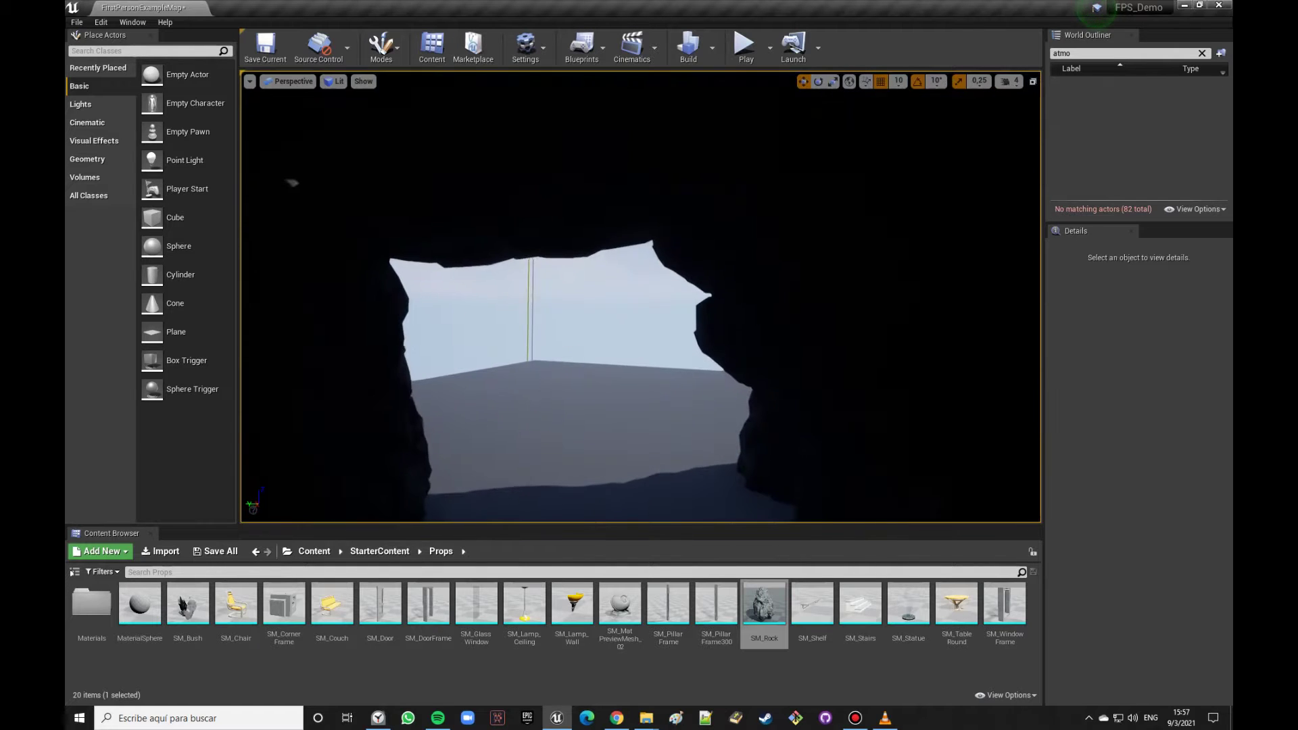
{"action": "right_click_drag", "start_coordinate": [640, 297], "coordinate": [743, 338]}
{"action": "mouse_move", "coordinate": [672, 377]}
{"action": "right_mouse_down"}
{"action": "mouse_move", "coordinate": [609, 365]}
{"action": "mouse_move", "coordinate": [674, 322]}
{"action": "mouse_move", "coordinate": [527, 76]}
{"action": "mouse_move", "coordinate": [534, 129]}
{"action": "mouse_move", "coordinate": [529, 118]}
{"action": "right_mouse_up"}
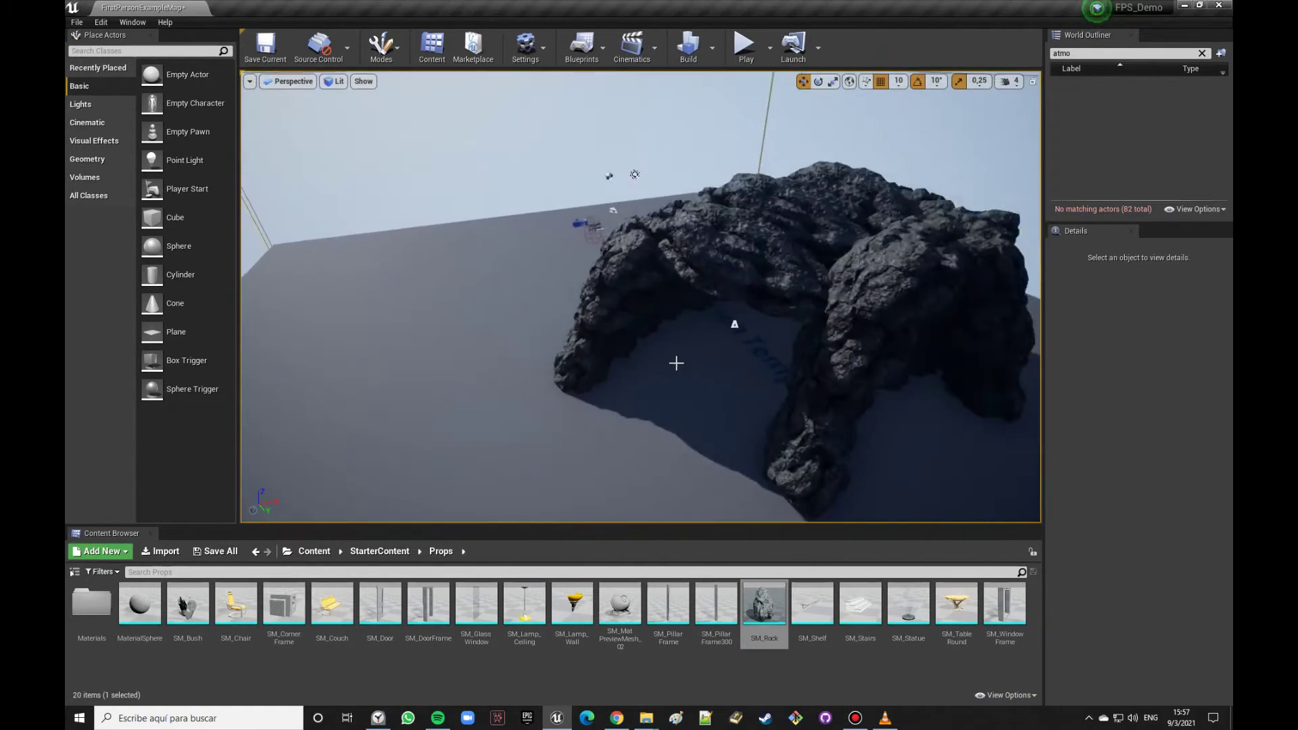
{"action": "right_click_drag", "start_coordinate": [528, 119], "coordinate": [715, 284]}
{"action": "left_click", "coordinate": [720, 240]}
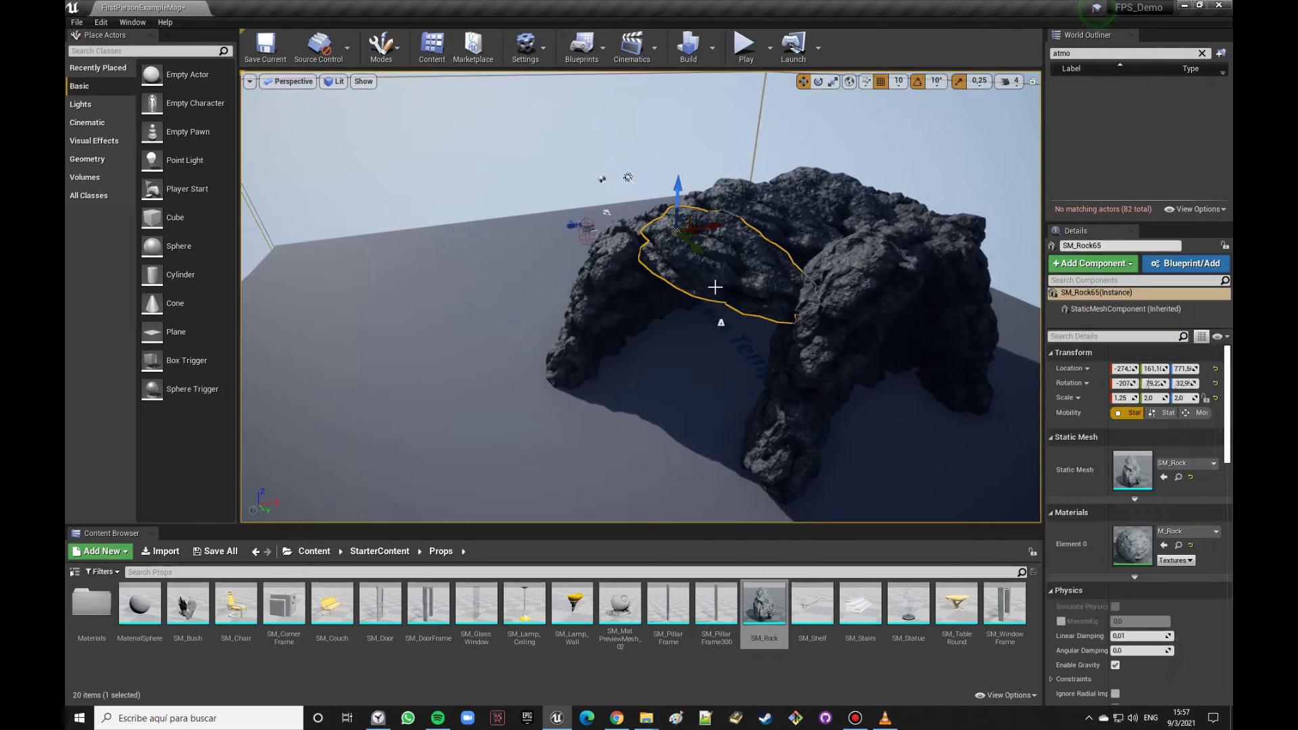
{"action": "left_click_drag", "start_coordinate": [708, 229], "coordinate": [622, 261], "text": "alt"}
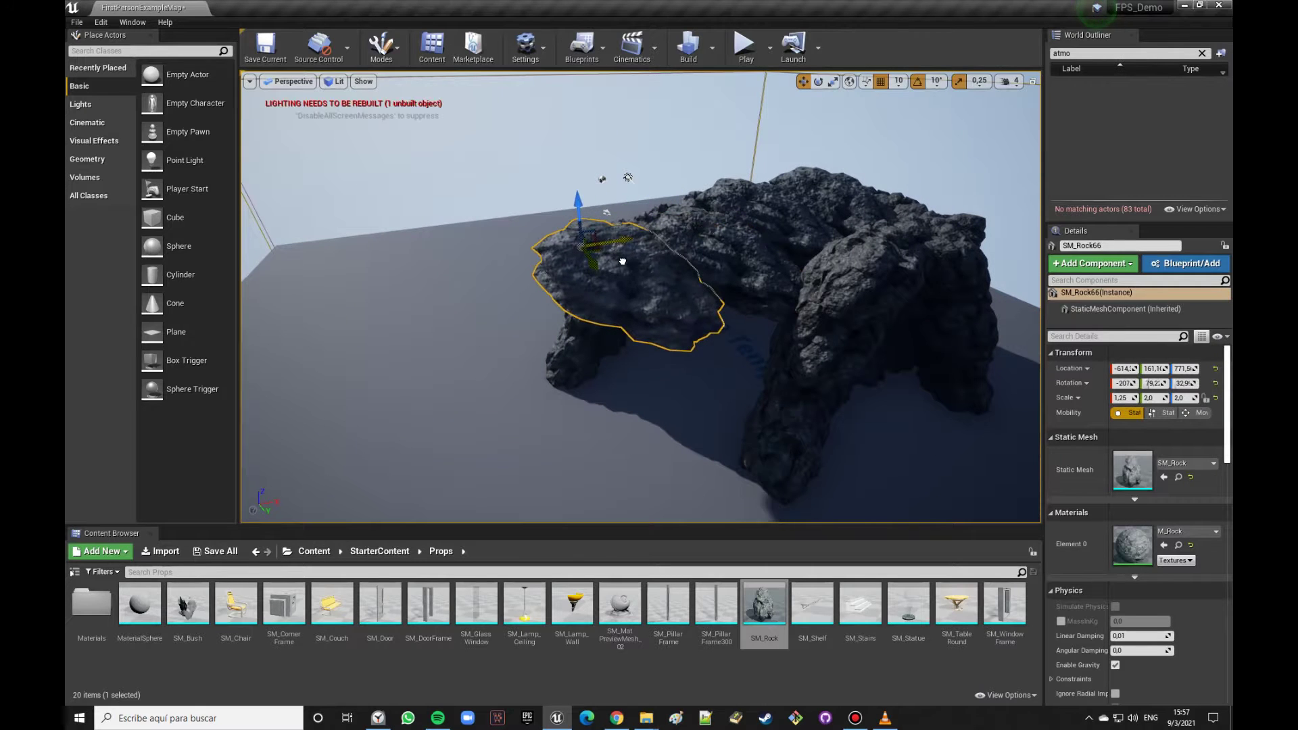
{"action": "left_click_drag", "start_coordinate": [585, 247], "coordinate": [593, 245]}
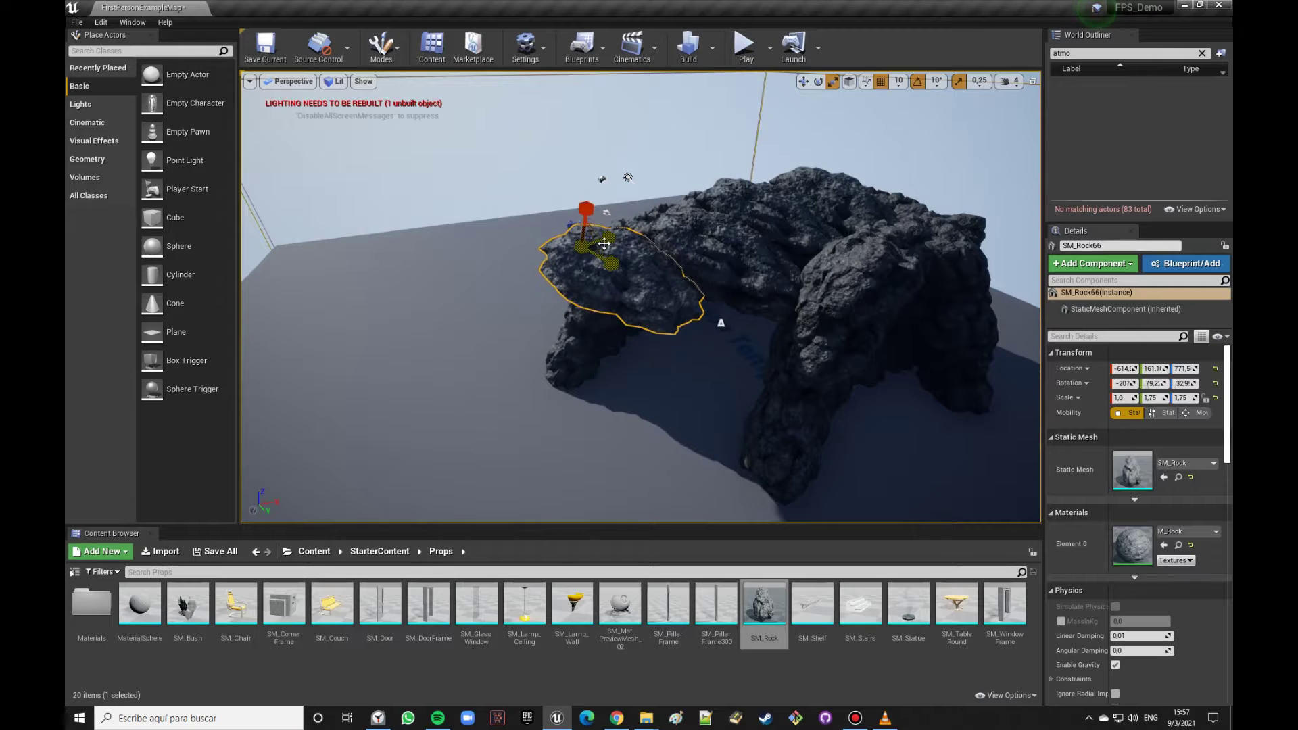
{"action": "key", "text": "ctrl+z"}
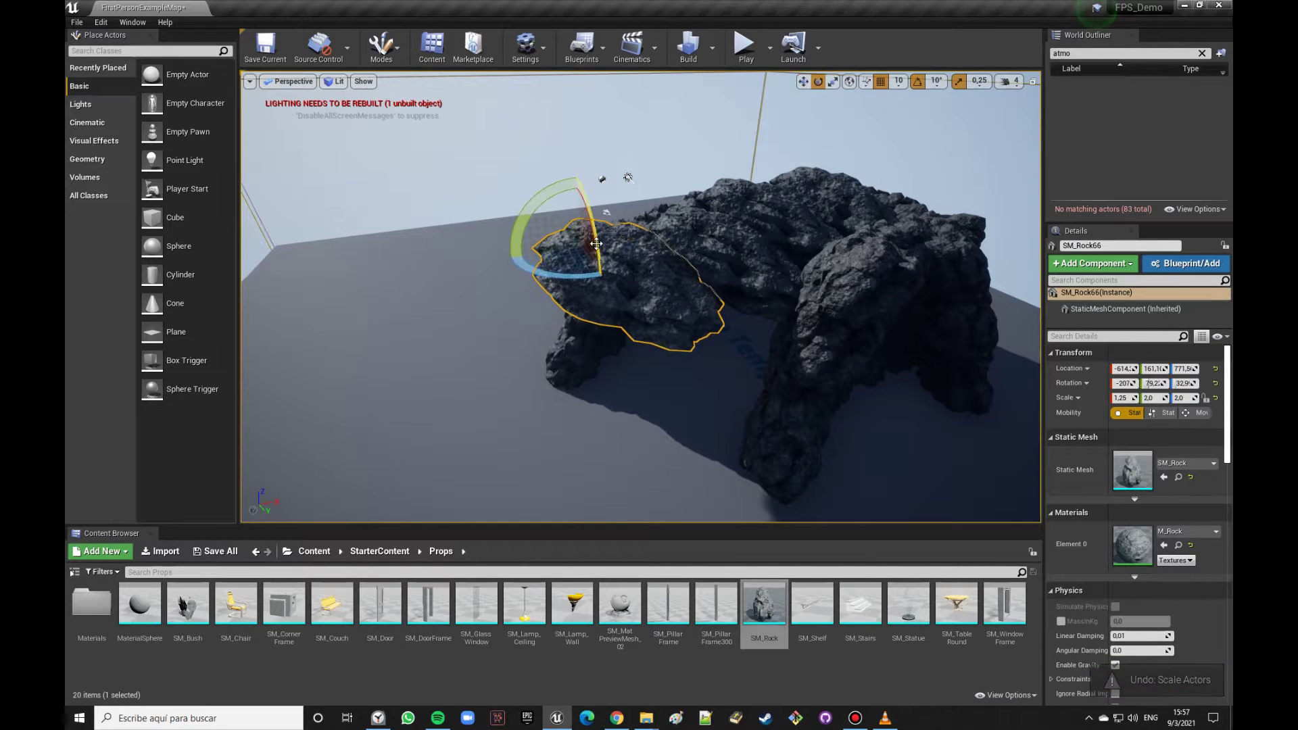
{"action": "left_click_drag", "start_coordinate": [596, 244], "coordinate": [596, 244]}
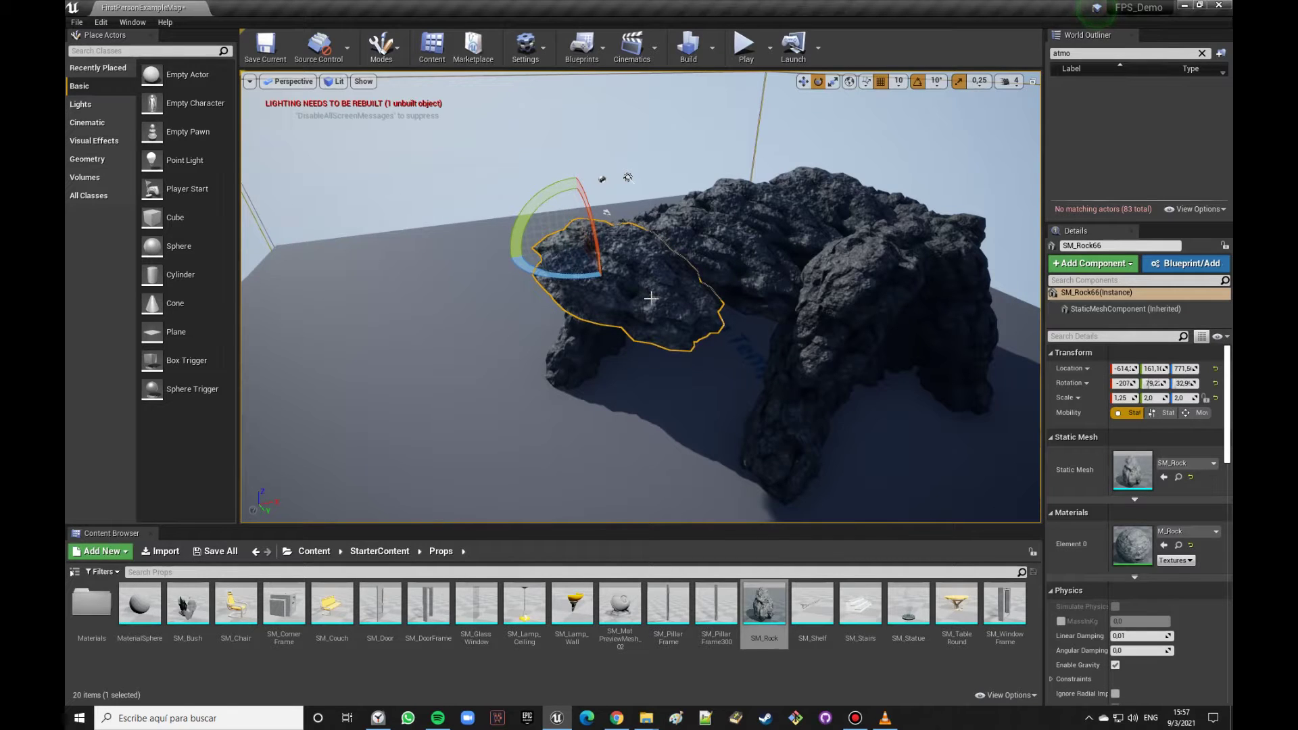
{"action": "left_click_drag", "start_coordinate": [593, 263], "coordinate": [669, 271]}
{"action": "mouse_move", "coordinate": [669, 270]}
{"action": "right_mouse_down"}
{"action": "mouse_move", "coordinate": [820, 301]}
{"action": "mouse_move", "coordinate": [669, 265]}
{"action": "right_mouse_up"}
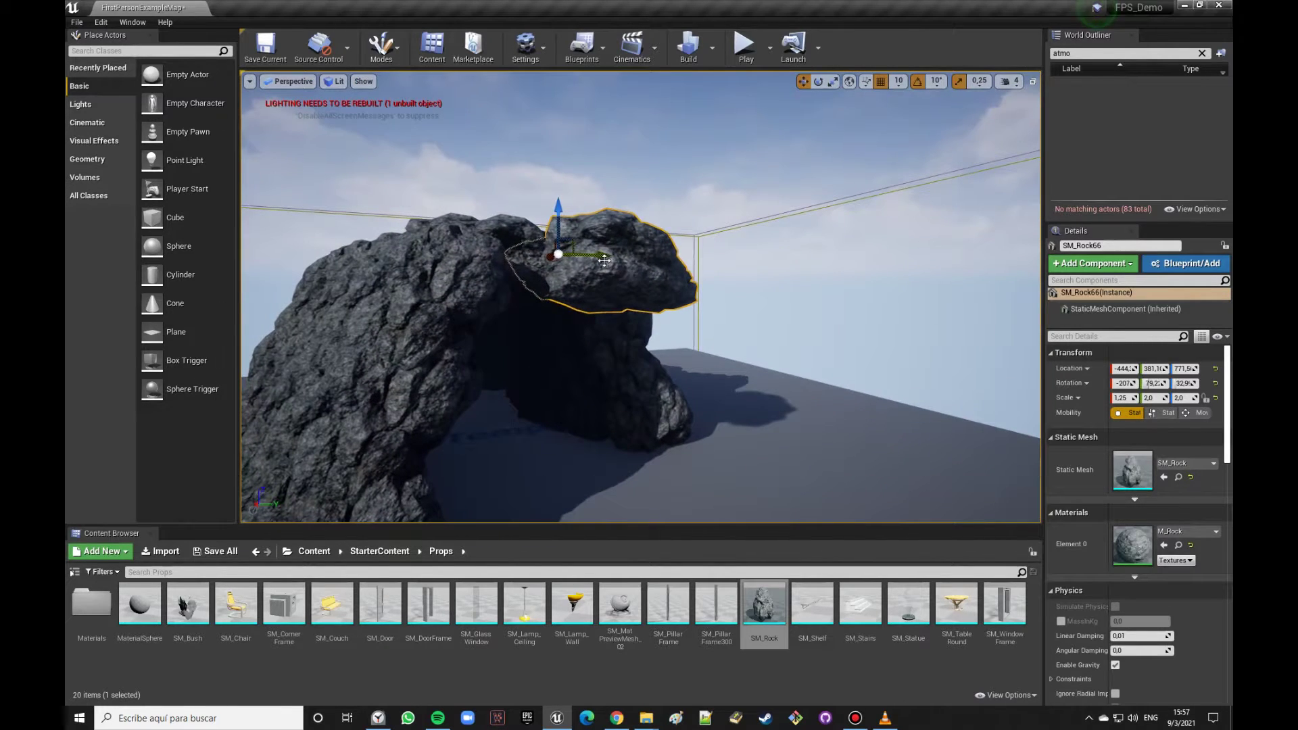
{"action": "left_click_drag", "start_coordinate": [603, 260], "coordinate": [546, 271]}
{"action": "right_click_drag", "start_coordinate": [546, 270], "coordinate": [676, 257]}
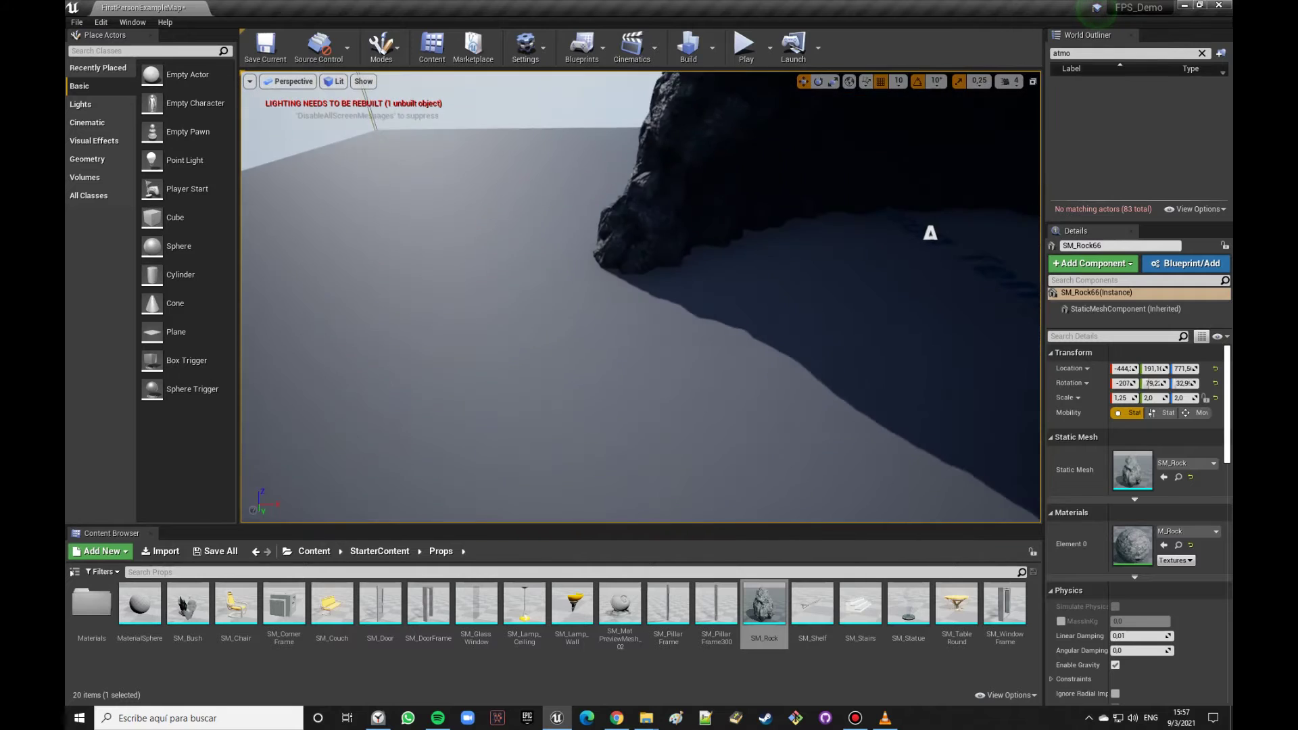
{"action": "right_click_drag", "start_coordinate": [930, 233], "coordinate": [663, 426]}
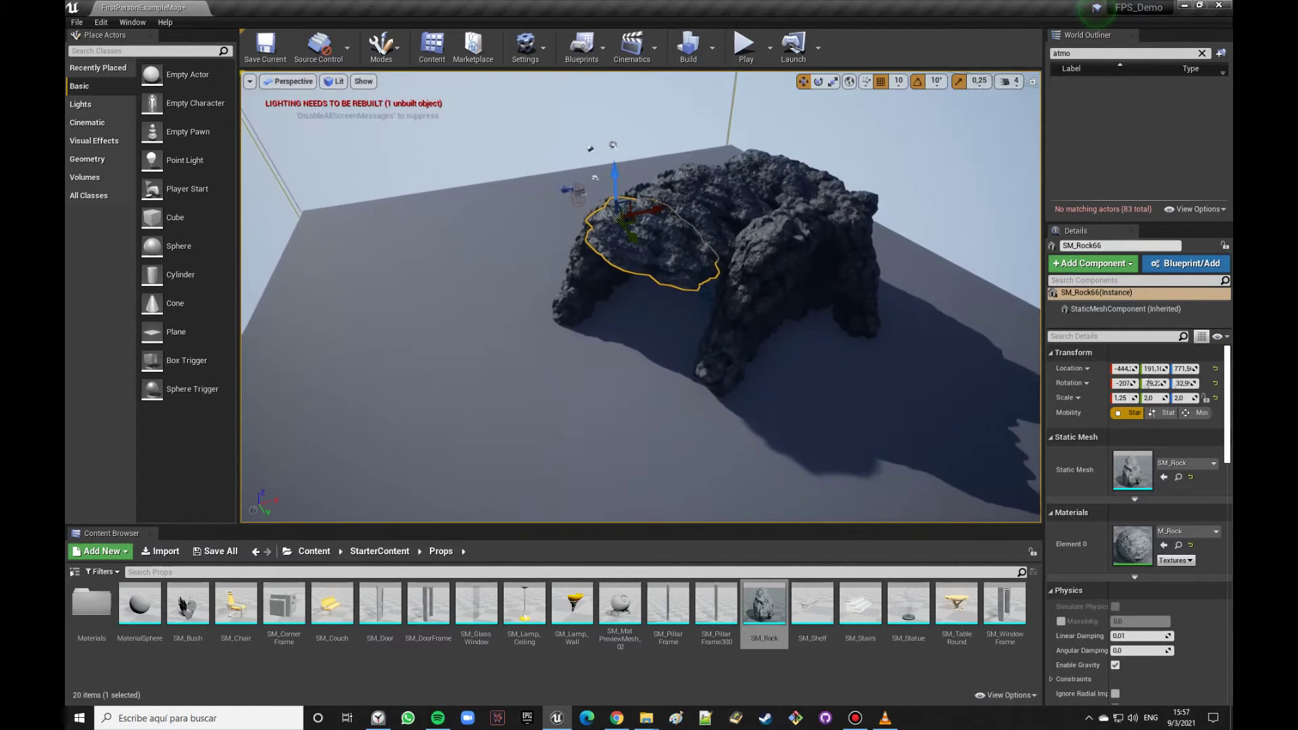
{"action": "right_click_drag", "start_coordinate": [686, 254], "coordinate": [762, 353]}
{"action": "key", "text": "Delete"}
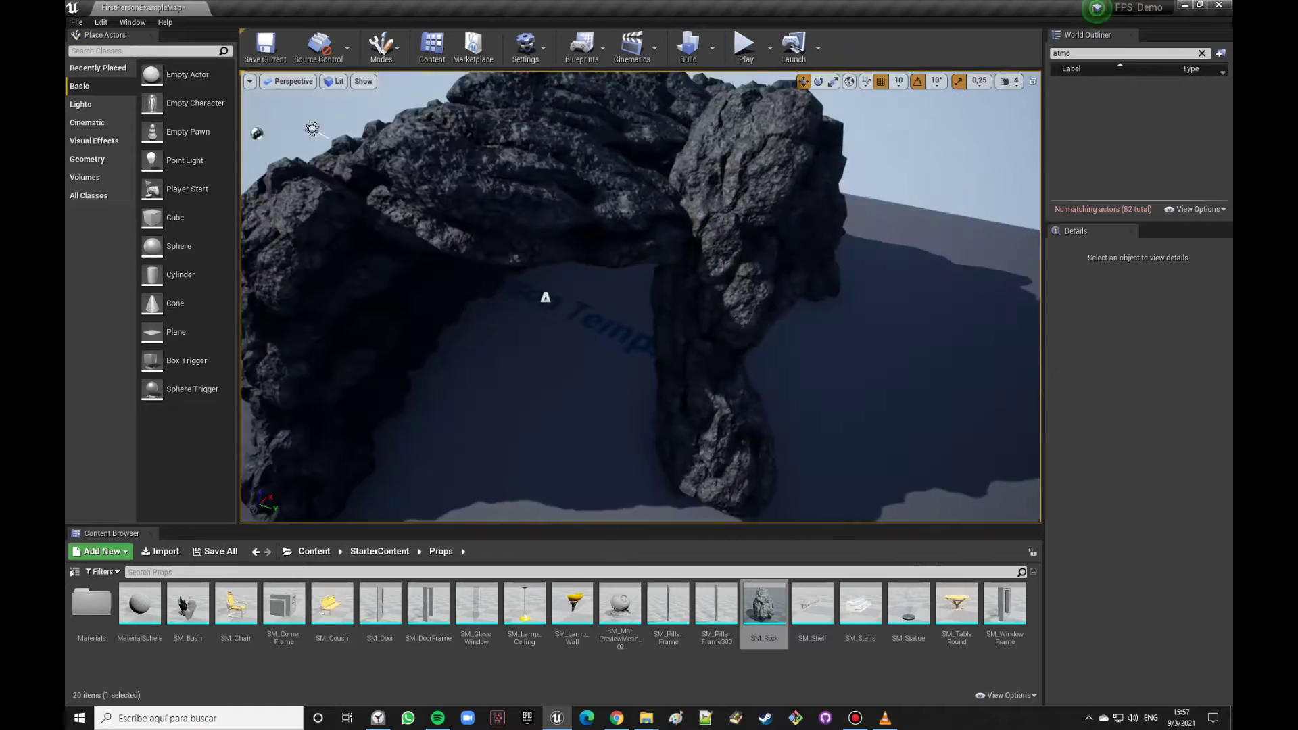
{"action": "right_click_drag", "start_coordinate": [640, 297], "coordinate": [640, 297]}
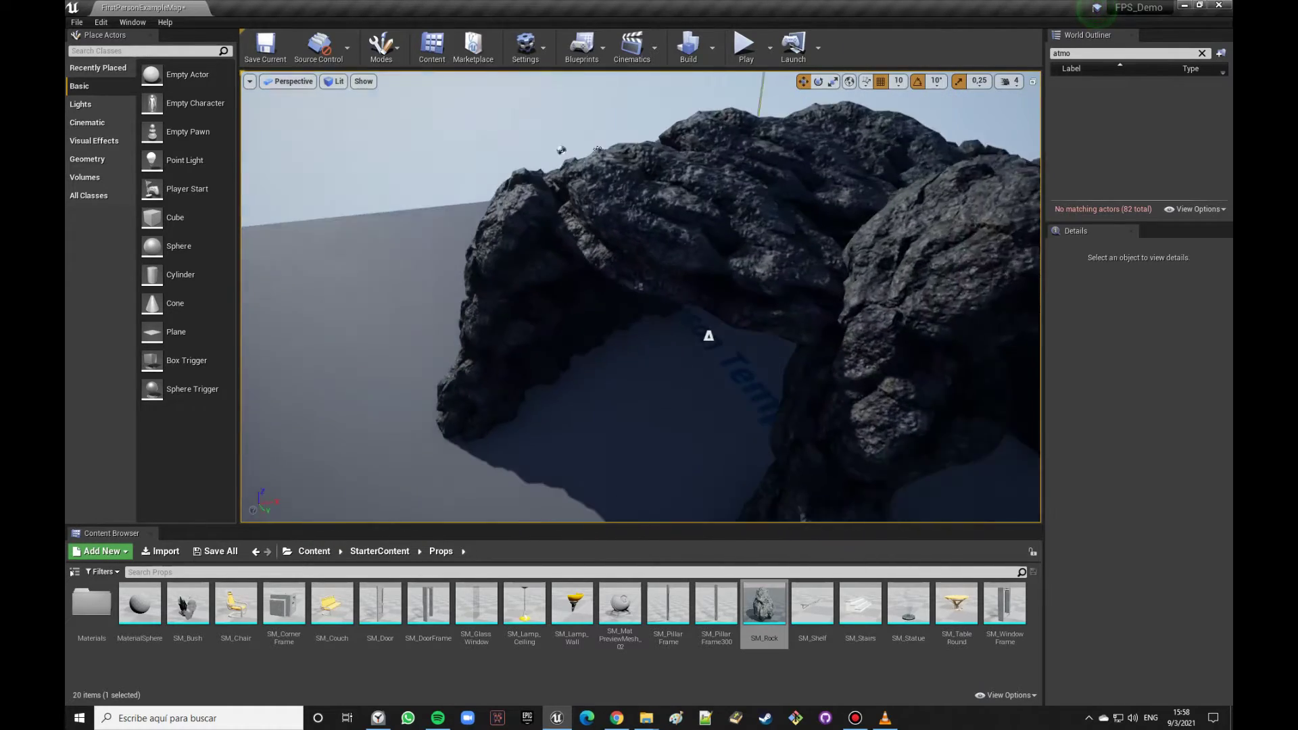
{"action": "left_click", "coordinate": [646, 246]}
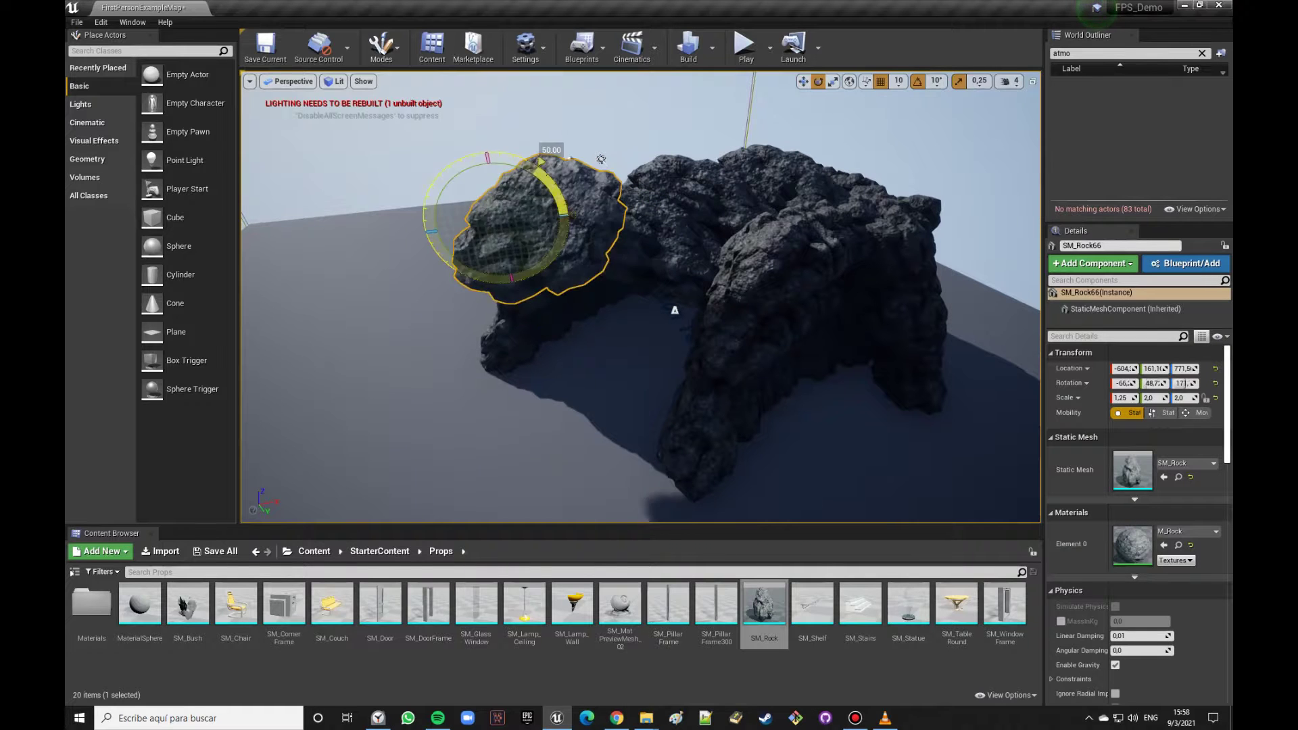
Step: Rotate SM_Rock66 about Z from 170 to 130 and shift it to Y 391.1
{"action": "right_click_drag", "start_coordinate": [591, 229], "coordinate": [592, 228]}
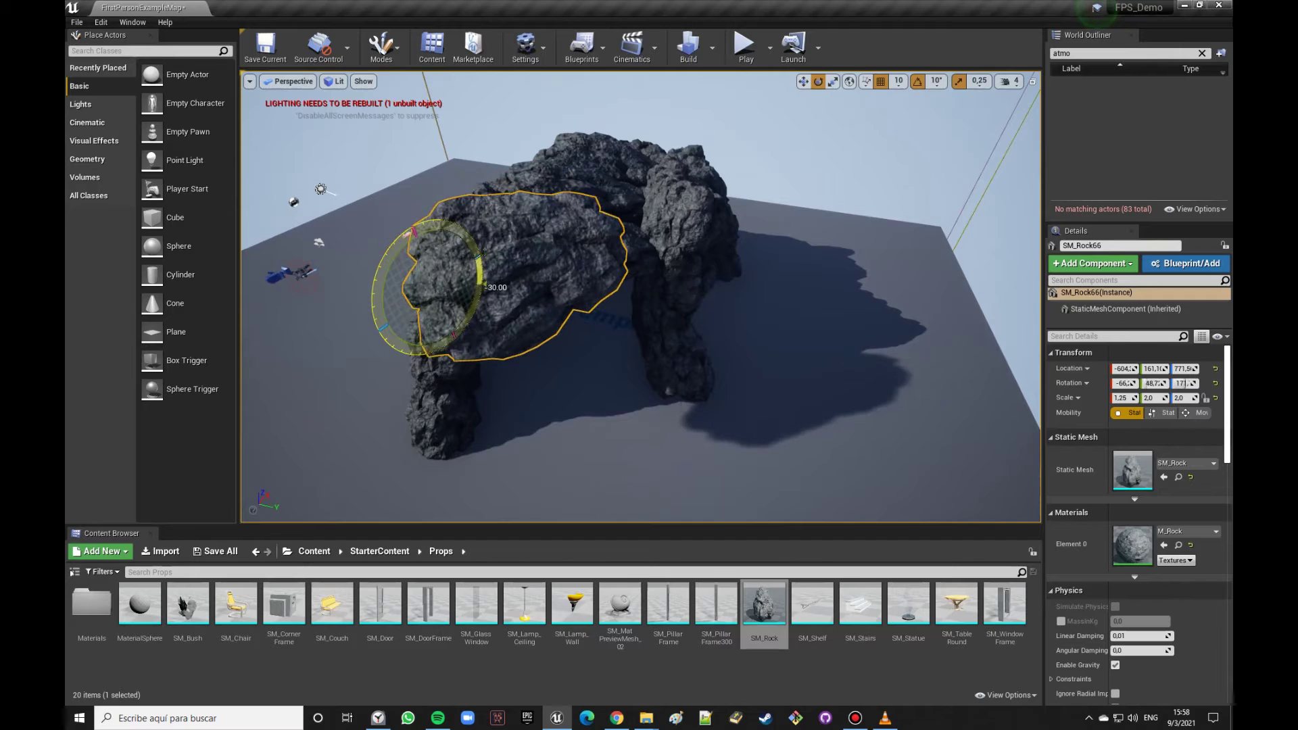
{"action": "right_click_drag", "start_coordinate": [388, 271], "coordinate": [388, 271]}
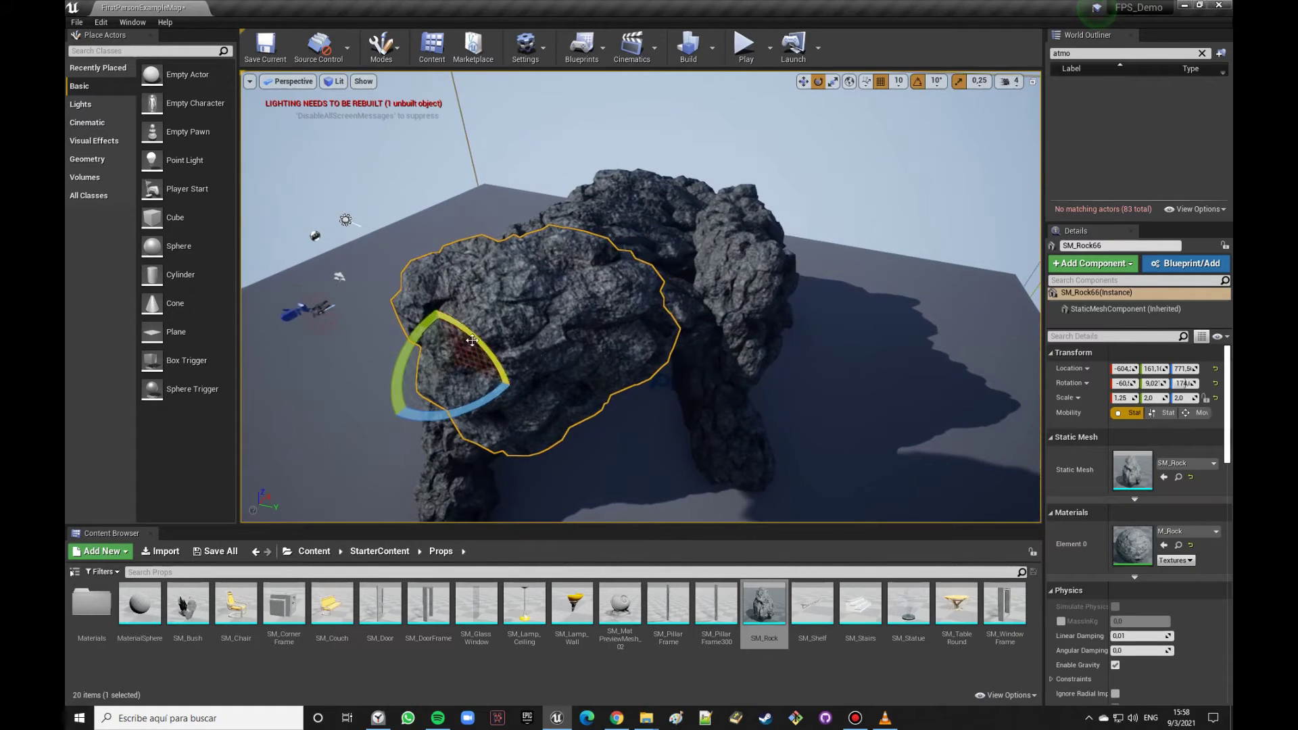
{"action": "right_click_drag", "start_coordinate": [530, 184], "coordinate": [531, 184]}
{"action": "left_click_drag", "start_coordinate": [498, 183], "coordinate": [462, 219]}
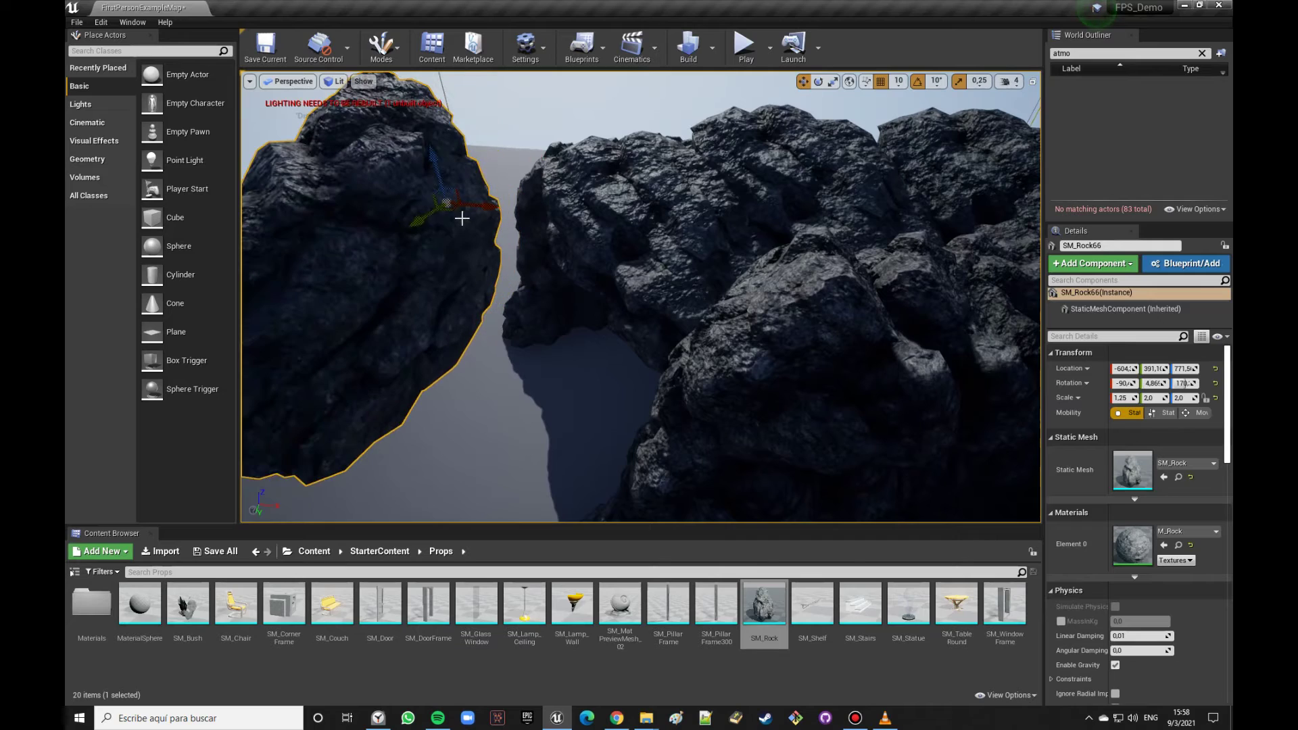
{"action": "left_click_drag", "start_coordinate": [1186, 383], "coordinate": [1187, 383]}
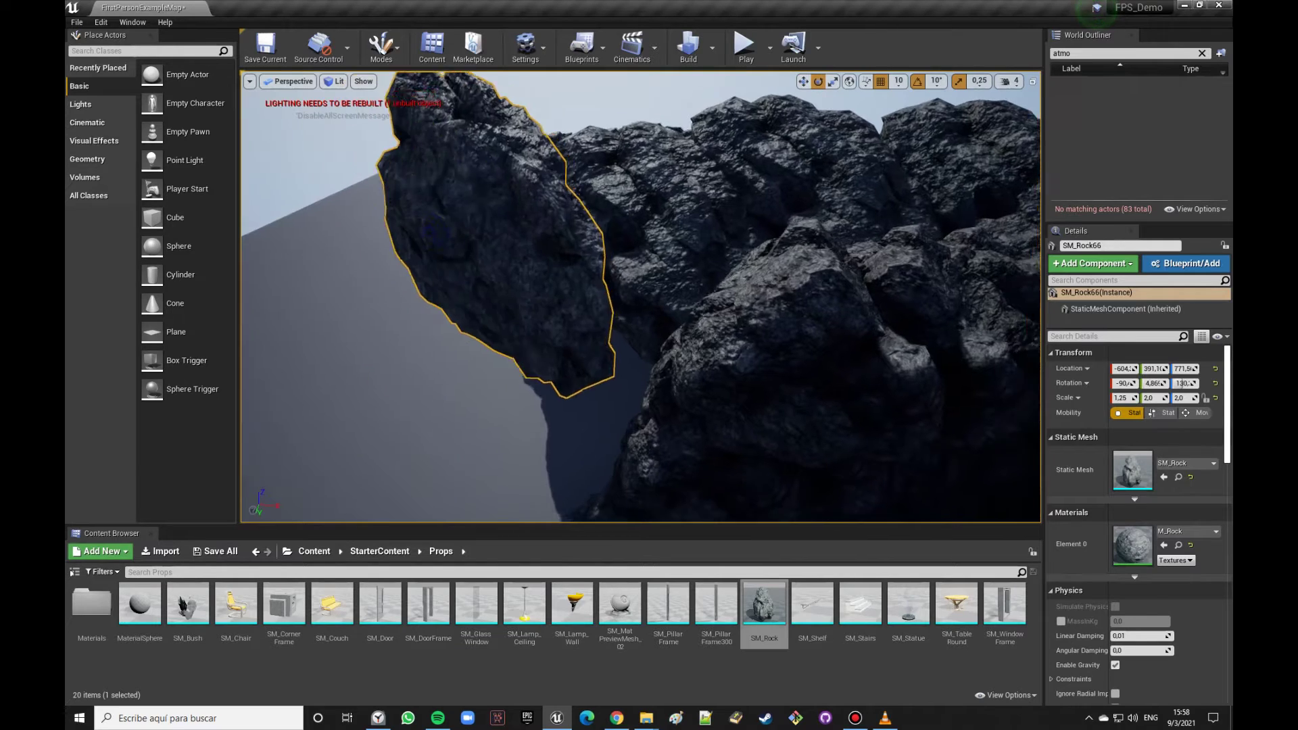
{"action": "right_click_drag", "start_coordinate": [491, 219], "coordinate": [491, 218]}
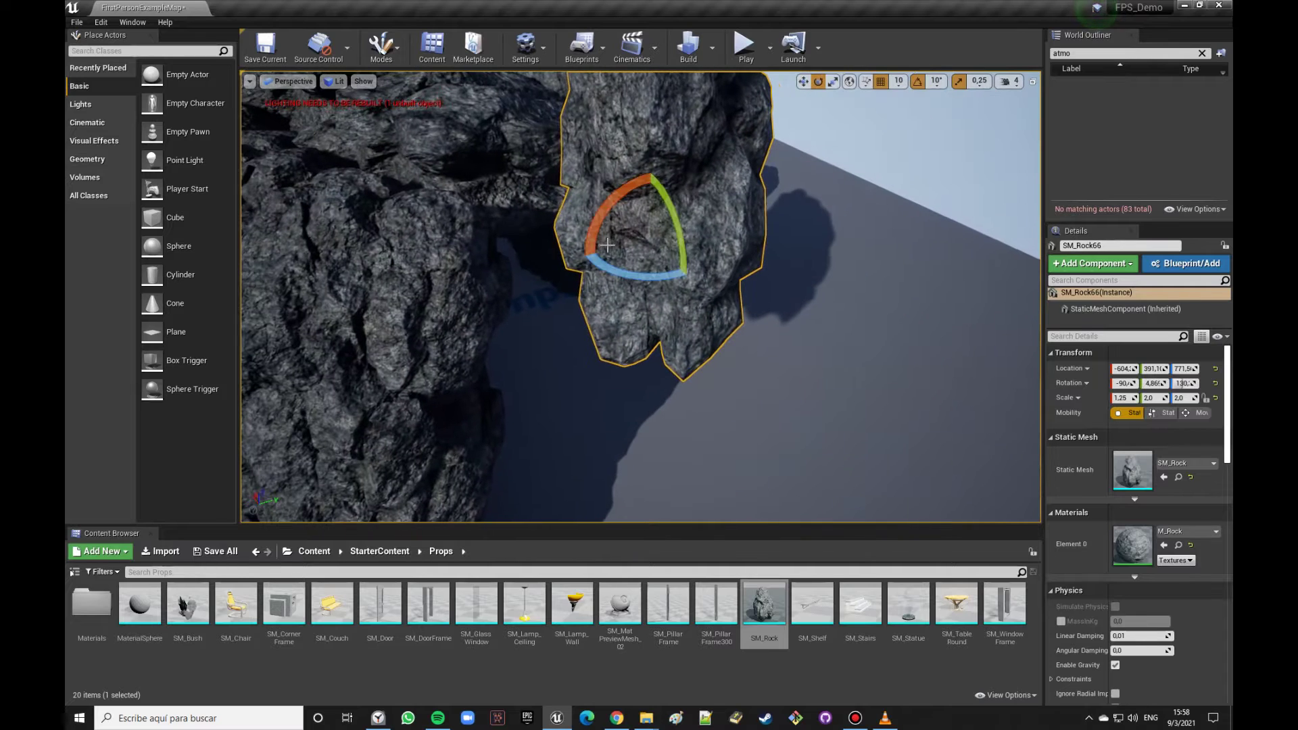
{"action": "mouse_move", "coordinate": [492, 218]}
{"action": "right_mouse_down"}
{"action": "mouse_move", "coordinate": [637, 257]}
{"action": "mouse_move", "coordinate": [611, 253]}
{"action": "right_mouse_up"}
Step: Move SM_Rock66 into the arch opening at about X -474, Y 251, Z 751.8
{"action": "key", "text": "w"}
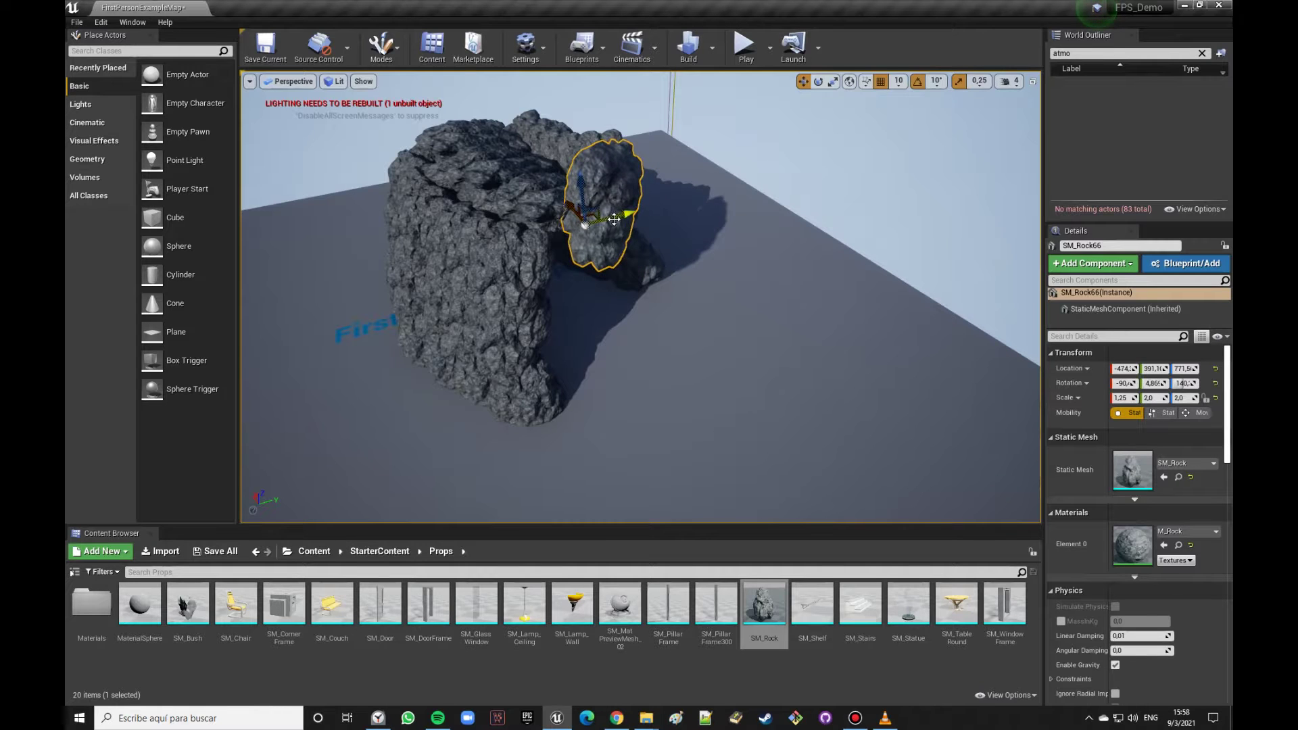
{"action": "right_click_drag", "start_coordinate": [649, 198], "coordinate": [649, 198]}
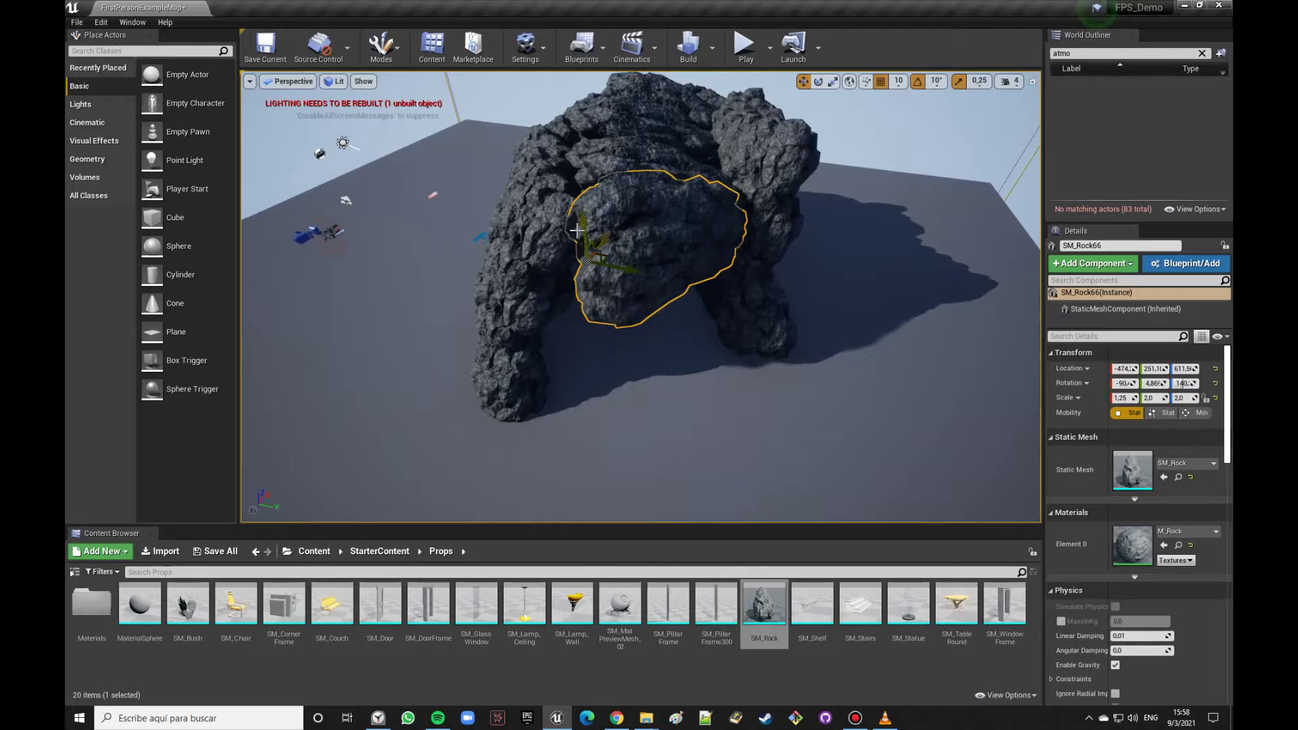
{"action": "right_click_drag", "start_coordinate": [653, 246], "coordinate": [652, 246]}
{"action": "key", "text": "Escape"}
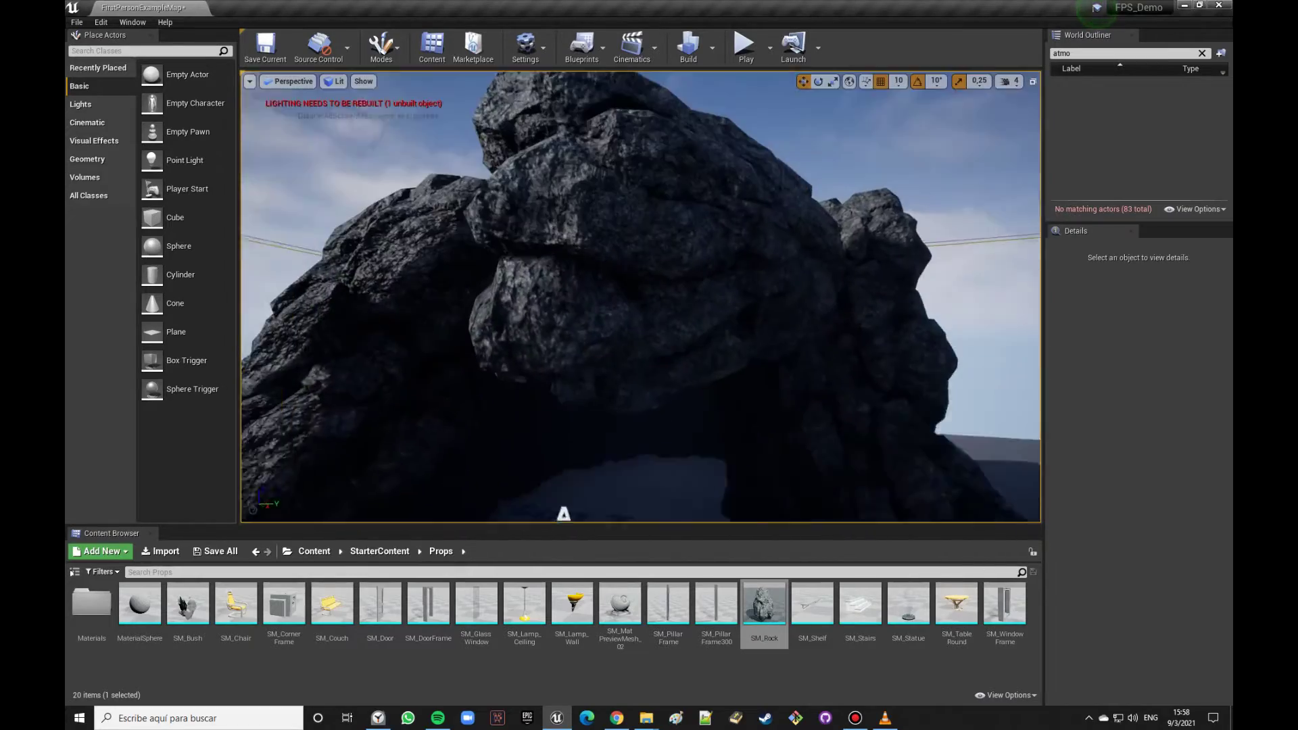
Step: Select the roof rock SM_Rock66 and switch its move gizmo to local space
{"action": "right_click_drag", "start_coordinate": [691, 349], "coordinate": [691, 349]}
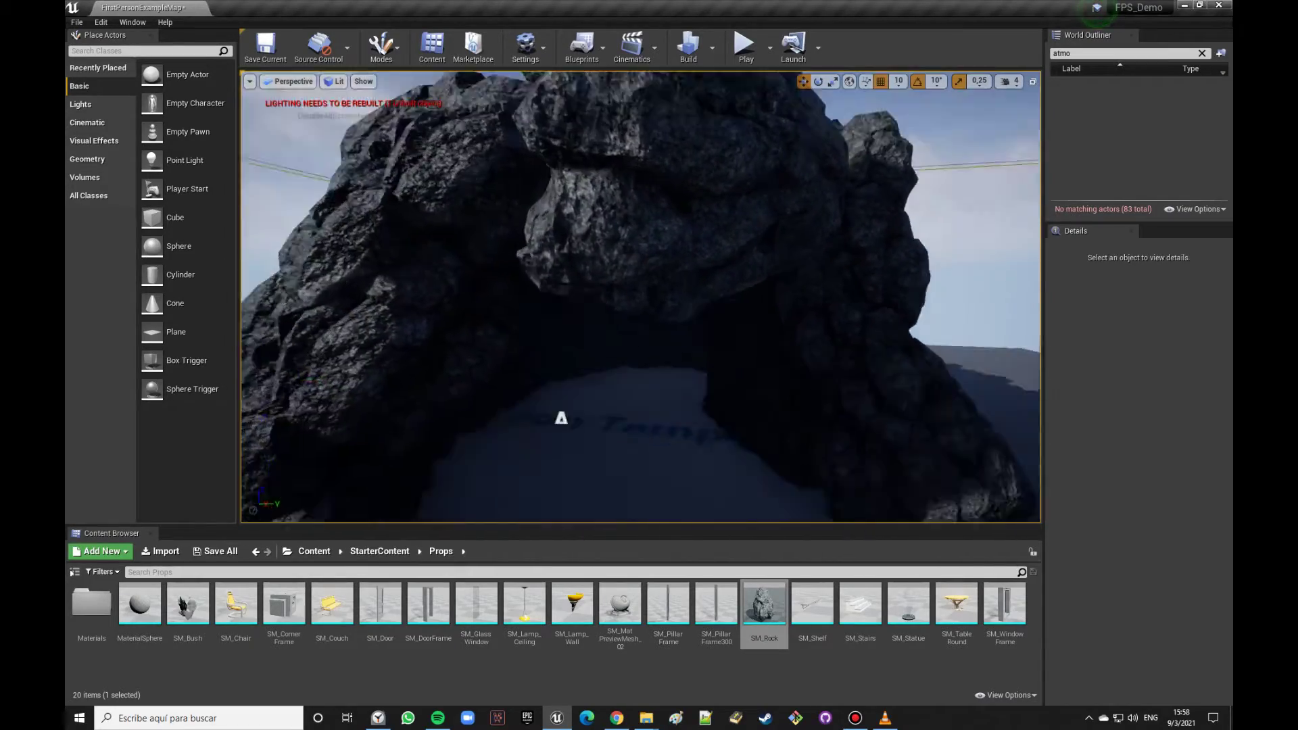
{"action": "left_click", "coordinate": [612, 234]}
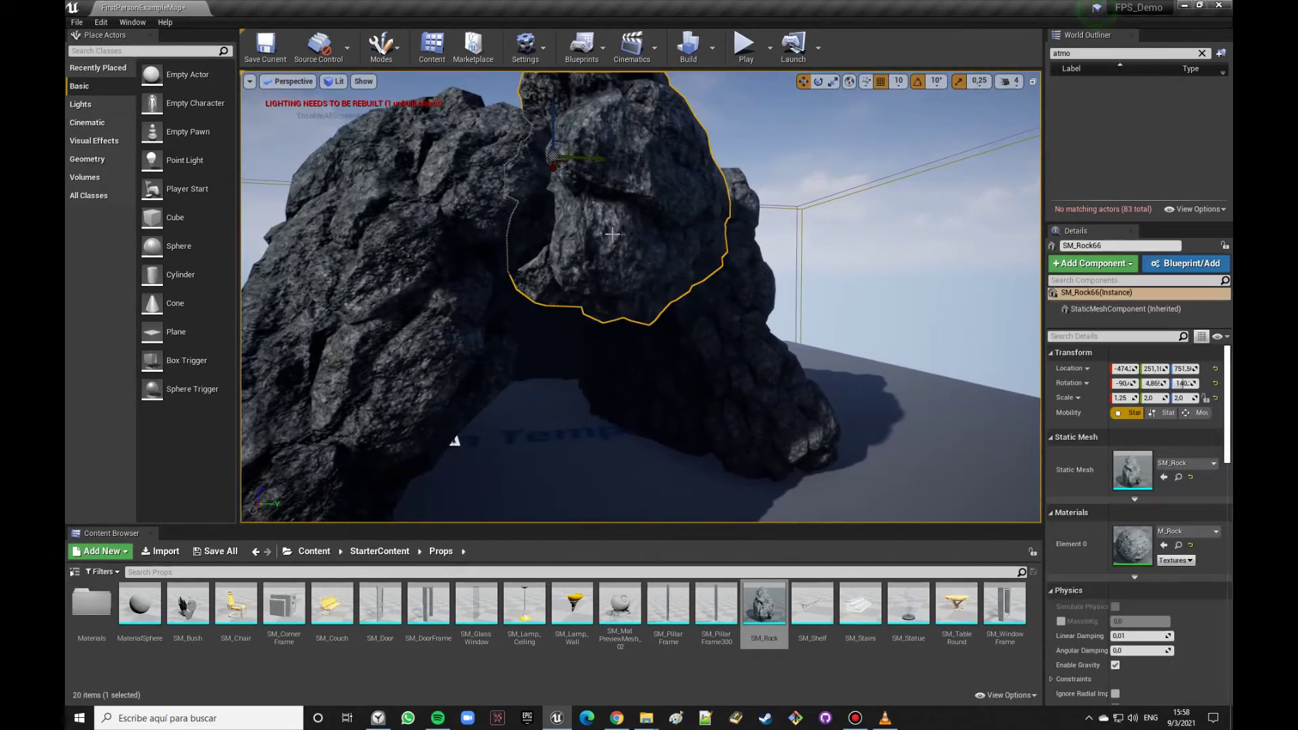
{"action": "left_click", "coordinate": [849, 81]}
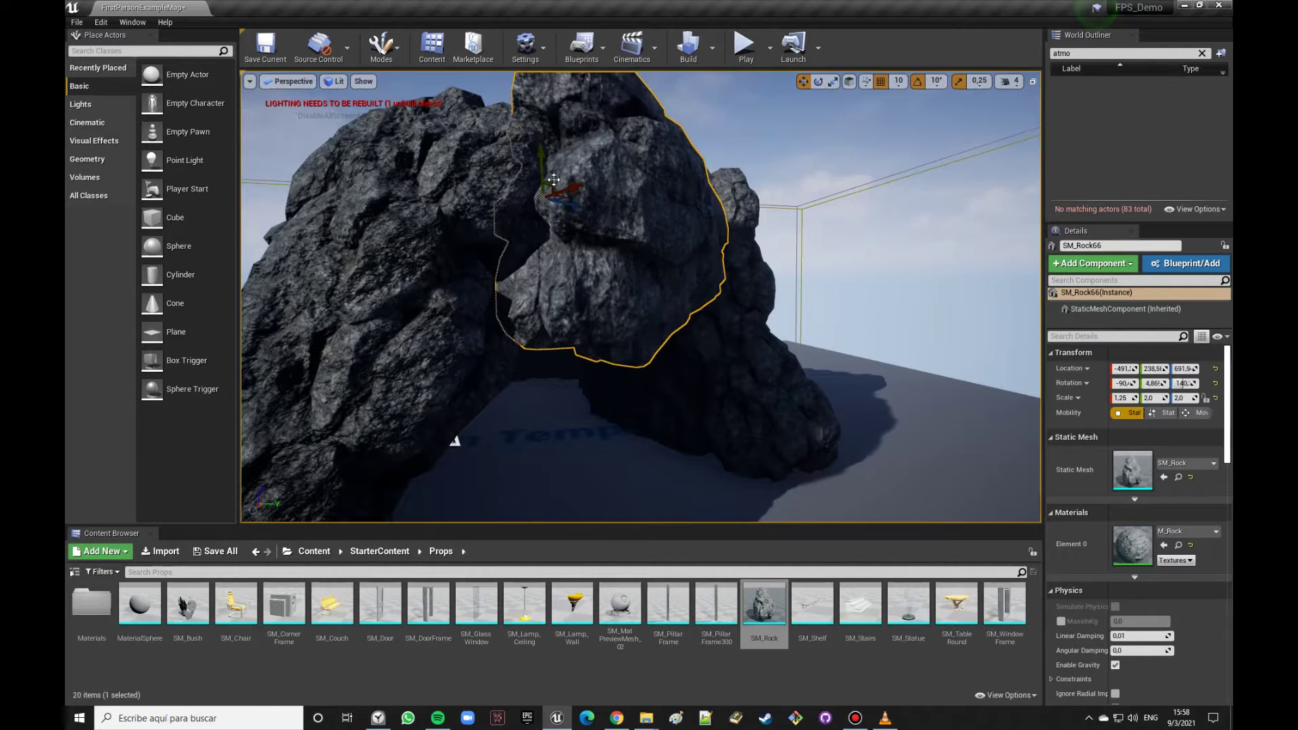
{"action": "right_click_drag", "start_coordinate": [548, 207], "coordinate": [549, 207]}
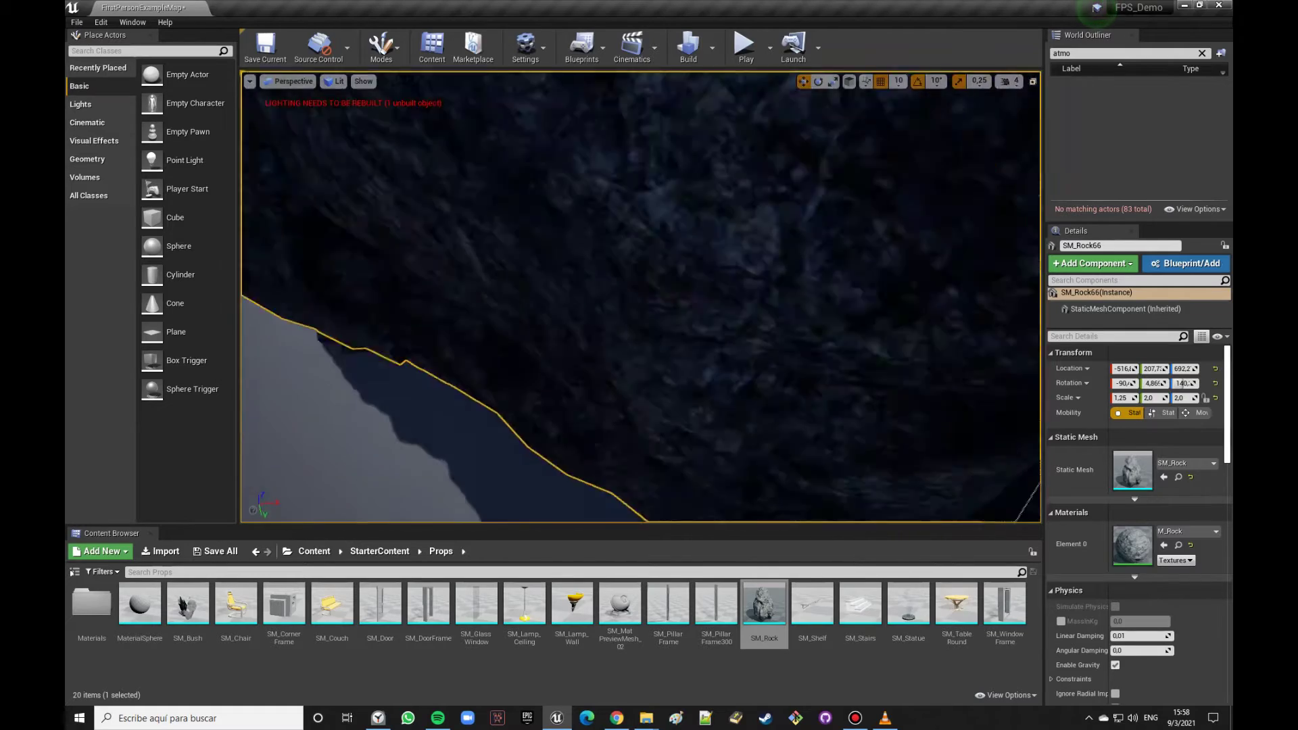
{"action": "right_click_drag", "start_coordinate": [491, 268], "coordinate": [491, 268]}
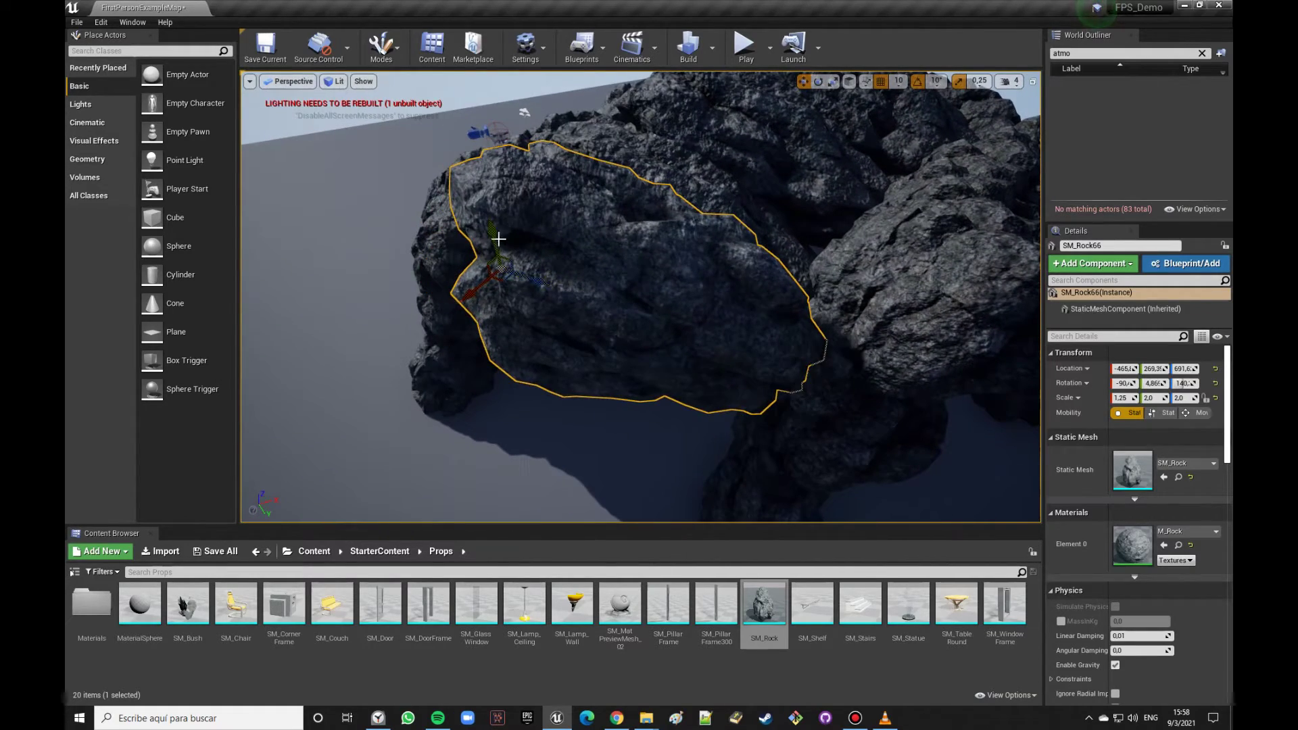
{"action": "right_click_drag", "start_coordinate": [635, 339], "coordinate": [635, 339]}
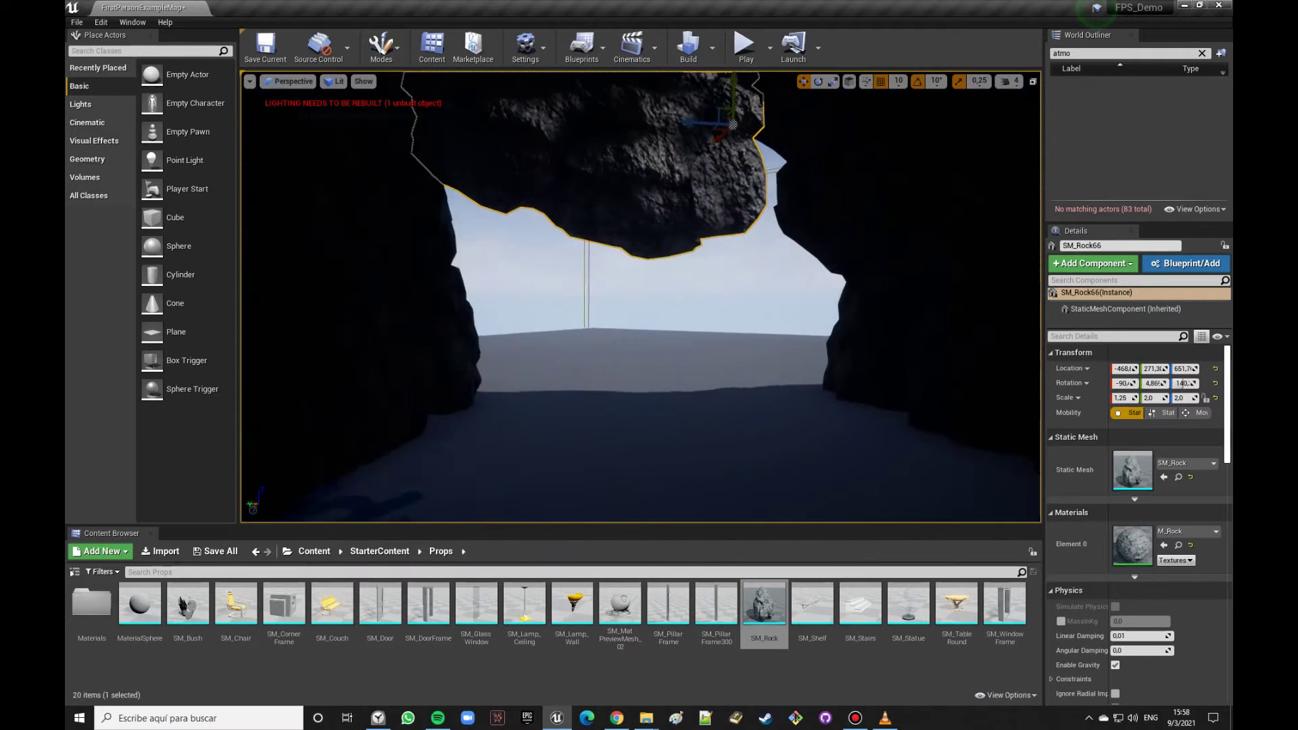
{"action": "left_click_drag", "start_coordinate": [636, 339], "coordinate": [692, 443]}
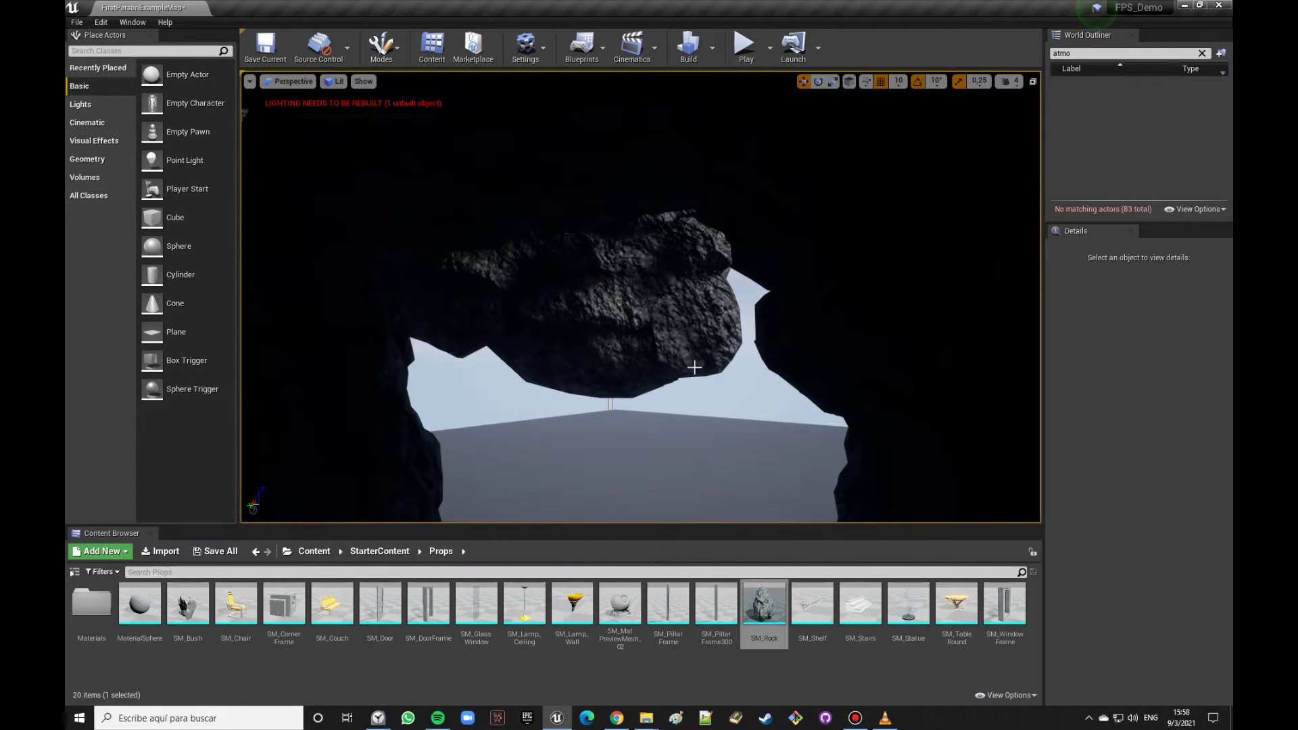
Step: Shift SM_Rock66 sideways over the opening, then delete it, leaving 82 actors
{"action": "left_click", "coordinate": [683, 345]}
{"action": "mouse_move", "coordinate": [693, 254]}
{"action": "left_mouse_down"}
{"action": "mouse_move", "coordinate": [731, 226]}
{"action": "mouse_move", "coordinate": [737, 190]}
{"action": "left_mouse_up"}
{"action": "right_click_drag", "start_coordinate": [737, 216], "coordinate": [737, 215]}
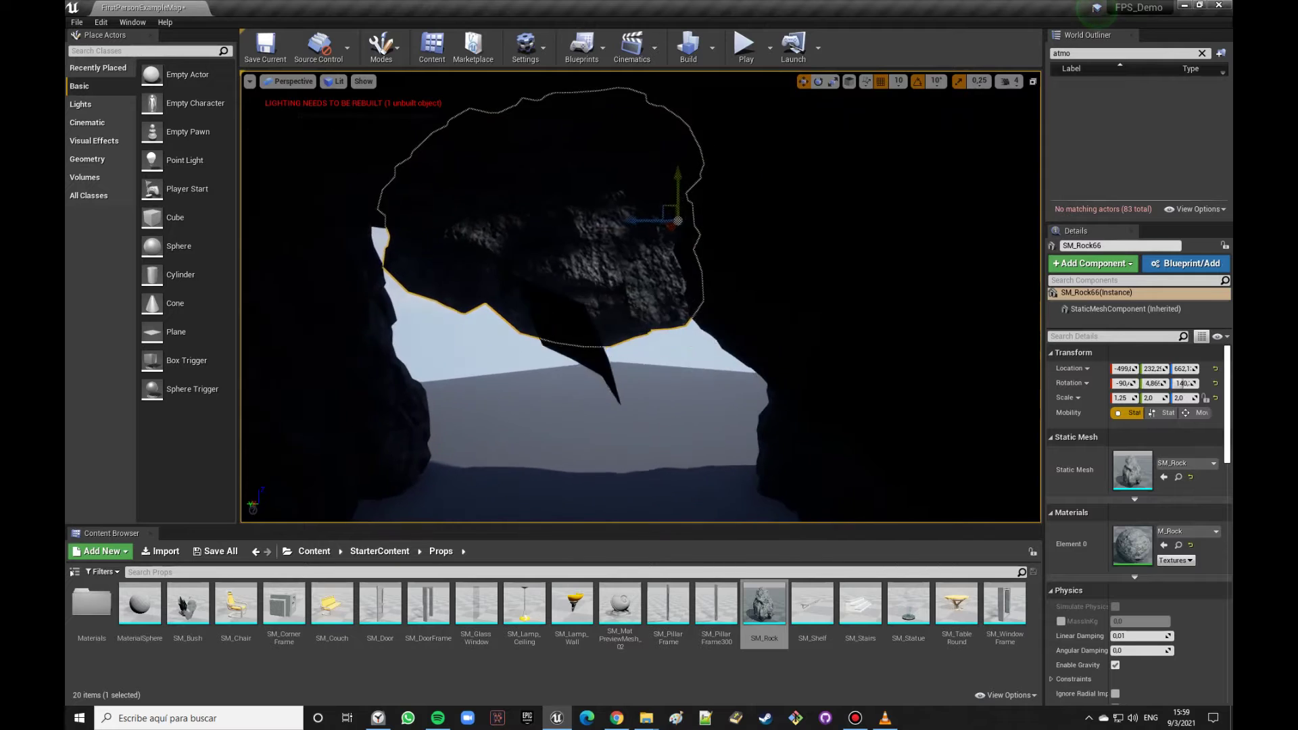
{"action": "right_click_drag", "start_coordinate": [730, 226], "coordinate": [731, 227]}
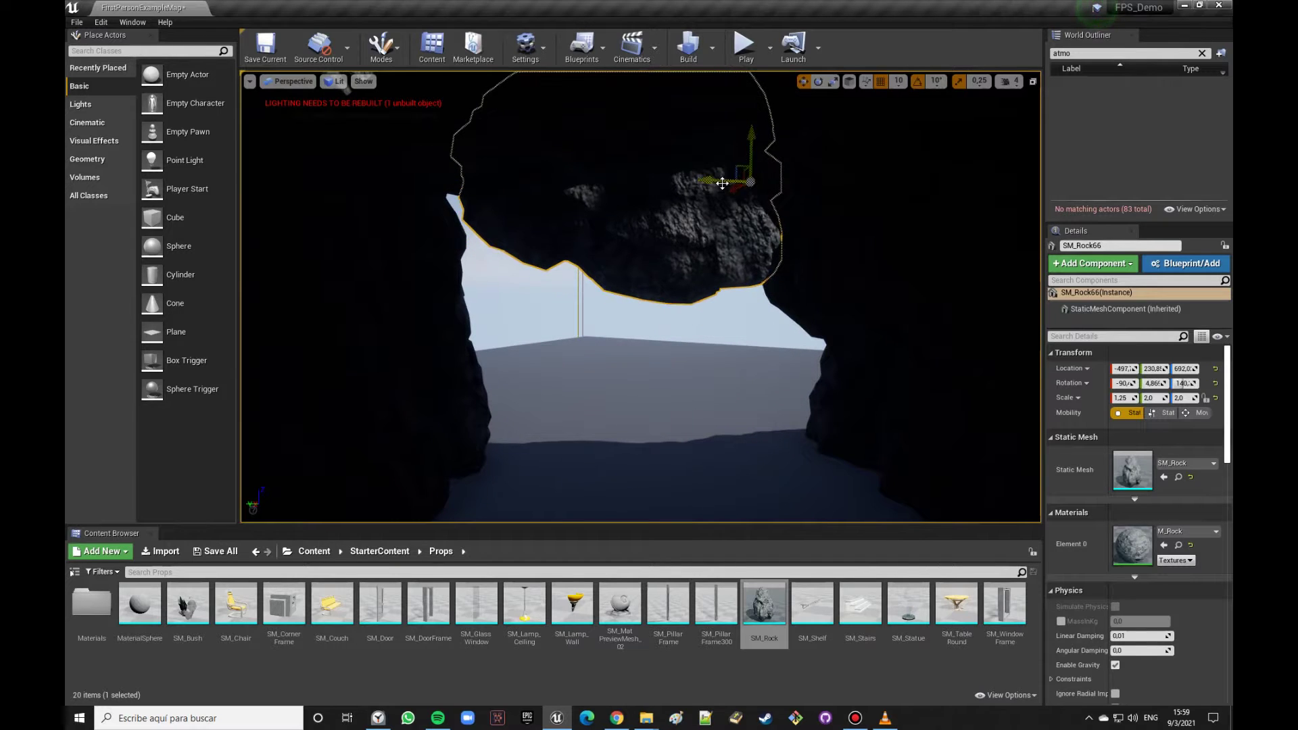
{"action": "key", "text": "Delete"}
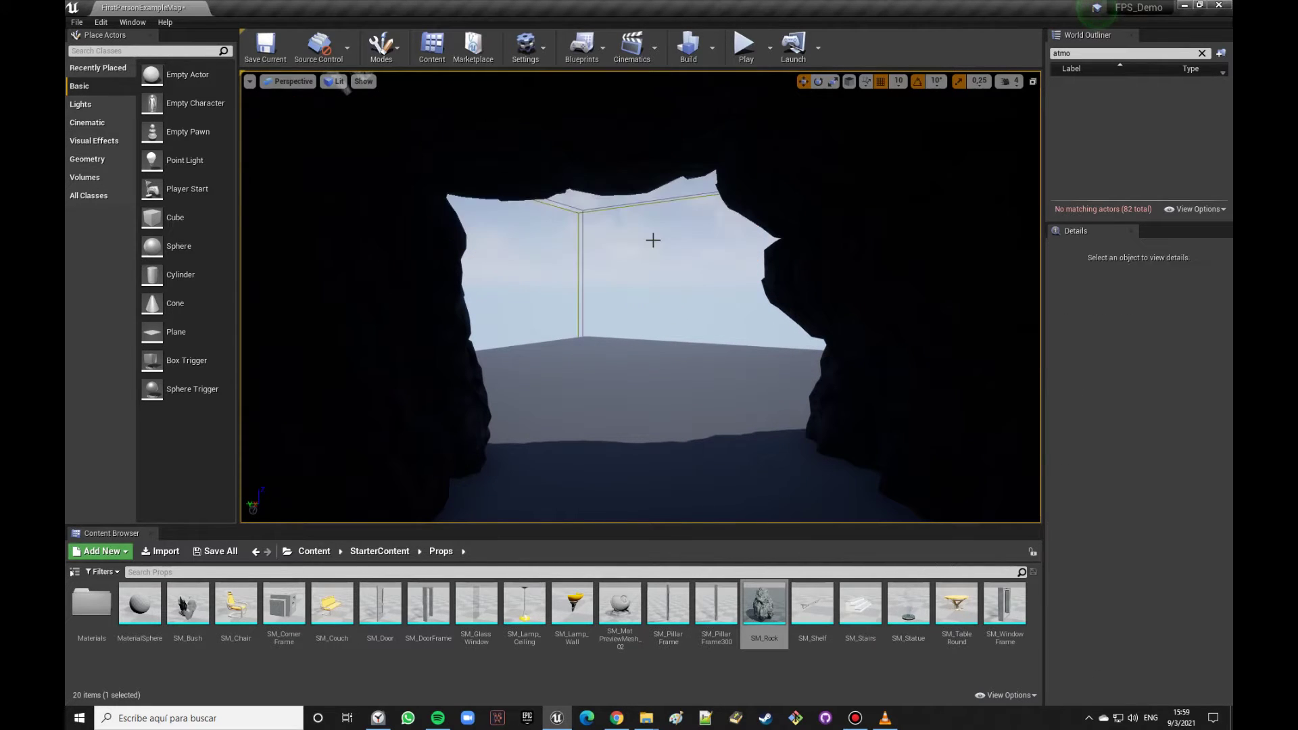
{"action": "right_click_drag", "start_coordinate": [653, 240], "coordinate": [568, 288]}
{"action": "left_click", "coordinate": [533, 259]}
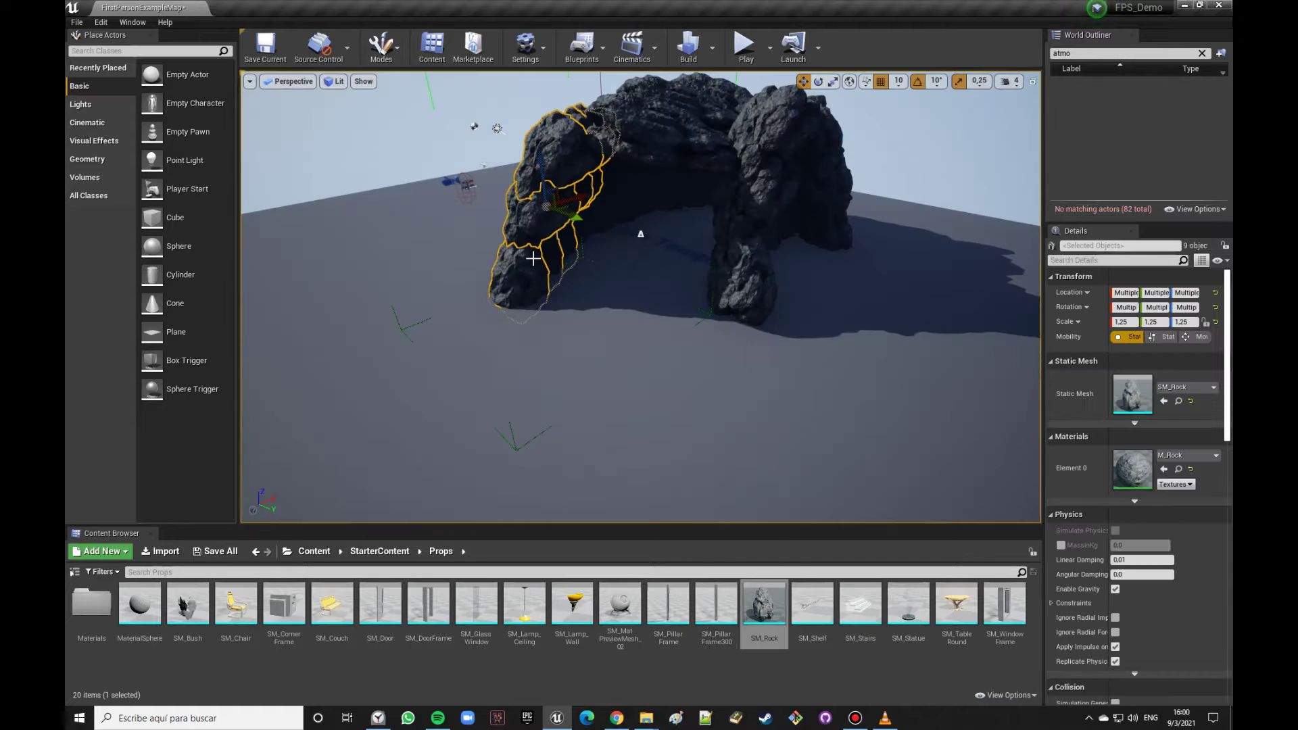
Step: Frame the nine-rock wall group and shift it sideways, then back left
{"action": "key", "text": "f"}
{"action": "right_click_drag", "start_coordinate": [808, 235], "coordinate": [662, 234]}
{"action": "right_click_drag", "start_coordinate": [769, 212], "coordinate": [601, 156]}
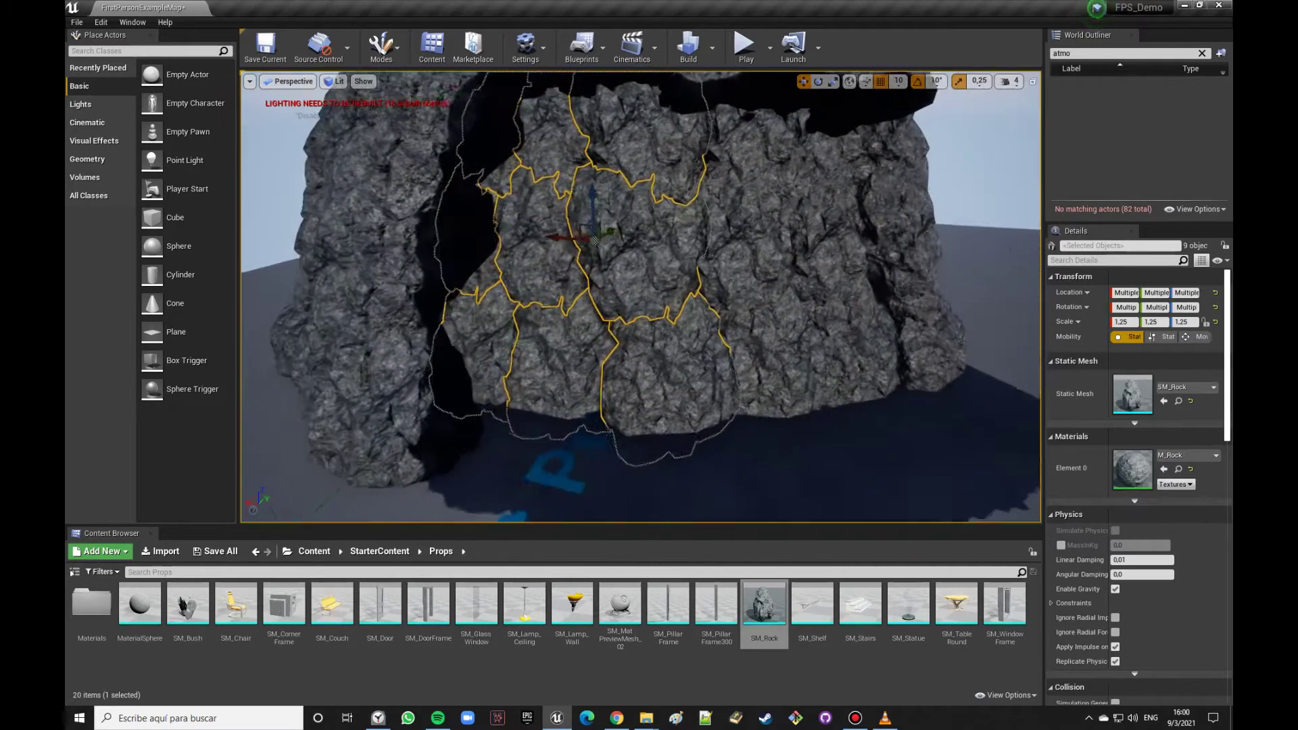
{"action": "right_click_drag", "start_coordinate": [448, 200], "coordinate": [447, 200]}
{"action": "mouse_move", "coordinate": [415, 238]}
{"action": "left_mouse_down"}
{"action": "mouse_move", "coordinate": [459, 229]}
{"action": "mouse_move", "coordinate": [402, 228]}
{"action": "left_mouse_up"}
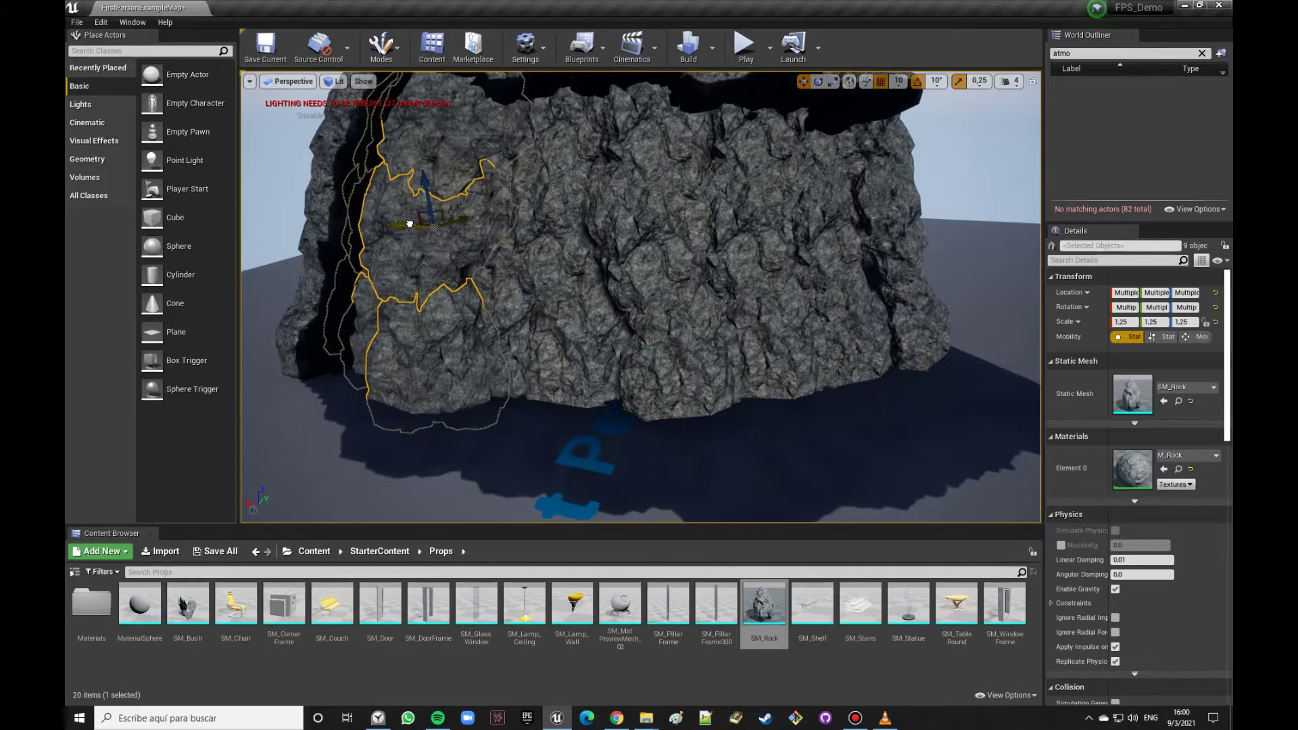
{"action": "right_click_drag", "start_coordinate": [403, 227], "coordinate": [403, 227]}
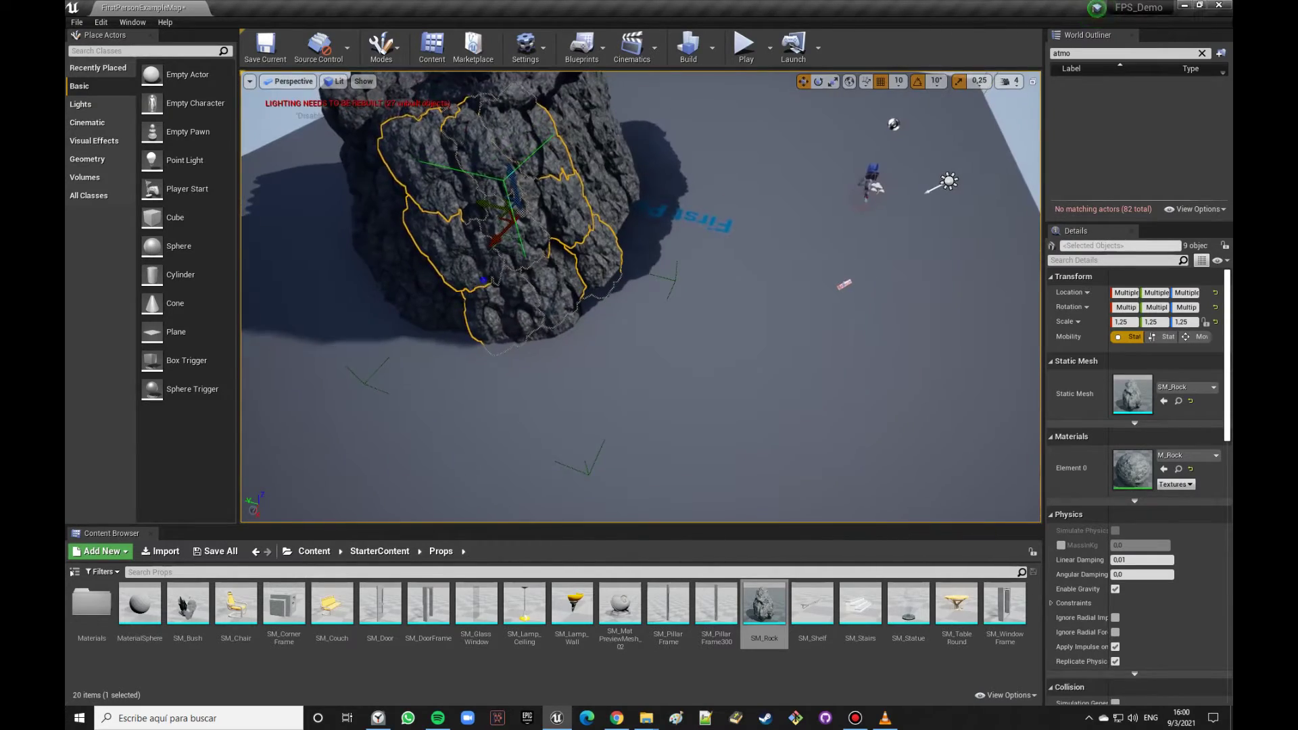
{"action": "right_click_drag", "start_coordinate": [518, 350], "coordinate": [519, 350]}
Step: Reselect the nine-rock group, then single out SM_Rock49 and orbit around it
{"action": "left_click", "coordinate": [565, 394]}
{"action": "left_click", "coordinate": [565, 394]}
{"action": "right_click_drag", "start_coordinate": [565, 395], "coordinate": [565, 394]}
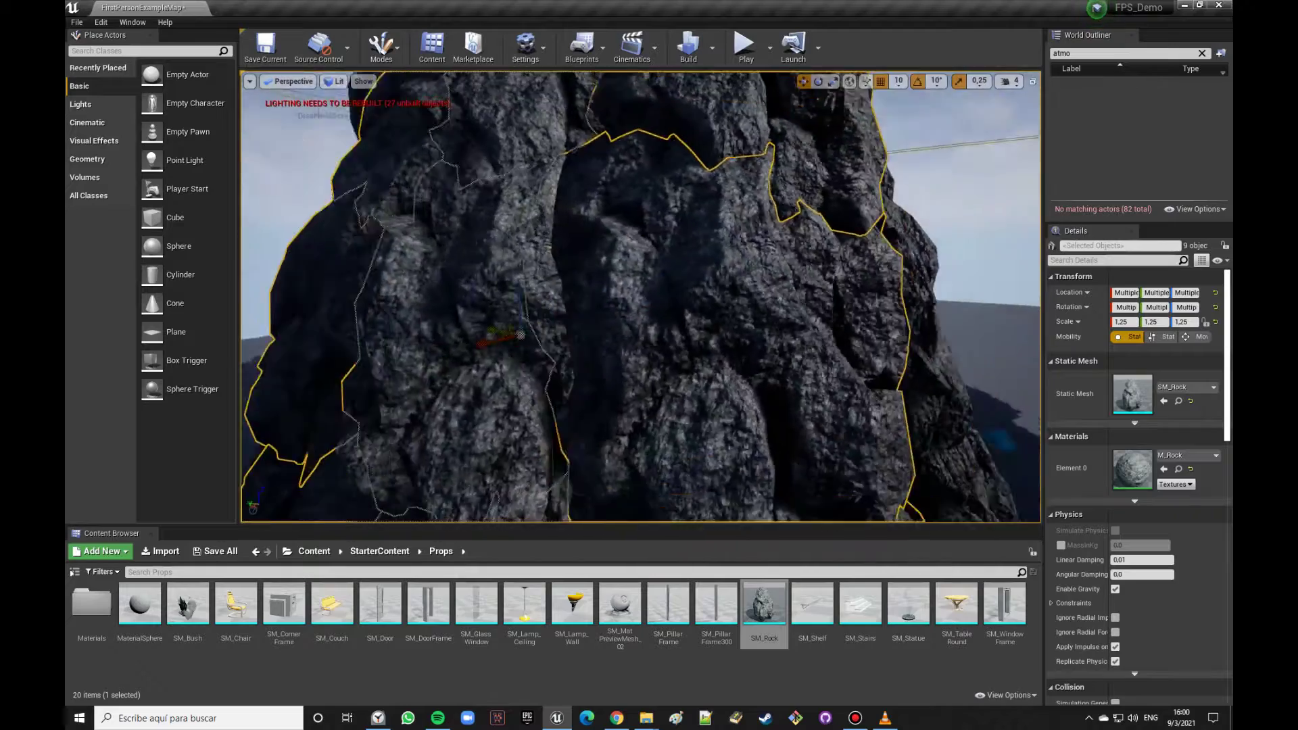
{"action": "left_click", "coordinate": [528, 330]}
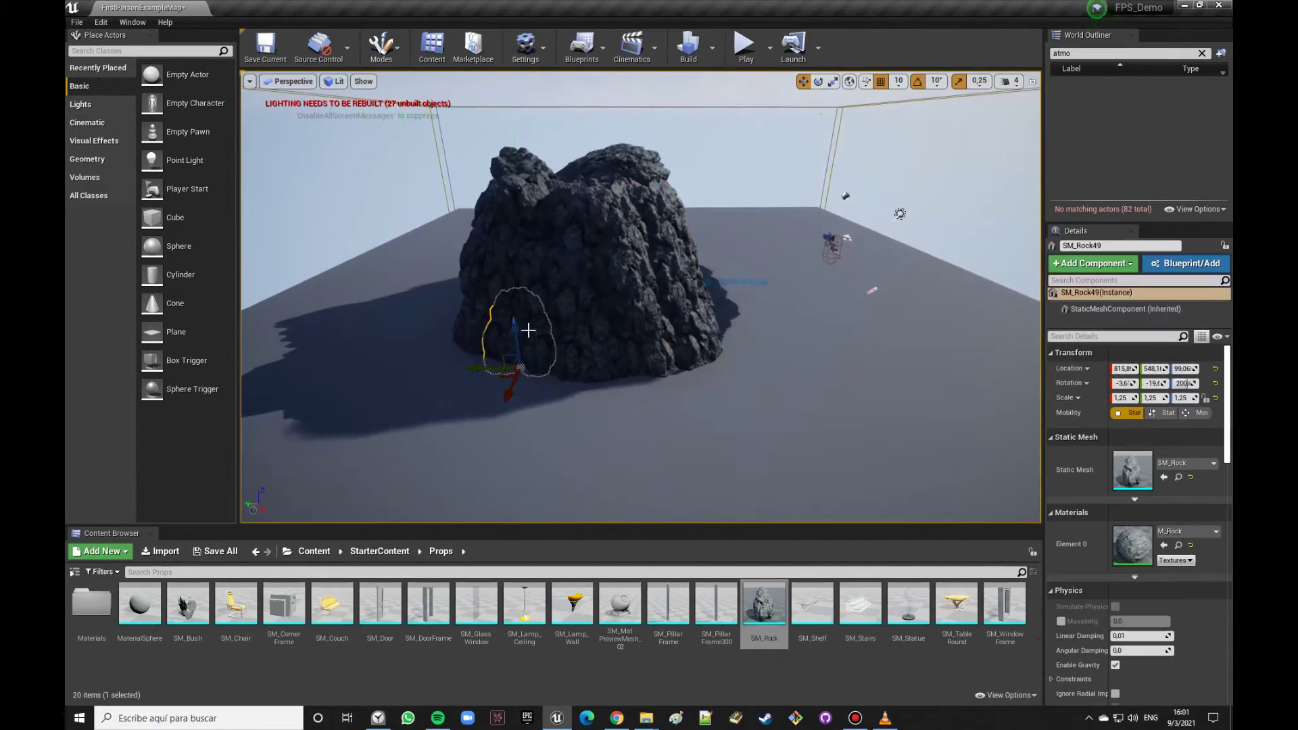
{"action": "right_click_drag", "start_coordinate": [519, 260], "coordinate": [517, 293]}
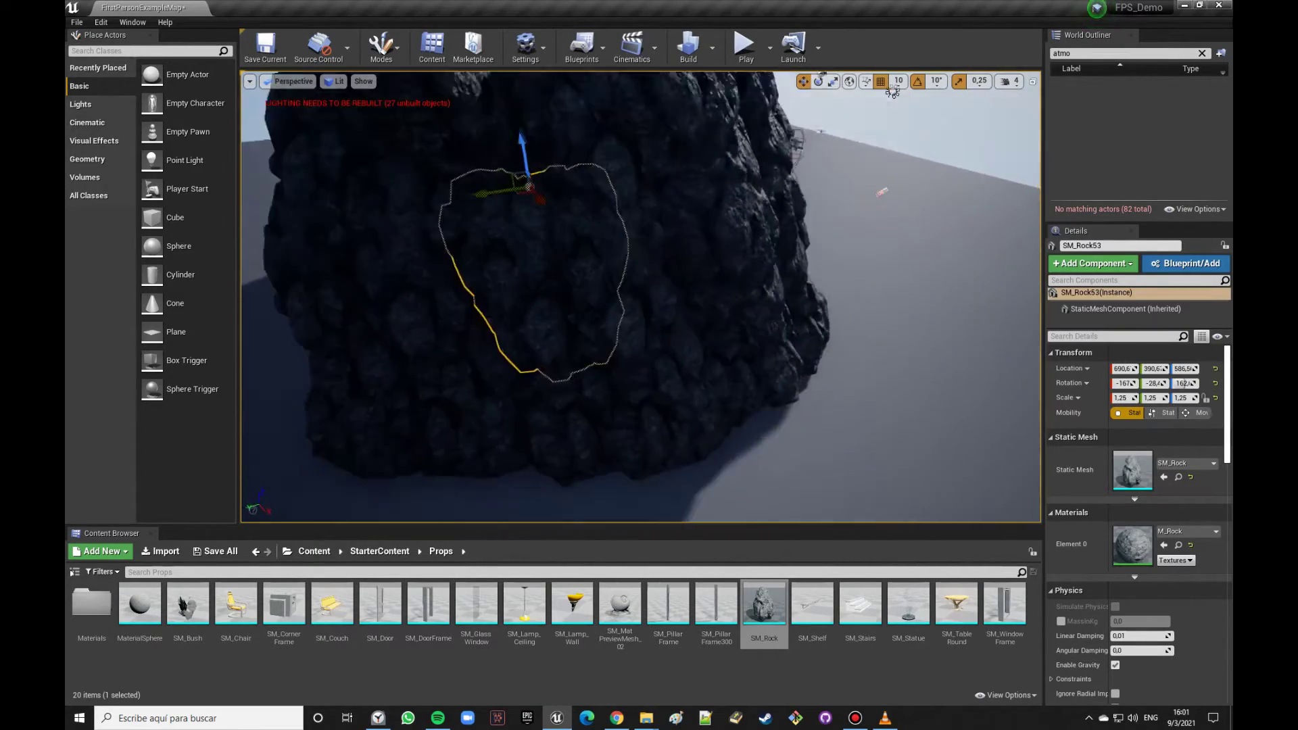
{"action": "mouse_move", "coordinate": [930, 89]}
{"action": "right_mouse_down"}
{"action": "mouse_move", "coordinate": [543, 96]}
{"action": "mouse_move", "coordinate": [514, 81]}
{"action": "right_mouse_up"}
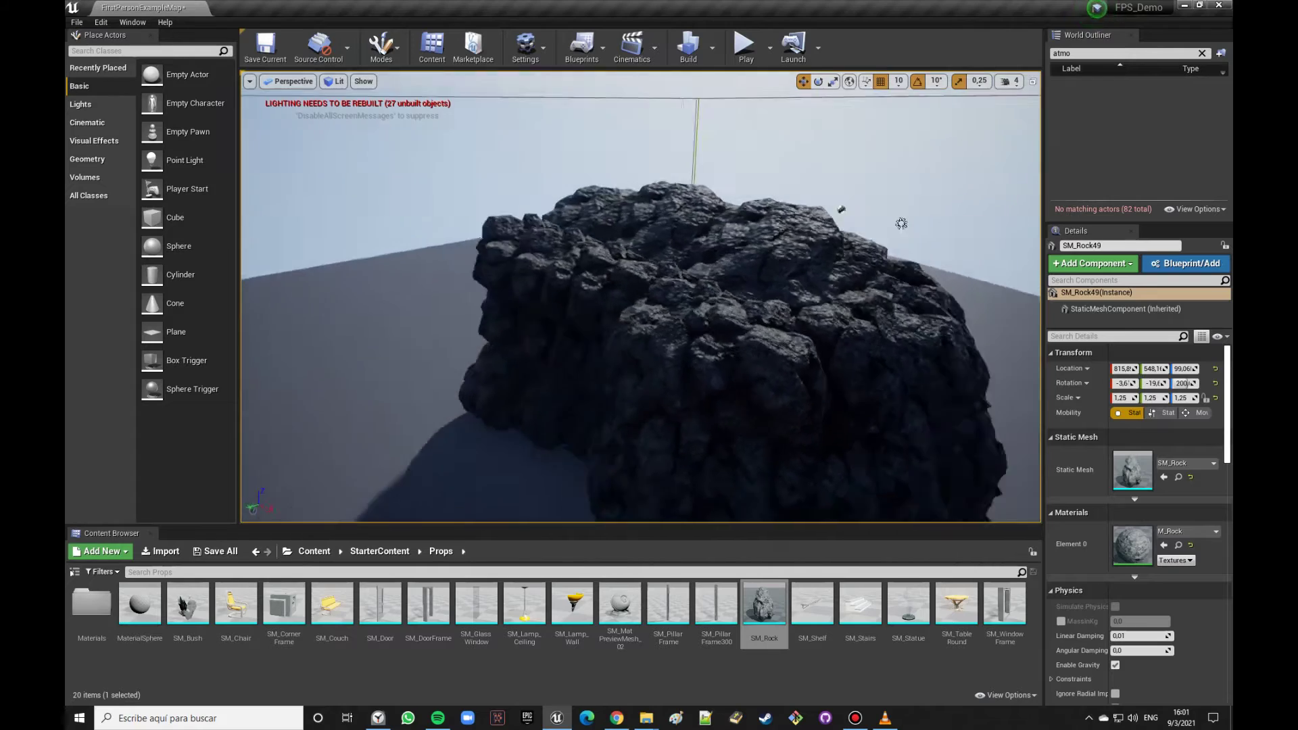
{"action": "right_click_drag", "start_coordinate": [564, 297], "coordinate": [565, 298]}
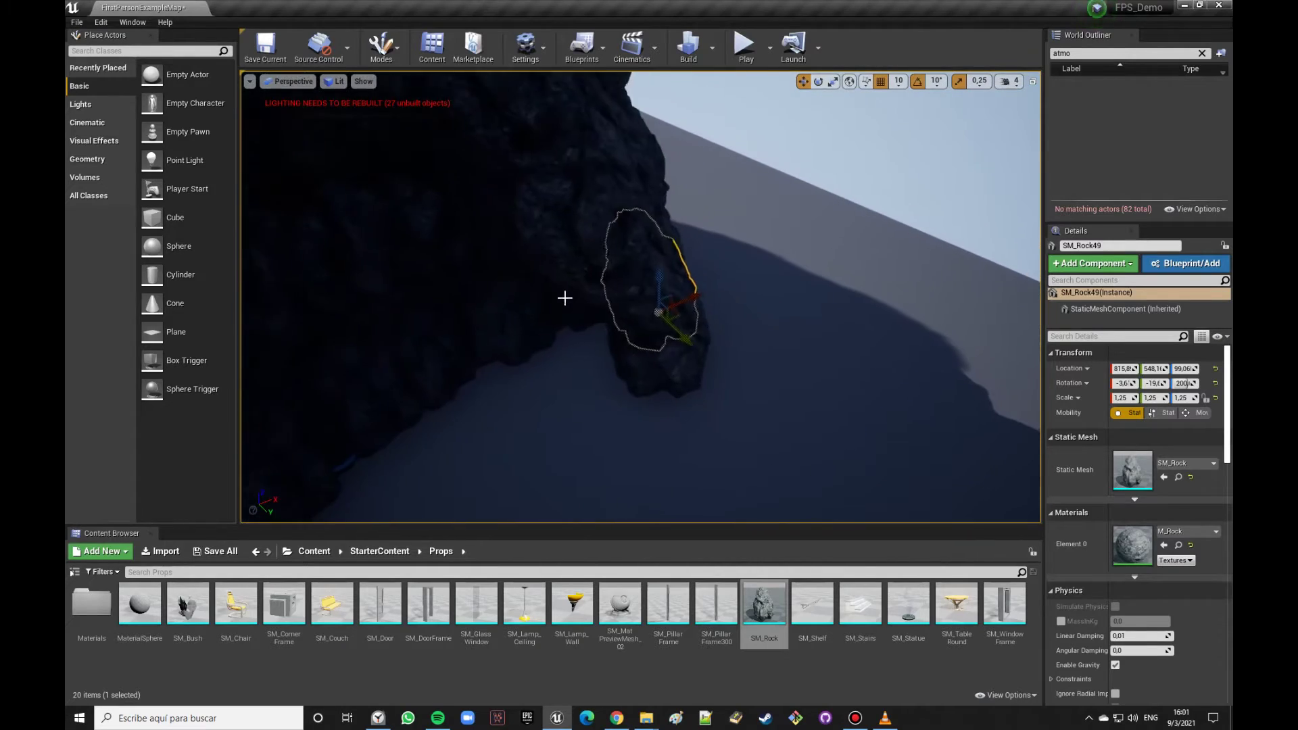
Step: Select the rocks at the mound's base and duplicate one against it, making 83 actors
{"action": "left_click", "coordinate": [645, 348]}
{"action": "right_click_drag", "start_coordinate": [645, 349], "coordinate": [655, 333]}
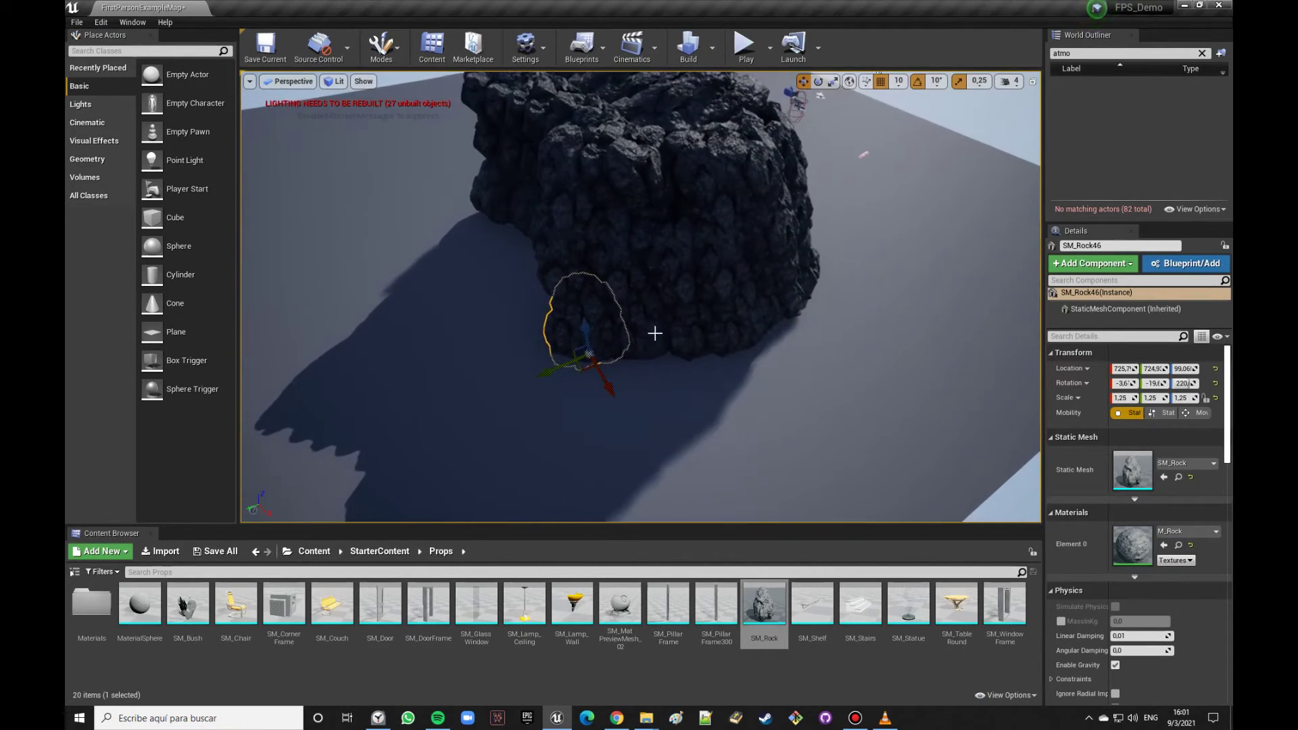
{"action": "left_click", "coordinate": [578, 243], "text": "ctrl"}
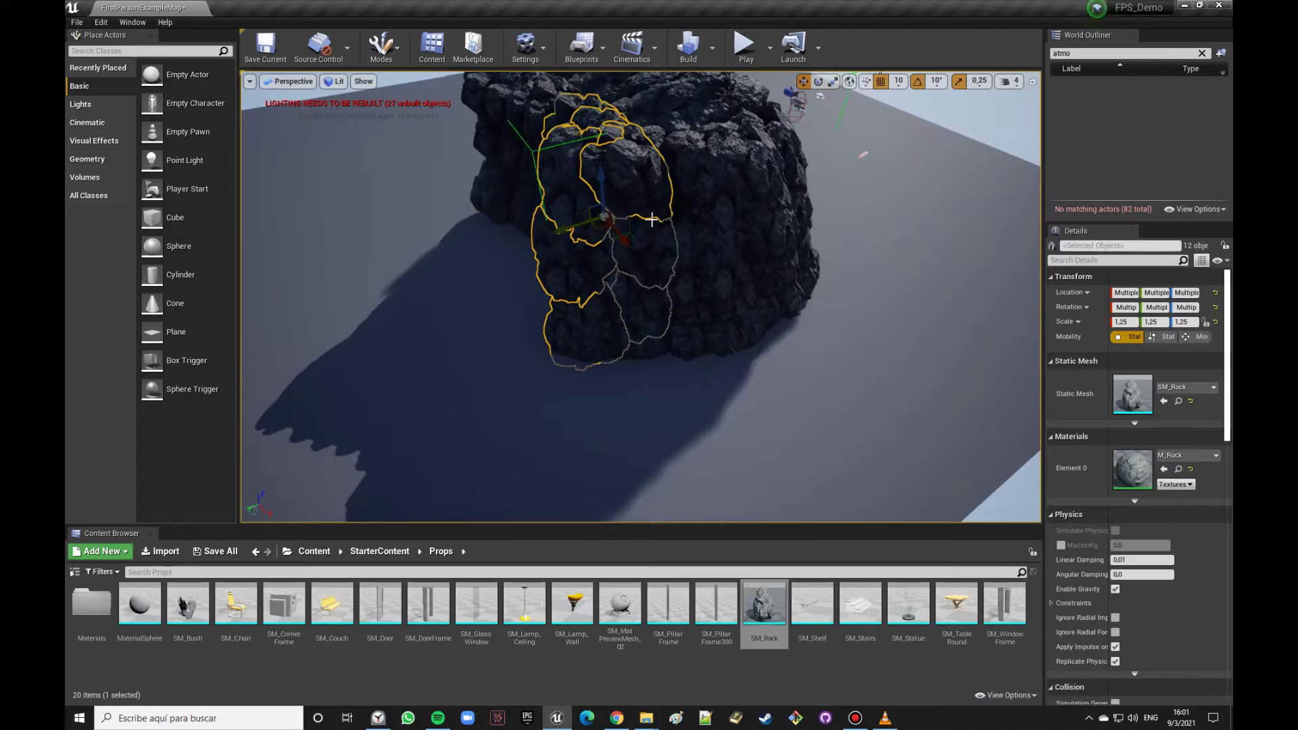
{"action": "left_click", "coordinate": [582, 334]}
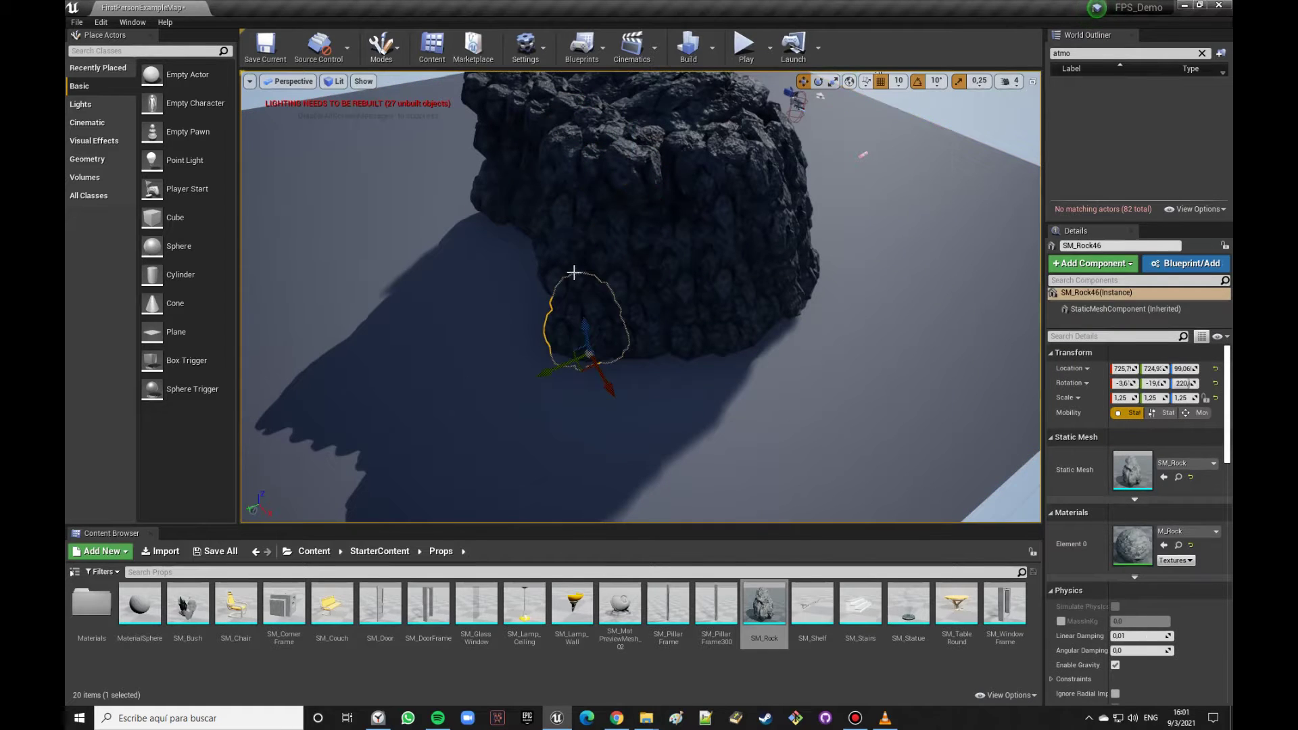
{"action": "left_click", "coordinate": [569, 217], "text": "ctrl"}
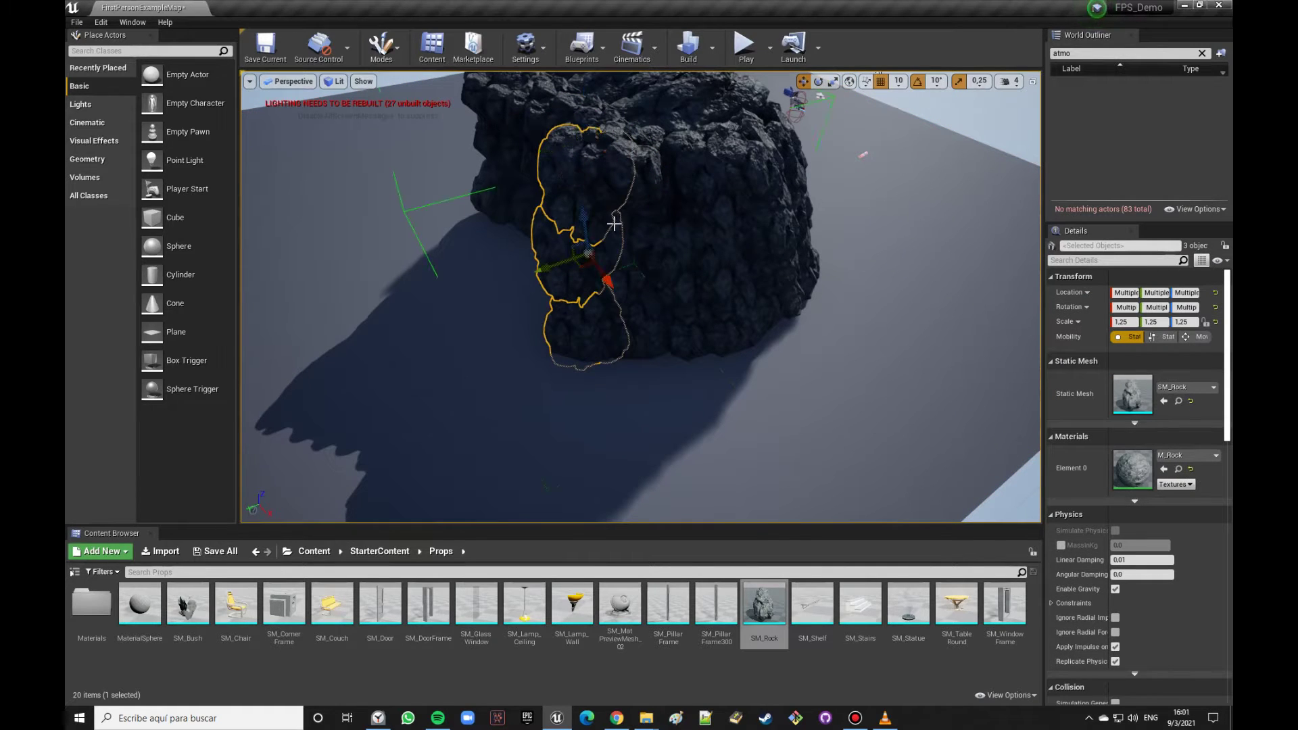
{"action": "mouse_move", "coordinate": [562, 262]}
{"action": "right_mouse_down"}
{"action": "mouse_move", "coordinate": [635, 223]}
{"action": "mouse_move", "coordinate": [594, 262]}
{"action": "mouse_move", "coordinate": [608, 270]}
{"action": "mouse_move", "coordinate": [581, 264]}
{"action": "mouse_move", "coordinate": [595, 270]}
{"action": "right_mouse_up"}
{"action": "key", "text": "Escape"}
{"action": "key", "text": "a"}
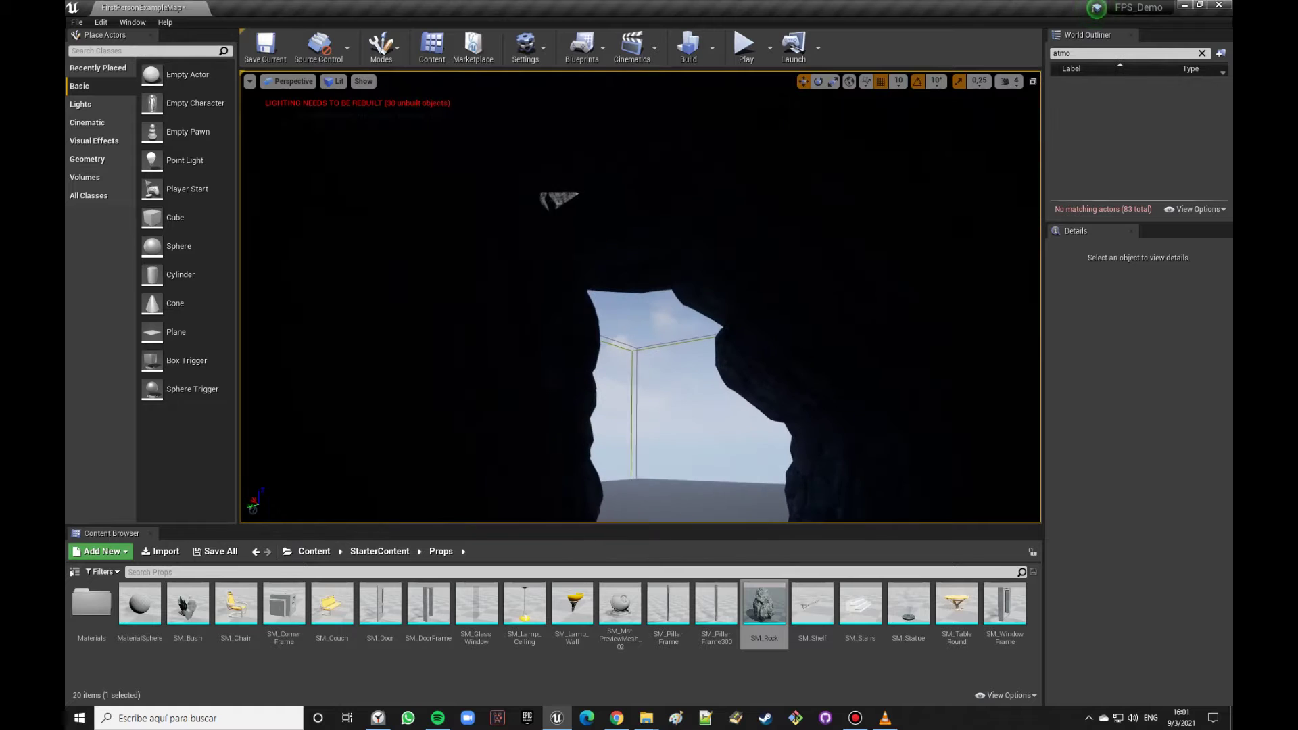
{"action": "right_click_drag", "start_coordinate": [595, 270], "coordinate": [567, 248]}
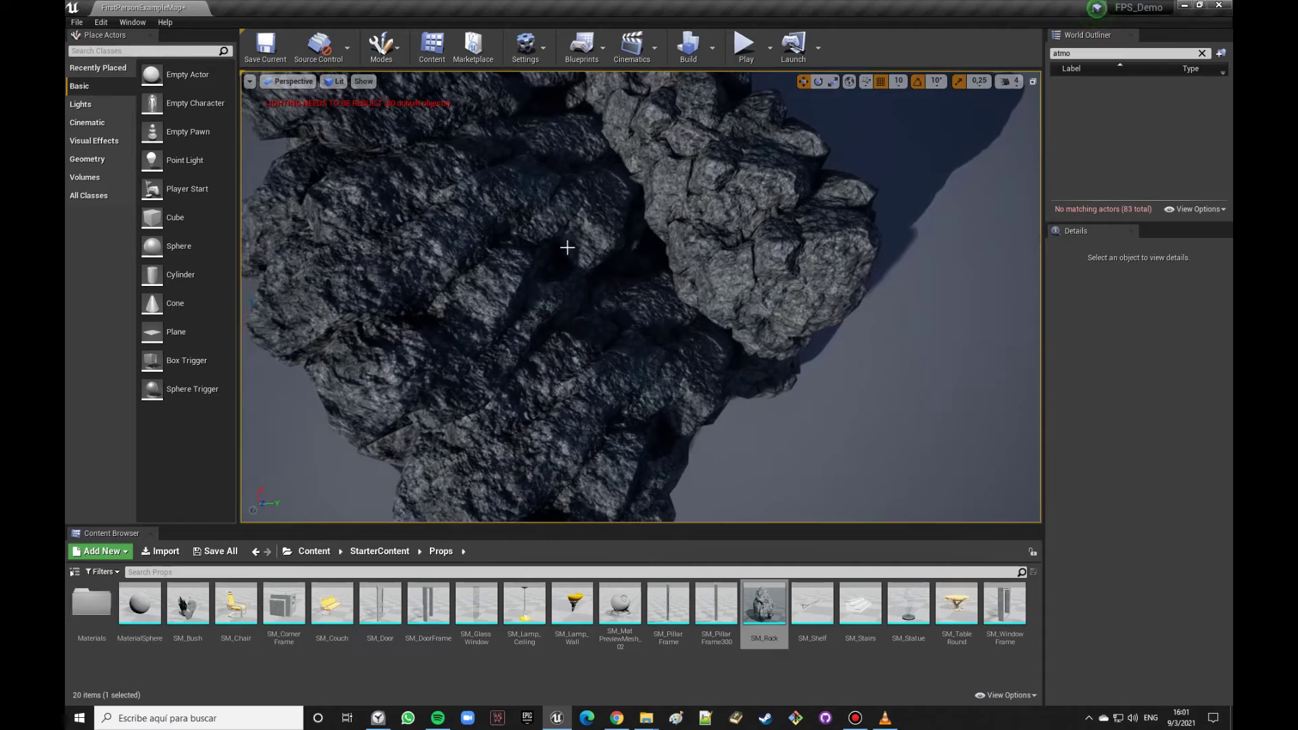
{"action": "left_click", "coordinate": [597, 245]}
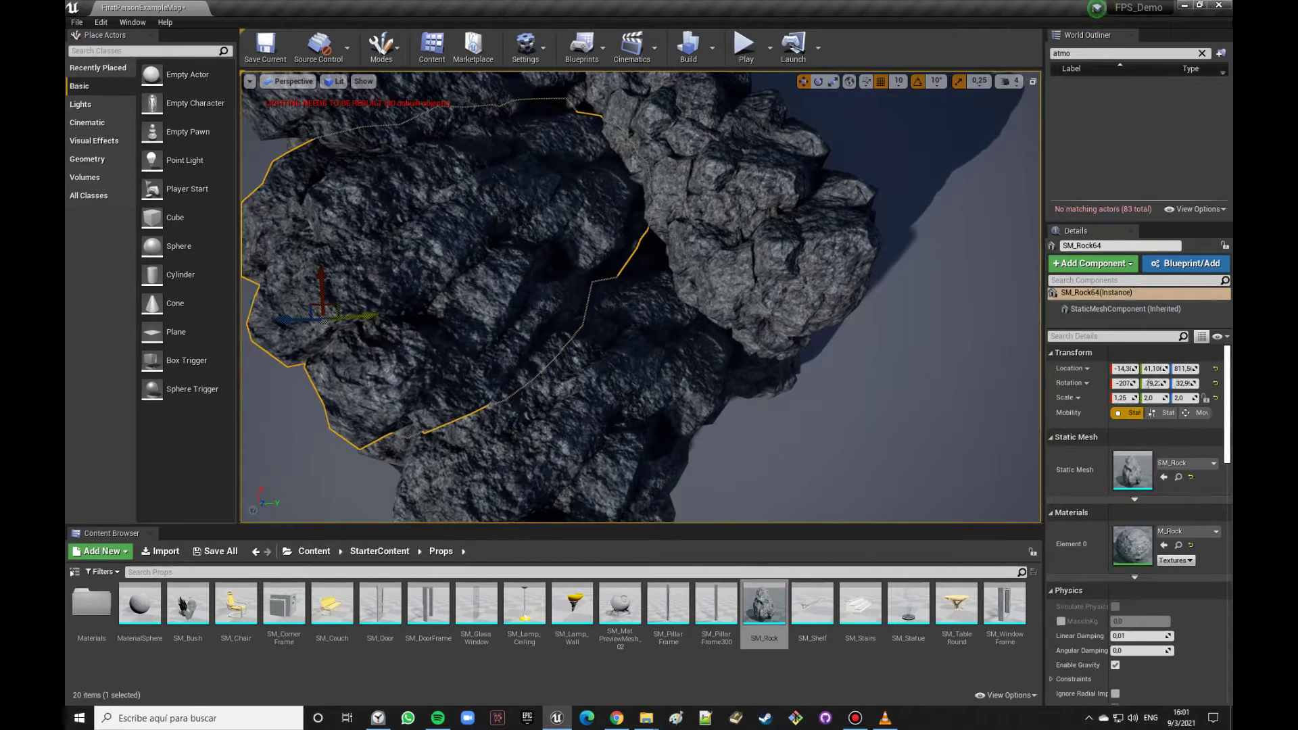
{"action": "left_click_drag", "start_coordinate": [352, 315], "coordinate": [406, 314], "text": "shift"}
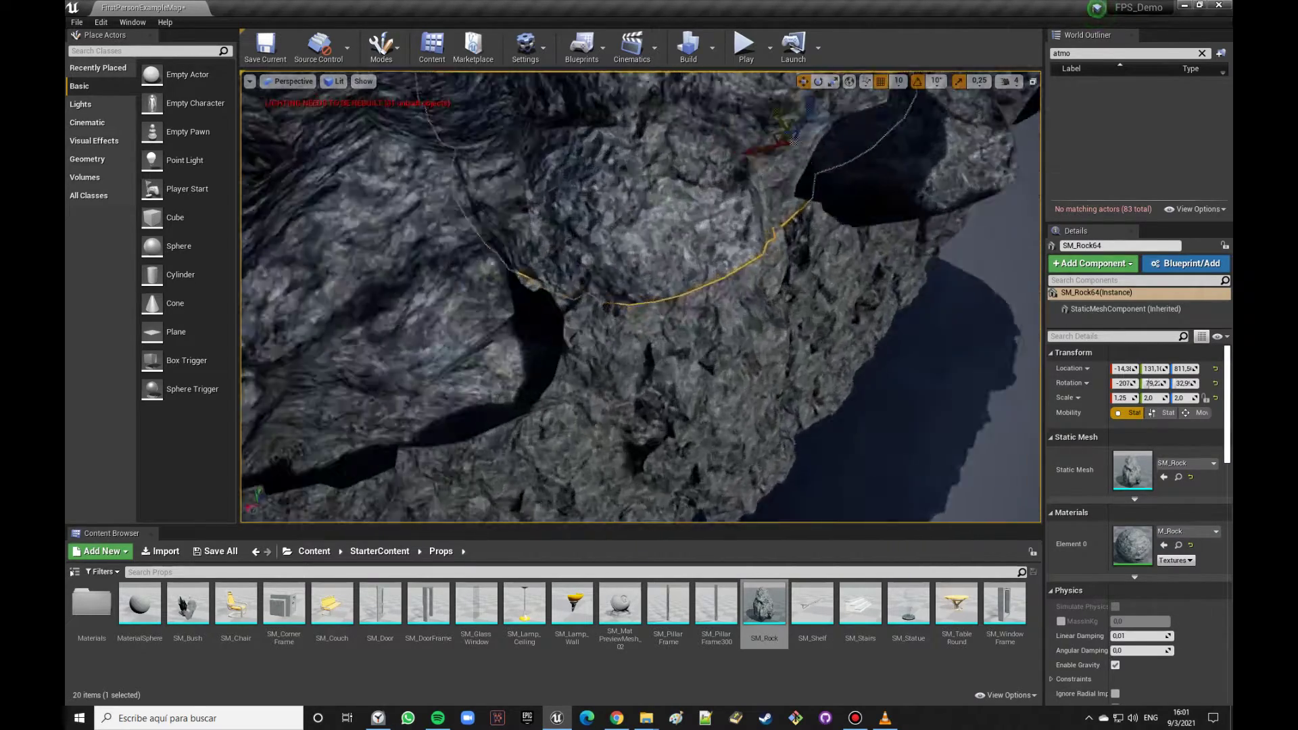
{"action": "right_click_drag", "start_coordinate": [640, 298], "coordinate": [640, 298]}
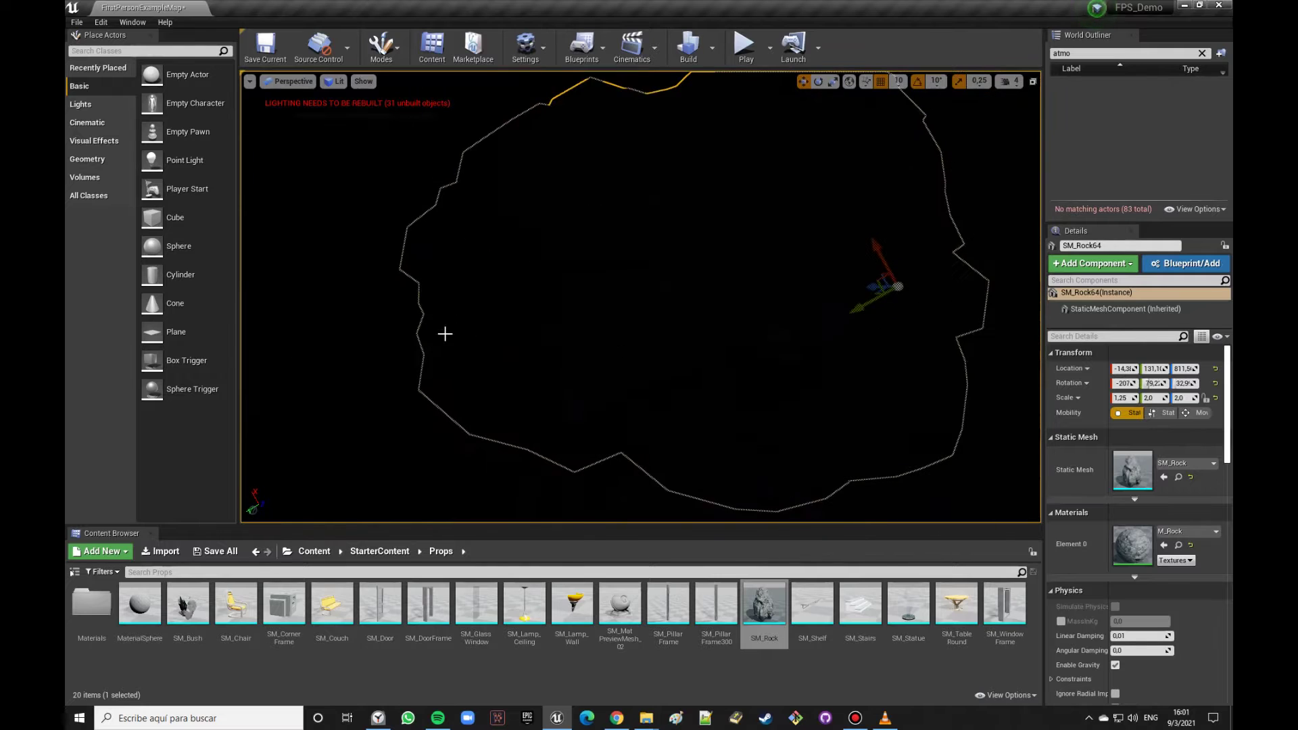
{"action": "left_click", "coordinate": [521, 358]}
{"action": "right_click_drag", "start_coordinate": [640, 298], "coordinate": [640, 298]}
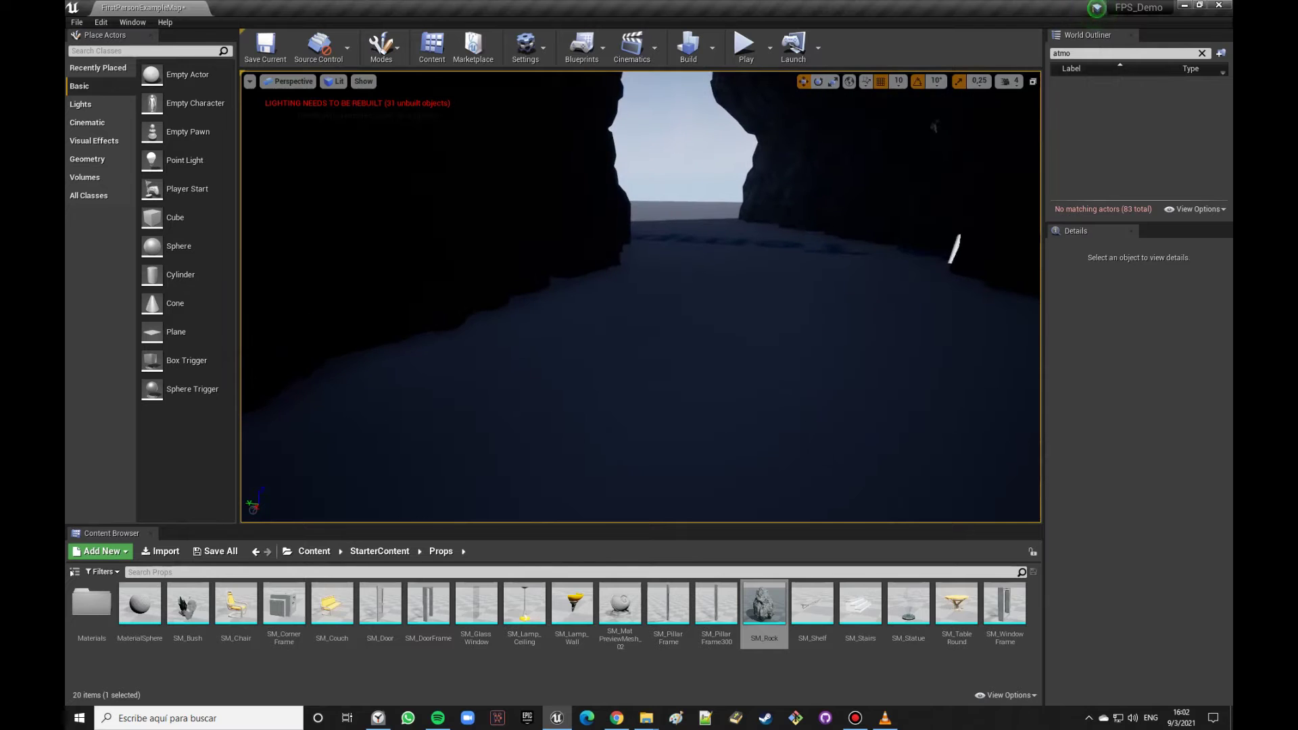
{"action": "right_click_drag", "start_coordinate": [521, 357], "coordinate": [522, 358]}
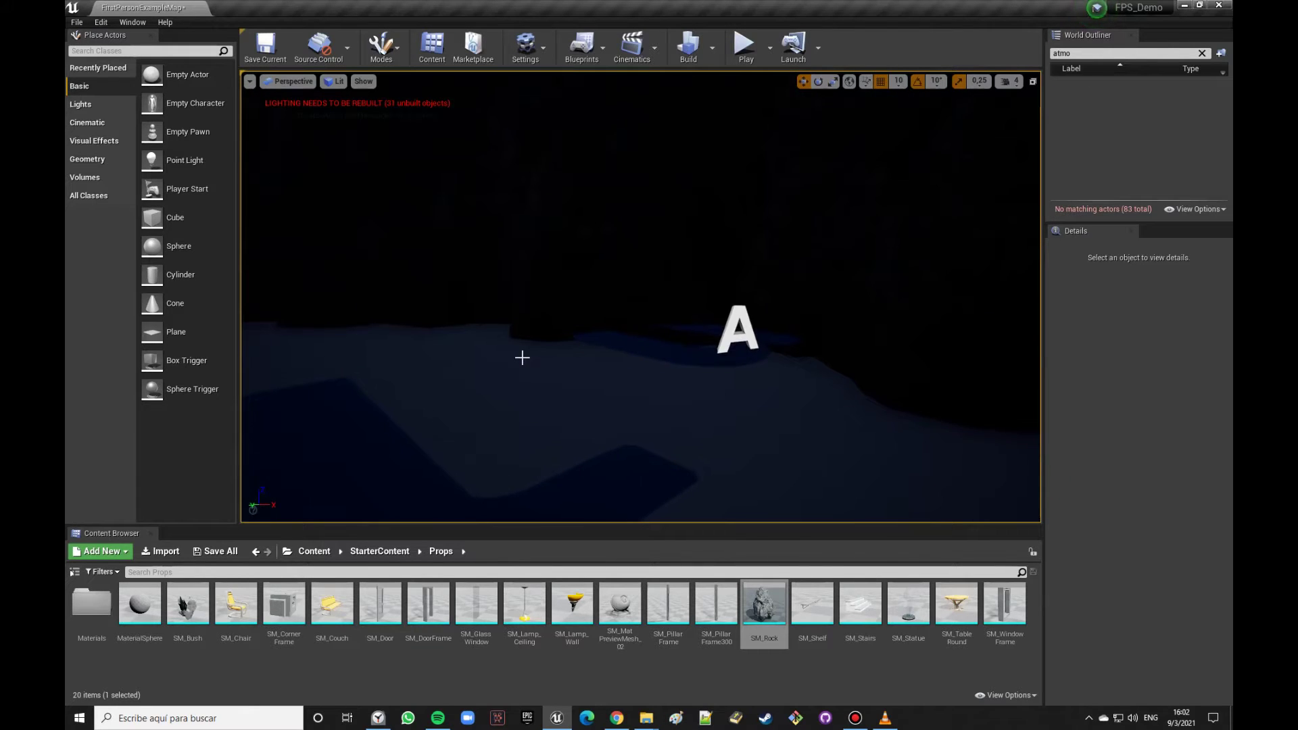
{"action": "right_click_drag", "start_coordinate": [534, 363], "coordinate": [545, 351]}
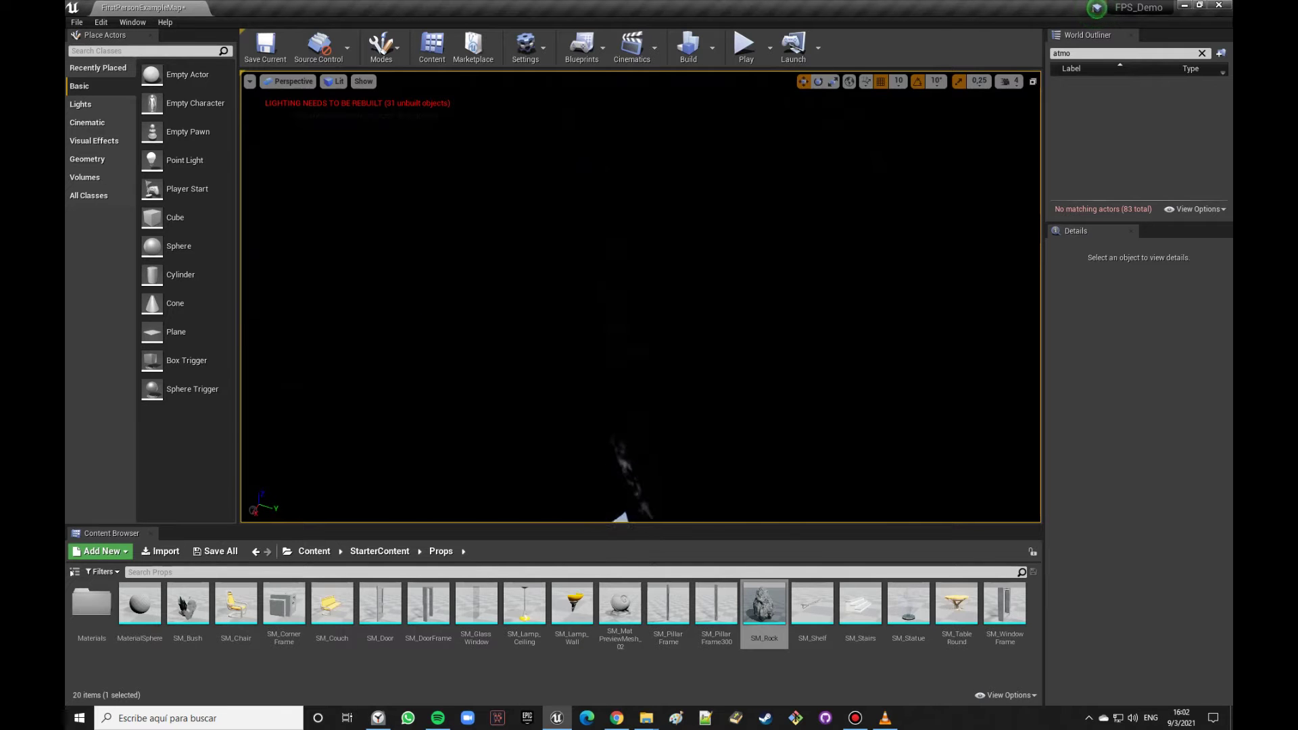
{"action": "right_click_drag", "start_coordinate": [545, 351], "coordinate": [545, 351]}
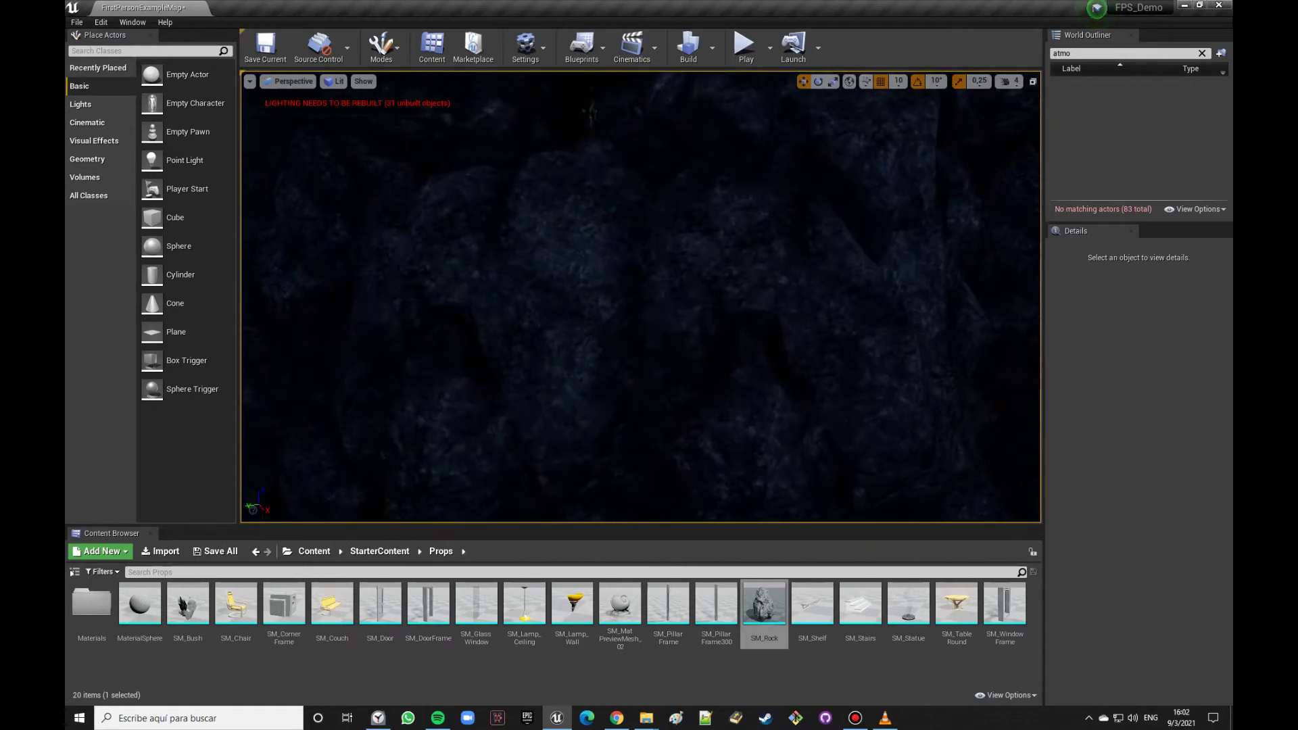
Step: Select and frame the nine-rock group, orbiting out to see the whole boulder
{"action": "left_click", "coordinate": [545, 352]}
{"action": "key", "text": "f"}
{"action": "right_click_drag", "start_coordinate": [652, 391], "coordinate": [652, 392]}
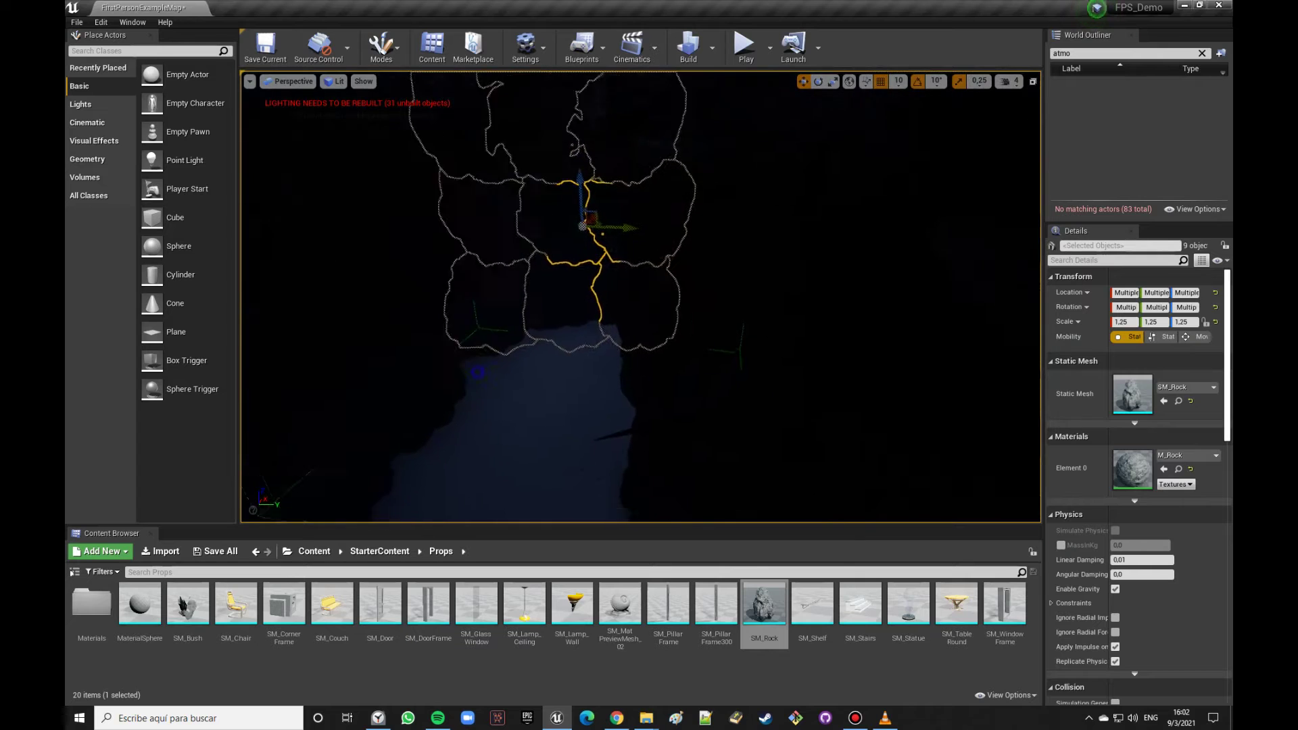
{"action": "middle_click_drag", "start_coordinate": [652, 391], "coordinate": [478, 370]}
{"action": "right_click_drag", "start_coordinate": [478, 370], "coordinate": [484, 371]}
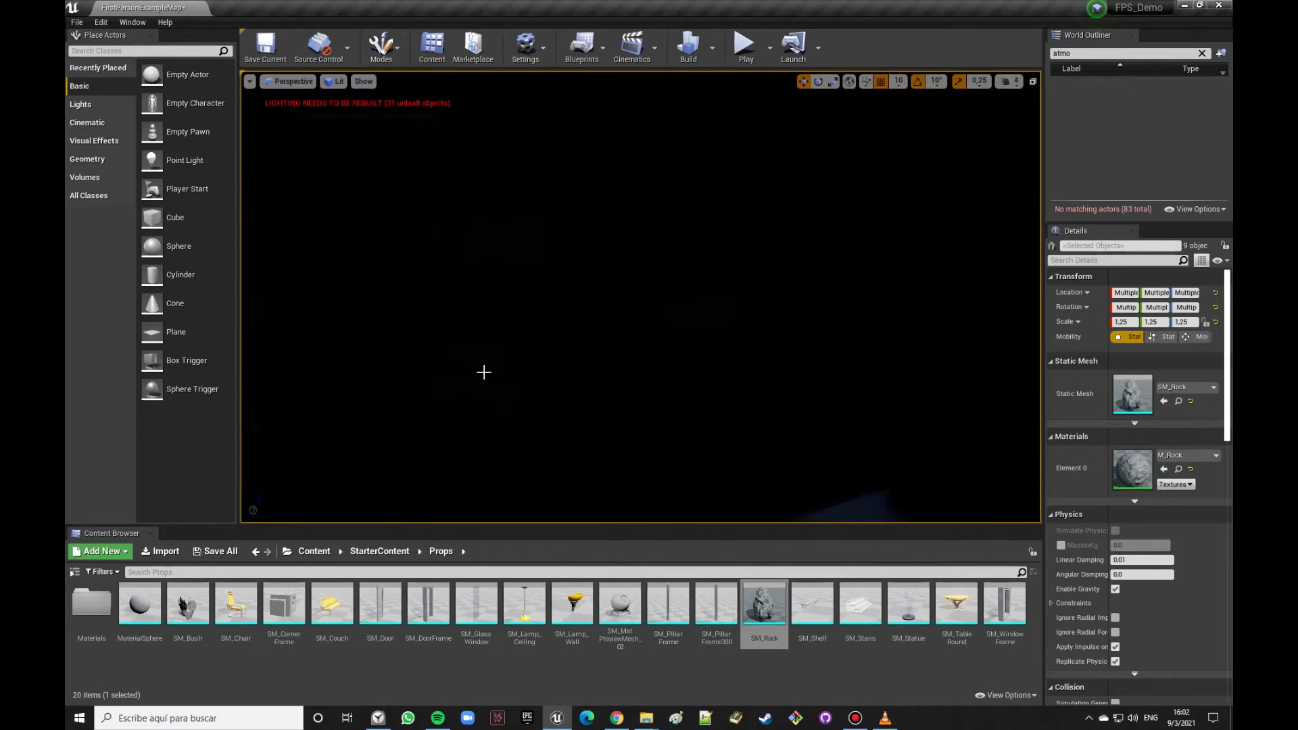
{"action": "right_click_drag", "start_coordinate": [595, 368], "coordinate": [595, 369]}
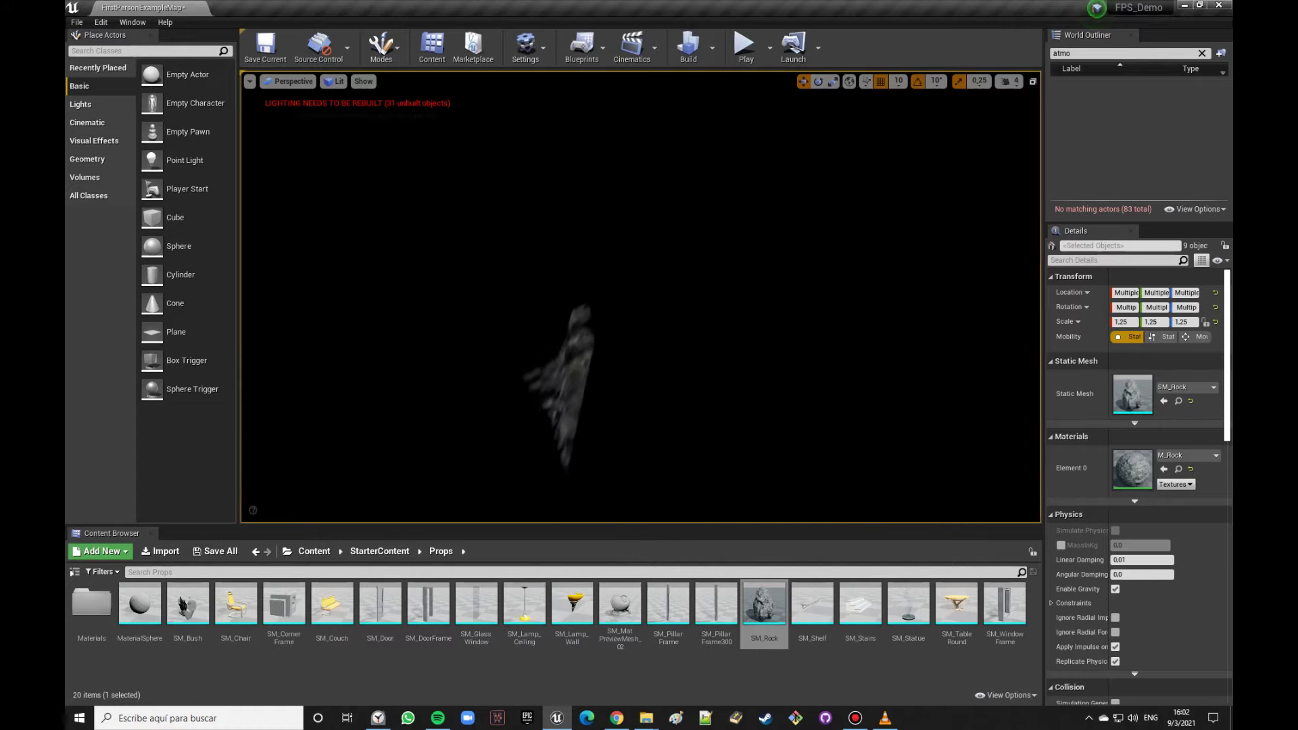
{"action": "right_click_drag", "start_coordinate": [595, 368], "coordinate": [594, 369]}
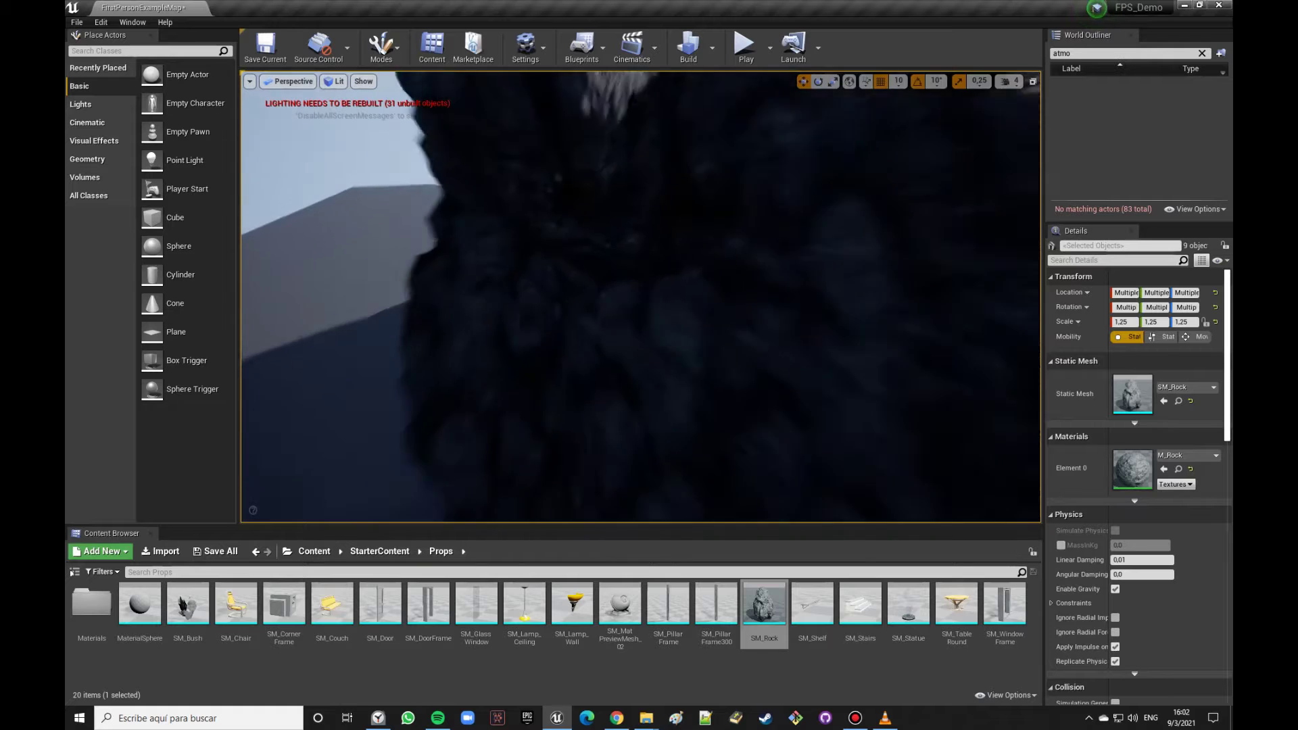
{"action": "right_click_drag", "start_coordinate": [595, 311], "coordinate": [594, 310]}
Step: Lower SM_Rock53 by 60 units and raise SM_Rock66 about 70 units, then deselect
{"action": "left_click", "coordinate": [661, 260]}
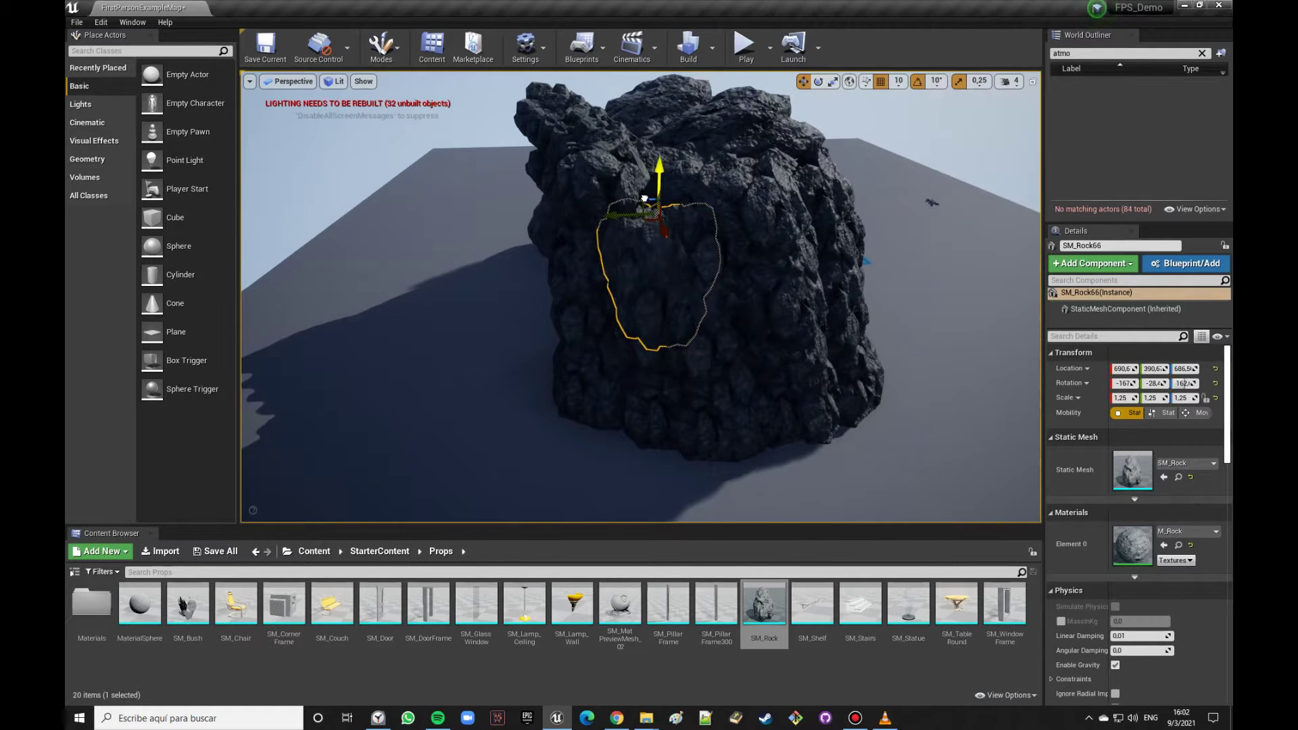
{"action": "right_click_drag", "start_coordinate": [640, 203], "coordinate": [639, 204]}
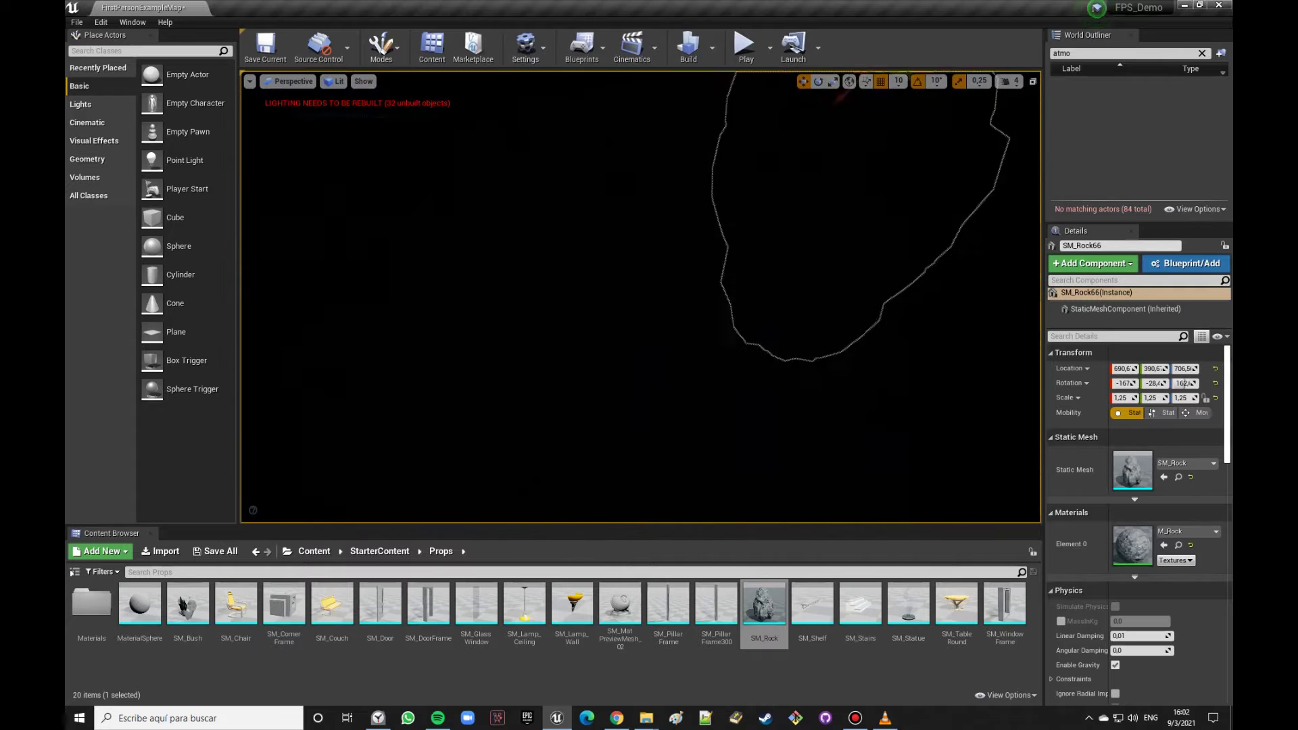
{"action": "left_click", "coordinate": [691, 266]}
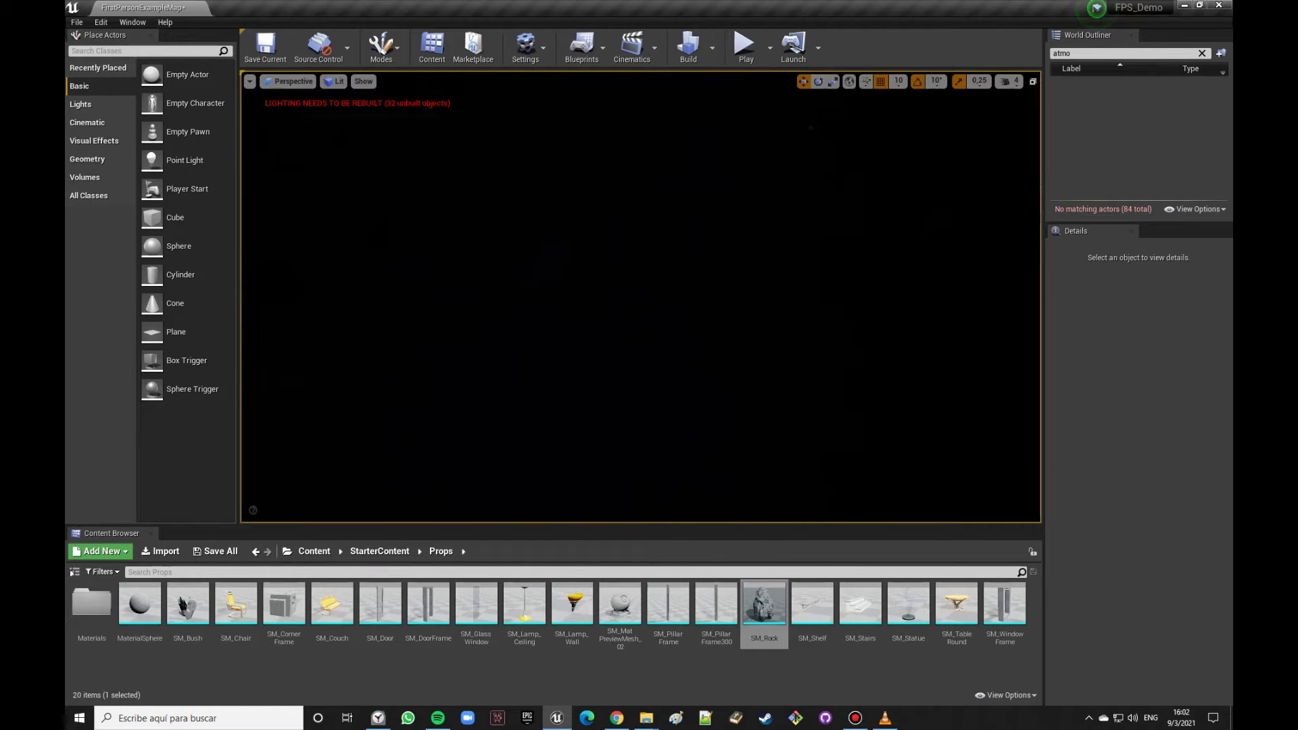
{"action": "left_click", "coordinate": [693, 276]}
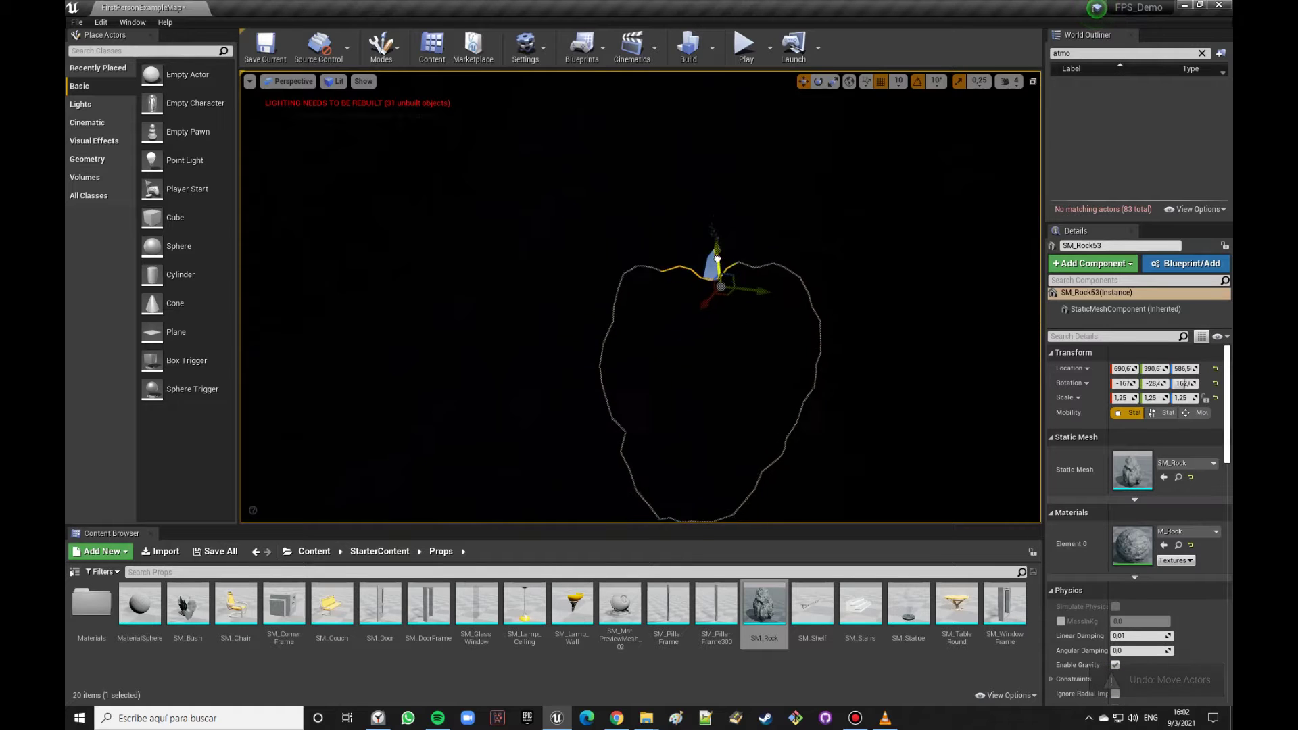
{"action": "left_click_drag", "start_coordinate": [738, 244], "coordinate": [735, 280]}
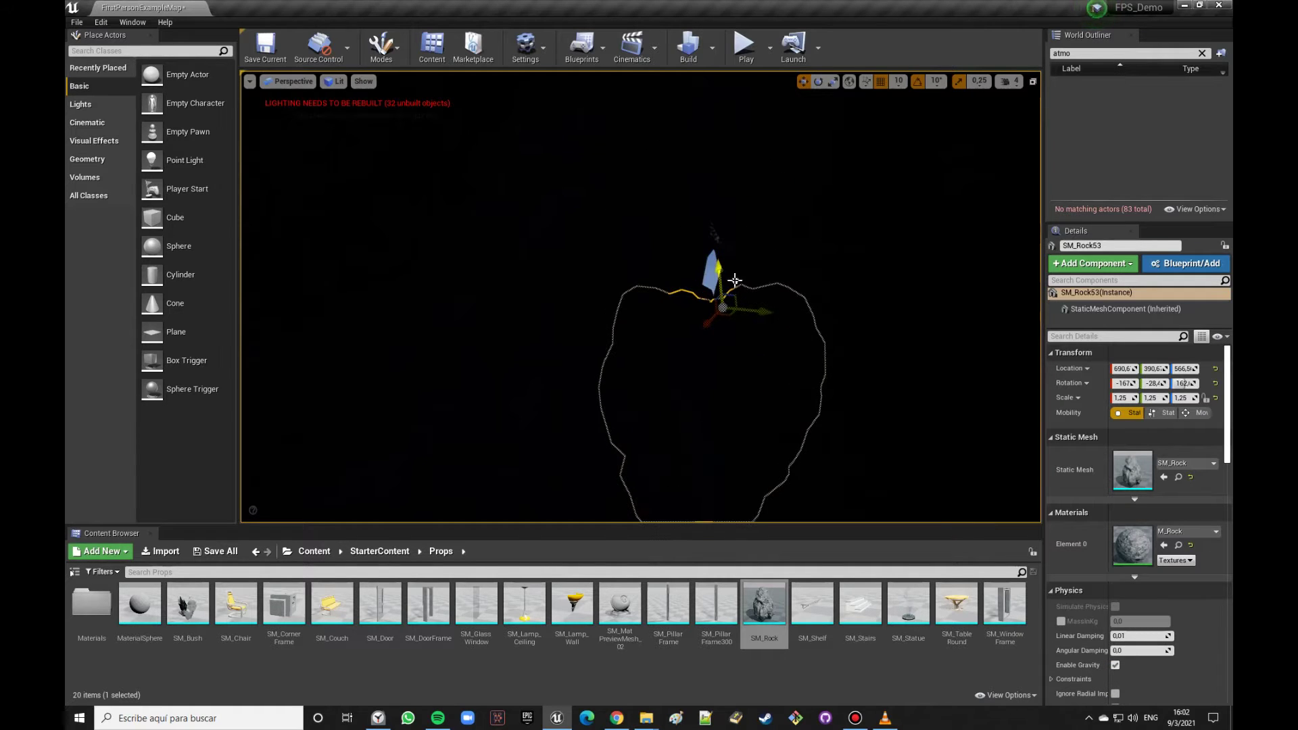
{"action": "left_click_drag", "start_coordinate": [716, 180], "coordinate": [723, 149]}
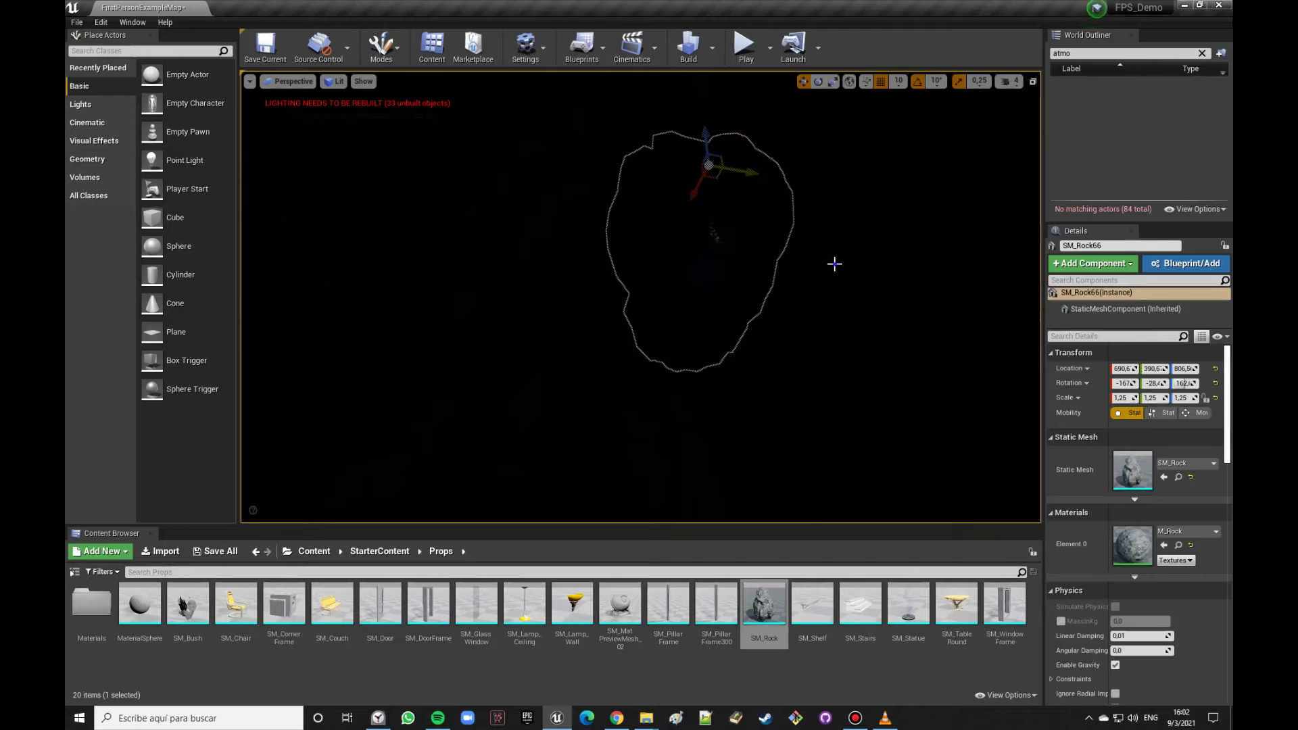
{"action": "mouse_move", "coordinate": [834, 264]}
{"action": "right_mouse_down"}
{"action": "mouse_move", "coordinate": [739, 318]}
{"action": "mouse_move", "coordinate": [386, 149]}
{"action": "right_mouse_up"}
{"action": "left_click", "coordinate": [678, 332]}
{"action": "key", "text": "Escape"}
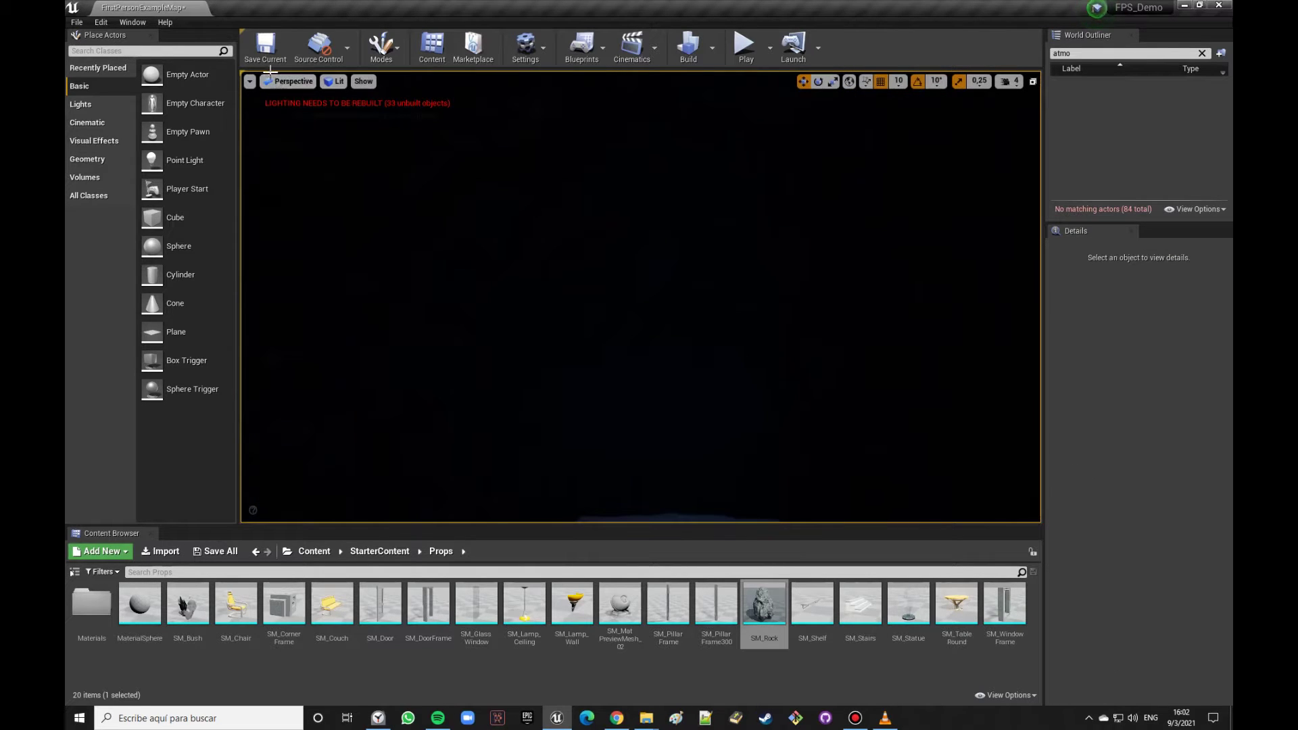
{"action": "left_click", "coordinate": [333, 82]}
{"action": "left_click", "coordinate": [349, 120]}
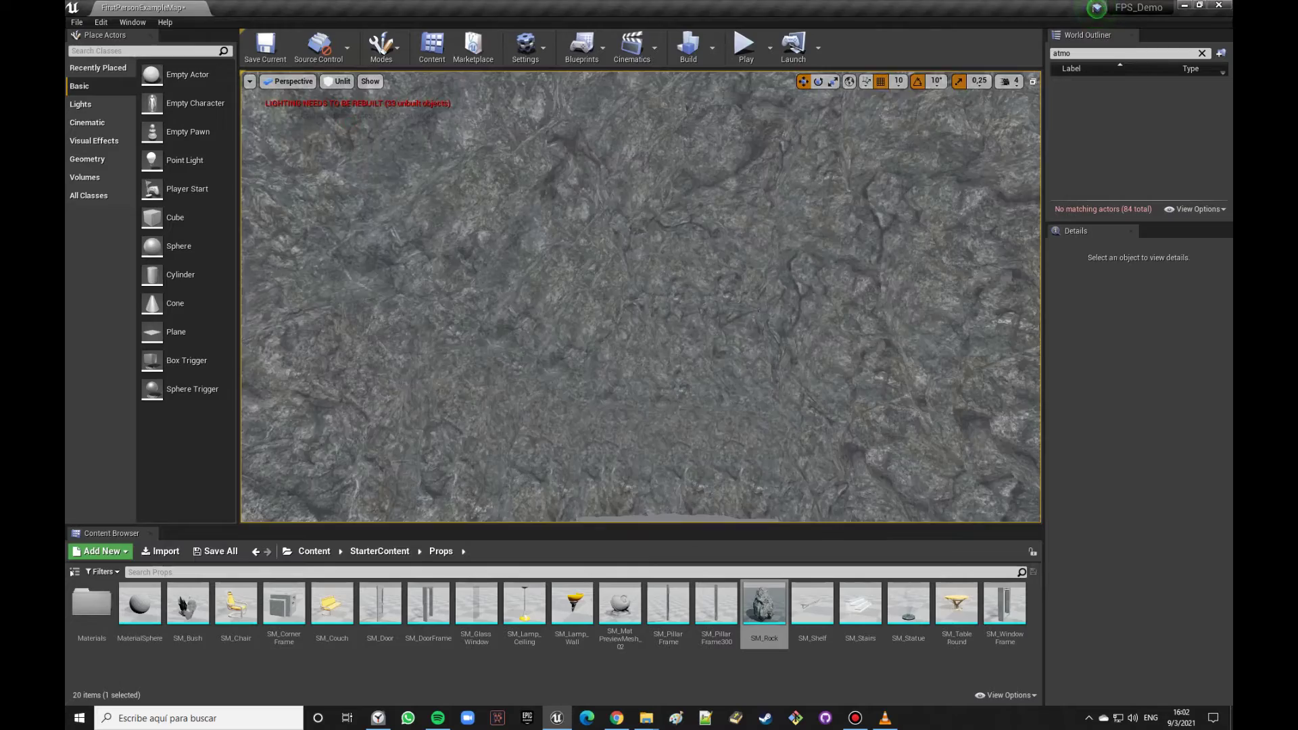
{"action": "right_click_drag", "start_coordinate": [641, 297], "coordinate": [649, 290]}
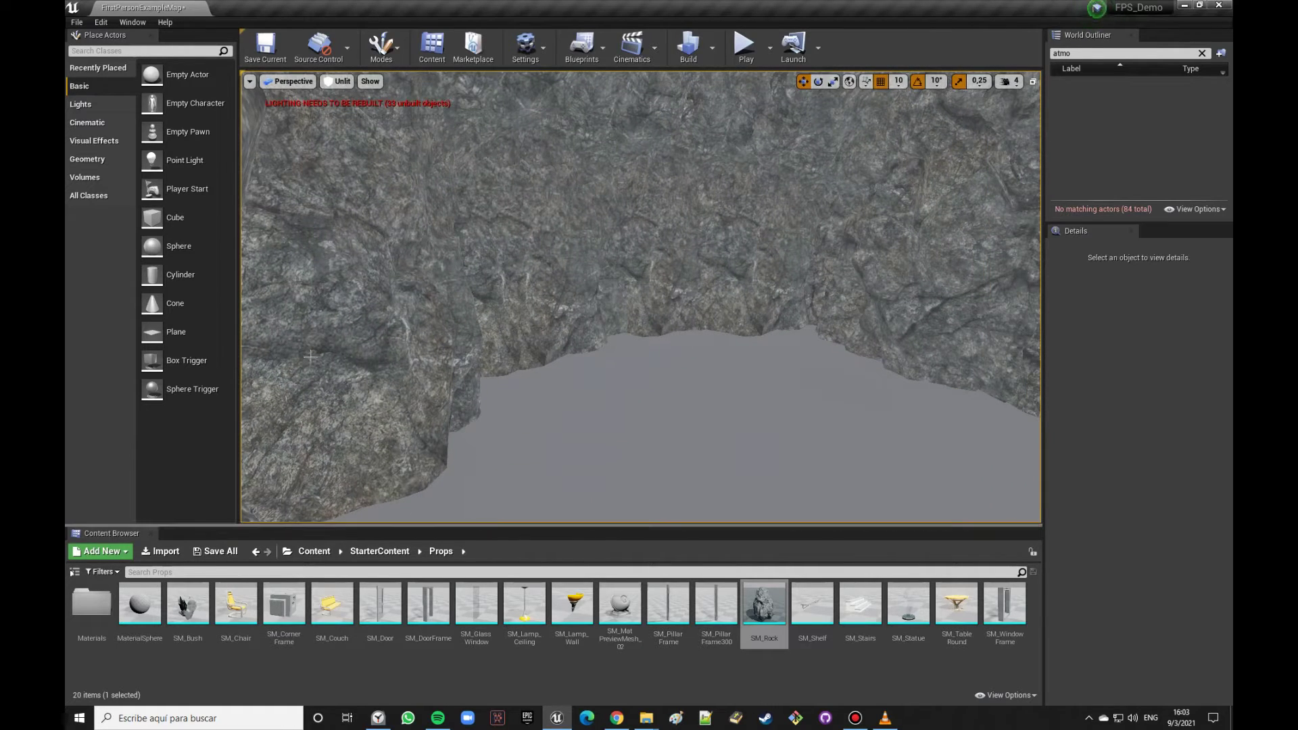
{"action": "left_click", "coordinate": [343, 82]}
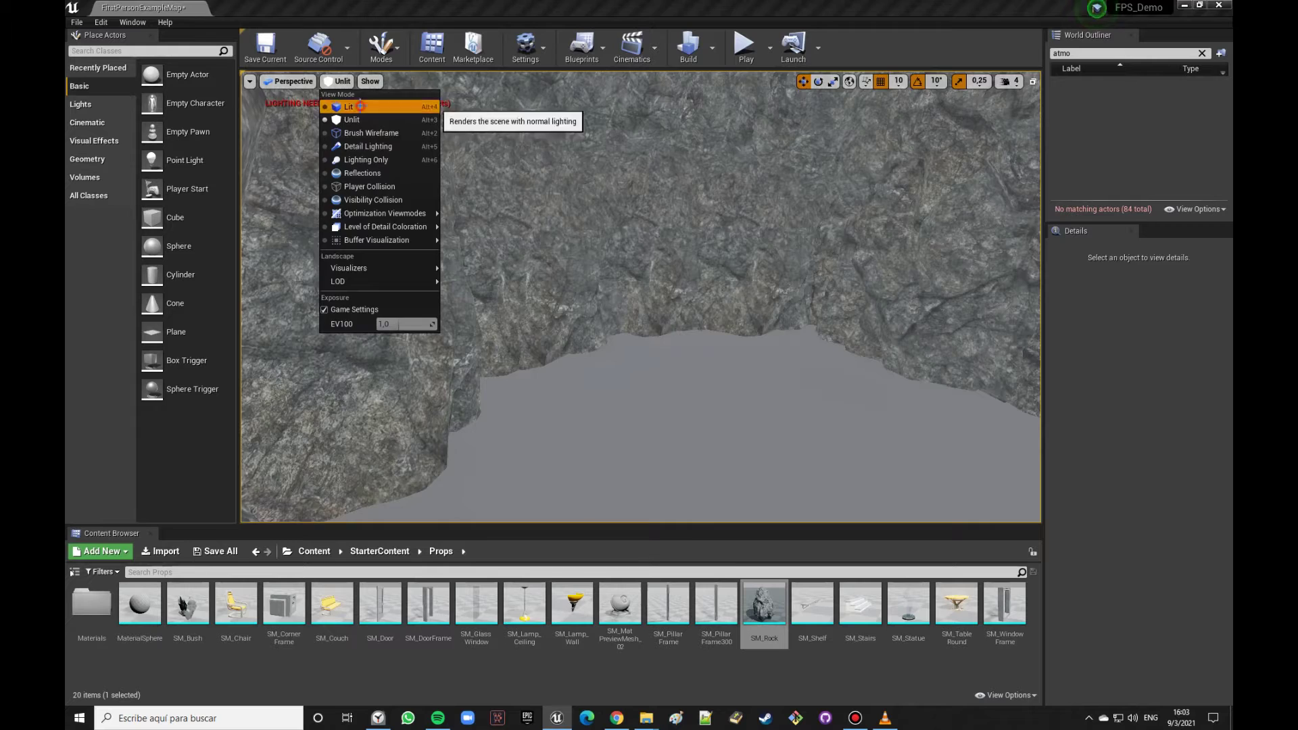
{"action": "left_click", "coordinate": [360, 107]}
Step: Place a Point Light on the cave floor and raise it to Z 280
{"action": "type", "text": "point"}
{"action": "mouse_move", "coordinate": [131, 81]}
{"action": "left_mouse_down"}
{"action": "mouse_move", "coordinate": [713, 413]}
{"action": "mouse_move", "coordinate": [724, 431]}
{"action": "left_mouse_up"}
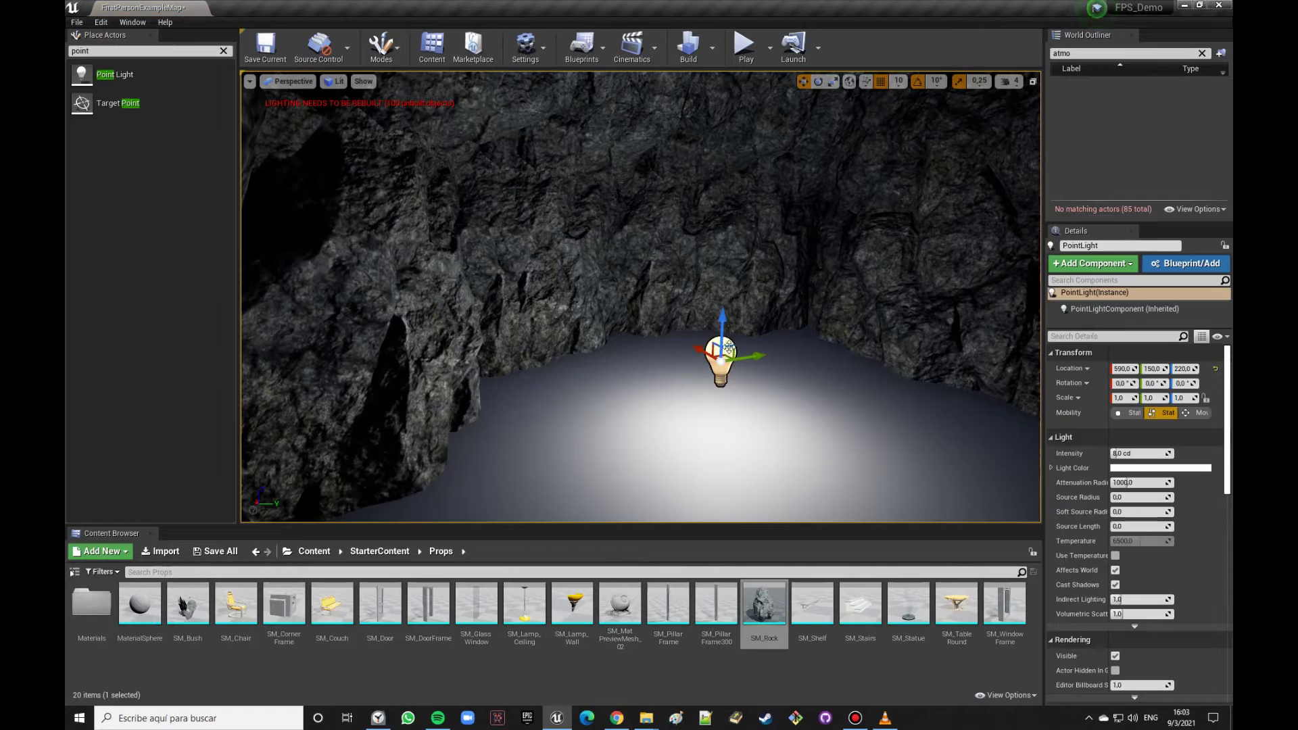
{"action": "left_click_drag", "start_coordinate": [722, 325], "coordinate": [722, 270]}
{"action": "mouse_move", "coordinate": [676, 304]}
{"action": "right_mouse_down"}
{"action": "mouse_move", "coordinate": [609, 305]}
{"action": "mouse_move", "coordinate": [709, 304]}
{"action": "right_mouse_up"}
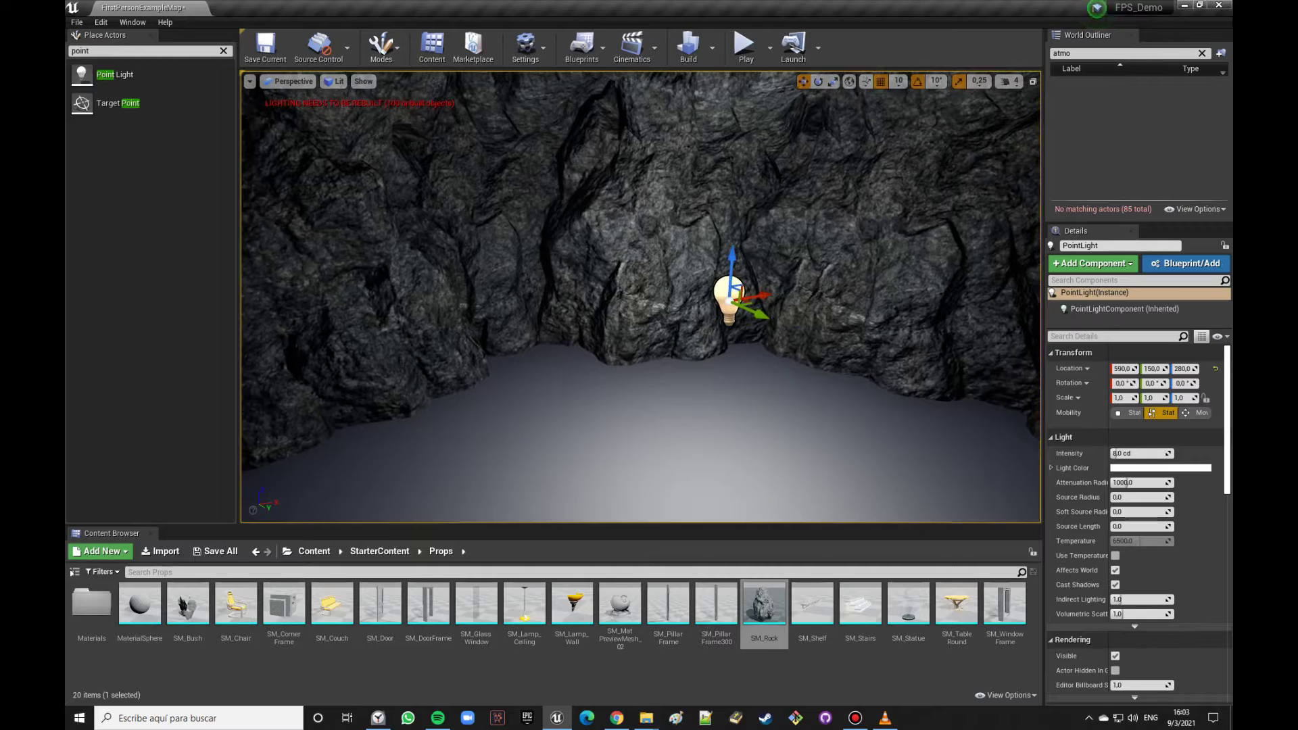
Step: Duplicate the point light and move the copy along the passage to X 290
{"action": "right_click_drag", "start_coordinate": [642, 304], "coordinate": [608, 291]}
{"action": "left_click_drag", "start_coordinate": [723, 248], "coordinate": [514, 263], "text": "alt"}
{"action": "right_click_drag", "start_coordinate": [660, 272], "coordinate": [709, 273]}
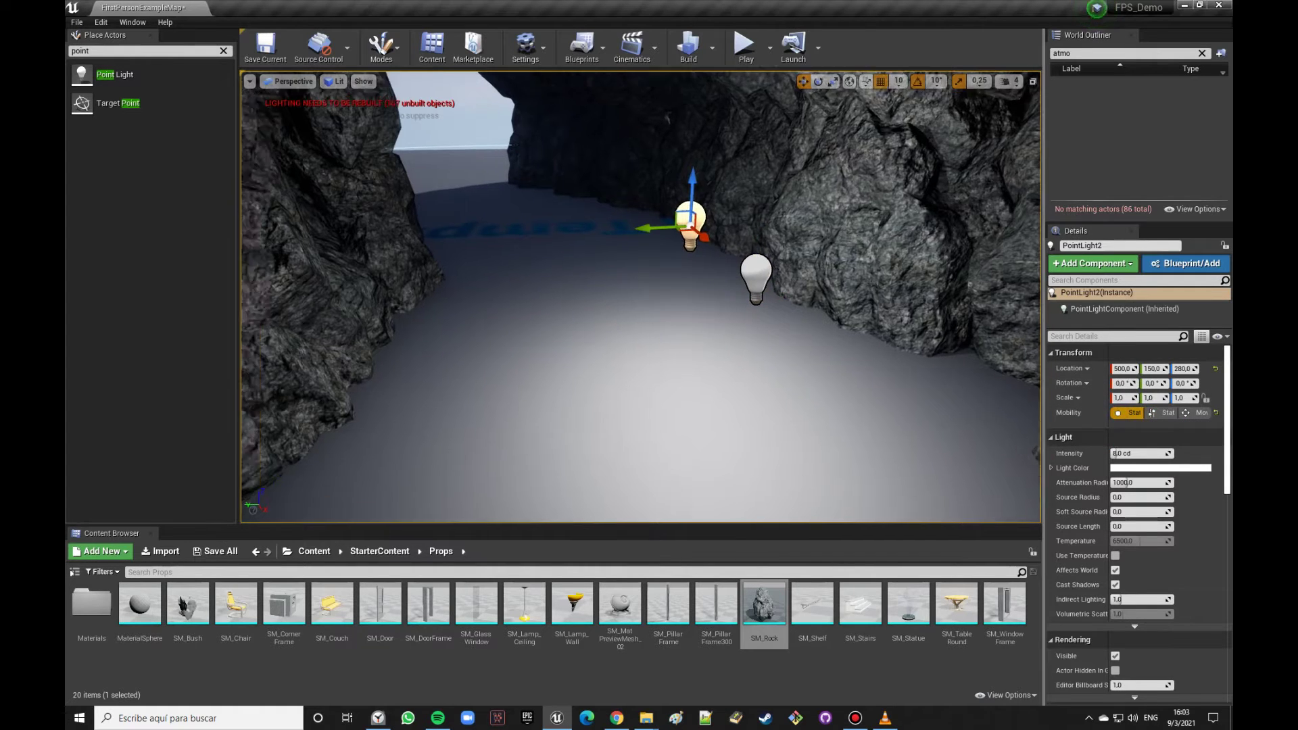
{"action": "right_click_drag", "start_coordinate": [870, 161], "coordinate": [778, 203]}
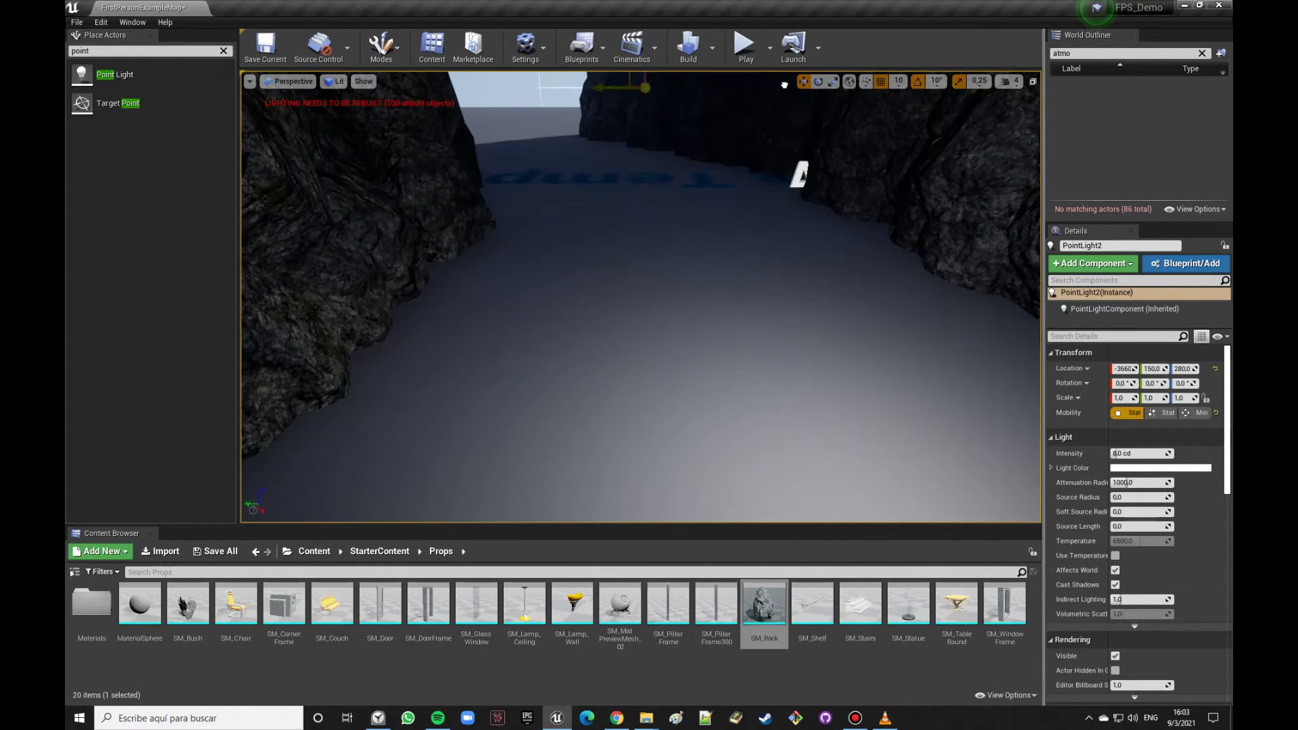
{"action": "left_click_drag", "start_coordinate": [897, 137], "coordinate": [764, 104]}
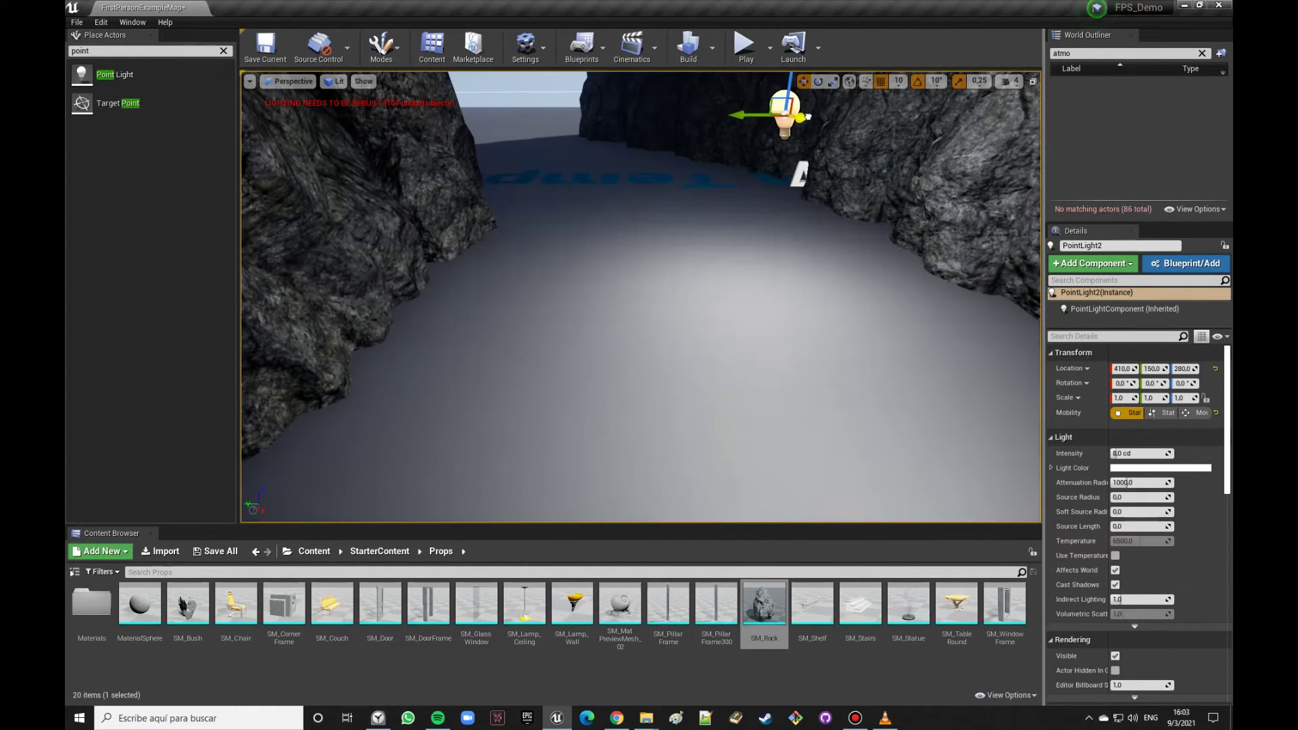
{"action": "mouse_move", "coordinate": [764, 103]}
{"action": "right_mouse_down"}
{"action": "mouse_move", "coordinate": [709, 103]}
{"action": "mouse_move", "coordinate": [676, 135]}
{"action": "right_mouse_up"}
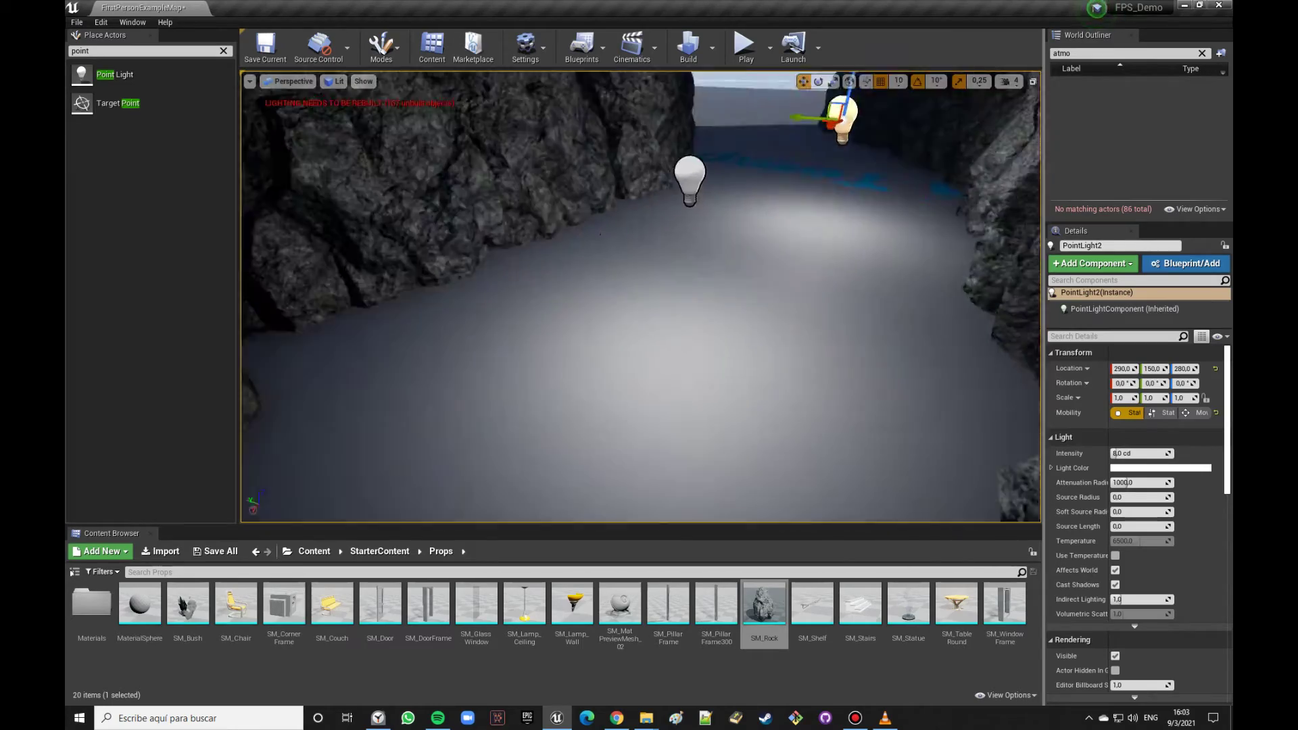
{"action": "key", "text": "f"}
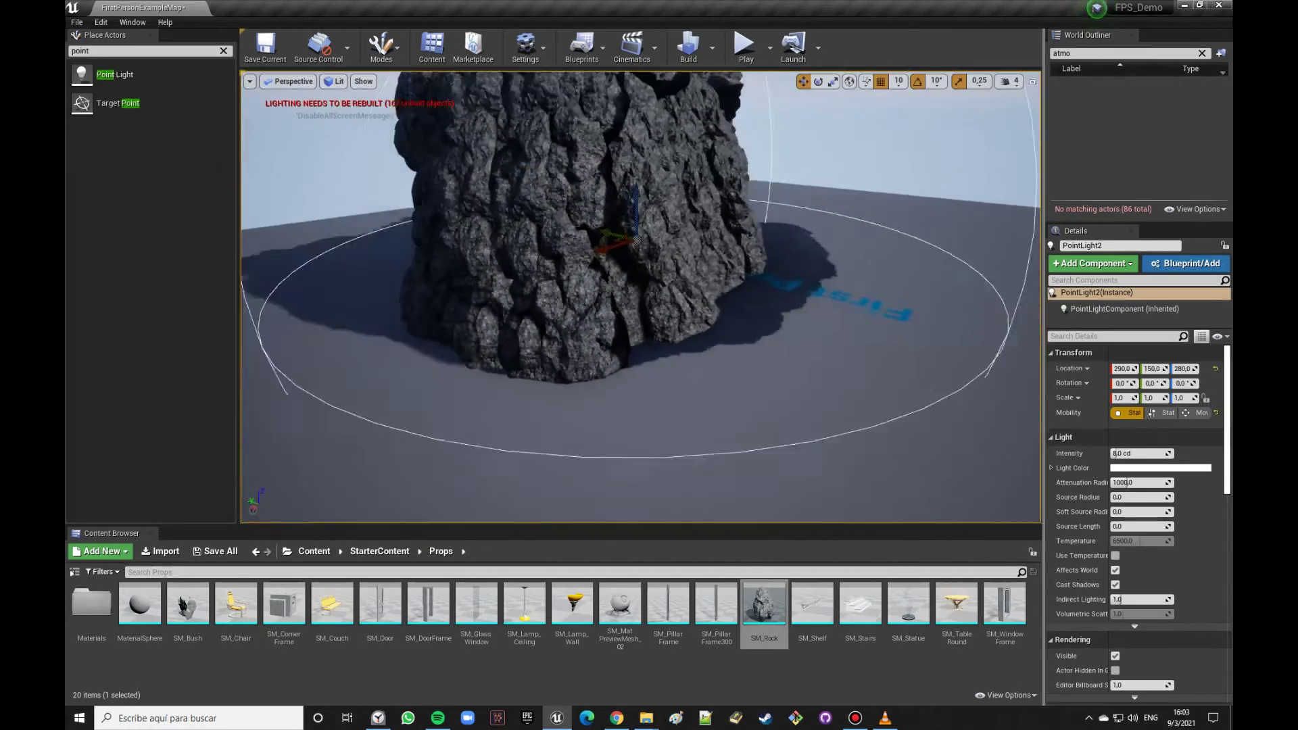
{"action": "scroll", "coordinate": [805, 162], "scroll_direction": "down", "scroll_amount": 3}
Step: Scale the Floor slab to 14.25 and shift it under the rock, to Y -1130
{"action": "right_click_drag", "start_coordinate": [805, 163], "coordinate": [845, 223]}
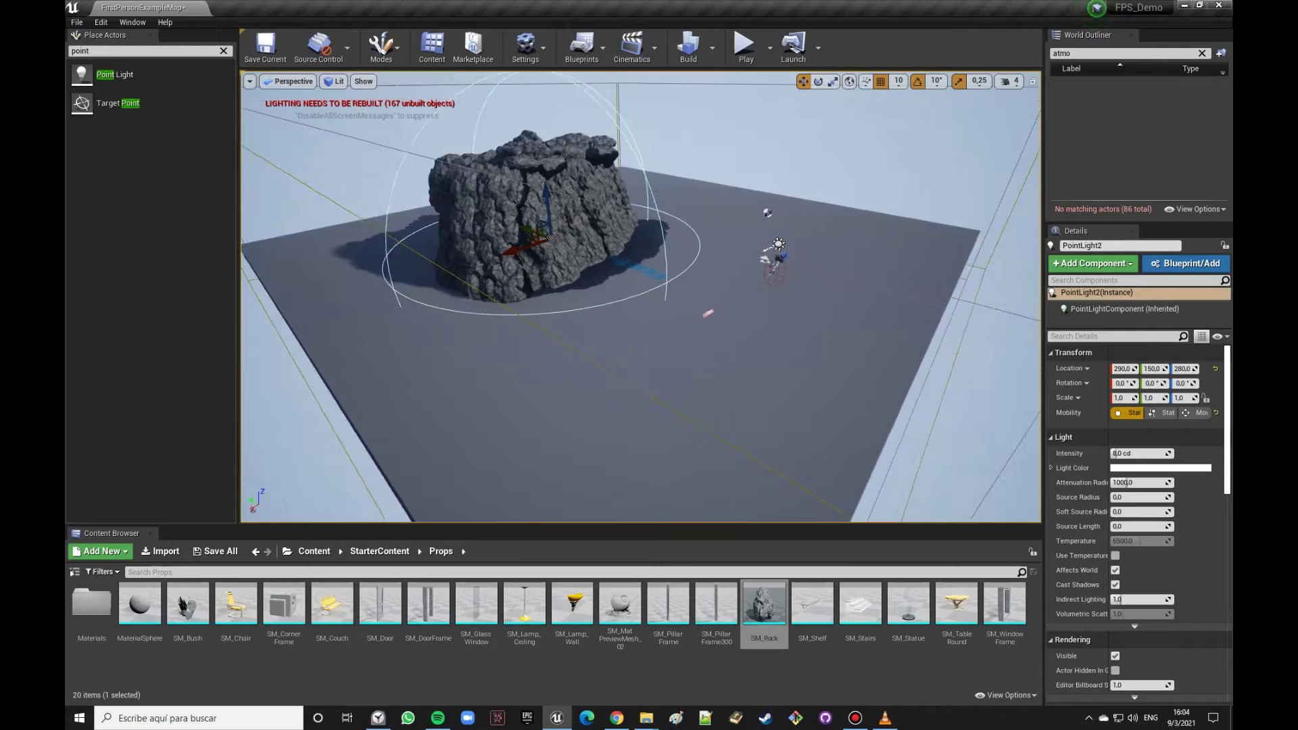
{"action": "right_click_drag", "start_coordinate": [540, 385], "coordinate": [570, 380]}
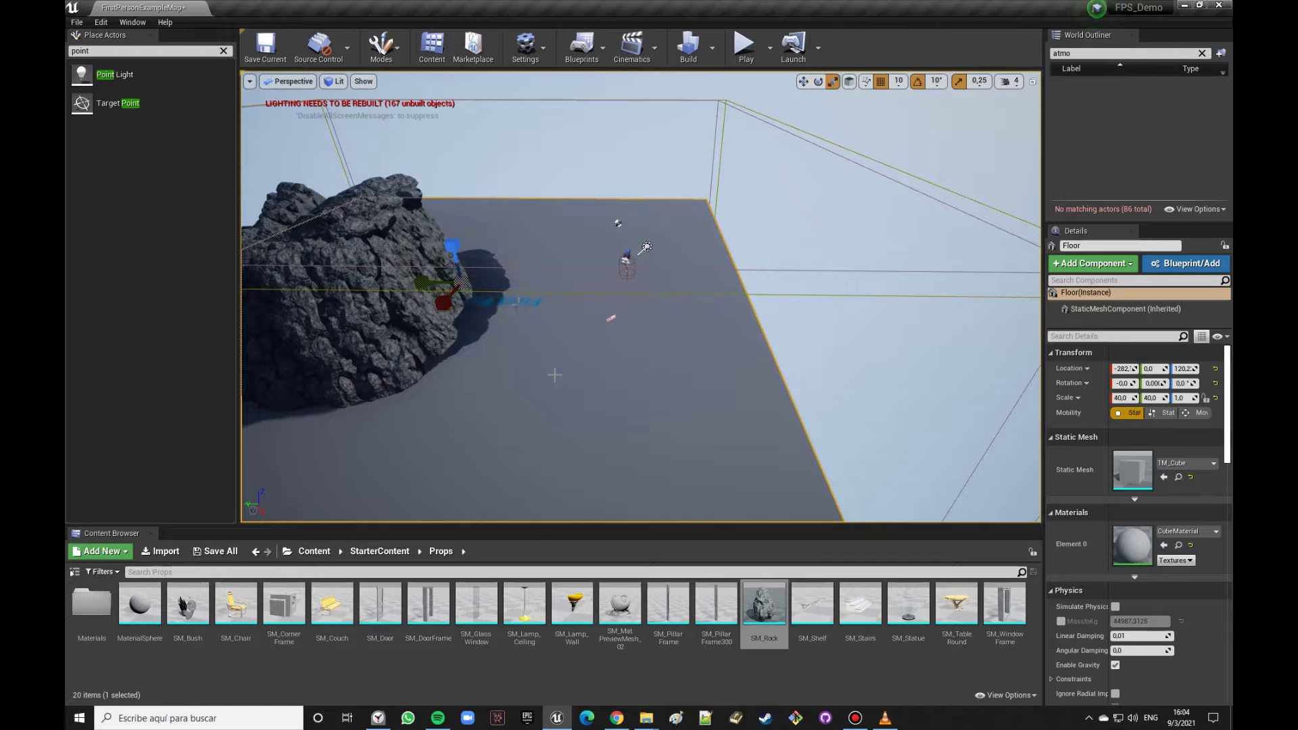
{"action": "right_click_drag", "start_coordinate": [510, 298], "coordinate": [473, 301]}
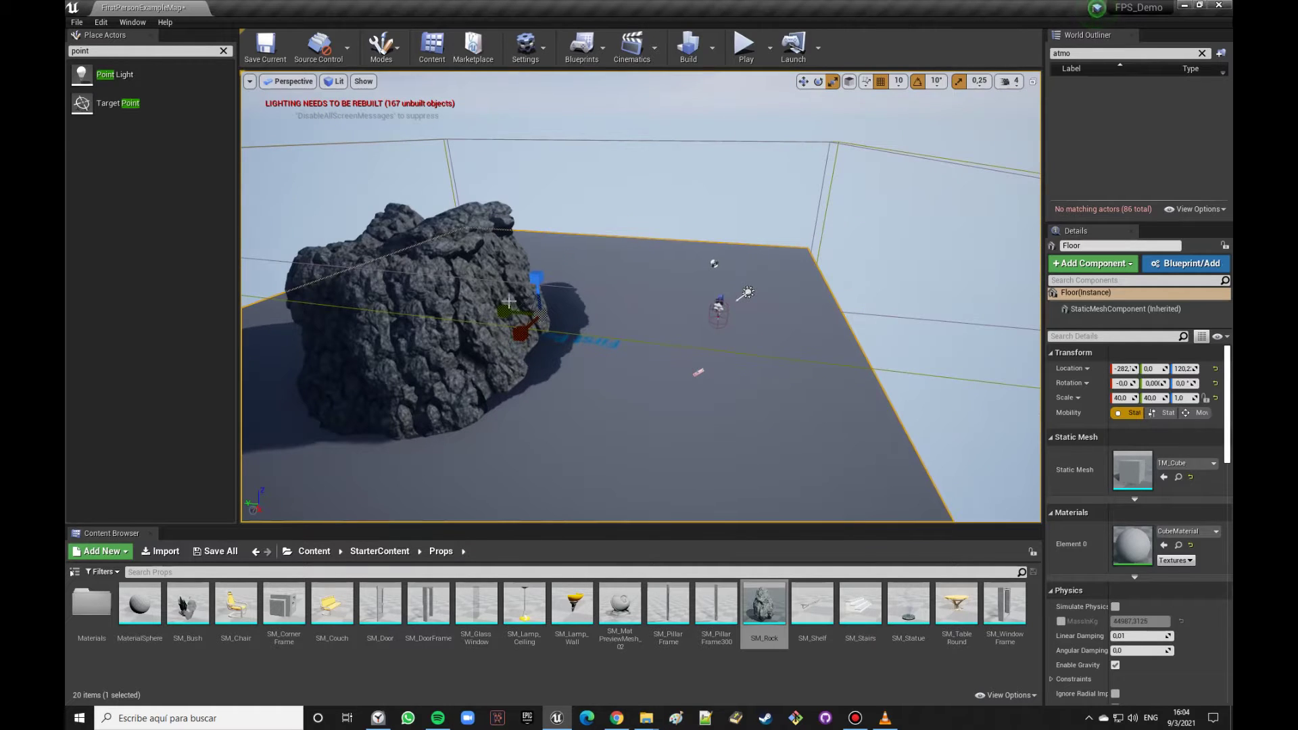
{"action": "mouse_move", "coordinate": [521, 318]}
{"action": "left_mouse_down"}
{"action": "mouse_move", "coordinate": [486, 351]}
{"action": "mouse_move", "coordinate": [534, 307]}
{"action": "left_mouse_up"}
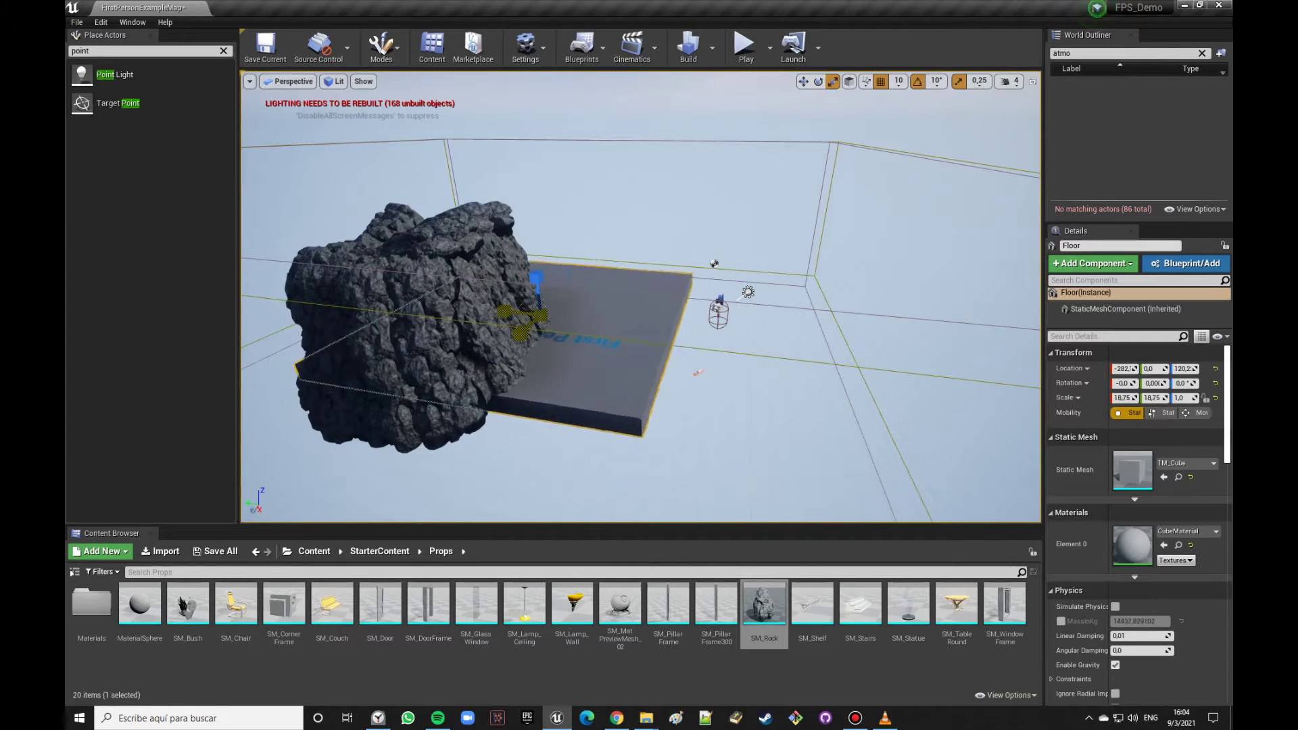
{"action": "right_click_drag", "start_coordinate": [534, 308], "coordinate": [514, 351]}
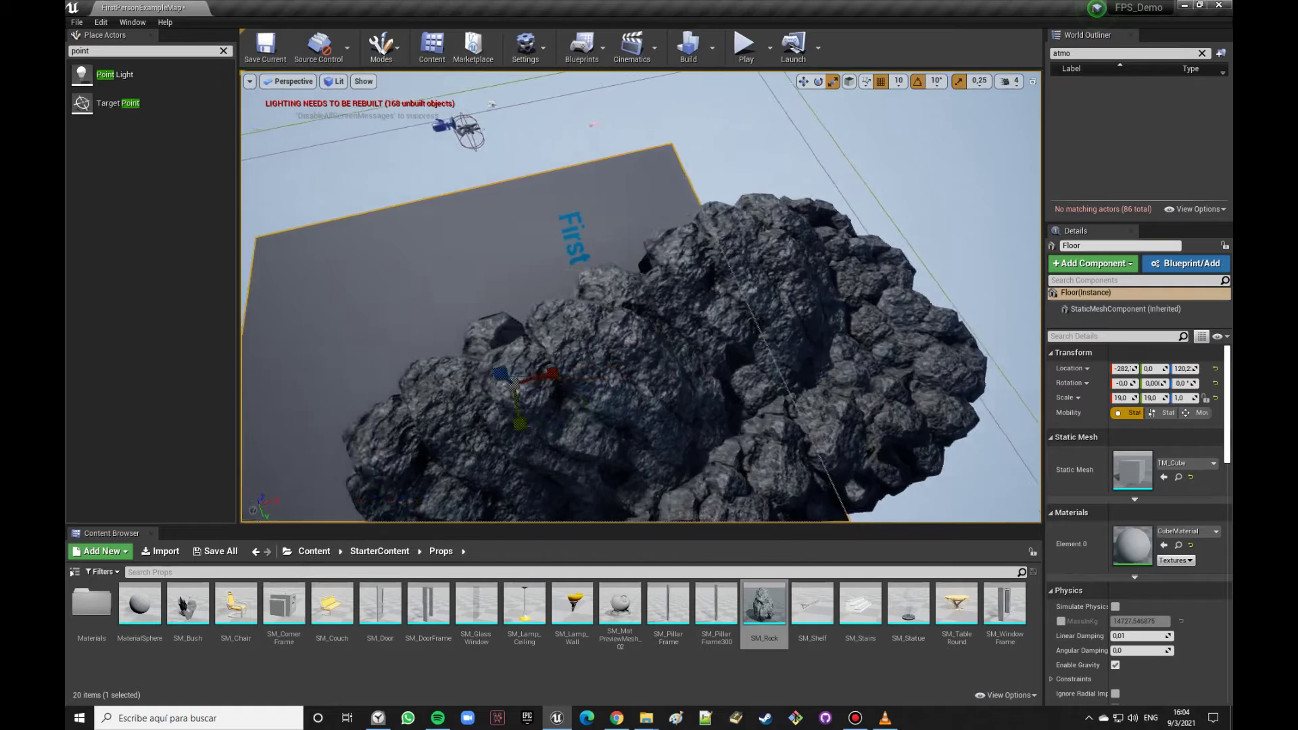
{"action": "right_click_drag", "start_coordinate": [513, 351], "coordinate": [492, 339]}
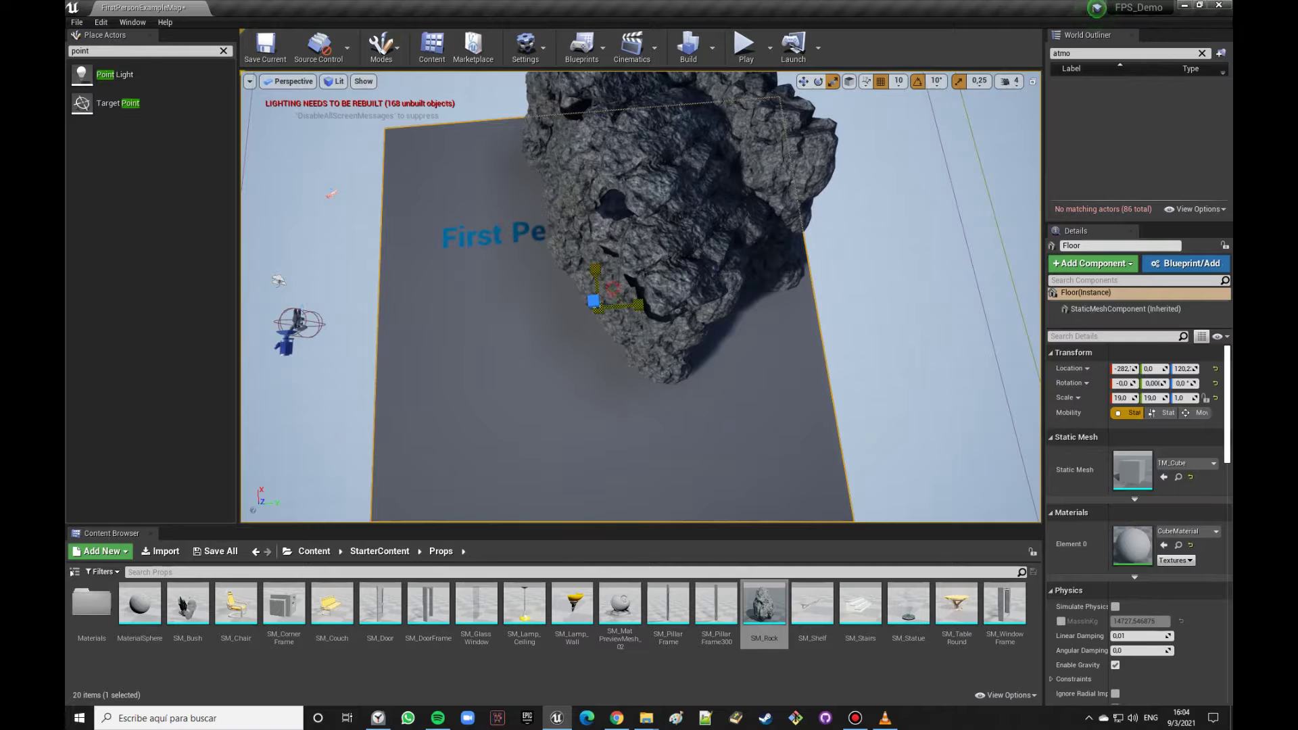
{"action": "left_click_drag", "start_coordinate": [593, 300], "coordinate": [581, 311]}
{"action": "mouse_move", "coordinate": [513, 351]}
{"action": "right_mouse_down"}
{"action": "mouse_move", "coordinate": [500, 338]}
{"action": "mouse_move", "coordinate": [598, 301]}
{"action": "right_mouse_up"}
{"action": "left_click_drag", "start_coordinate": [541, 284], "coordinate": [612, 134]}
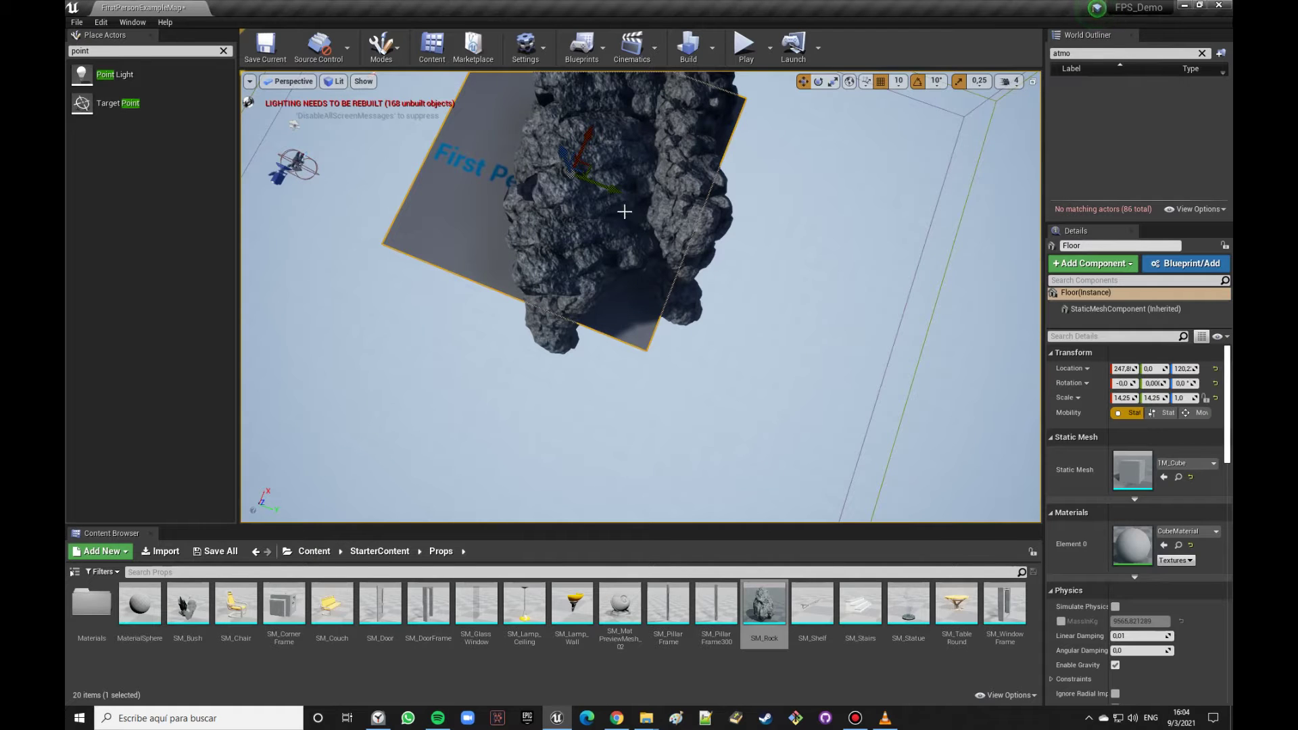
{"action": "left_click_drag", "start_coordinate": [624, 212], "coordinate": [398, 137]}
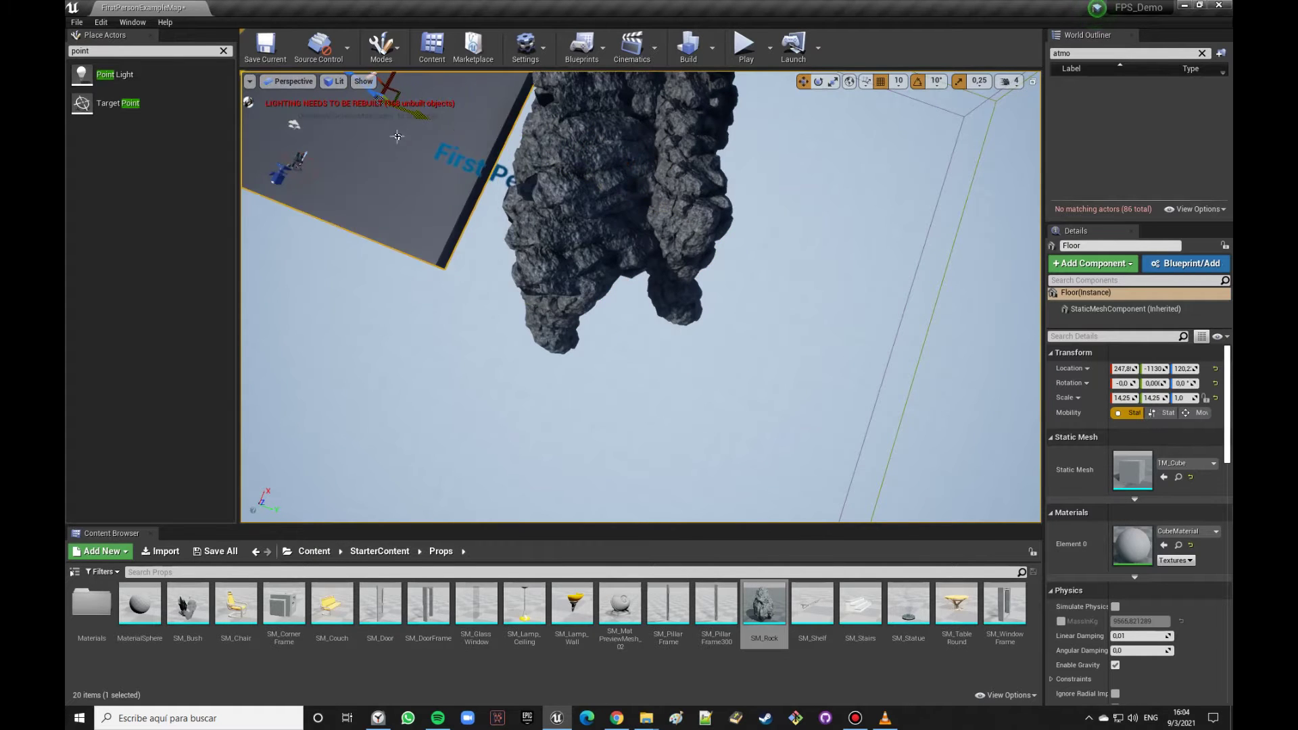
{"action": "right_click_drag", "start_coordinate": [397, 137], "coordinate": [397, 136]}
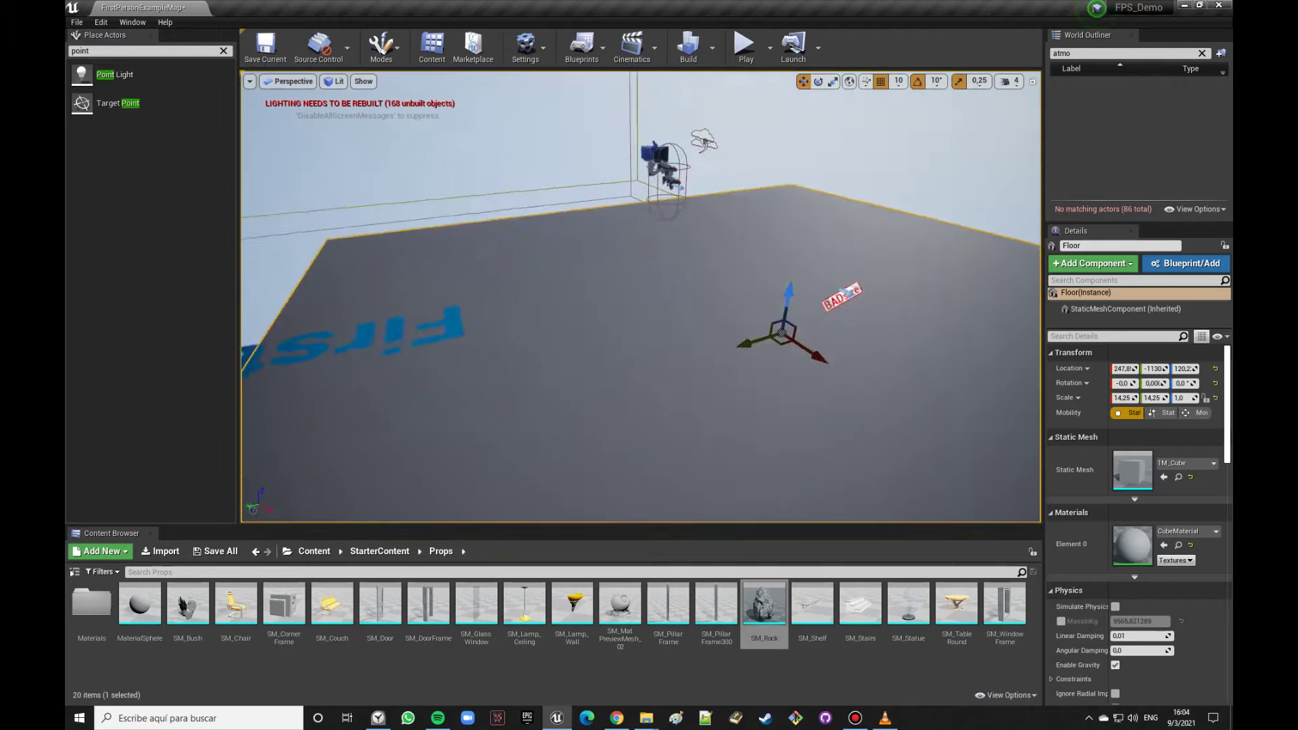
{"action": "right_click_drag", "start_coordinate": [730, 271], "coordinate": [729, 271]}
Step: Resize the Floor from 14.25 to 10.75 on X and Y
{"action": "key", "text": "e"}
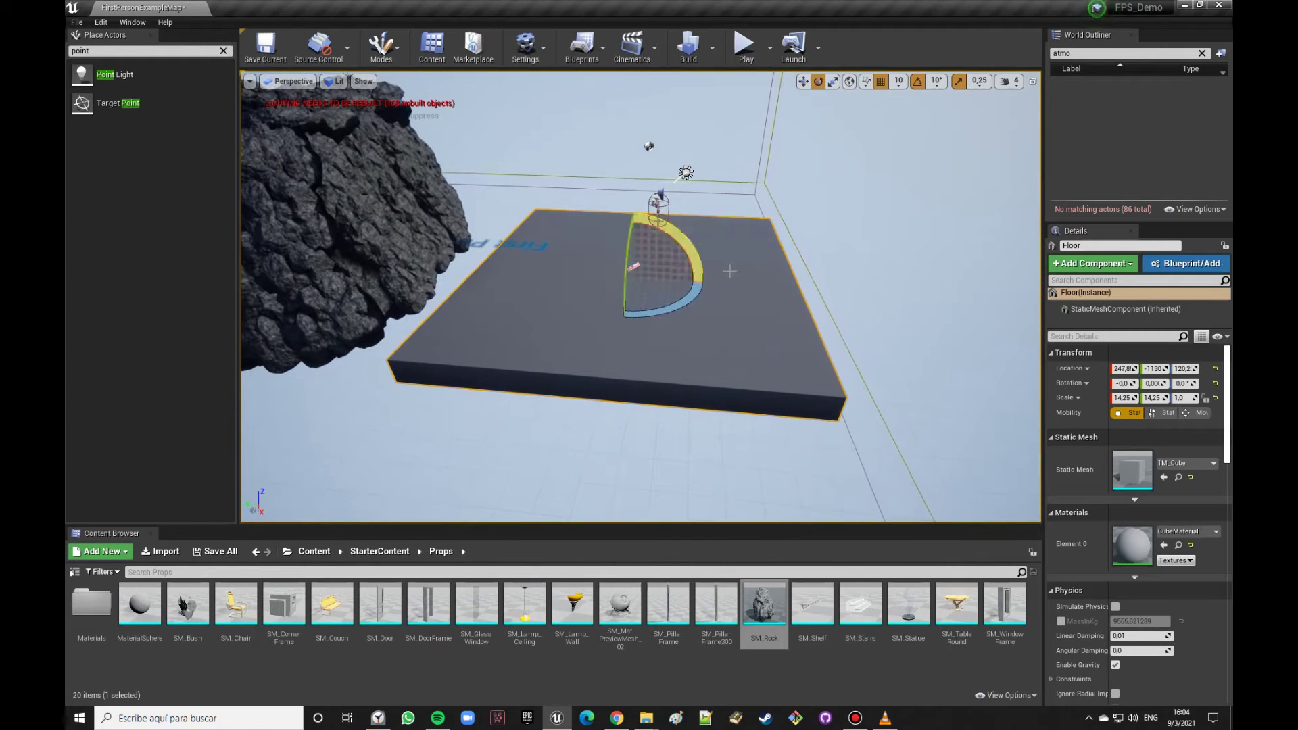
{"action": "left_click_drag", "start_coordinate": [618, 287], "coordinate": [594, 298]}
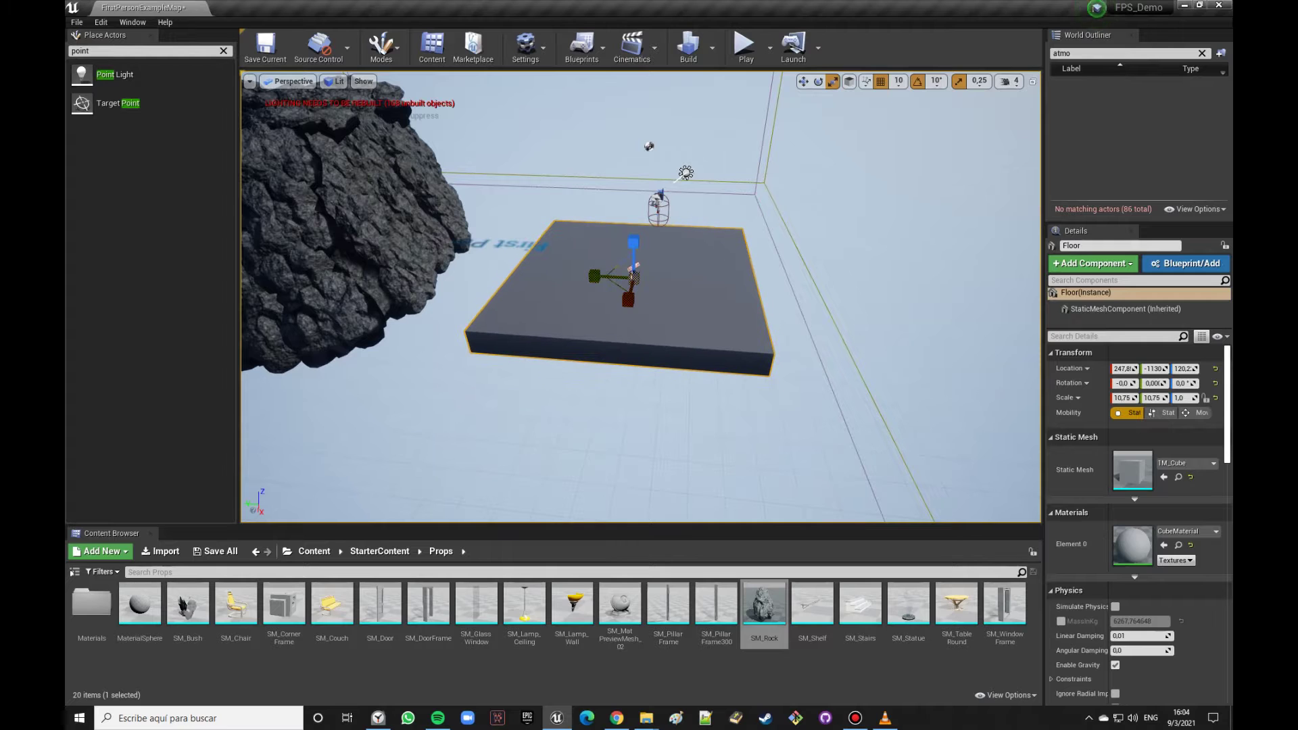
{"action": "scroll", "coordinate": [706, 305], "scroll_direction": "up", "scroll_amount": 2}
{"action": "scroll", "coordinate": [703, 312], "scroll_direction": "up", "scroll_amount": 2}
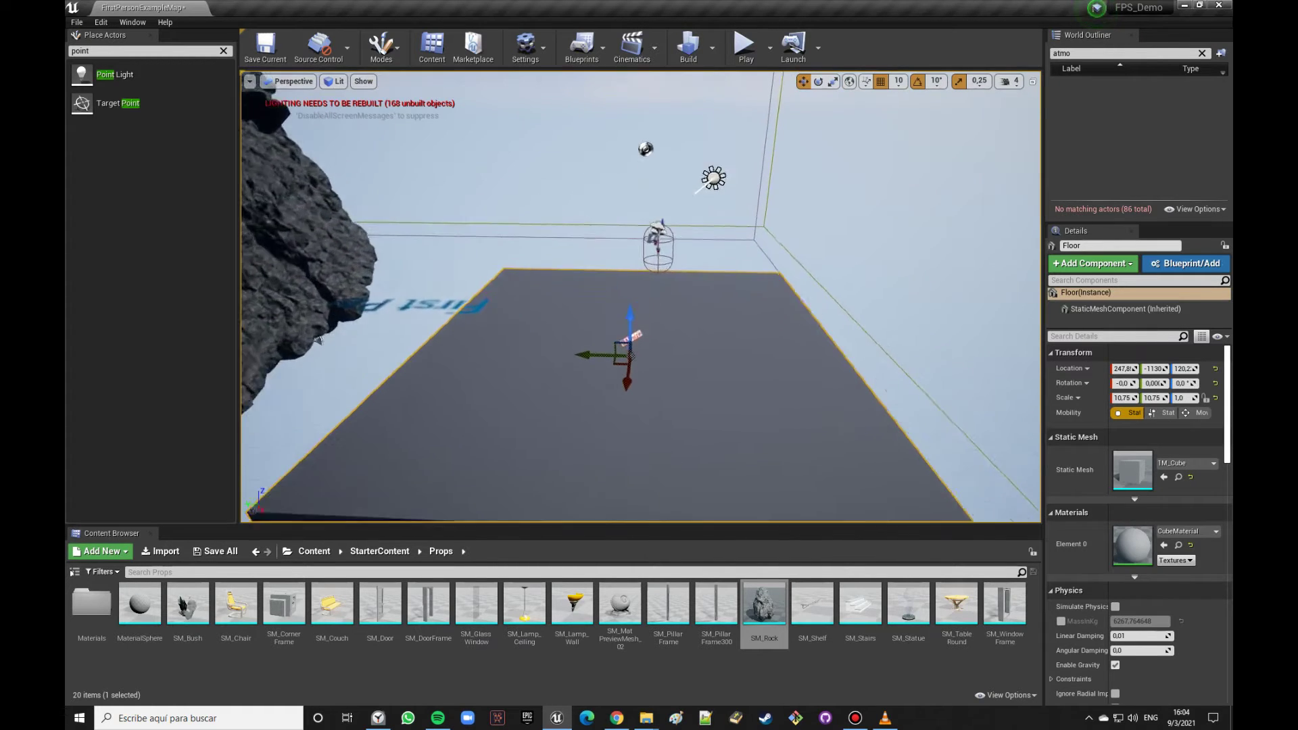
{"action": "scroll", "coordinate": [698, 323], "scroll_direction": "up", "scroll_amount": 2}
{"action": "scroll", "coordinate": [693, 334], "scroll_direction": "up", "scroll_amount": 1}
{"action": "right_click_drag", "start_coordinate": [691, 350], "coordinate": [702, 392]}
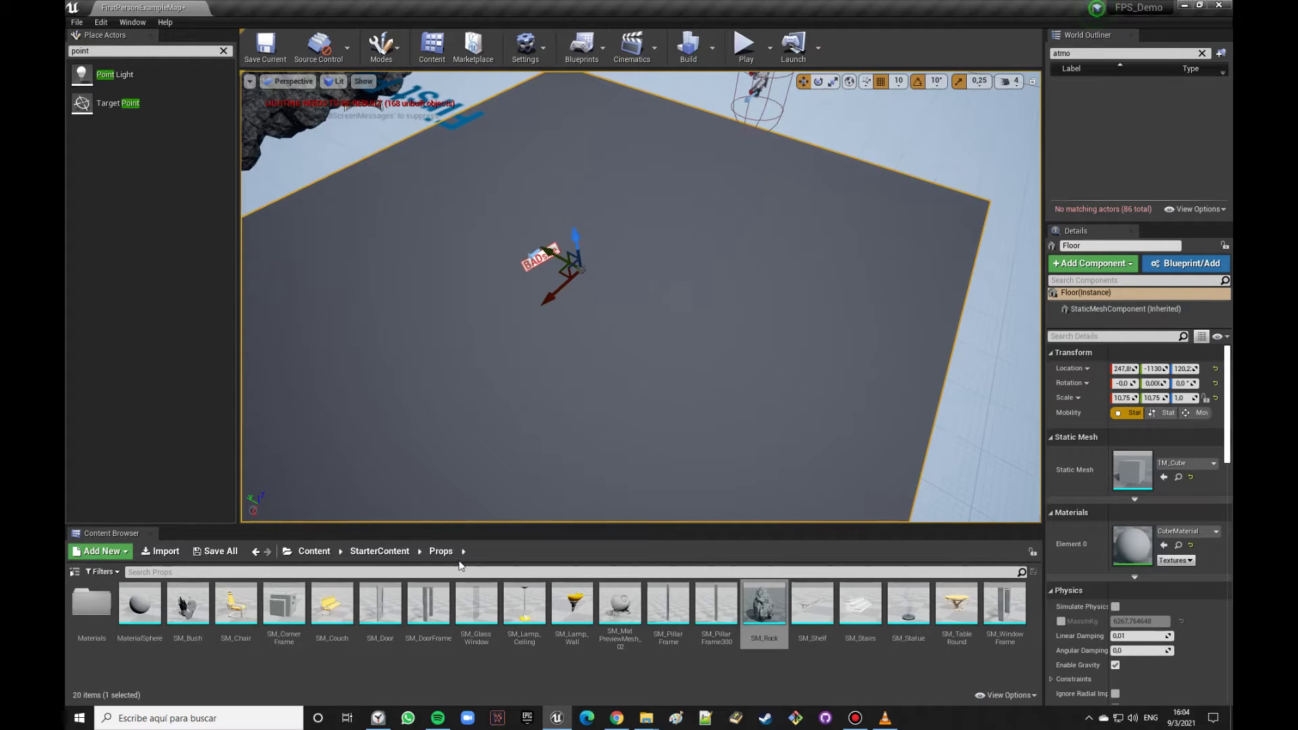
{"action": "left_click", "coordinate": [371, 552]}
Step: Try M_Metal_Rust on the floor slab, then replace it with M_Ground_Gravel
{"action": "double_click", "coordinate": [338, 608]}
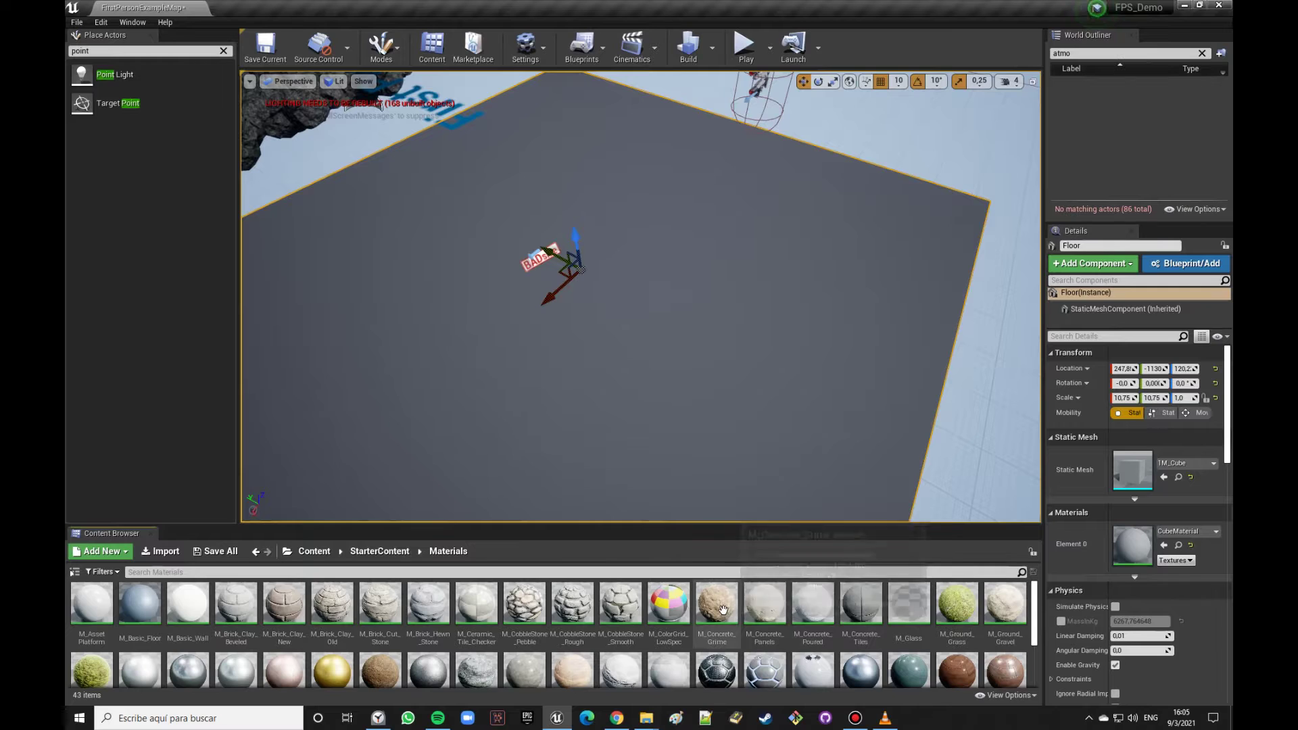
{"action": "scroll", "coordinate": [879, 629], "scroll_direction": "down", "scroll_amount": 1}
{"action": "scroll", "coordinate": [494, 623], "scroll_direction": "down", "scroll_amount": 3}
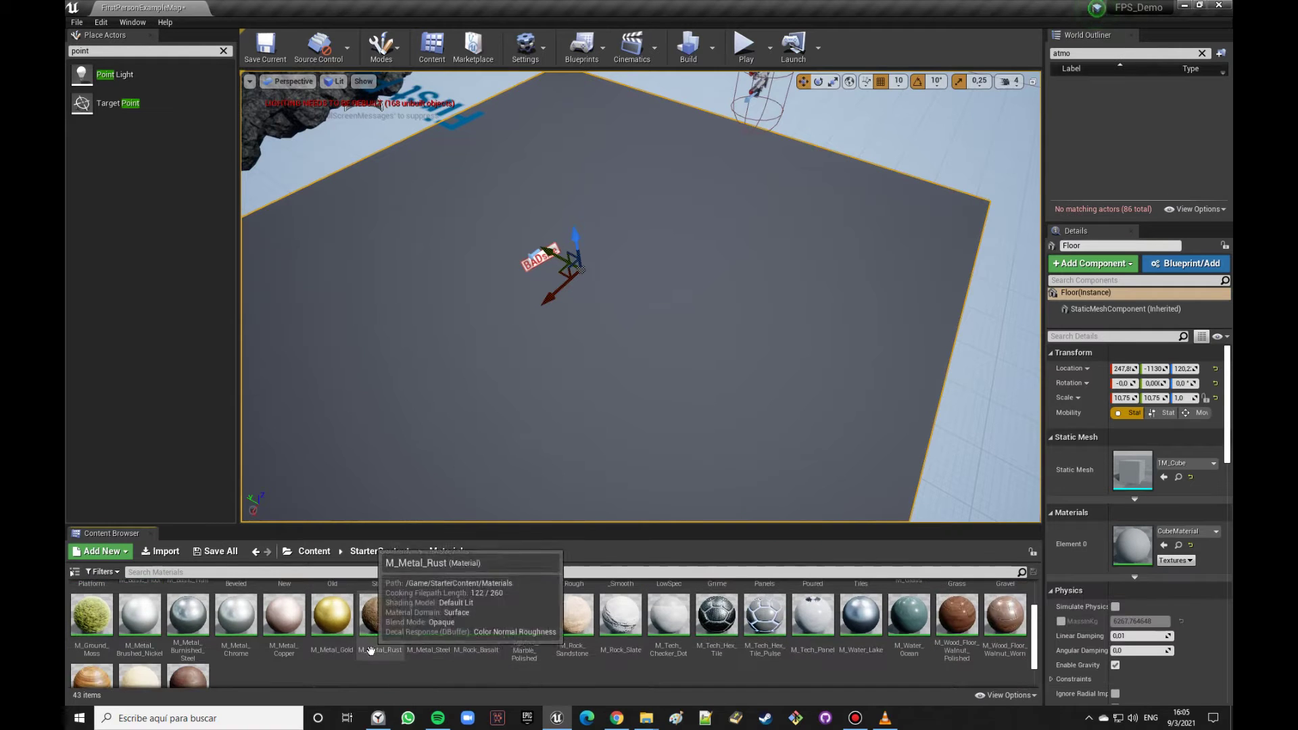
{"action": "scroll", "coordinate": [372, 650], "scroll_direction": "up", "scroll_amount": 1}
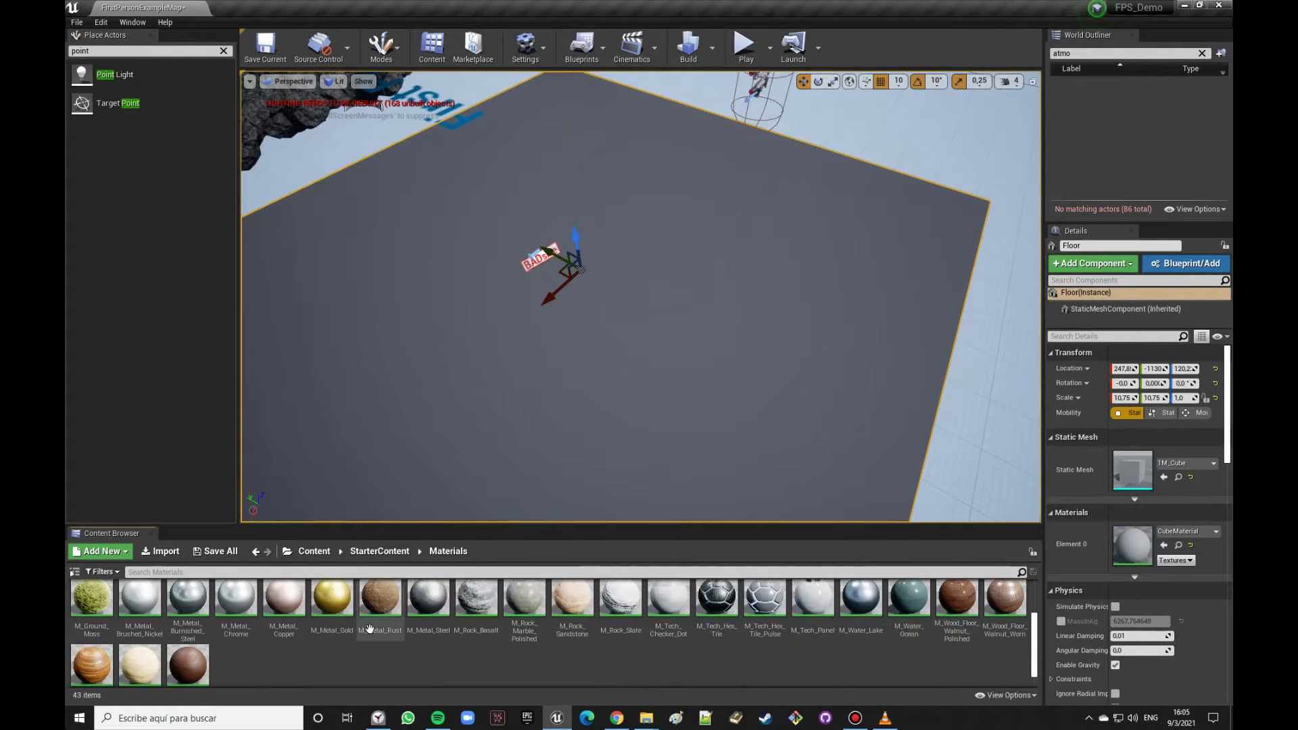
{"action": "left_click_drag", "start_coordinate": [380, 596], "coordinate": [664, 367]}
{"action": "mouse_move", "coordinate": [688, 390]}
{"action": "right_mouse_down"}
{"action": "mouse_move", "coordinate": [696, 418]}
{"action": "mouse_move", "coordinate": [705, 408]}
{"action": "right_mouse_up"}
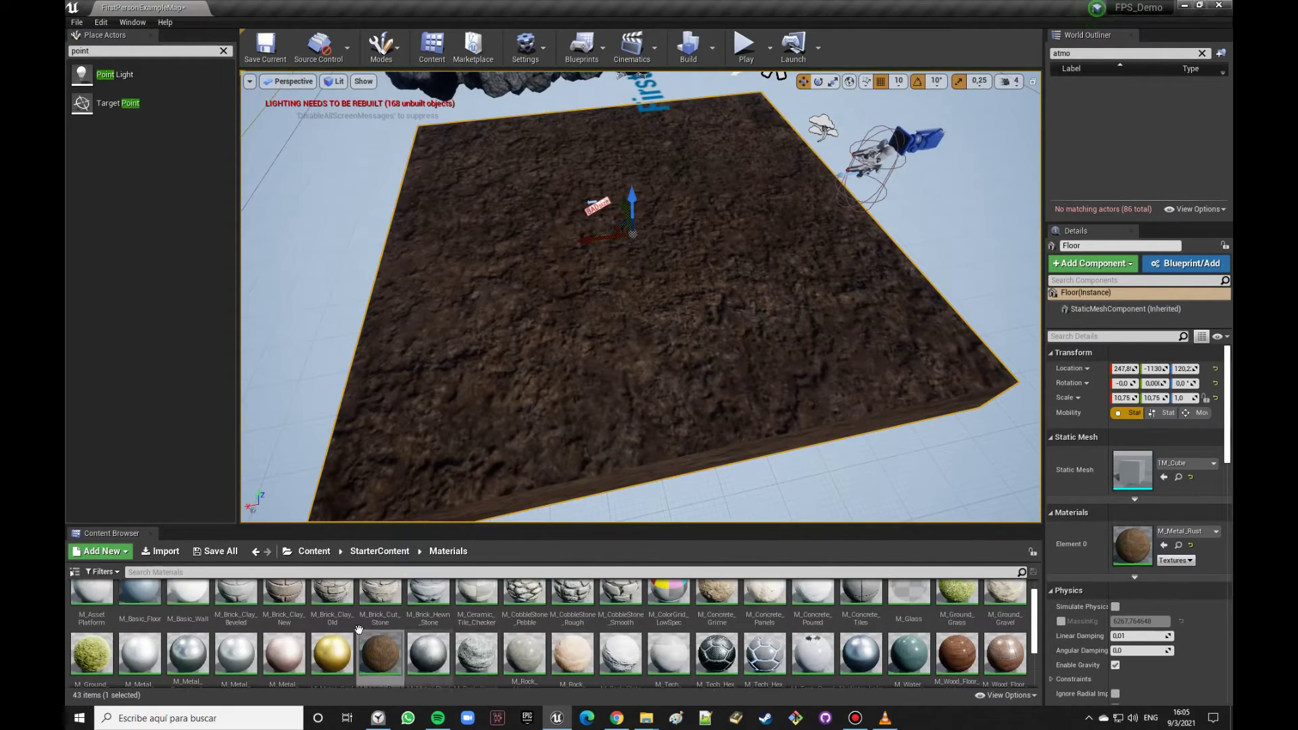
{"action": "scroll", "coordinate": [730, 672], "scroll_direction": "up", "scroll_amount": 1}
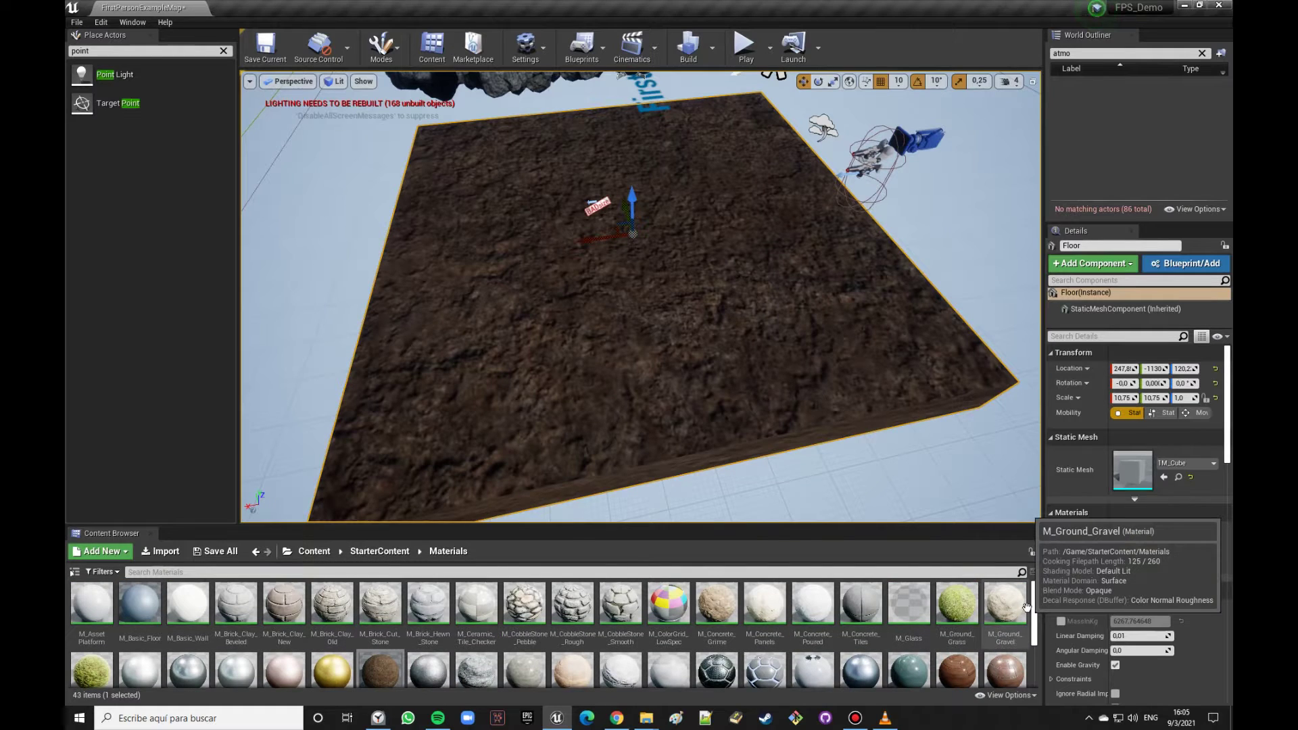
{"action": "left_click_drag", "start_coordinate": [999, 625], "coordinate": [669, 338]}
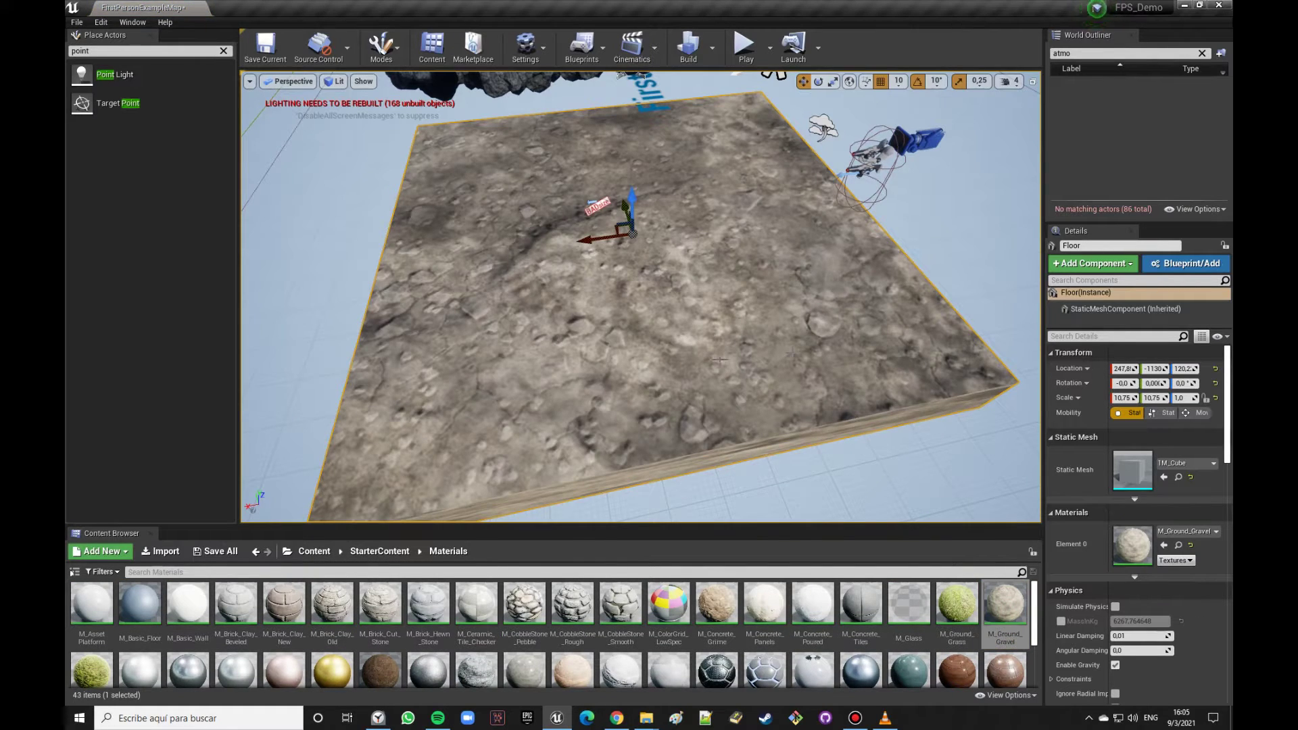
{"action": "right_click_drag", "start_coordinate": [641, 298], "coordinate": [609, 298]}
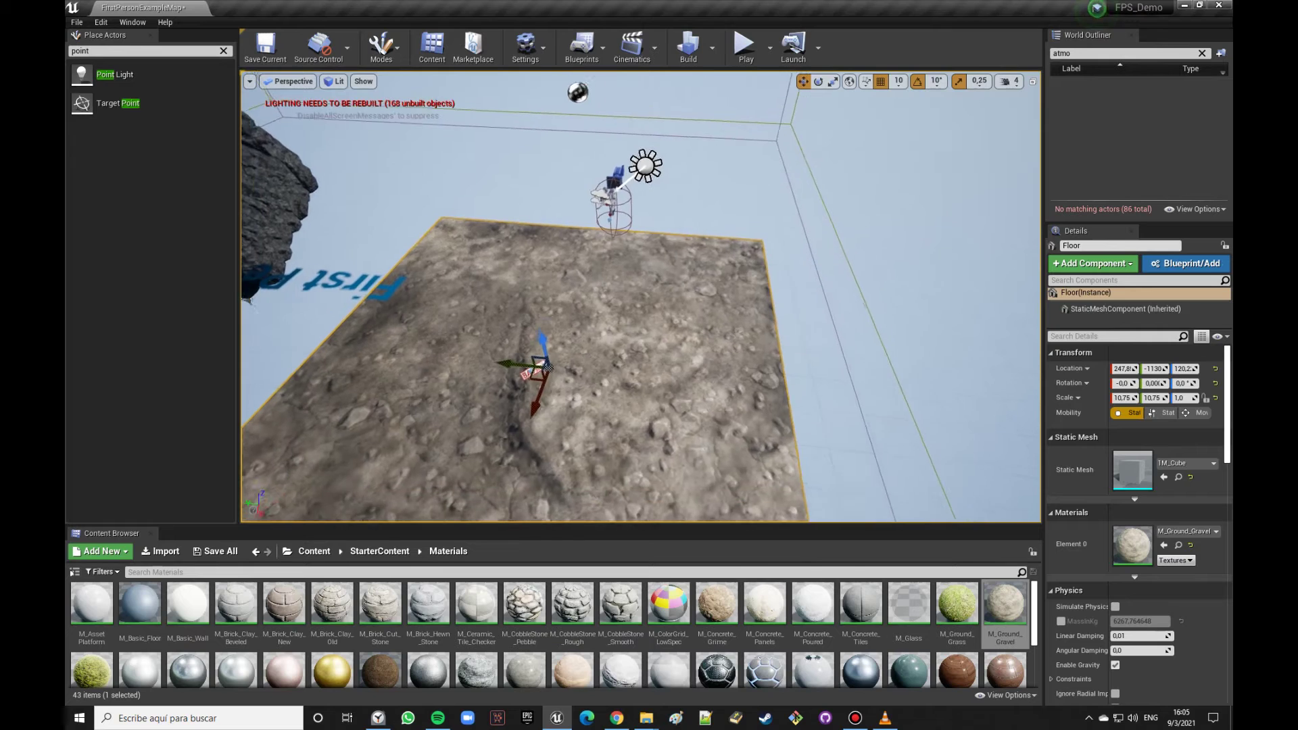
Step: Shrink the gravel floor to 6.75 × 6.75 × 0.25
{"action": "right_click_drag", "start_coordinate": [608, 297], "coordinate": [629, 283]}
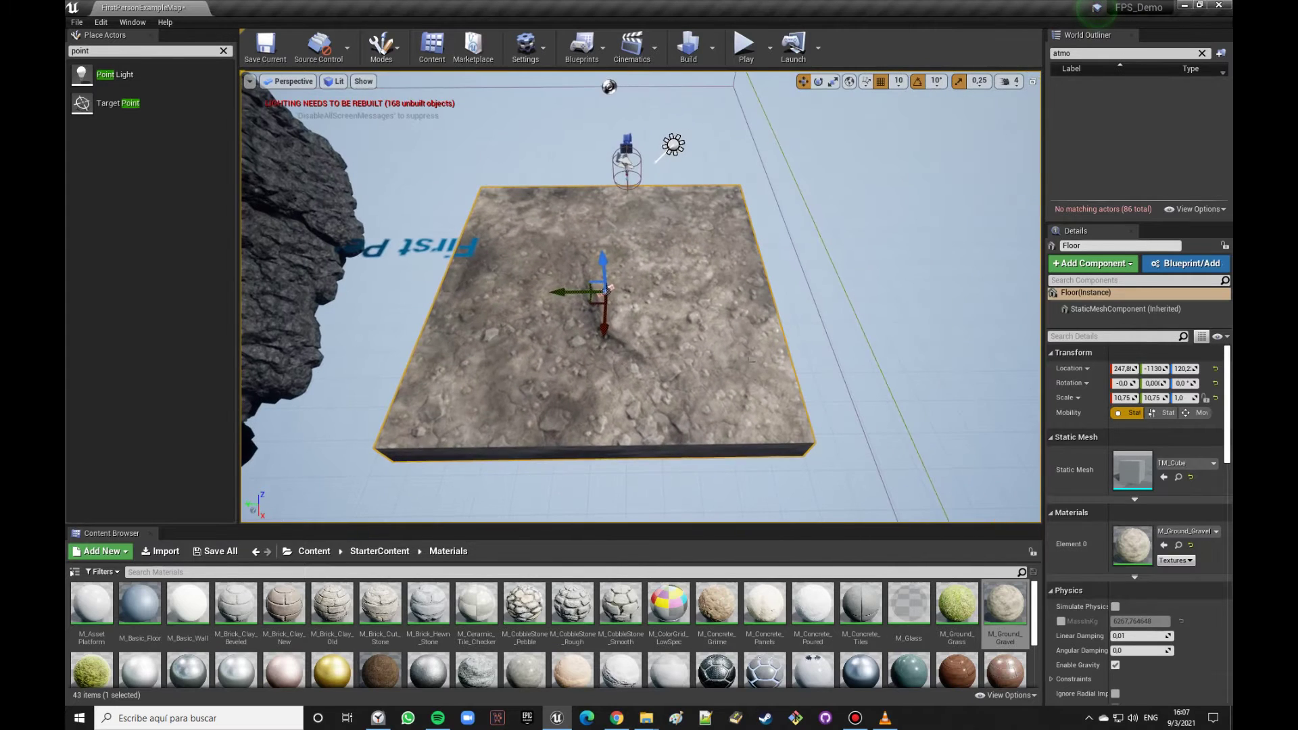
{"action": "left_click_drag", "start_coordinate": [593, 305], "coordinate": [595, 298]}
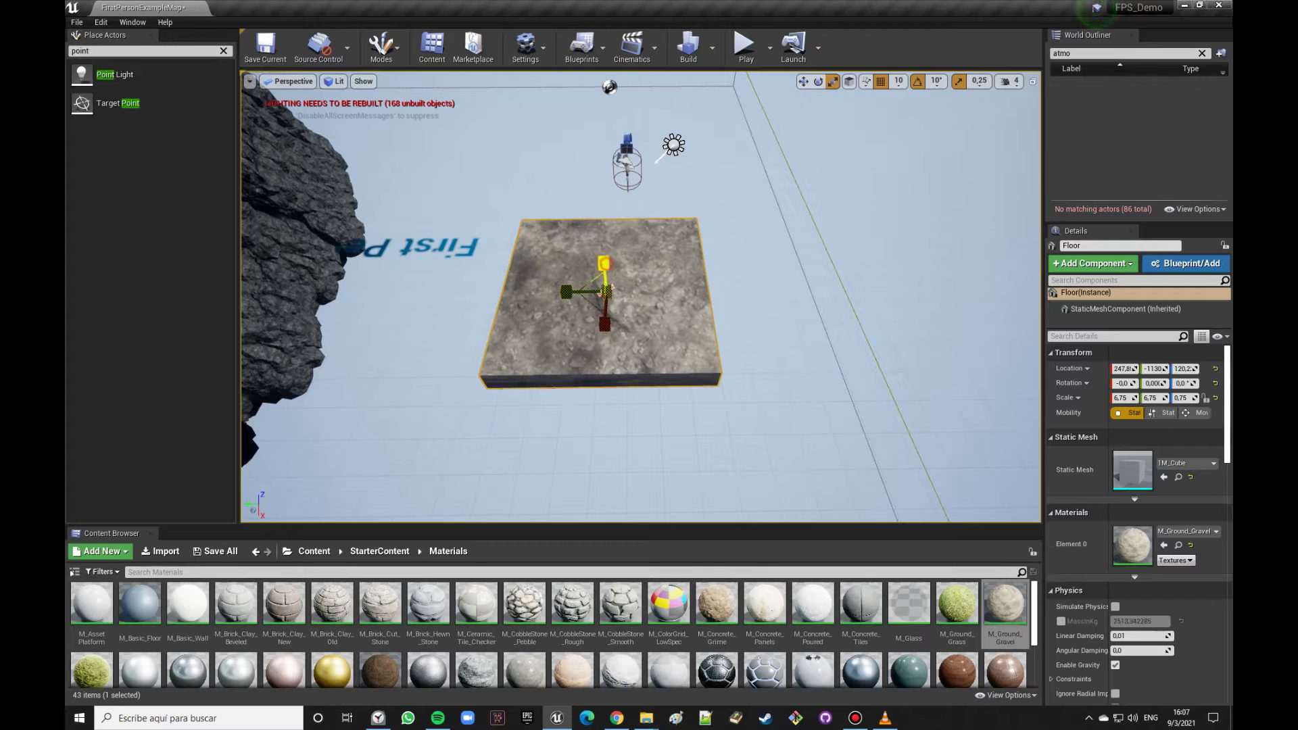
{"action": "key", "text": "w"}
{"action": "right_click_drag", "start_coordinate": [606, 289], "coordinate": [741, 331]}
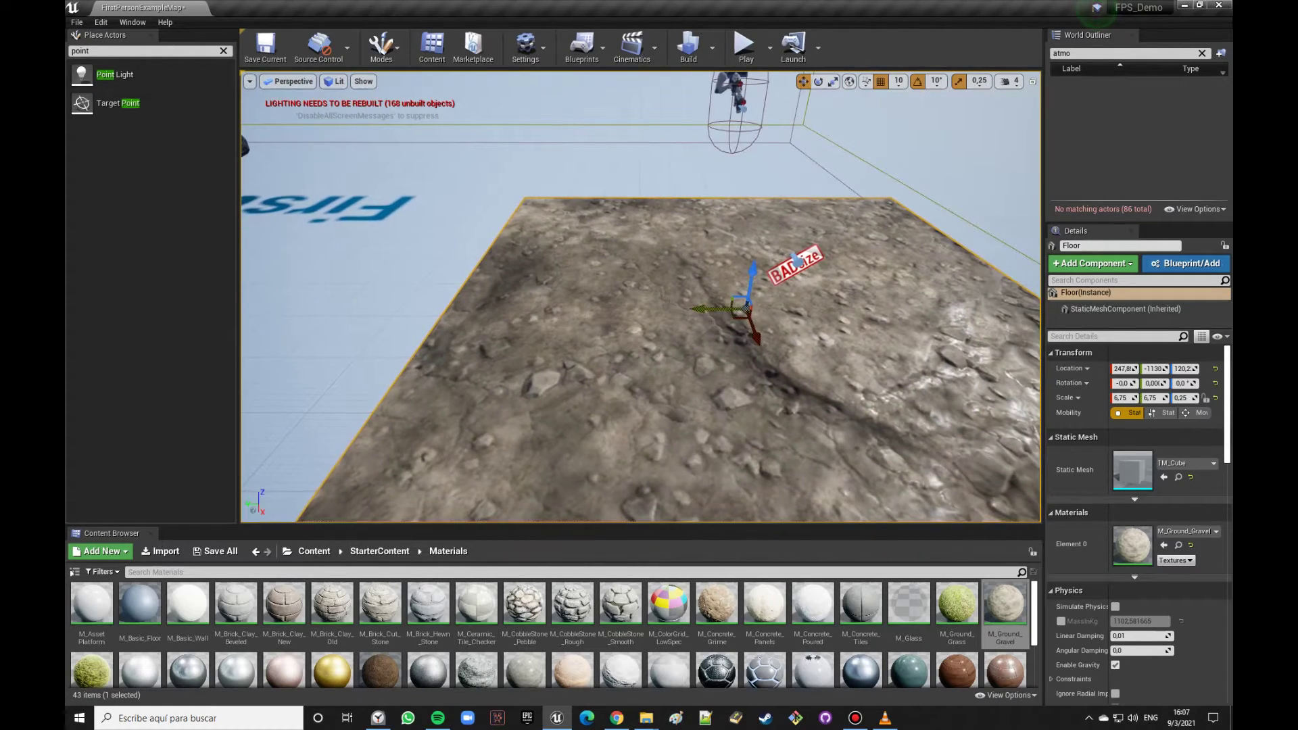
Step: Move the floor into the cave to X 597.8 and tilt it by -10°
{"action": "left_click_drag", "start_coordinate": [720, 309], "coordinate": [518, 275]}
{"action": "right_click_drag", "start_coordinate": [518, 275], "coordinate": [524, 291]}
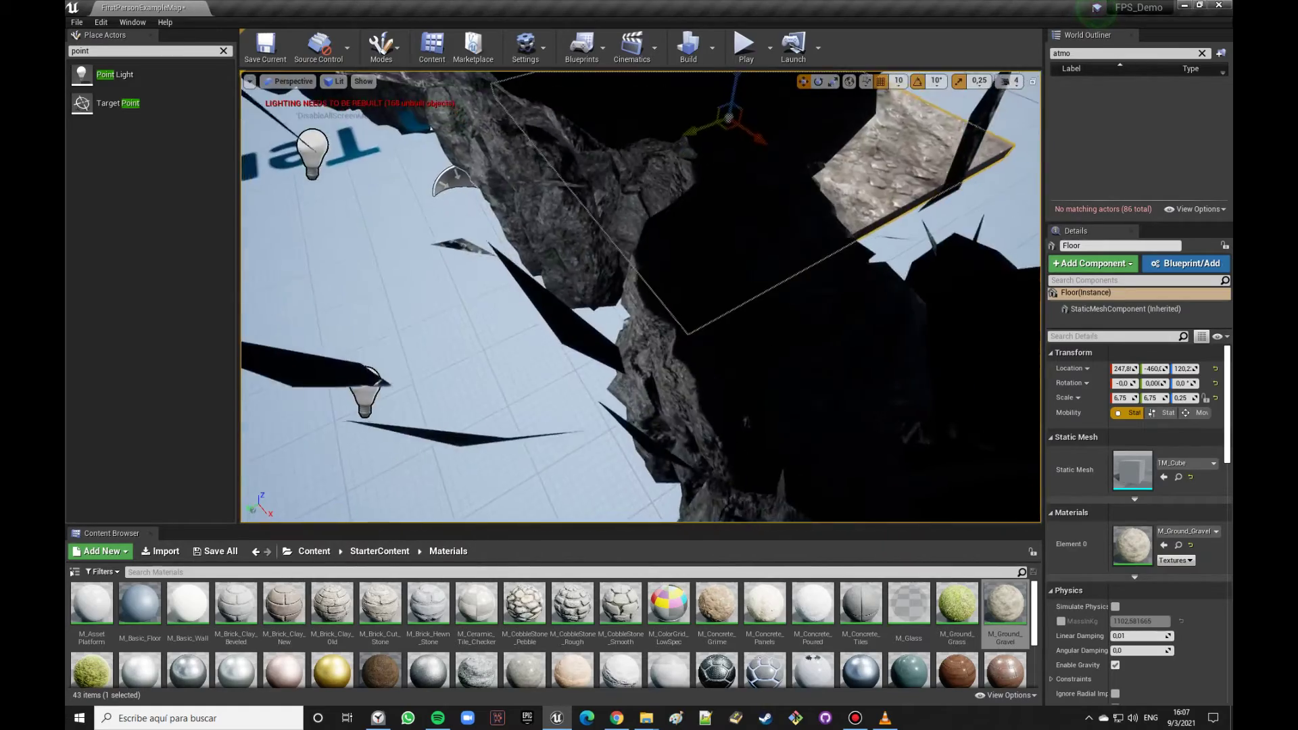
{"action": "right_click_drag", "start_coordinate": [524, 290], "coordinate": [721, 191]}
{"action": "left_click_drag", "start_coordinate": [682, 202], "coordinate": [703, 348]}
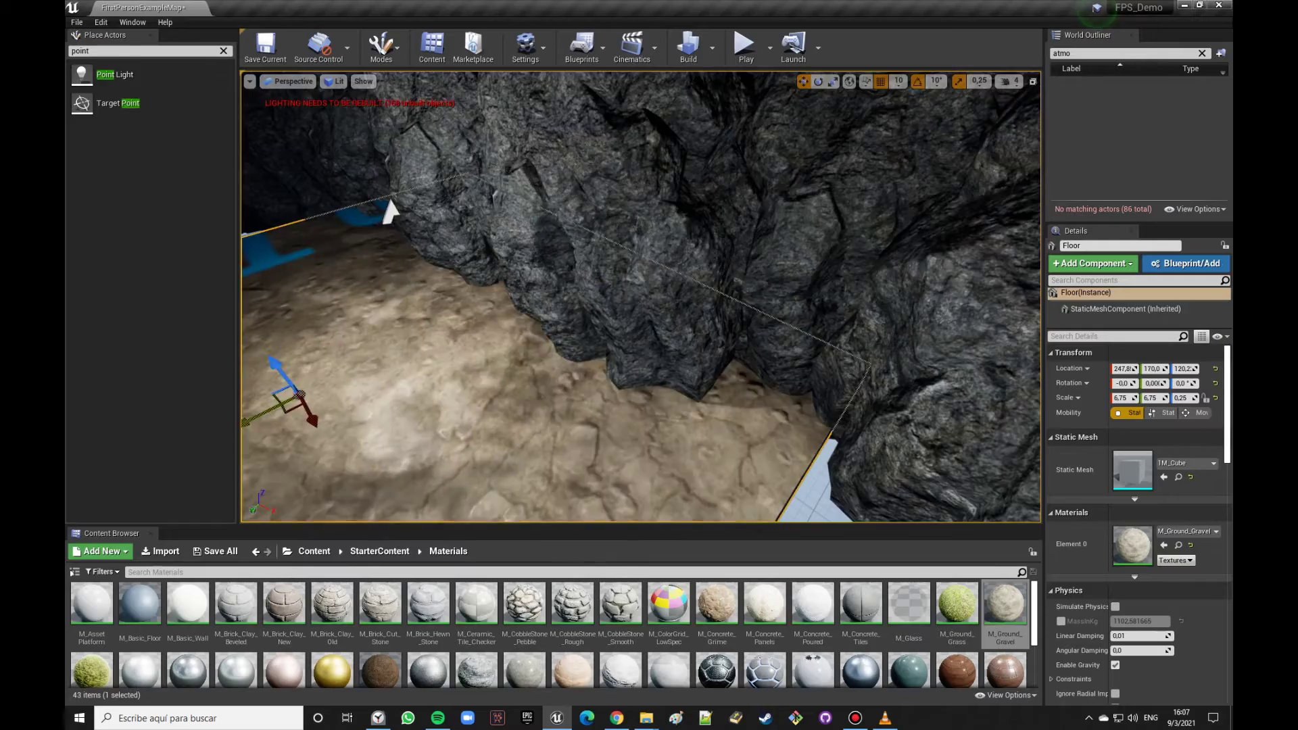
{"action": "right_click_drag", "start_coordinate": [703, 348], "coordinate": [462, 383]}
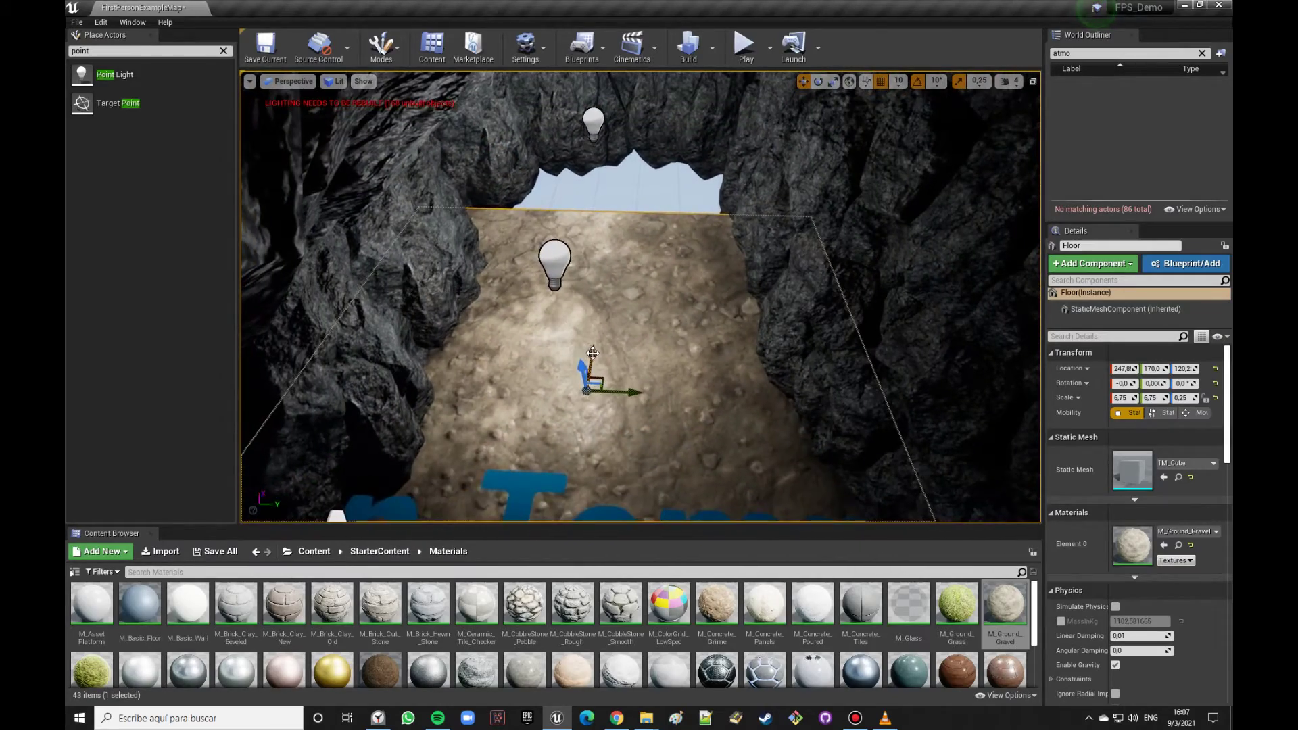
{"action": "left_click_drag", "start_coordinate": [592, 374], "coordinate": [617, 204]}
{"action": "right_click_drag", "start_coordinate": [616, 204], "coordinate": [626, 208]}
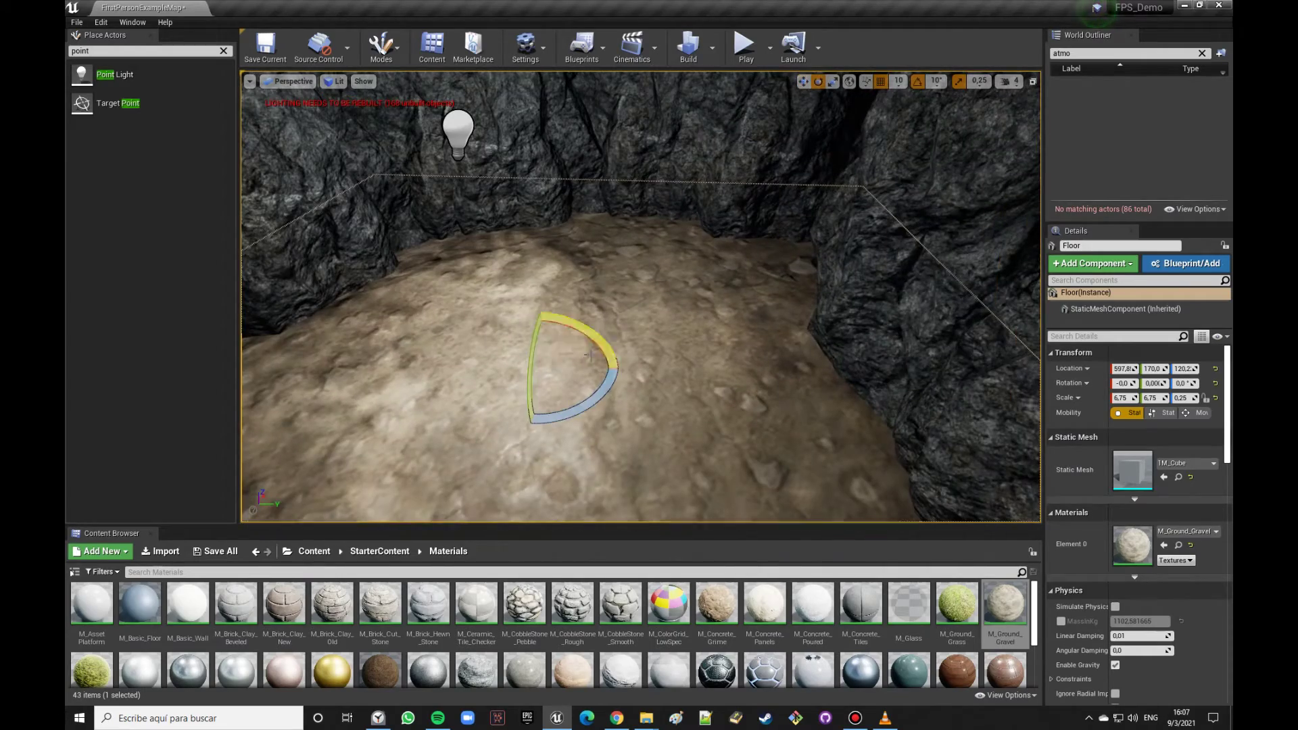
{"action": "left_click_drag", "start_coordinate": [612, 357], "coordinate": [595, 378]}
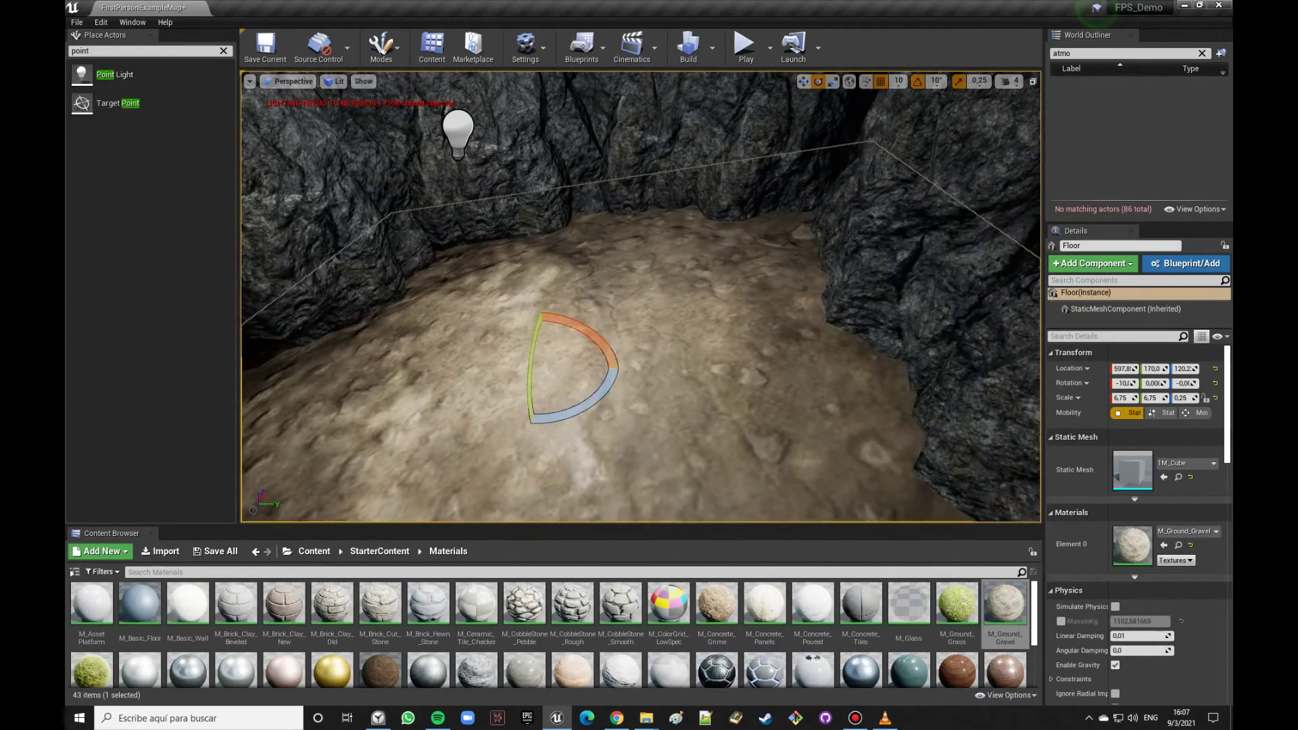
{"action": "mouse_move", "coordinate": [595, 379]}
{"action": "right_mouse_down"}
{"action": "mouse_move", "coordinate": [739, 348]}
{"action": "mouse_move", "coordinate": [576, 495]}
{"action": "right_mouse_up"}
Step: Duplicate the floor as Floor2, line it up along X, and rotate it level
{"action": "key", "text": "w"}
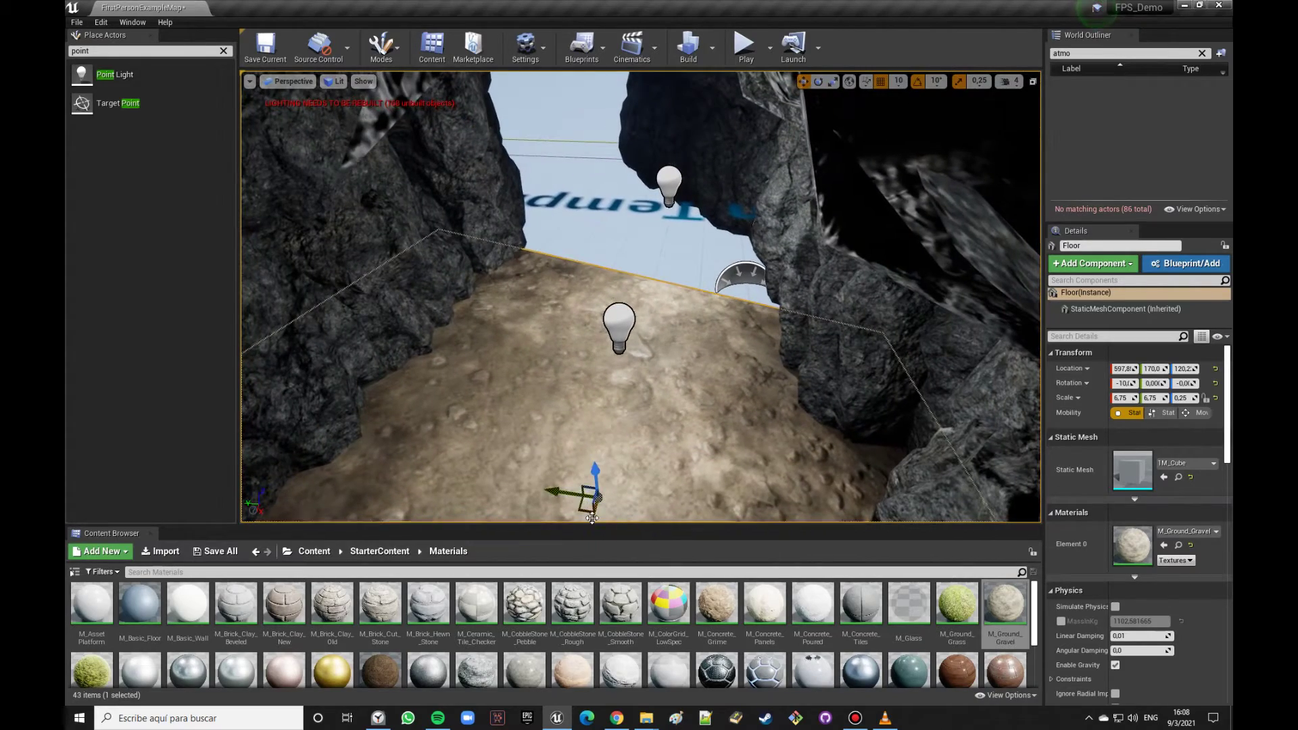
{"action": "left_click_drag", "start_coordinate": [591, 518], "coordinate": [665, 217], "text": "alt"}
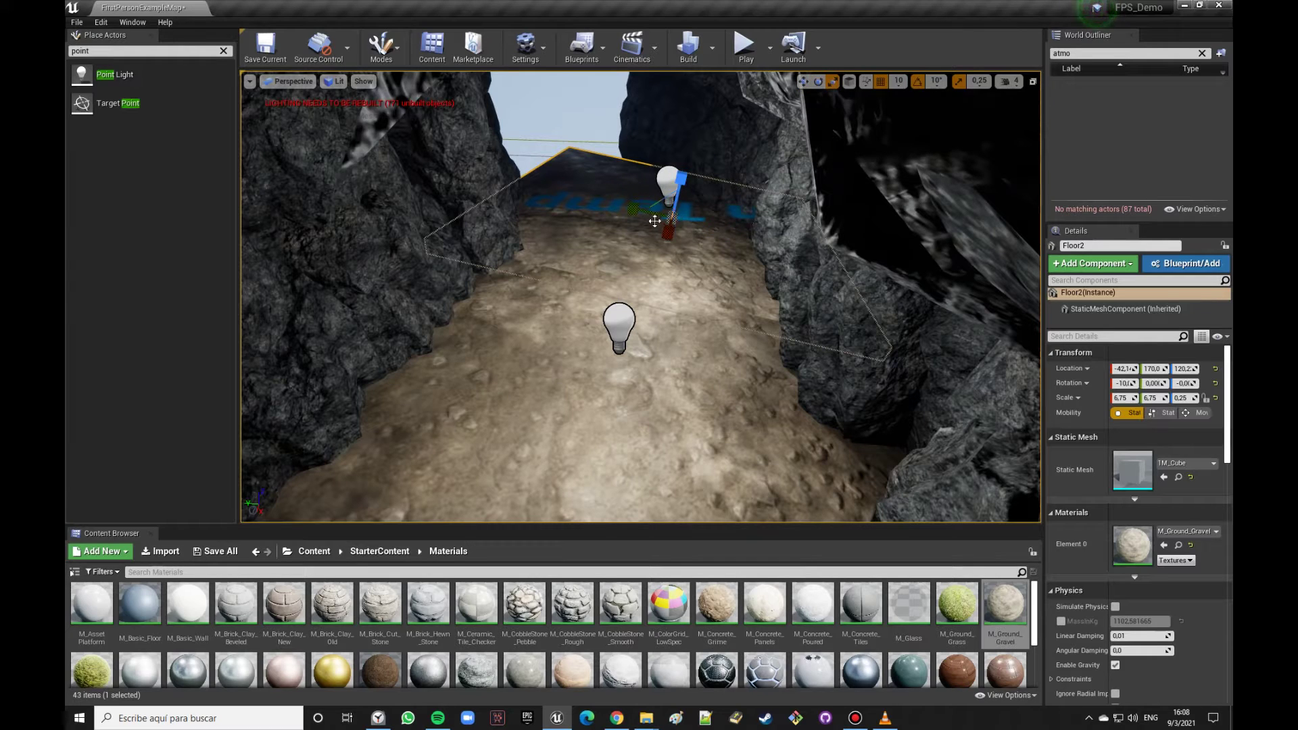
{"action": "right_click_drag", "start_coordinate": [670, 220], "coordinate": [804, 242]}
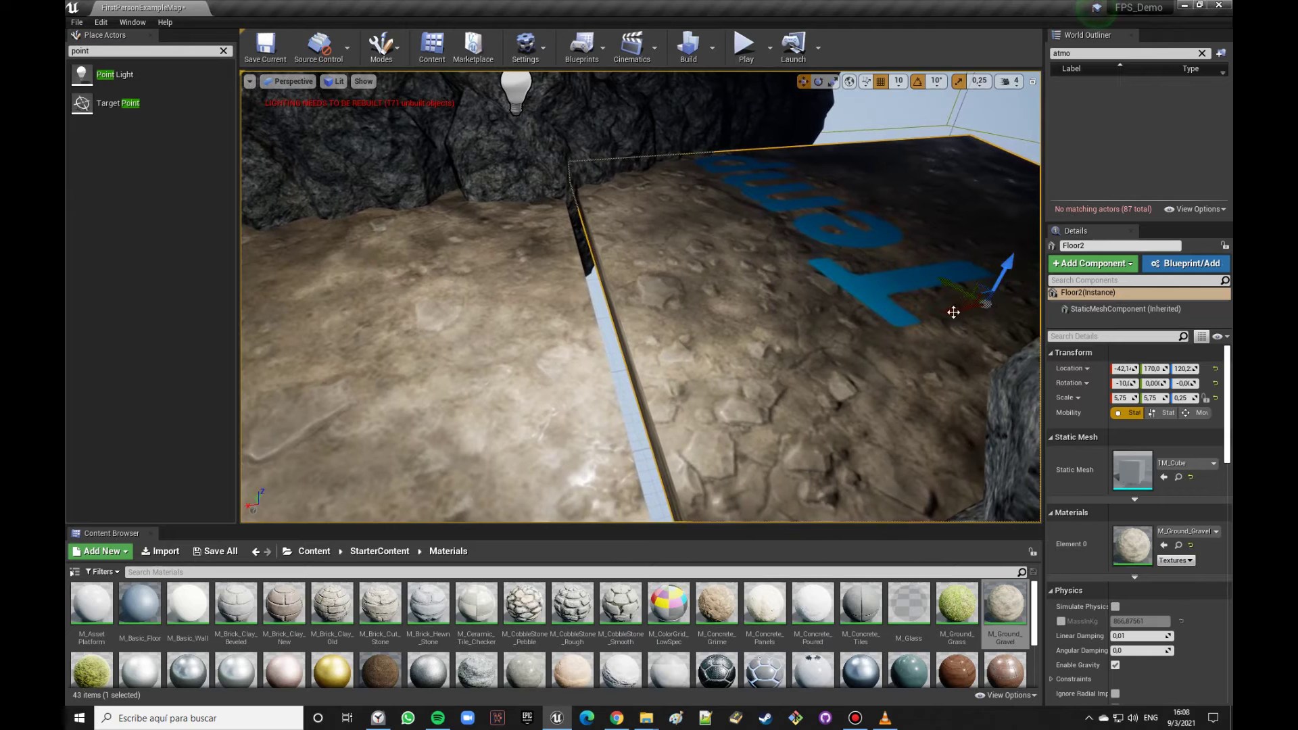
{"action": "left_click_drag", "start_coordinate": [953, 312], "coordinate": [878, 304]}
{"action": "right_click_drag", "start_coordinate": [879, 304], "coordinate": [700, 270]}
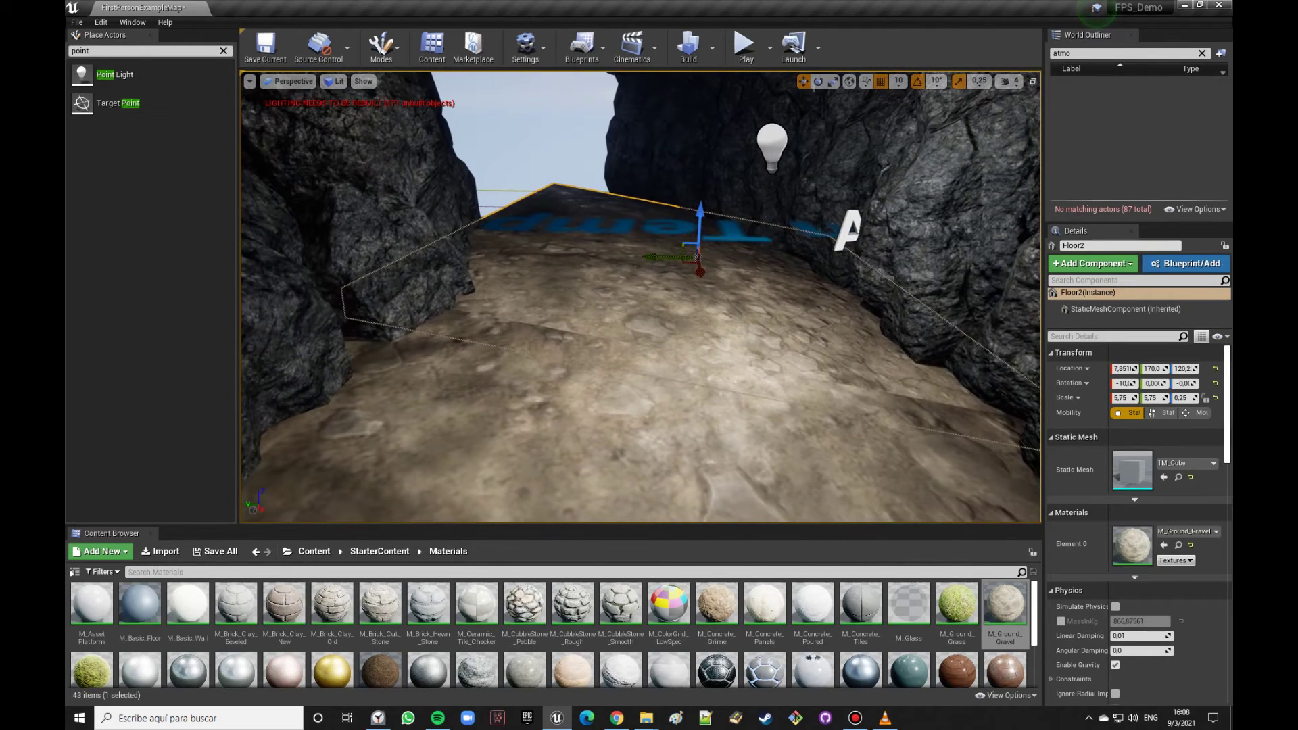
{"action": "left_click", "coordinate": [545, 140]}
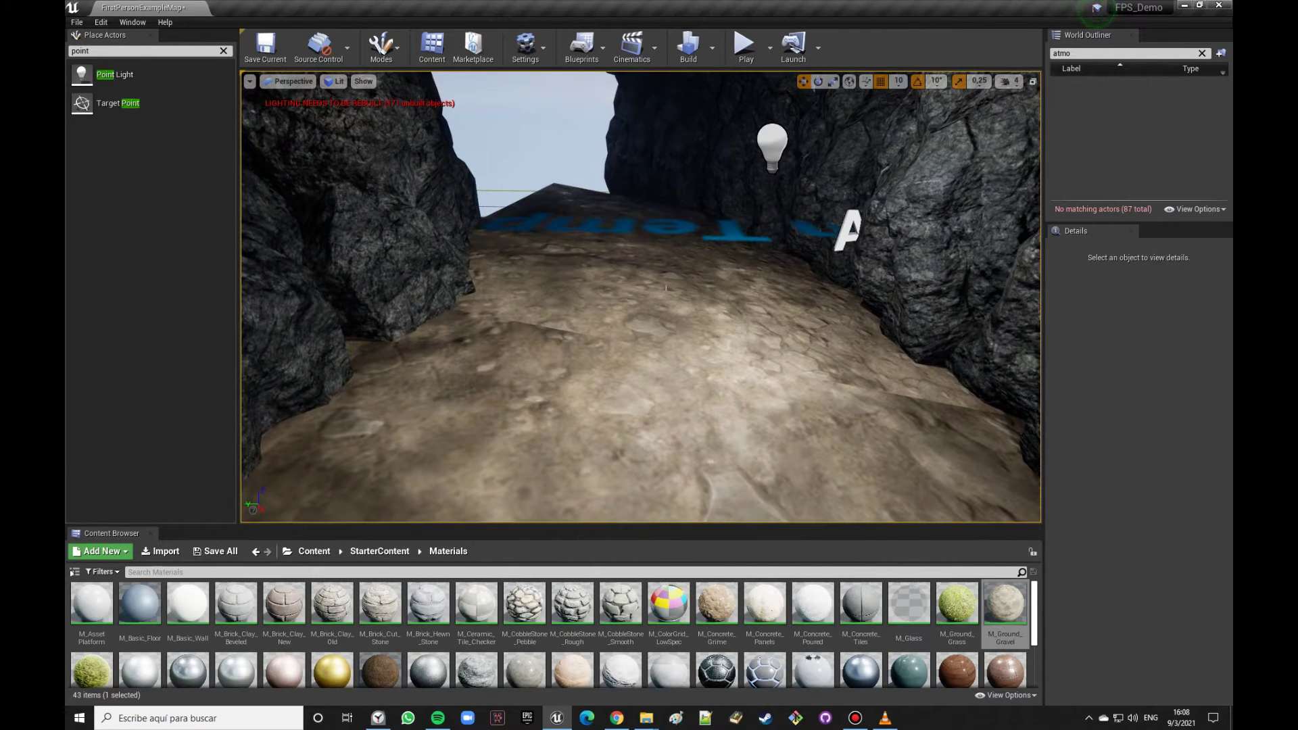
{"action": "left_click", "coordinate": [673, 286]}
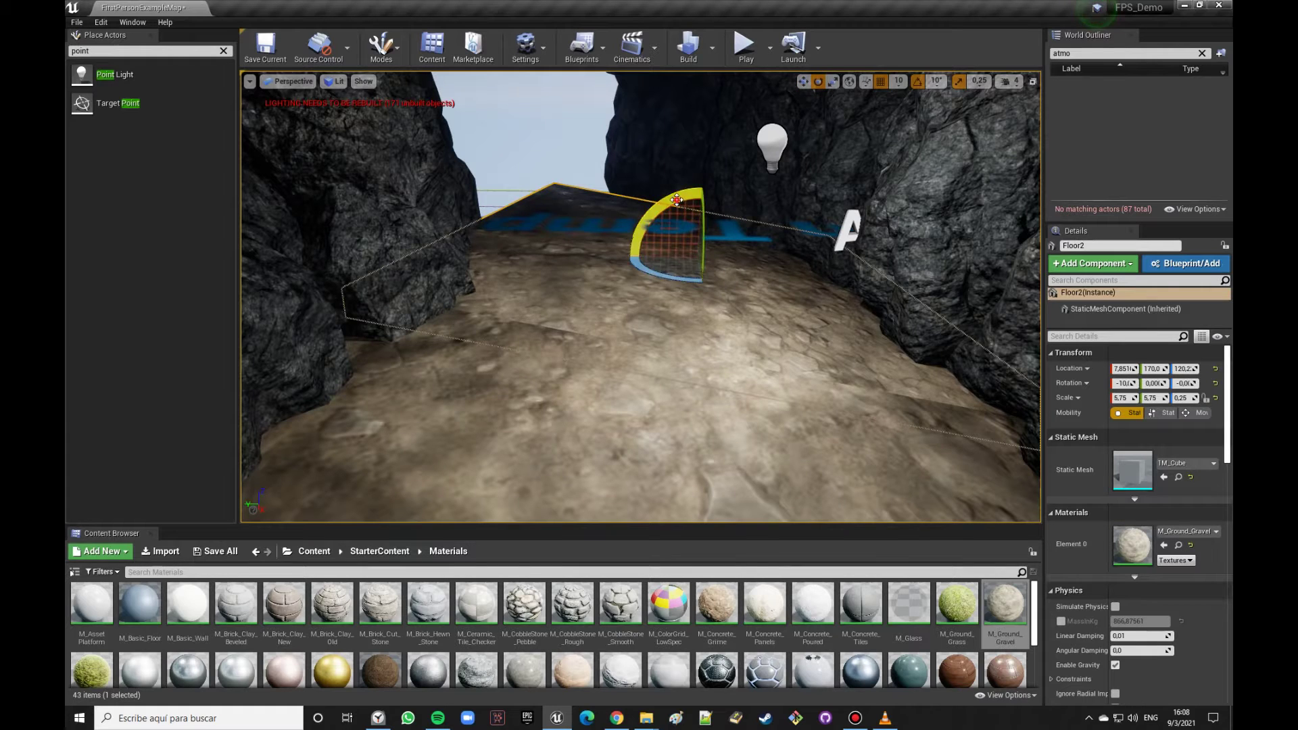
{"action": "left_click_drag", "start_coordinate": [677, 200], "coordinate": [700, 192]}
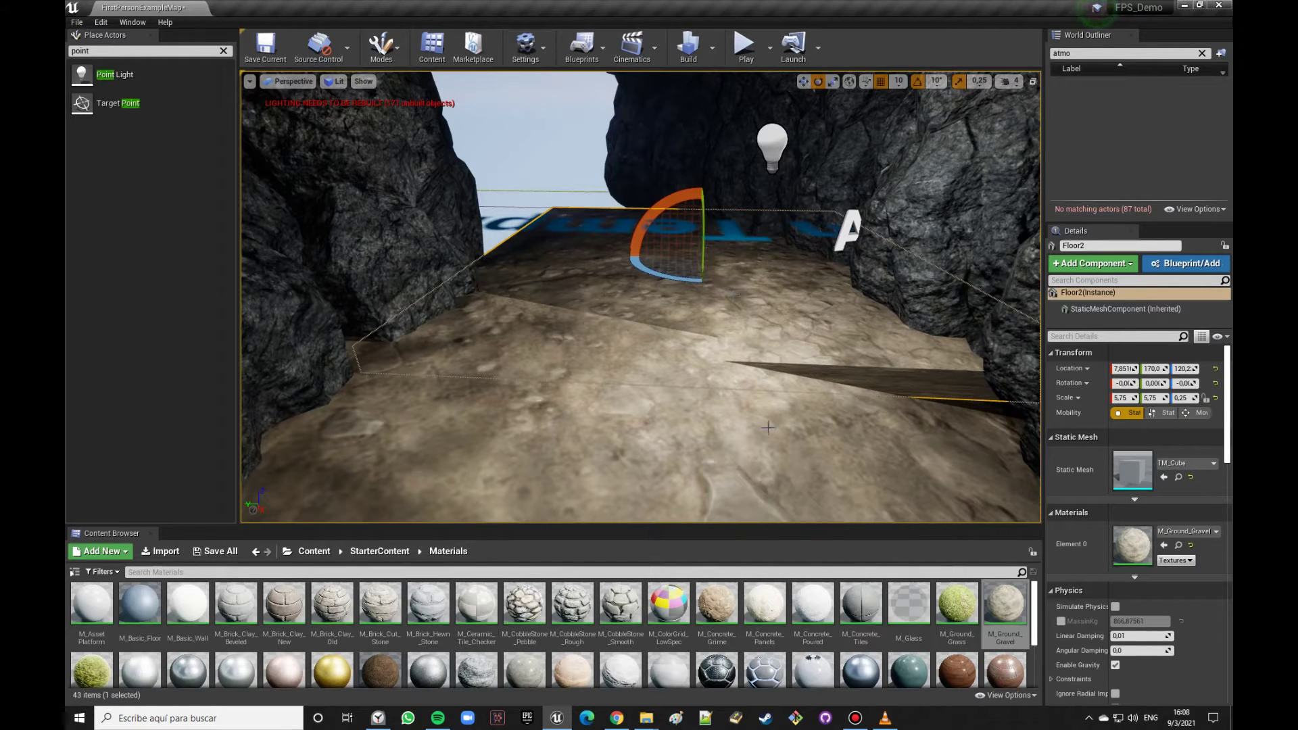
Step: Duplicate the floor again as Floor3 and move it further along the cave
{"action": "right_click_drag", "start_coordinate": [700, 193], "coordinate": [700, 193]}
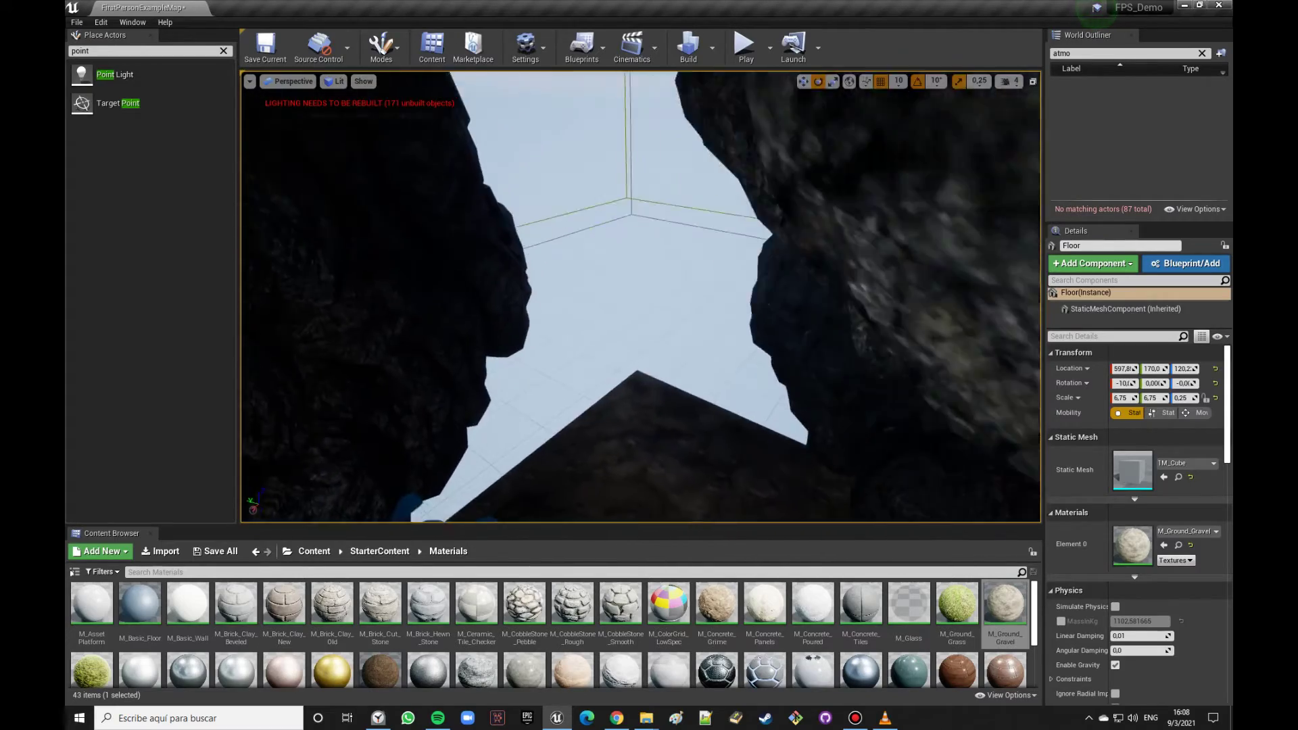
{"action": "right_click_drag", "start_coordinate": [750, 354], "coordinate": [750, 354]}
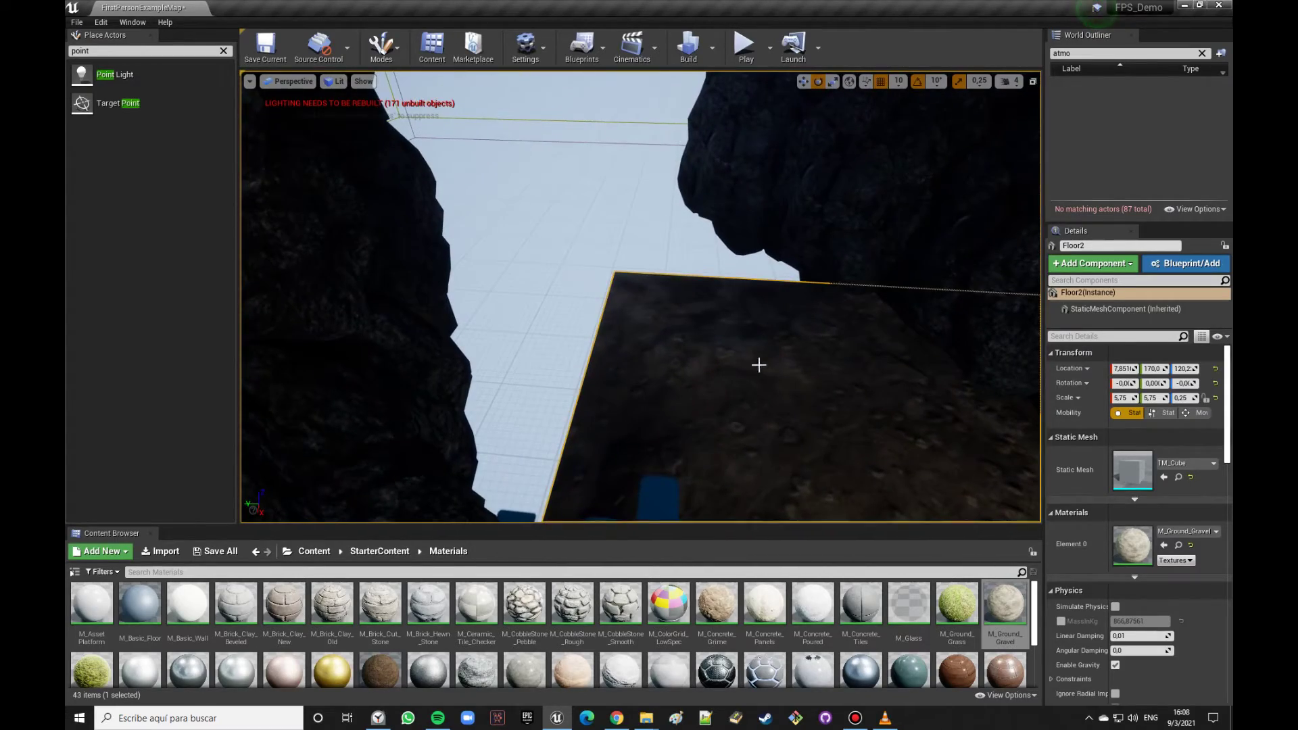
{"action": "right_click_drag", "start_coordinate": [841, 403], "coordinate": [842, 403]}
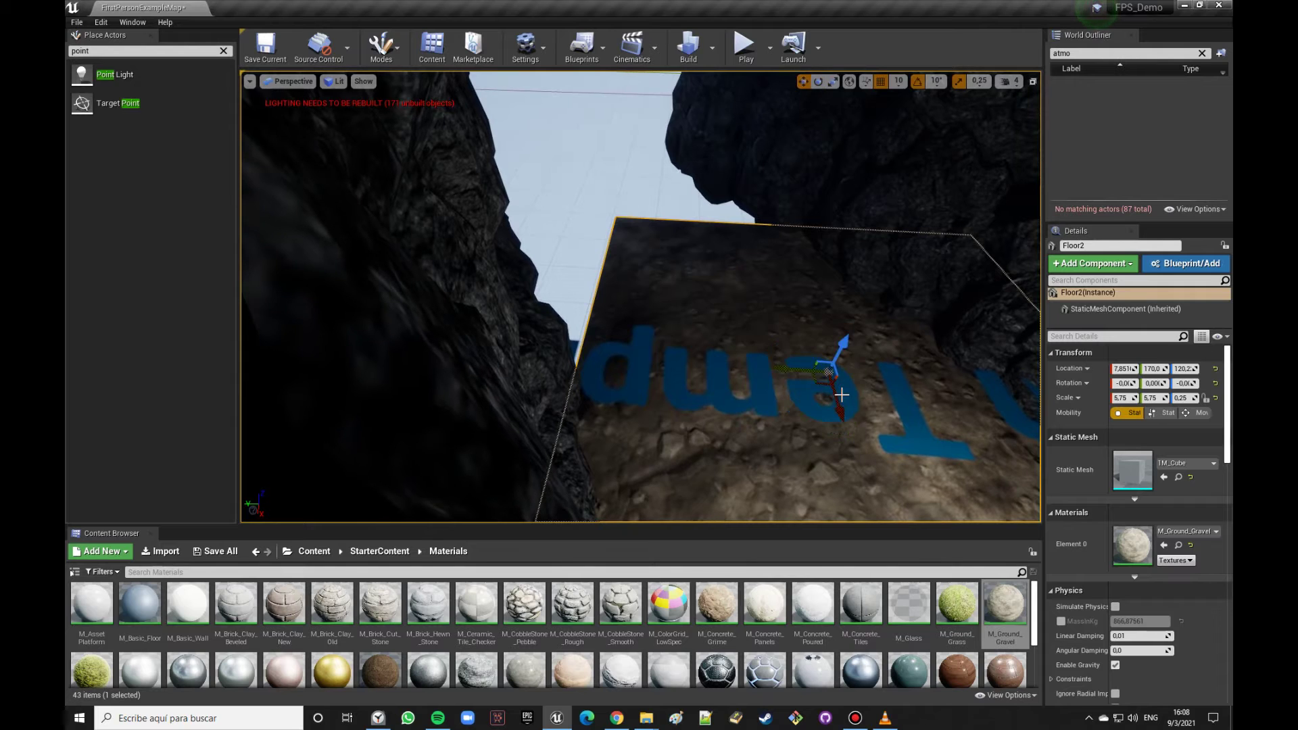
{"action": "mouse_move", "coordinate": [836, 405]}
{"action": "left_mouse_down", "text": "alt"}
{"action": "mouse_move", "coordinate": [810, 240]}
{"action": "mouse_move", "coordinate": [642, 177]}
{"action": "left_mouse_up", "text": "alt"}
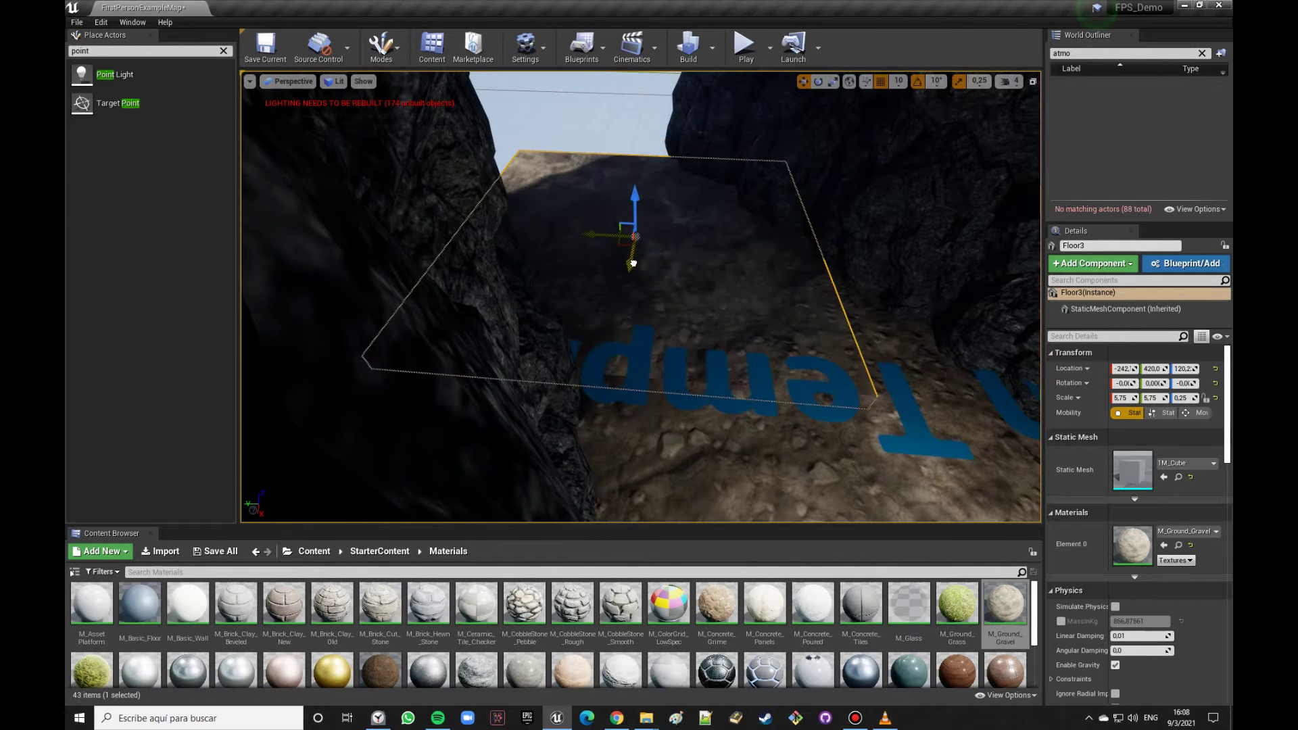
Step: Nudge Floor3 along X to -252 and fly through the cave to check the floor
{"action": "left_click_drag", "start_coordinate": [633, 262], "coordinate": [636, 267]}
{"action": "right_click_drag", "start_coordinate": [703, 245], "coordinate": [702, 245]}
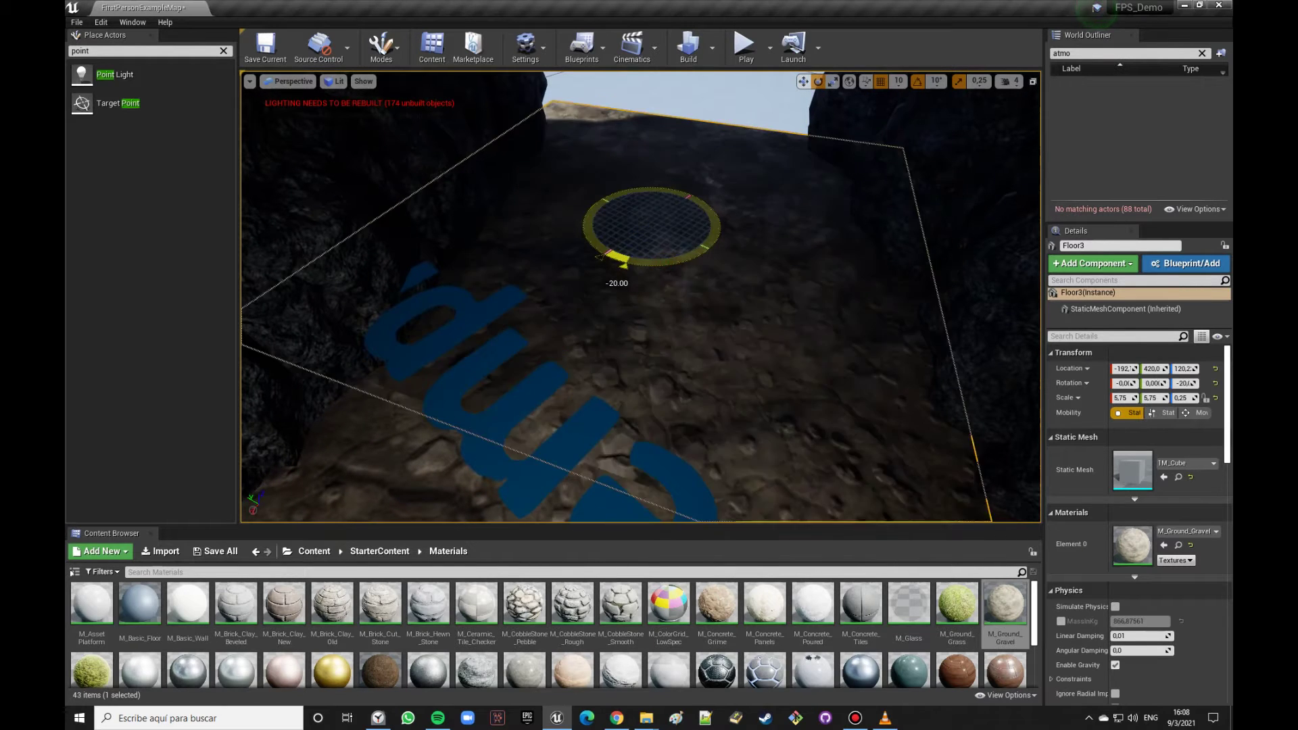
{"action": "right_click_drag", "start_coordinate": [711, 326], "coordinate": [712, 326]}
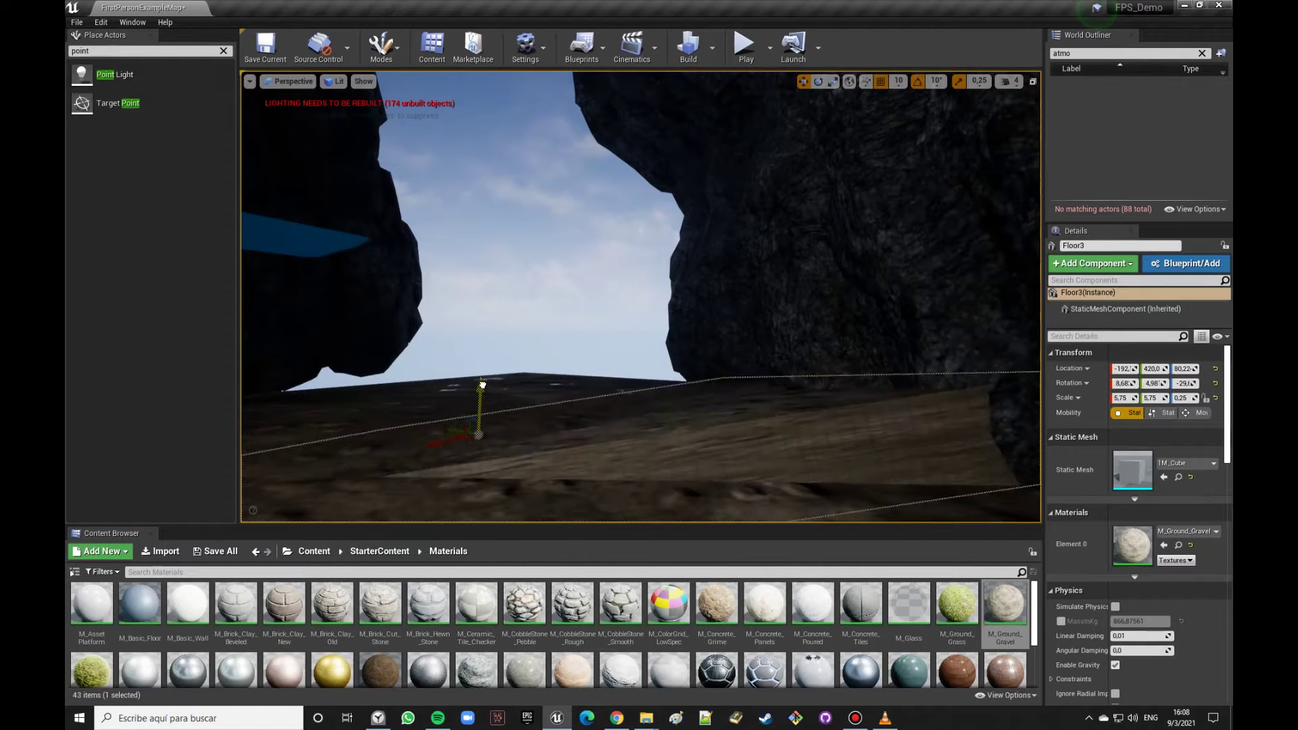
{"action": "right_click_drag", "start_coordinate": [482, 377], "coordinate": [455, 382]}
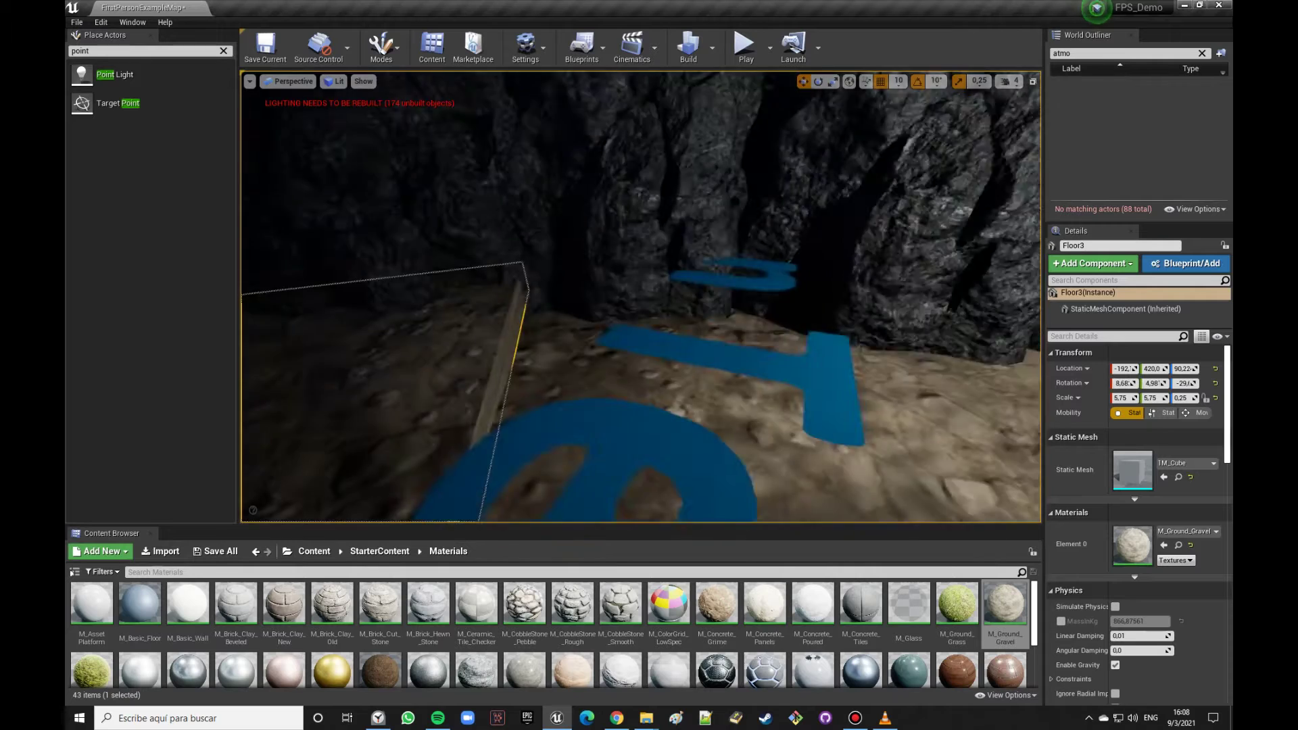
{"action": "right_click_drag", "start_coordinate": [492, 372], "coordinate": [691, 426]}
Step: Duplicate Floor2 as Floor4 and rotate it to -30°
{"action": "left_click", "coordinate": [691, 425]}
{"action": "left_click_drag", "start_coordinate": [597, 342], "coordinate": [317, 257], "text": "alt"}
{"action": "right_click_drag", "start_coordinate": [316, 257], "coordinate": [413, 251]}
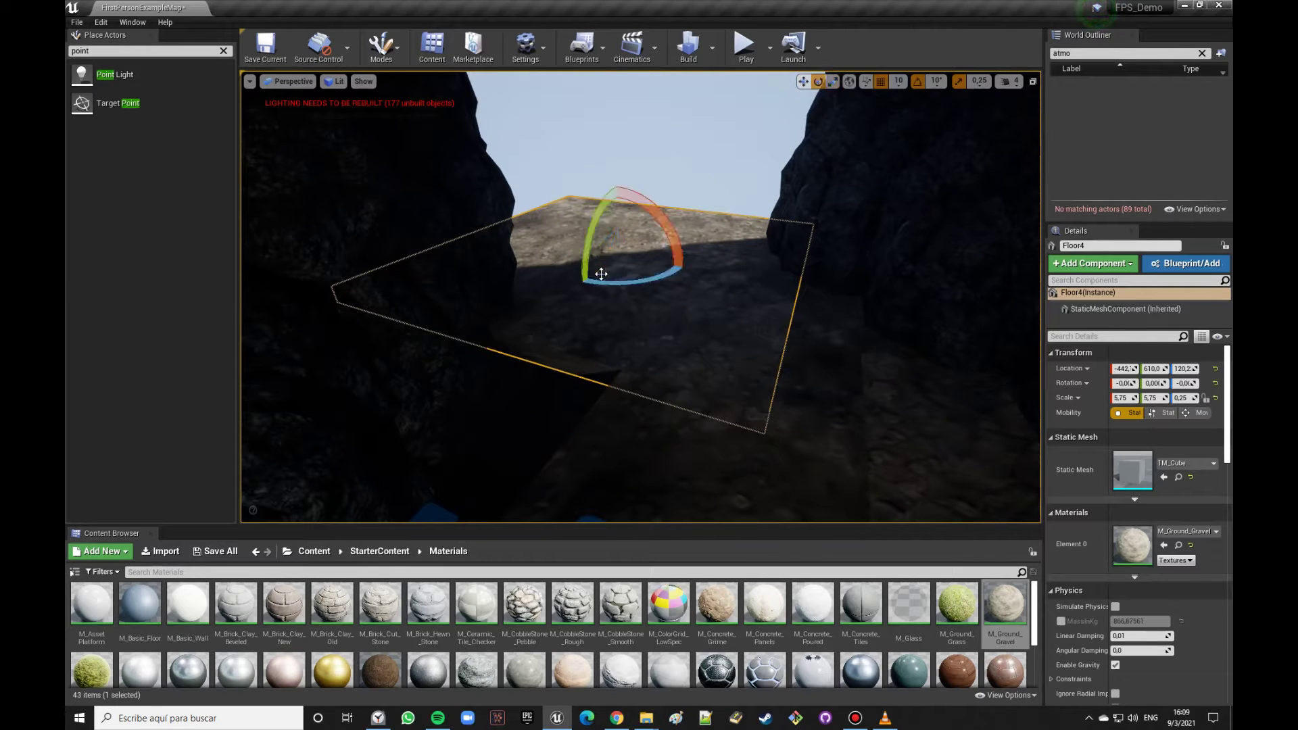
{"action": "left_click_drag", "start_coordinate": [602, 284], "coordinate": [621, 302]}
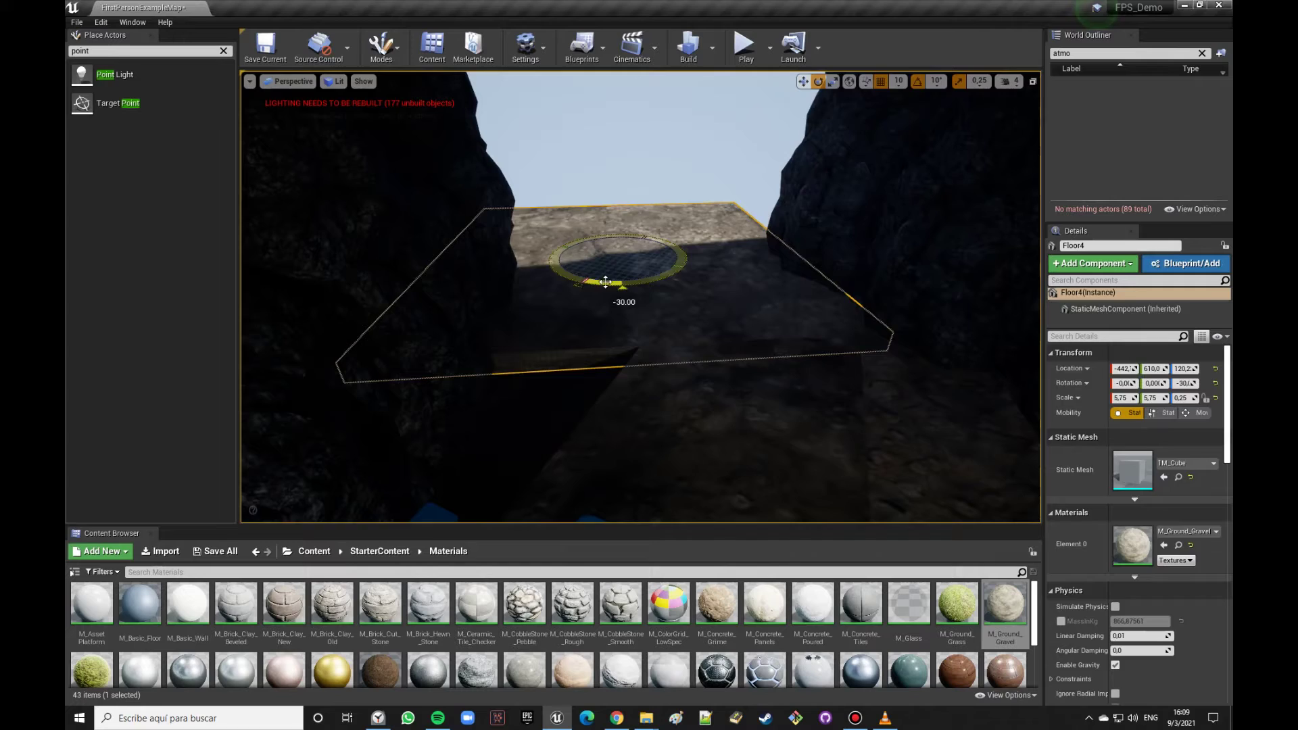
{"action": "left_click", "coordinate": [621, 302]}
Step: Slide Floor4 along X from -442 to -332 and switch transforms to local axes
{"action": "right_click_drag", "start_coordinate": [621, 301], "coordinate": [620, 301]}
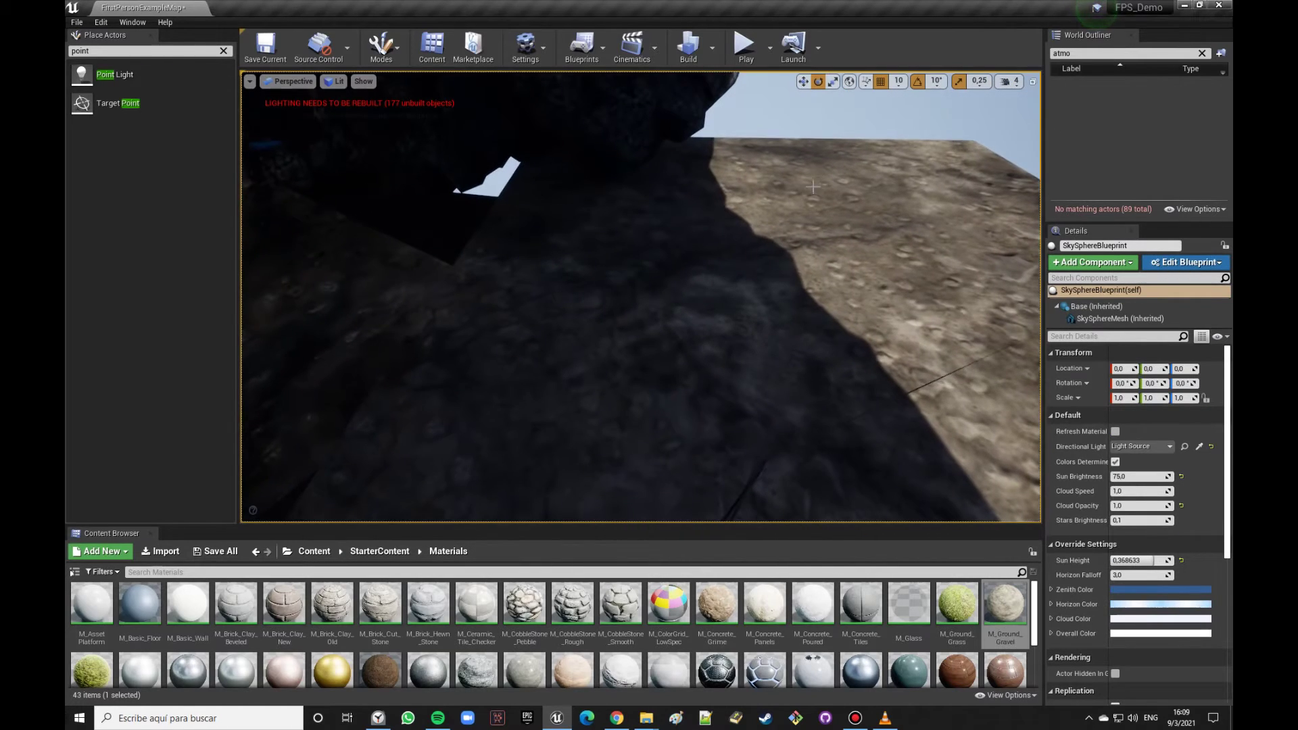
{"action": "left_click", "coordinate": [620, 301]}
{"action": "left_click_drag", "start_coordinate": [785, 271], "coordinate": [660, 246]}
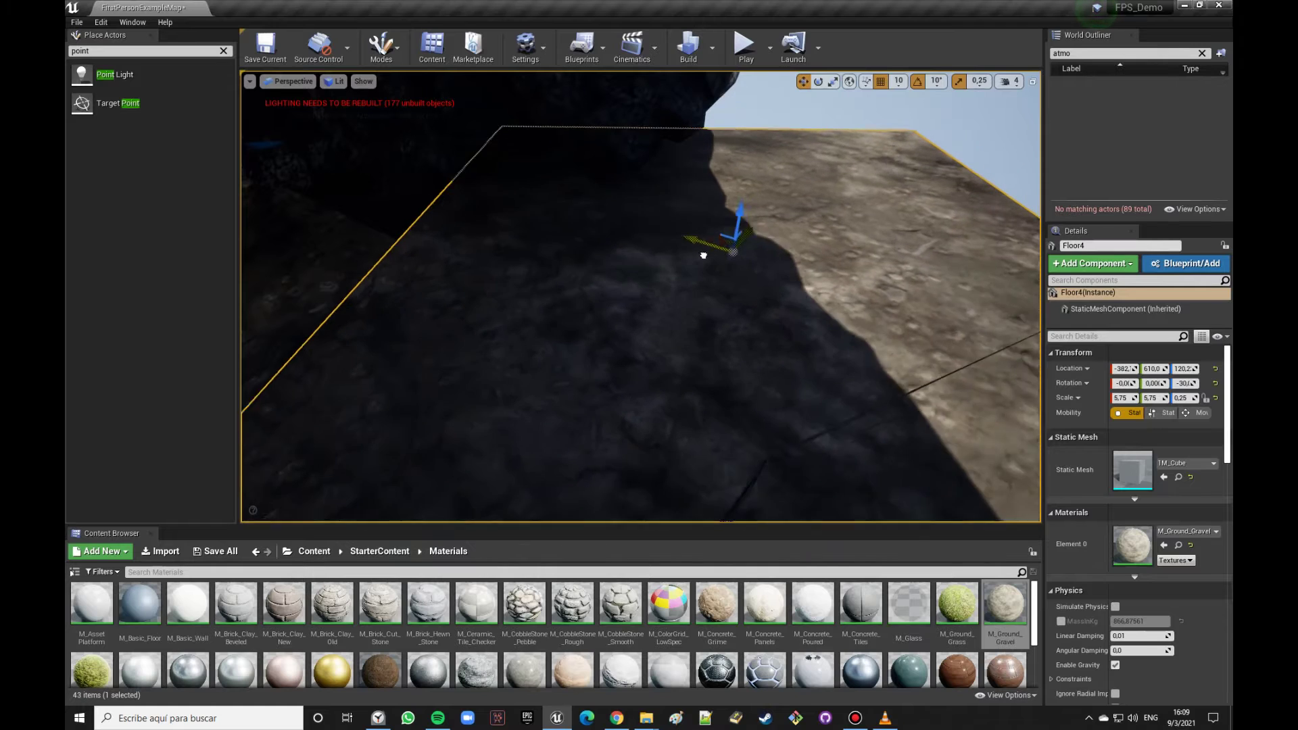
{"action": "right_click_drag", "start_coordinate": [648, 275], "coordinate": [649, 275]}
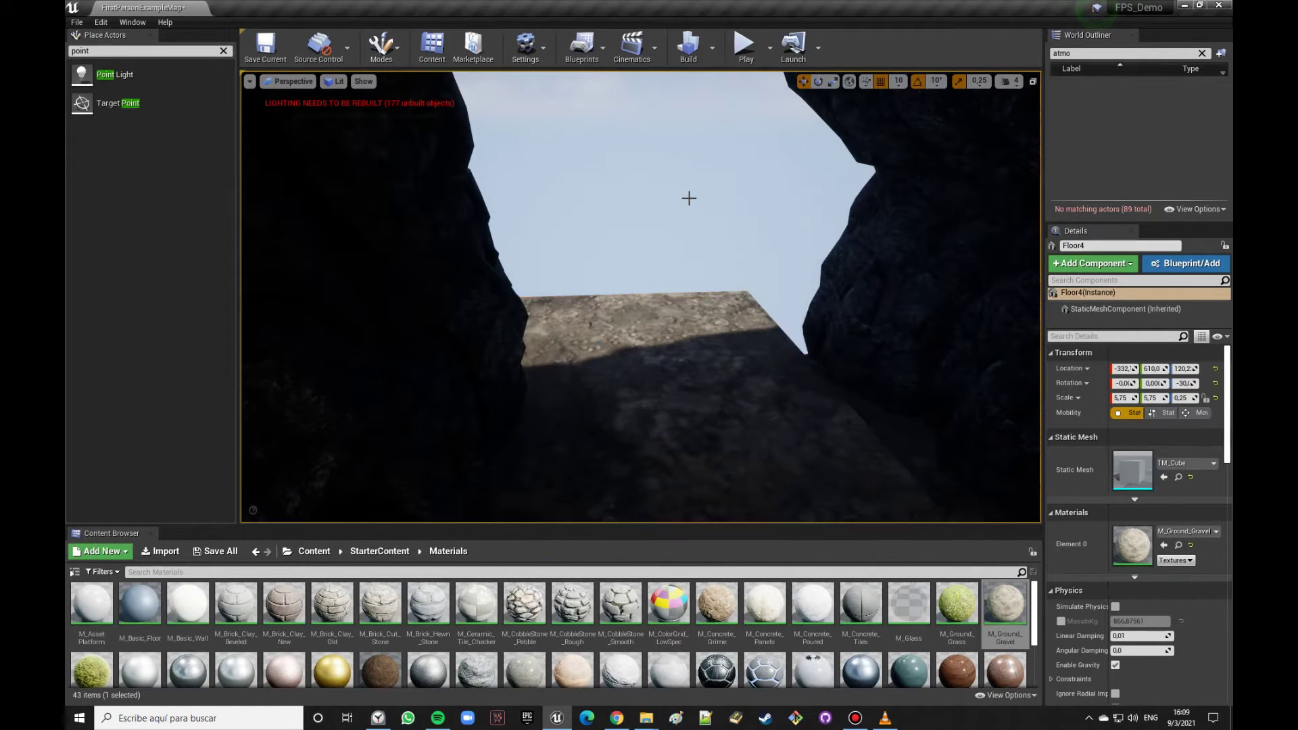
{"action": "right_click_drag", "start_coordinate": [688, 198], "coordinate": [688, 198]}
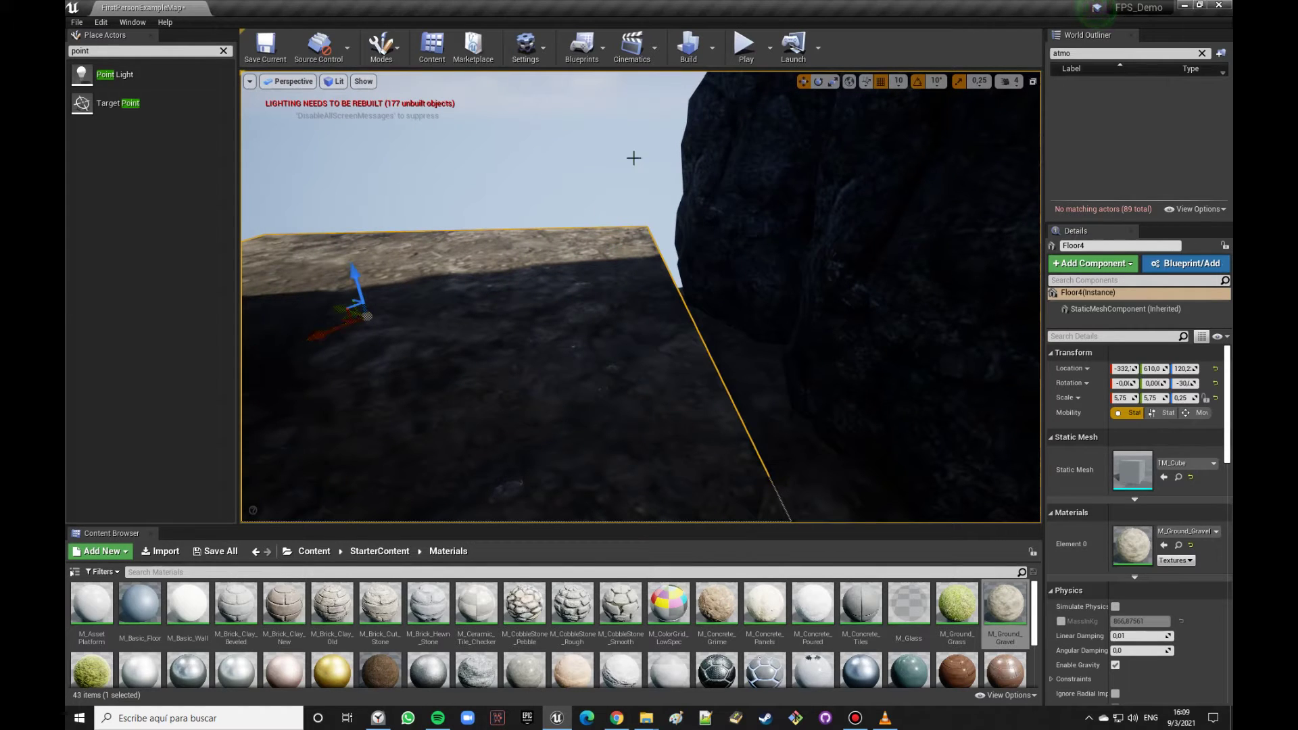
{"action": "left_click", "coordinate": [849, 84]}
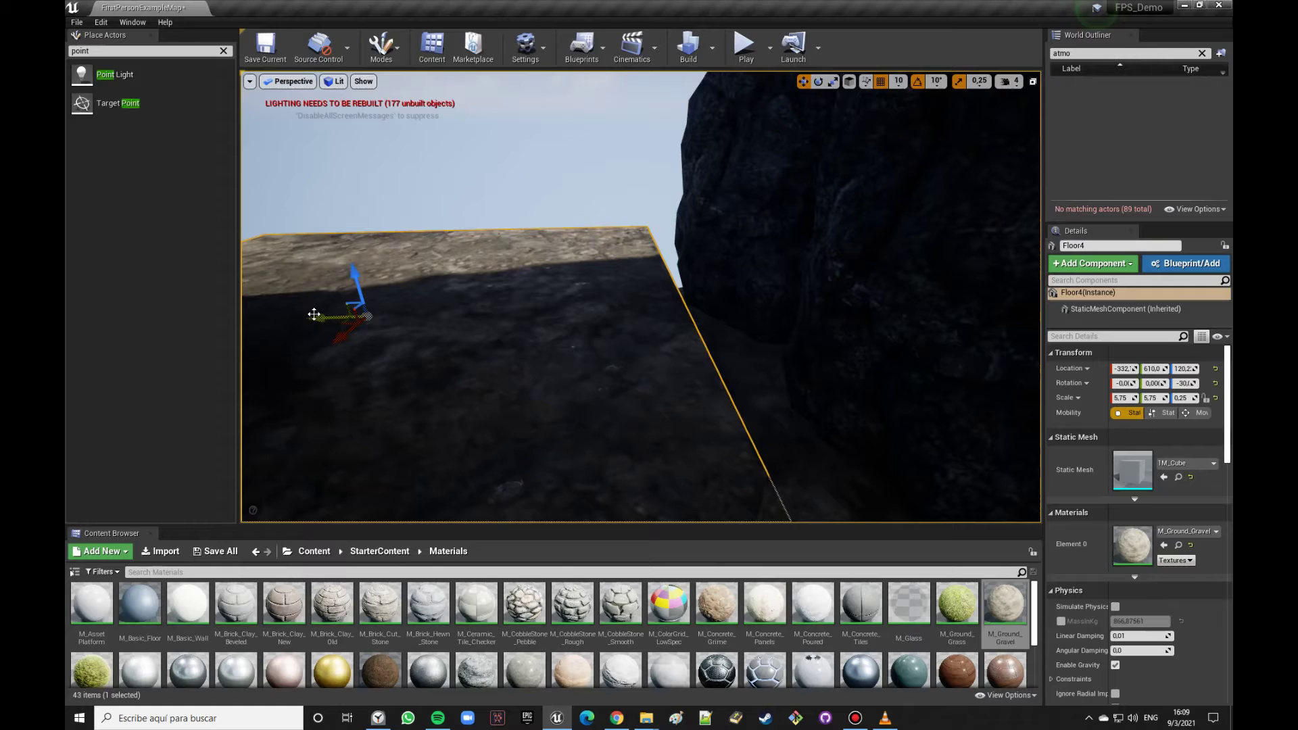
{"action": "right_click_drag", "start_coordinate": [361, 319], "coordinate": [363, 318]}
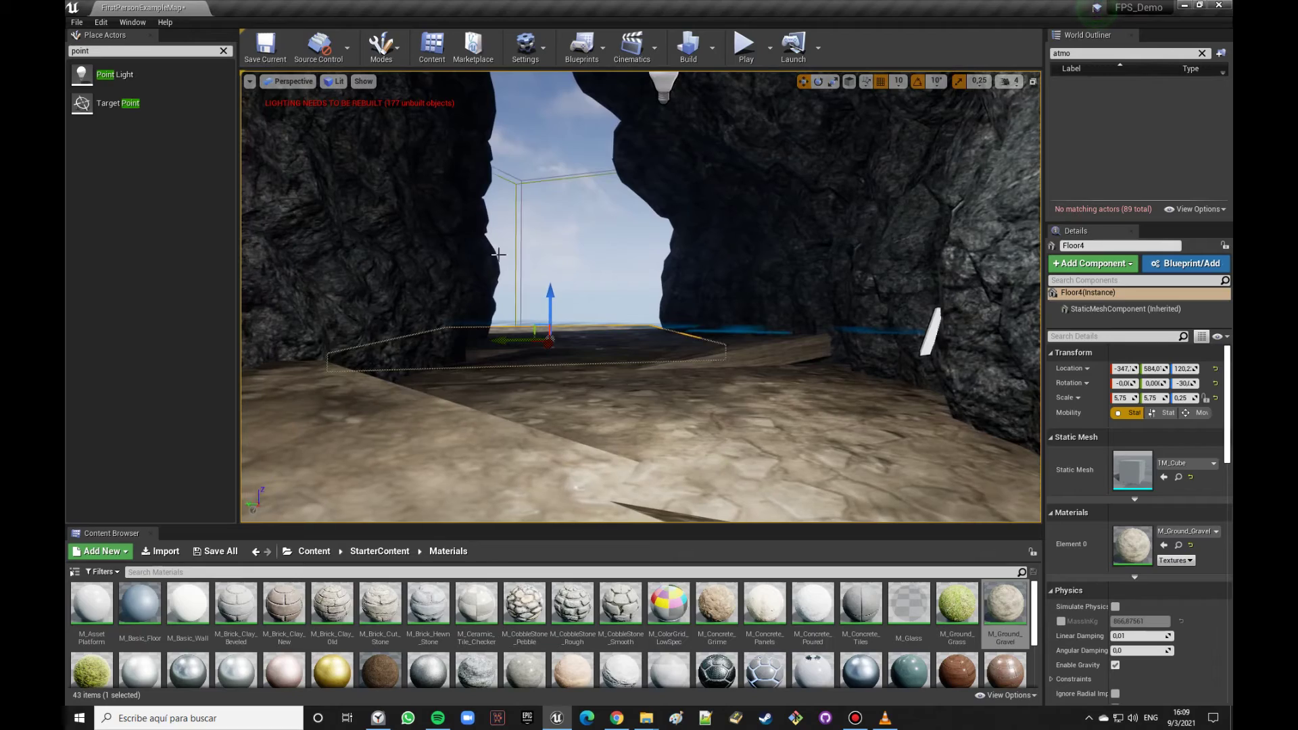
{"action": "right_click_drag", "start_coordinate": [568, 231], "coordinate": [568, 230]}
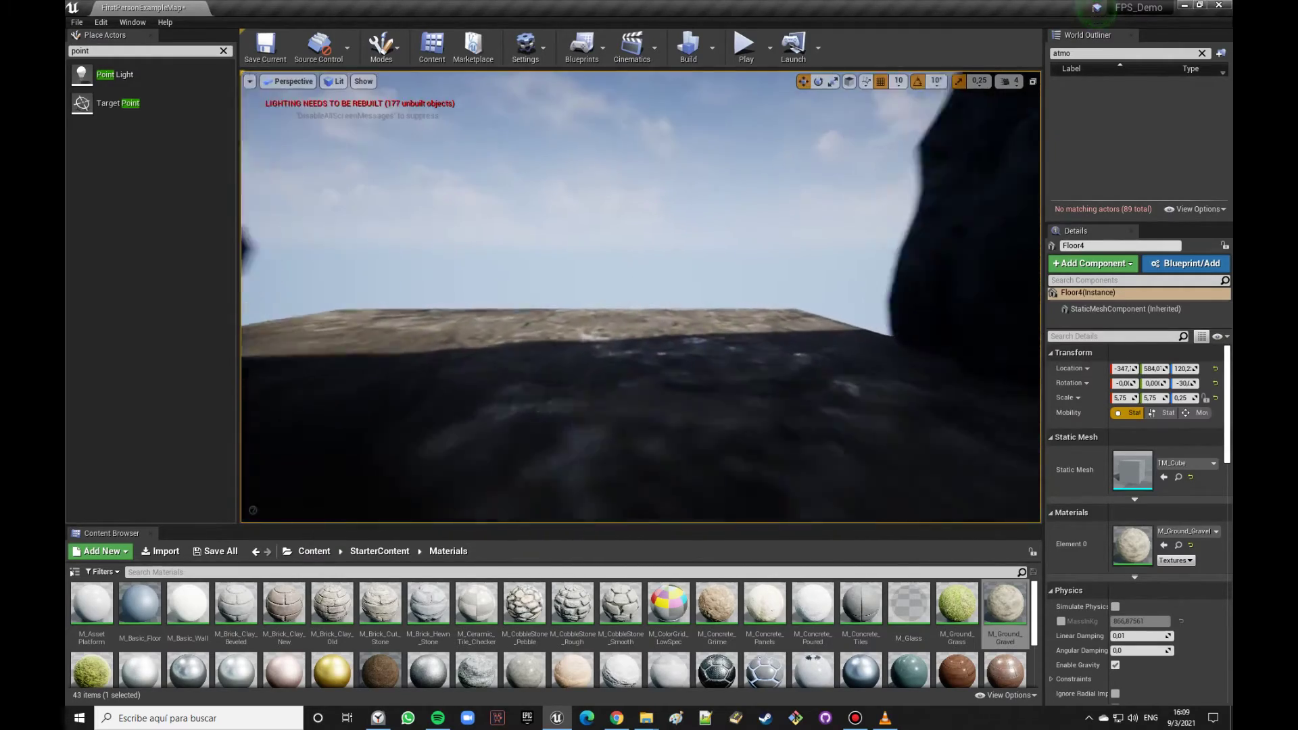
{"action": "right_click_drag", "start_coordinate": [569, 230], "coordinate": [569, 230]}
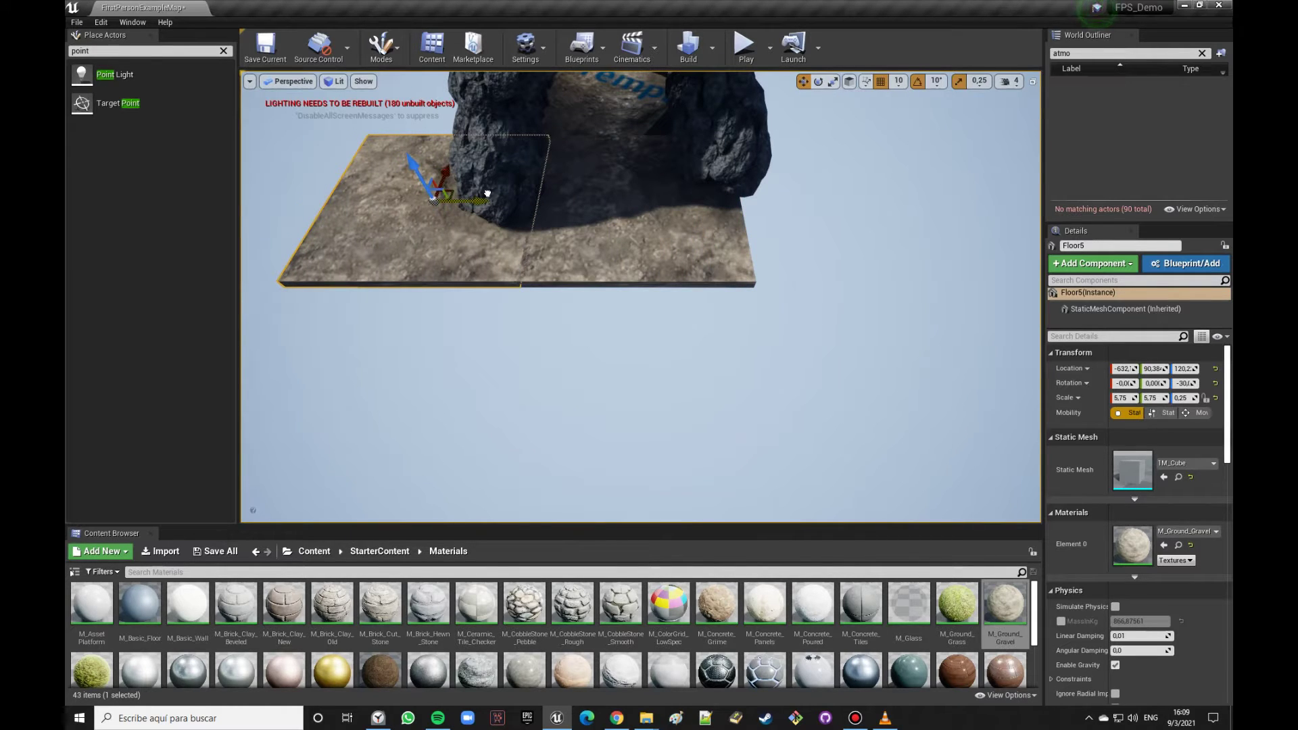
Step: Duplicate Floor5 as Floor6 beside it
{"action": "left_click_drag", "start_coordinate": [481, 200], "coordinate": [766, 195], "text": "alt"}
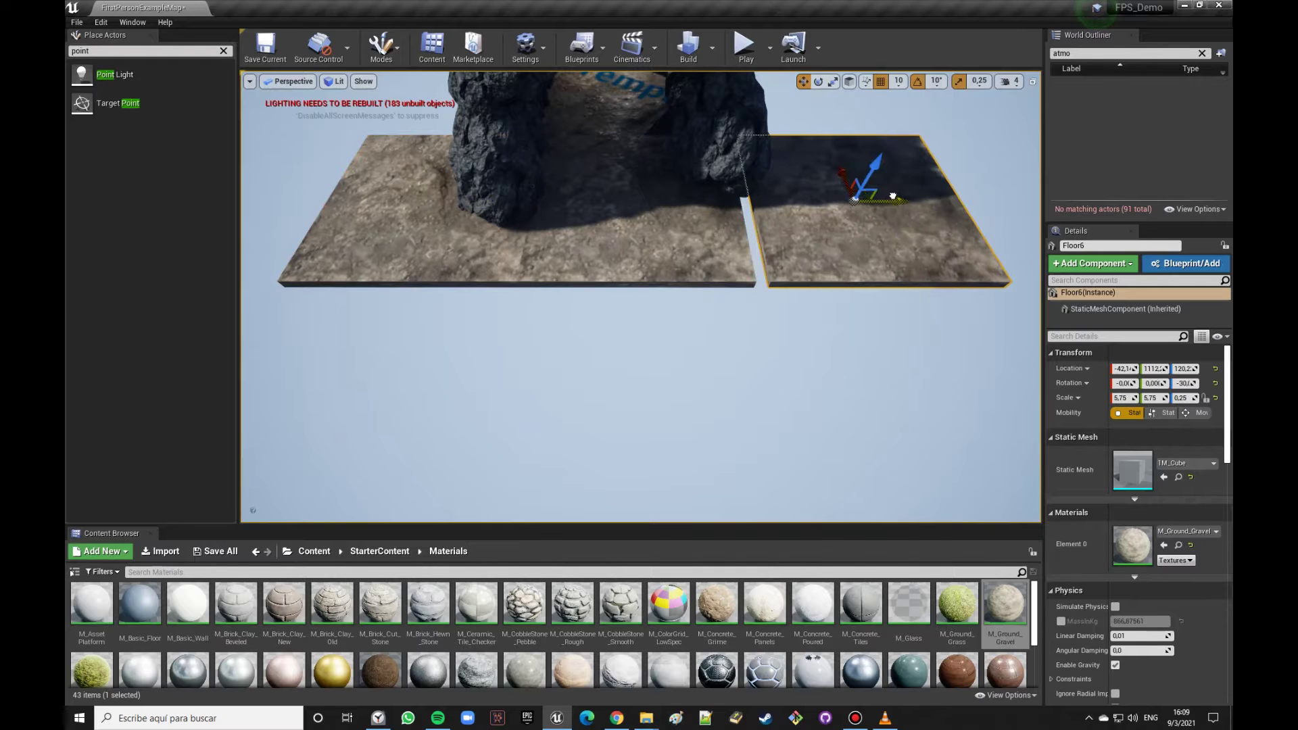
{"action": "left_click", "coordinate": [1010, 184]}
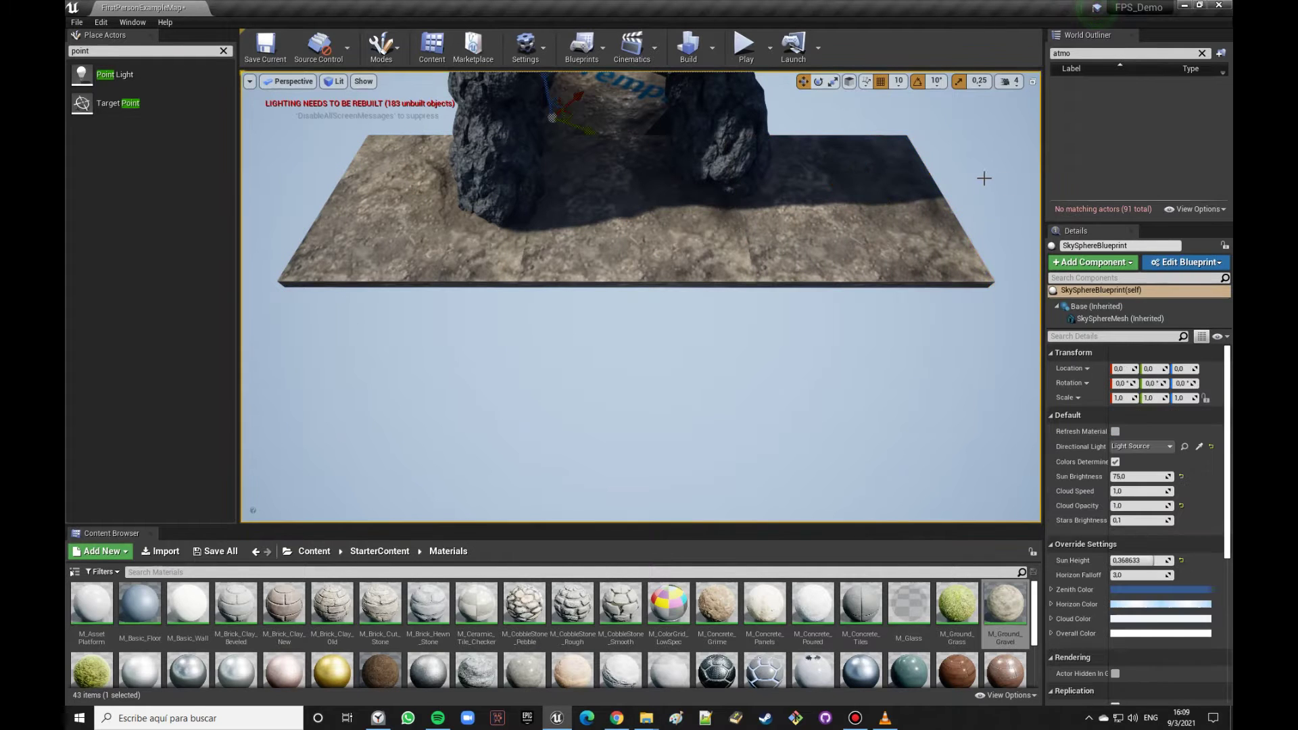
{"action": "left_click_drag", "start_coordinate": [986, 179], "coordinate": [986, 121]}
{"action": "left_click_drag", "start_coordinate": [640, 297], "coordinate": [609, 318]}
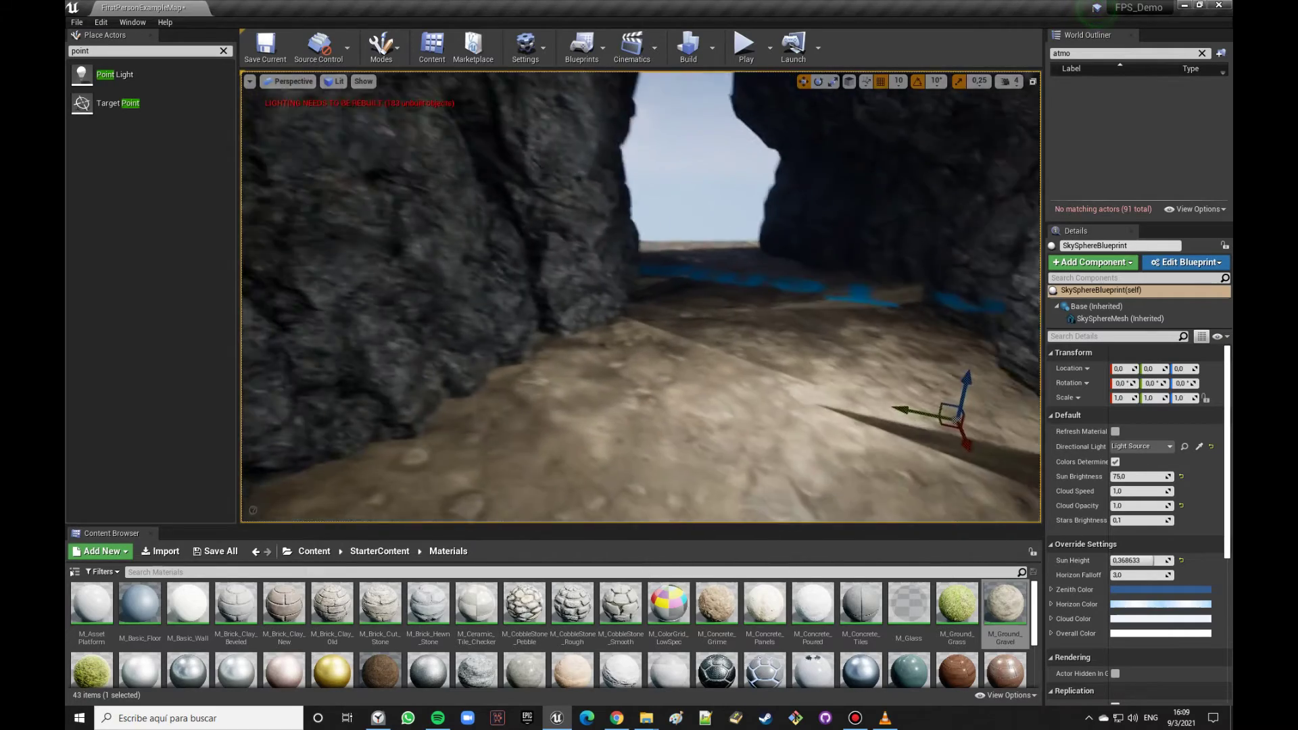
{"action": "left_click_drag", "start_coordinate": [608, 318], "coordinate": [612, 297]}
Step: Rebuild the lighting, preview in the full-window viewport, and shift the slab sideways
{"action": "left_click", "coordinate": [684, 54]}
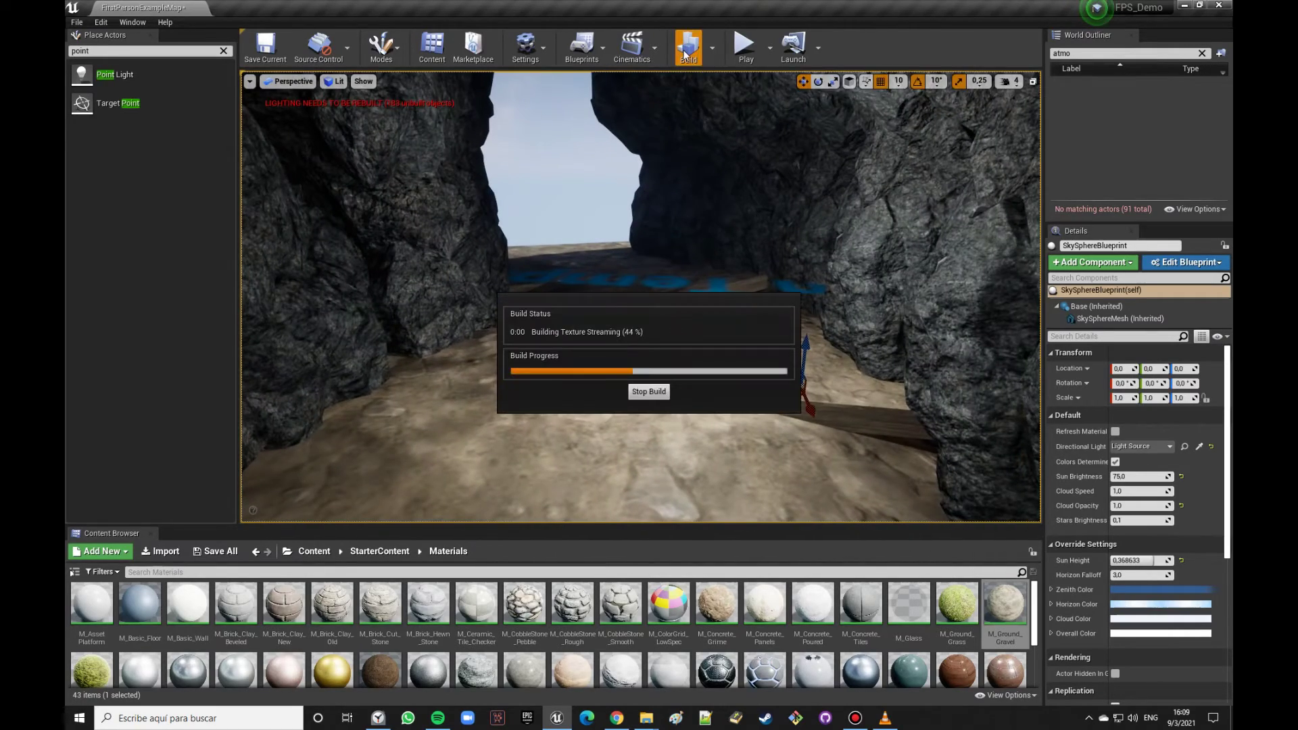
{"action": "key", "text": "F11"}
{"action": "mouse_move", "coordinate": [798, 380]}
{"action": "left_mouse_down"}
{"action": "mouse_move", "coordinate": [814, 364]}
{"action": "mouse_move", "coordinate": [899, 368]}
{"action": "mouse_move", "coordinate": [609, 368]}
{"action": "left_mouse_up"}
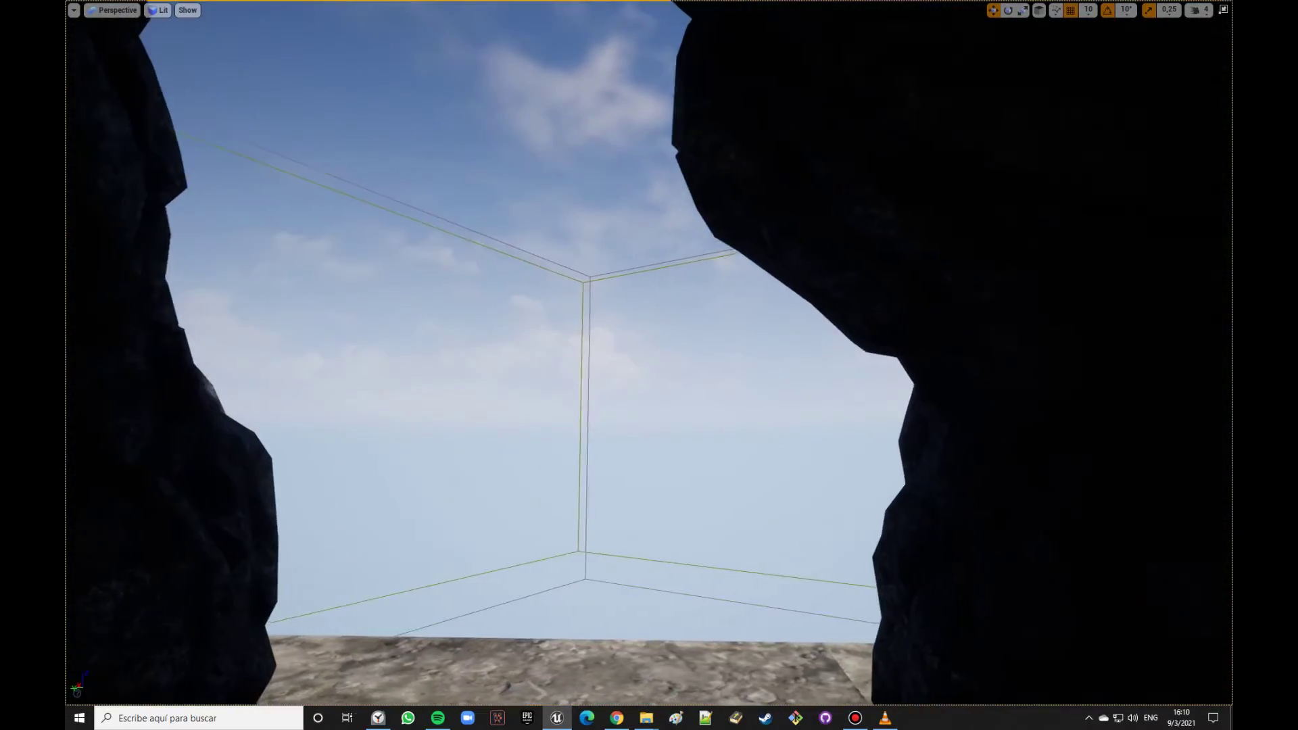
{"action": "mouse_move", "coordinate": [608, 367]}
{"action": "left_mouse_down"}
{"action": "mouse_move", "coordinate": [838, 389]}
{"action": "mouse_move", "coordinate": [838, 365]}
{"action": "mouse_move", "coordinate": [743, 365]}
{"action": "left_mouse_up"}
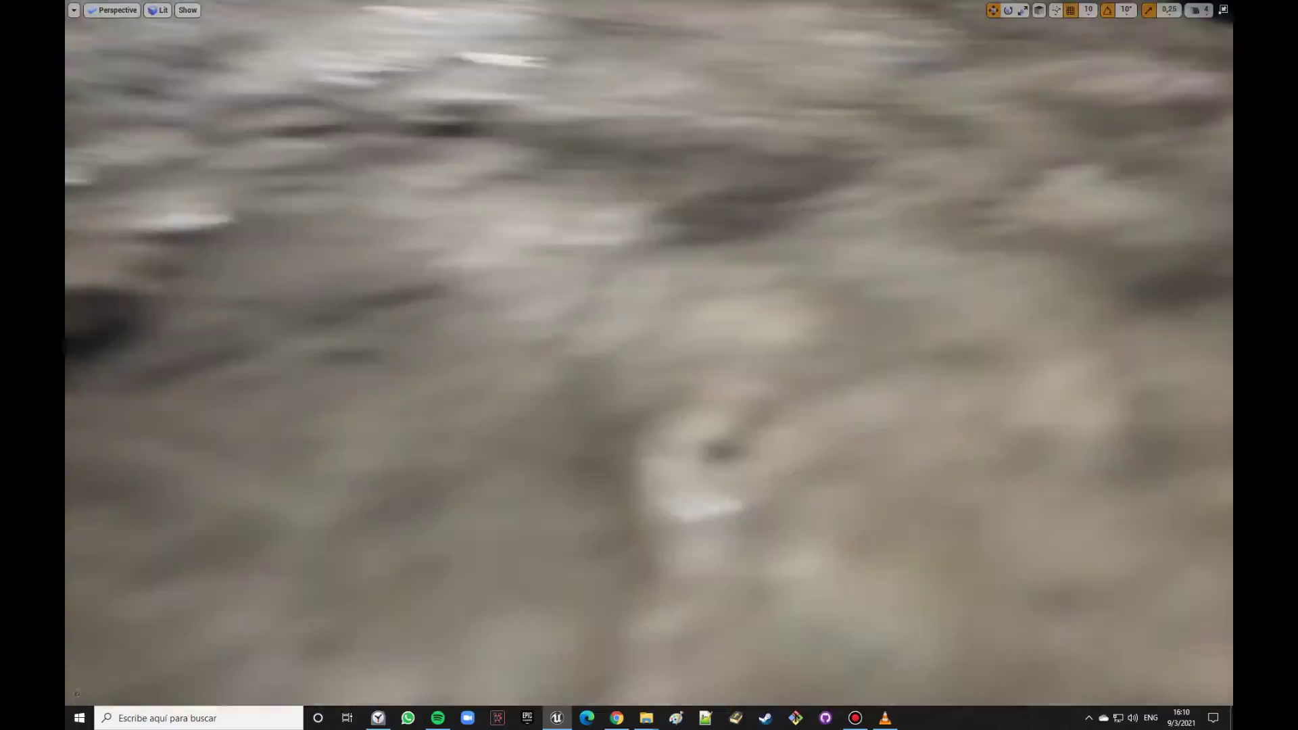
{"action": "left_click_drag", "start_coordinate": [744, 365], "coordinate": [663, 444]}
{"action": "left_click", "coordinate": [568, 380]}
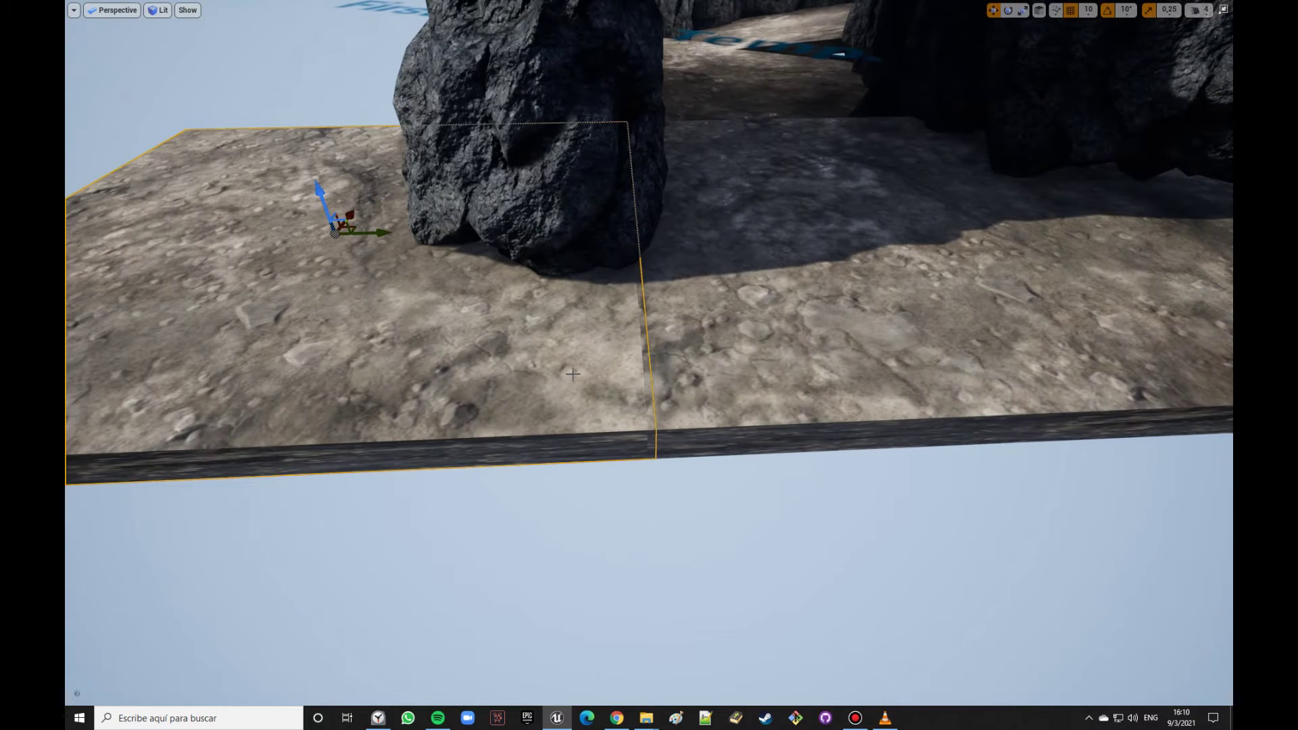
{"action": "left_click_drag", "start_coordinate": [383, 233], "coordinate": [376, 233]}
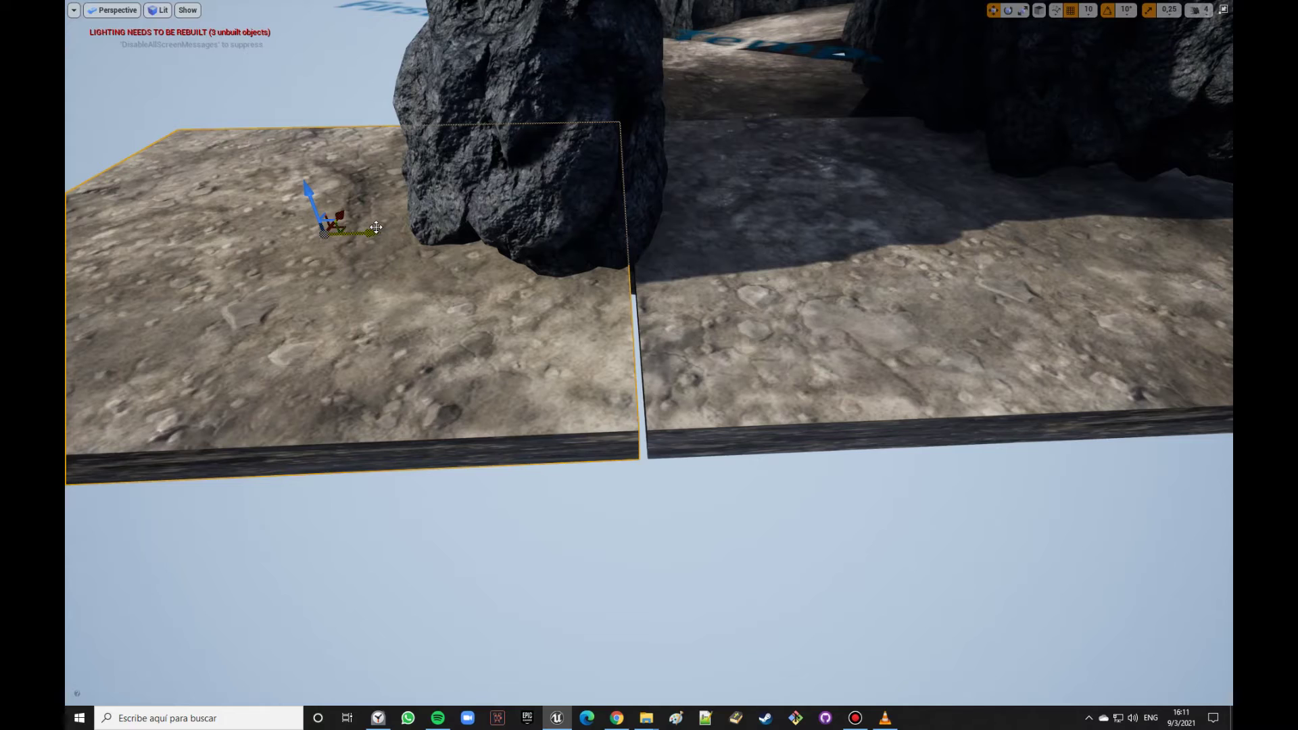
Step: Set grid snap size to 1 and nudge Floor5 flush against its neighbour
{"action": "key", "text": "F11"}
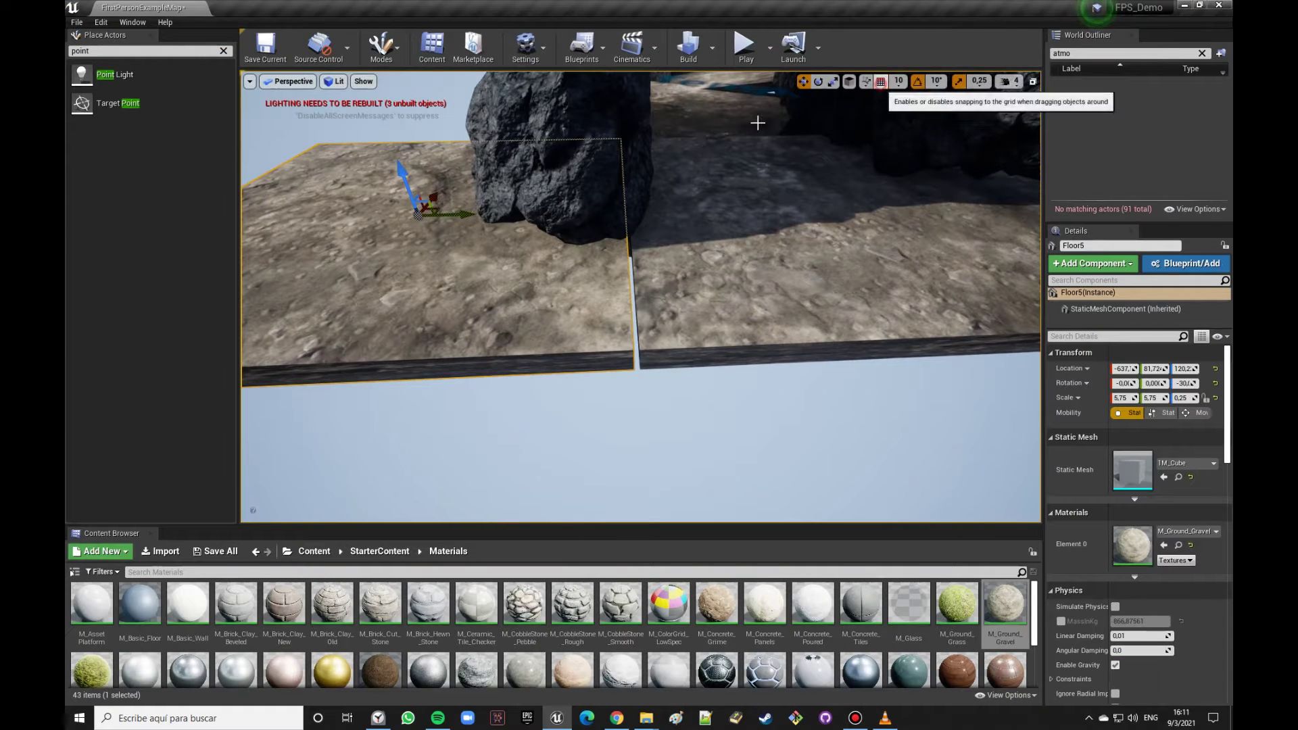
{"action": "left_click", "coordinate": [880, 81]}
{"action": "left_click_drag", "start_coordinate": [456, 216], "coordinate": [459, 215]}
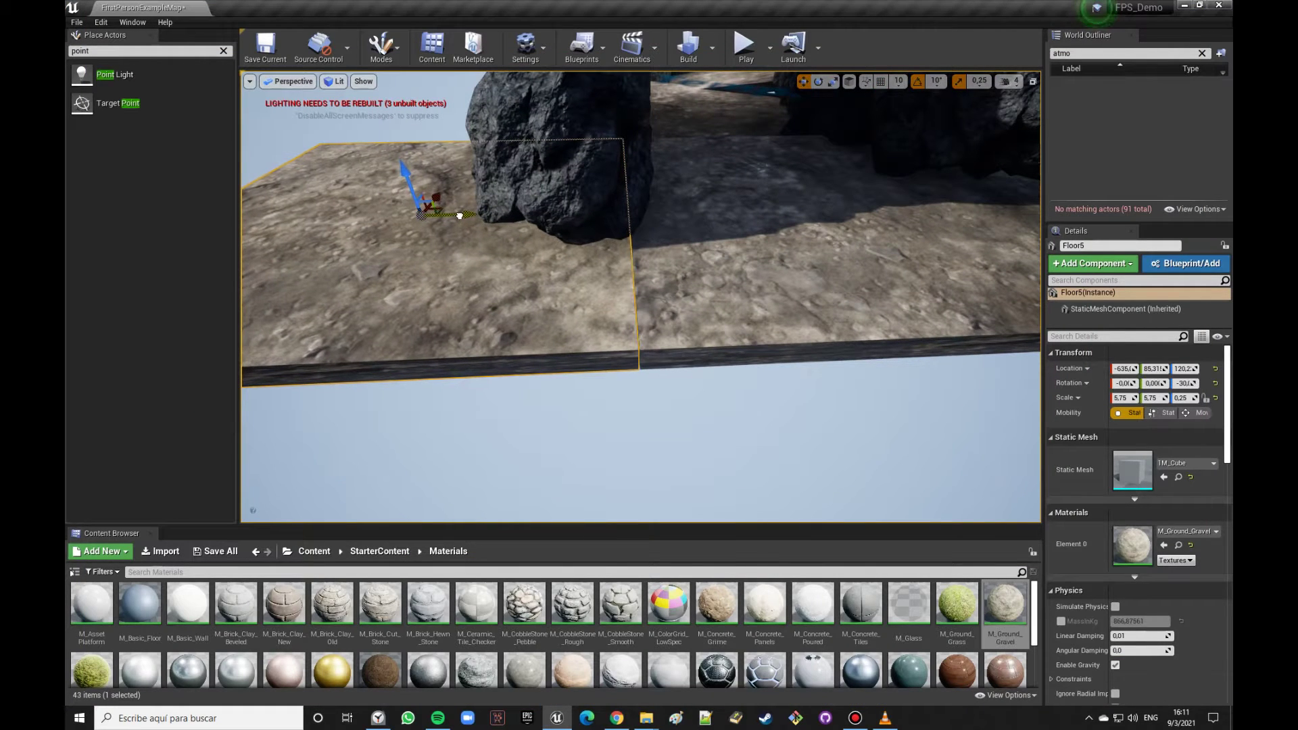
{"action": "scroll", "coordinate": [703, 441], "scroll_direction": "up", "scroll_amount": 5}
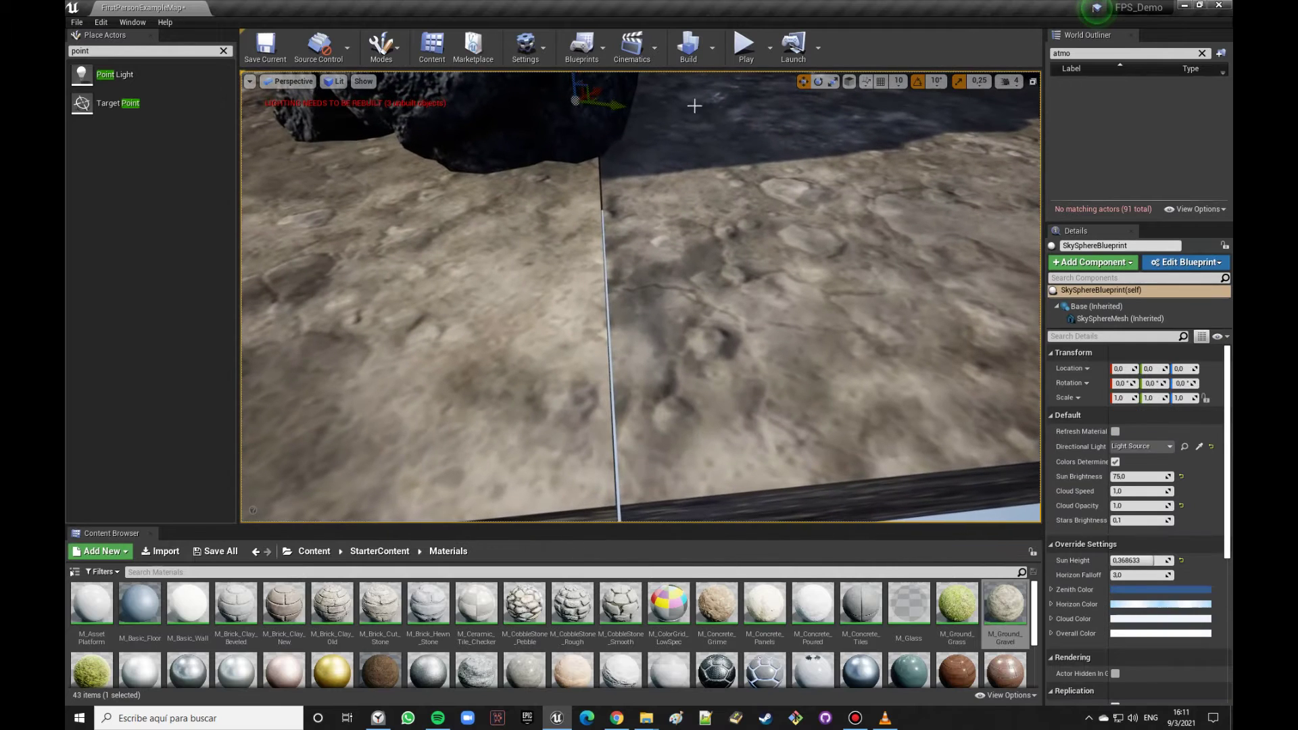
{"action": "left_click", "coordinate": [880, 81]}
{"action": "left_click", "coordinate": [898, 81]}
{"action": "left_click", "coordinate": [903, 132]}
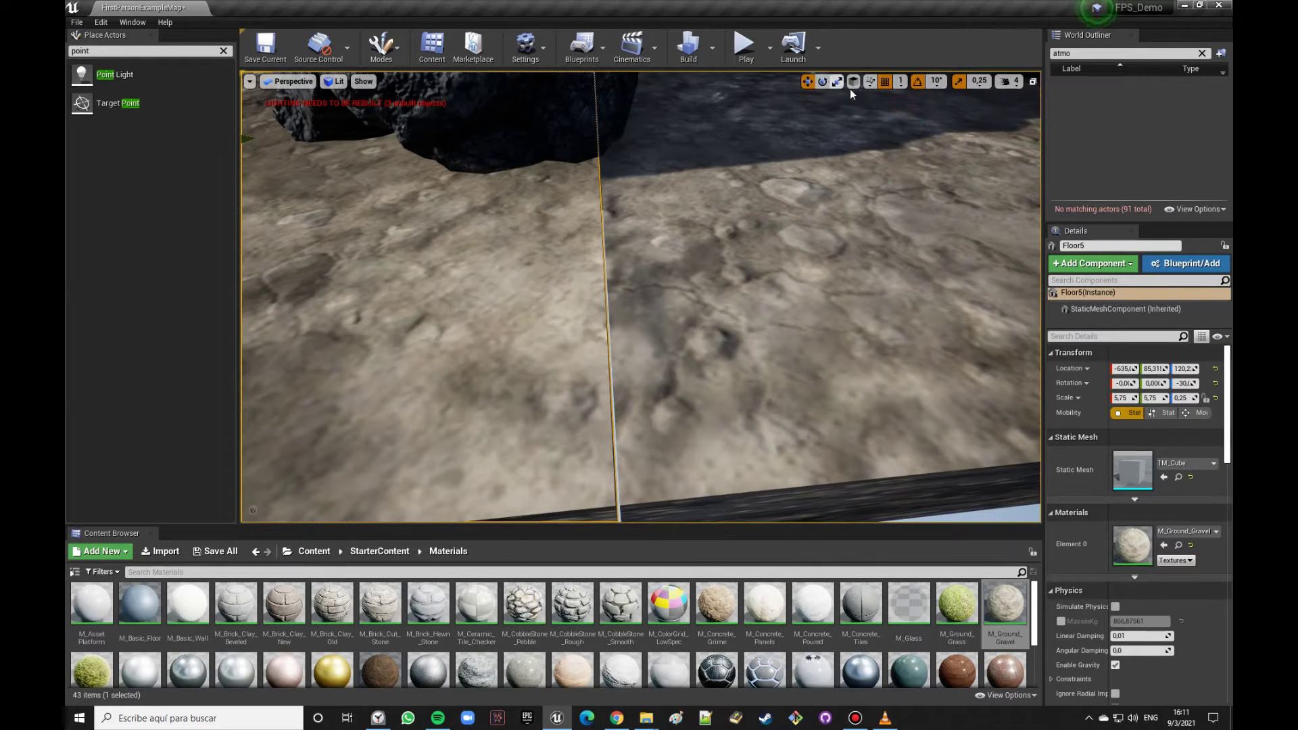
{"action": "scroll", "coordinate": [423, 221], "scroll_direction": "down", "scroll_amount": 5}
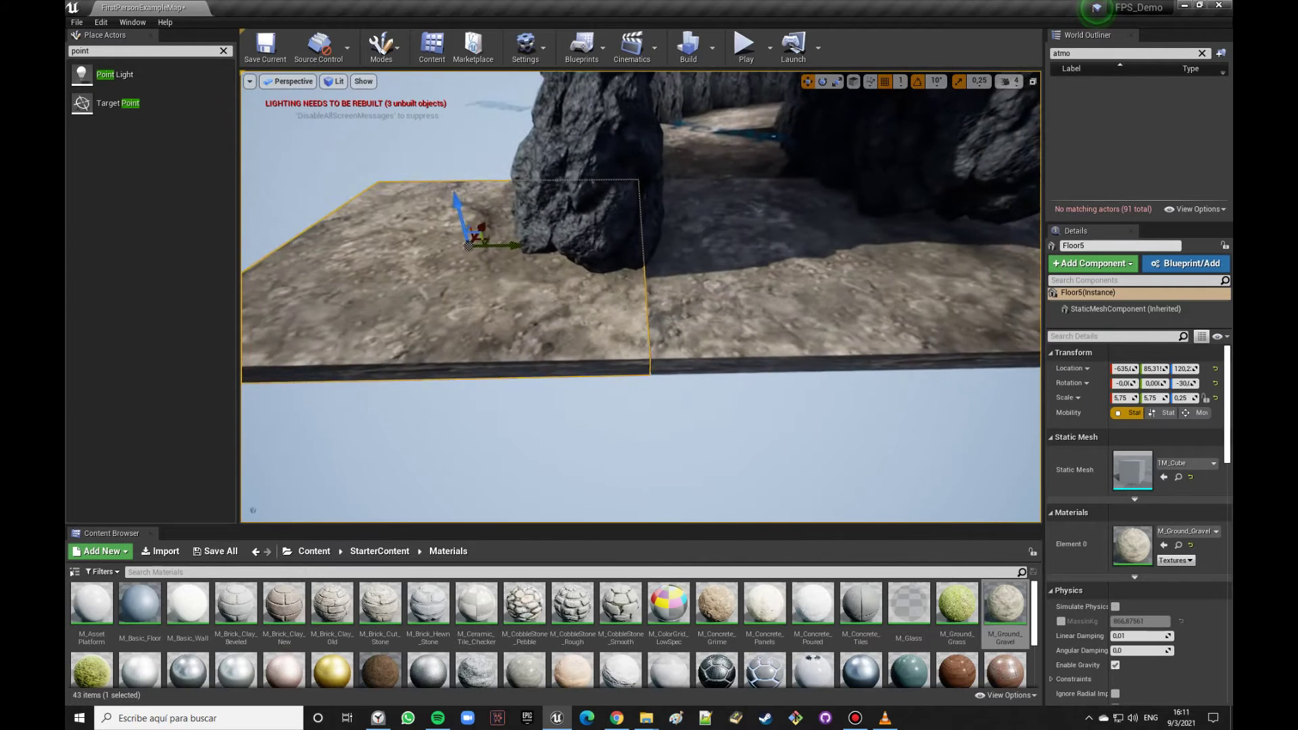
{"action": "scroll", "coordinate": [424, 221], "scroll_direction": "up", "scroll_amount": 2}
{"action": "left_click_drag", "start_coordinate": [423, 221], "coordinate": [424, 220]}
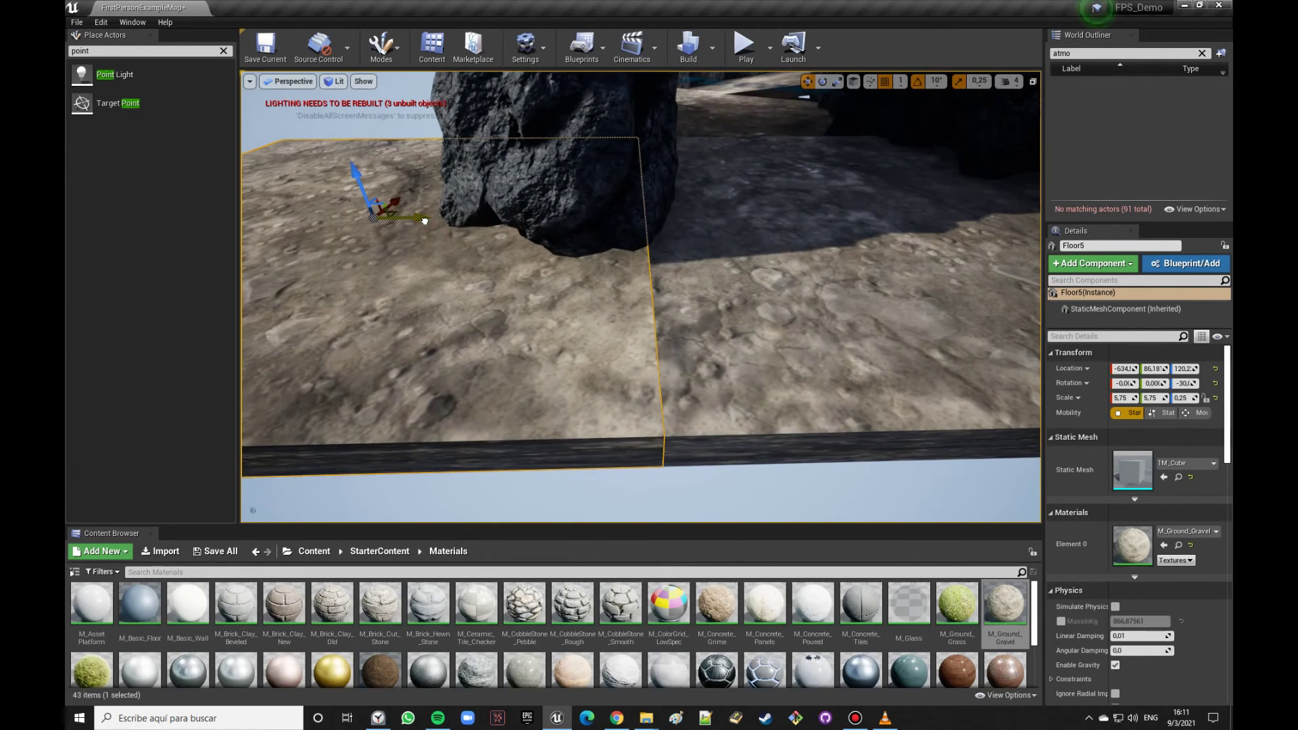
Step: Rotate Floor5 to about -39.5°, then delete it
{"action": "left_click", "coordinate": [744, 299]}
{"action": "scroll", "coordinate": [744, 298], "scroll_direction": "up", "scroll_amount": 5}
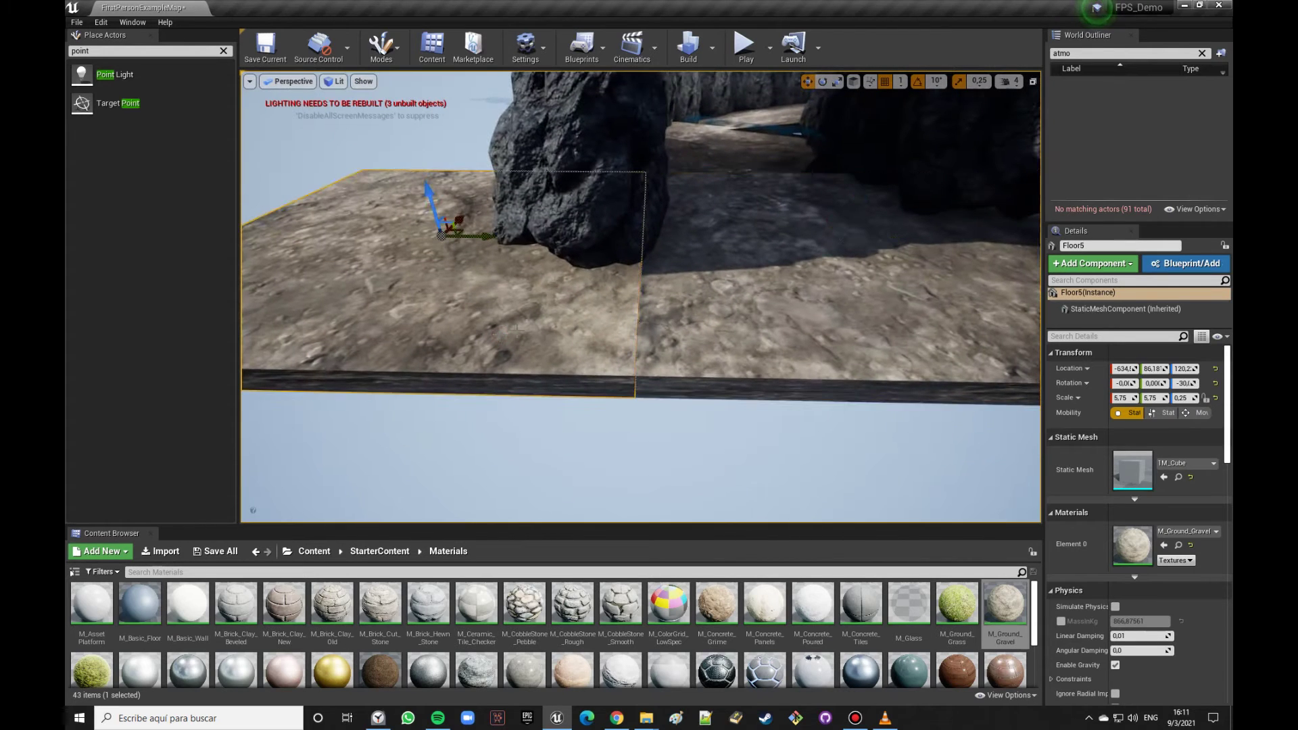
{"action": "key", "text": "e"}
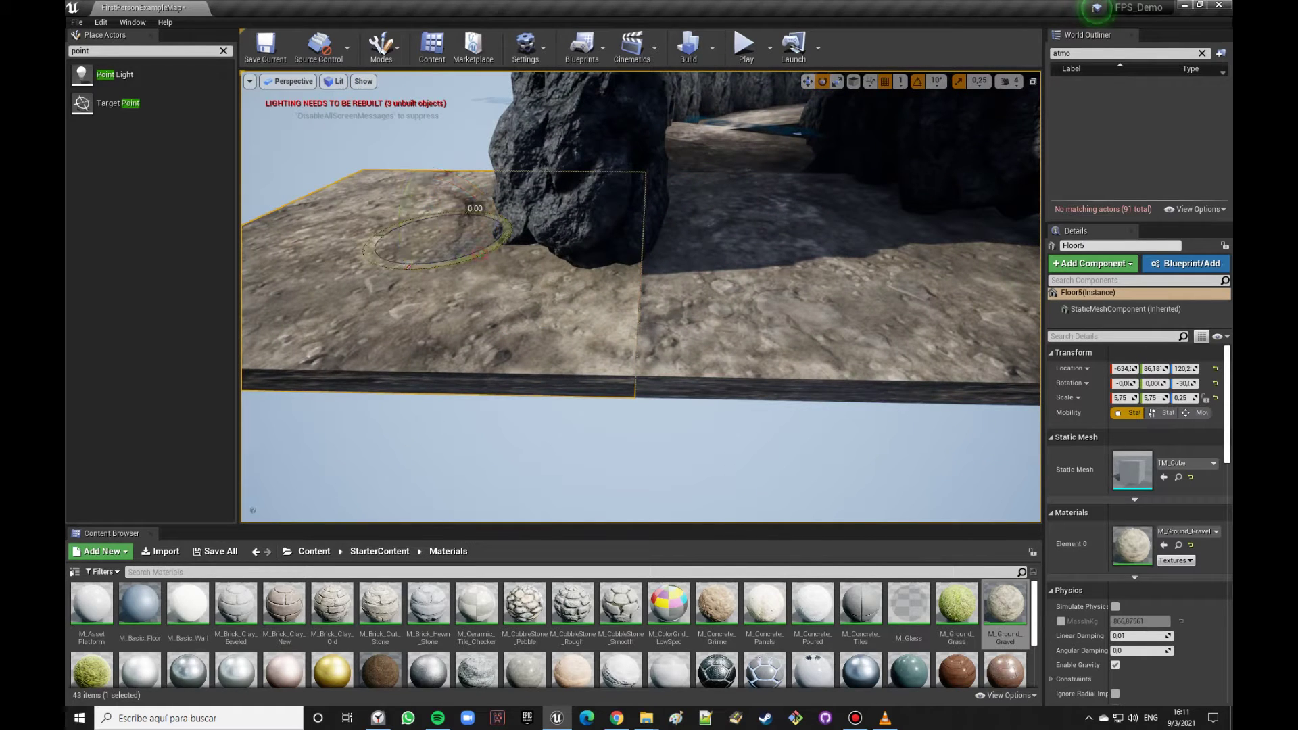
{"action": "left_click_drag", "start_coordinate": [500, 233], "coordinate": [455, 230]}
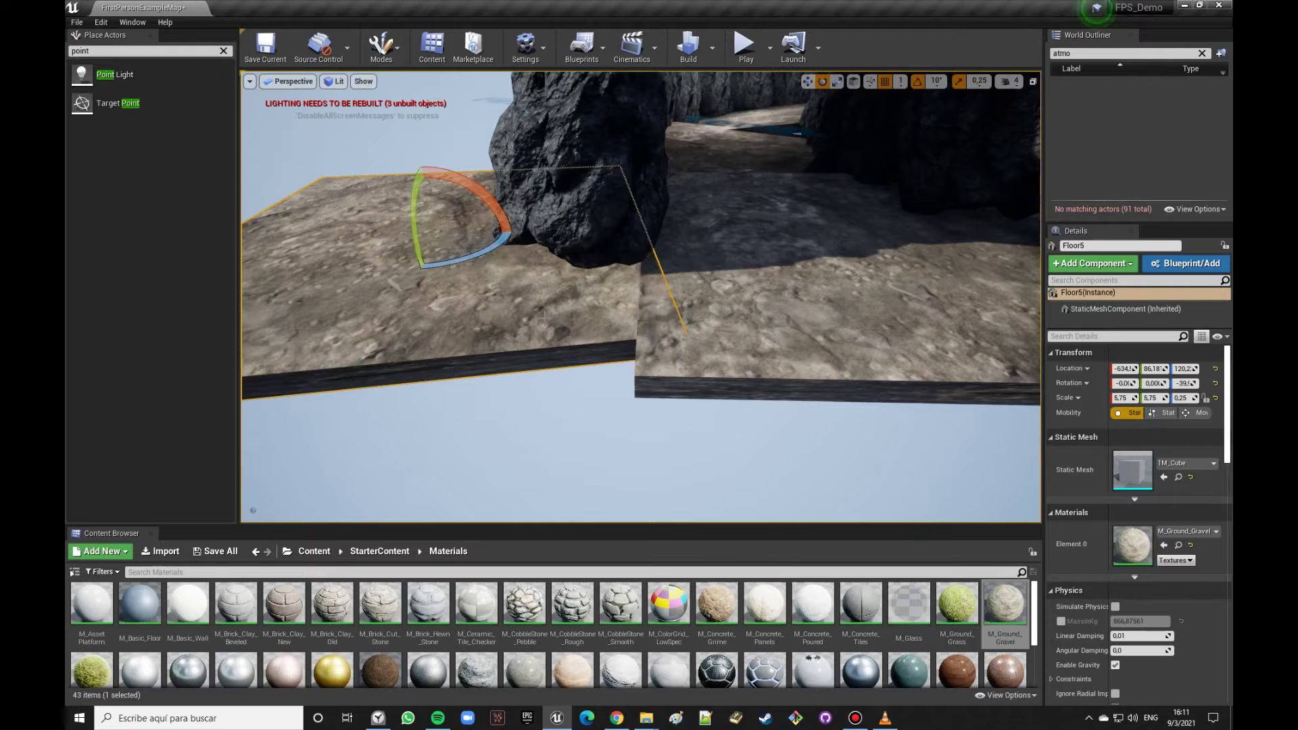
{"action": "key", "text": "Delete"}
Step: Move Floor4 toward the neighbouring slab, then delete it as well
{"action": "right_click_drag", "start_coordinate": [557, 382], "coordinate": [474, 378]}
{"action": "left_click", "coordinate": [514, 379]}
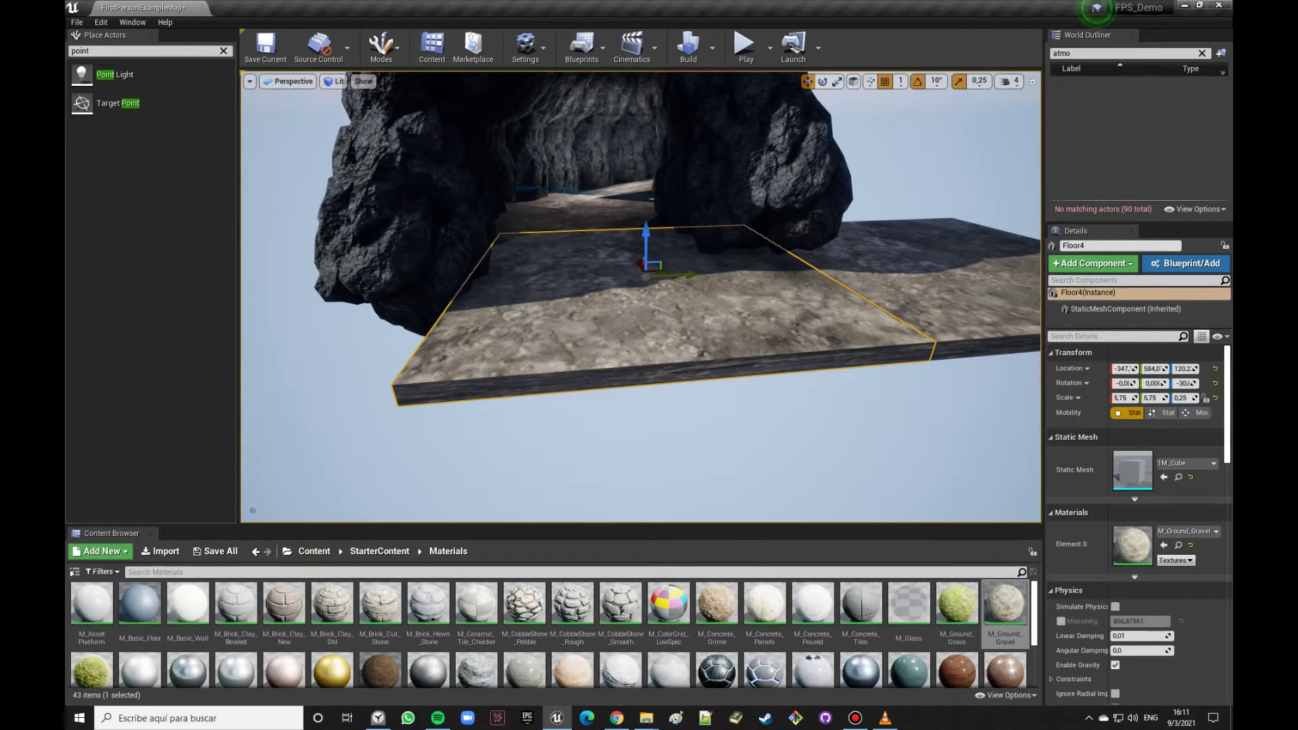
{"action": "left_click_drag", "start_coordinate": [651, 267], "coordinate": [631, 274]}
{"action": "right_click_drag", "start_coordinate": [632, 274], "coordinate": [595, 270]}
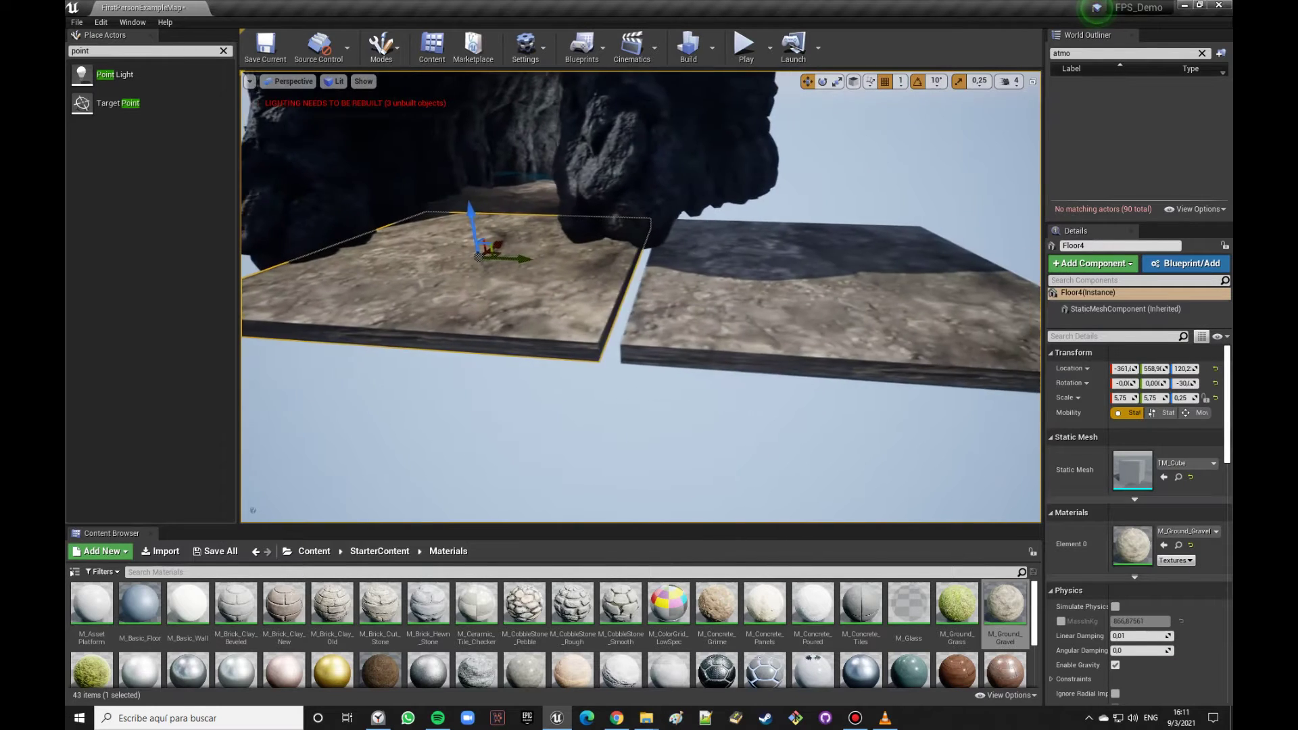
{"action": "key", "text": "Delete"}
{"action": "right_click_drag", "start_coordinate": [829, 286], "coordinate": [692, 284]}
{"action": "right_click_drag", "start_coordinate": [726, 352], "coordinate": [433, 373]}
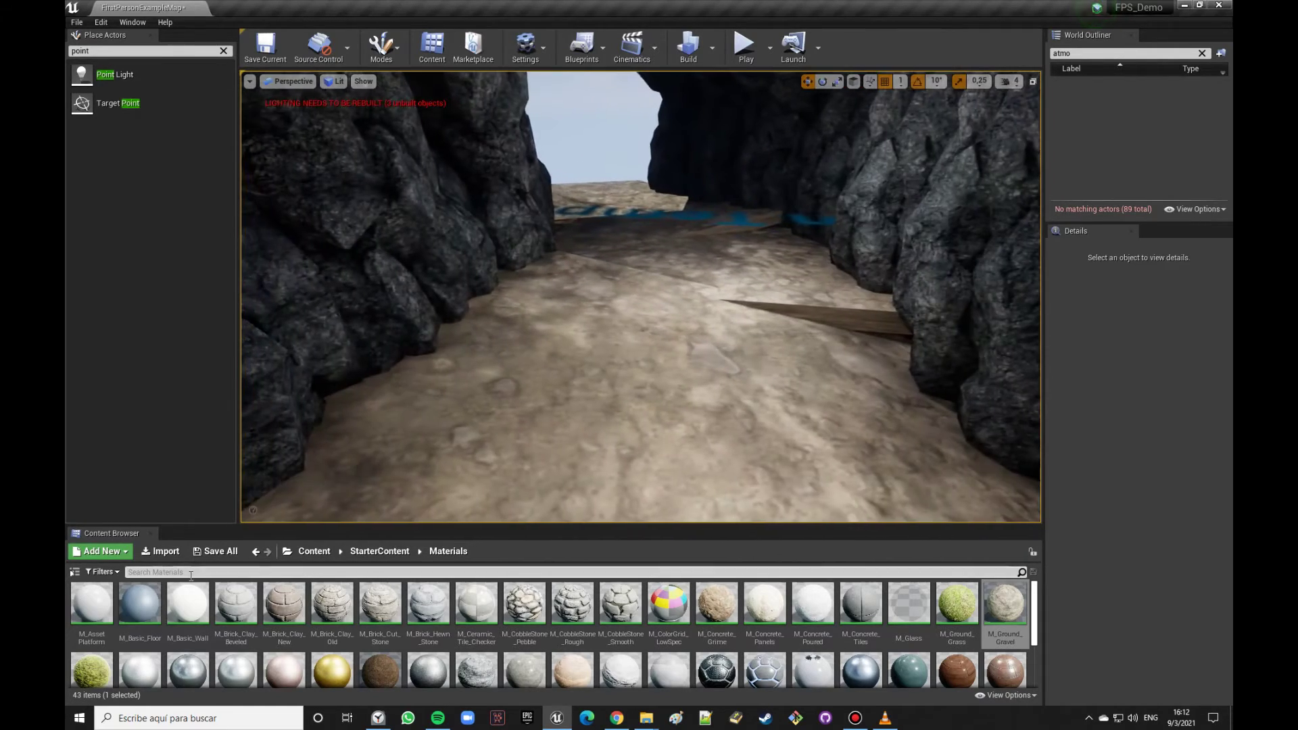
{"action": "left_click", "coordinate": [380, 553]}
Step: Place an SM_Rock from StarterContent Props in the cave and tip it about 80°
{"action": "double_click", "coordinate": [429, 601]}
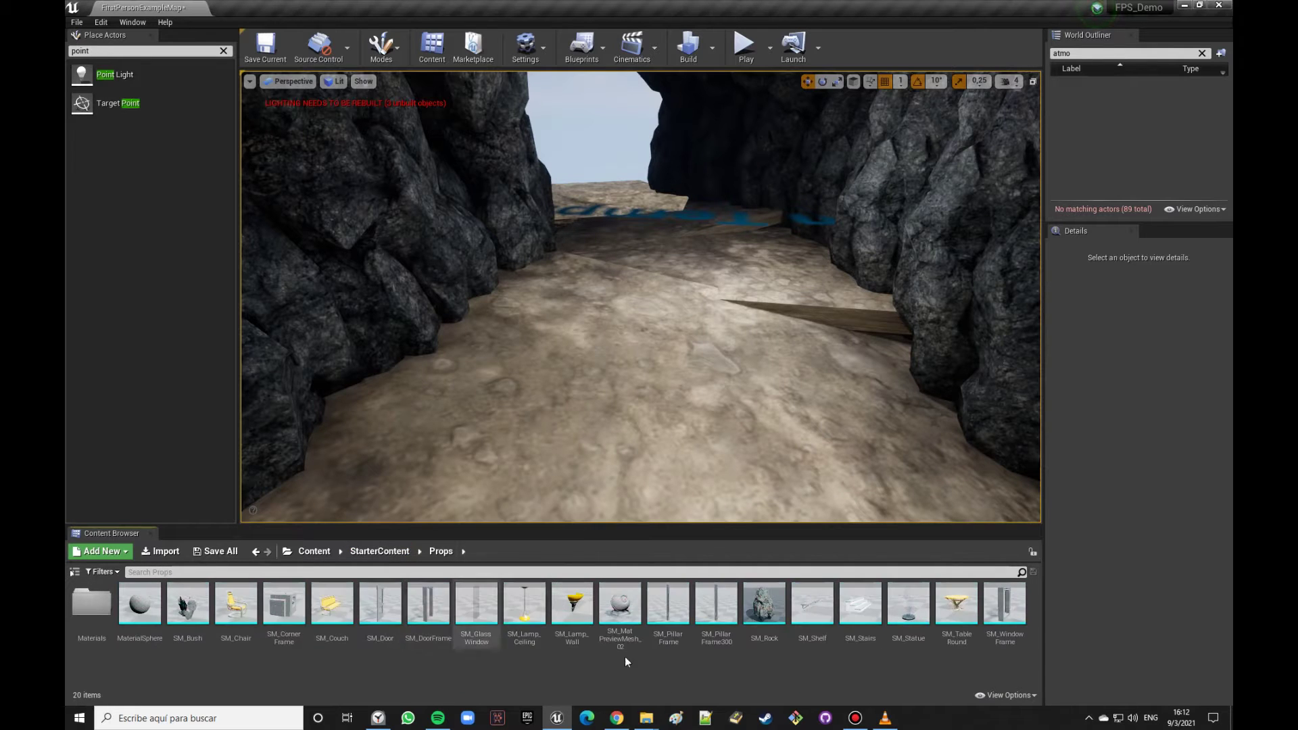
{"action": "left_click_drag", "start_coordinate": [765, 610], "coordinate": [701, 383]}
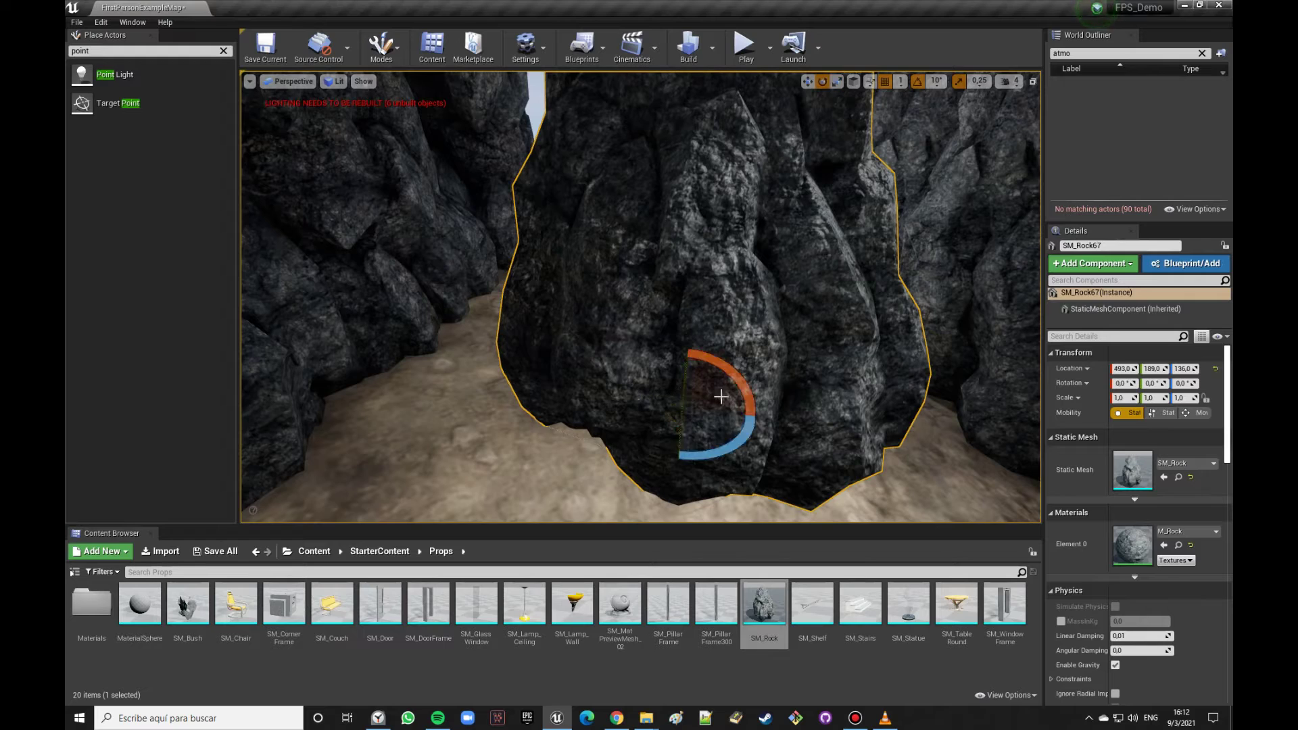
{"action": "left_click_drag", "start_coordinate": [744, 392], "coordinate": [763, 410]}
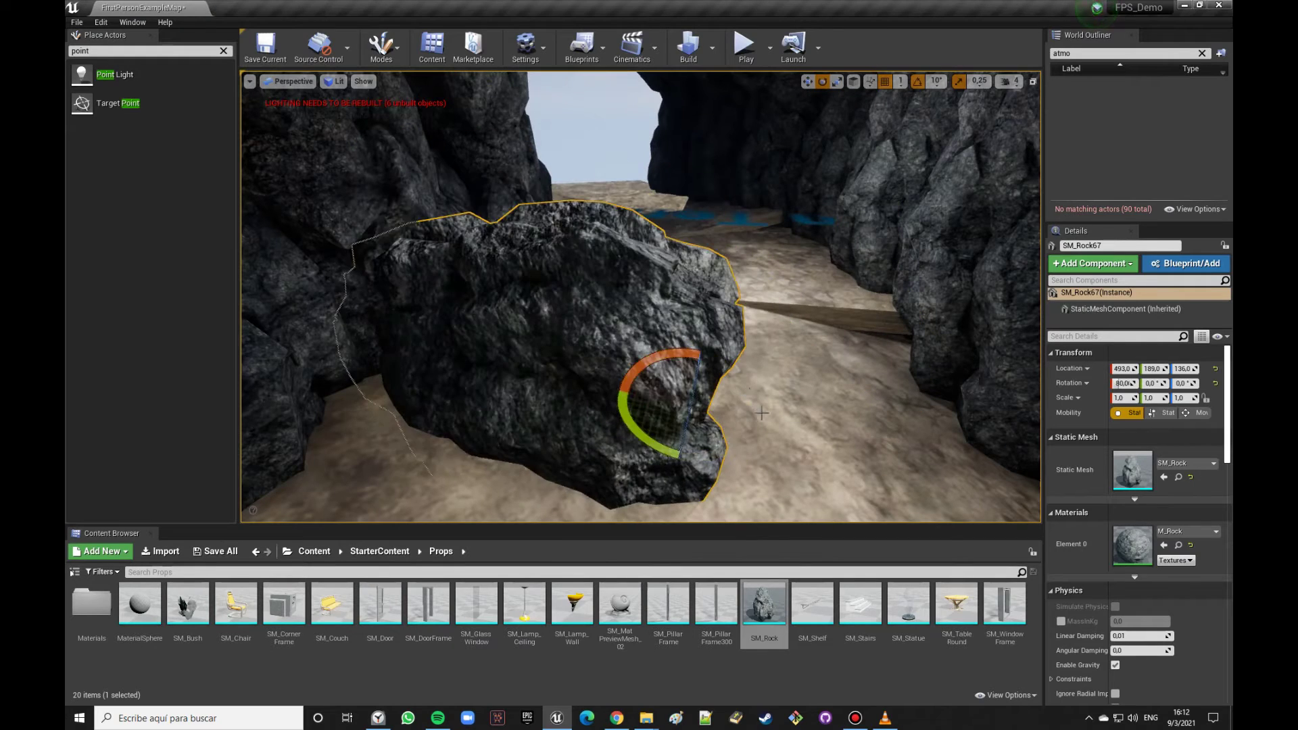
{"action": "left_click_drag", "start_coordinate": [691, 441], "coordinate": [703, 317]}
{"action": "right_click_drag", "start_coordinate": [642, 297], "coordinate": [608, 284]}
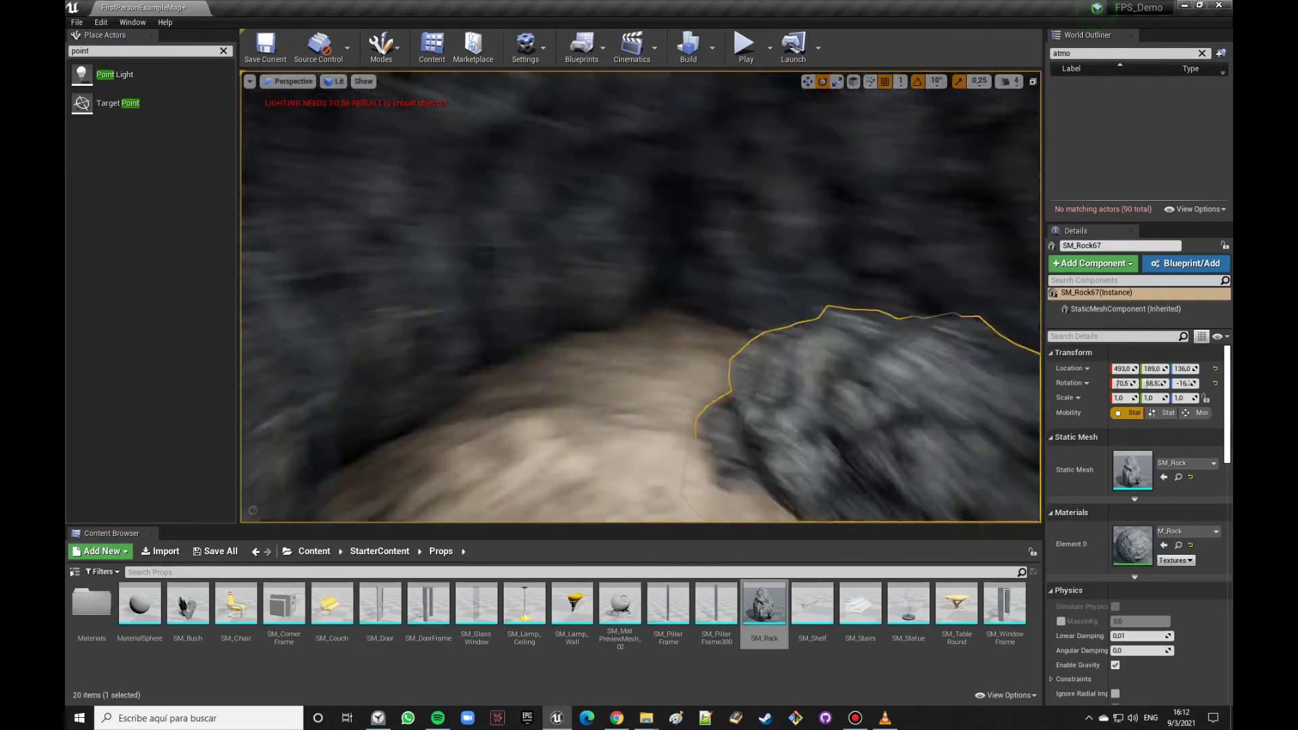
{"action": "right_click_drag", "start_coordinate": [614, 367], "coordinate": [613, 367]}
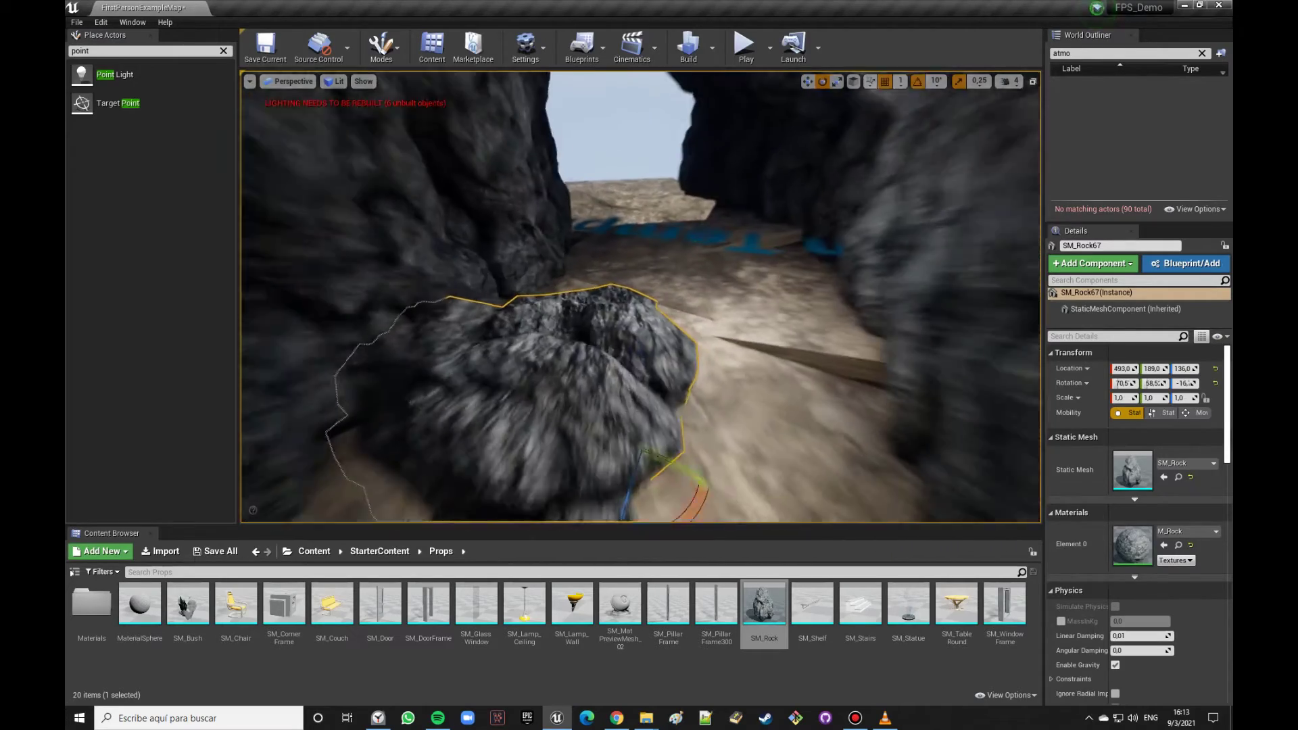
Step: Settle the rock on the cave floor and duplicate it as SM_Rock68 beside it
{"action": "left_click_drag", "start_coordinate": [629, 413], "coordinate": [630, 444]}
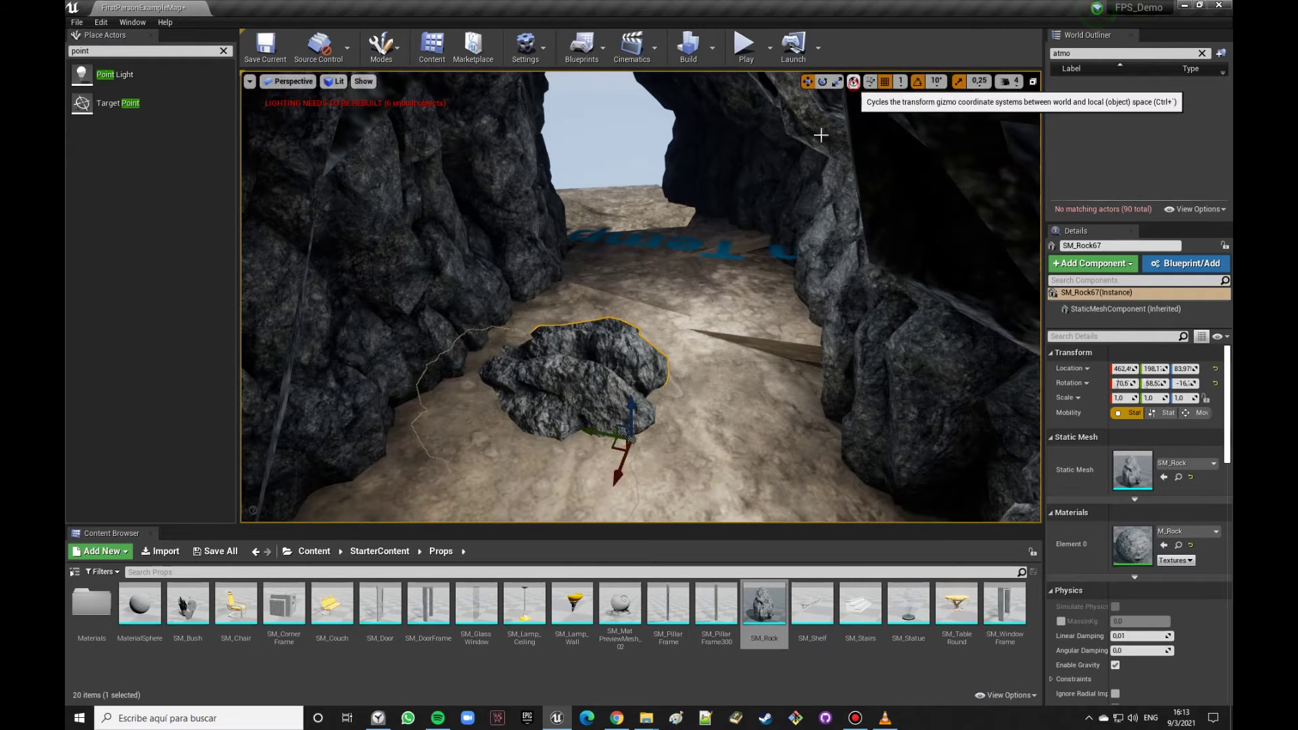
{"action": "left_click_drag", "start_coordinate": [619, 470], "coordinate": [676, 383]}
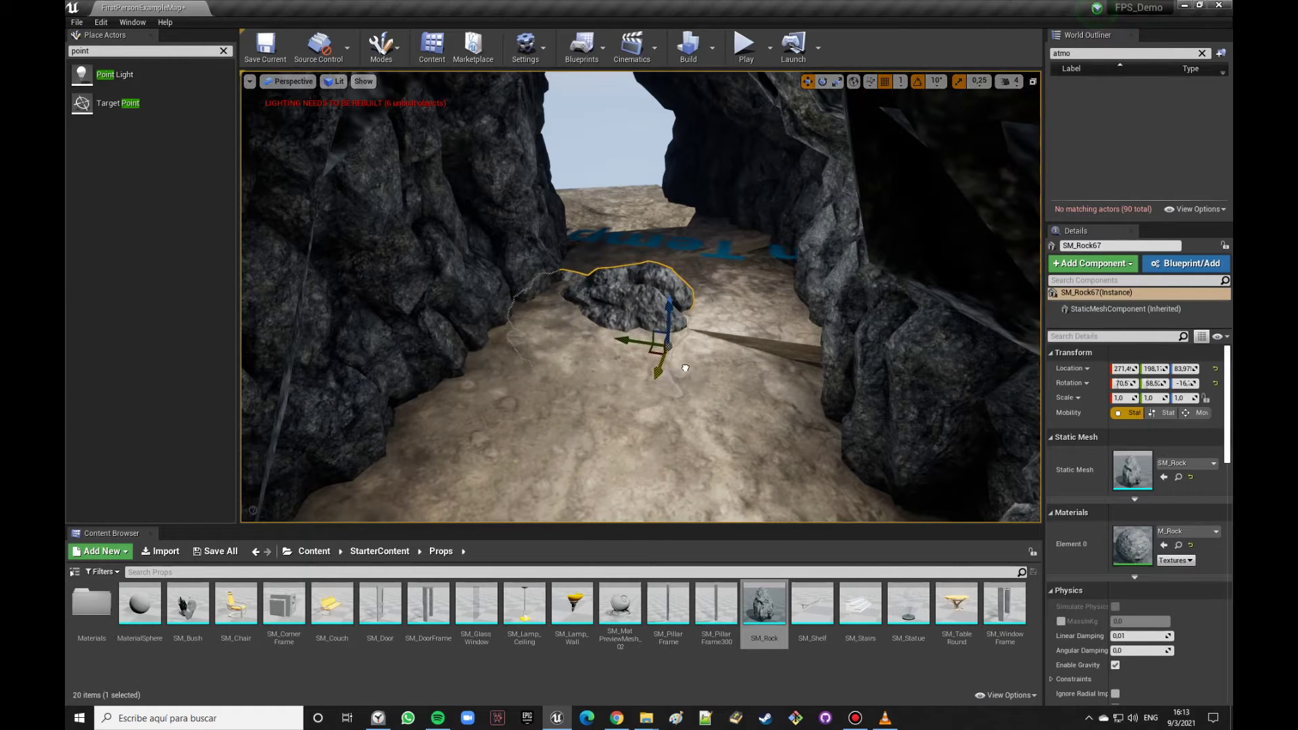
{"action": "right_click_drag", "start_coordinate": [686, 366], "coordinate": [686, 366]}
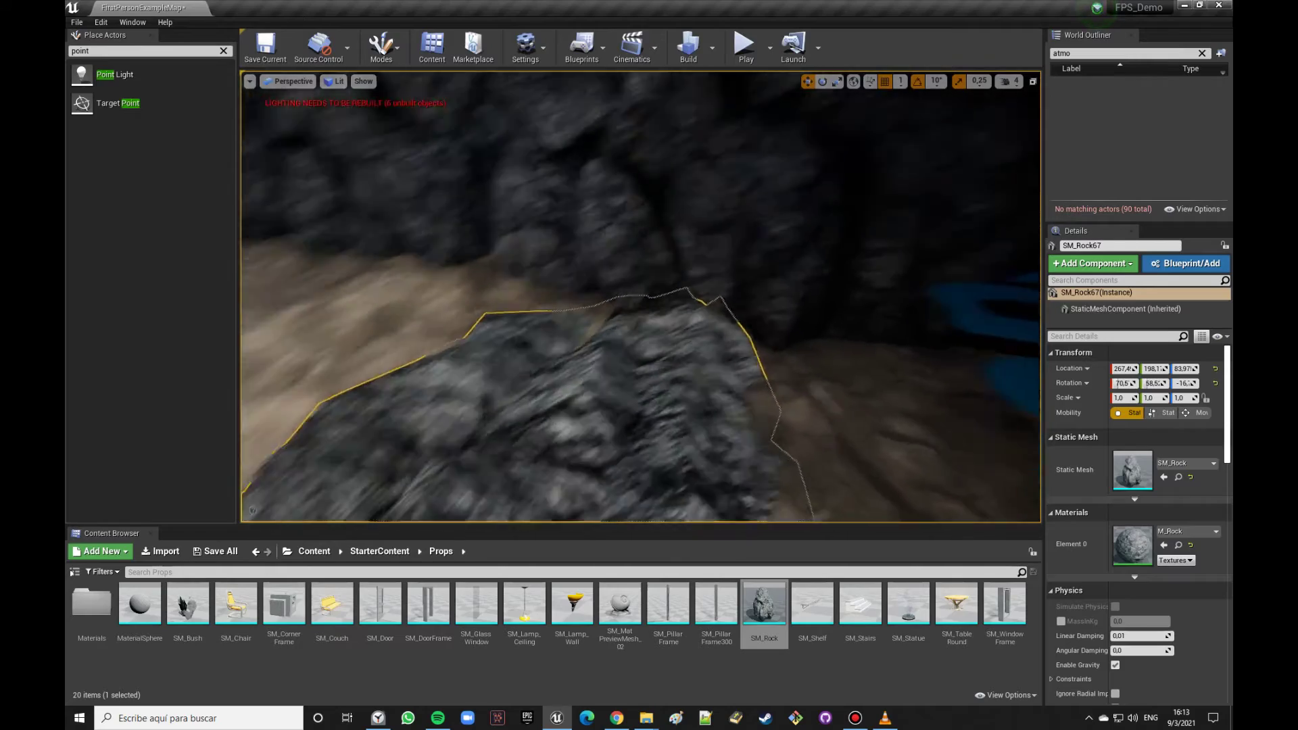
{"action": "right_click_drag", "start_coordinate": [668, 313], "coordinate": [669, 314]}
{"action": "left_click_drag", "start_coordinate": [537, 310], "coordinate": [544, 292]}
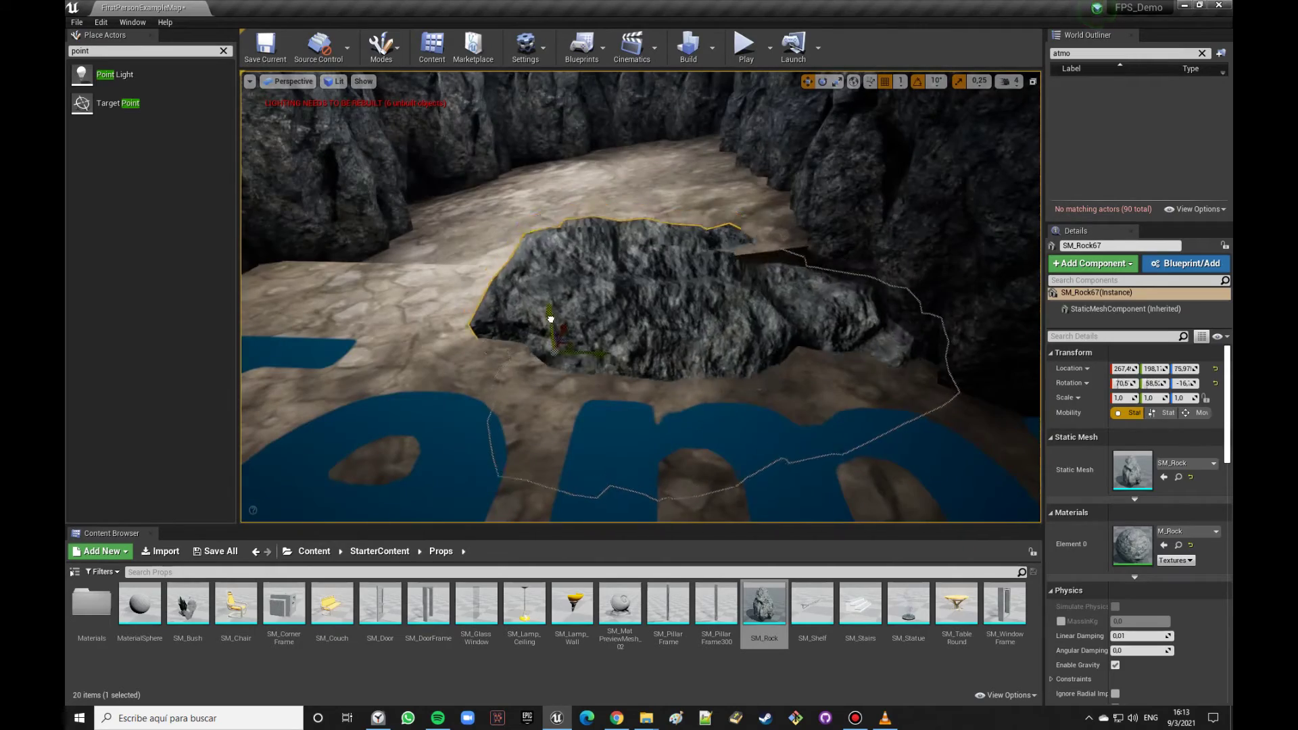
{"action": "right_click_drag", "start_coordinate": [544, 292], "coordinate": [560, 320]}
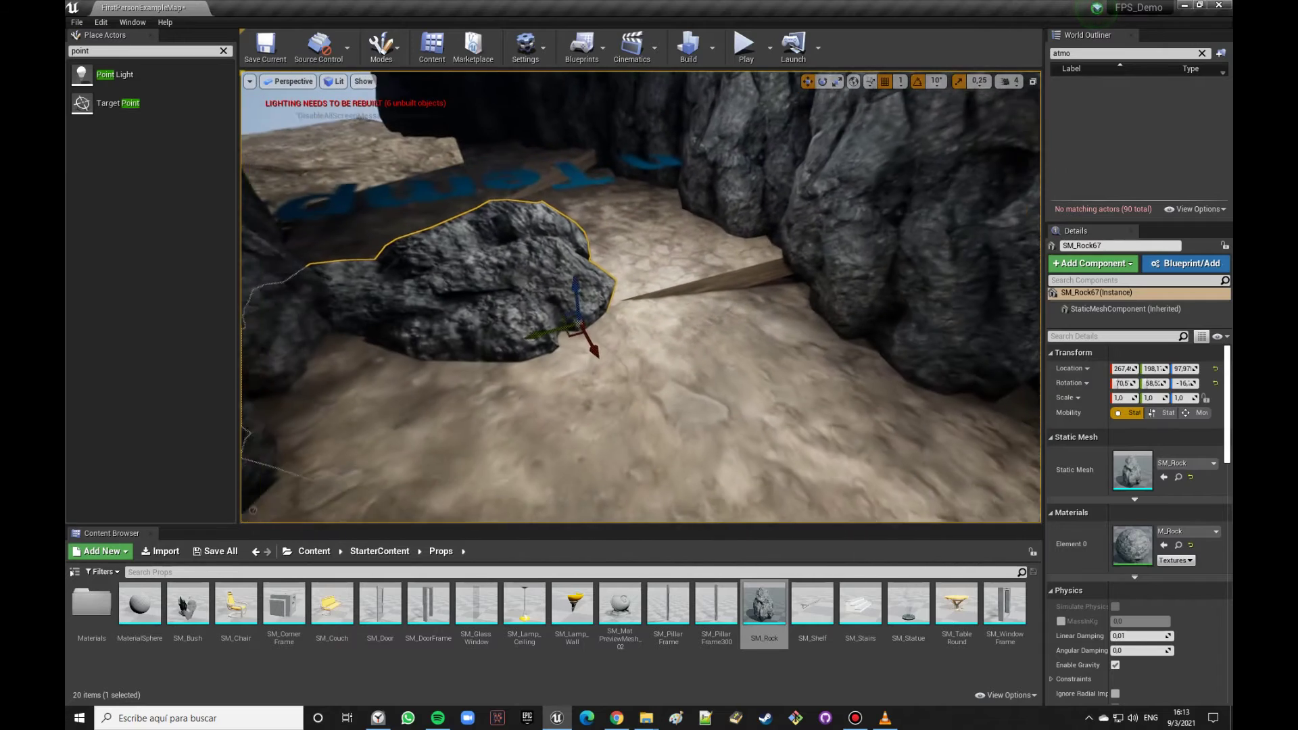
{"action": "left_click_drag", "start_coordinate": [550, 331], "coordinate": [750, 297], "text": "alt"}
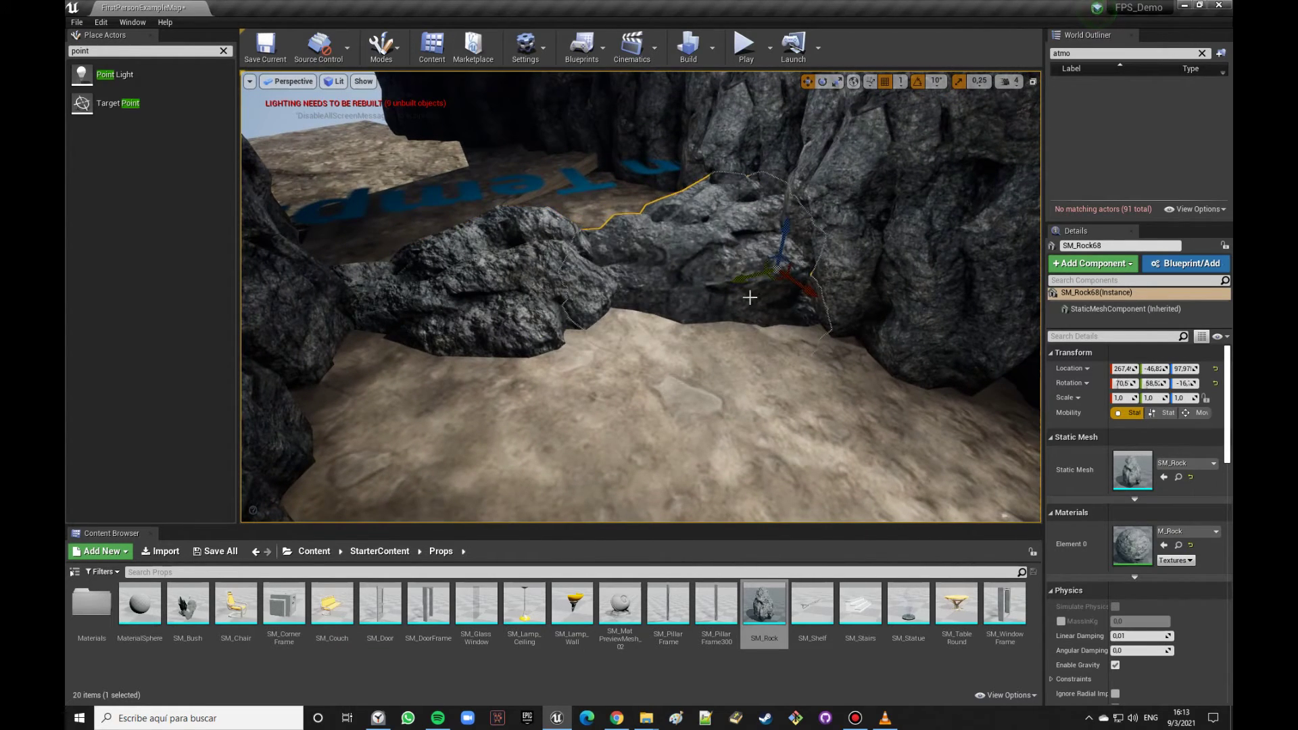
Step: Rotate the copied rock about 60 degrees and sink it lower into the floor
{"action": "left_click_drag", "start_coordinate": [808, 224], "coordinate": [809, 226]}
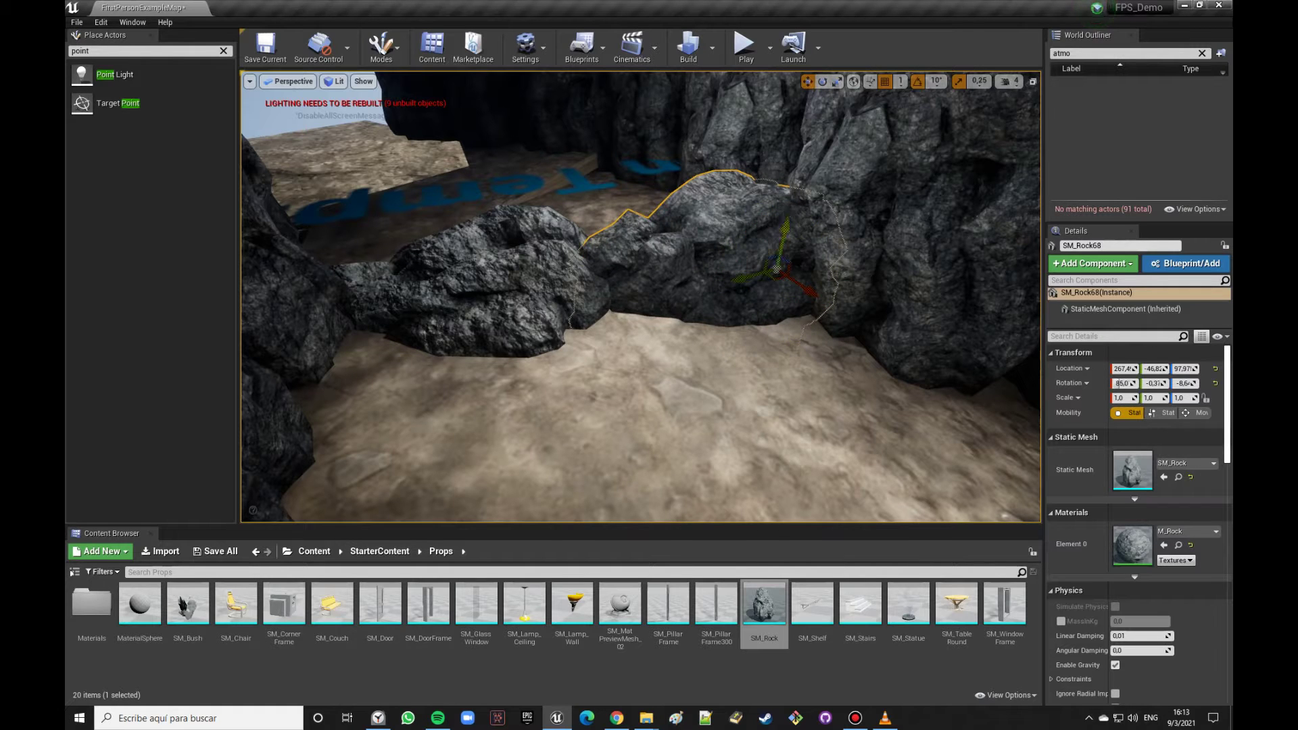
{"action": "left_click_drag", "start_coordinate": [776, 268], "coordinate": [778, 318]}
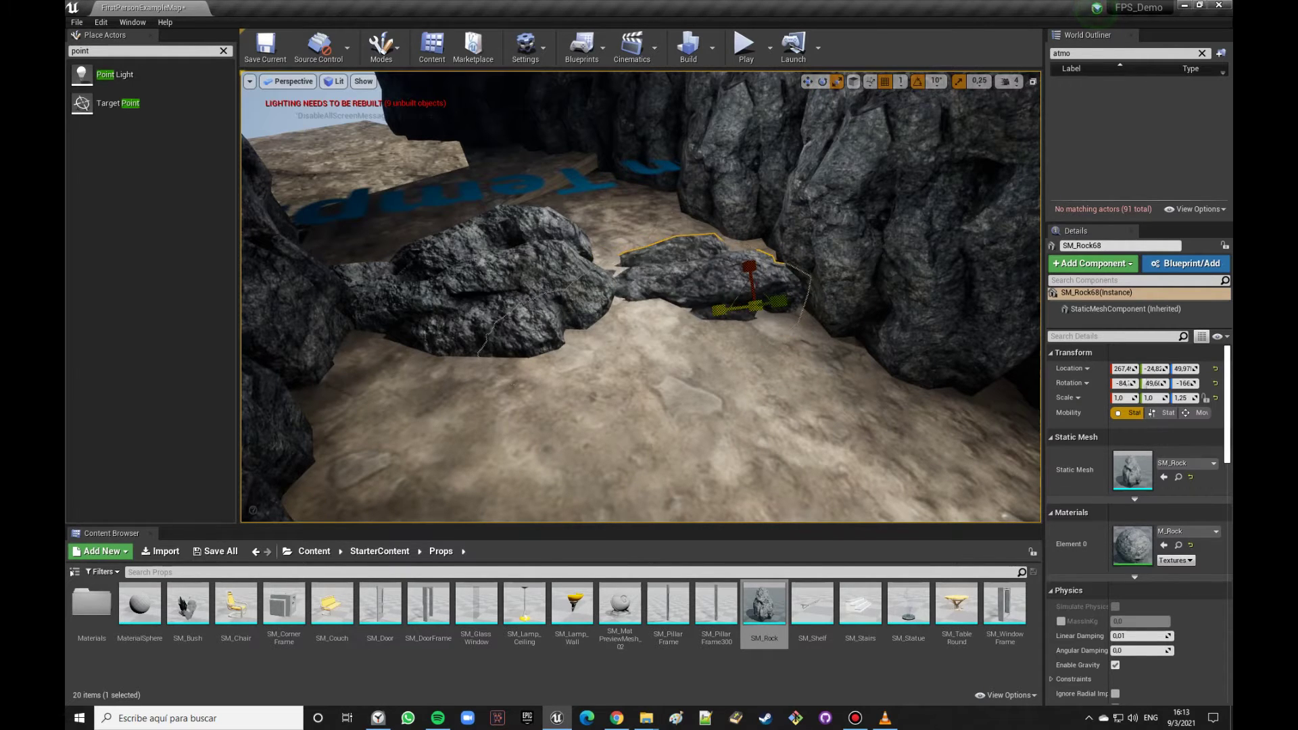
{"action": "left_click", "coordinate": [737, 361]}
{"action": "right_click_drag", "start_coordinate": [737, 361], "coordinate": [737, 361]}
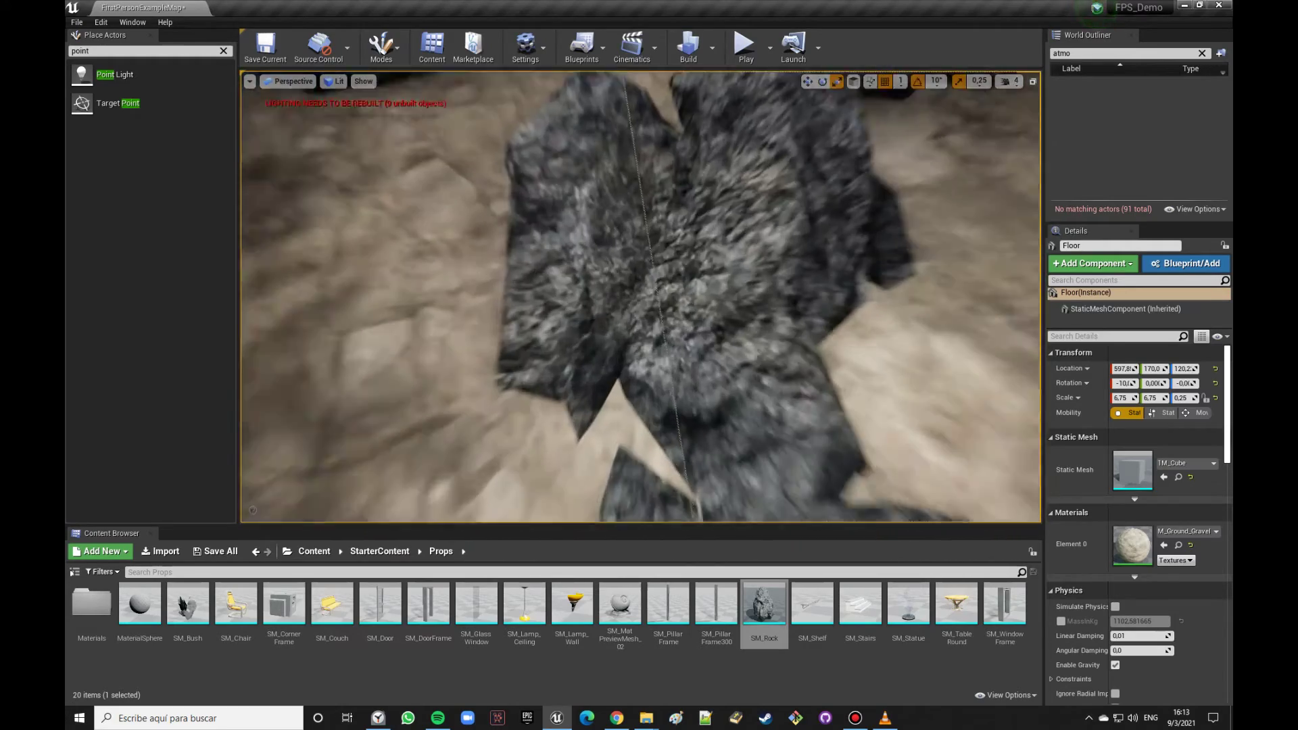
{"action": "left_click", "coordinate": [738, 361]}
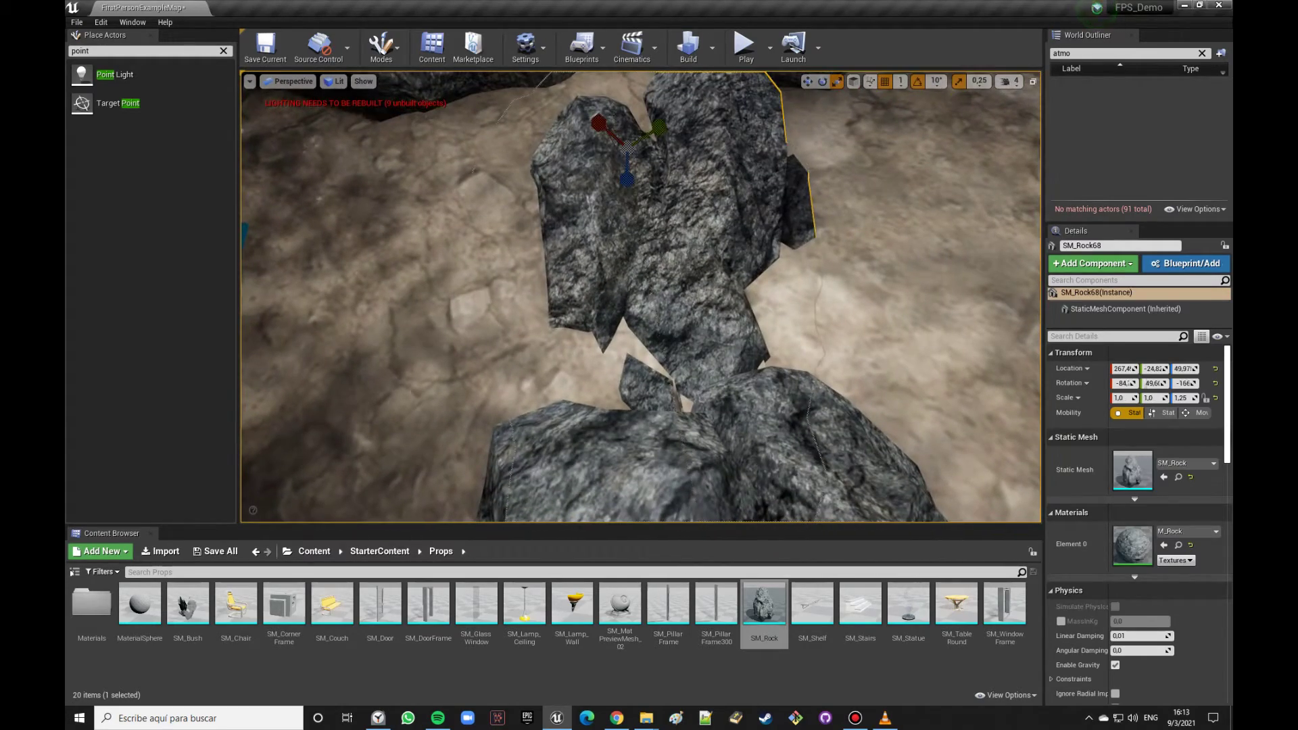
{"action": "right_click_drag", "start_coordinate": [703, 268], "coordinate": [692, 197]}
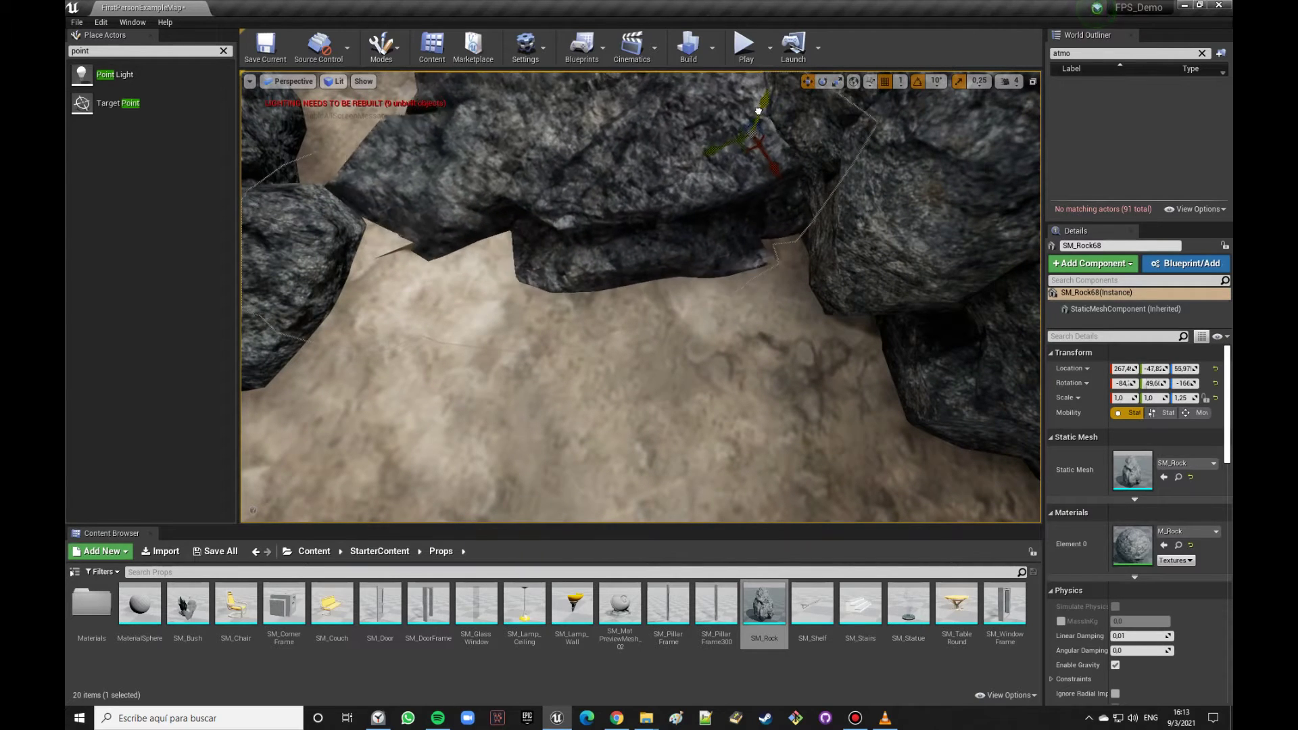
{"action": "left_click_drag", "start_coordinate": [756, 110], "coordinate": [751, 141]}
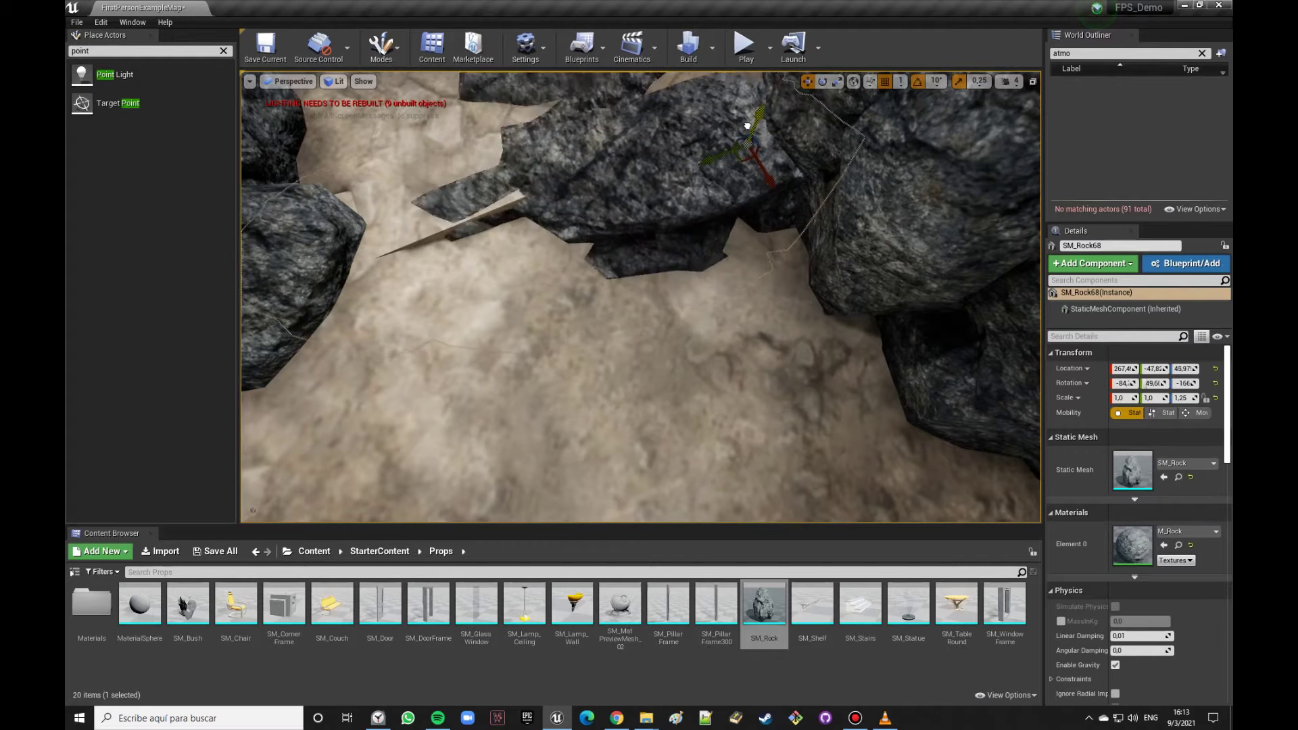
{"action": "mouse_move", "coordinate": [746, 121]}
{"action": "left_mouse_down"}
{"action": "mouse_move", "coordinate": [724, 143]}
{"action": "mouse_move", "coordinate": [725, 128]}
{"action": "left_mouse_up"}
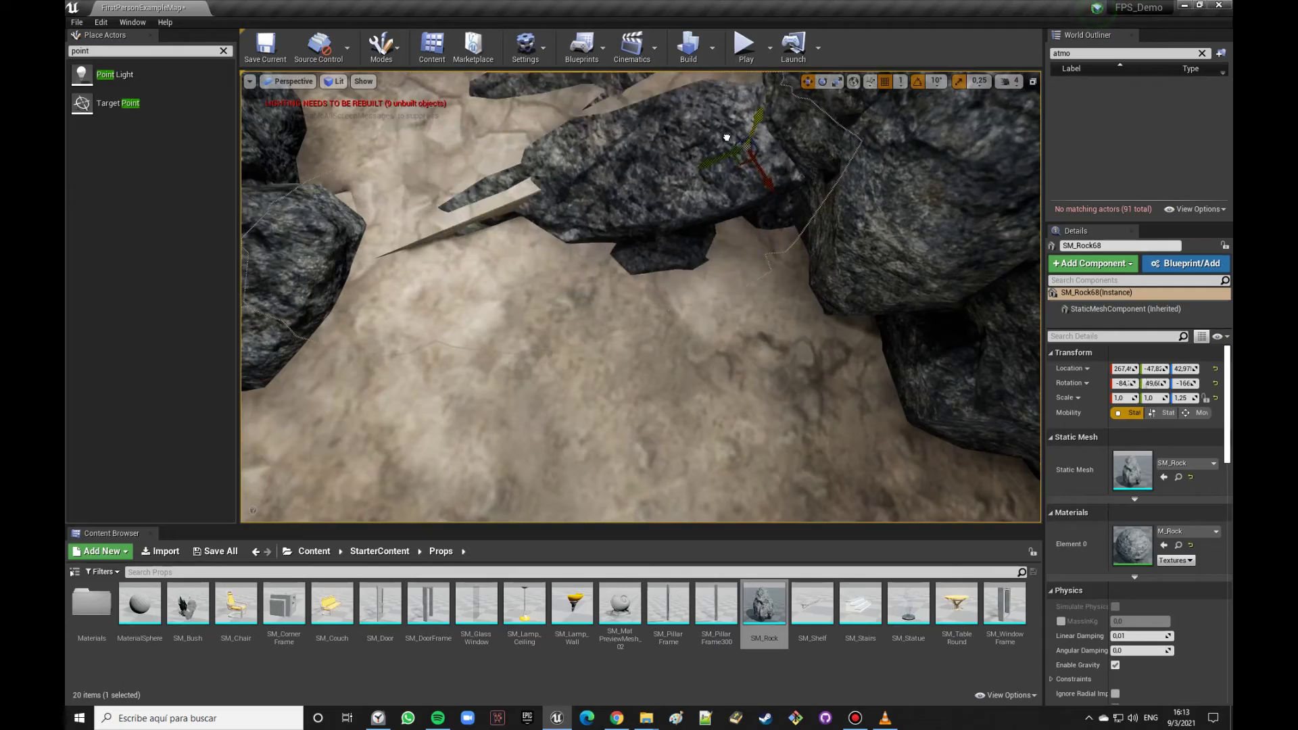
Step: Turn the copy further, resize it to 0.75, and raise it to Z 98.97 atop the neighbouring rock
{"action": "key", "text": "f"}
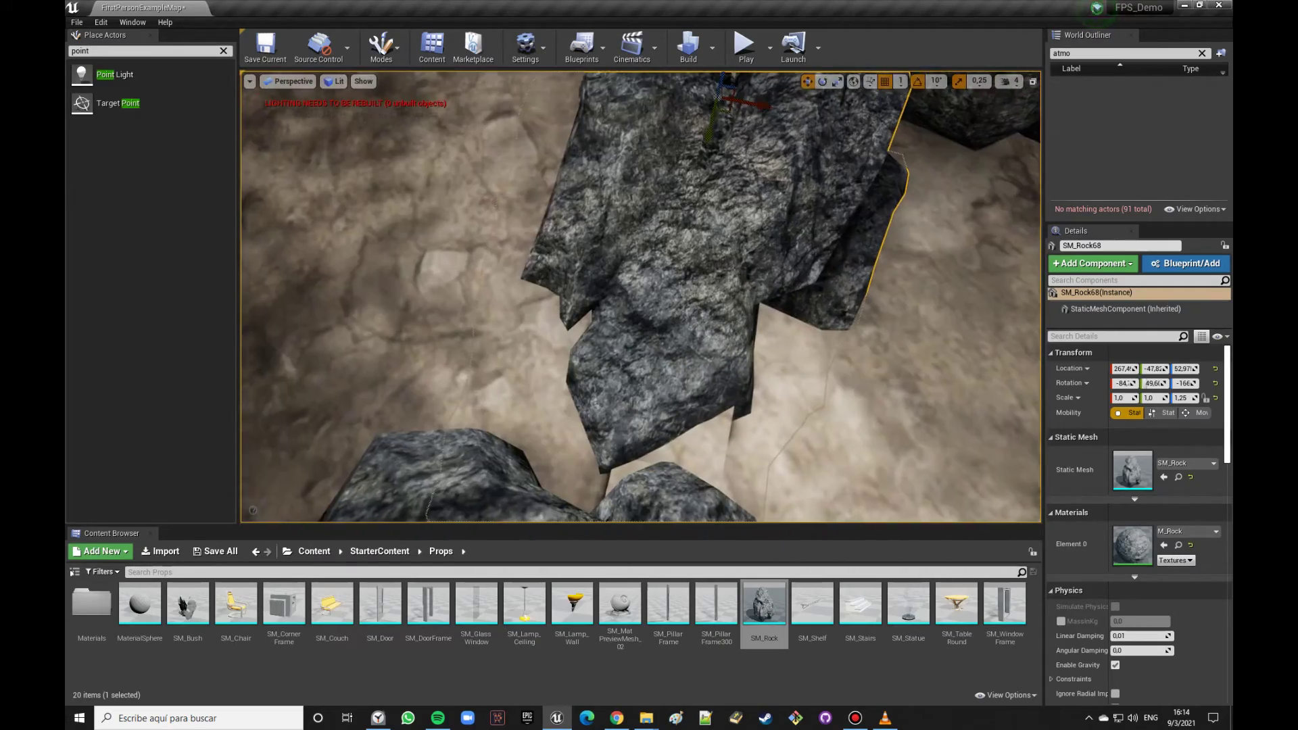
{"action": "right_click_drag", "start_coordinate": [663, 194], "coordinate": [776, 272]}
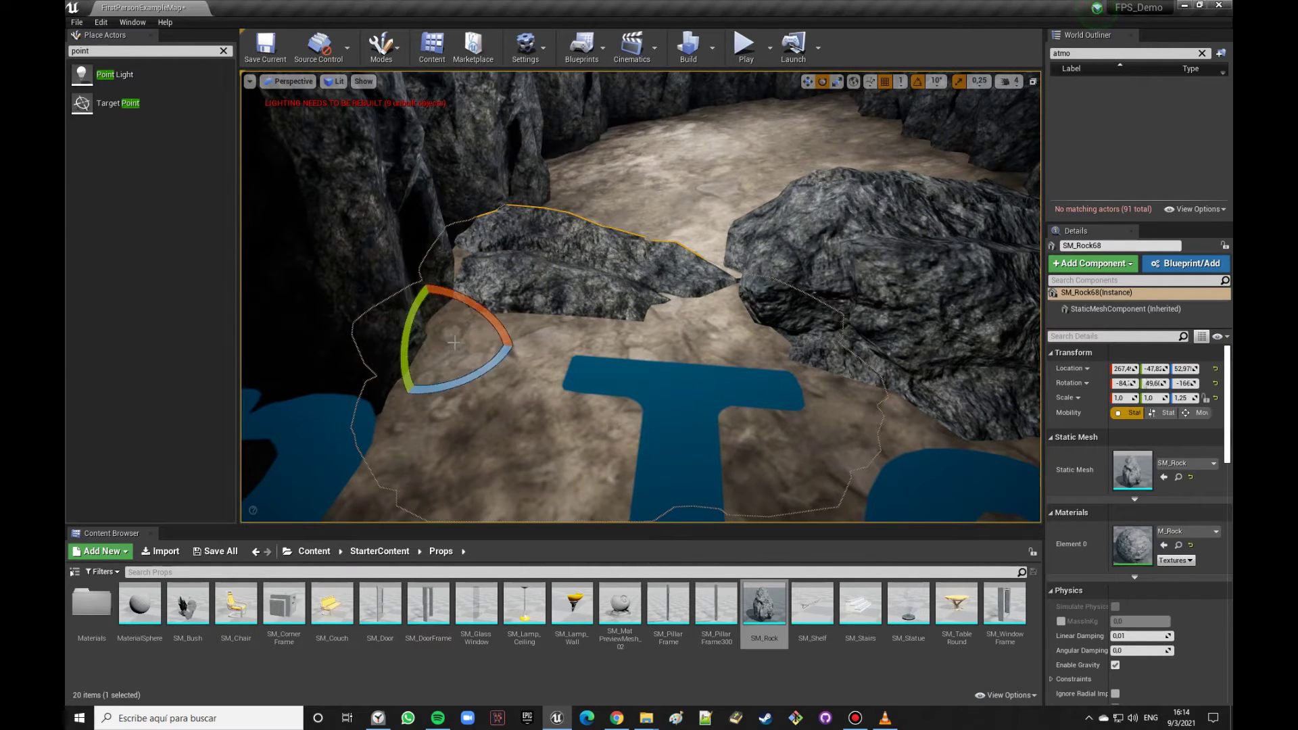
{"action": "left_click_drag", "start_coordinate": [405, 343], "coordinate": [483, 371]}
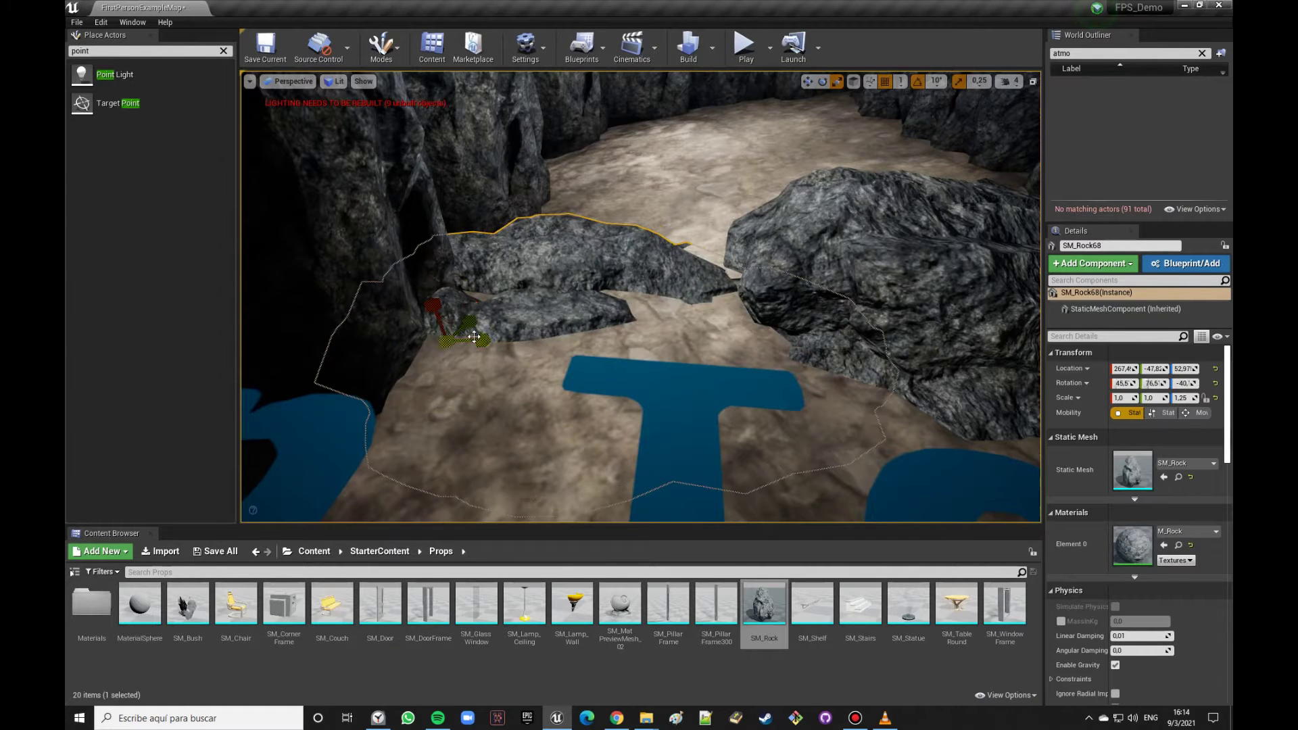
{"action": "key", "text": "ctrl+z"}
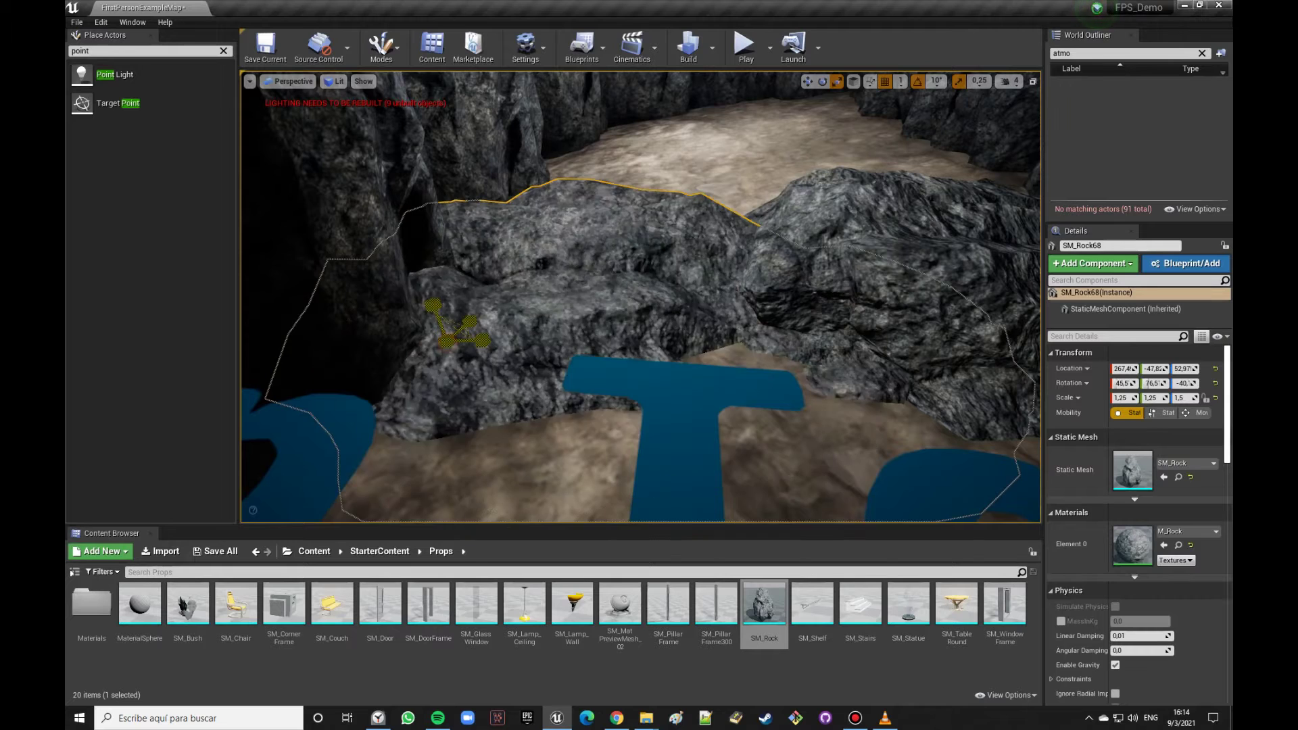
{"action": "key", "text": "ctrl+y"}
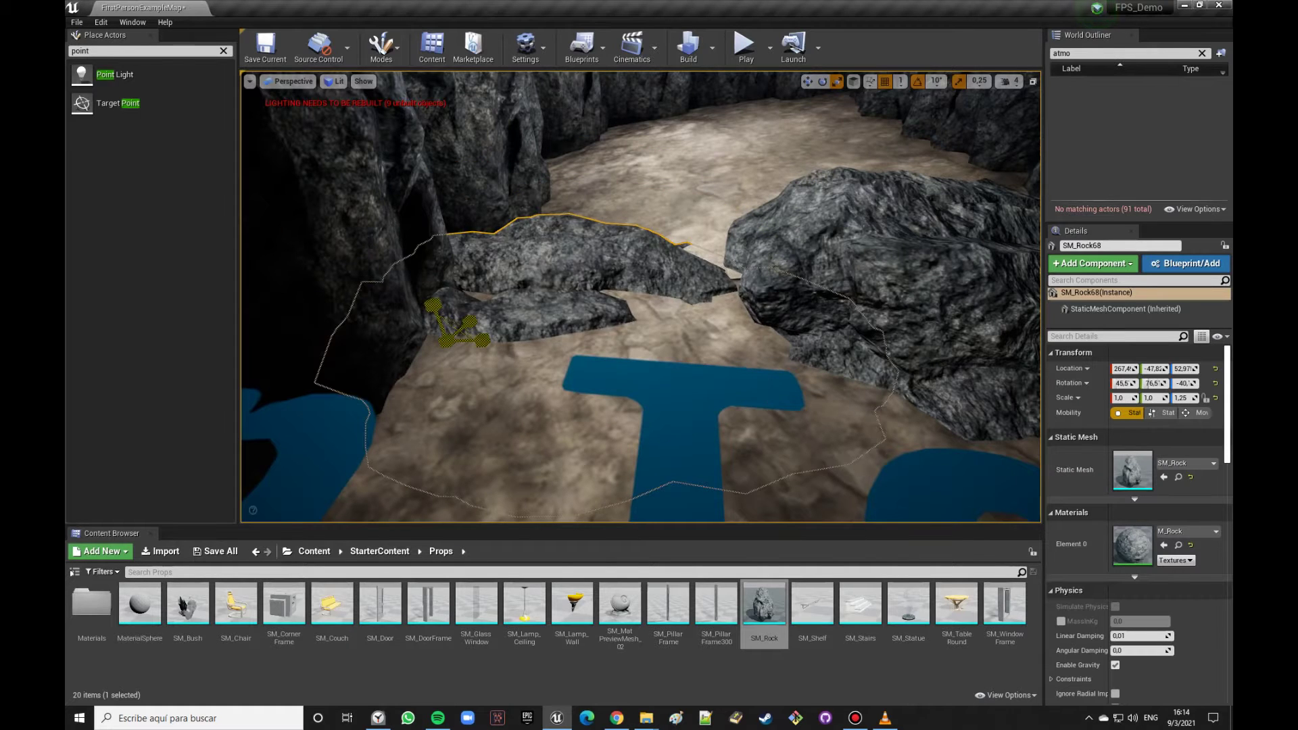
{"action": "mouse_move", "coordinate": [444, 326]}
{"action": "left_mouse_down"}
{"action": "mouse_move", "coordinate": [430, 277]}
{"action": "mouse_move", "coordinate": [416, 284]}
{"action": "left_mouse_up"}
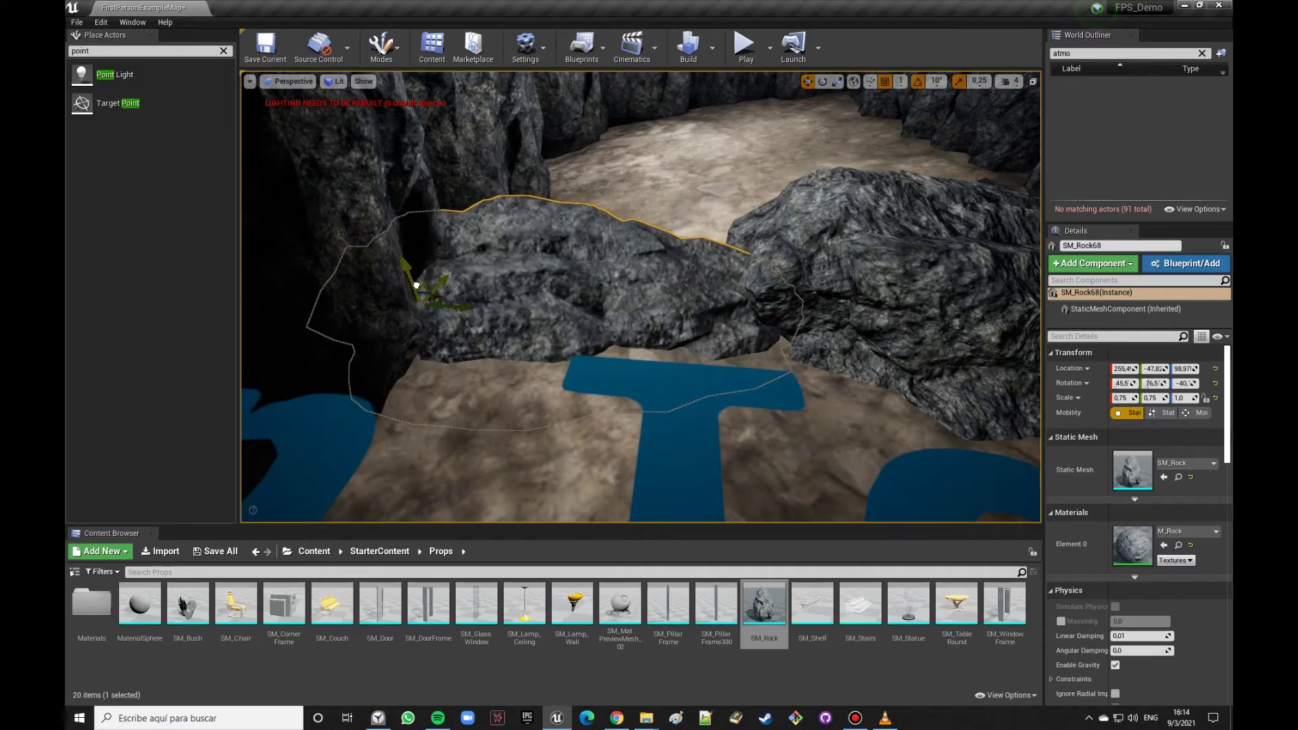
{"action": "right_click_drag", "start_coordinate": [417, 285], "coordinate": [416, 285]}
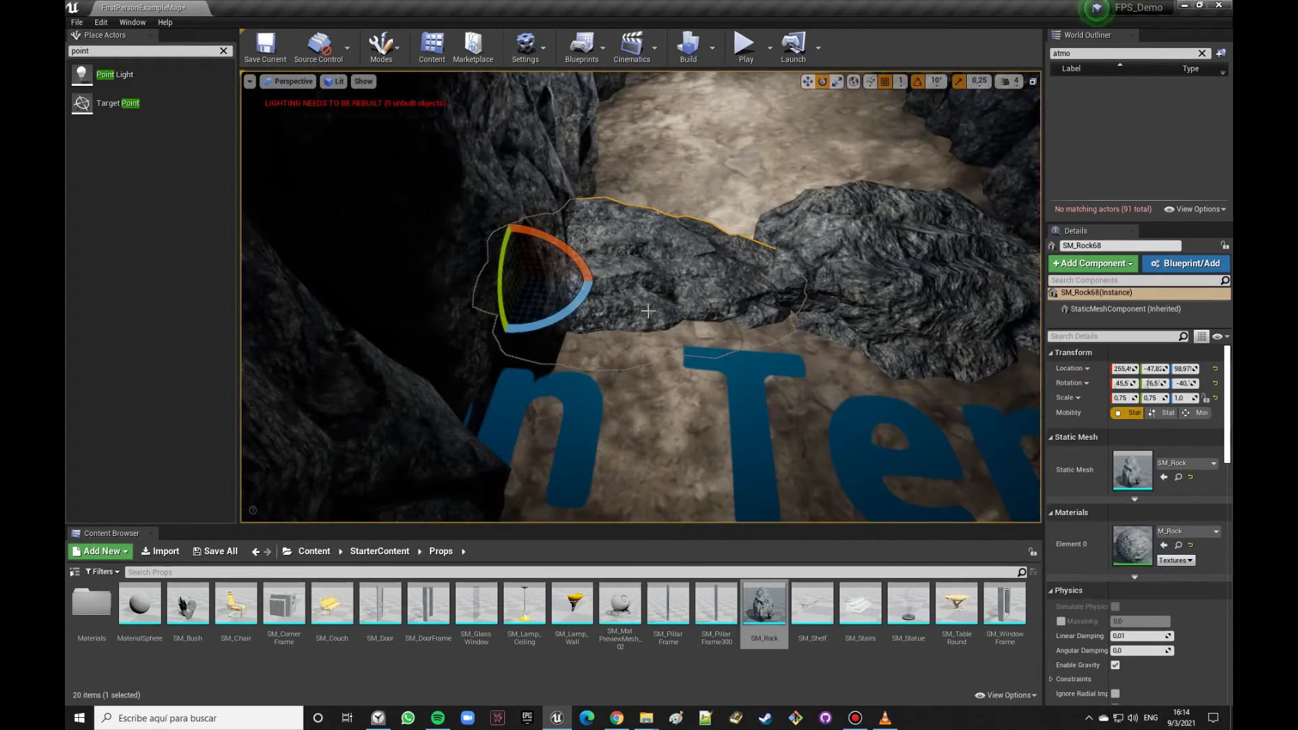
{"action": "right_click_drag", "start_coordinate": [647, 311], "coordinate": [693, 245]}
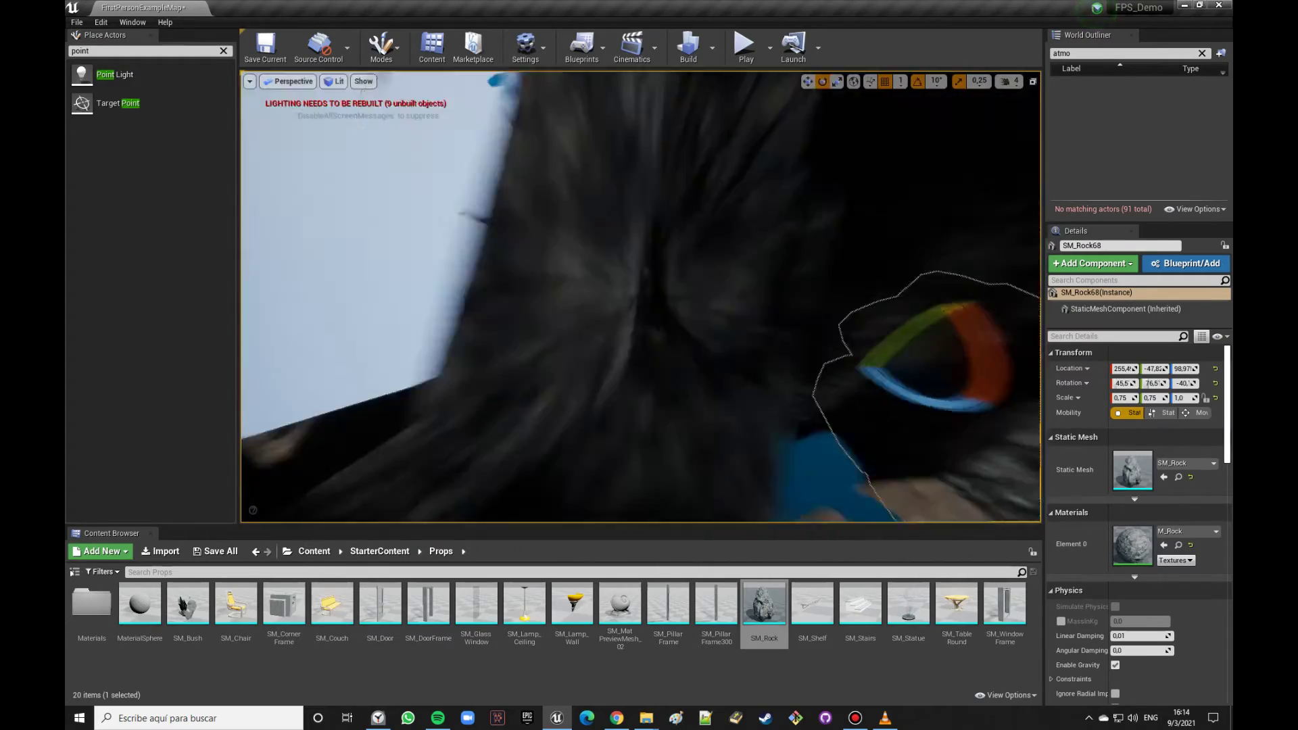
Step: Duplicate the rock to the left, turn the new copy 30 degrees, and reposition it across the floor
{"action": "key", "text": "w"}
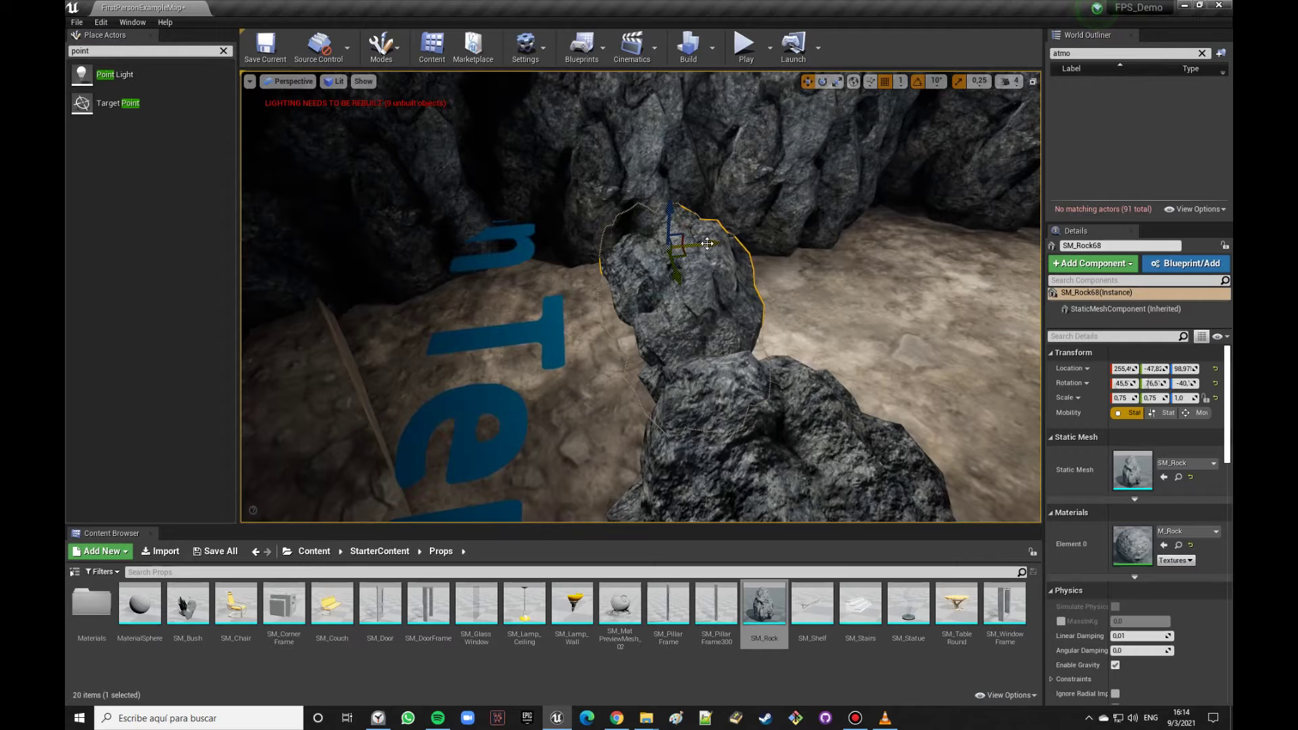
{"action": "left_click_drag", "start_coordinate": [707, 244], "coordinate": [437, 295], "text": "alt"}
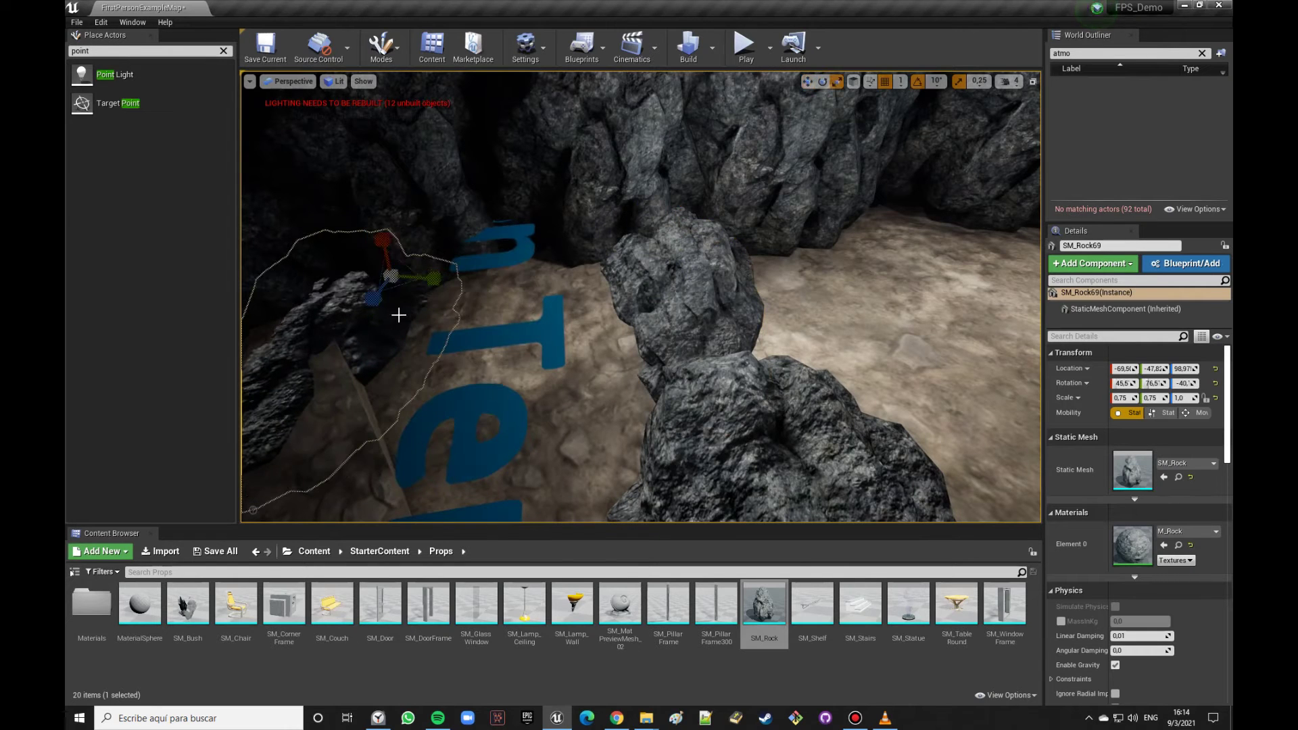
{"action": "left_click_drag", "start_coordinate": [381, 322], "coordinate": [459, 250]}
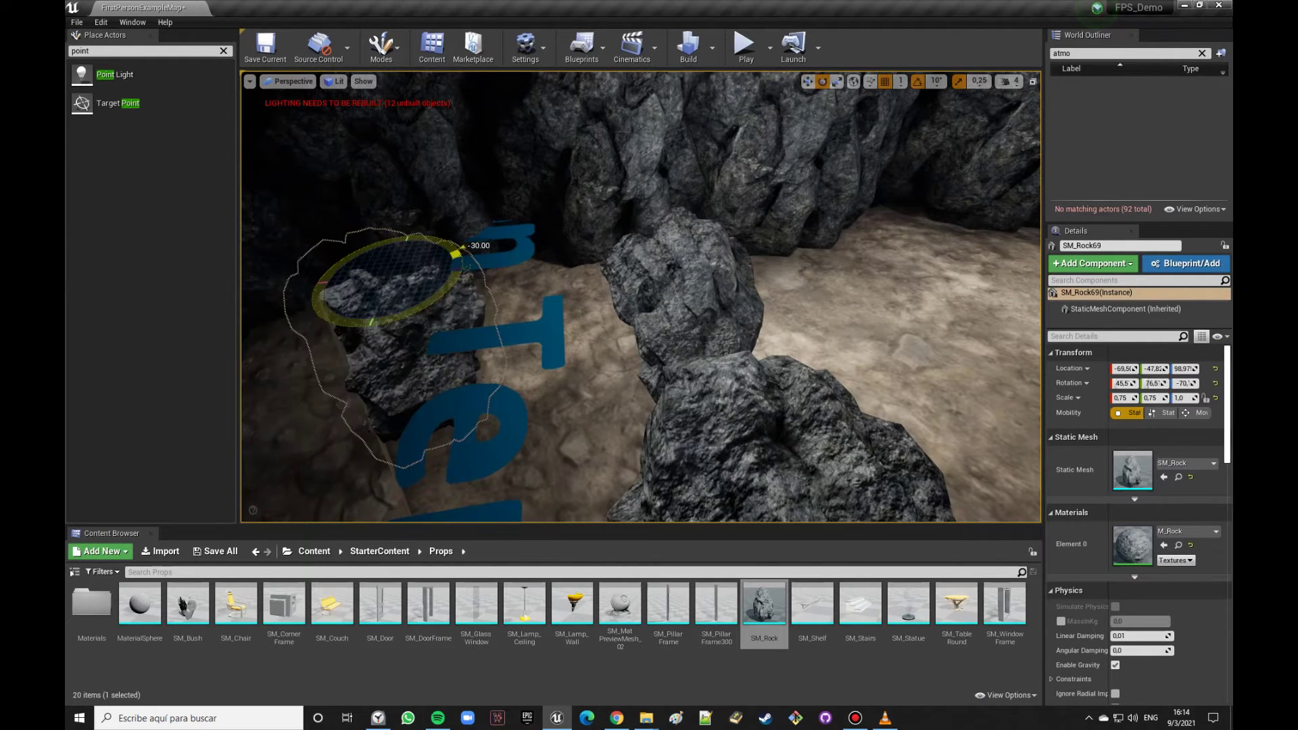
{"action": "right_click_drag", "start_coordinate": [460, 250], "coordinate": [381, 331]}
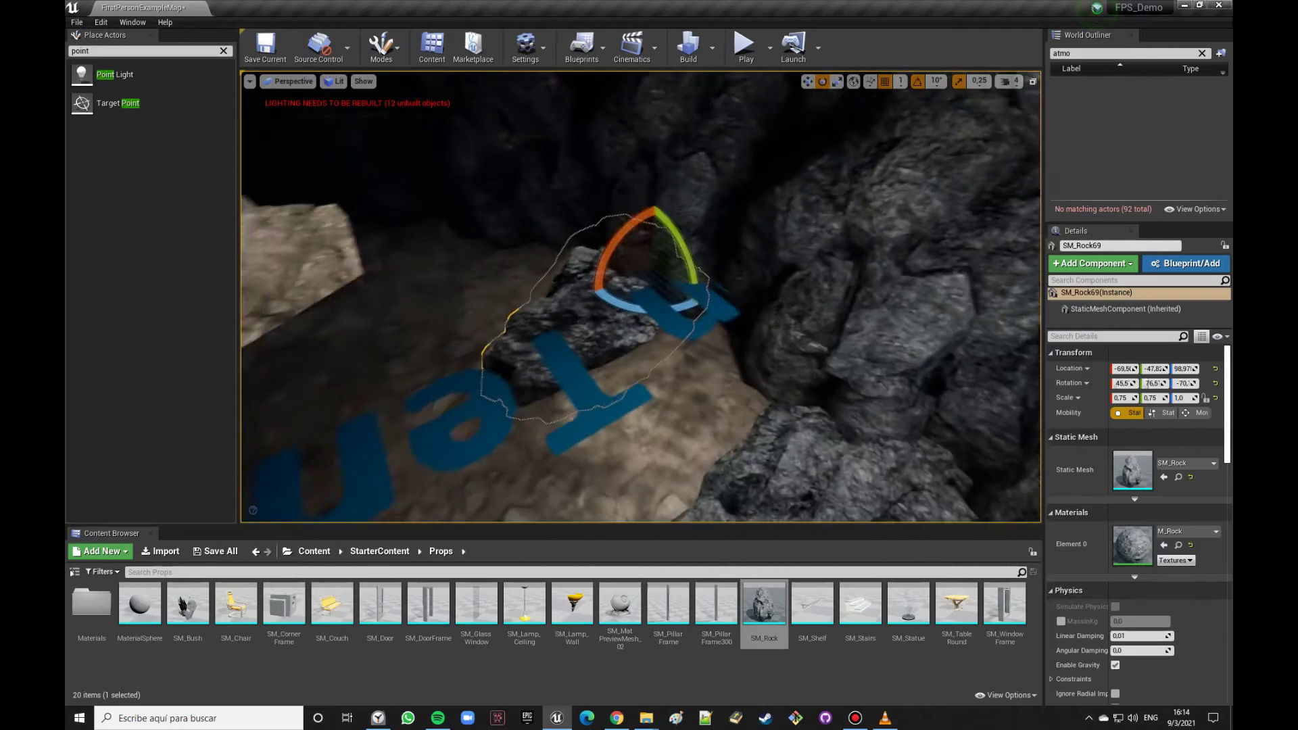
{"action": "key", "text": "w"}
{"action": "left_click_drag", "start_coordinate": [641, 253], "coordinate": [613, 271]}
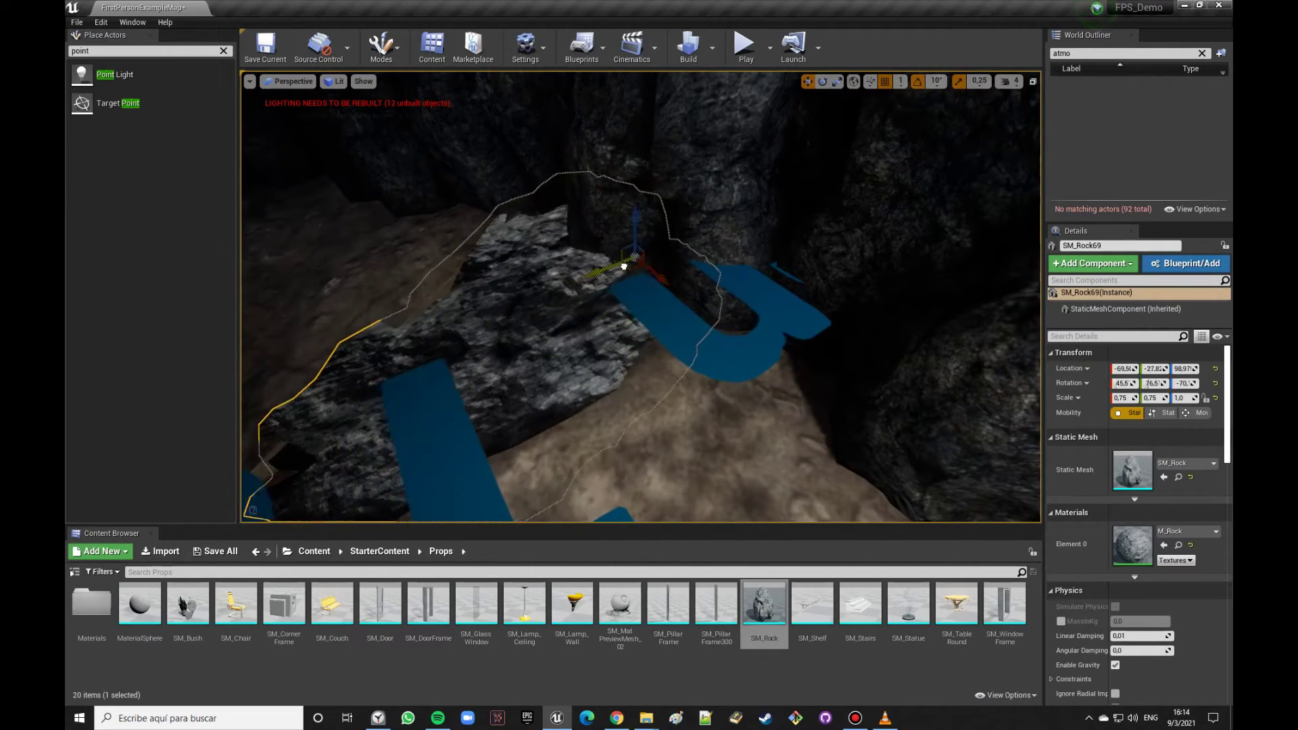
{"action": "right_click", "coordinate": [487, 257]}
{"action": "key", "text": "Escape"}
{"action": "mouse_move", "coordinate": [487, 257]}
{"action": "right_mouse_down"}
{"action": "mouse_move", "coordinate": [665, 332]}
{"action": "mouse_move", "coordinate": [851, 376]}
{"action": "right_mouse_up"}
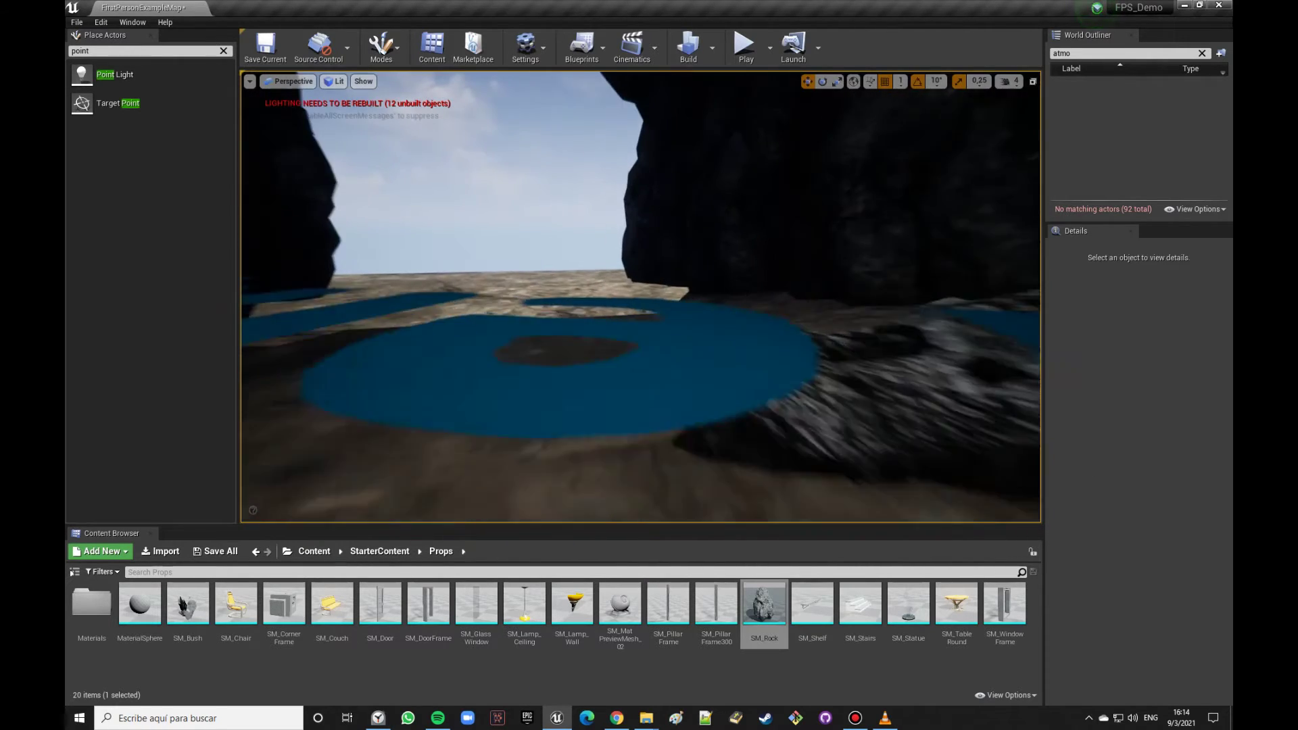
Step: Slide SM_Rock69 sideways along its Y axis, then fly through the cave to inspect it
{"action": "left_click", "coordinate": [850, 382]}
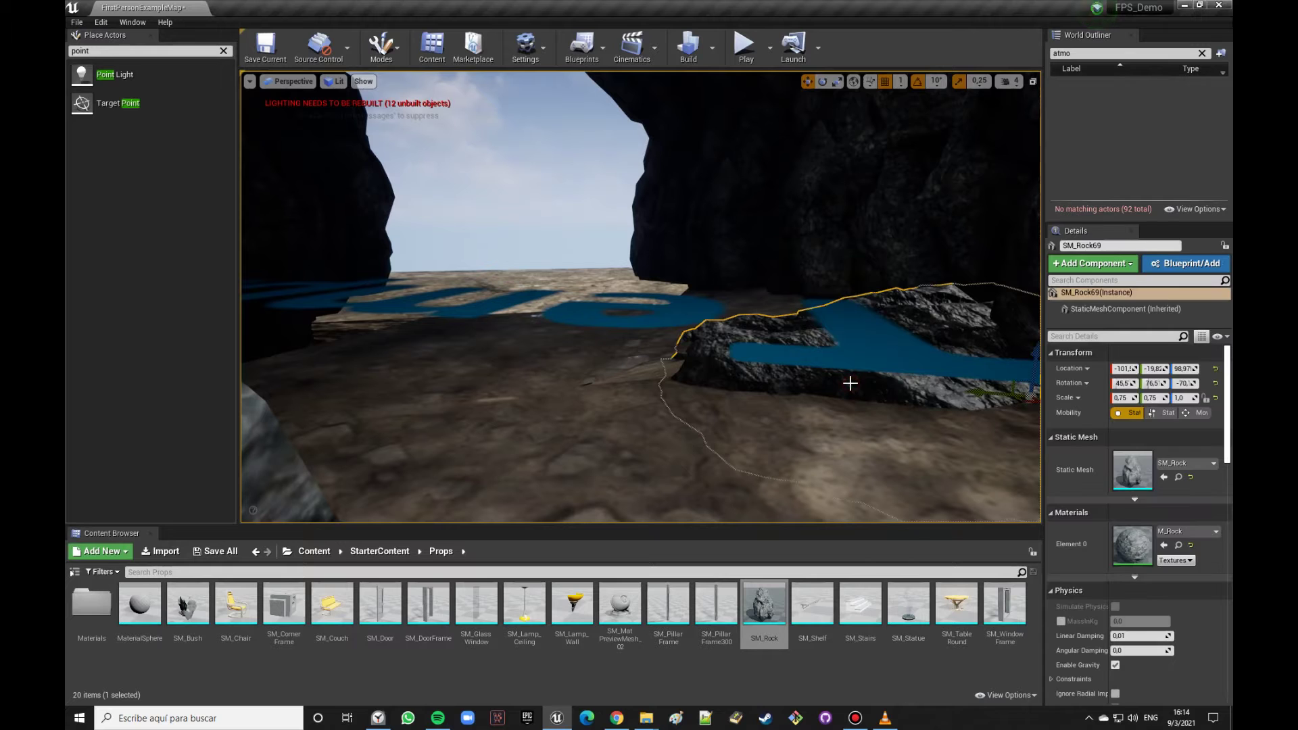
{"action": "right_click_drag", "start_coordinate": [850, 382], "coordinate": [899, 365]}
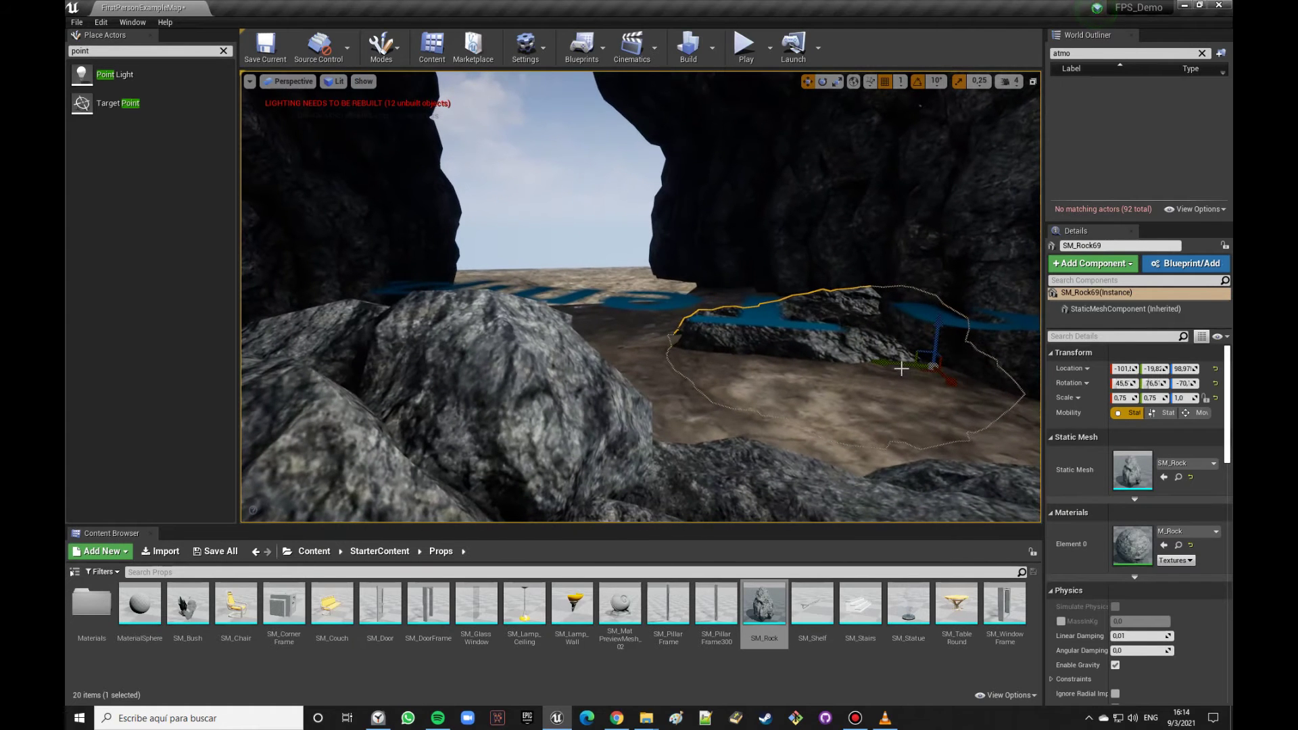
{"action": "left_click_drag", "start_coordinate": [879, 363], "coordinate": [843, 365]}
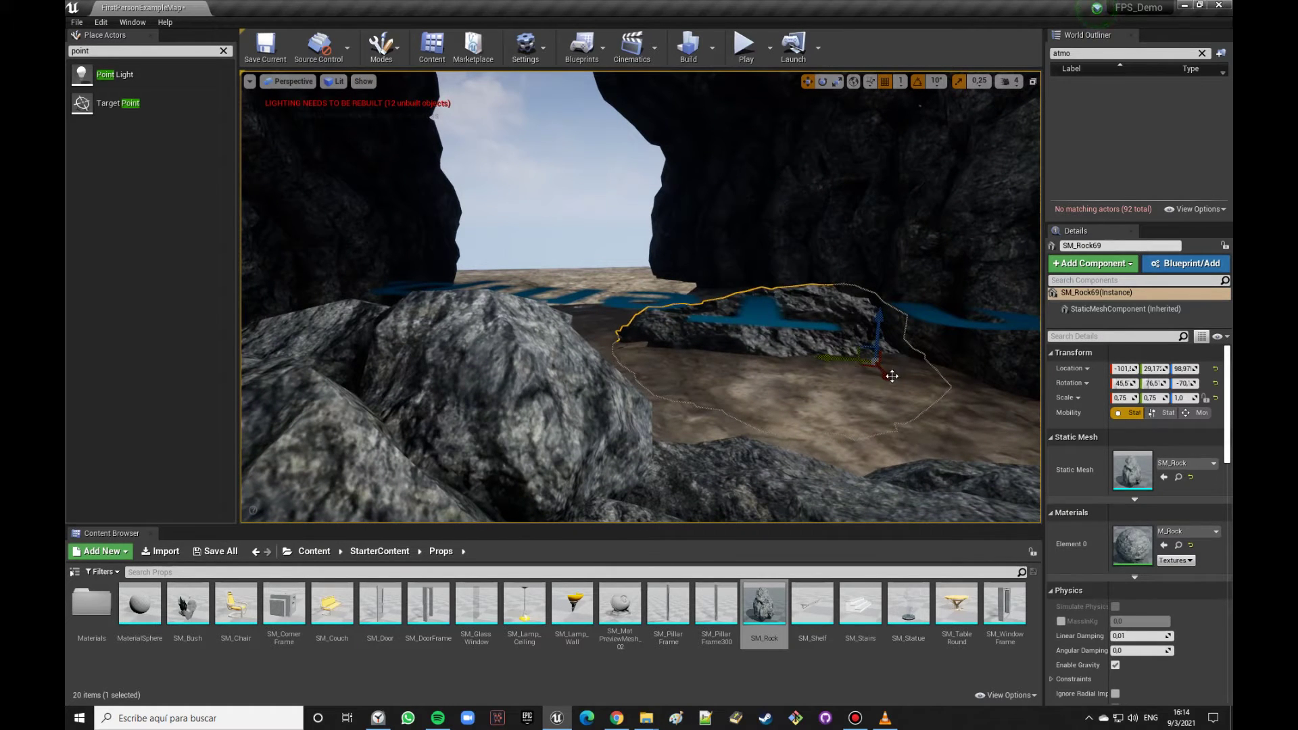
{"action": "key", "text": "Escape"}
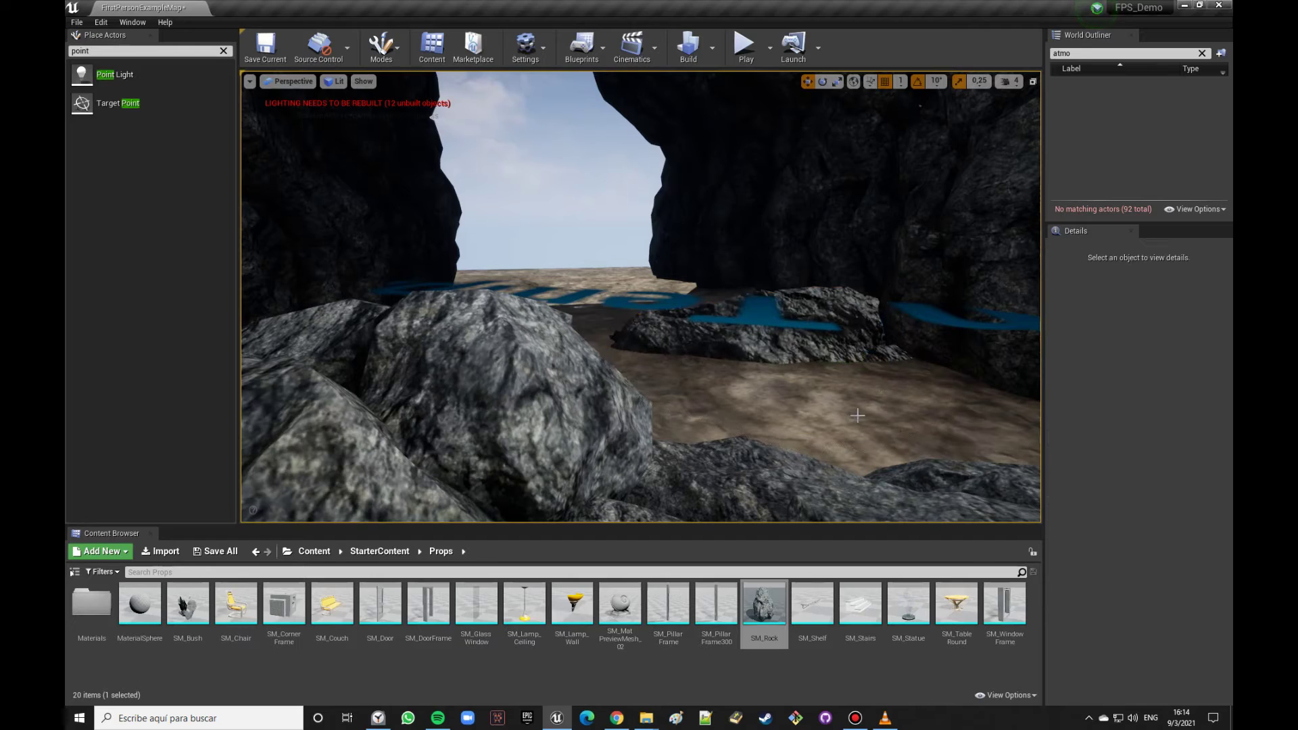
{"action": "right_click_drag", "start_coordinate": [853, 414], "coordinate": [853, 414]}
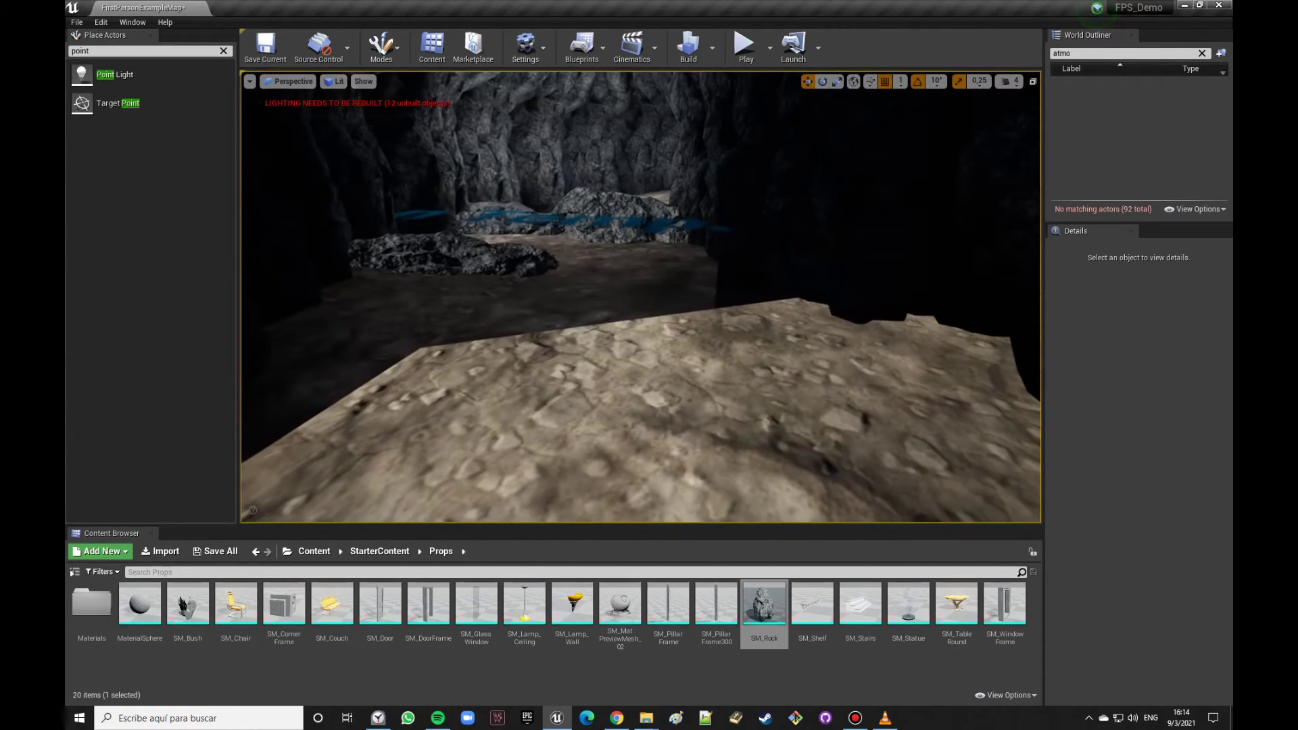
{"action": "mouse_move", "coordinate": [853, 414]}
{"action": "right_mouse_down"}
{"action": "mouse_move", "coordinate": [446, 106]}
{"action": "mouse_move", "coordinate": [860, 419]}
{"action": "right_mouse_up"}
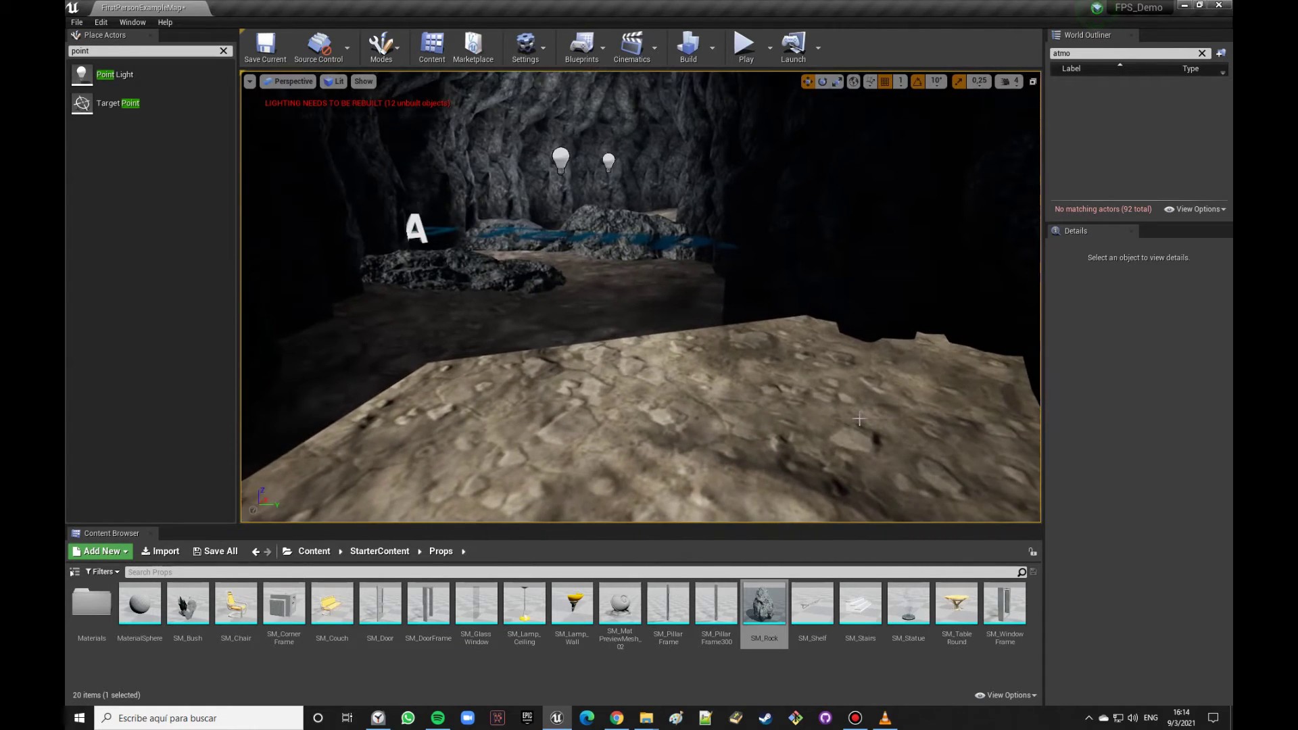
{"action": "right_click_drag", "start_coordinate": [678, 287], "coordinate": [678, 287]}
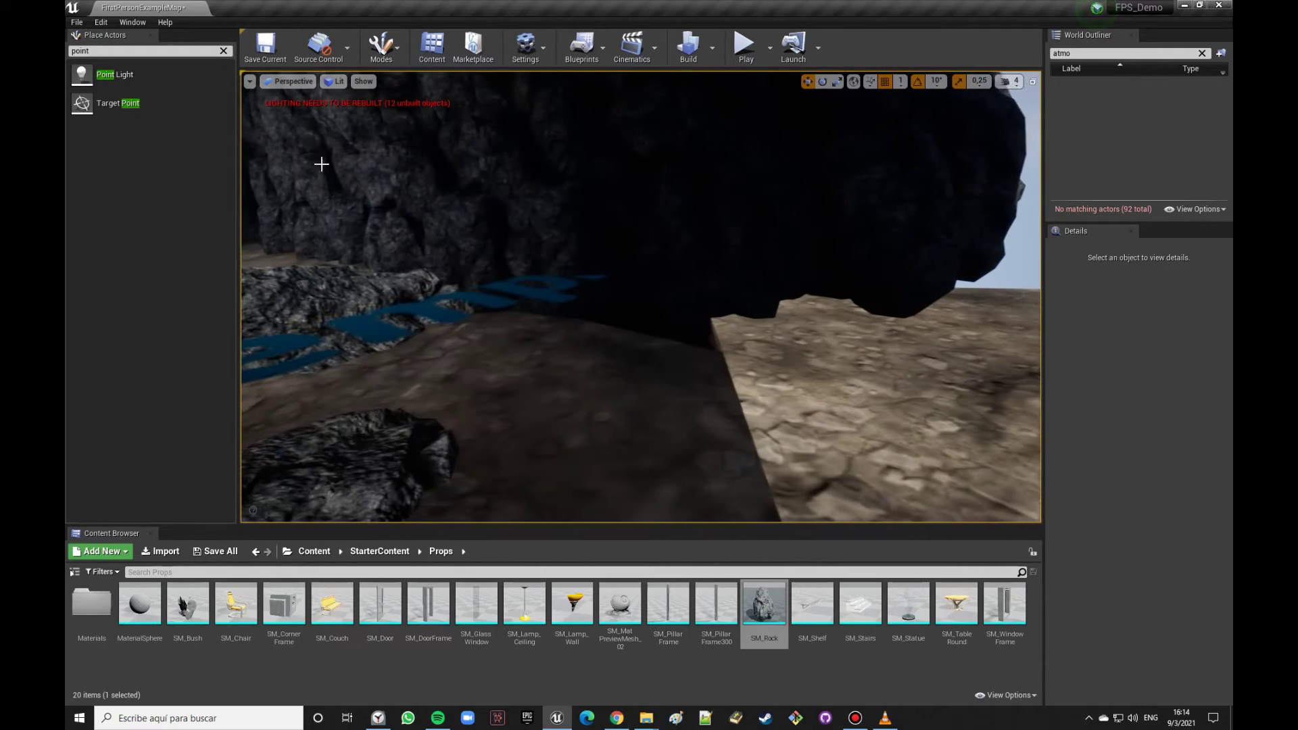
{"action": "left_click", "coordinate": [336, 81]}
Step: In Unlit view, drop a new SM_Rock against the canyon wall on the gravel floor and shift it along Y
{"action": "left_click", "coordinate": [361, 122]}
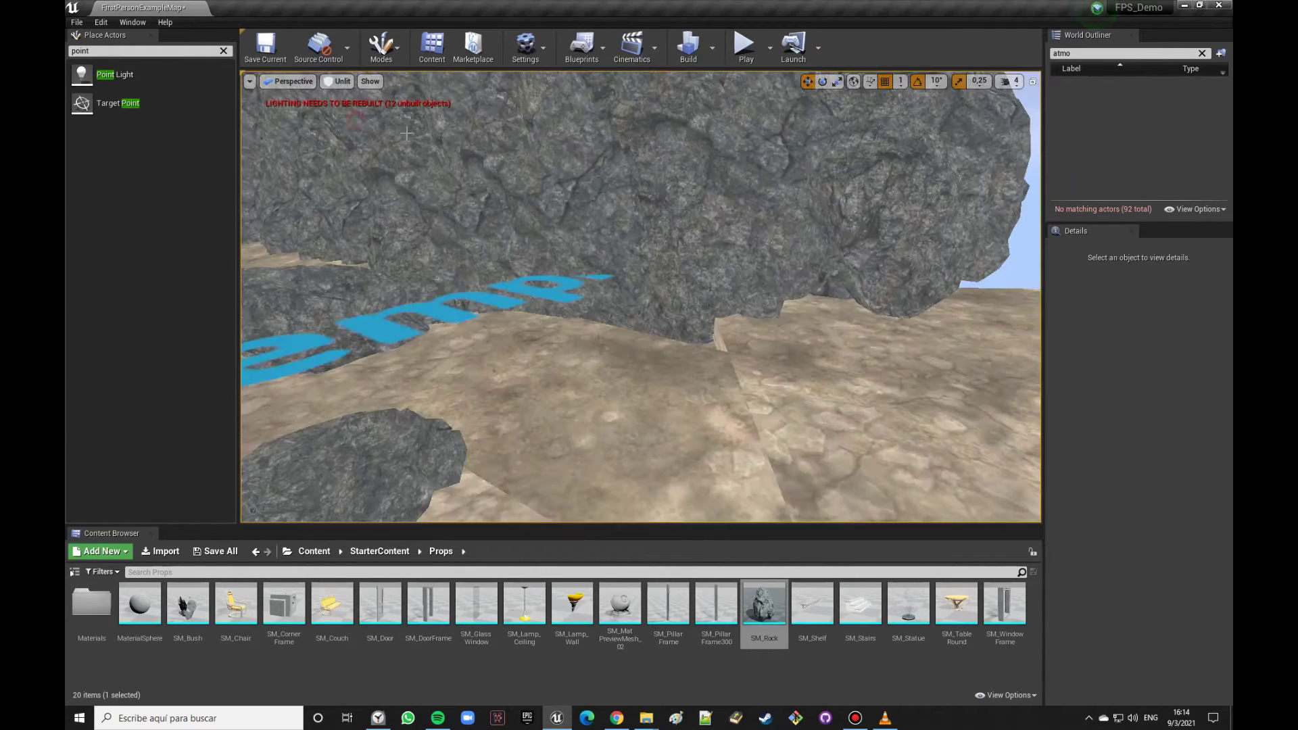
{"action": "right_click_drag", "start_coordinate": [359, 118], "coordinate": [419, 135]}
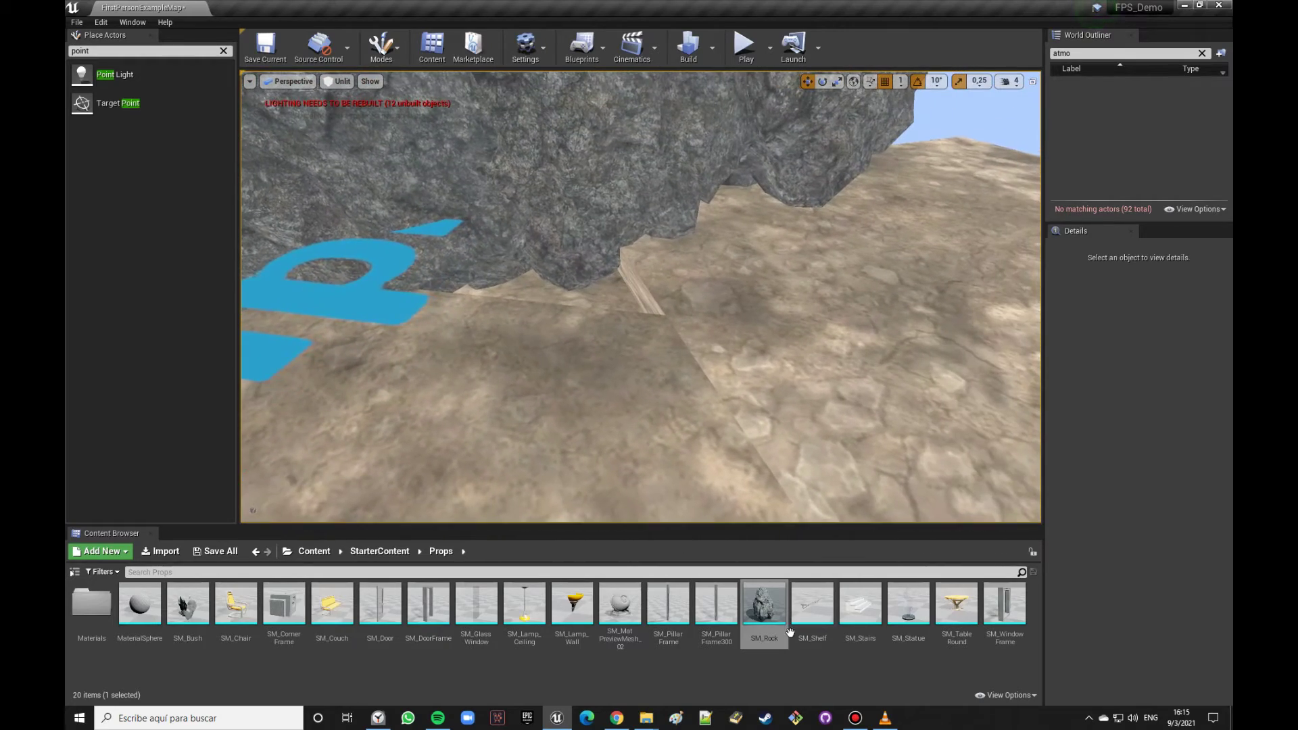
{"action": "left_click_drag", "start_coordinate": [789, 632], "coordinate": [588, 250]}
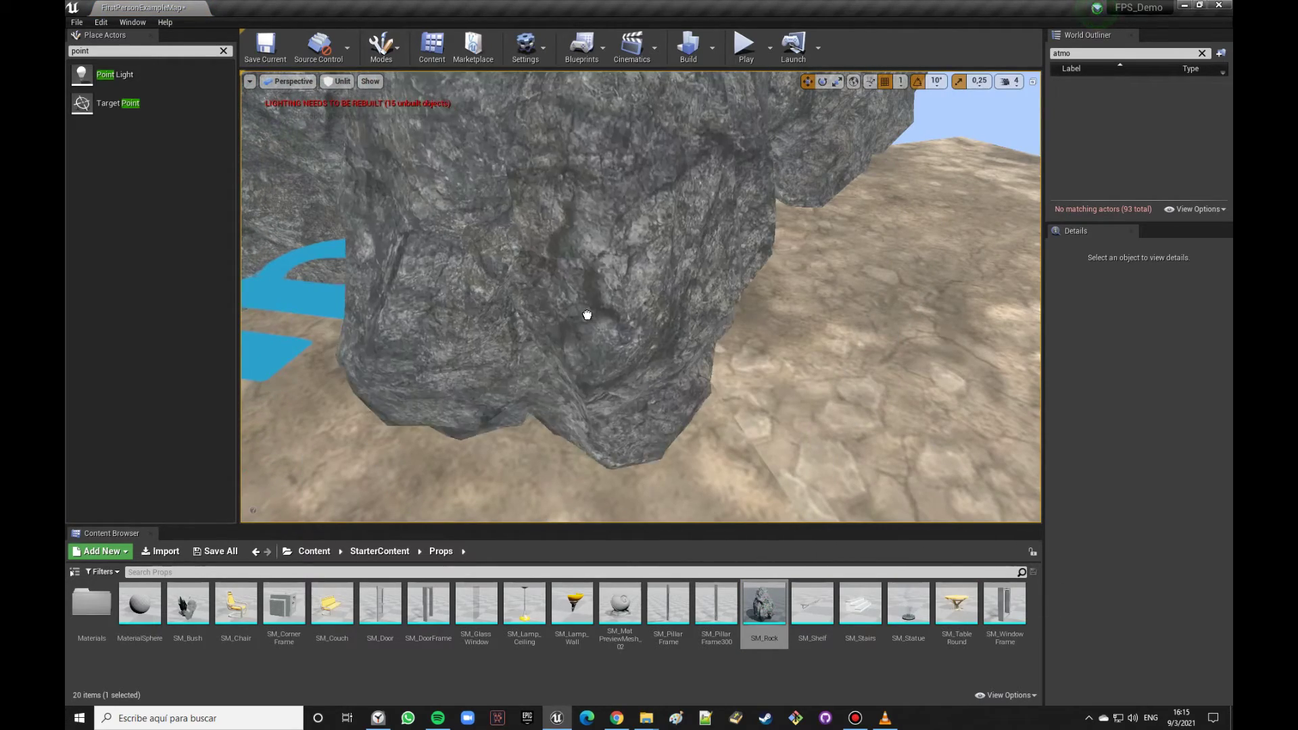
{"action": "left_click_drag", "start_coordinate": [571, 277], "coordinate": [581, 301]}
{"action": "mouse_move", "coordinate": [581, 301]}
{"action": "right_mouse_down"}
{"action": "mouse_move", "coordinate": [595, 305]}
{"action": "mouse_move", "coordinate": [534, 309]}
{"action": "right_mouse_up"}
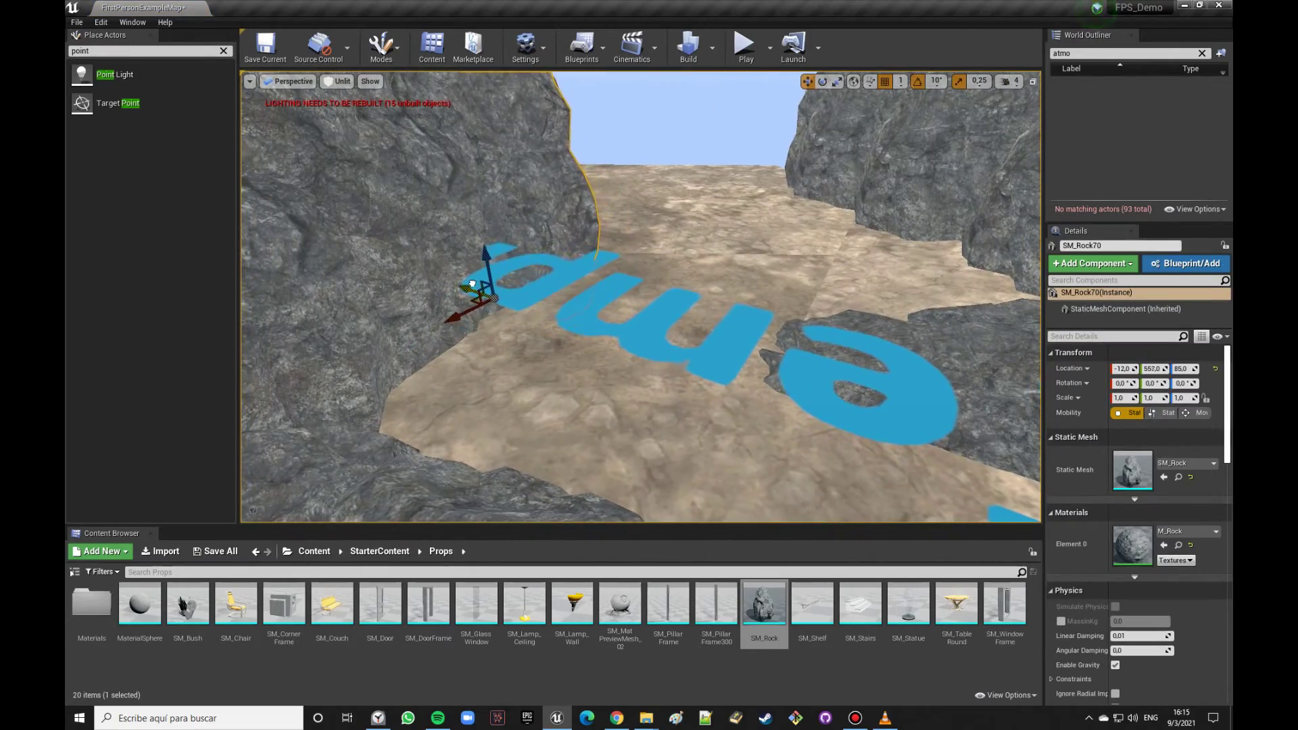
{"action": "right_click_drag", "start_coordinate": [473, 283], "coordinate": [790, 314]}
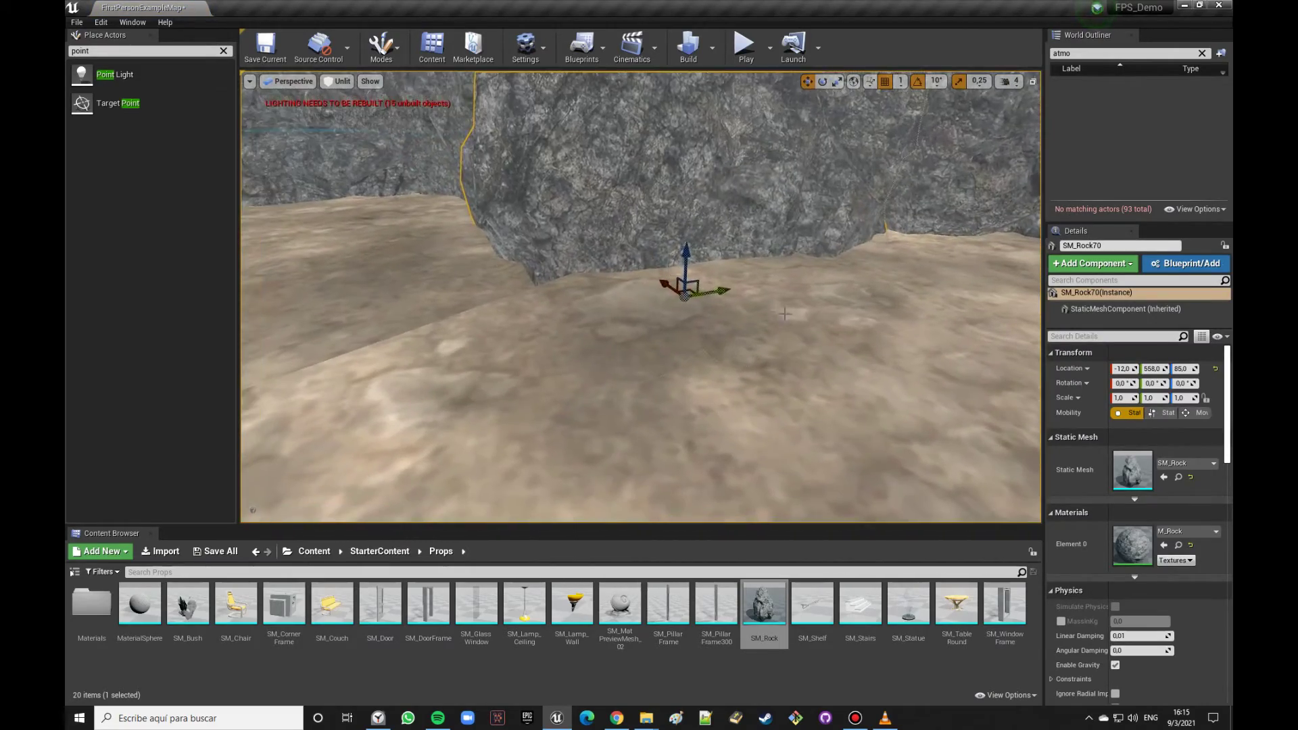
{"action": "left_click_drag", "start_coordinate": [696, 293], "coordinate": [668, 292]}
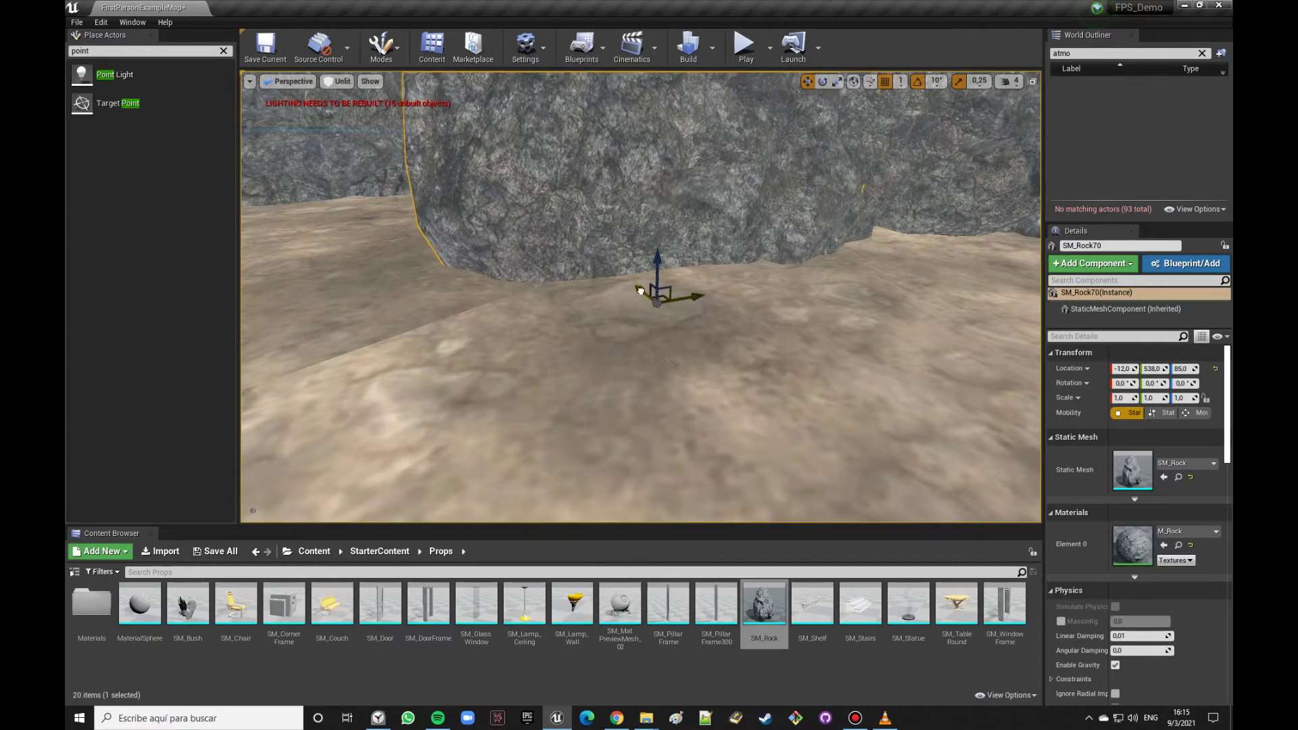
{"action": "mouse_move", "coordinate": [641, 297]}
{"action": "right_mouse_down"}
{"action": "mouse_move", "coordinate": [744, 291]}
{"action": "mouse_move", "coordinate": [675, 297]}
{"action": "right_mouse_up"}
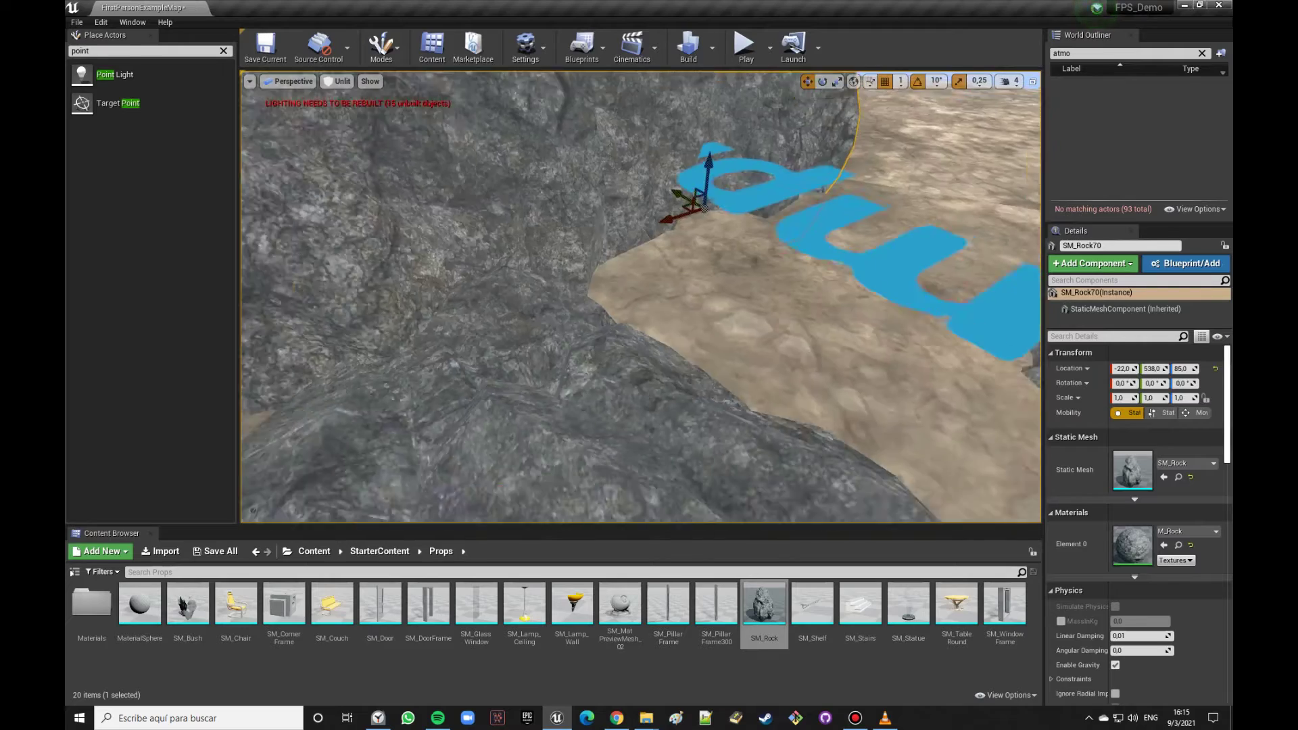
Step: Return the viewport to Lit shading and move in closer to the new rock
{"action": "left_click", "coordinate": [345, 82]}
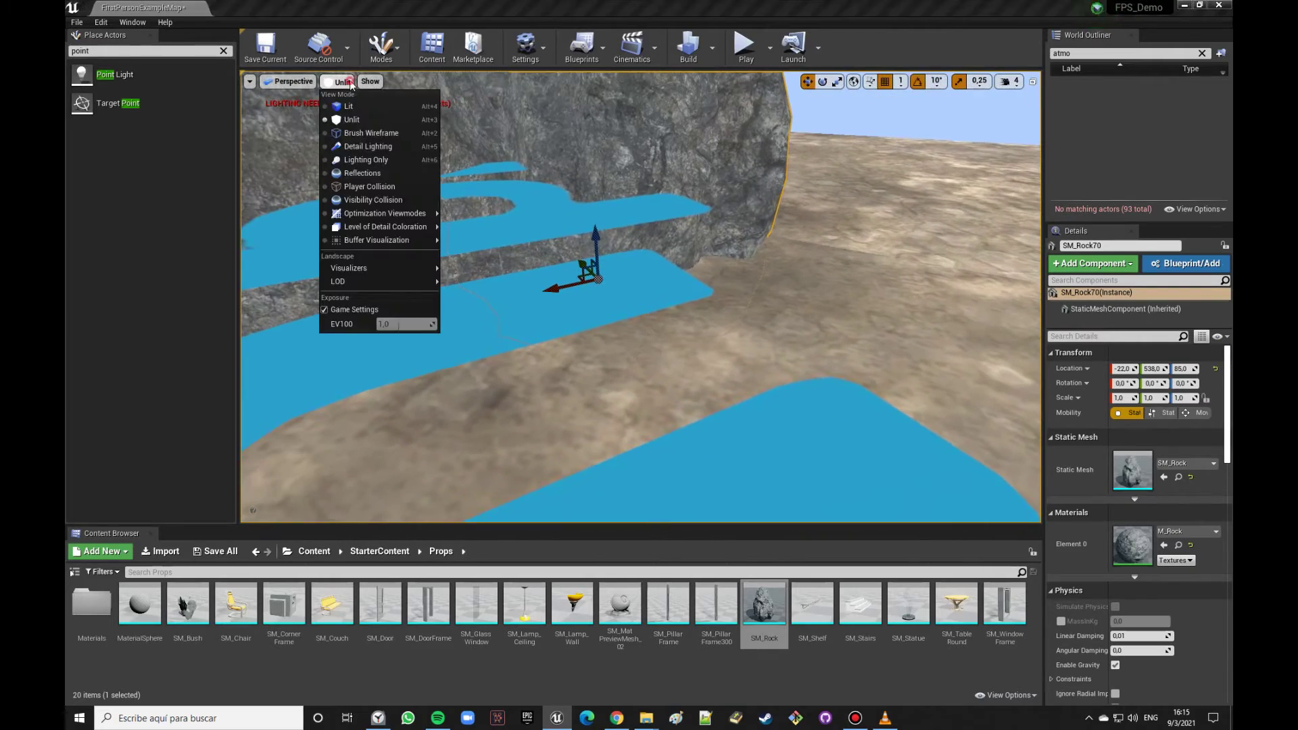
{"action": "left_click", "coordinate": [348, 107]}
{"action": "right_click_drag", "start_coordinate": [435, 169], "coordinate": [542, 220]}
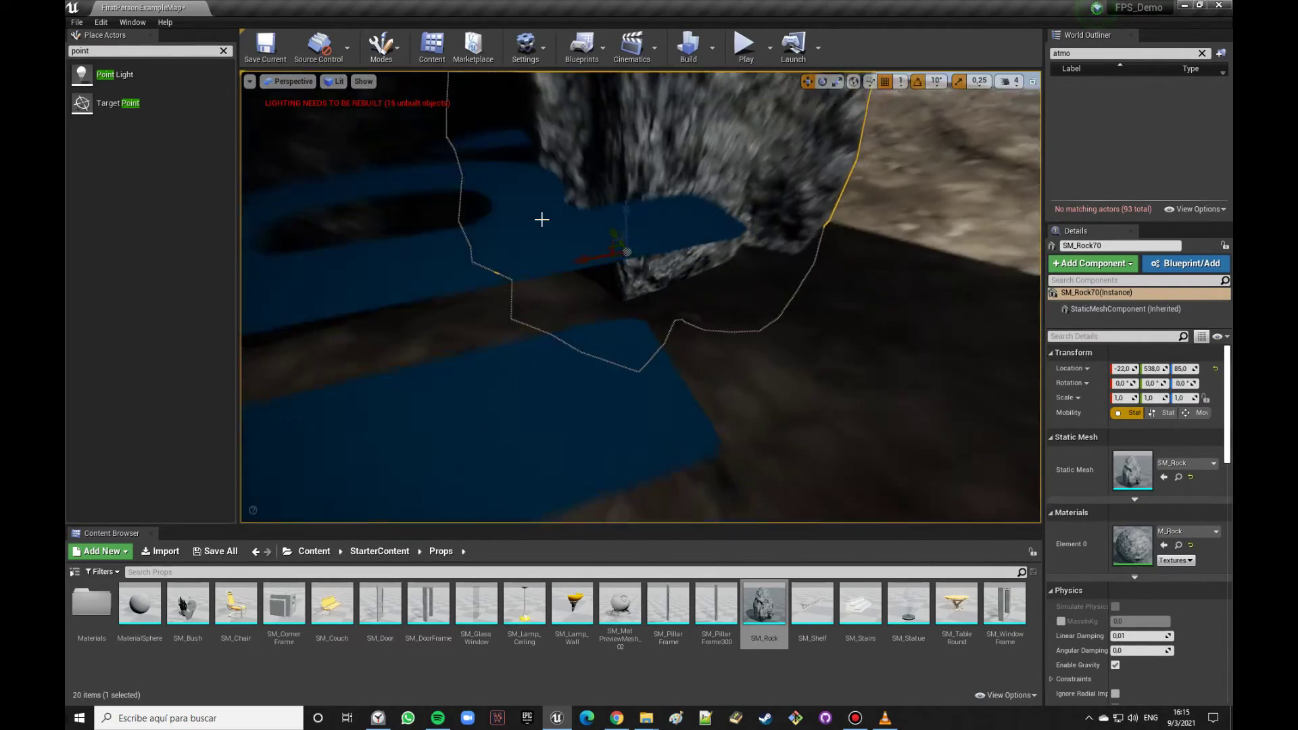
{"action": "right_click", "coordinate": [663, 238]}
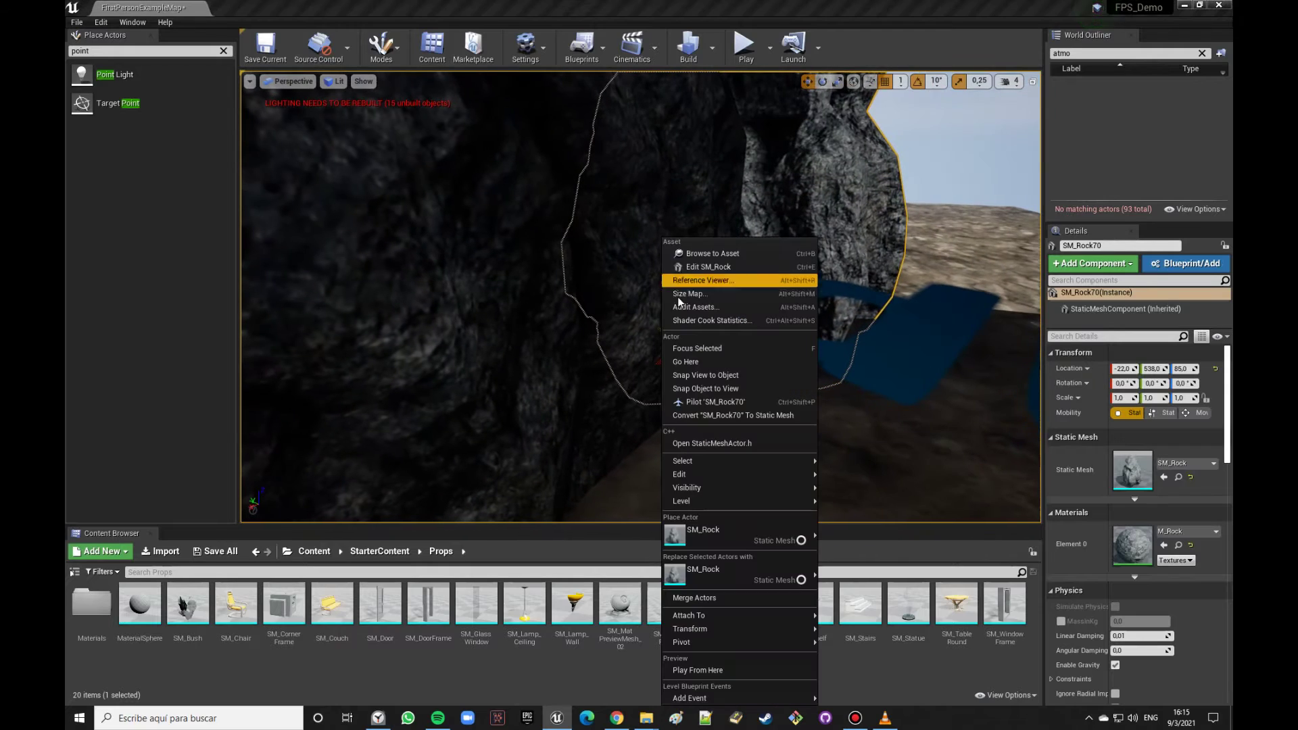
{"action": "left_click", "coordinate": [934, 183]}
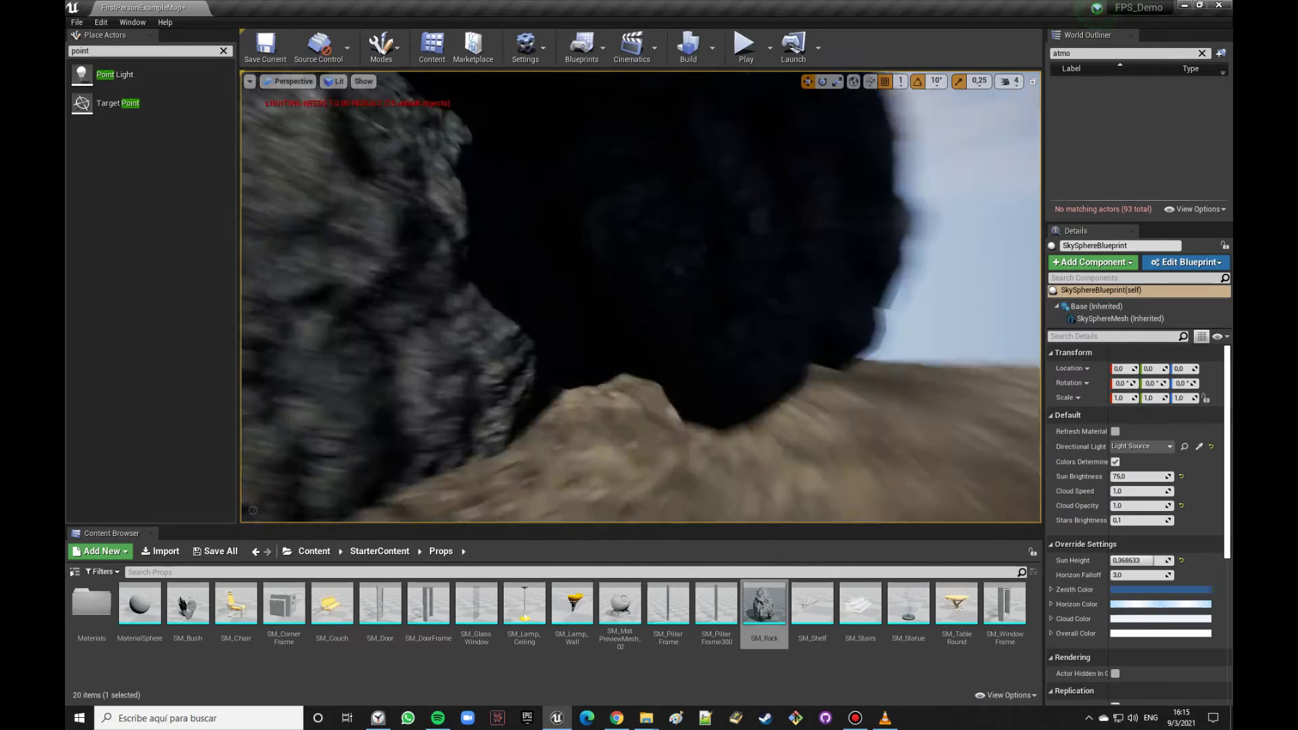
{"action": "left_click", "coordinate": [333, 82]}
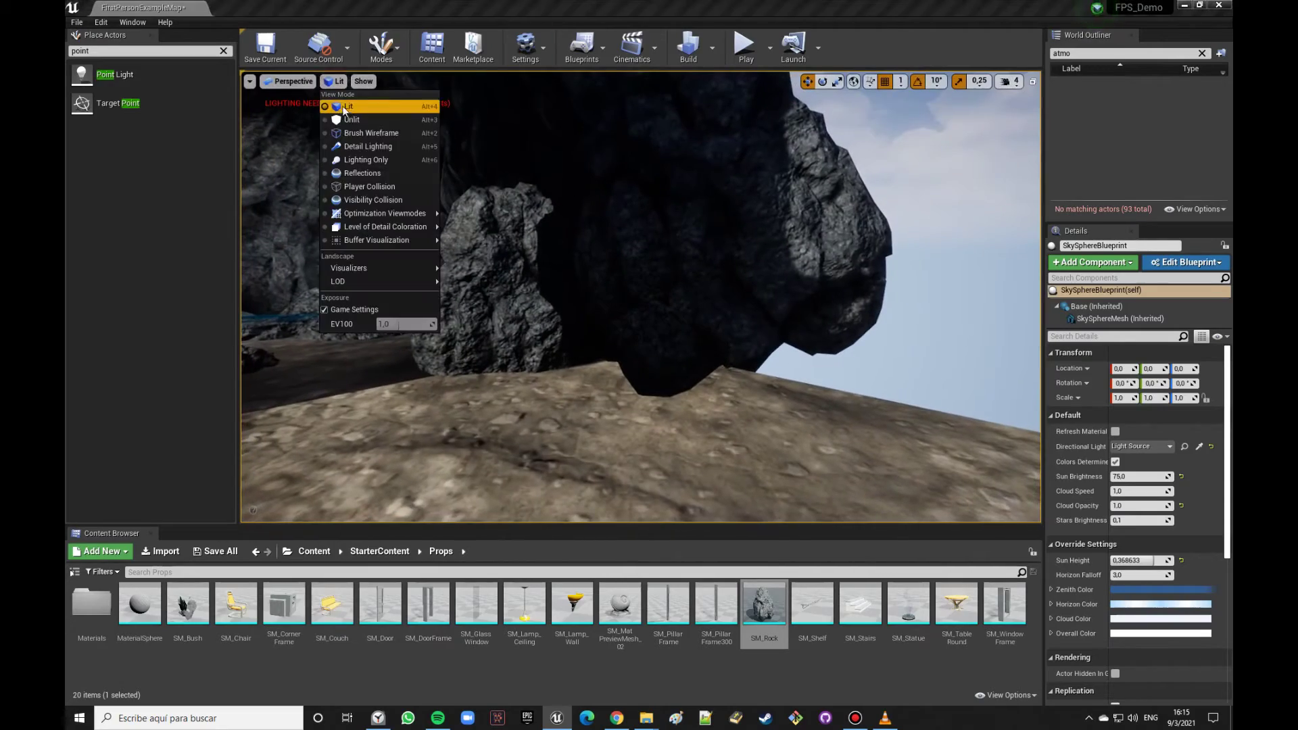
Step: In Unlit view, place an SM_Rock against the cave wall, undo its deletion, frame the rocks, then return to Lit
{"action": "left_click", "coordinate": [346, 120]}
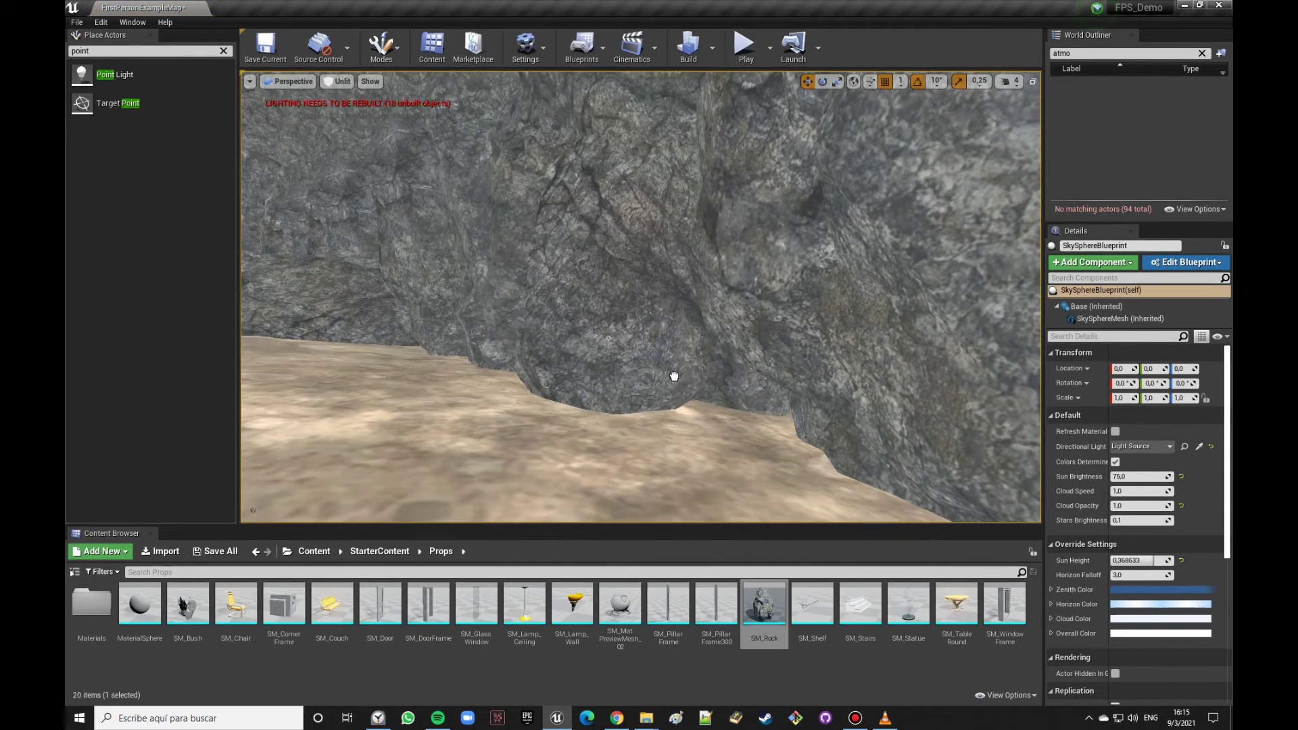
{"action": "left_click_drag", "start_coordinate": [669, 383], "coordinate": [607, 386]}
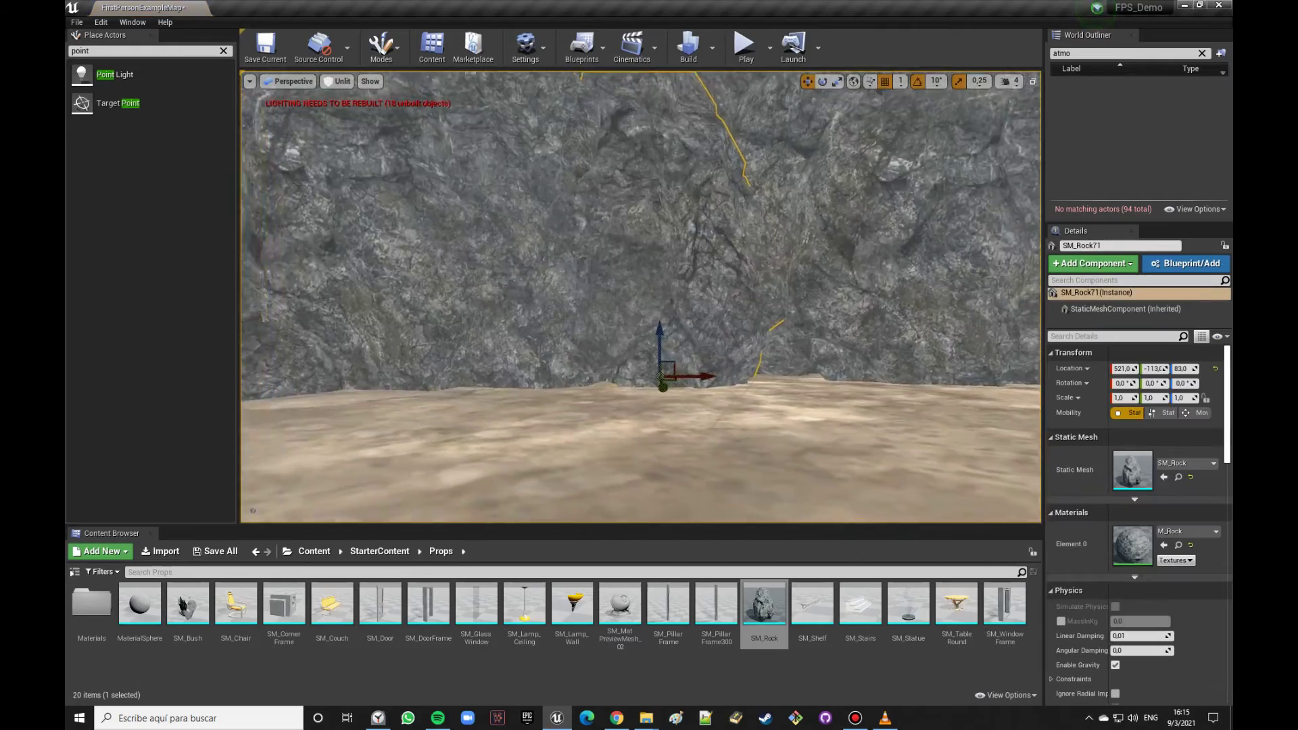
{"action": "key", "text": "Delete"}
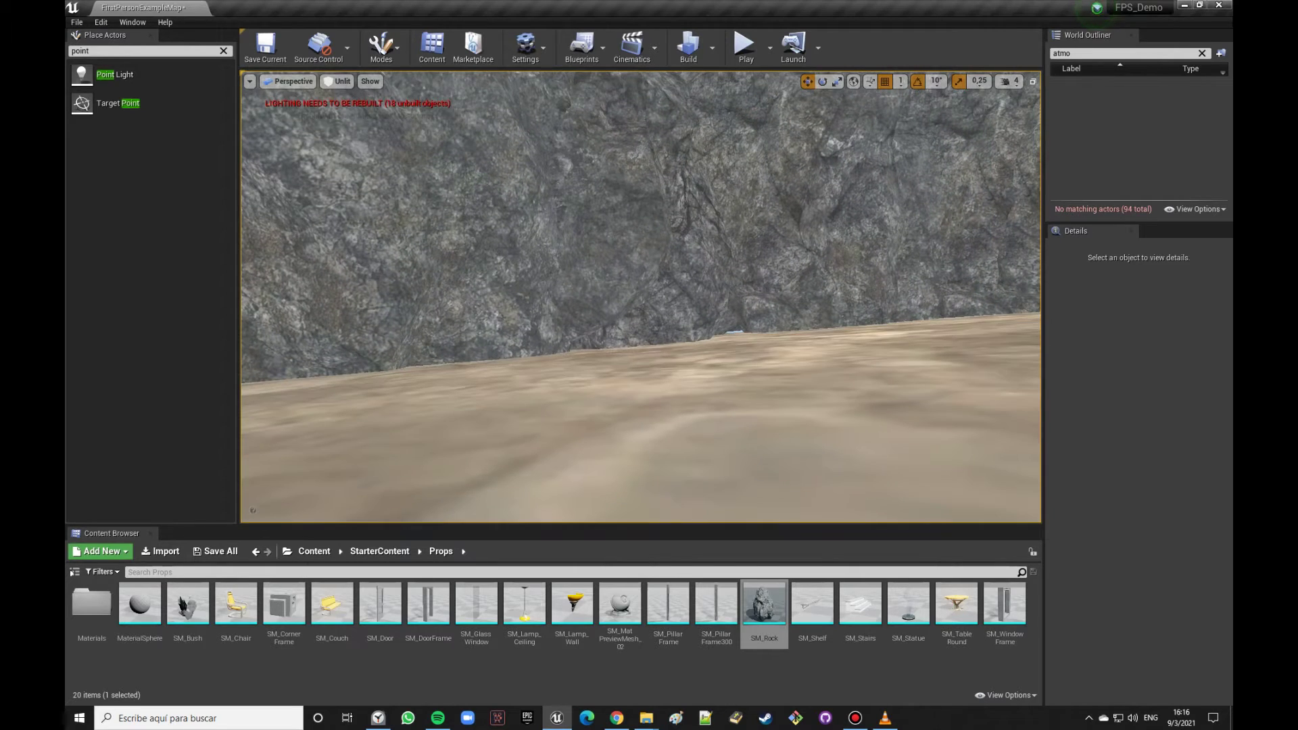
{"action": "key", "text": "ctrl+z"}
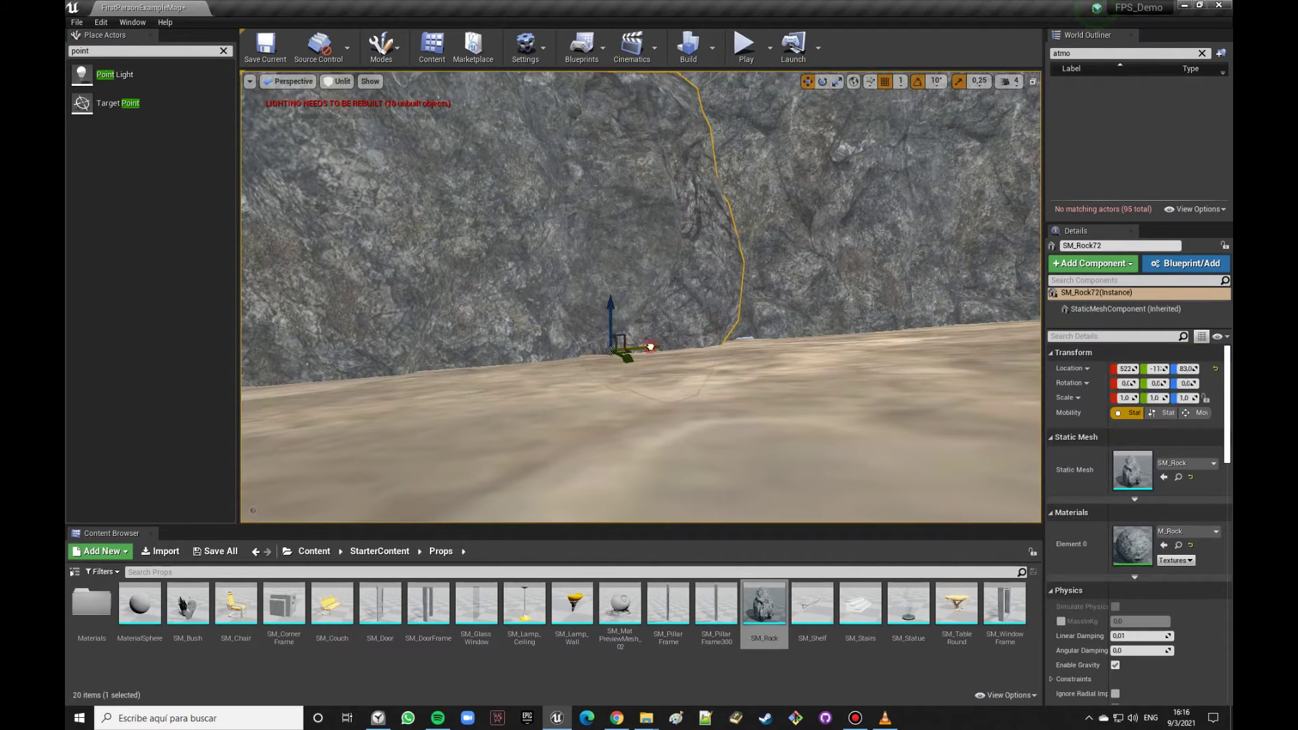
{"action": "key", "text": "ctrl+z"}
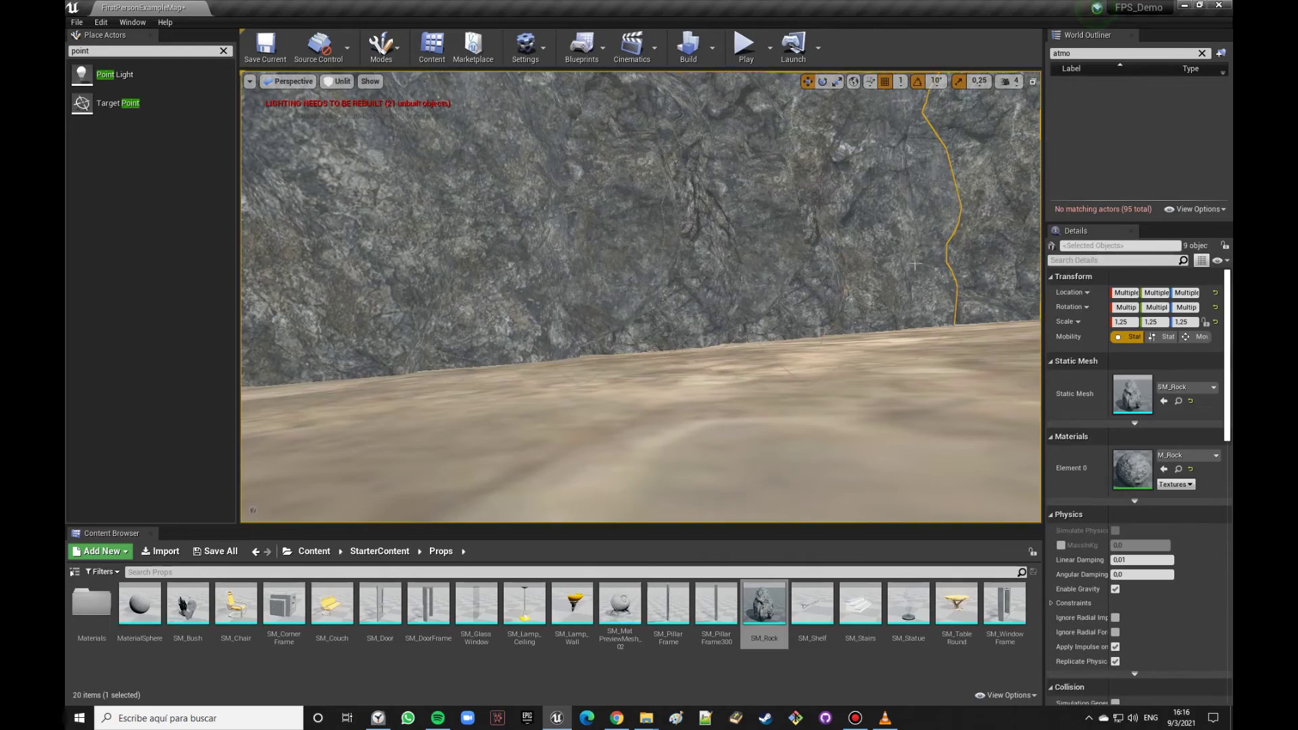
{"action": "key", "text": "f"}
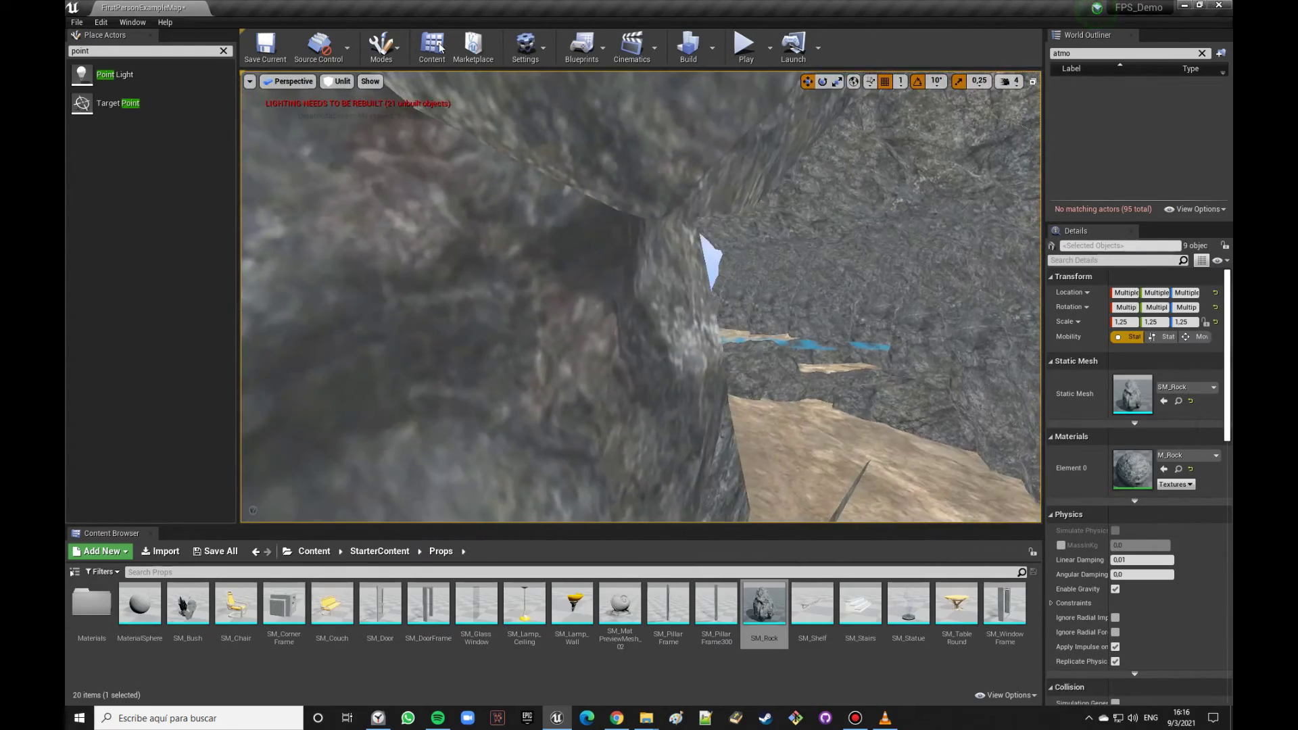
{"action": "left_click", "coordinate": [340, 81]}
{"action": "left_click", "coordinate": [350, 106]}
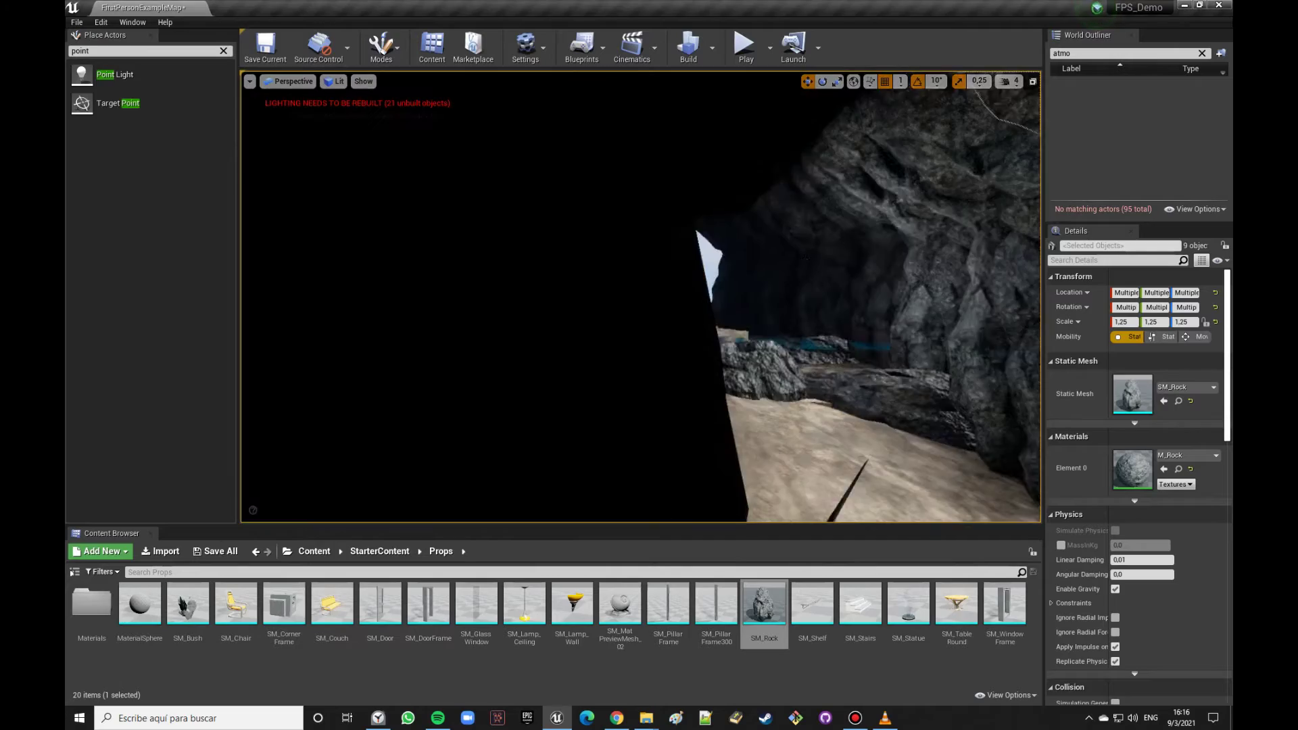
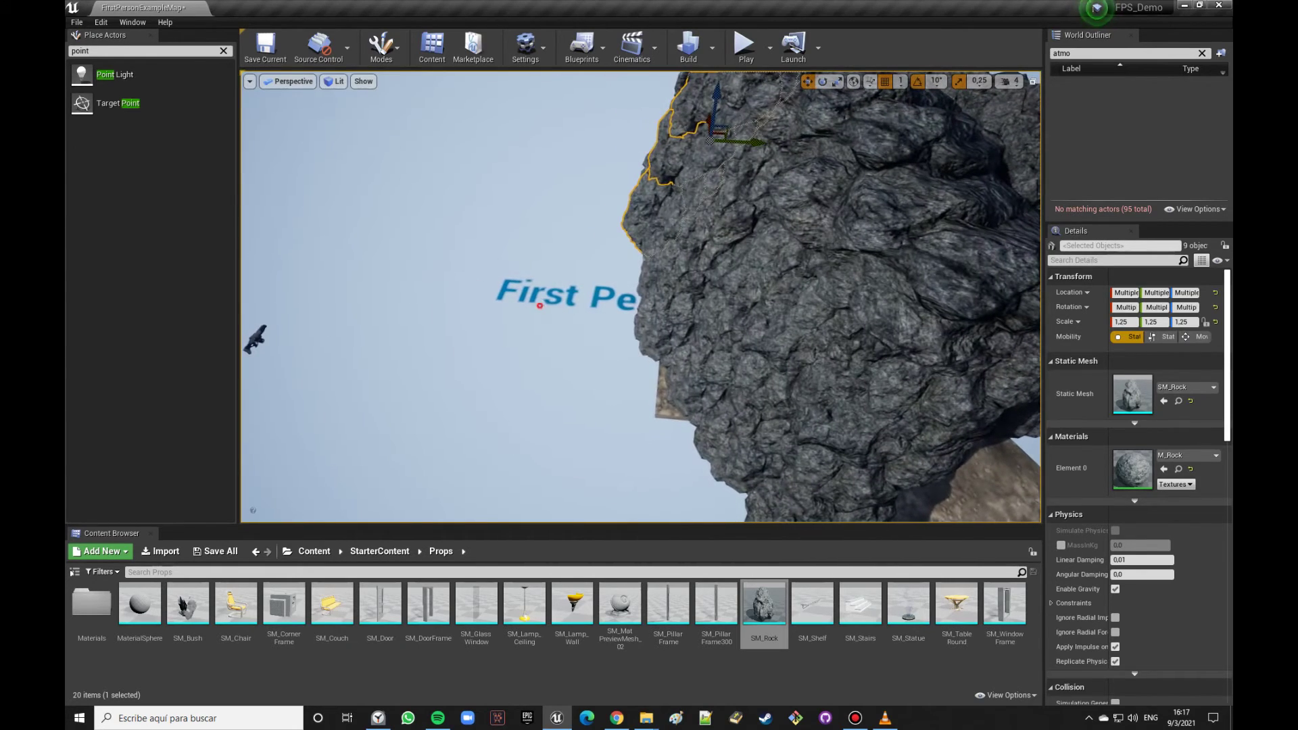
Step: Delete the SkySphereBlueprint, then undo the deletion to restore it
{"action": "left_click", "coordinate": [406, 270]}
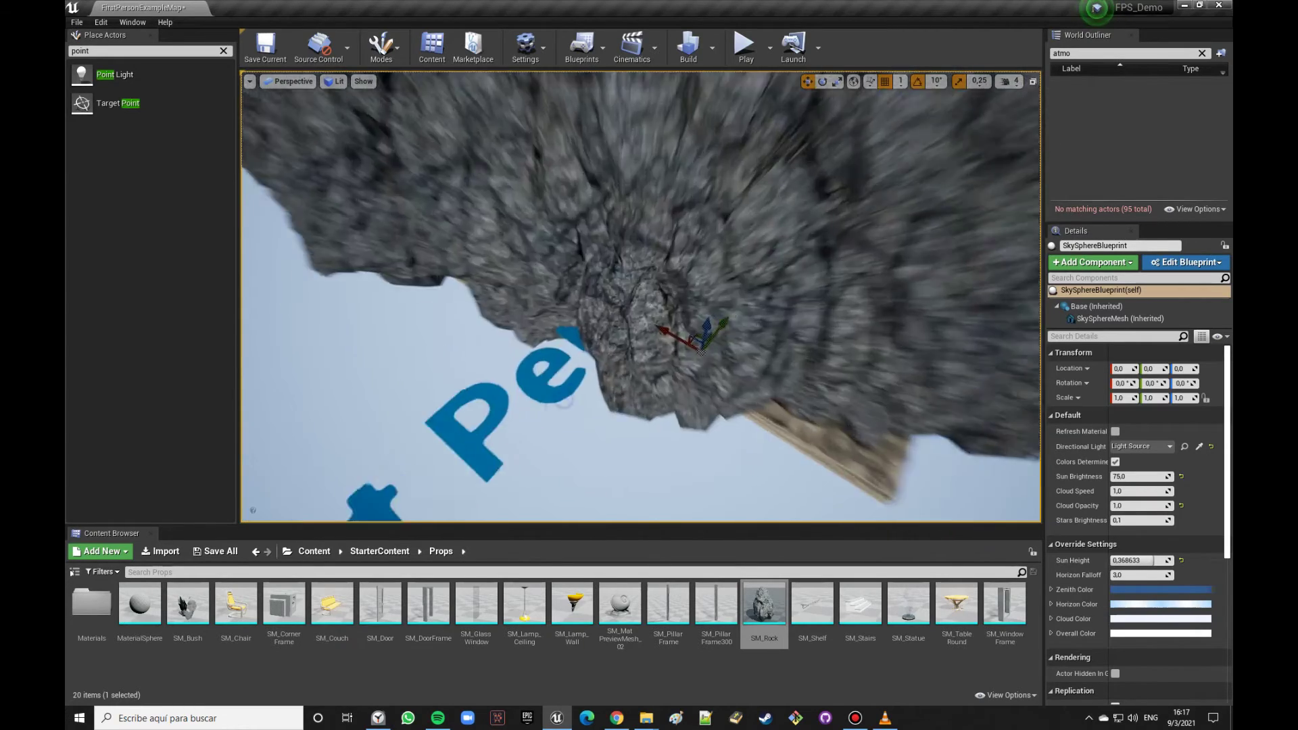
{"action": "key", "text": "Escape"}
{"action": "left_click", "coordinate": [531, 391]}
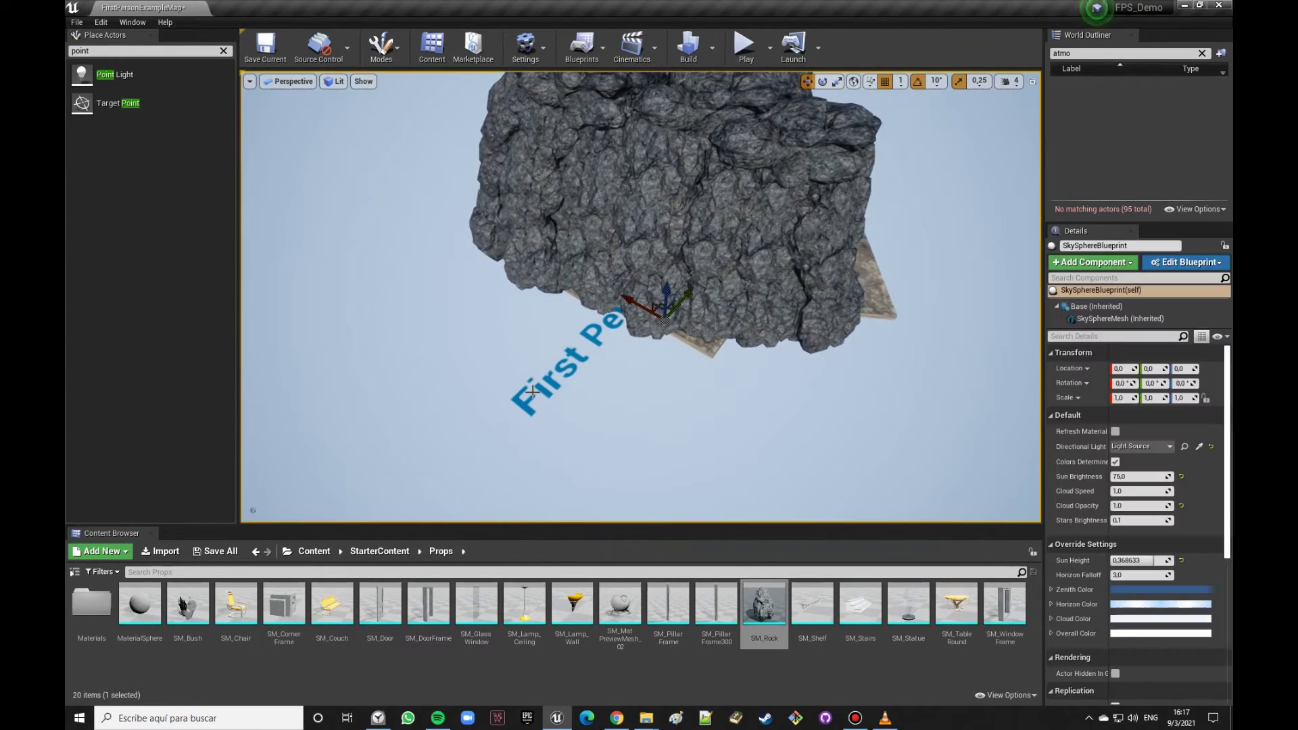
{"action": "key", "text": "Delete"}
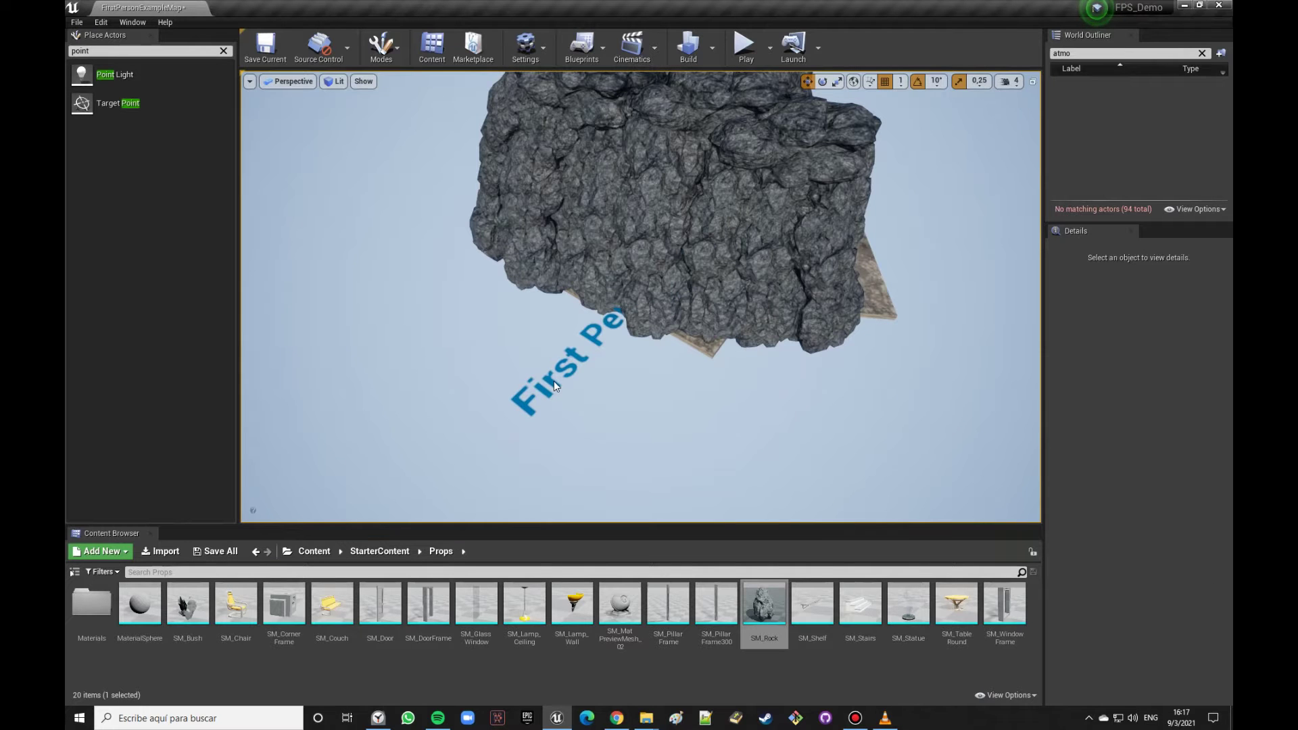
{"action": "key", "text": "ctrl+z"}
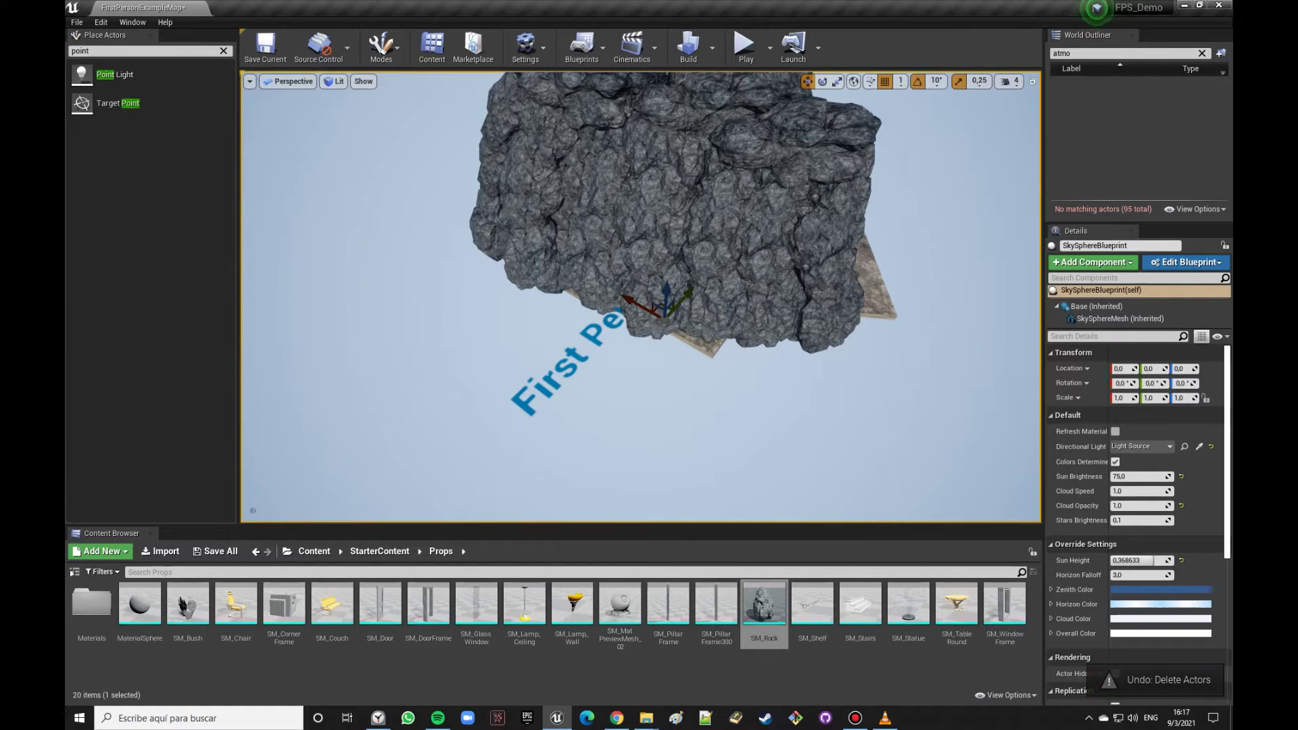
Step: Clear the 'atmo' World Outliner filter so all 95 actors are listed
{"action": "right_click_drag", "start_coordinate": [642, 304], "coordinate": [1188, 79]}
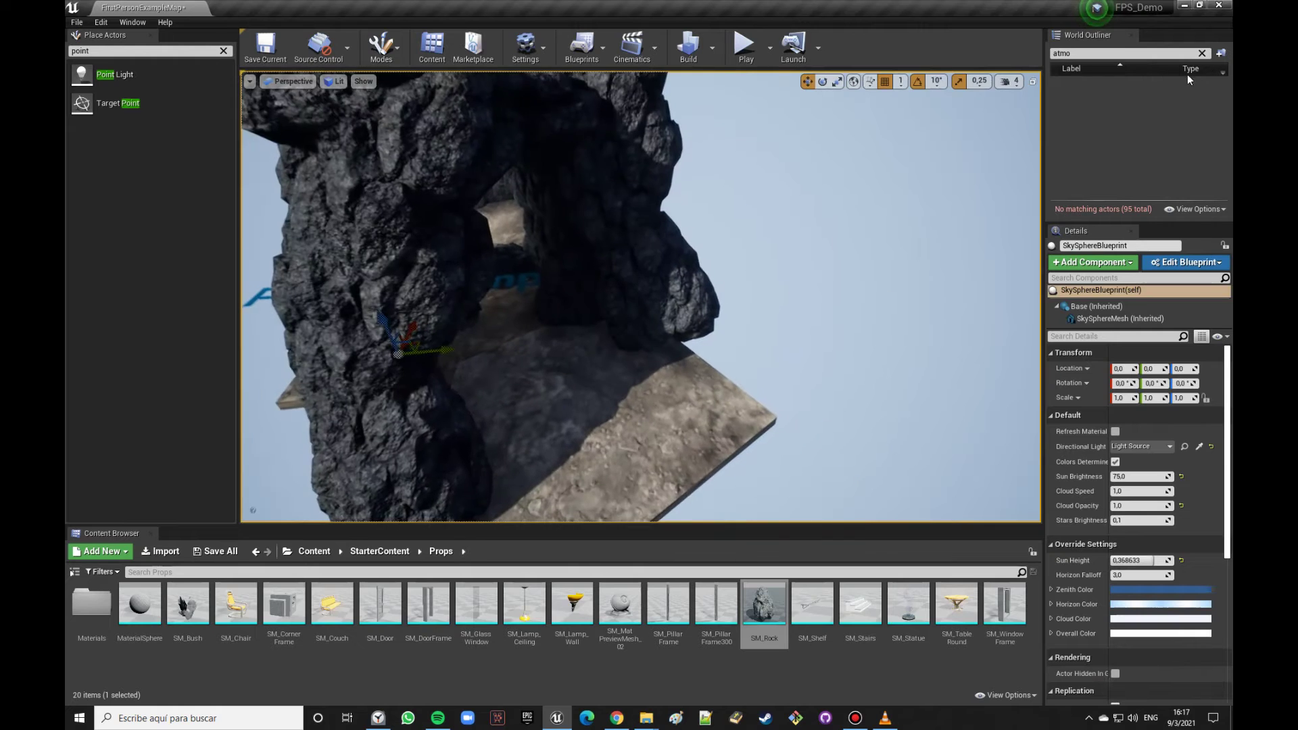
{"action": "left_click", "coordinate": [1202, 53]}
{"action": "right_click_drag", "start_coordinate": [593, 301], "coordinate": [473, 338]}
{"action": "right_click_drag", "start_coordinate": [592, 301], "coordinate": [437, 284]}
{"action": "left_click", "coordinate": [437, 284]}
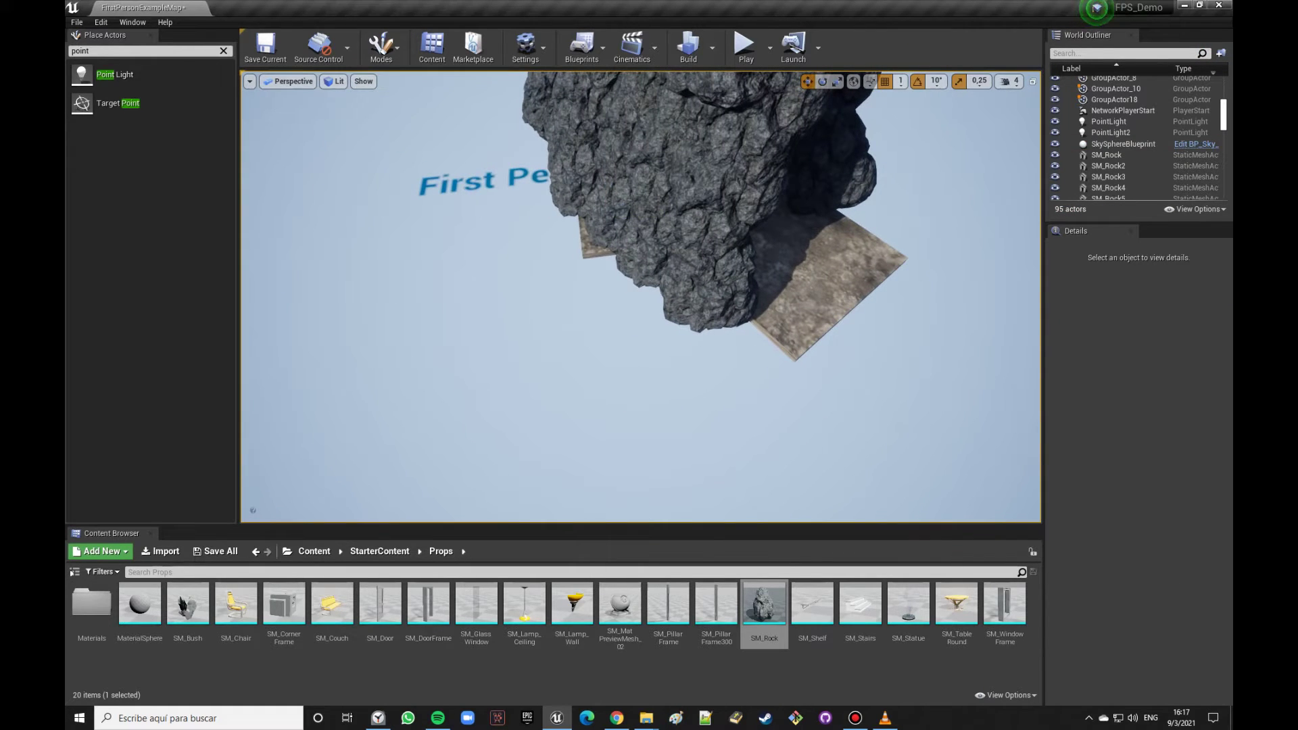
{"action": "left_click", "coordinate": [476, 180]}
Step: Inspect the rock and floor text, selecting the Floor2 slab and the sky sphere
{"action": "mouse_move", "coordinate": [299, 197]}
{"action": "right_mouse_down"}
{"action": "mouse_move", "coordinate": [352, 284]}
{"action": "mouse_move", "coordinate": [473, 298]}
{"action": "mouse_move", "coordinate": [480, 242]}
{"action": "right_mouse_up"}
{"action": "left_click", "coordinate": [609, 304]}
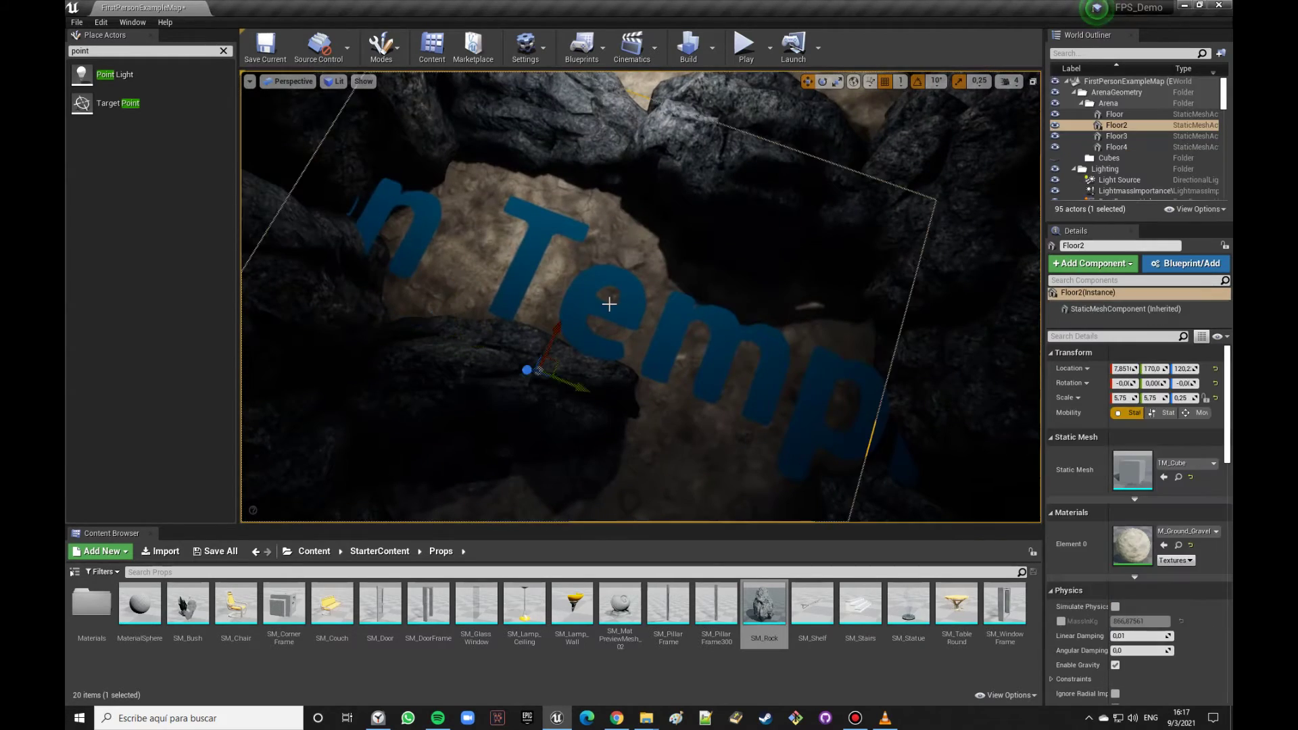
{"action": "right_click_drag", "start_coordinate": [723, 332], "coordinate": [586, 248]}
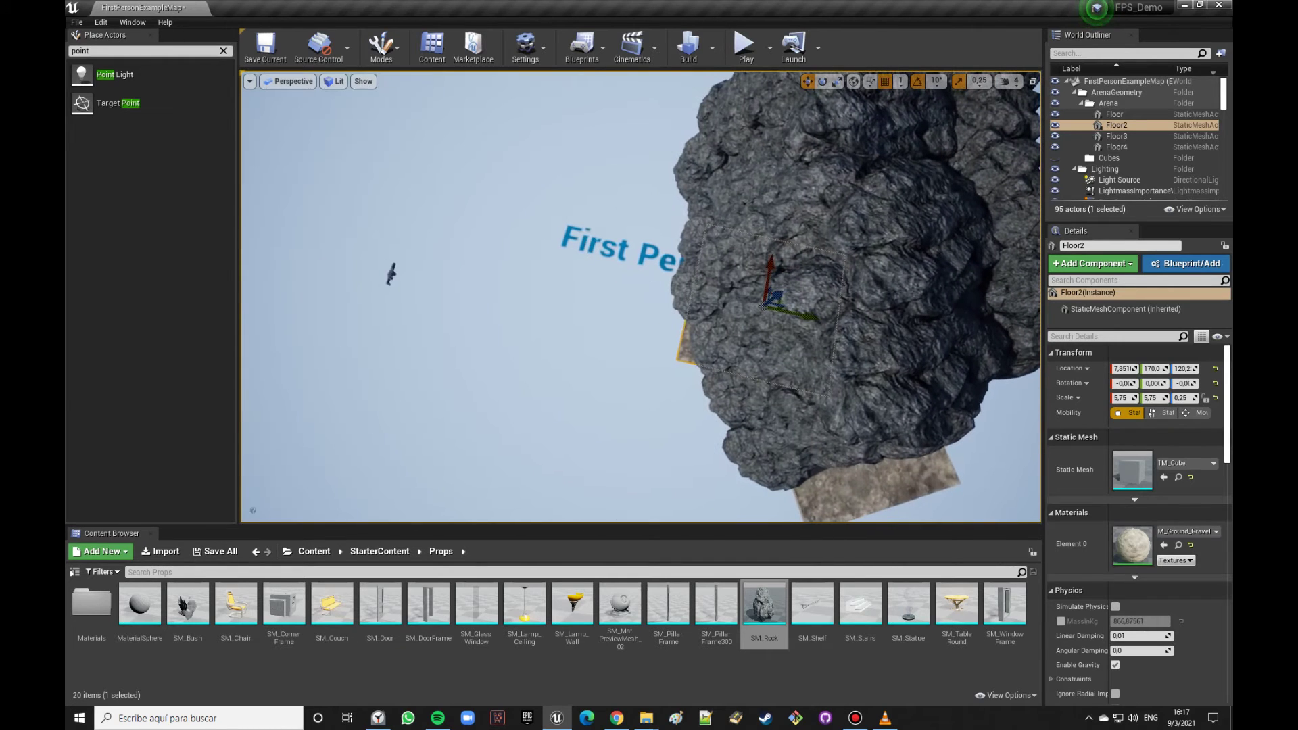
{"action": "left_click", "coordinate": [585, 248]}
{"action": "key", "text": "Escape"}
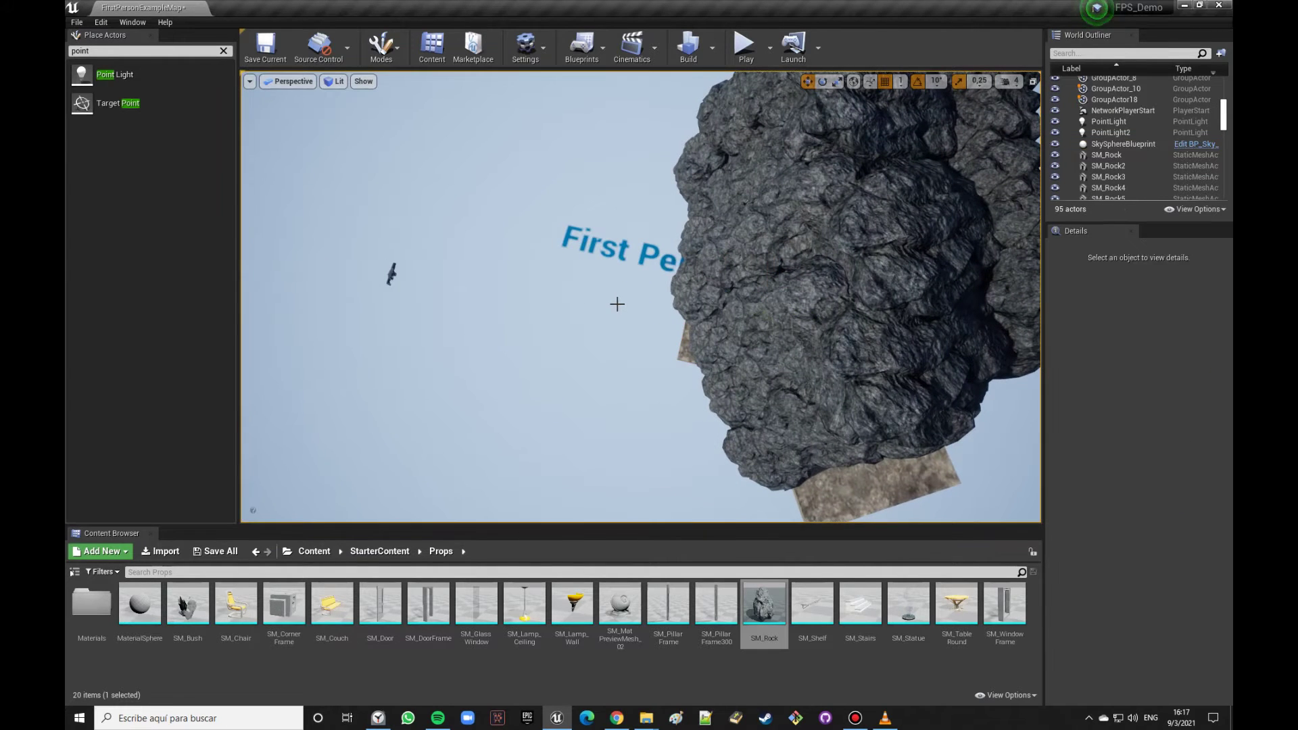
{"action": "right_click_drag", "start_coordinate": [617, 304], "coordinate": [914, 491]}
{"action": "left_click", "coordinate": [914, 492]}
{"action": "scroll", "coordinate": [1139, 149], "scroll_direction": "down", "scroll_amount": 5}
{"action": "scroll", "coordinate": [1149, 153], "scroll_direction": "down", "scroll_amount": 5}
{"action": "scroll", "coordinate": [1146, 158], "scroll_direction": "down", "scroll_amount": 5}
Step: Delete the First Person Template floor text (TemplateLabel)
{"action": "left_click", "coordinate": [1128, 194]}
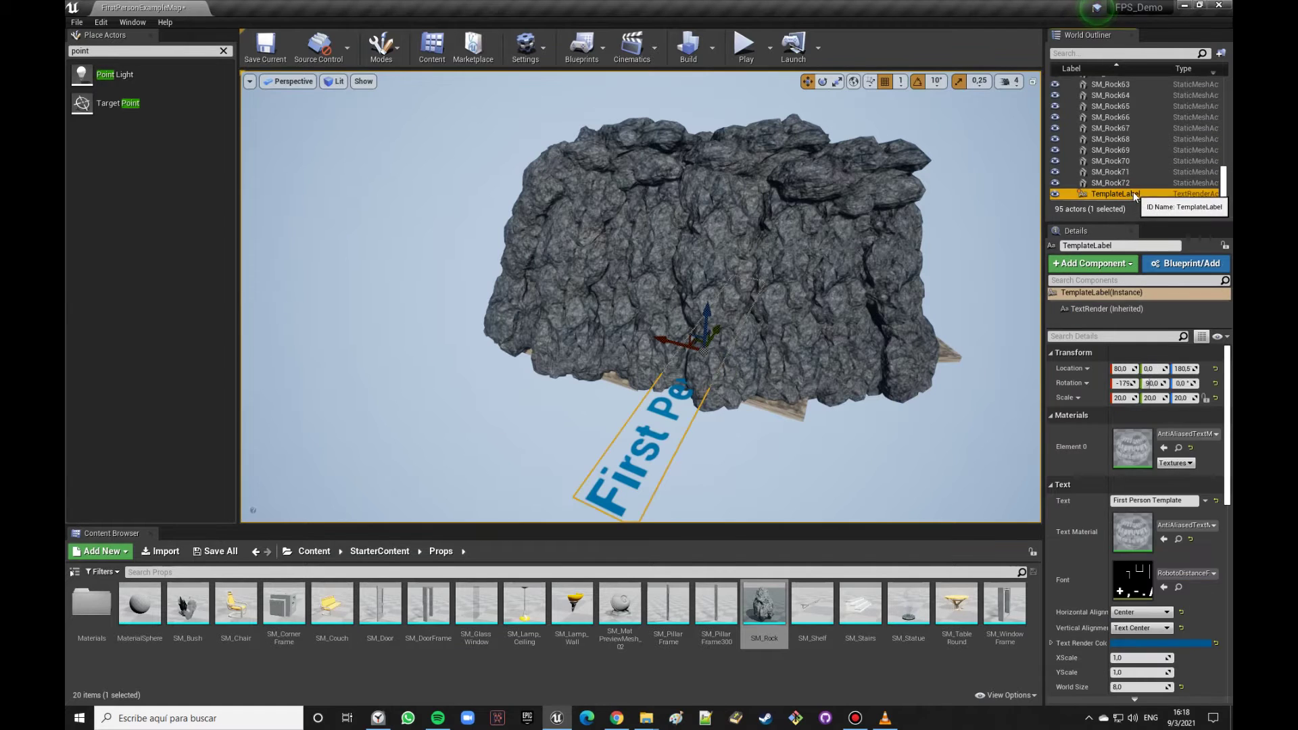
{"action": "key", "text": "Delete"}
{"action": "right_click_drag", "start_coordinate": [676, 305], "coordinate": [676, 283]}
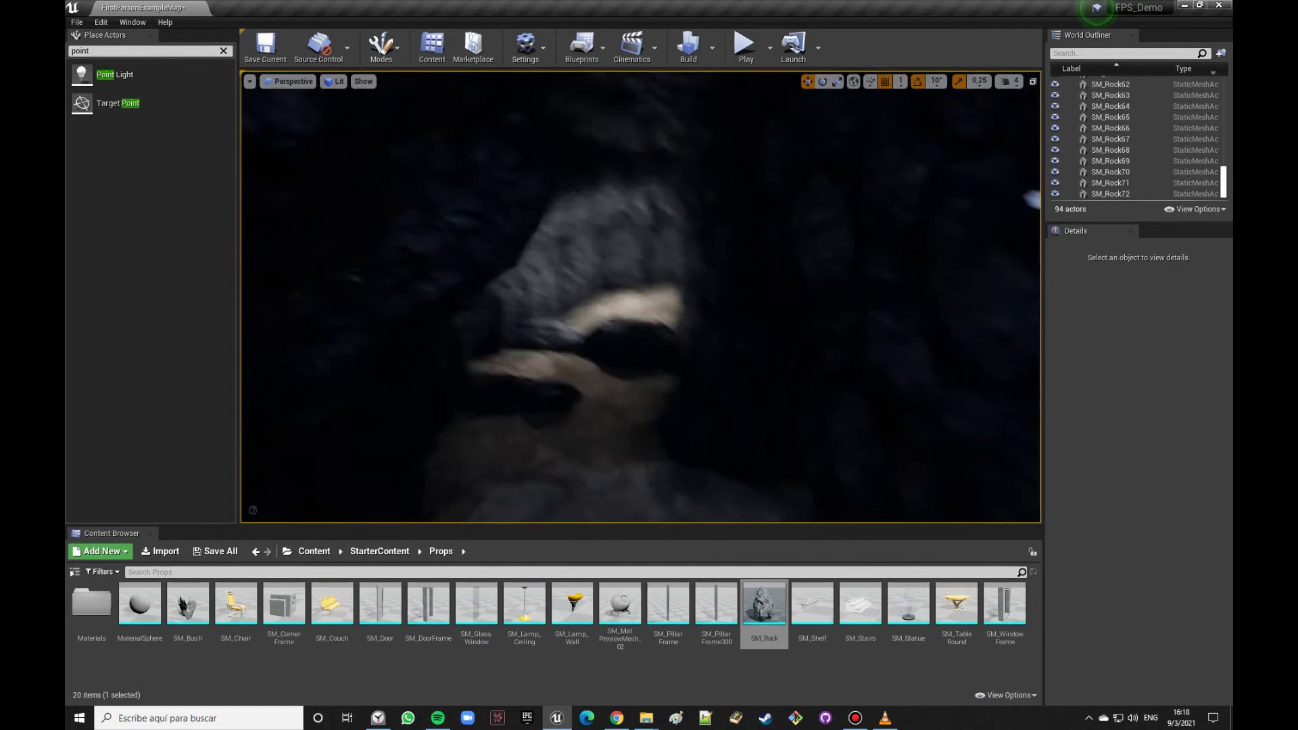
{"action": "right_click_drag", "start_coordinate": [676, 304], "coordinate": [840, 313]}
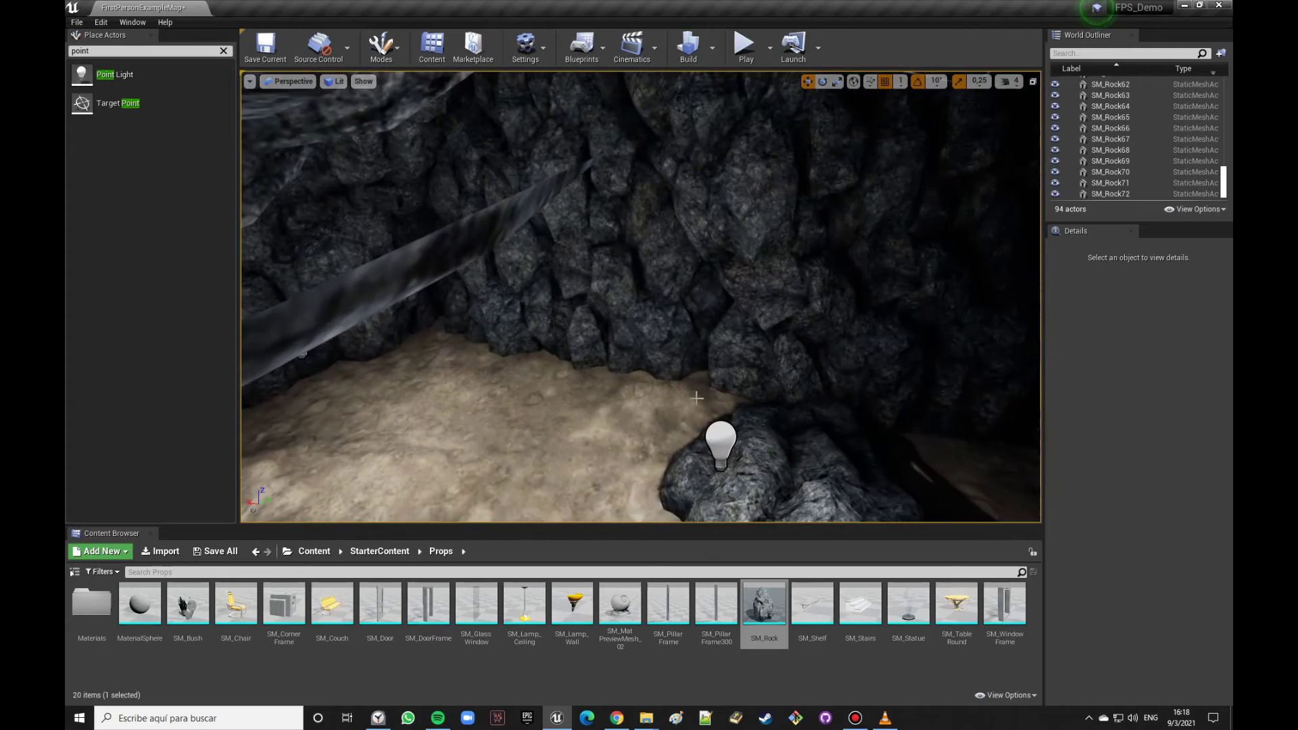
Step: Delete both point lights, PointLight2 and PointLight, leaving 92 actors
{"action": "left_click", "coordinate": [719, 438]}
{"action": "right_click_drag", "start_coordinate": [719, 437], "coordinate": [845, 426]}
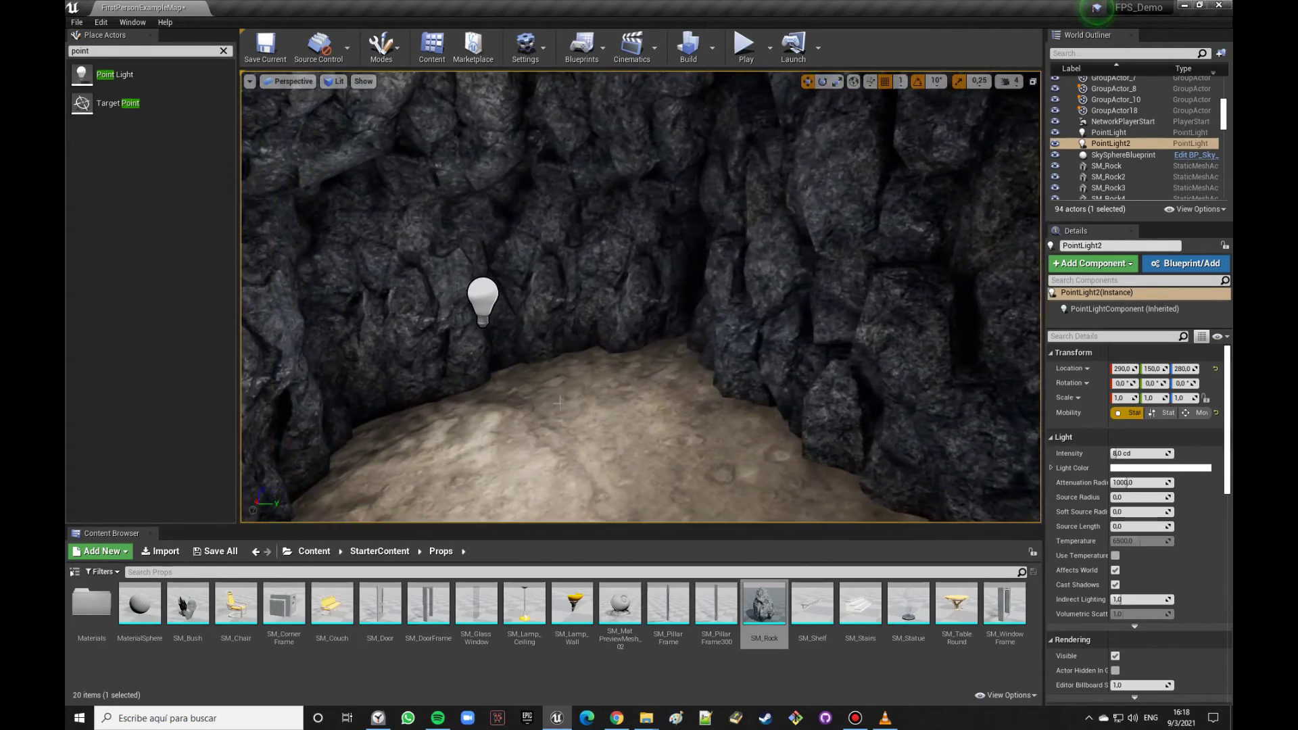
{"action": "key", "text": "Delete"}
{"action": "right_click_drag", "start_coordinate": [534, 353], "coordinate": [649, 351]}
{"action": "left_click", "coordinate": [1109, 132]}
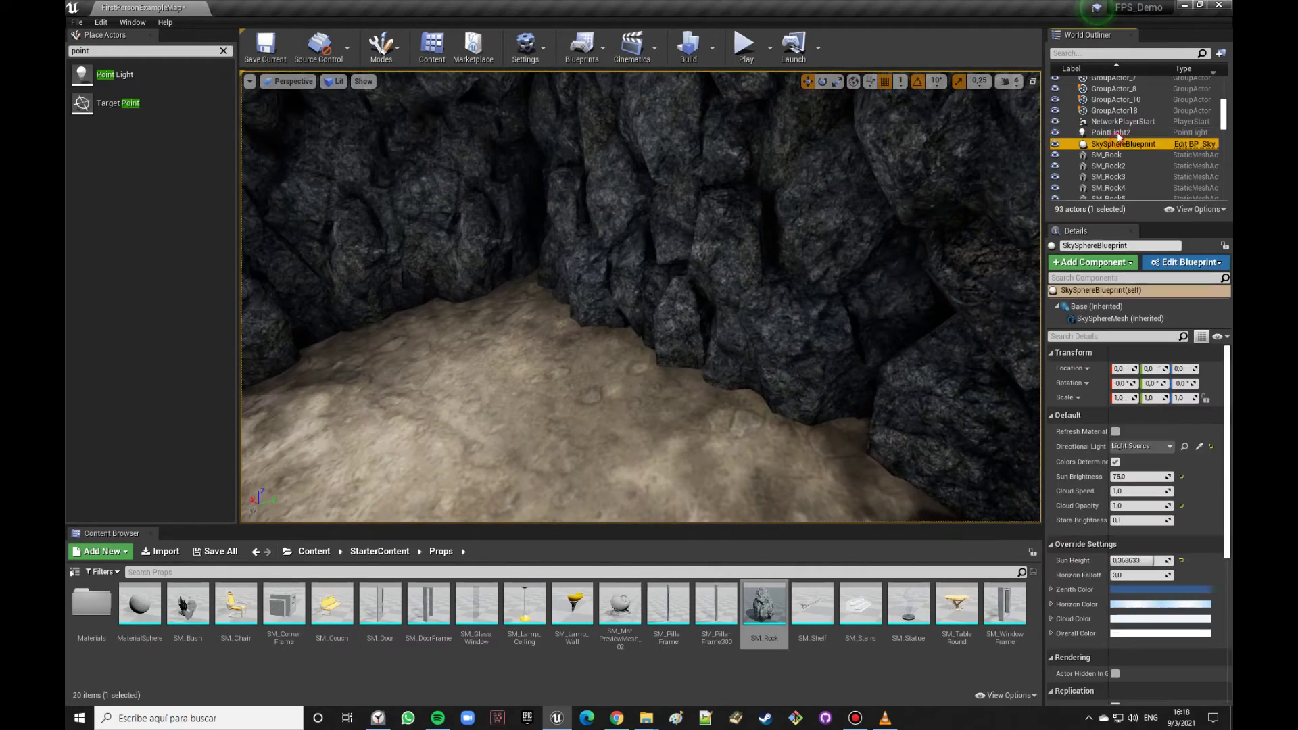
{"action": "double_click", "coordinate": [1109, 132]}
{"action": "key", "text": "Delete"}
{"action": "right_click_drag", "start_coordinate": [641, 298], "coordinate": [683, 298]}
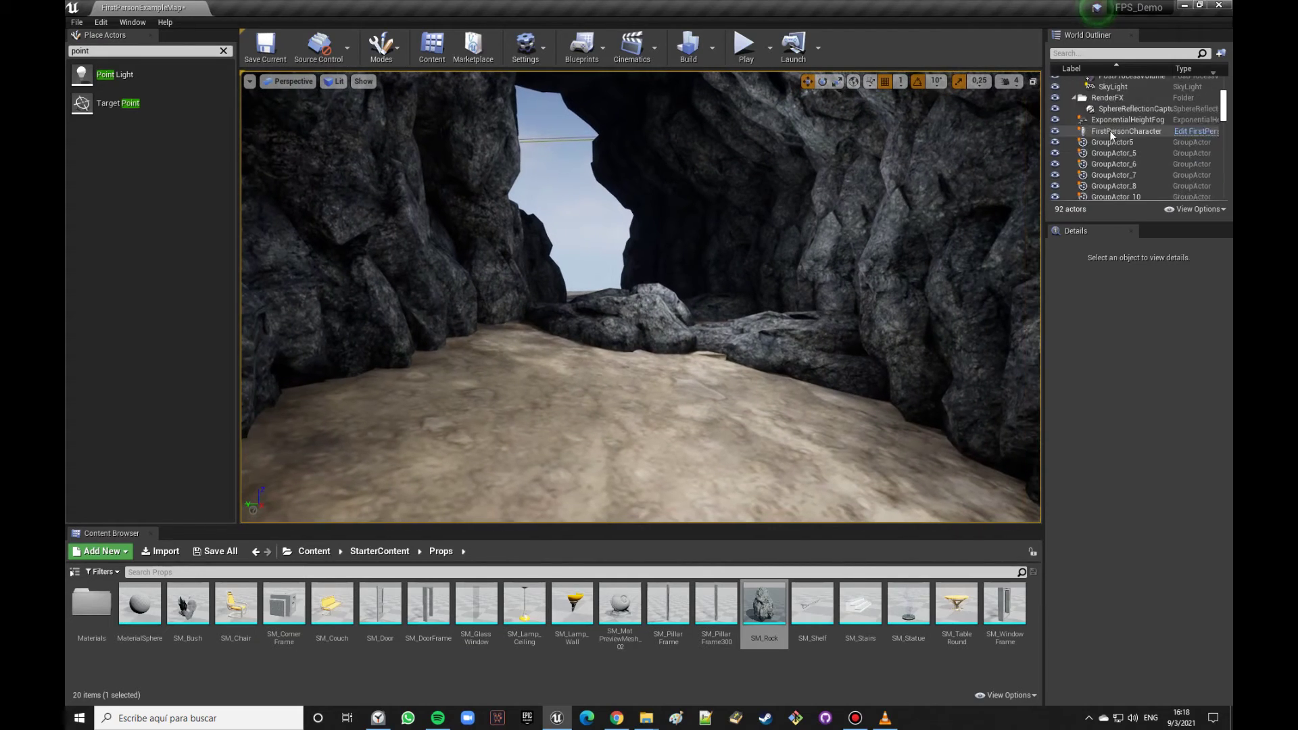
{"action": "scroll", "coordinate": [1114, 128], "scroll_direction": "up", "scroll_amount": 3}
{"action": "scroll", "coordinate": [1125, 153], "scroll_direction": "up", "scroll_amount": 2}
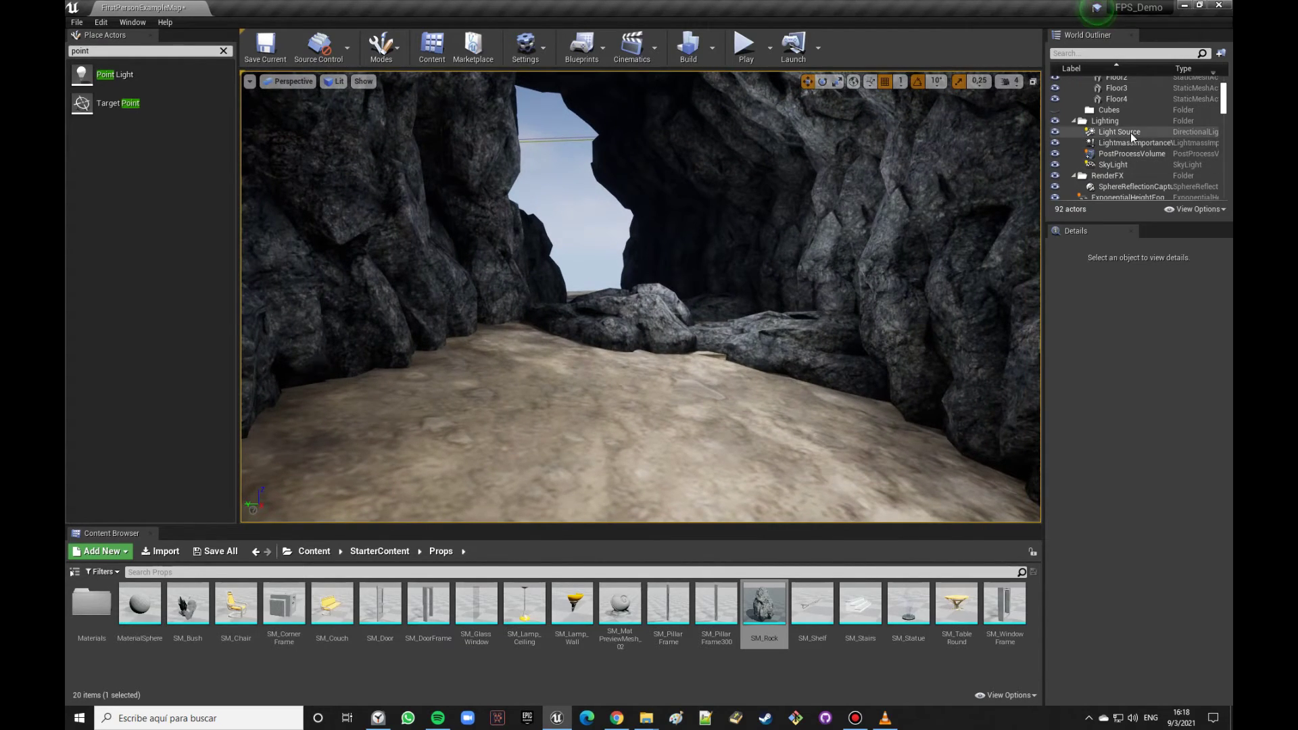
Step: Shift the SM_Rock68 rock along Y to Location Y -15.82
{"action": "double_click", "coordinate": [1122, 133]}
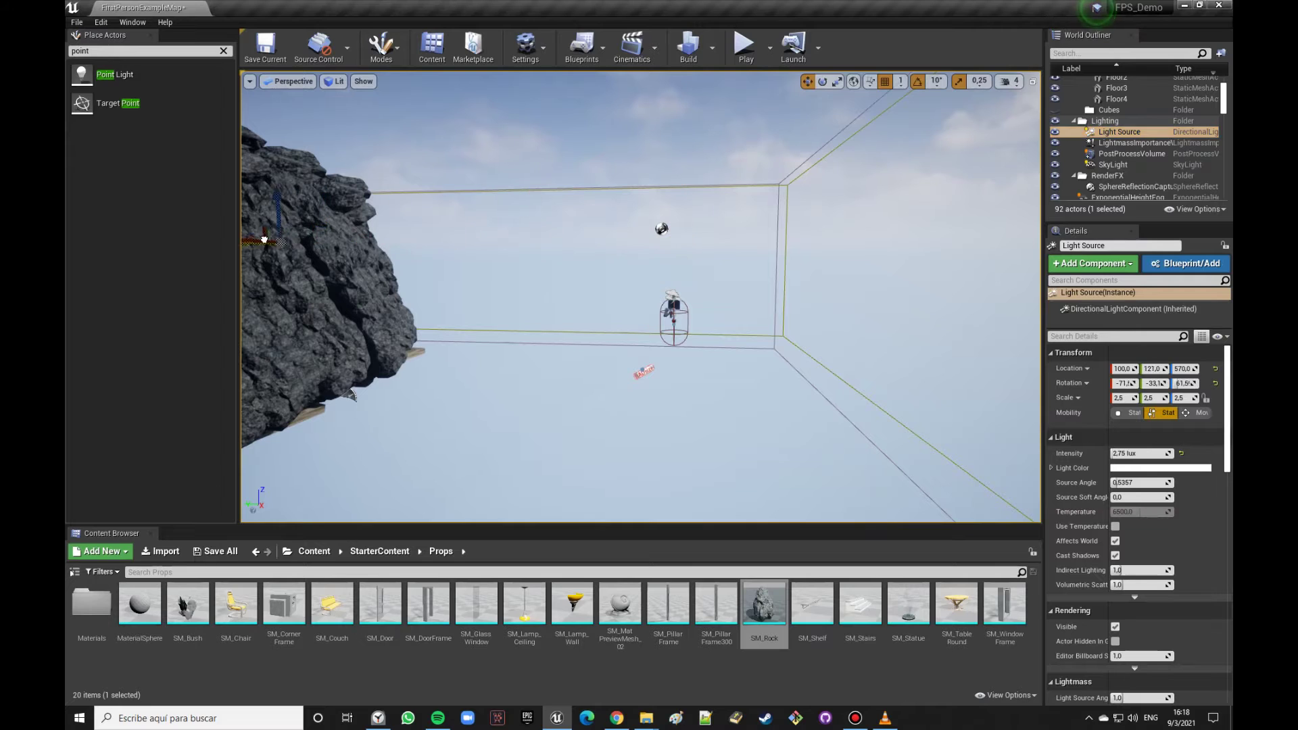
{"action": "right_click_drag", "start_coordinate": [351, 395], "coordinate": [406, 379]}
{"action": "right_click_drag", "start_coordinate": [555, 134], "coordinate": [556, 134]}
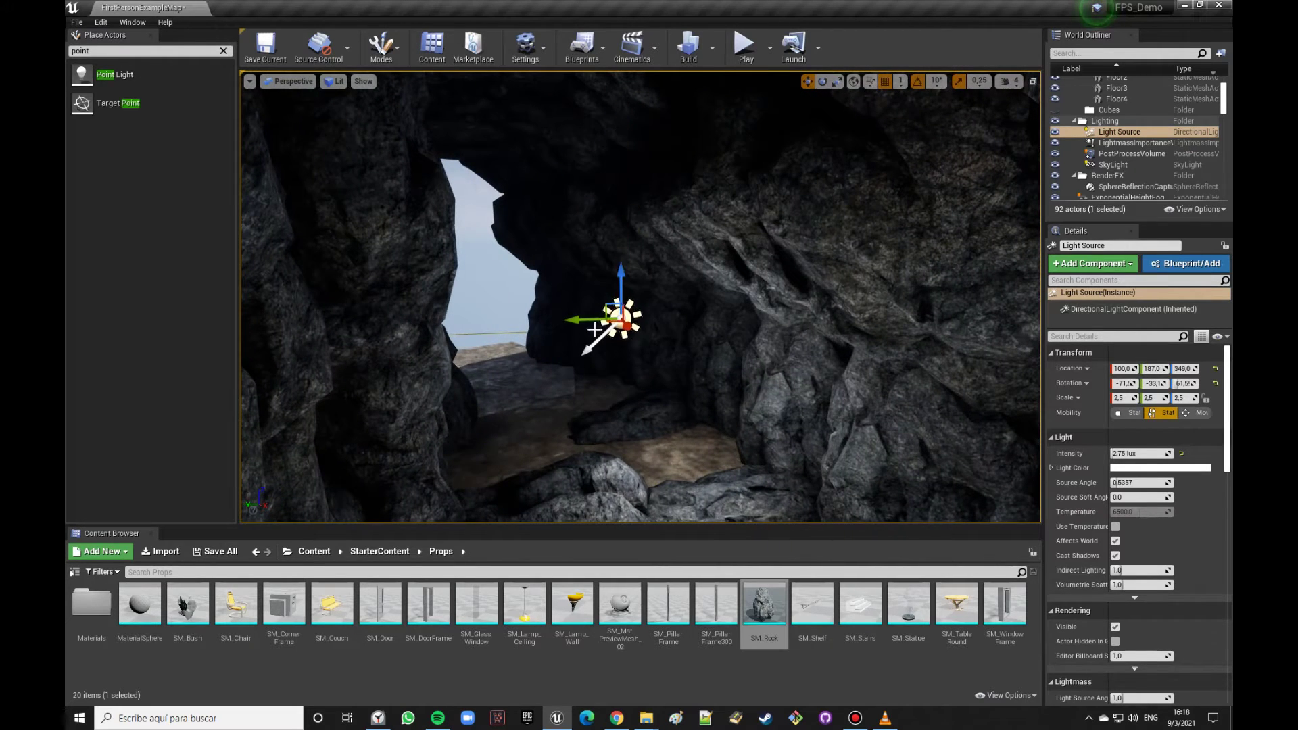
{"action": "right_click_drag", "start_coordinate": [556, 134], "coordinate": [556, 134]}
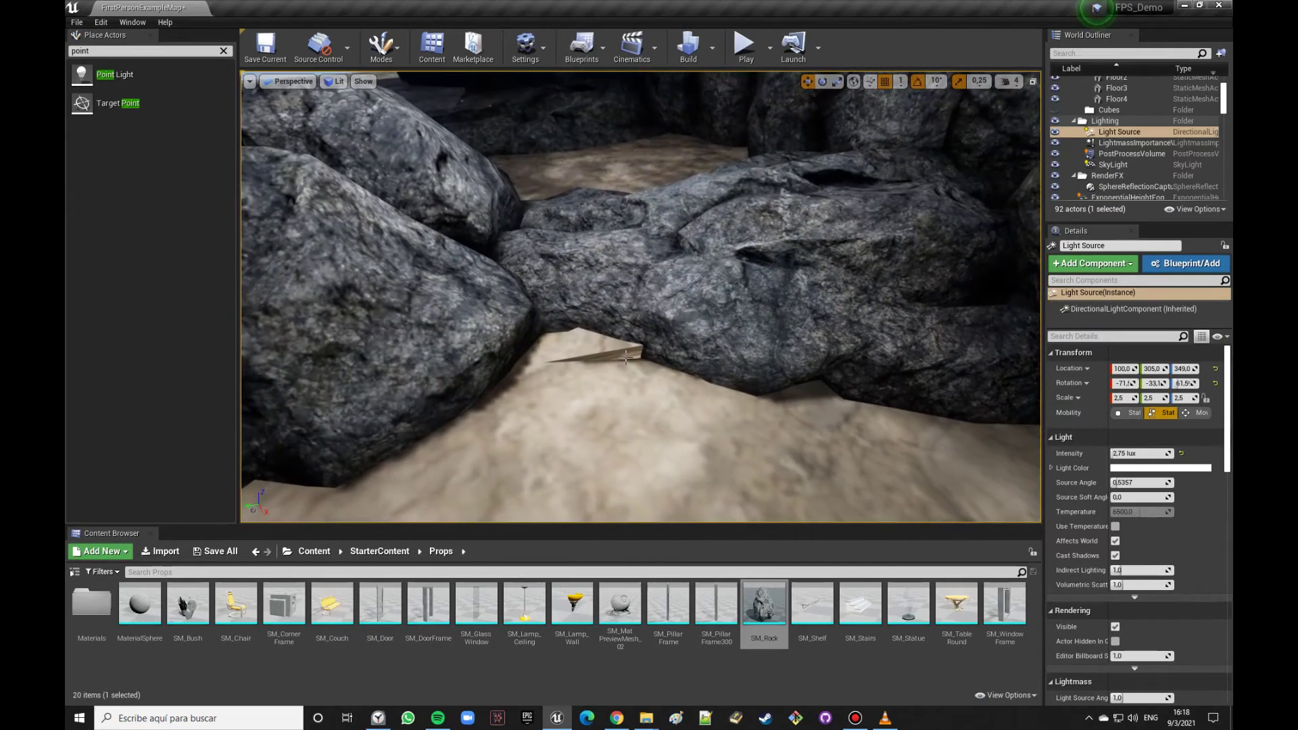
{"action": "left_click", "coordinate": [741, 337]}
{"action": "left_click_drag", "start_coordinate": [919, 298], "coordinate": [742, 336]}
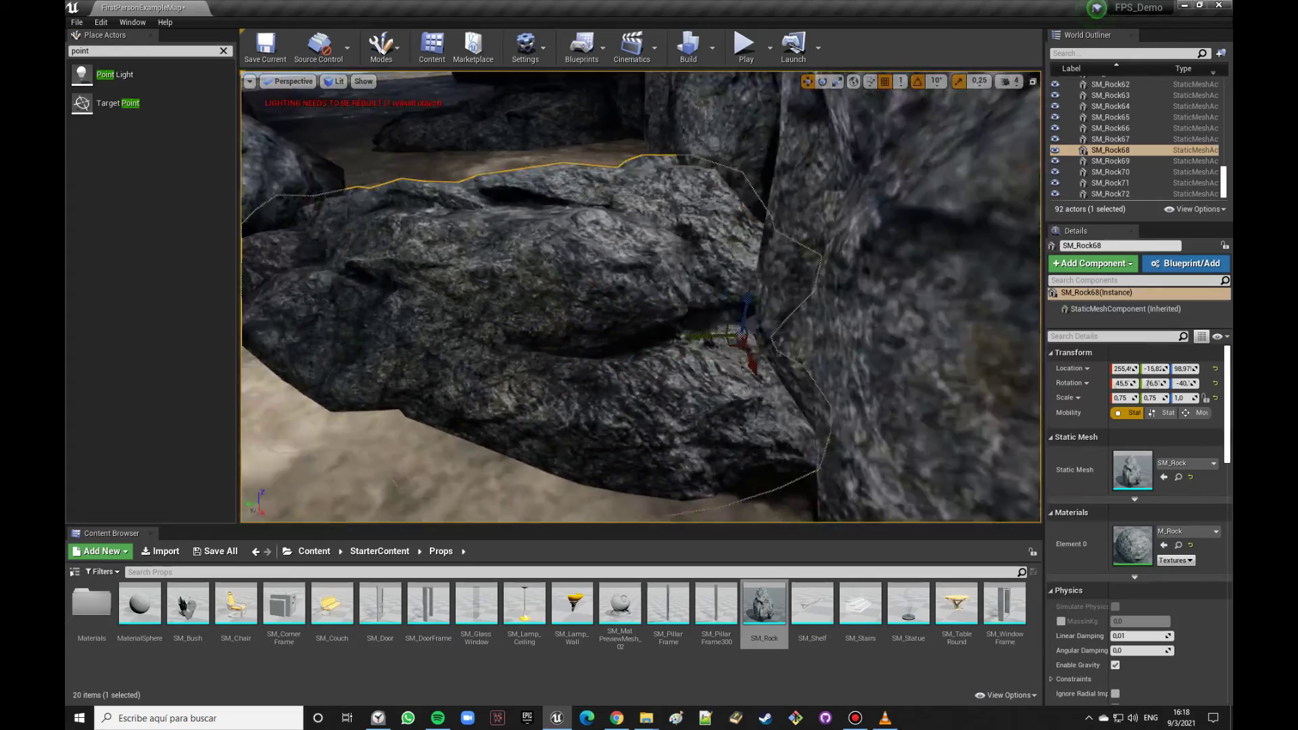
{"action": "right_click_drag", "start_coordinate": [742, 336], "coordinate": [742, 336]}
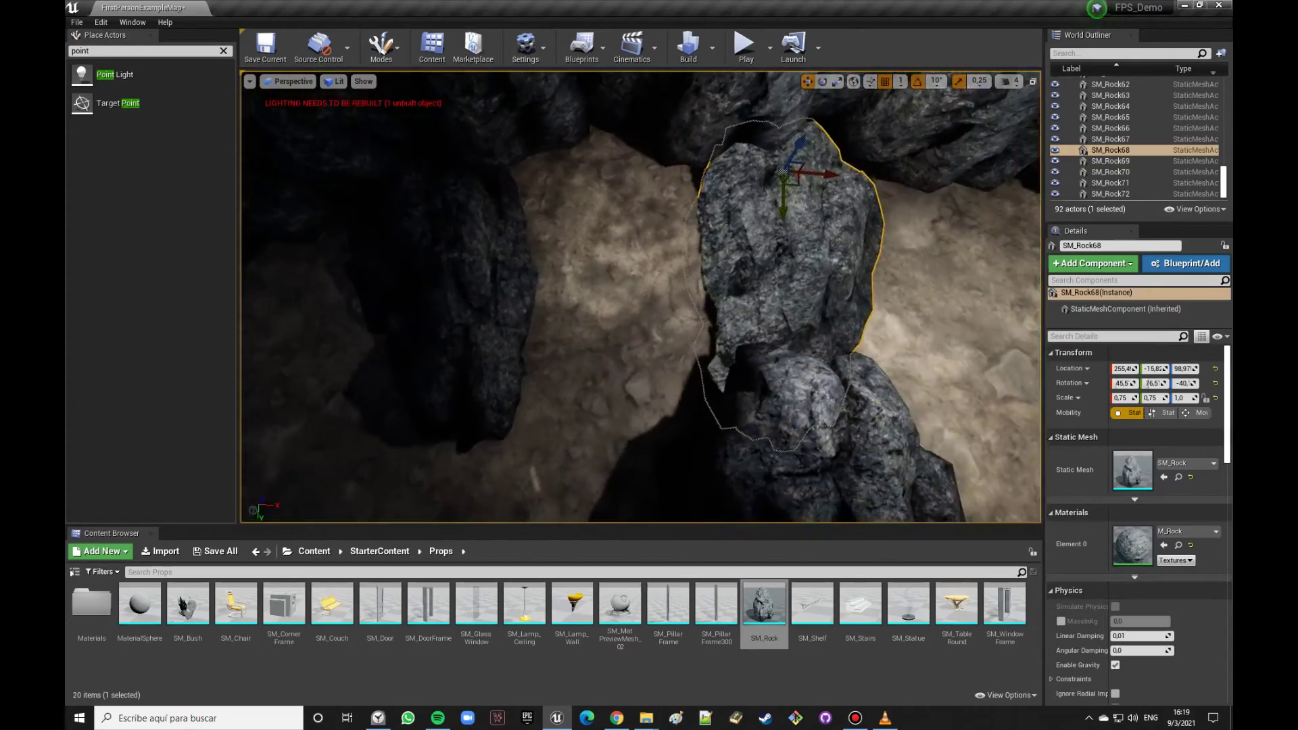
{"action": "right_click_drag", "start_coordinate": [868, 306], "coordinate": [867, 306]}
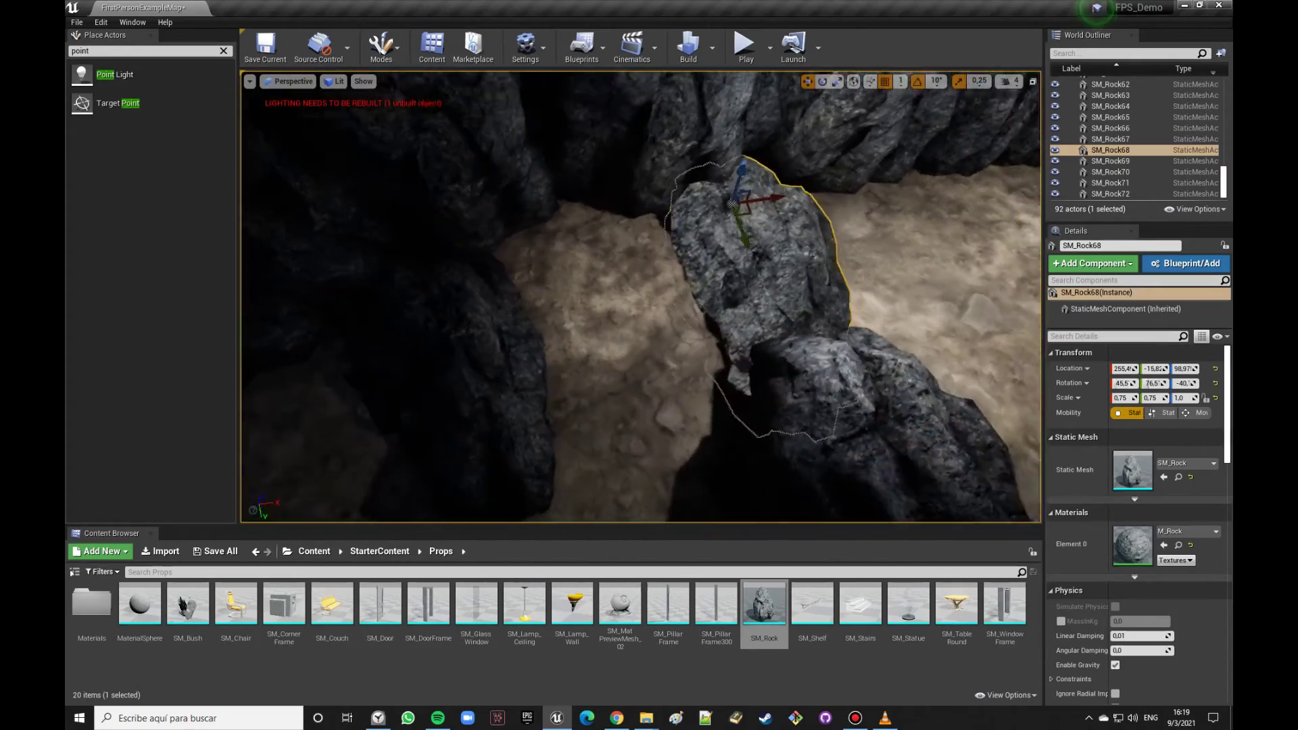
{"action": "right_click_drag", "start_coordinate": [868, 307], "coordinate": [868, 306]}
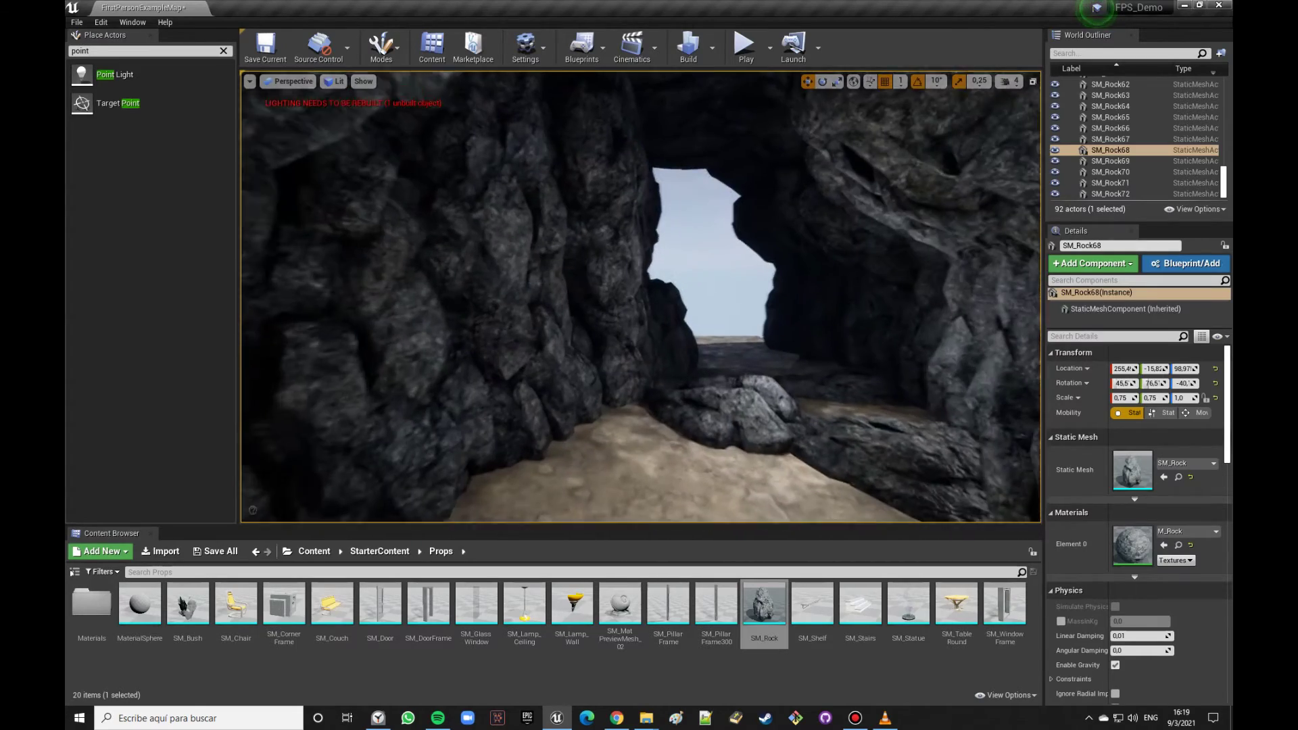
Step: Rebuild the lighting so the cave interior turns dark
{"action": "left_click", "coordinate": [688, 46]}
{"action": "right_click_drag", "start_coordinate": [868, 306], "coordinate": [868, 306]}
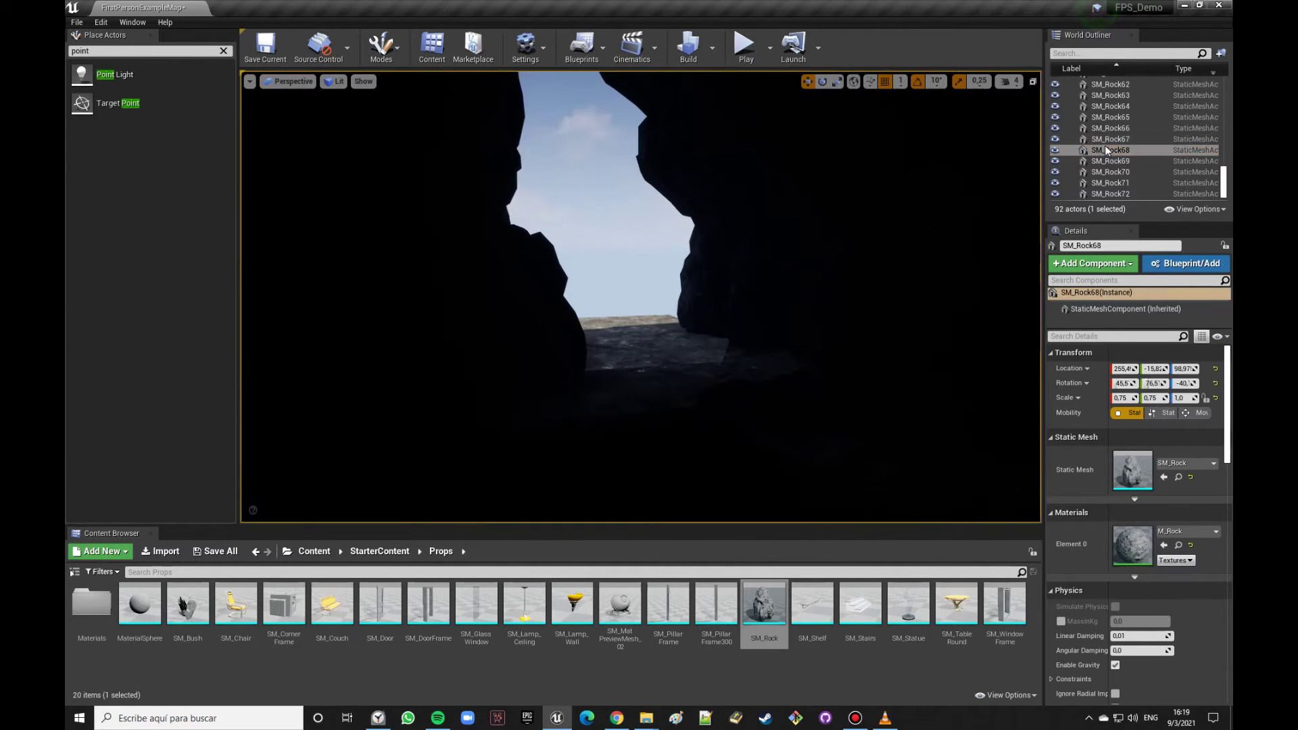
{"action": "scroll", "coordinate": [1112, 148], "scroll_direction": "up", "scroll_amount": 5}
{"action": "scroll", "coordinate": [1106, 156], "scroll_direction": "up", "scroll_amount": 5}
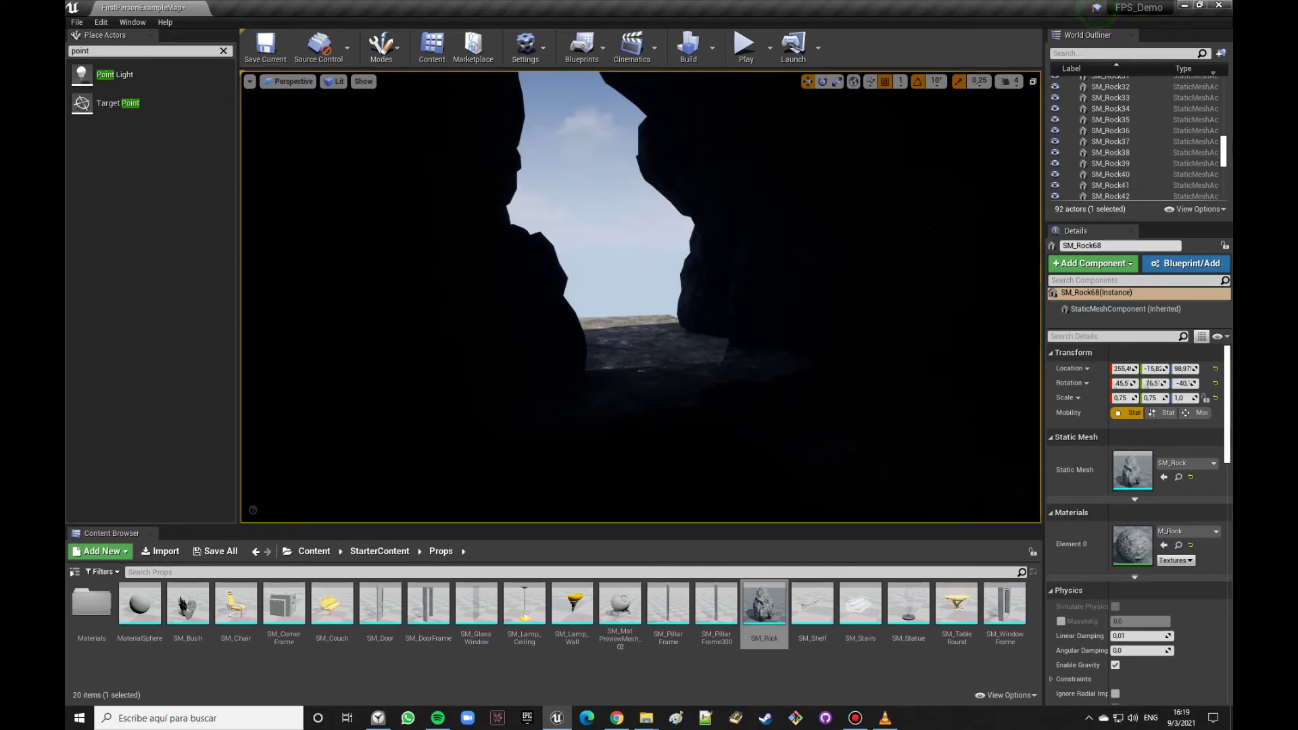
{"action": "left_click_drag", "start_coordinate": [1225, 156], "coordinate": [1225, 95]}
{"action": "double_click", "coordinate": [1119, 100]}
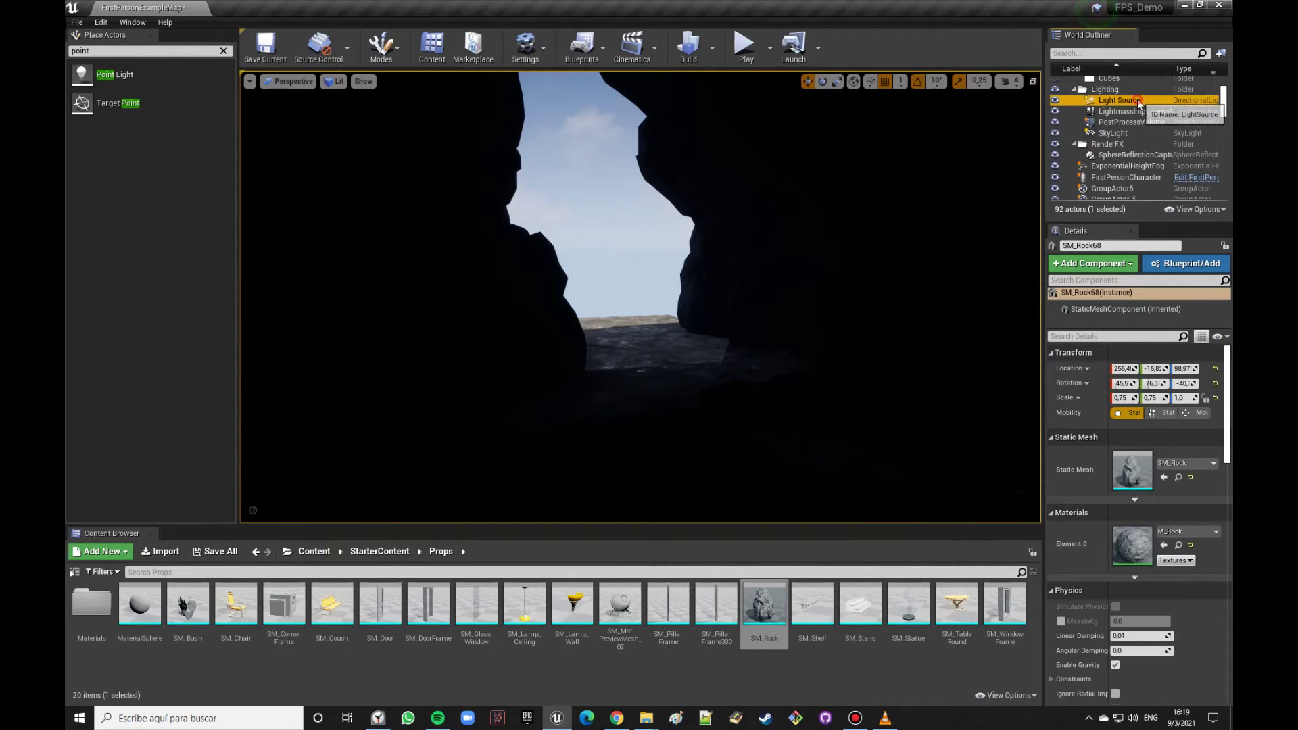
Step: Rotate the sun light with the rotation gizmo so light falls into the cave
{"action": "mouse_move", "coordinate": [837, 233]}
{"action": "right_mouse_down"}
{"action": "mouse_move", "coordinate": [834, 258]}
{"action": "mouse_move", "coordinate": [817, 254]}
{"action": "right_mouse_up"}
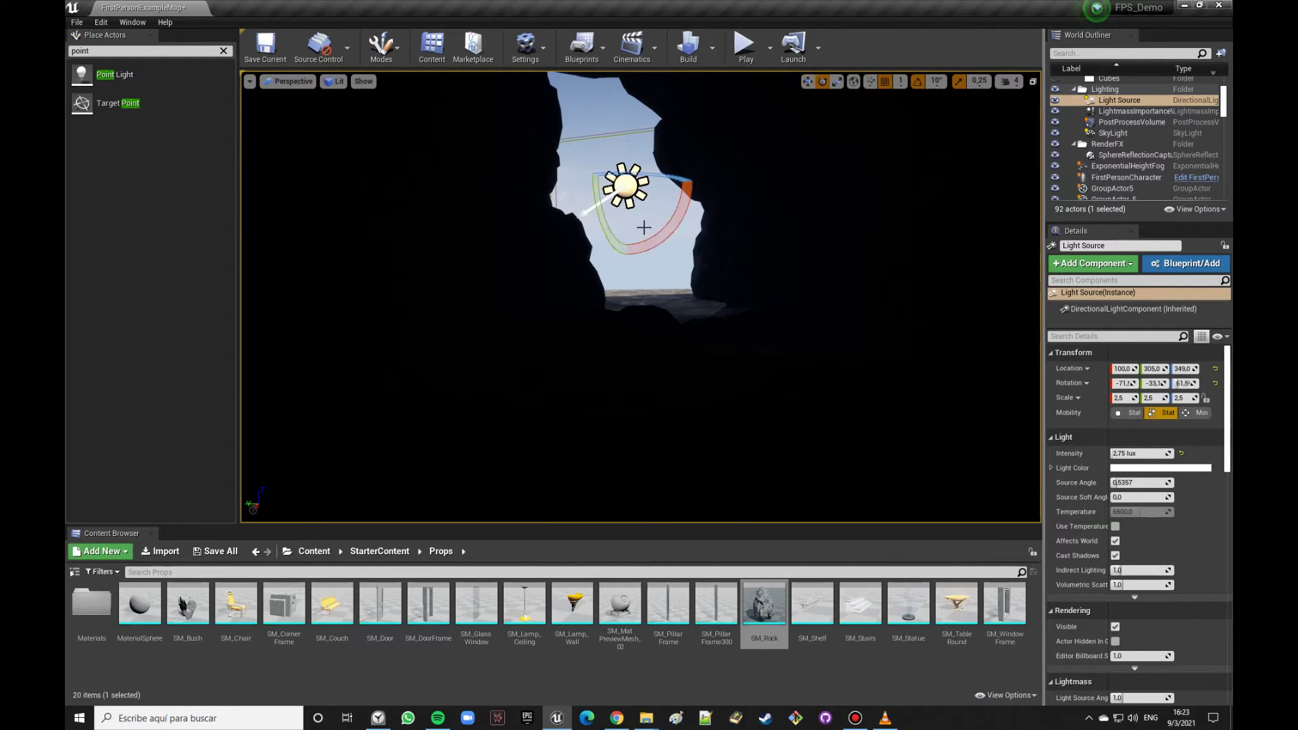
{"action": "right_click_drag", "start_coordinate": [641, 225], "coordinate": [642, 225]}
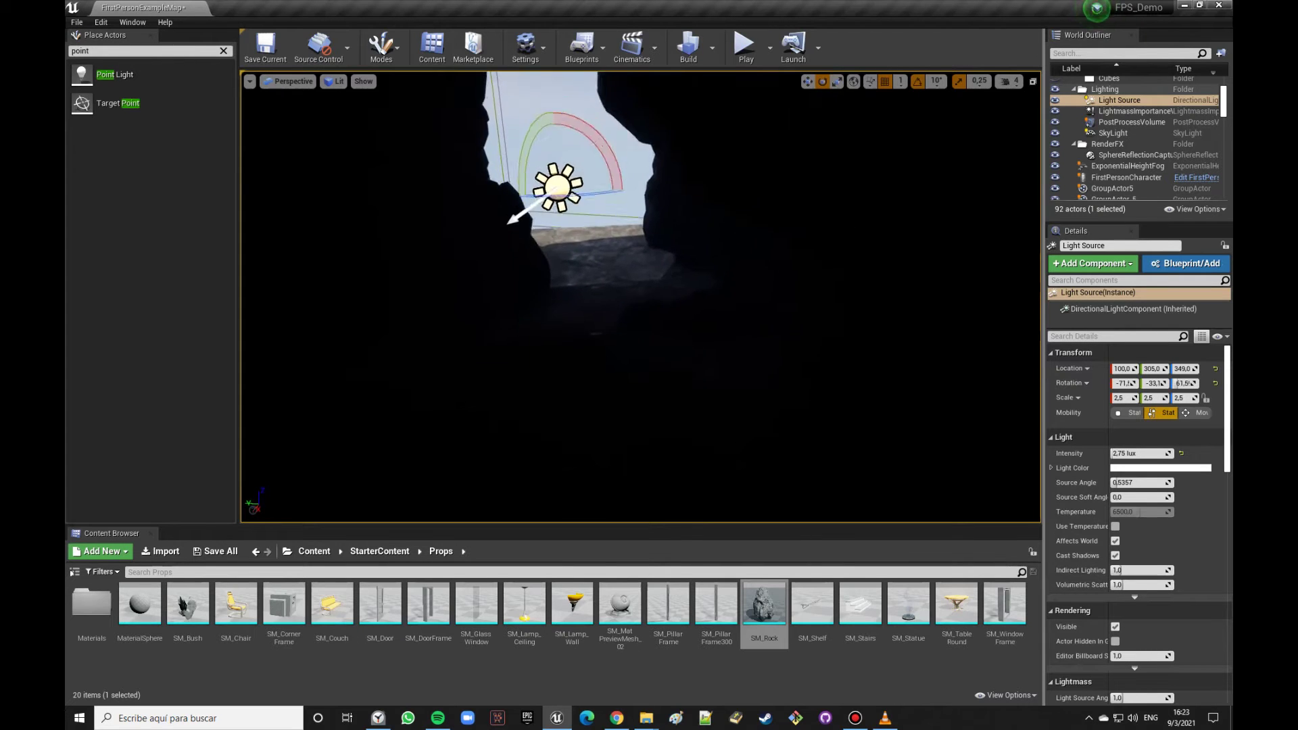
{"action": "right_click_drag", "start_coordinate": [661, 212], "coordinate": [661, 212]}
{"action": "left_click_drag", "start_coordinate": [683, 243], "coordinate": [642, 223]}
{"action": "left_click_drag", "start_coordinate": [582, 193], "coordinate": [588, 196]}
{"action": "right_click_drag", "start_coordinate": [661, 212], "coordinate": [661, 213]}
{"action": "mouse_move", "coordinate": [686, 251]}
{"action": "left_mouse_down"}
{"action": "mouse_move", "coordinate": [663, 271]}
{"action": "mouse_move", "coordinate": [560, 260]}
{"action": "mouse_move", "coordinate": [593, 261]}
{"action": "left_mouse_up"}
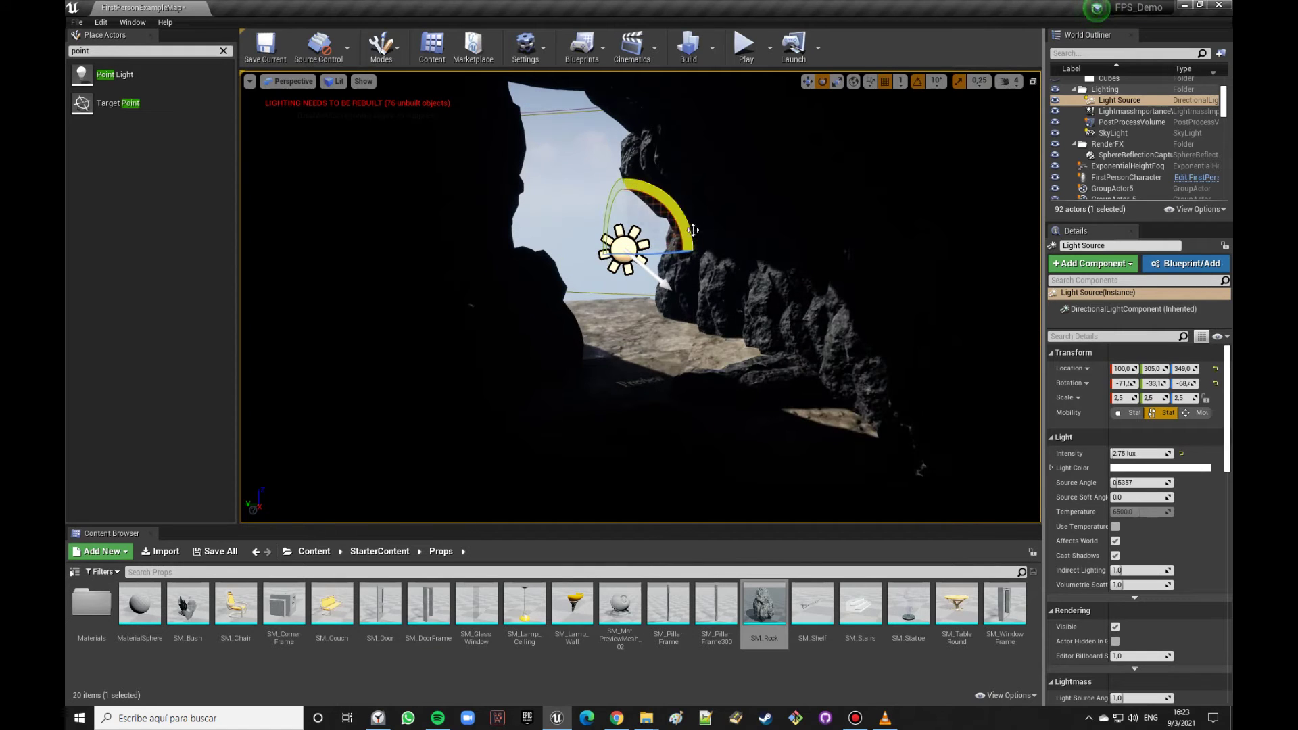
{"action": "left_click_drag", "start_coordinate": [693, 230], "coordinate": [693, 230]}
{"action": "mouse_move", "coordinate": [686, 270]}
{"action": "left_mouse_down"}
{"action": "mouse_move", "coordinate": [646, 371]}
{"action": "mouse_move", "coordinate": [703, 290]}
{"action": "left_mouse_up"}
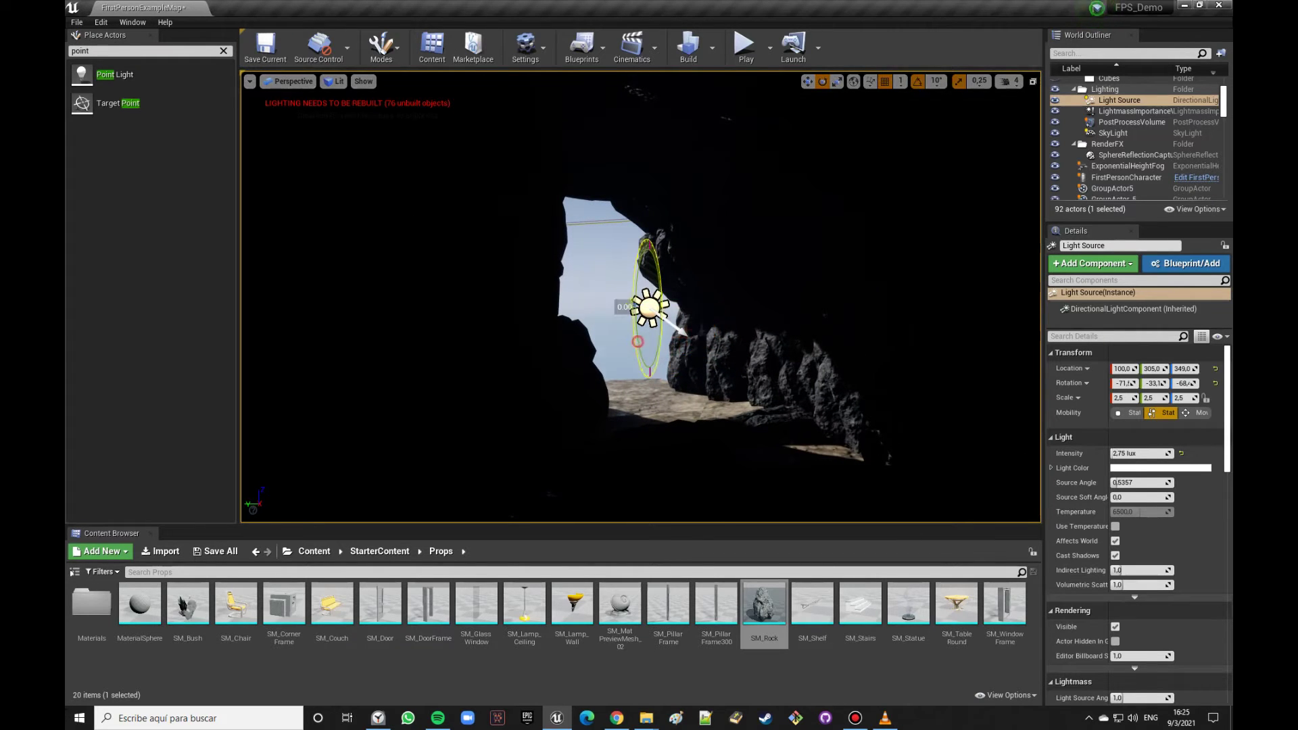
{"action": "mouse_move", "coordinate": [625, 326]}
{"action": "left_mouse_down"}
{"action": "mouse_move", "coordinate": [628, 252]}
{"action": "mouse_move", "coordinate": [625, 287]}
{"action": "left_mouse_up"}
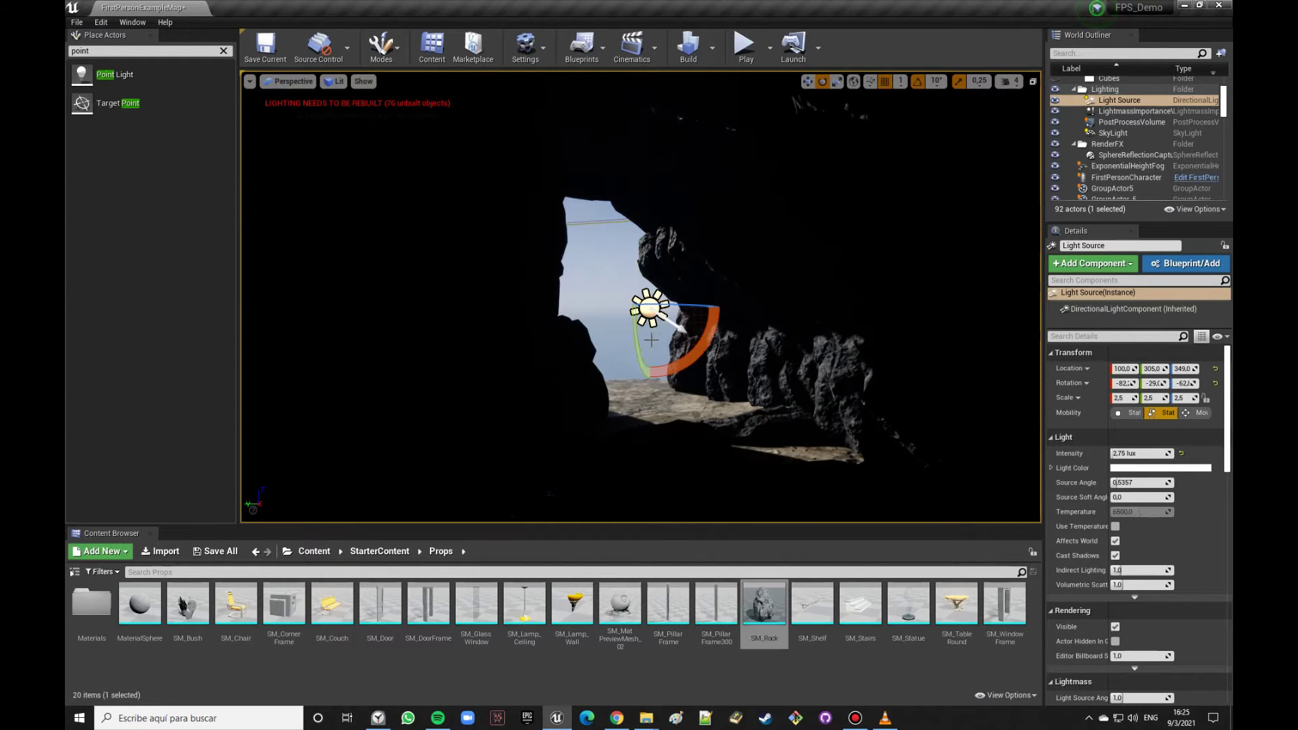
{"action": "left_click_drag", "start_coordinate": [710, 337], "coordinate": [609, 308]}
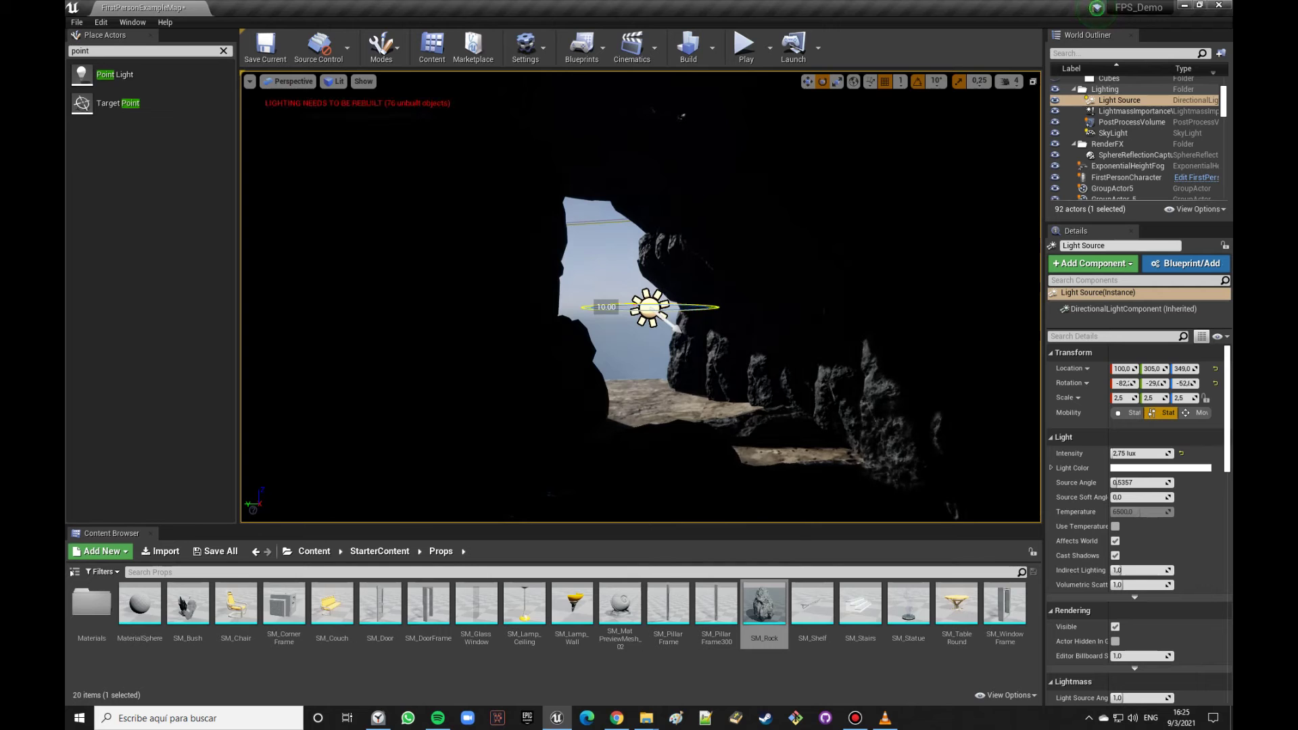
Step: Frame the sun light and finish its rotation at -82, -29, -62, then switch to the translate gizmo
{"action": "right_click_drag", "start_coordinate": [649, 307], "coordinate": [811, 307]}
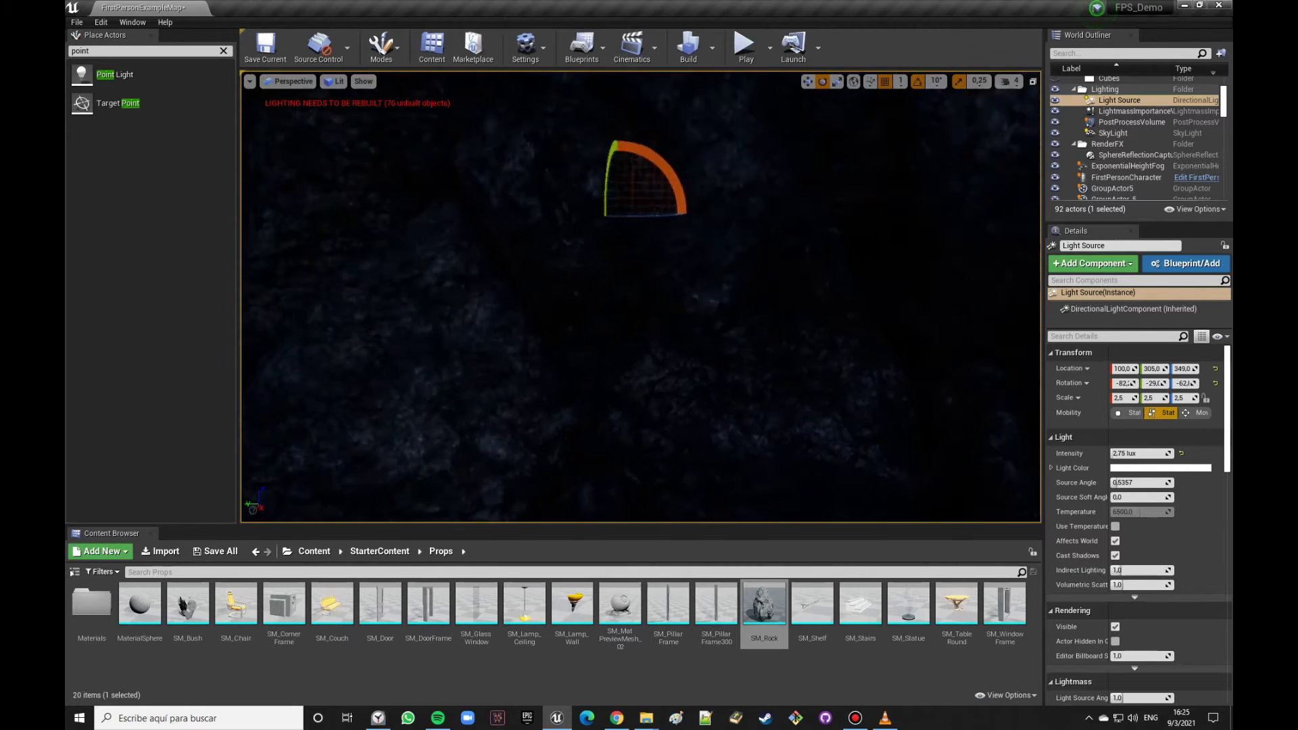
{"action": "right_click_drag", "start_coordinate": [641, 297], "coordinate": [777, 297]}
{"action": "right_click_drag", "start_coordinate": [642, 297], "coordinate": [513, 318]}
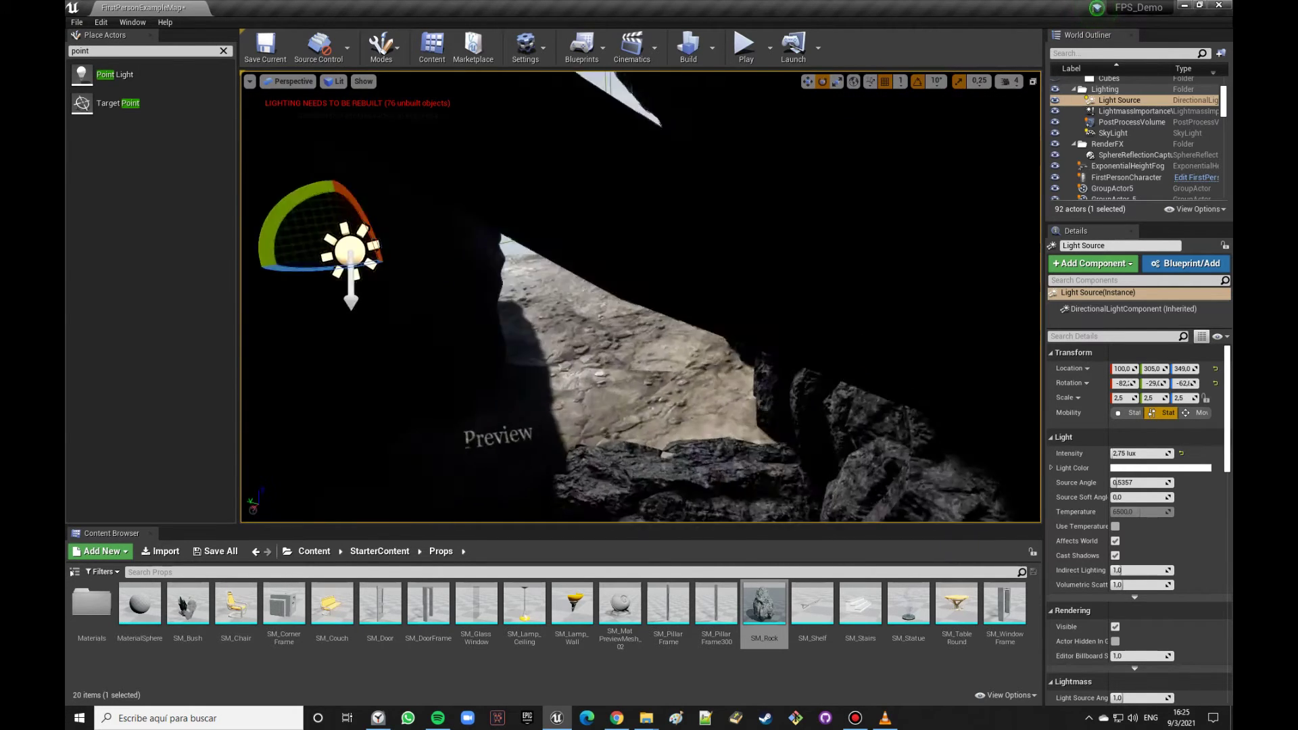
{"action": "right_click_drag", "start_coordinate": [640, 297], "coordinate": [608, 318]}
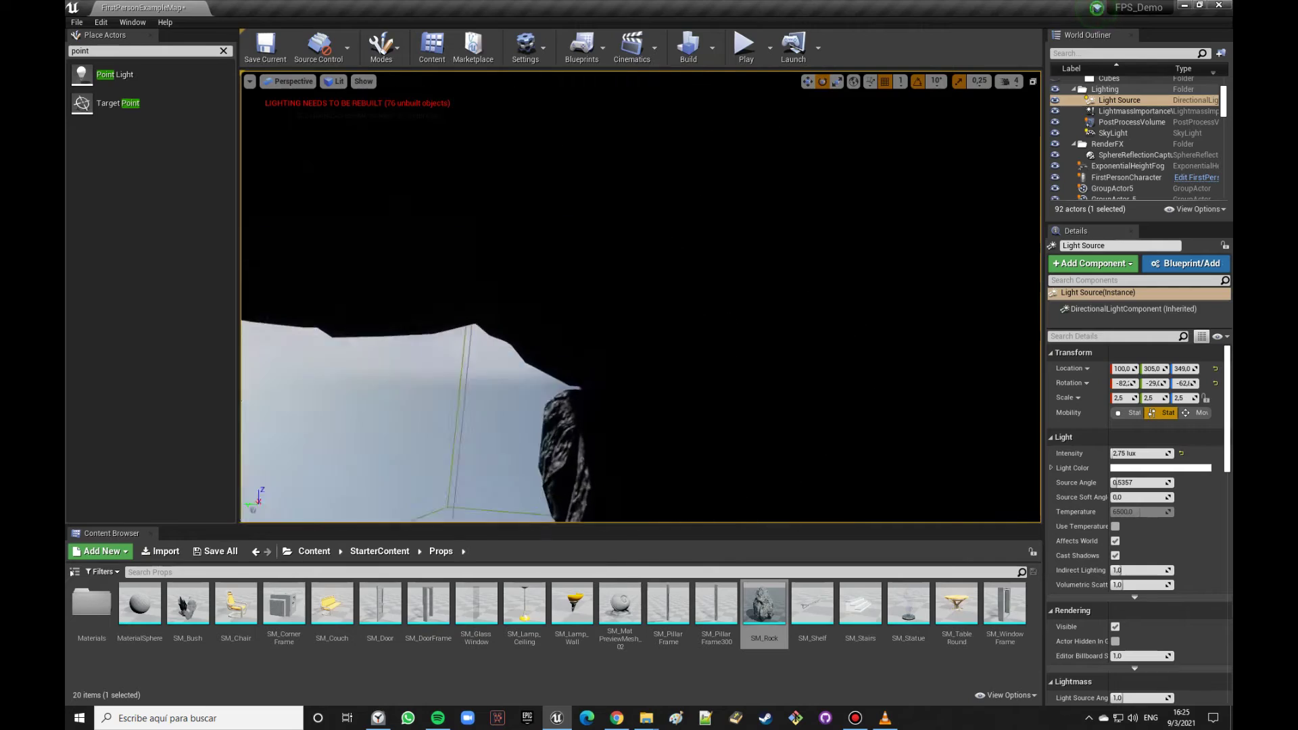
{"action": "key", "text": "f"}
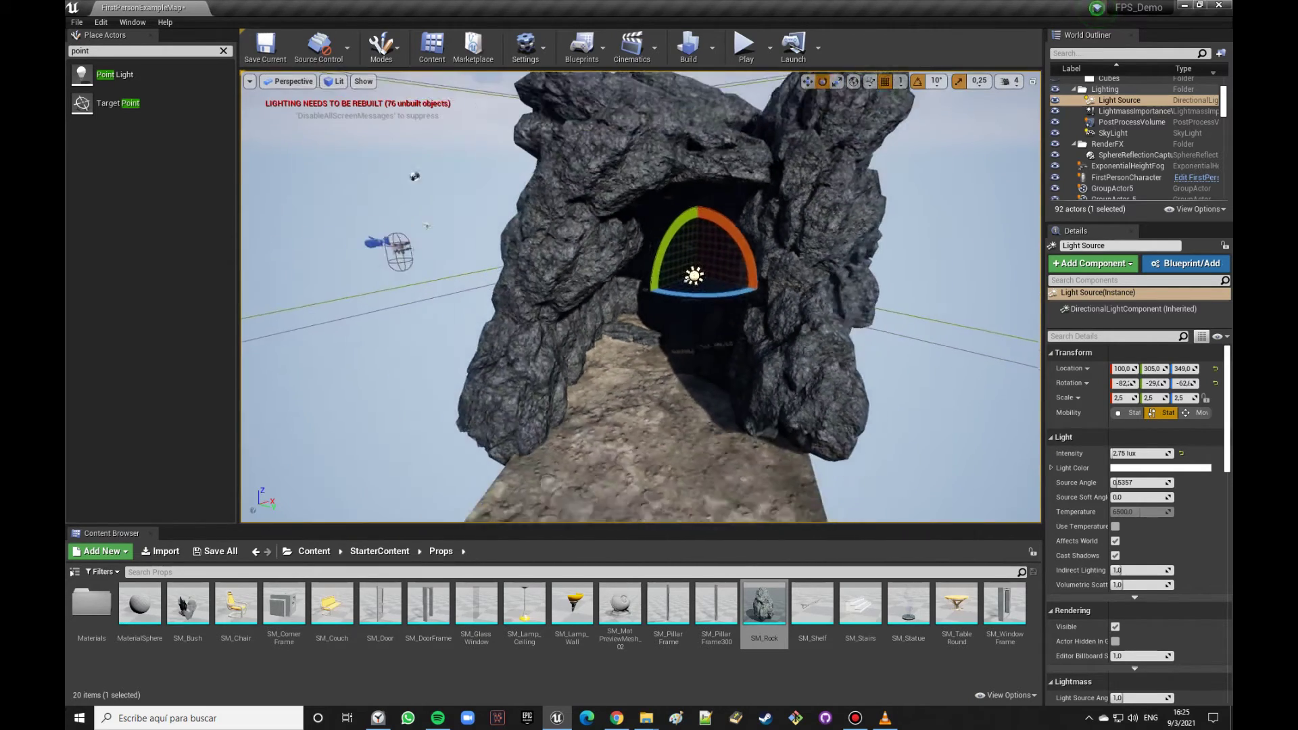
{"action": "left_click_drag", "start_coordinate": [736, 298], "coordinate": [733, 298]}
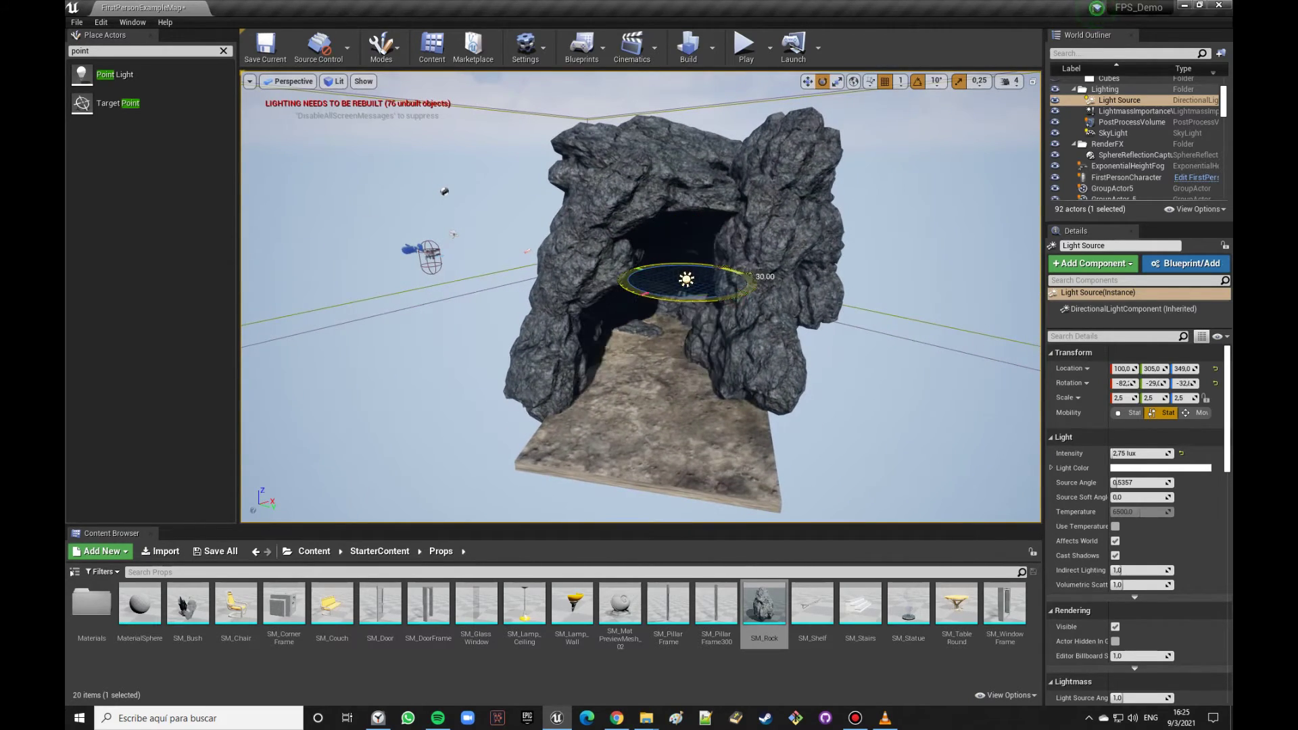
{"action": "key", "text": "w"}
{"action": "scroll", "coordinate": [726, 323], "scroll_direction": "up", "scroll_amount": 5}
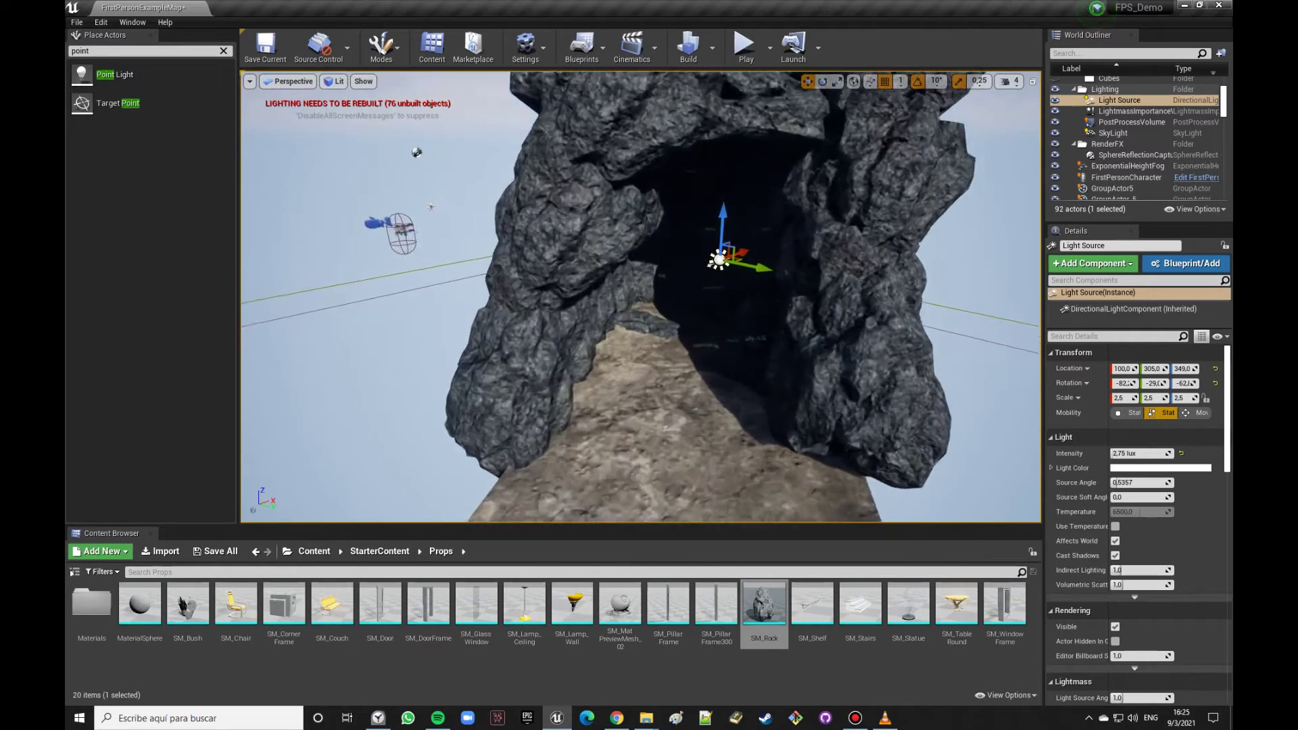
{"action": "scroll", "coordinate": [676, 304], "scroll_direction": "up", "scroll_amount": 4}
{"action": "scroll", "coordinate": [610, 278], "scroll_direction": "down", "scroll_amount": 2}
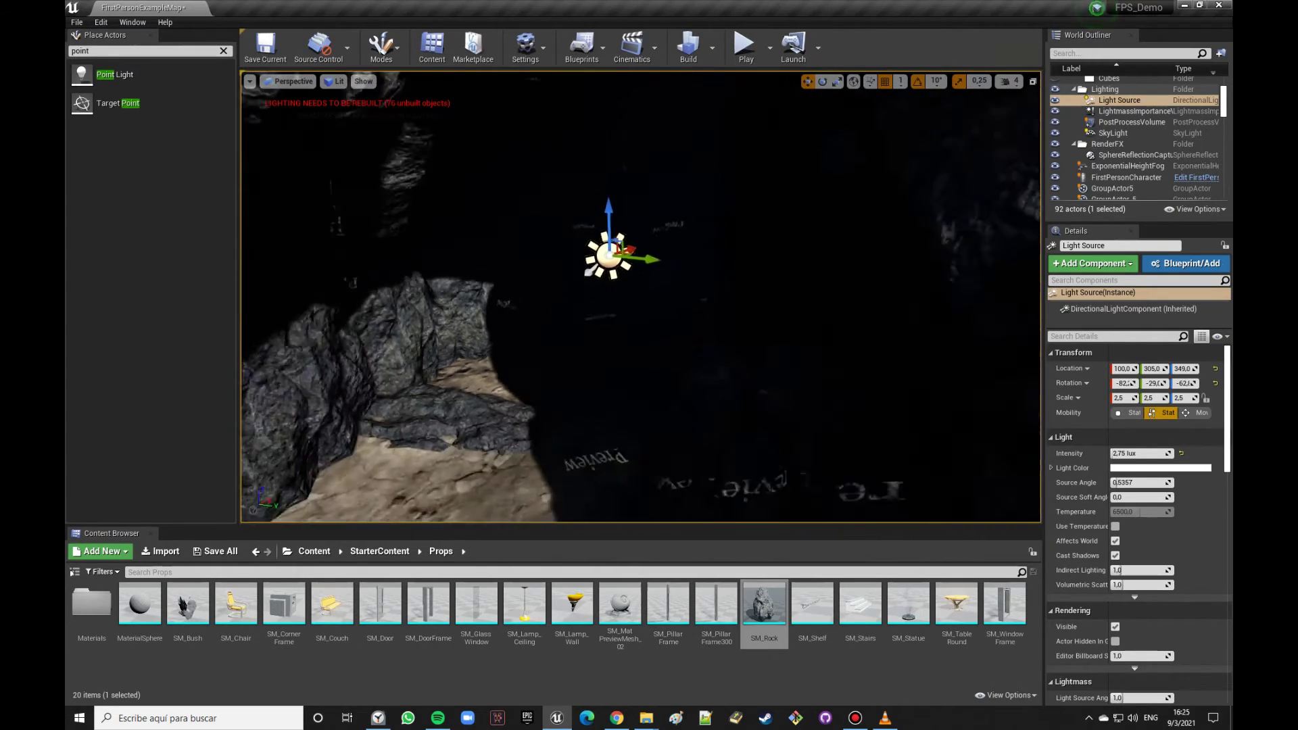
{"action": "scroll", "coordinate": [626, 280], "scroll_direction": "down", "scroll_amount": 4}
{"action": "scroll", "coordinate": [641, 283], "scroll_direction": "down", "scroll_amount": 2}
{"action": "left_click", "coordinate": [340, 82]}
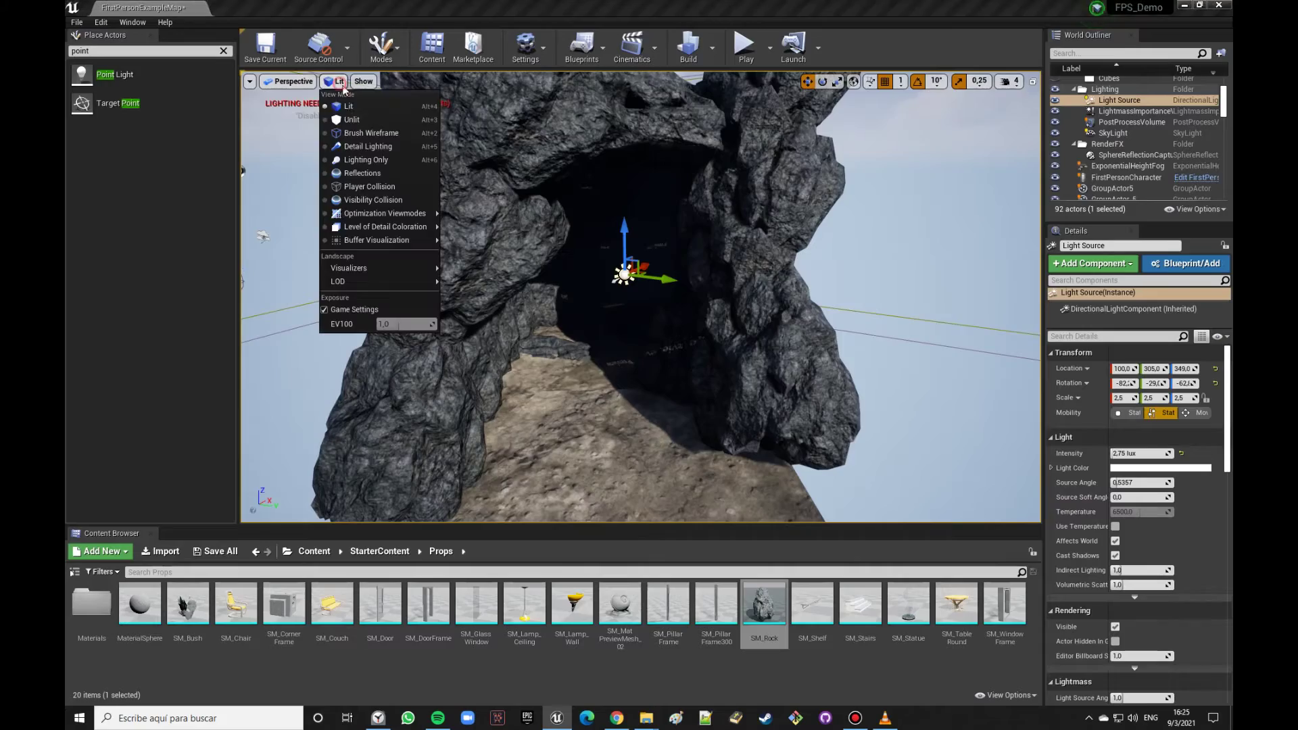
Step: Preview the cave in Unlit view mode, then return the viewport to Lit
{"action": "left_click", "coordinate": [352, 120]}
{"action": "scroll", "coordinate": [676, 284], "scroll_direction": "up", "scroll_amount": 2}
{"action": "scroll", "coordinate": [676, 284], "scroll_direction": "up", "scroll_amount": 2}
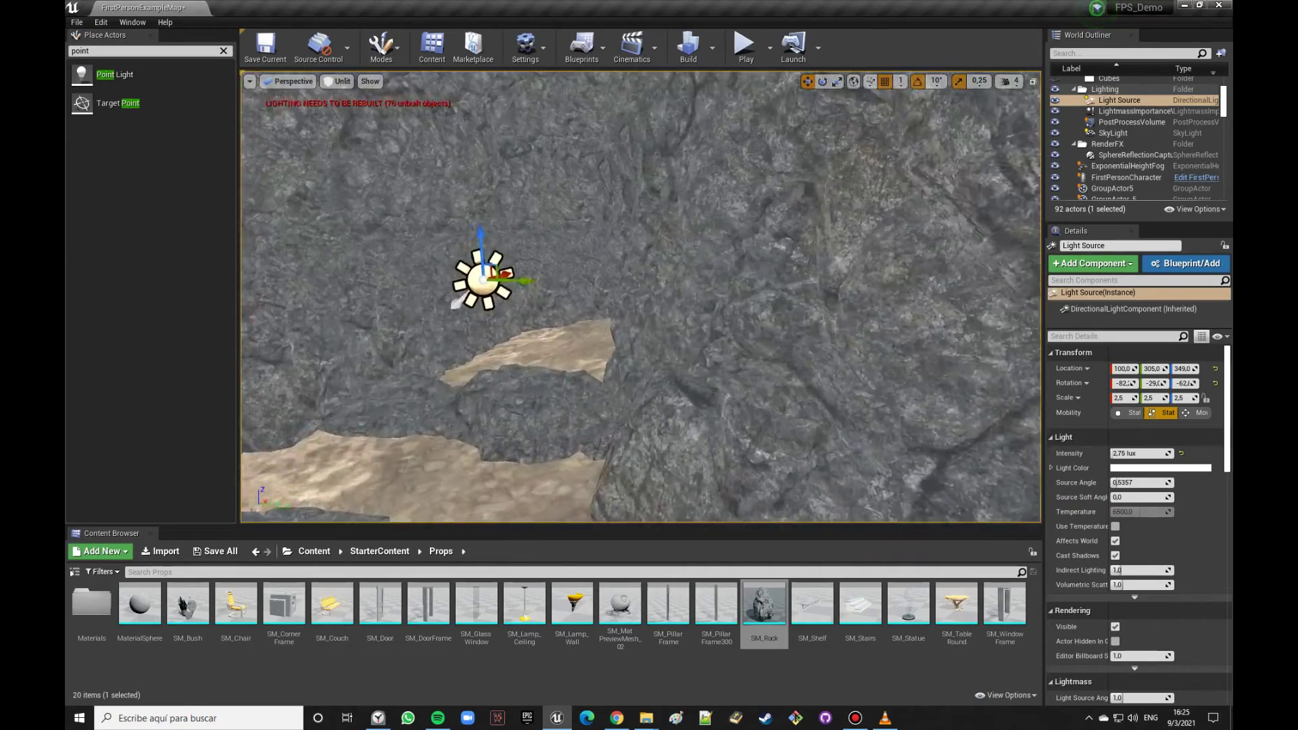
{"action": "scroll", "coordinate": [676, 284], "scroll_direction": "up", "scroll_amount": 2}
{"action": "left_click_drag", "start_coordinate": [376, 113], "coordinate": [512, 126], "text": "alt"}
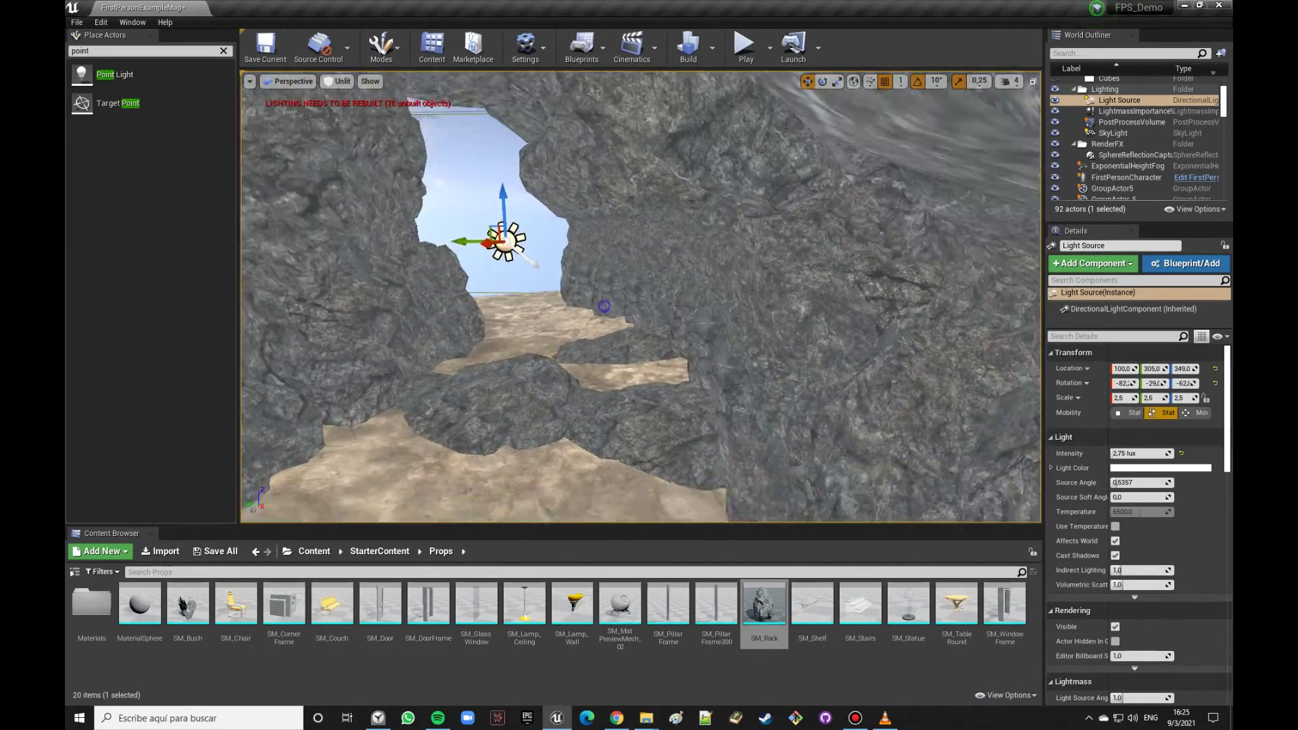
{"action": "left_click", "coordinate": [340, 81]}
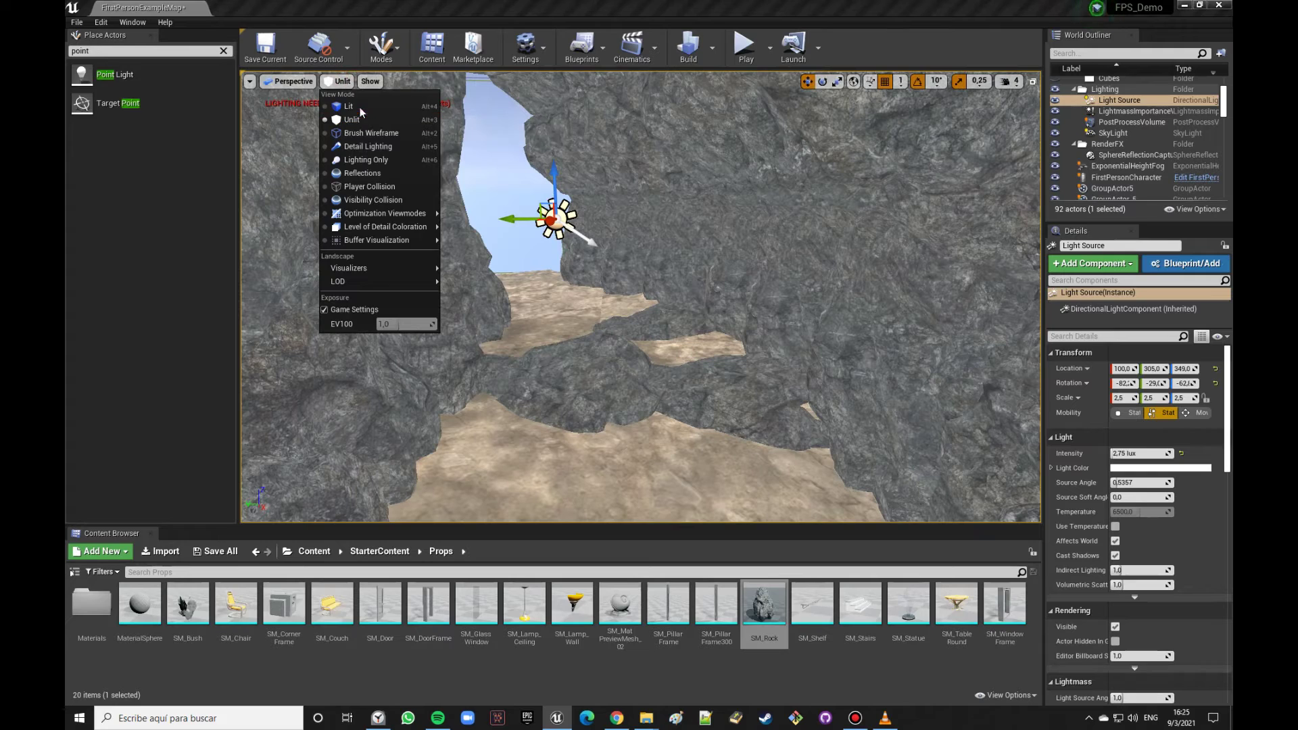
{"action": "left_click", "coordinate": [359, 107]}
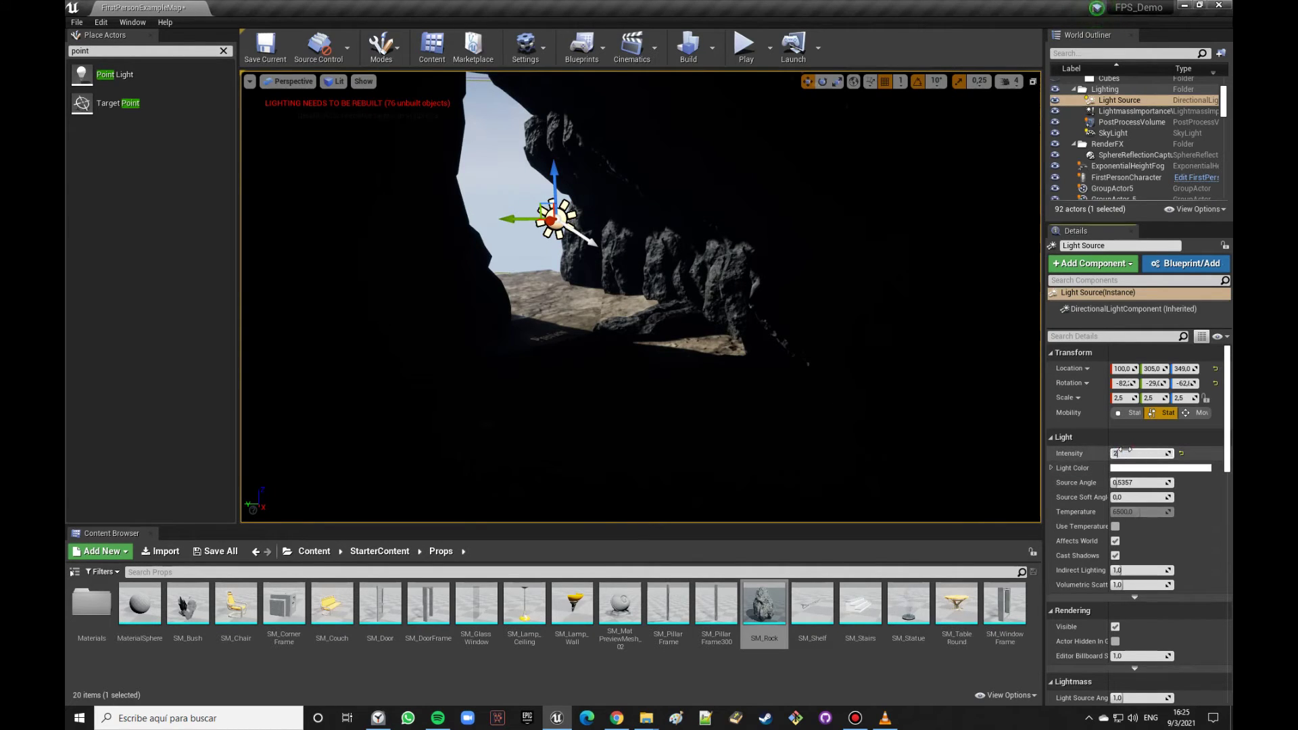
Step: Set the Light Source intensity to 20 lux
{"action": "type", "text": "0"}
{"action": "key", "text": "Return"}
{"action": "mouse_move", "coordinate": [700, 384]}
{"action": "left_mouse_down"}
{"action": "mouse_move", "coordinate": [700, 365]}
{"action": "mouse_move", "coordinate": [703, 379]}
{"action": "left_mouse_up"}
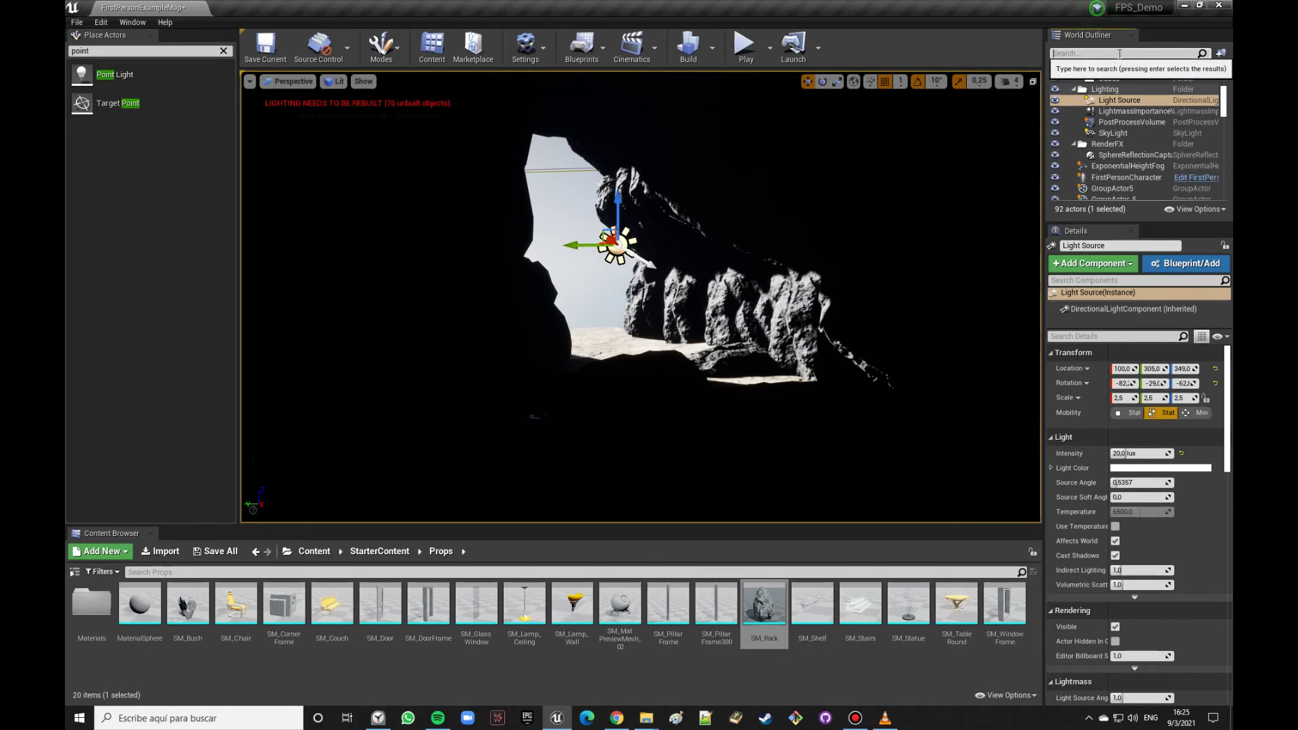
Step: Find ExponentialHeightFog with 'expon' and move it along Y toward the cave
{"action": "type", "text": "expon"}
{"action": "double_click", "coordinate": [1137, 92]}
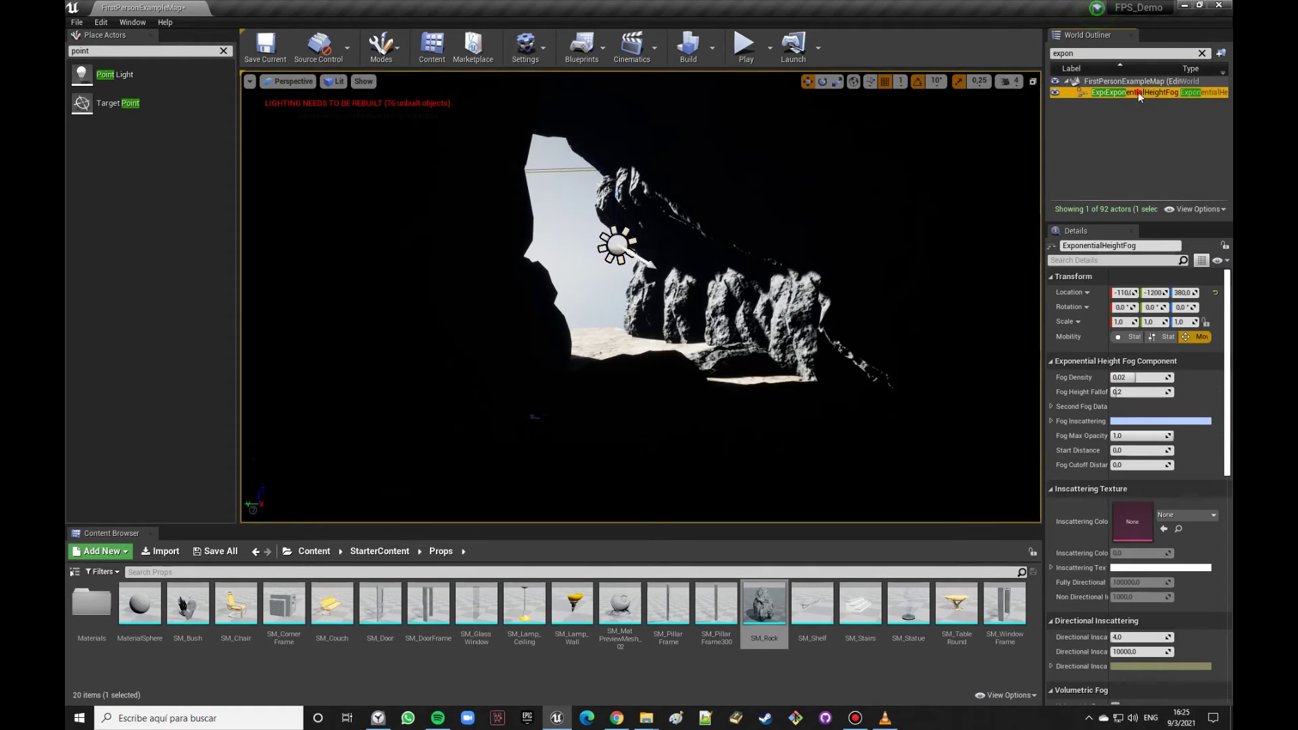
{"action": "mouse_move", "coordinate": [610, 296]}
{"action": "left_mouse_down"}
{"action": "mouse_move", "coordinate": [573, 196]}
{"action": "mouse_move", "coordinate": [534, 232]}
{"action": "left_mouse_up"}
{"action": "mouse_move", "coordinate": [284, 209]}
{"action": "left_mouse_down"}
{"action": "mouse_move", "coordinate": [572, 188]}
{"action": "mouse_move", "coordinate": [515, 188]}
{"action": "left_mouse_up"}
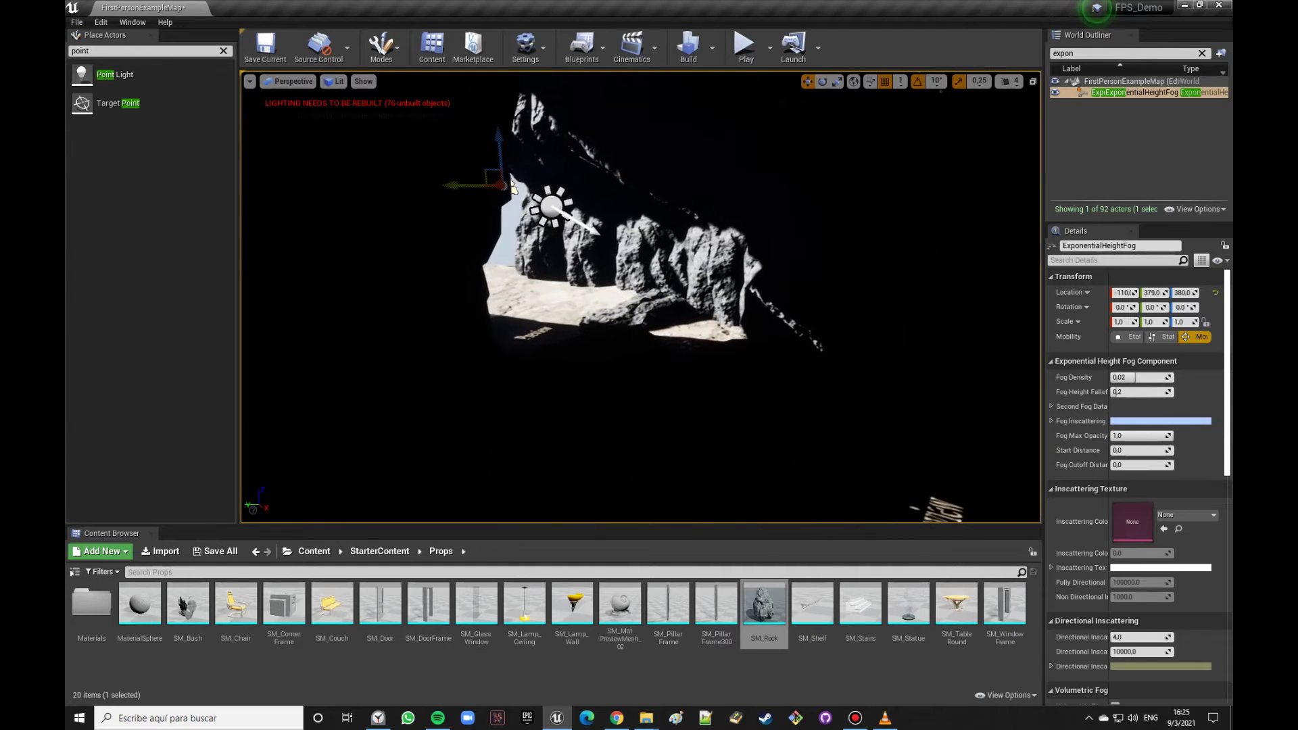
Step: Set the Fog Inscattering colour to a bright, saturated blue
{"action": "right_click", "coordinate": [1145, 409]}
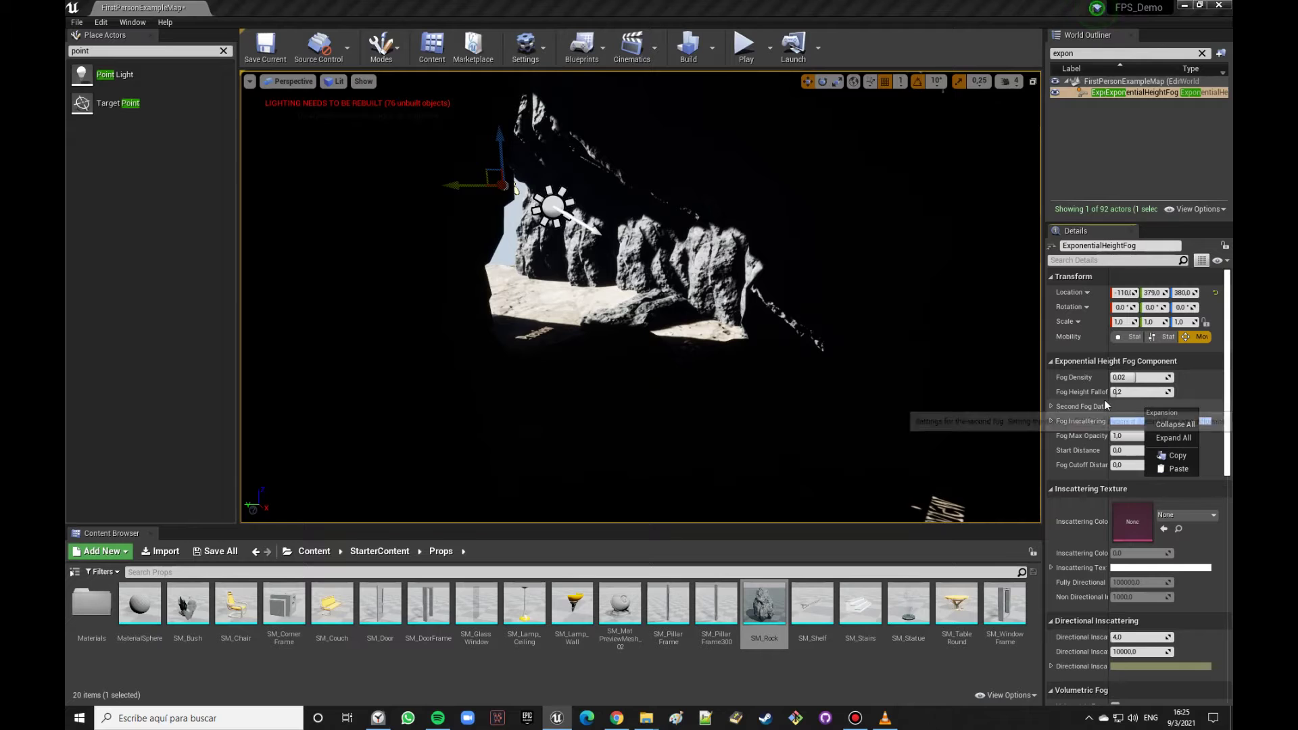
{"action": "left_click", "coordinate": [1129, 422]}
{"action": "mouse_move", "coordinate": [922, 465]}
{"action": "left_mouse_down"}
{"action": "mouse_move", "coordinate": [947, 444]}
{"action": "mouse_move", "coordinate": [911, 465]}
{"action": "left_mouse_up"}
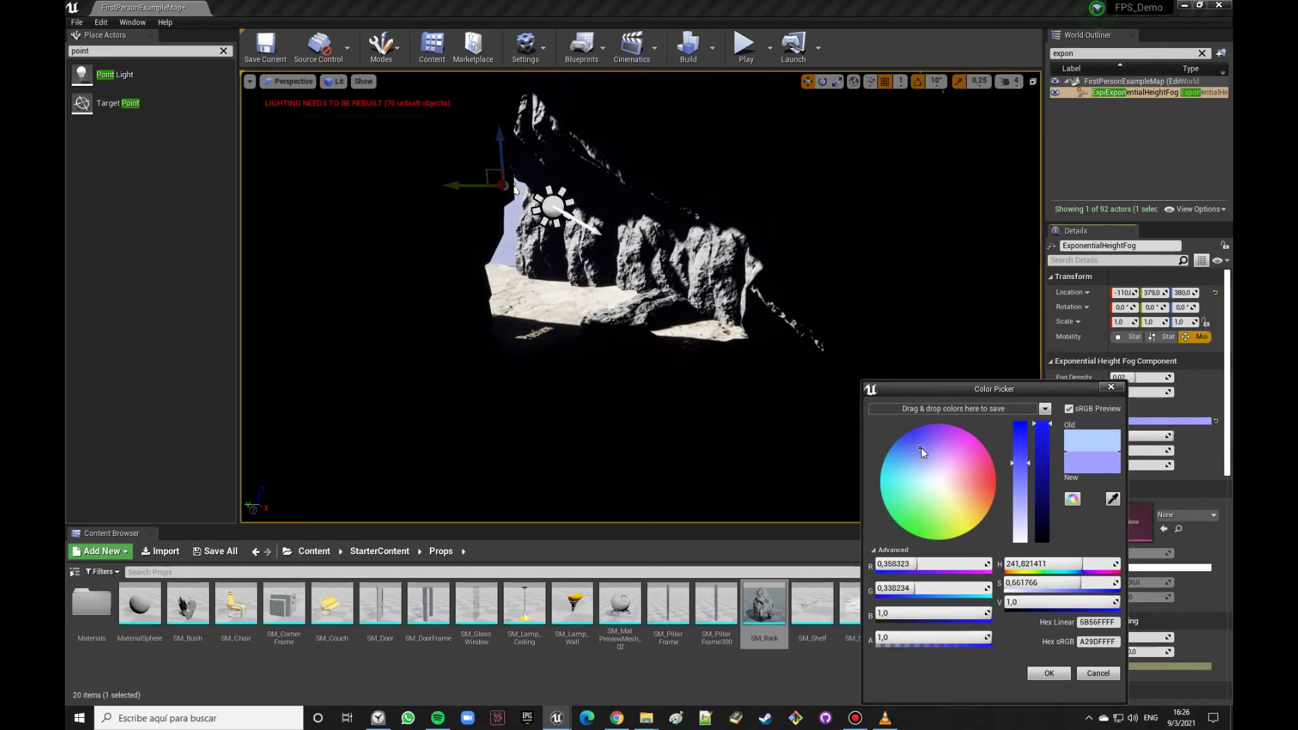
{"action": "left_click", "coordinate": [1047, 424]}
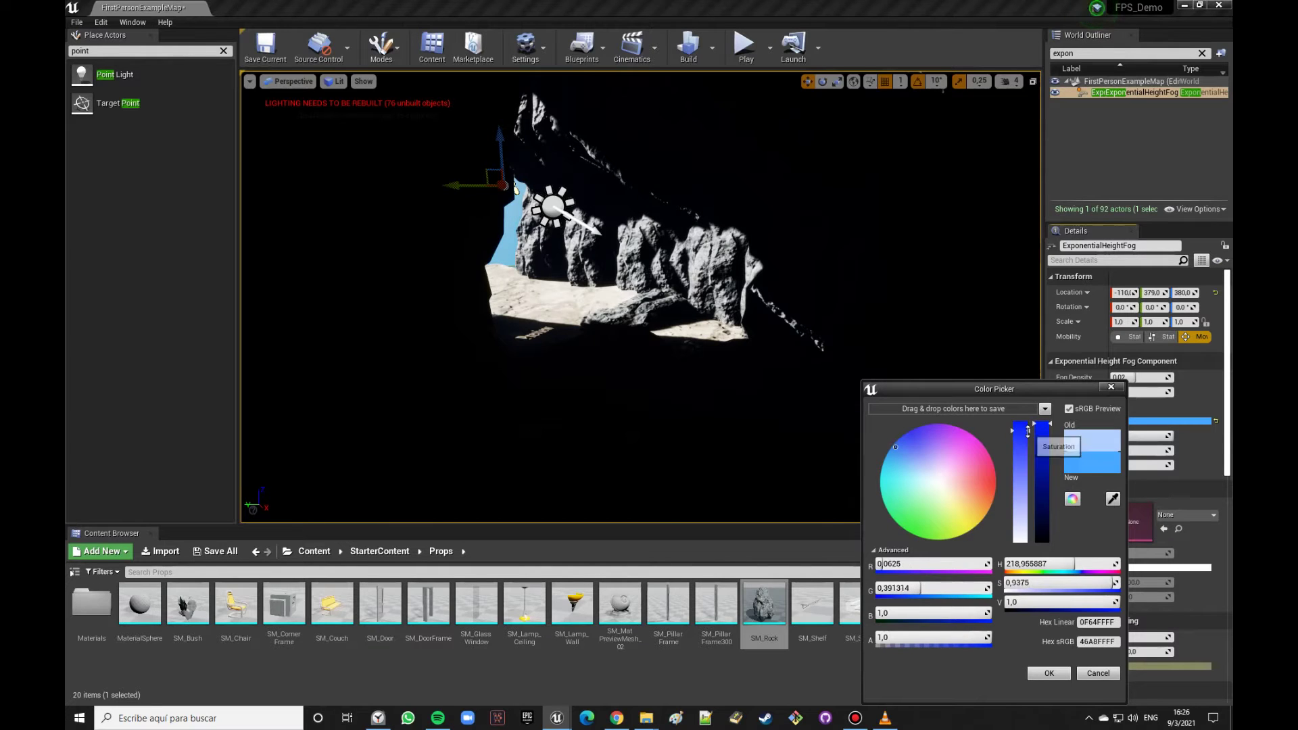
{"action": "left_click", "coordinate": [1050, 673]}
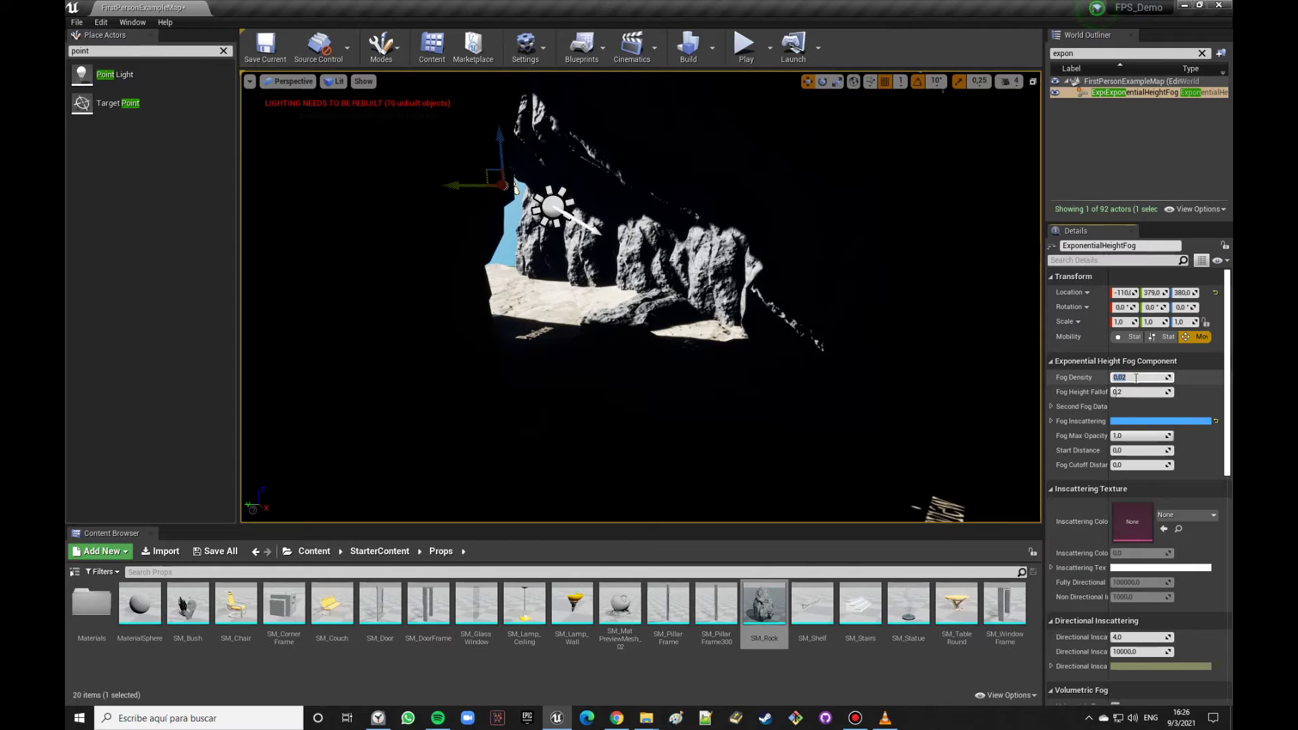
{"action": "left_click", "coordinate": [1141, 376]}
{"action": "type", "text": "0,7"}
Step: Set the fog density to 0.7 and clear the World Outliner search filter
{"action": "key", "text": "Return"}
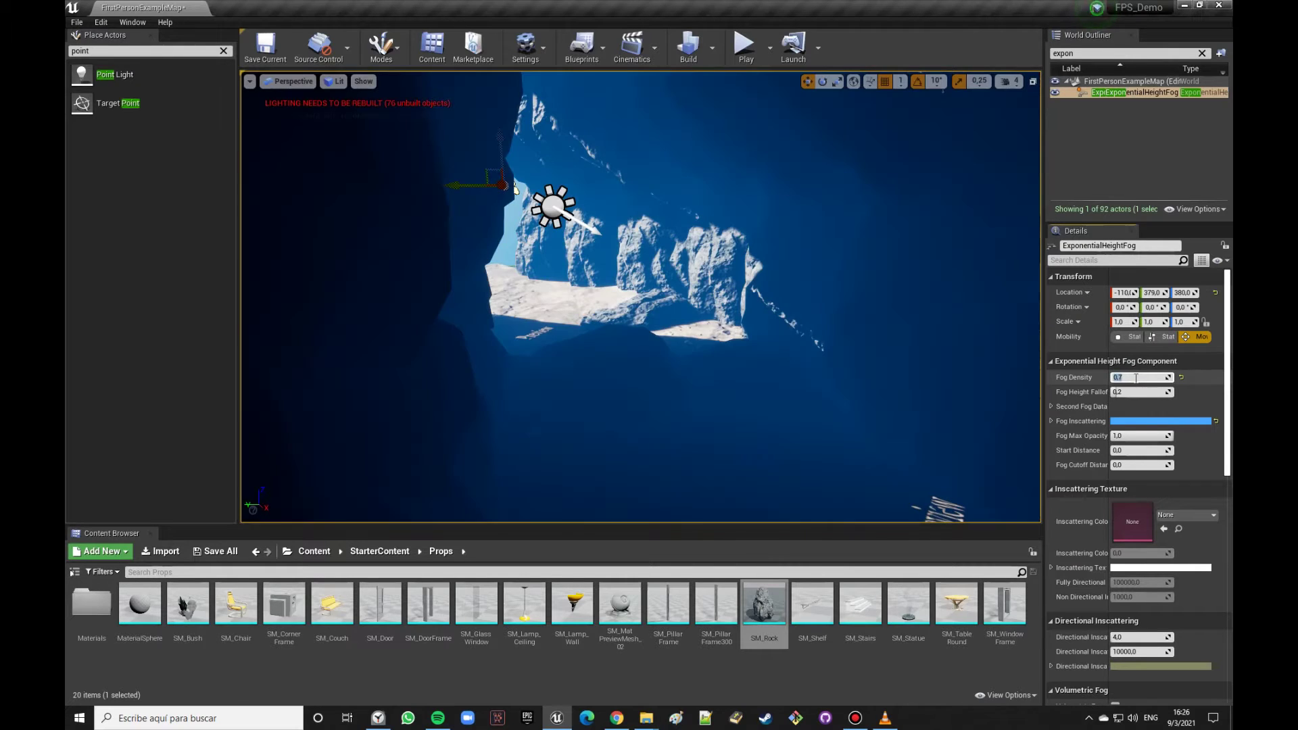
{"action": "scroll", "coordinate": [1135, 406], "scroll_direction": "down", "scroll_amount": 5}
{"action": "mouse_move", "coordinate": [825, 301]}
{"action": "right_mouse_down"}
{"action": "mouse_move", "coordinate": [763, 256]}
{"action": "mouse_move", "coordinate": [709, 284]}
{"action": "mouse_move", "coordinate": [676, 271]}
{"action": "right_mouse_up"}
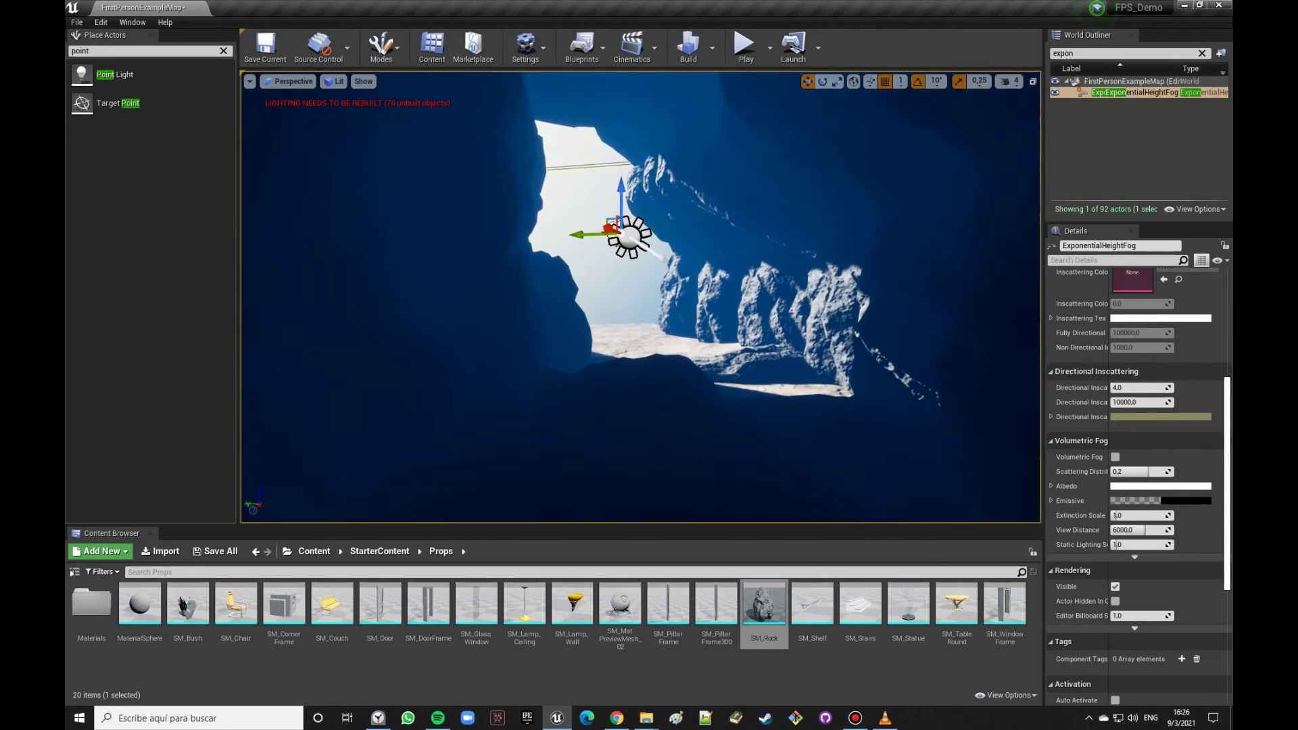
{"action": "scroll", "coordinate": [1126, 349], "scroll_direction": "up", "scroll_amount": 2}
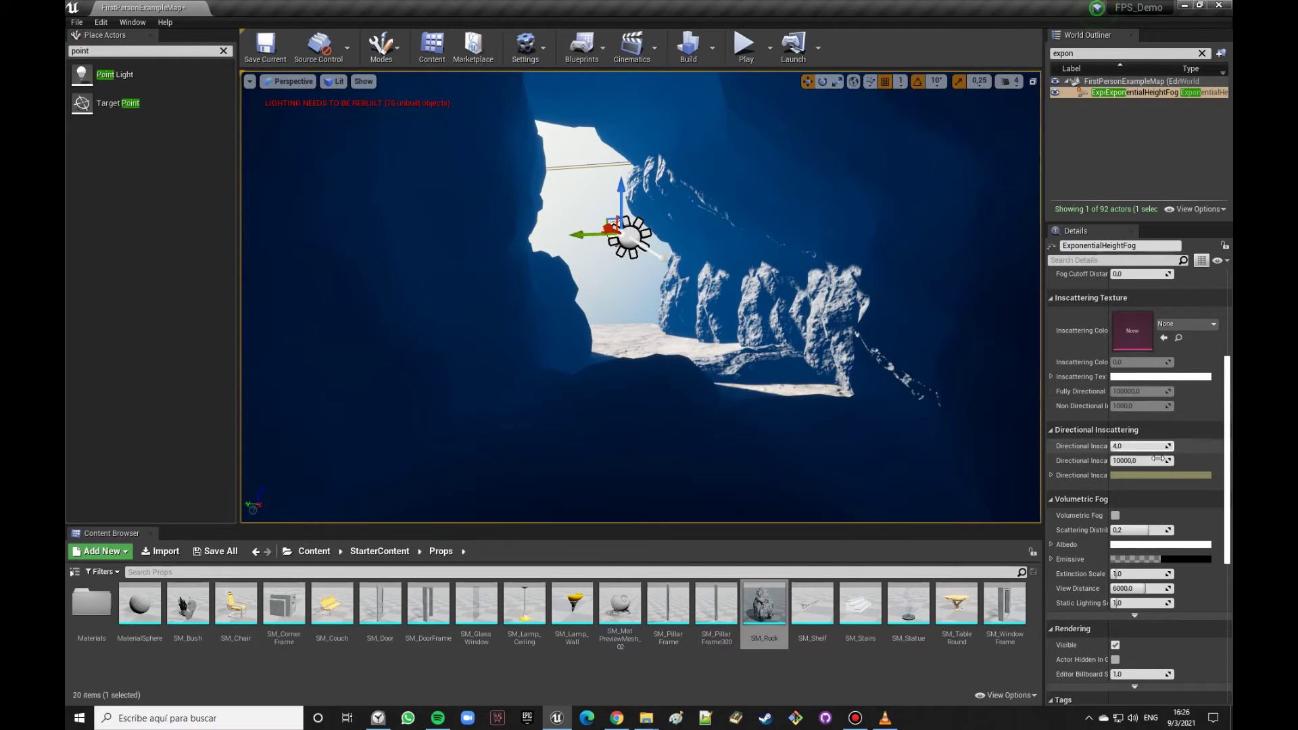
{"action": "scroll", "coordinate": [1141, 473], "scroll_direction": "down", "scroll_amount": 2}
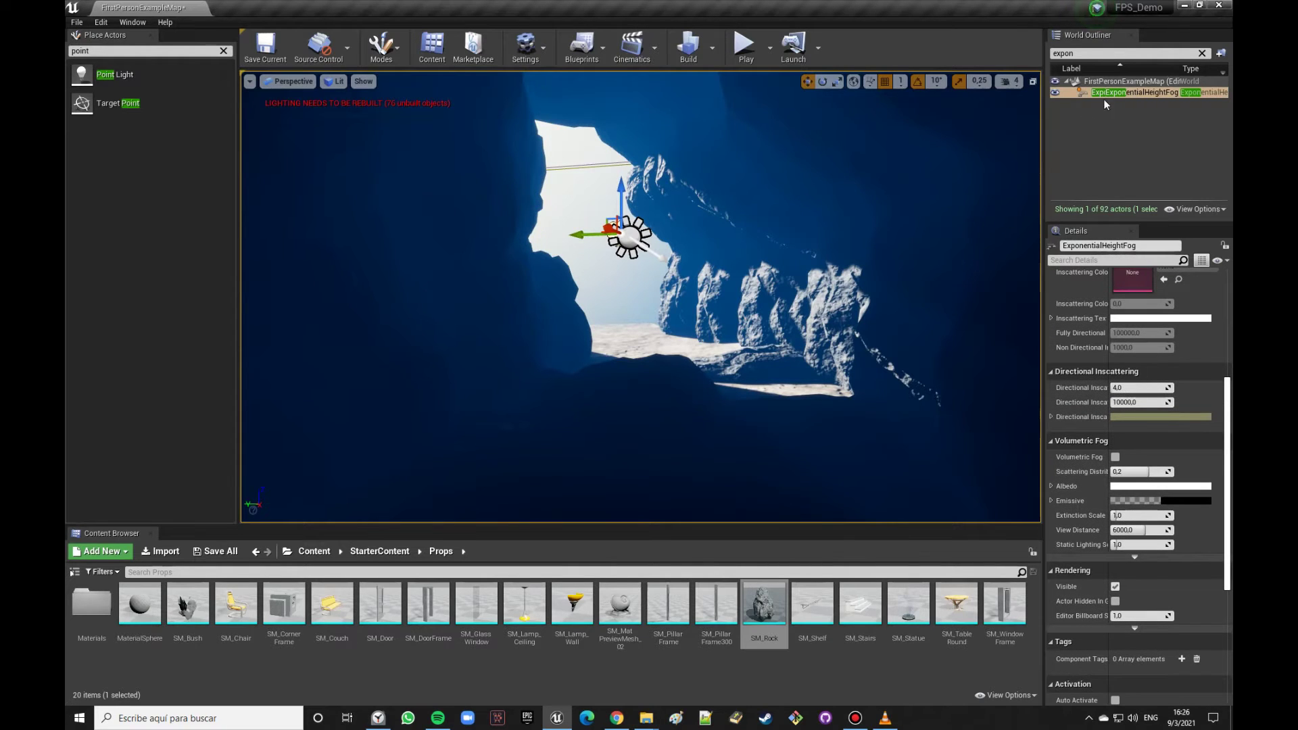
{"action": "left_click", "coordinate": [1202, 53]}
Step: Try a fog density of 0.4, then settle on 0.6
{"action": "scroll", "coordinate": [1141, 400], "scroll_direction": "up", "scroll_amount": 3}
{"action": "scroll", "coordinate": [1141, 399], "scroll_direction": "up", "scroll_amount": 2}
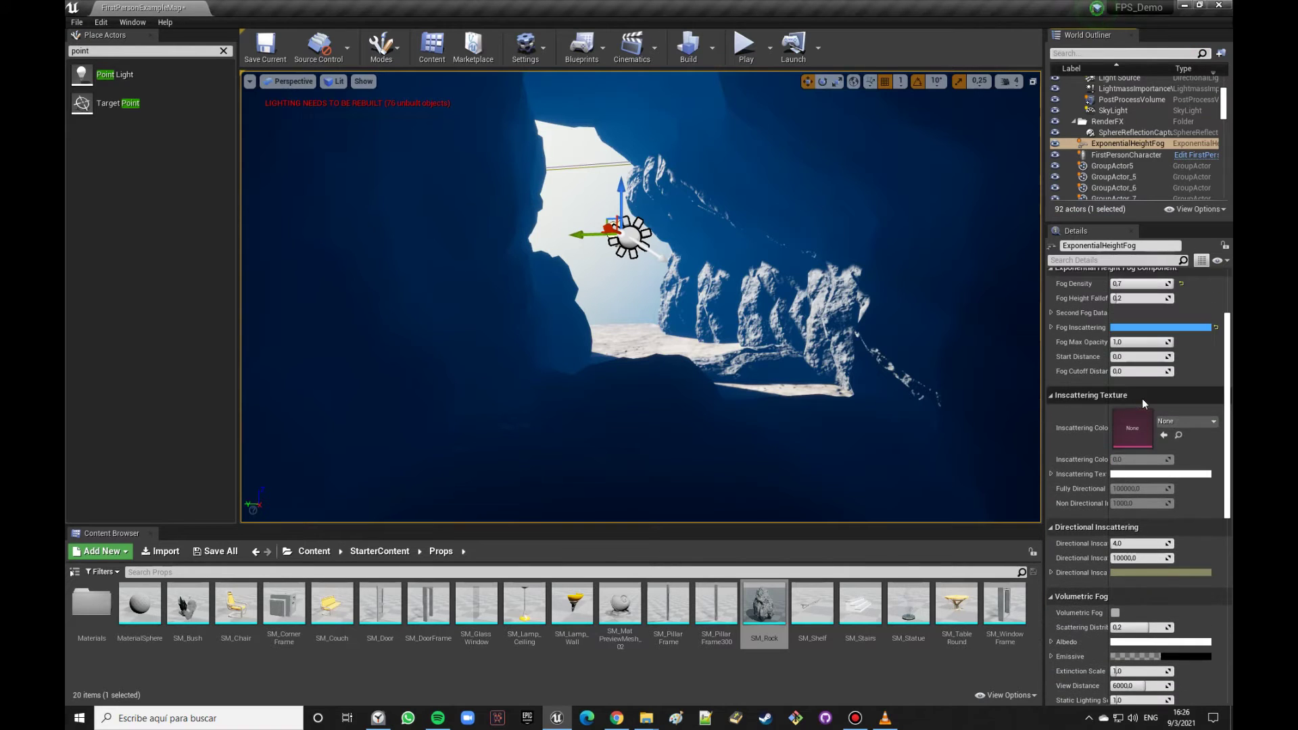
{"action": "scroll", "coordinate": [1138, 371], "scroll_direction": "up", "scroll_amount": 2}
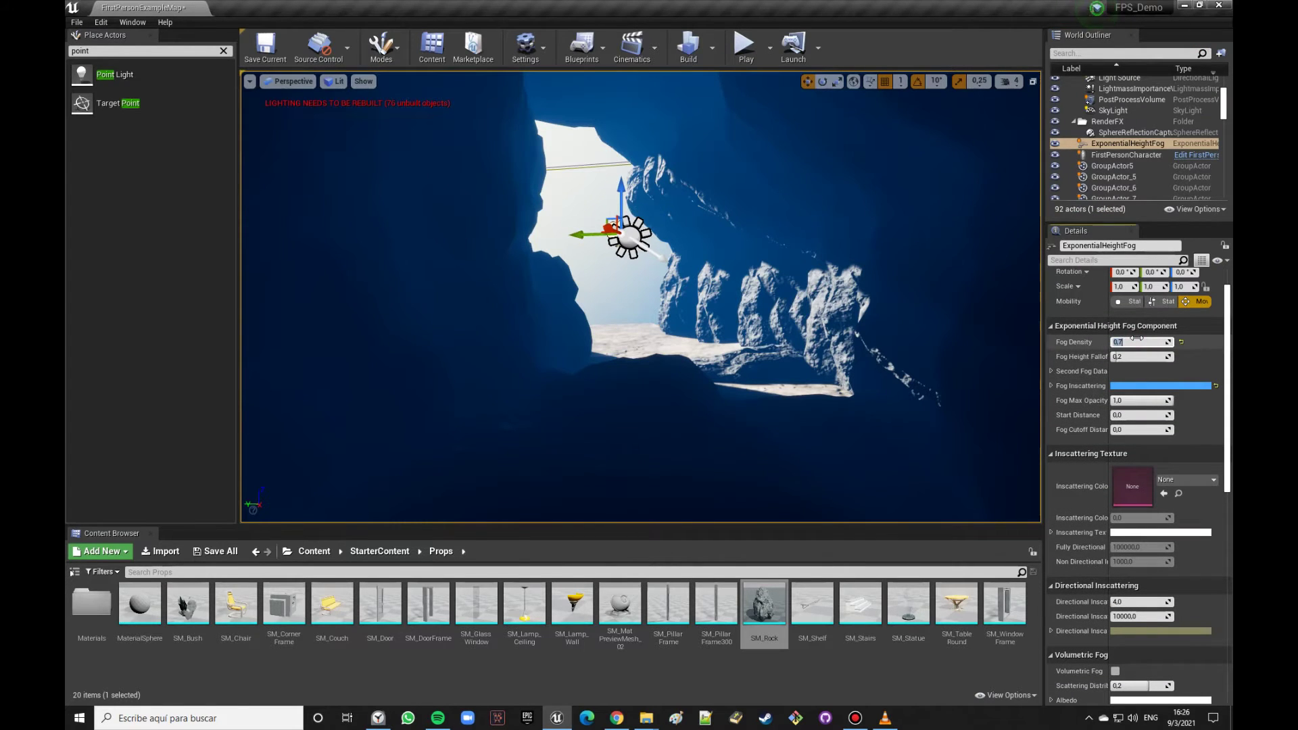
{"action": "type", "text": "0,4"}
{"action": "key", "text": "Return"}
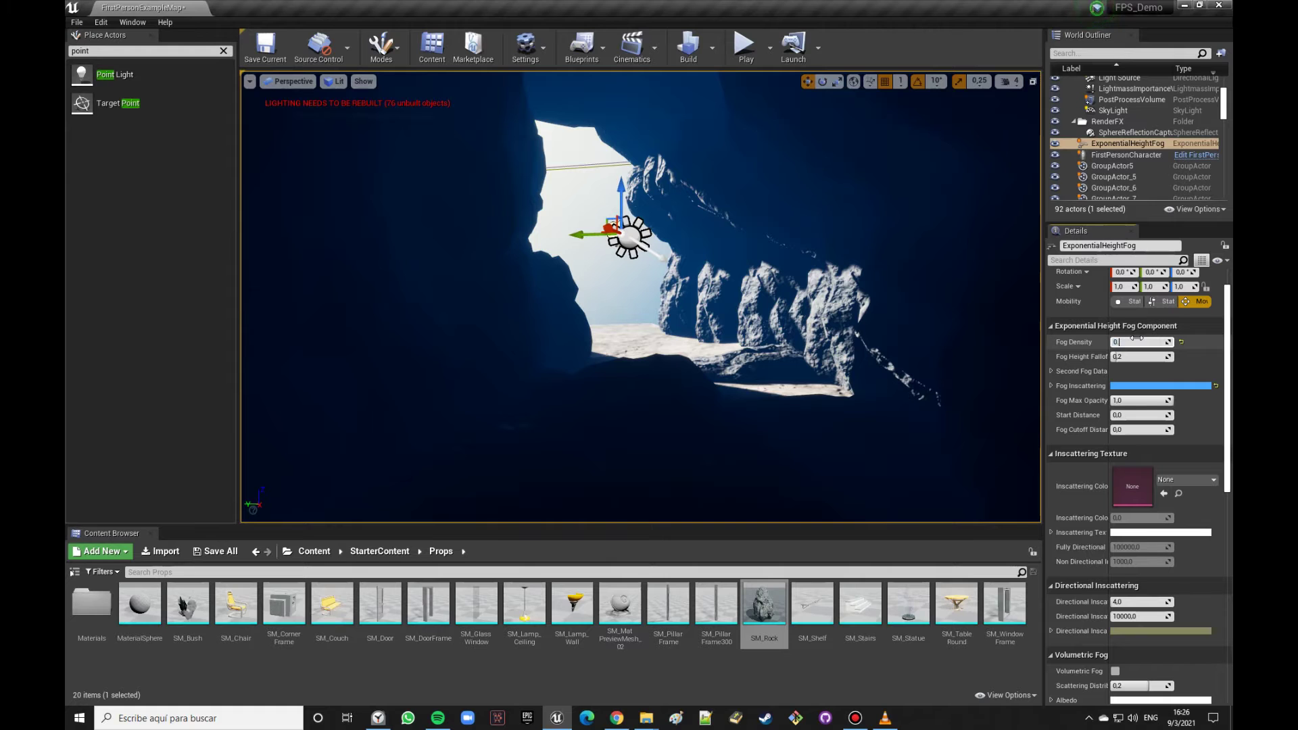
{"action": "type", "text": ",6"}
{"action": "key", "text": "Return"}
{"action": "right_click_drag", "start_coordinate": [993, 337], "coordinate": [993, 337]}
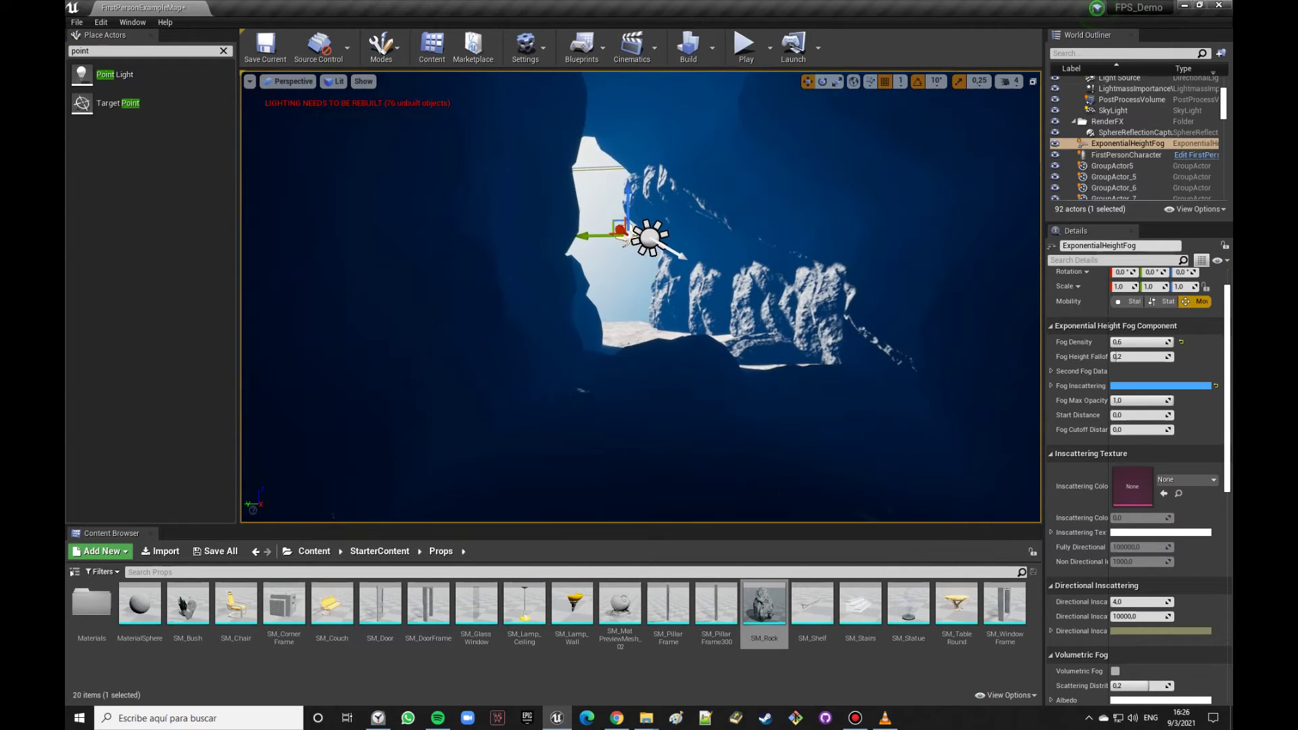
Step: Start a lighting build, close the message log, and cancel the build
{"action": "left_click", "coordinate": [688, 46]}
{"action": "left_click", "coordinate": [772, 207]}
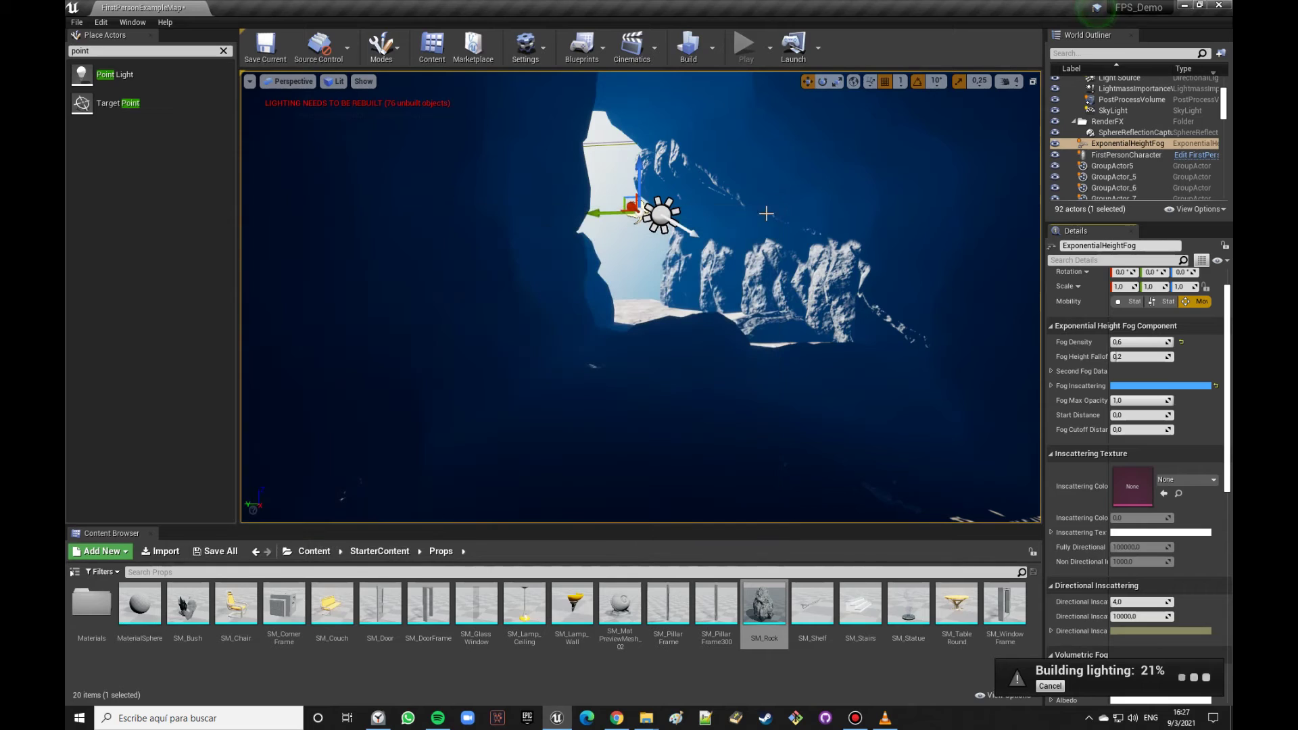
{"action": "left_click", "coordinate": [1049, 686]}
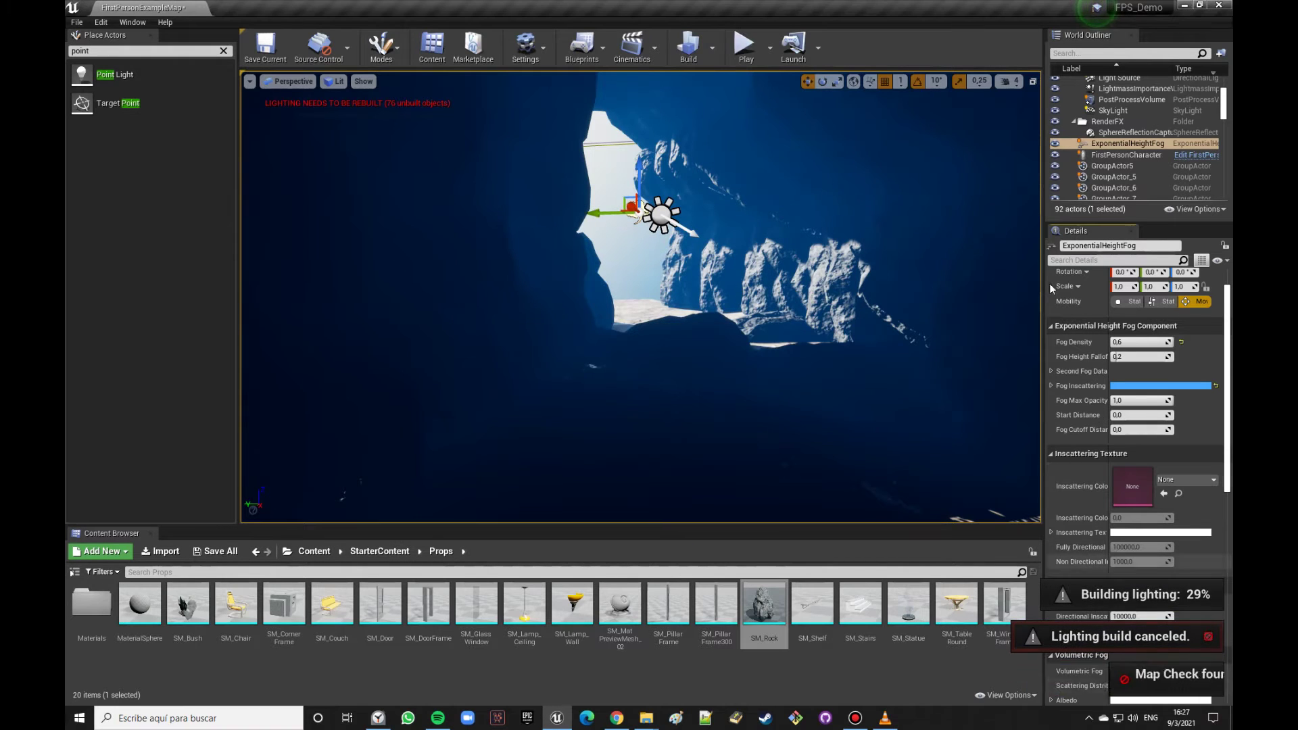
Step: Disable Light Shaft Bloom on the sun light and rebuild the lighting
{"action": "left_click", "coordinate": [660, 215]}
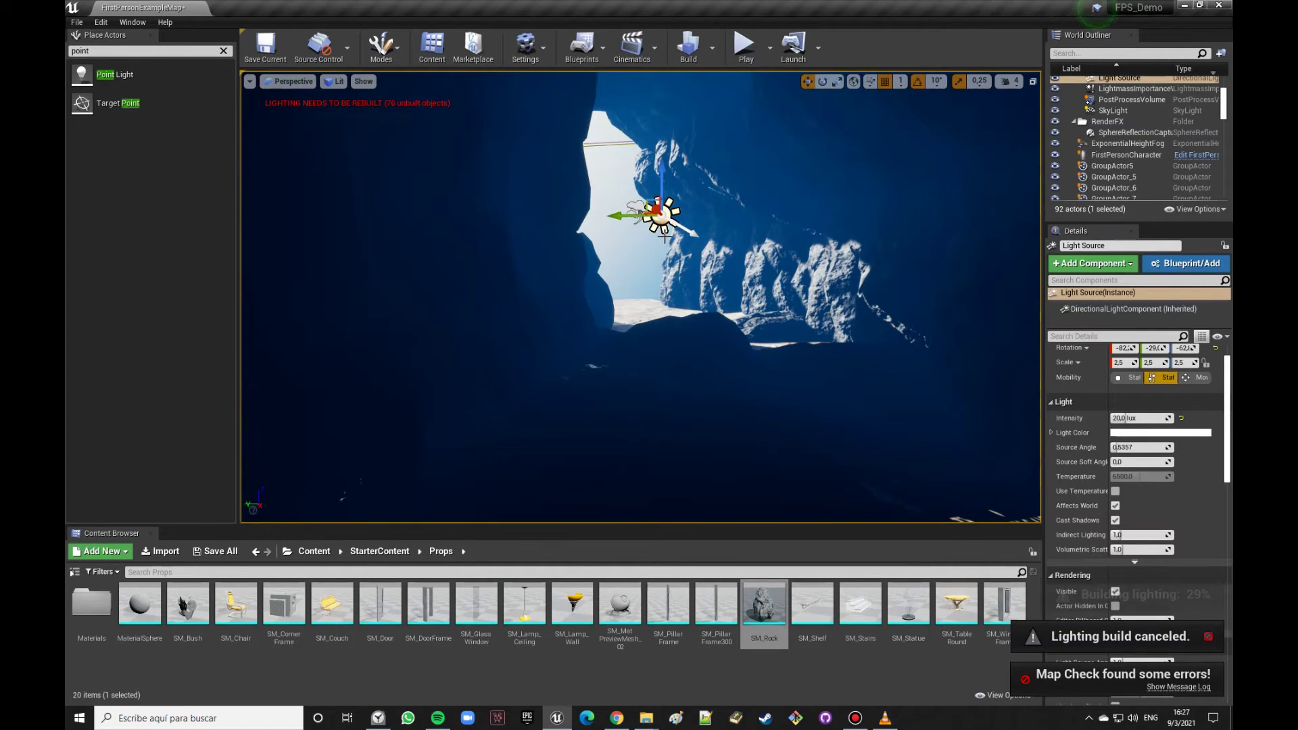
{"action": "scroll", "coordinate": [1136, 495], "scroll_direction": "down", "scroll_amount": 10}
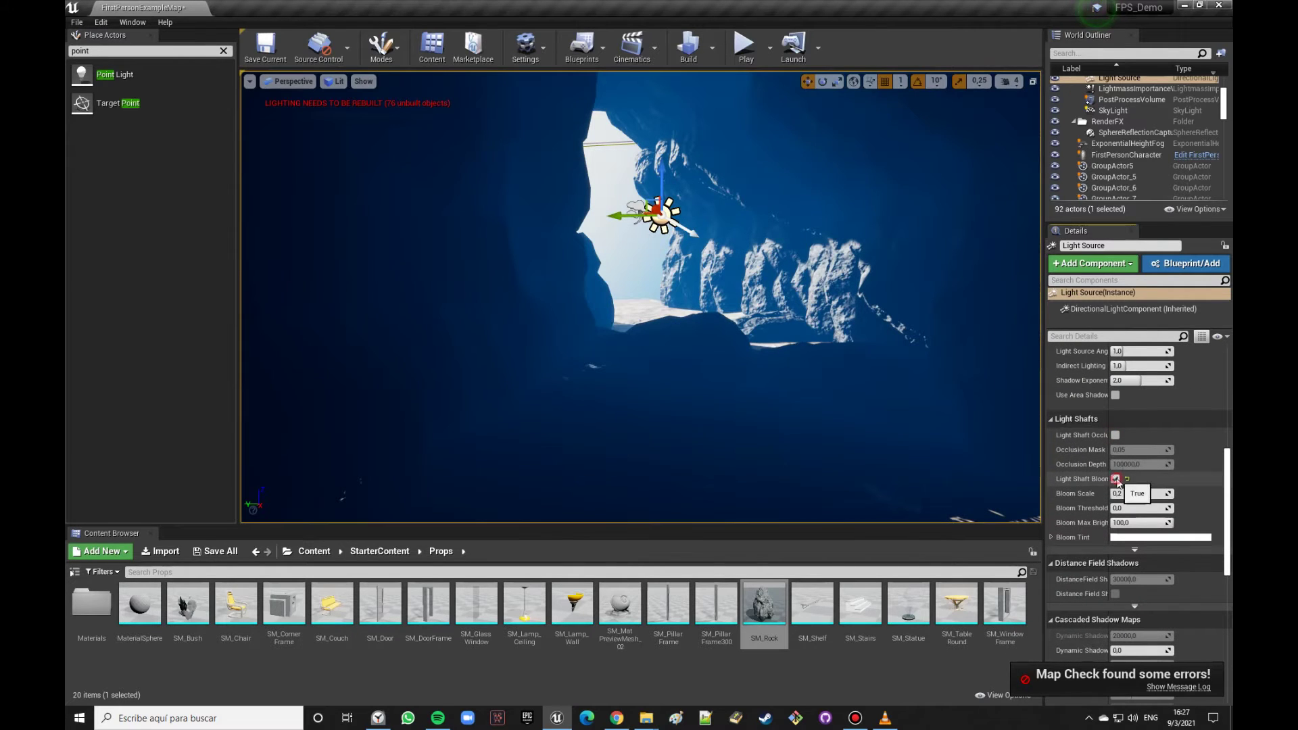
{"action": "left_click", "coordinate": [1115, 478]}
{"action": "left_click", "coordinate": [688, 47]}
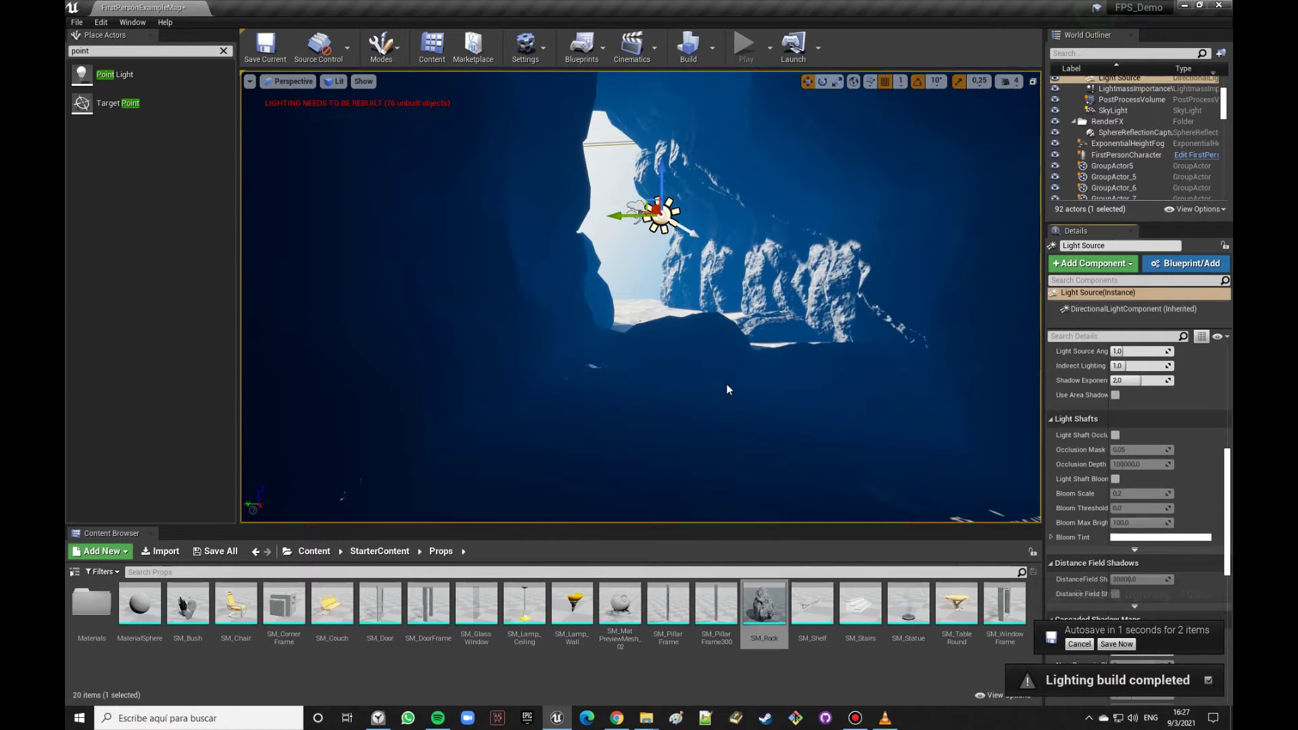
{"action": "mouse_move", "coordinate": [723, 380]}
{"action": "right_mouse_down"}
{"action": "mouse_move", "coordinate": [723, 473]}
{"action": "mouse_move", "coordinate": [723, 351]}
{"action": "right_mouse_up"}
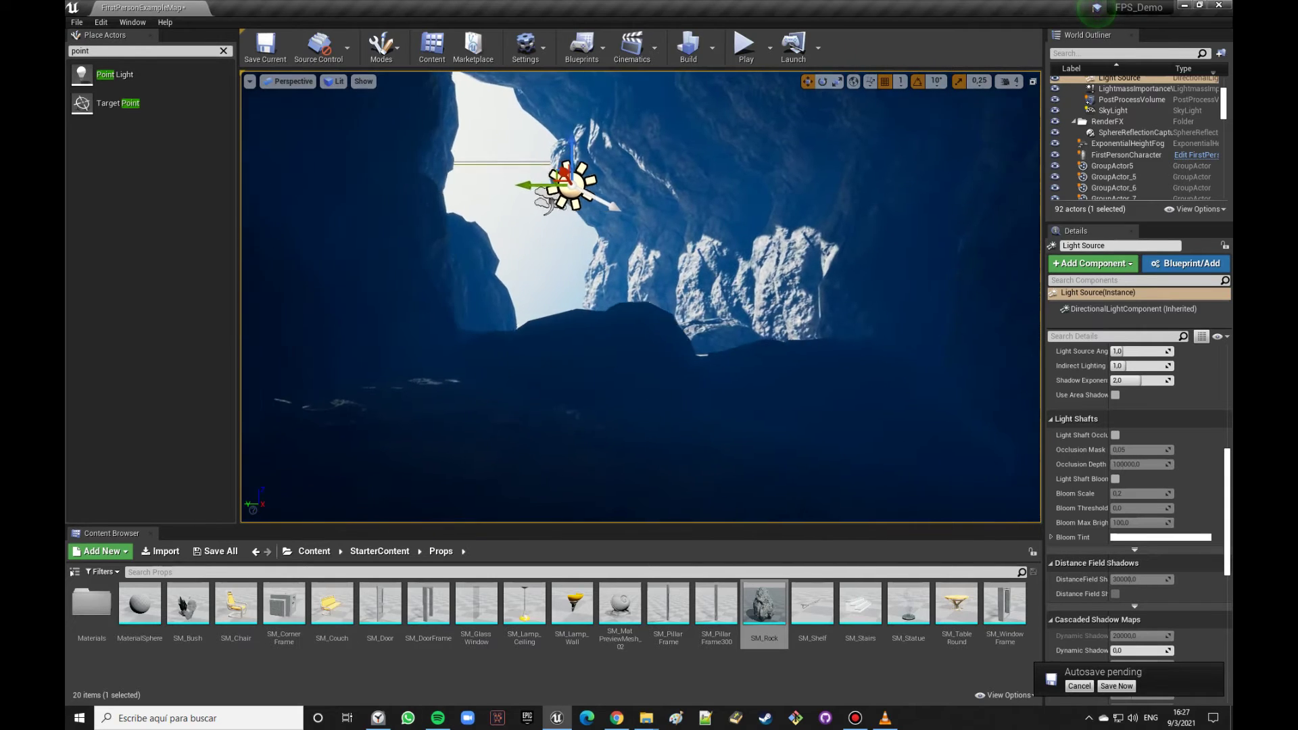
{"action": "mouse_move", "coordinate": [723, 351]}
{"action": "right_mouse_down"}
{"action": "mouse_move", "coordinate": [662, 352]}
{"action": "mouse_move", "coordinate": [743, 358]}
{"action": "mouse_move", "coordinate": [730, 345]}
{"action": "right_mouse_up"}
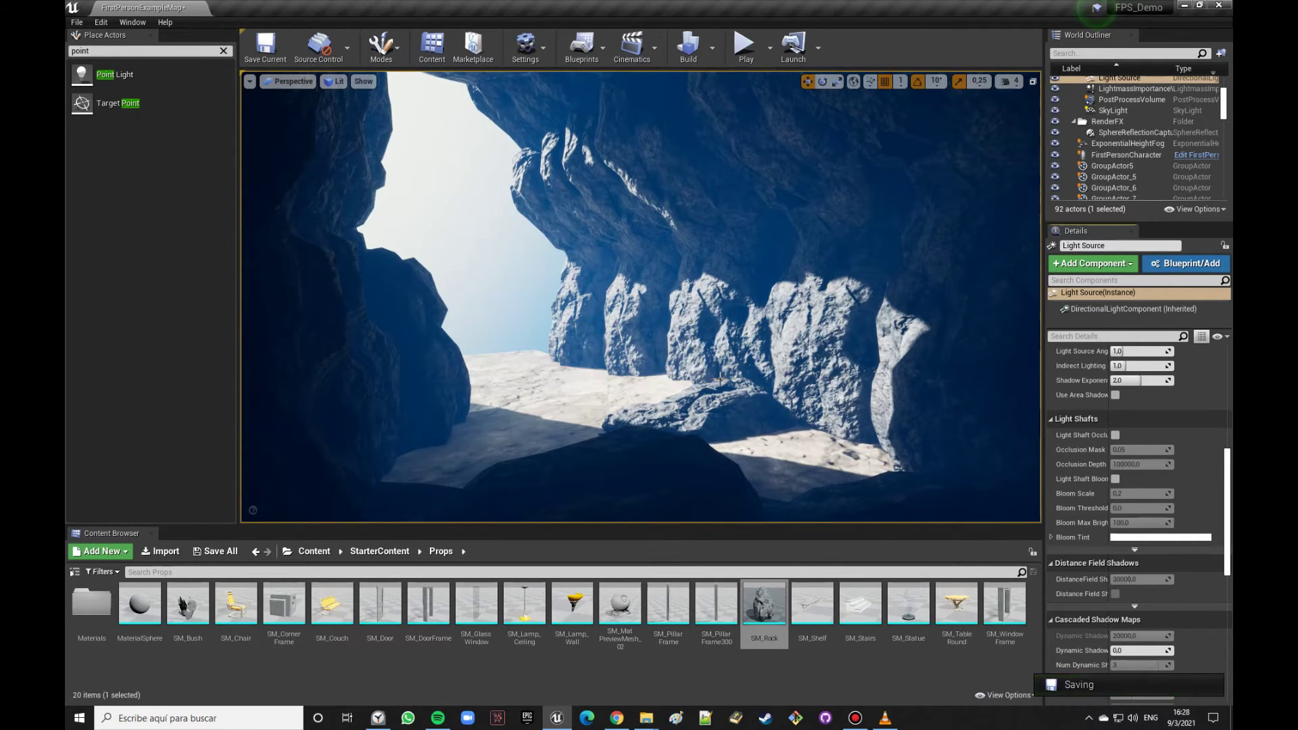
Step: Select the rock wall and review the lit cave in the full-screen F11 viewport
{"action": "left_click", "coordinate": [770, 334]}
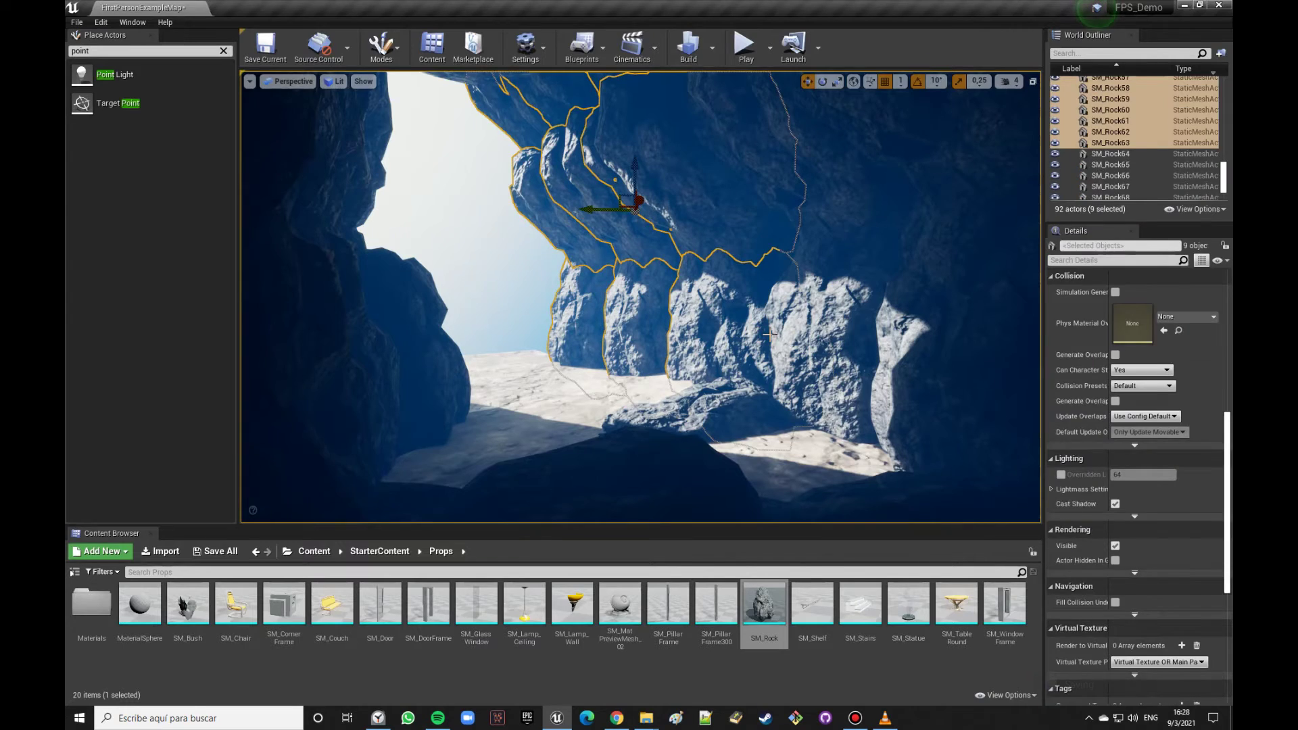
{"action": "key", "text": "F11"}
{"action": "right_click", "coordinate": [771, 334]}
{"action": "key", "text": "Escape"}
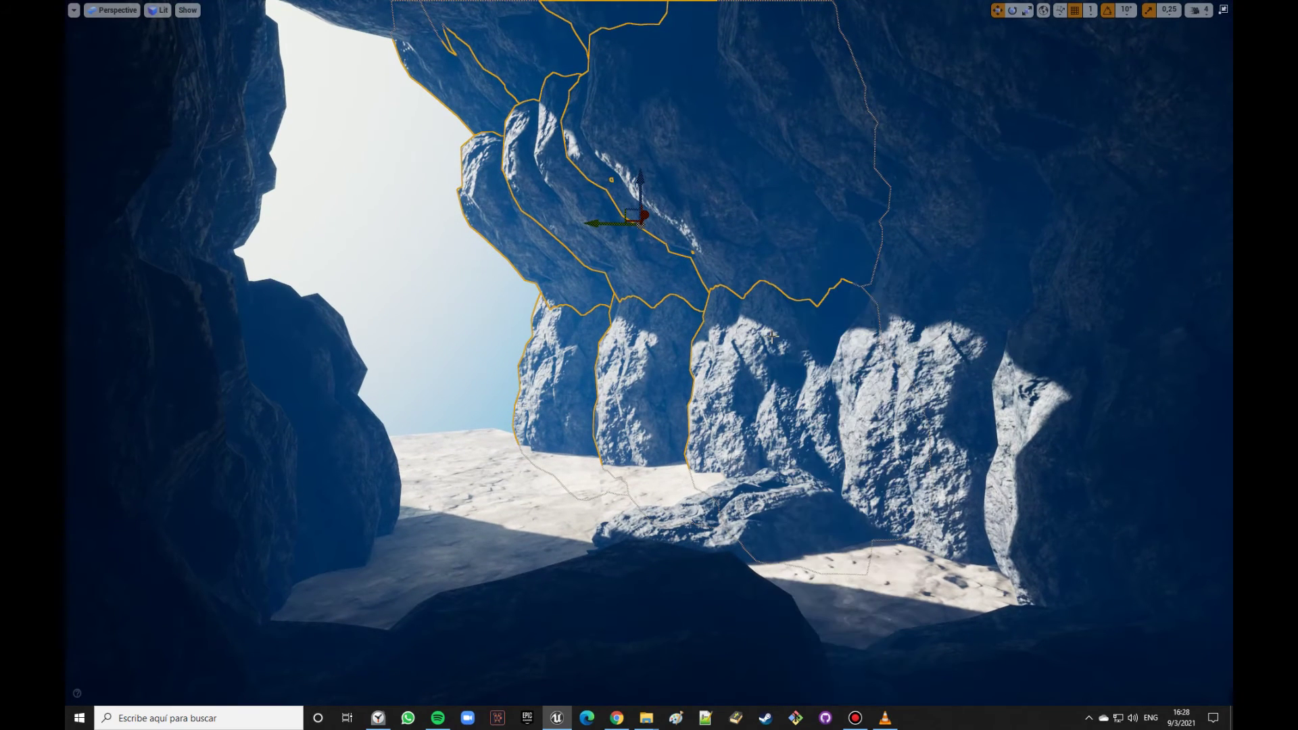
{"action": "mouse_move", "coordinate": [771, 335]}
{"action": "left_mouse_down"}
{"action": "mouse_move", "coordinate": [771, 419]}
{"action": "mouse_move", "coordinate": [879, 419]}
{"action": "left_mouse_up"}
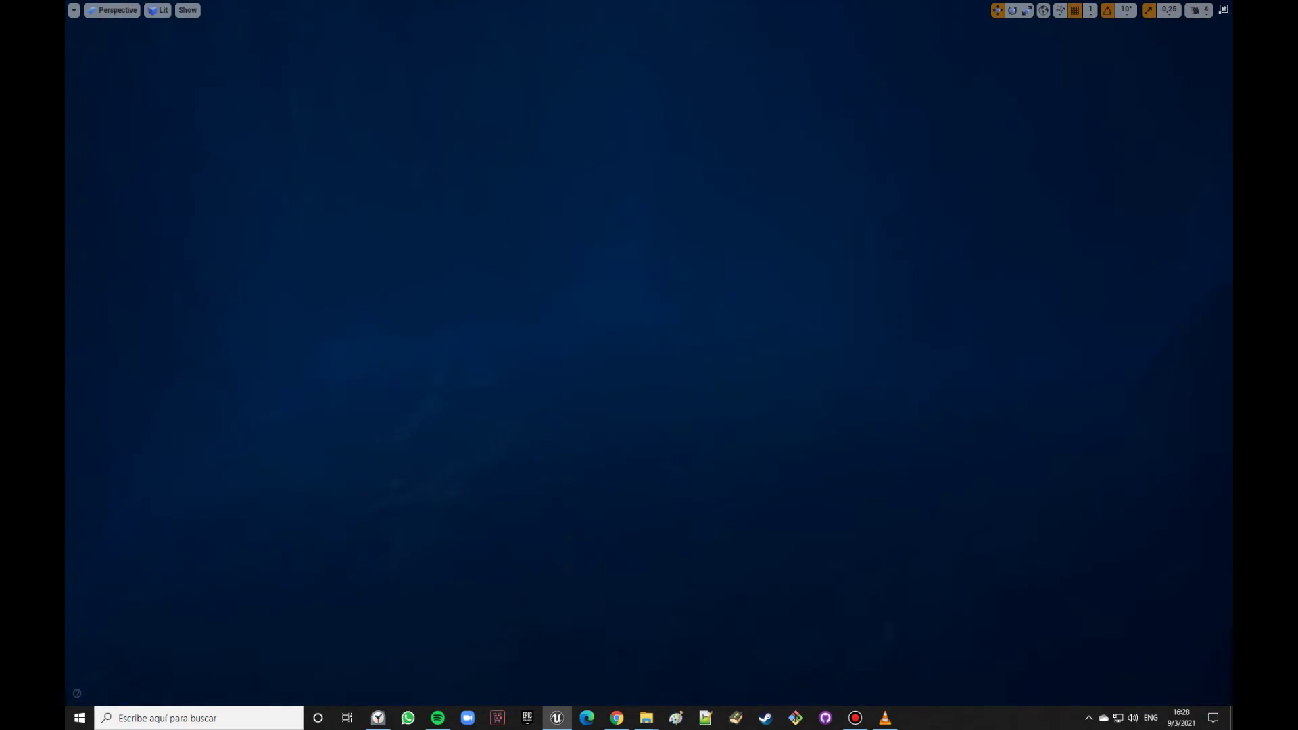
{"action": "left_click_drag", "start_coordinate": [879, 419], "coordinate": [771, 419]}
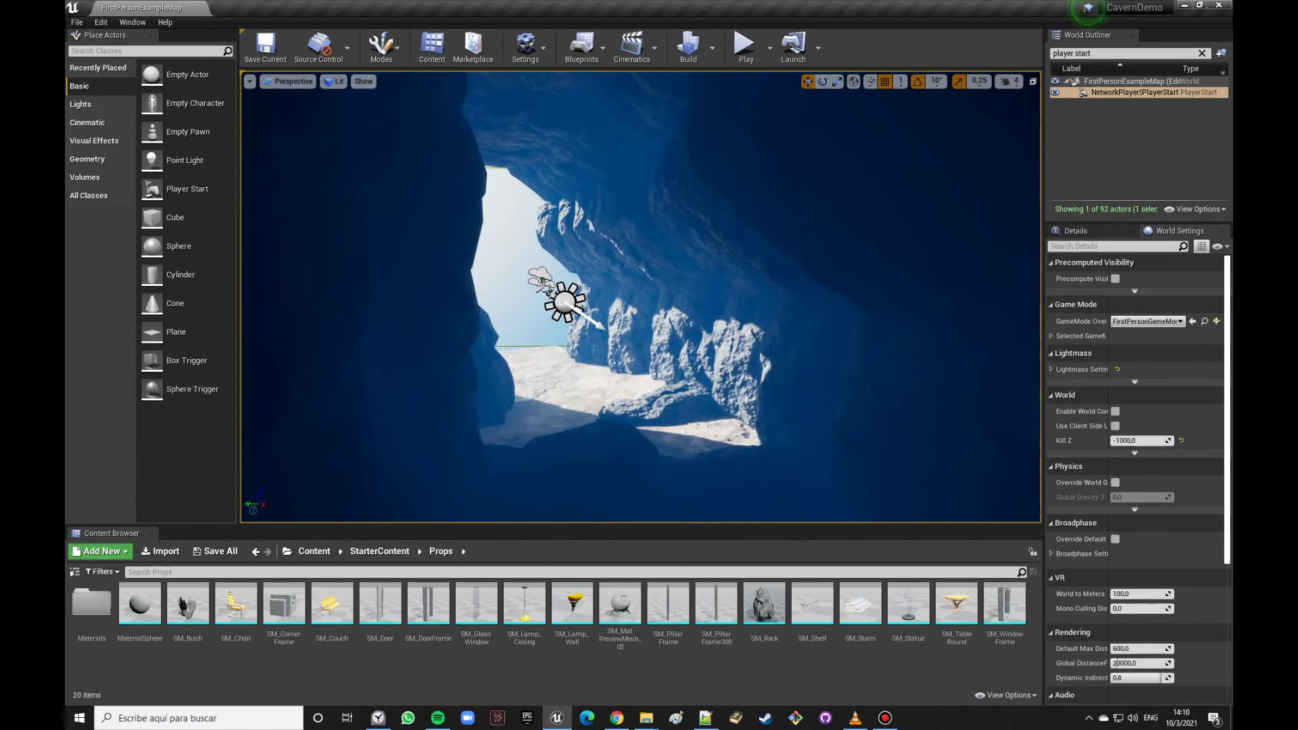
Step: Clear the World Outliner filter so every actor in the level is listed again
{"action": "left_click", "coordinate": [541, 283]}
{"action": "scroll", "coordinate": [1149, 439], "scroll_direction": "down", "scroll_amount": 3}
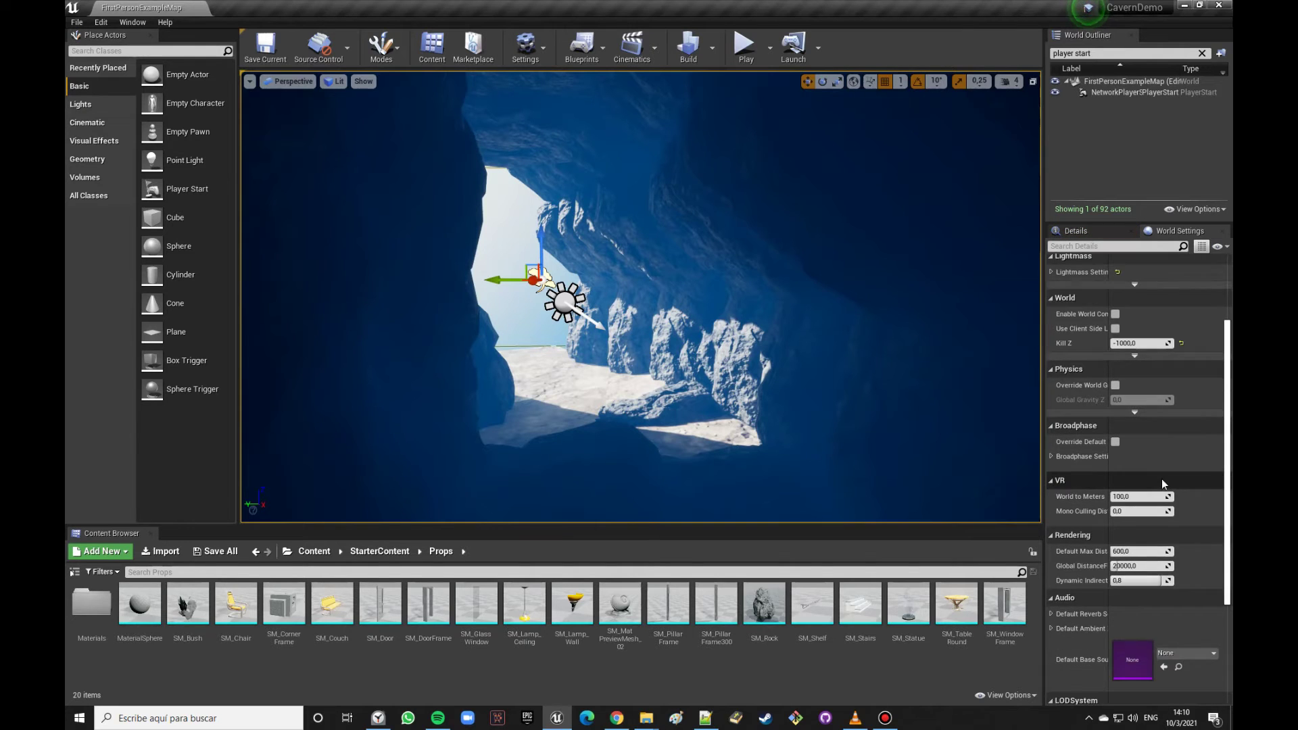
{"action": "scroll", "coordinate": [1161, 478], "scroll_direction": "down", "scroll_amount": 2}
{"action": "scroll", "coordinate": [1151, 457], "scroll_direction": "up", "scroll_amount": 2}
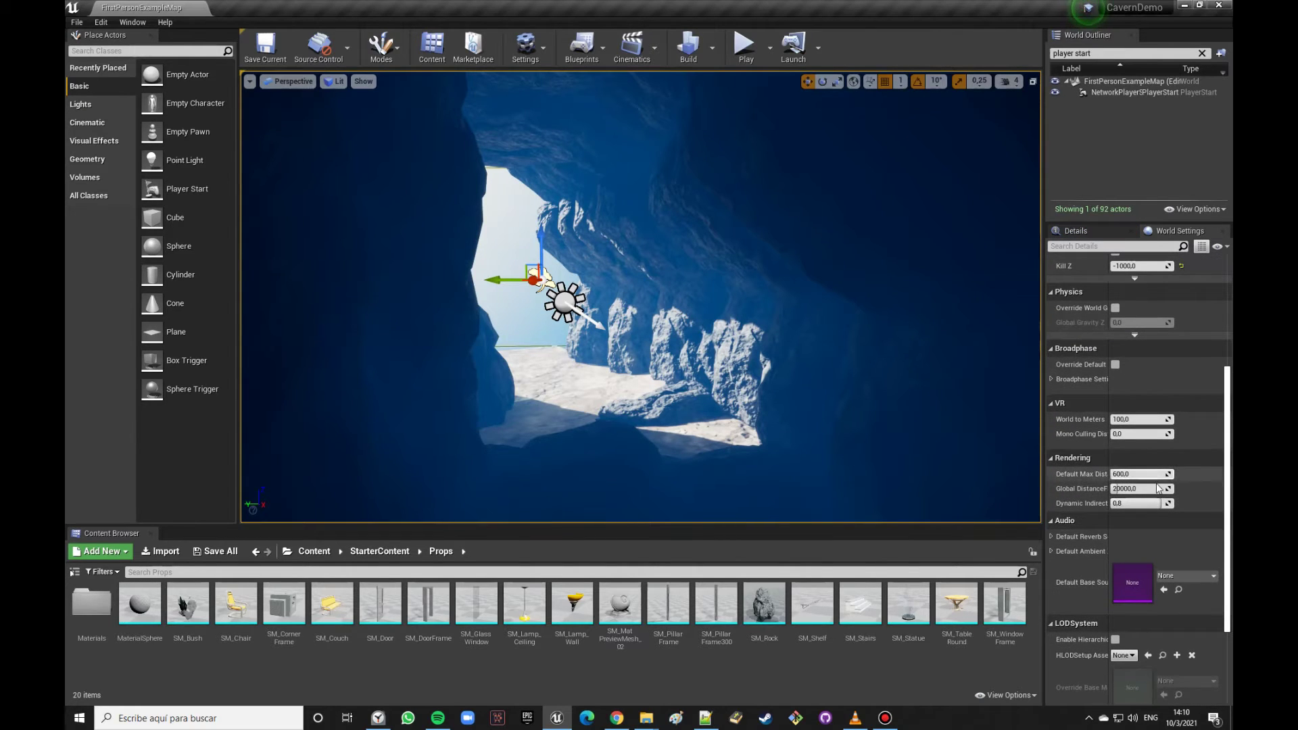
{"action": "scroll", "coordinate": [1154, 497], "scroll_direction": "down", "scroll_amount": 3}
{"action": "scroll", "coordinate": [1157, 534], "scroll_direction": "up", "scroll_amount": 4}
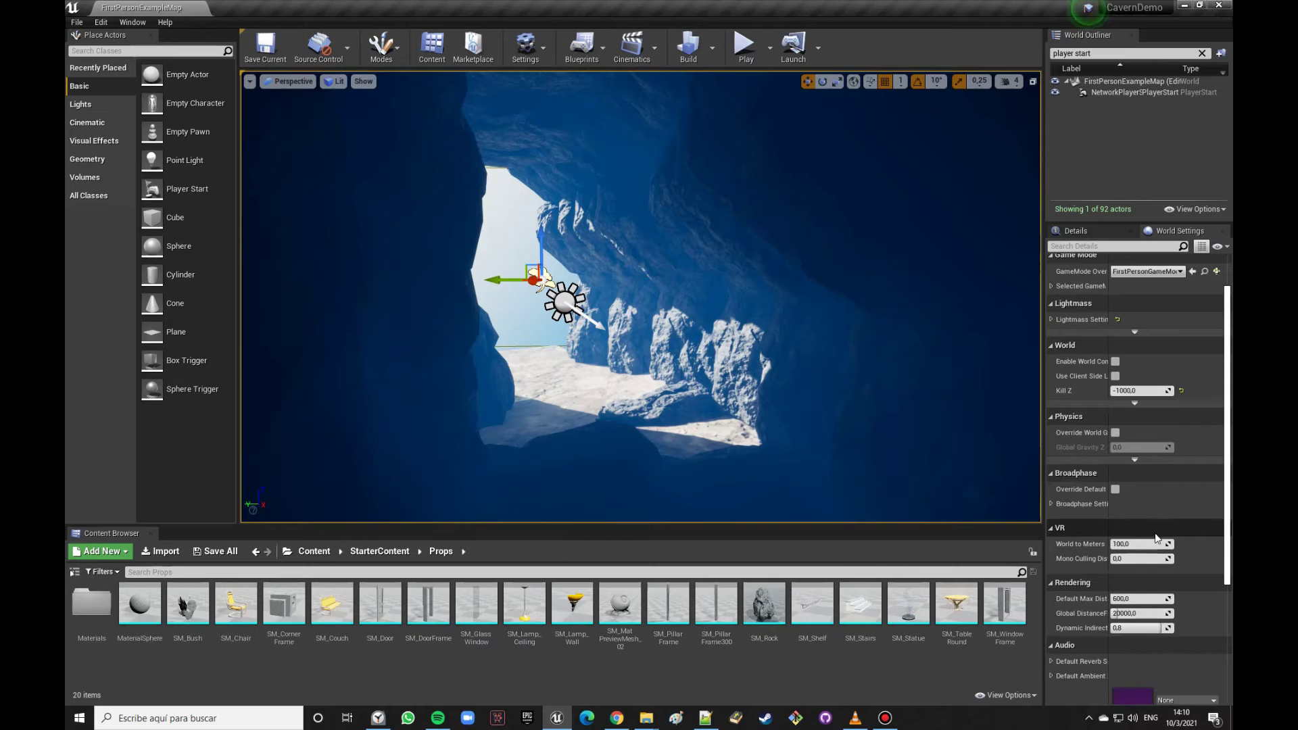
{"action": "scroll", "coordinate": [1158, 526], "scroll_direction": "up", "scroll_amount": 3}
{"action": "left_click", "coordinate": [1202, 52]}
Step: Select the ExponentialHeightFog actor and browse its Details properties
{"action": "left_click", "coordinate": [811, 136]}
{"action": "left_click", "coordinate": [565, 301]}
{"action": "left_click", "coordinate": [539, 281]}
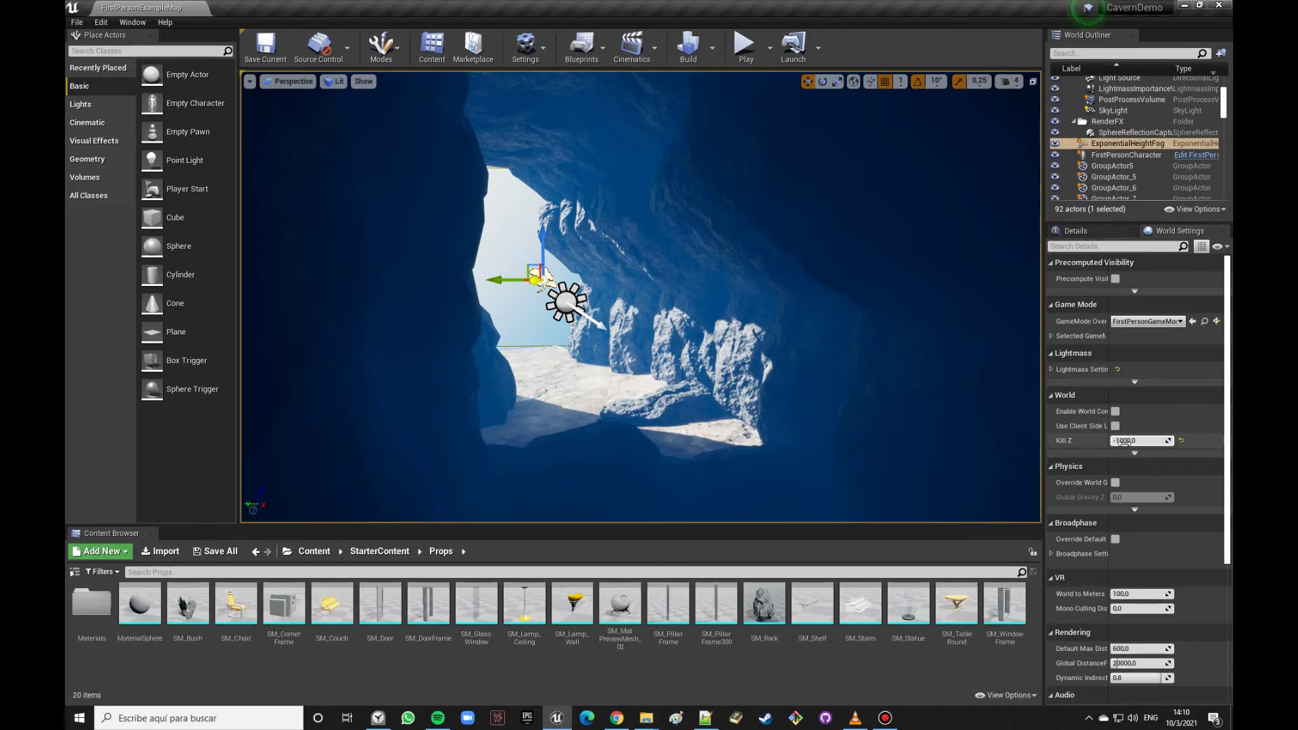
{"action": "scroll", "coordinate": [1125, 501], "scroll_direction": "down", "scroll_amount": 3}
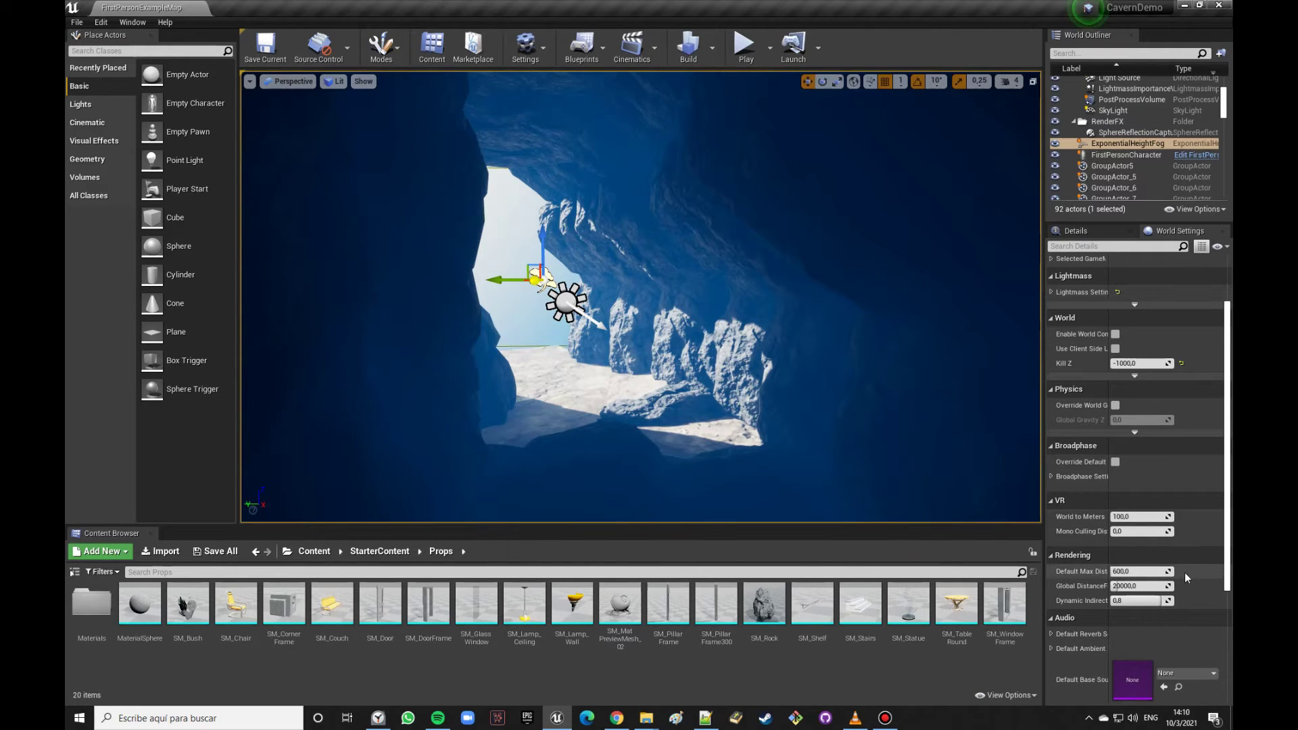
{"action": "scroll", "coordinate": [1184, 571], "scroll_direction": "down", "scroll_amount": 2}
{"action": "scroll", "coordinate": [1185, 572], "scroll_direction": "down", "scroll_amount": 2}
{"action": "scroll", "coordinate": [1184, 572], "scroll_direction": "down", "scroll_amount": 2}
{"action": "scroll", "coordinate": [1184, 573], "scroll_direction": "down", "scroll_amount": 2}
{"action": "scroll", "coordinate": [1178, 584], "scroll_direction": "up", "scroll_amount": 5}
{"action": "scroll", "coordinate": [1190, 554], "scroll_direction": "up", "scroll_amount": 5}
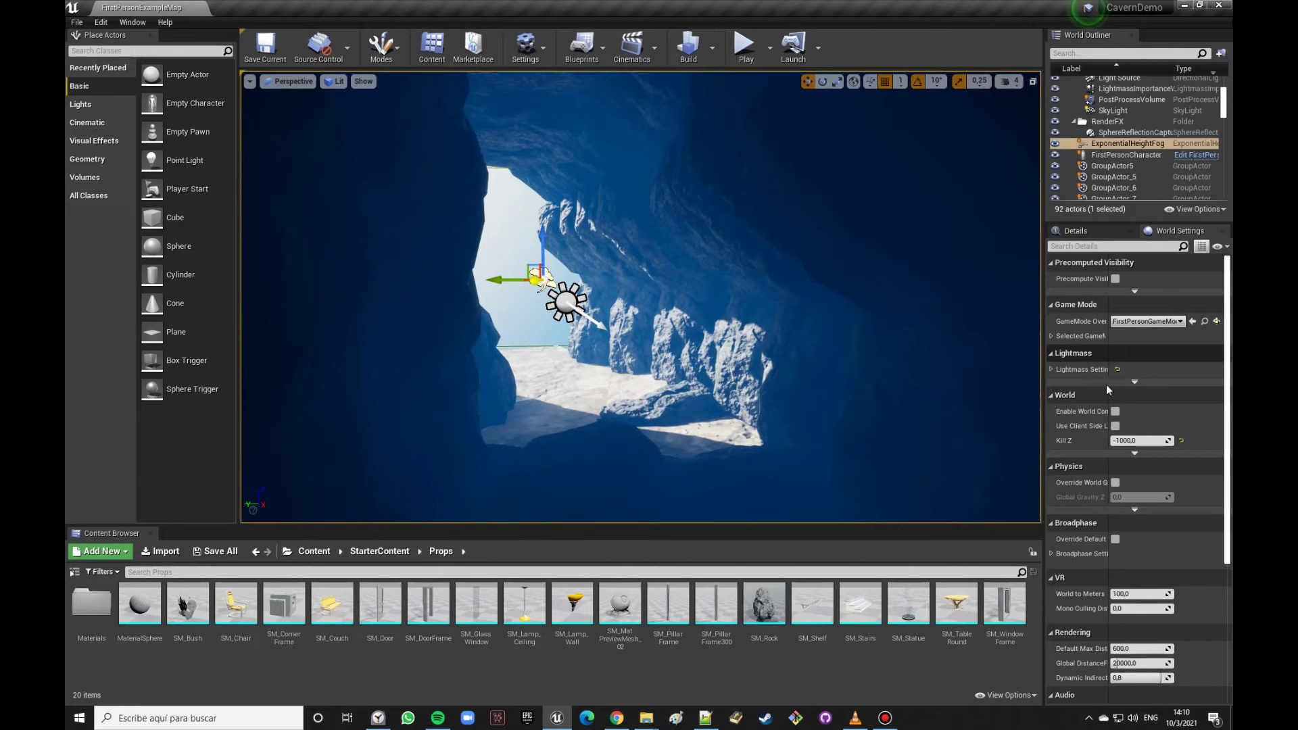
Step: Expand and collapse Lightmass Settings, then widen the outliner and details panels
{"action": "left_click", "coordinate": [1051, 370]}
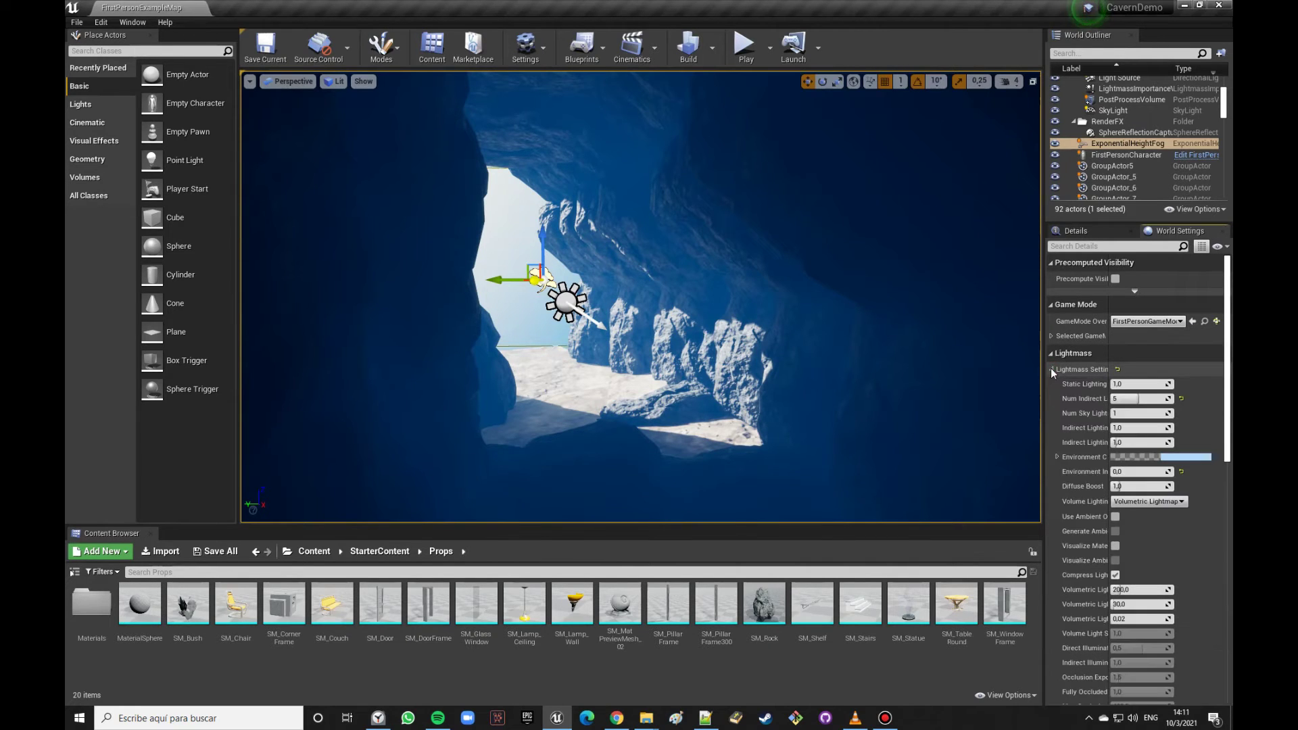
{"action": "left_click", "coordinate": [1051, 371]}
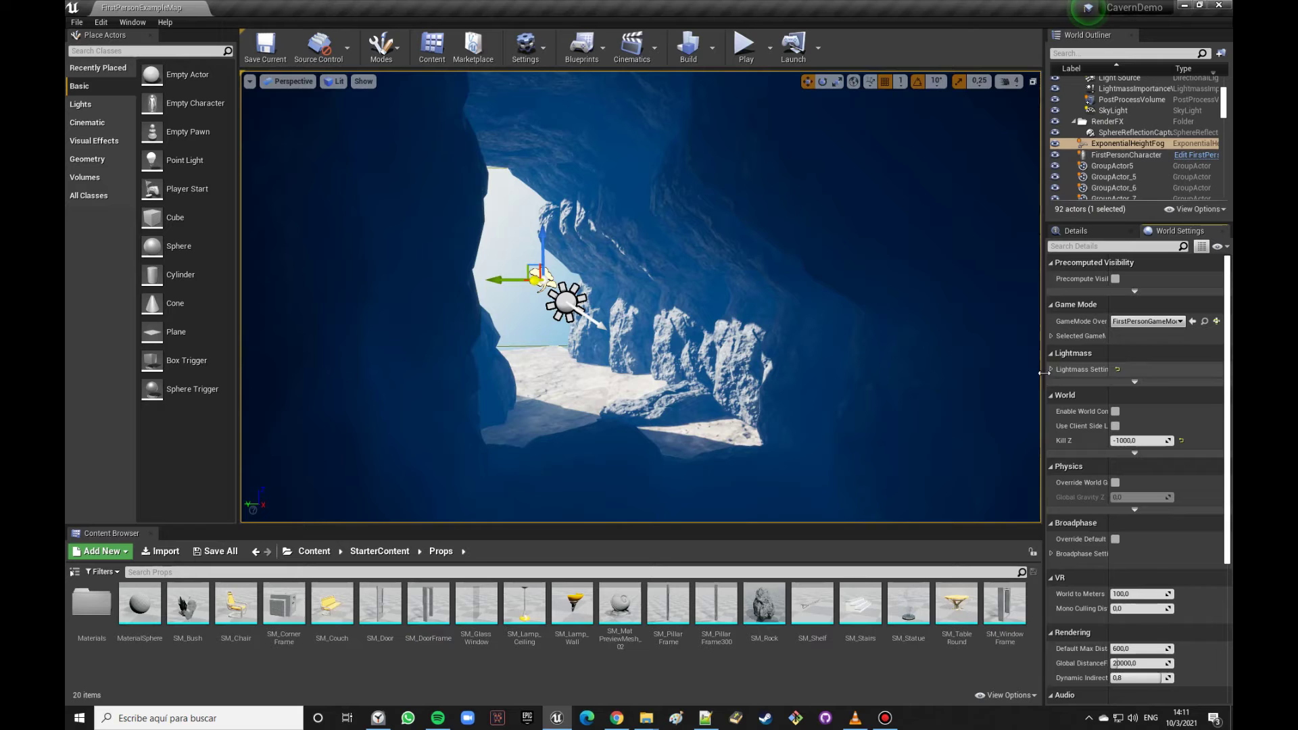
{"action": "left_click_drag", "start_coordinate": [1043, 379], "coordinate": [919, 390]}
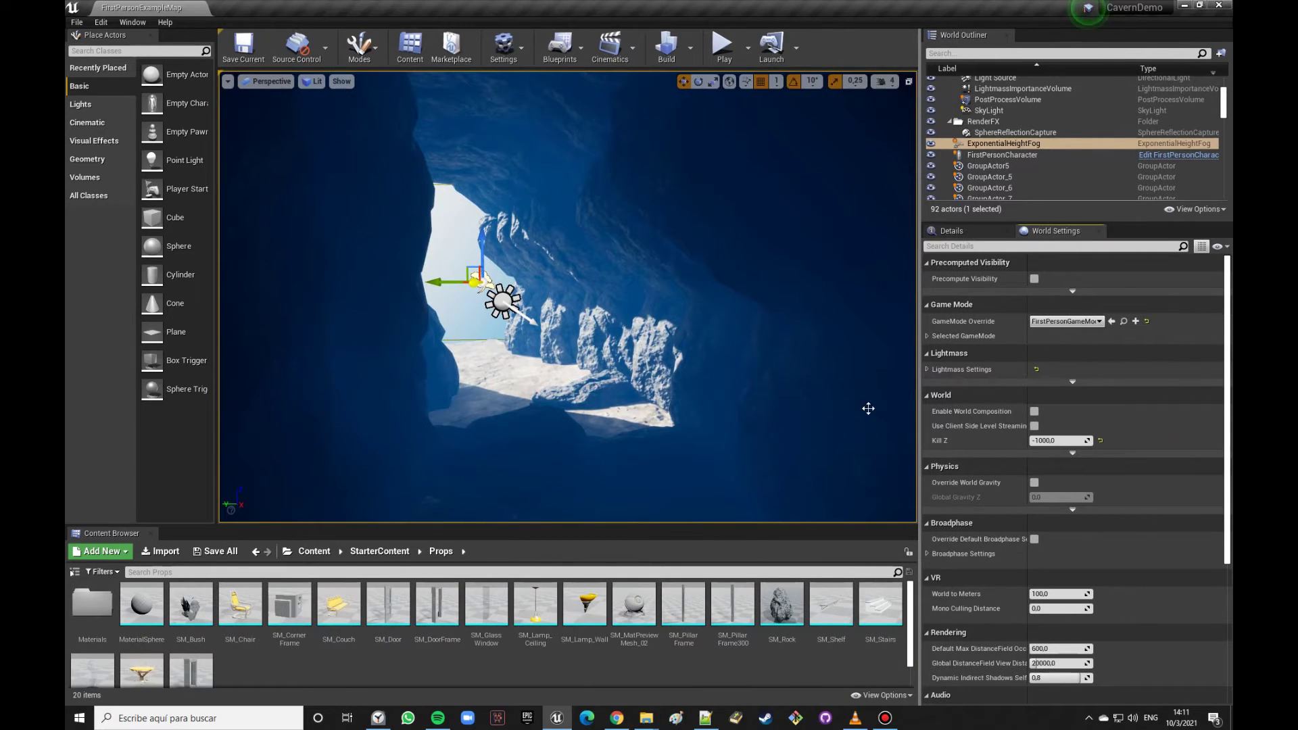
Step: Duplicate the upper cave rock SM_Rock65 with an Alt-drag, moving the copy up-left
{"action": "right_click", "coordinate": [591, 387]}
{"action": "right_click_drag", "start_coordinate": [576, 377], "coordinate": [541, 405]}
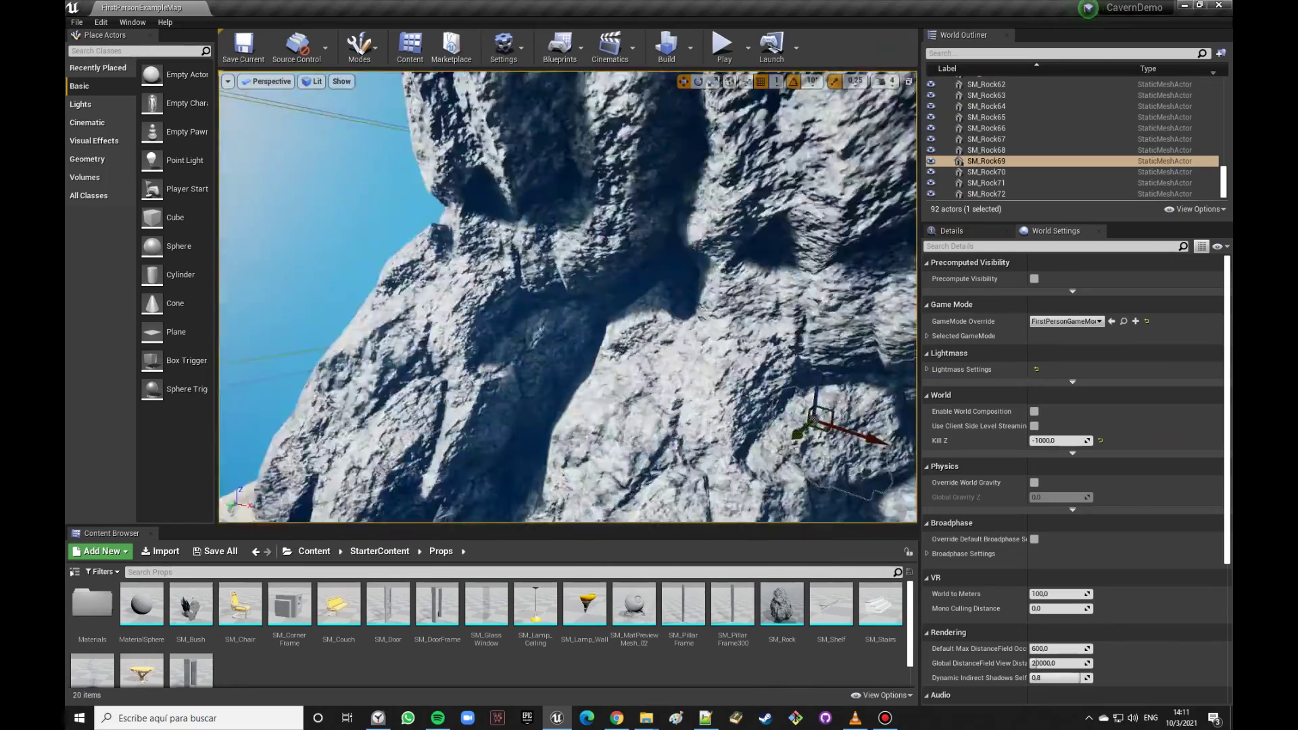
{"action": "right_click_drag", "start_coordinate": [538, 332], "coordinate": [539, 333]}
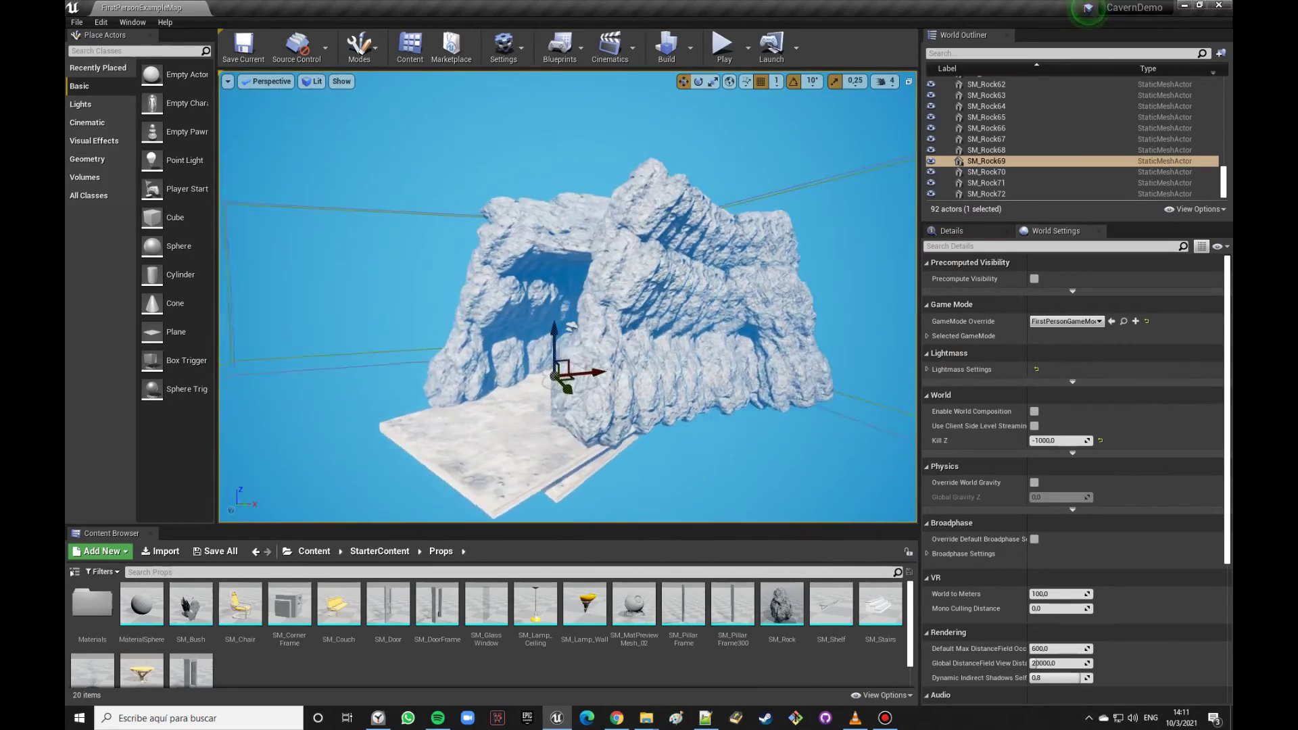
{"action": "left_click", "coordinate": [544, 251]}
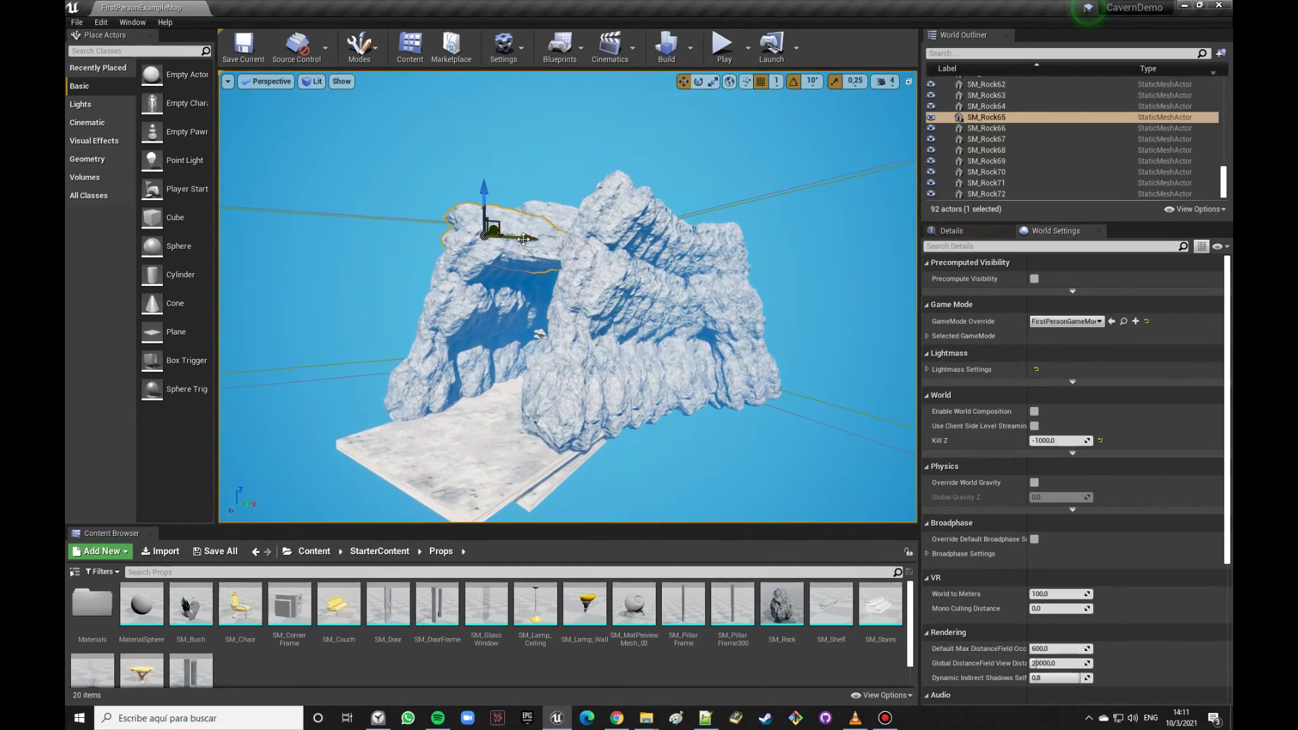
{"action": "right_click_drag", "start_coordinate": [524, 239], "coordinate": [473, 291]}
{"action": "right_click_drag", "start_coordinate": [709, 184], "coordinate": [709, 184]}
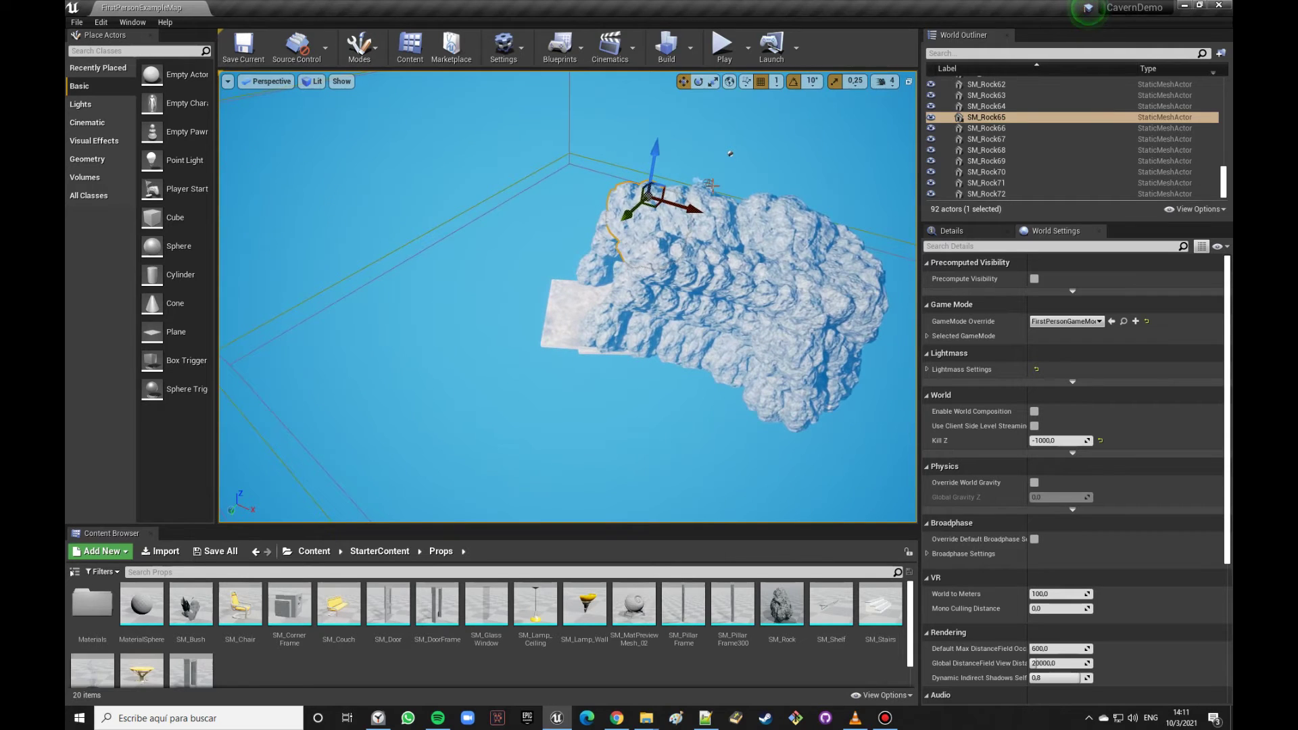
{"action": "left_click_drag", "start_coordinate": [696, 211], "coordinate": [419, 135], "text": "alt"}
{"action": "right_click_drag", "start_coordinate": [813, 285], "coordinate": [815, 284]}
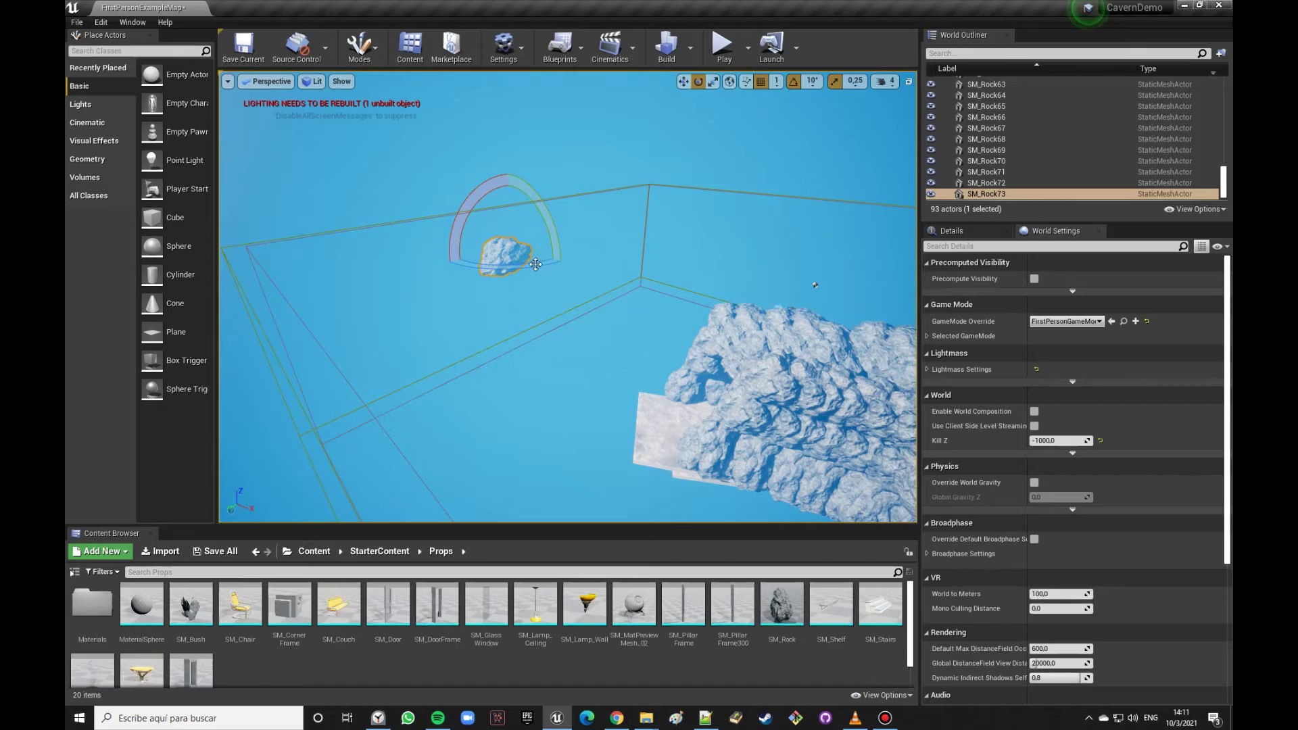
{"action": "right_click_drag", "start_coordinate": [814, 285], "coordinate": [531, 210]}
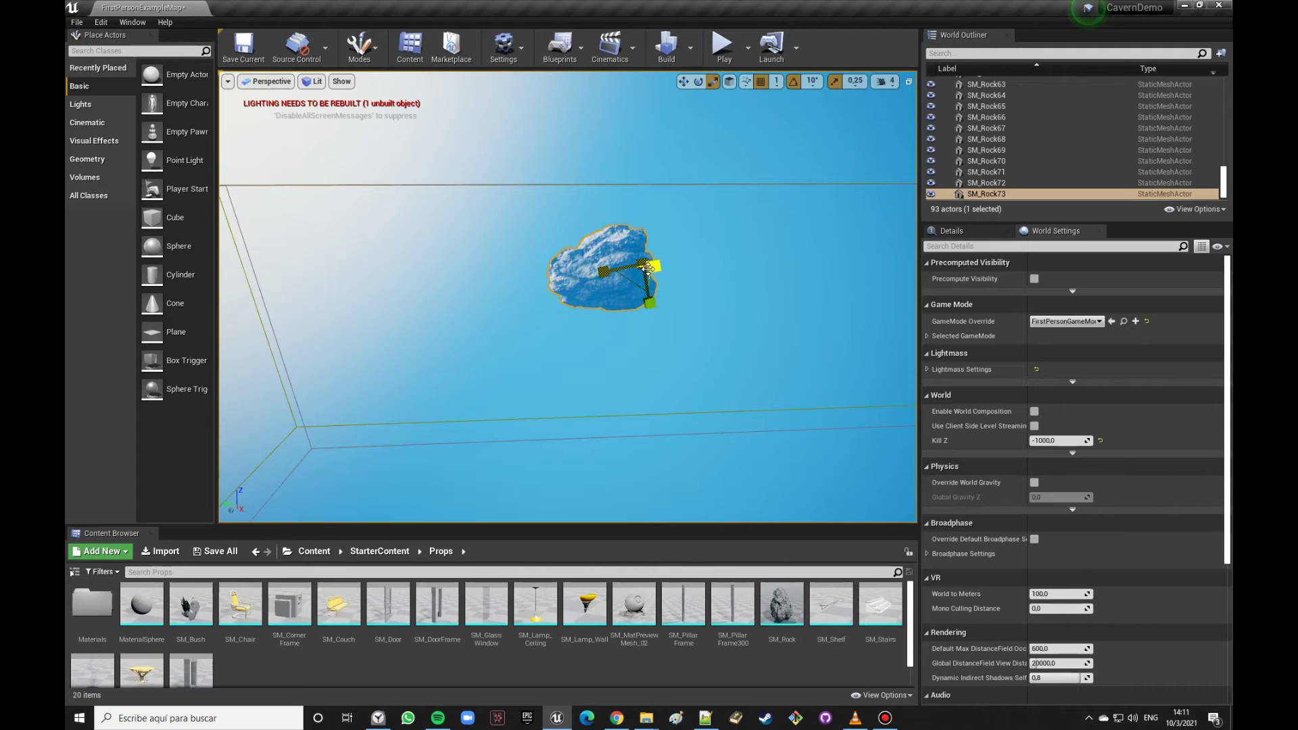
{"action": "right_click_drag", "start_coordinate": [642, 266], "coordinate": [683, 250]}
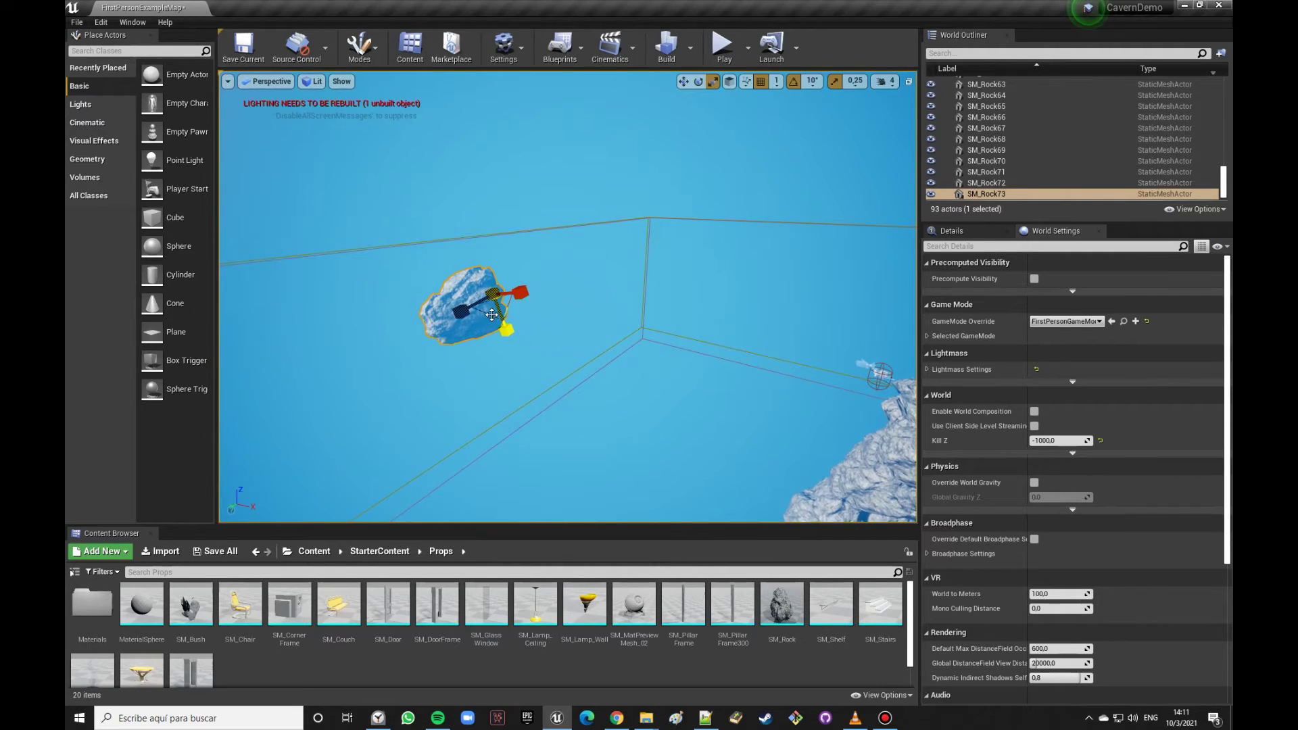
{"action": "right_click_drag", "start_coordinate": [588, 281], "coordinate": [656, 247]}
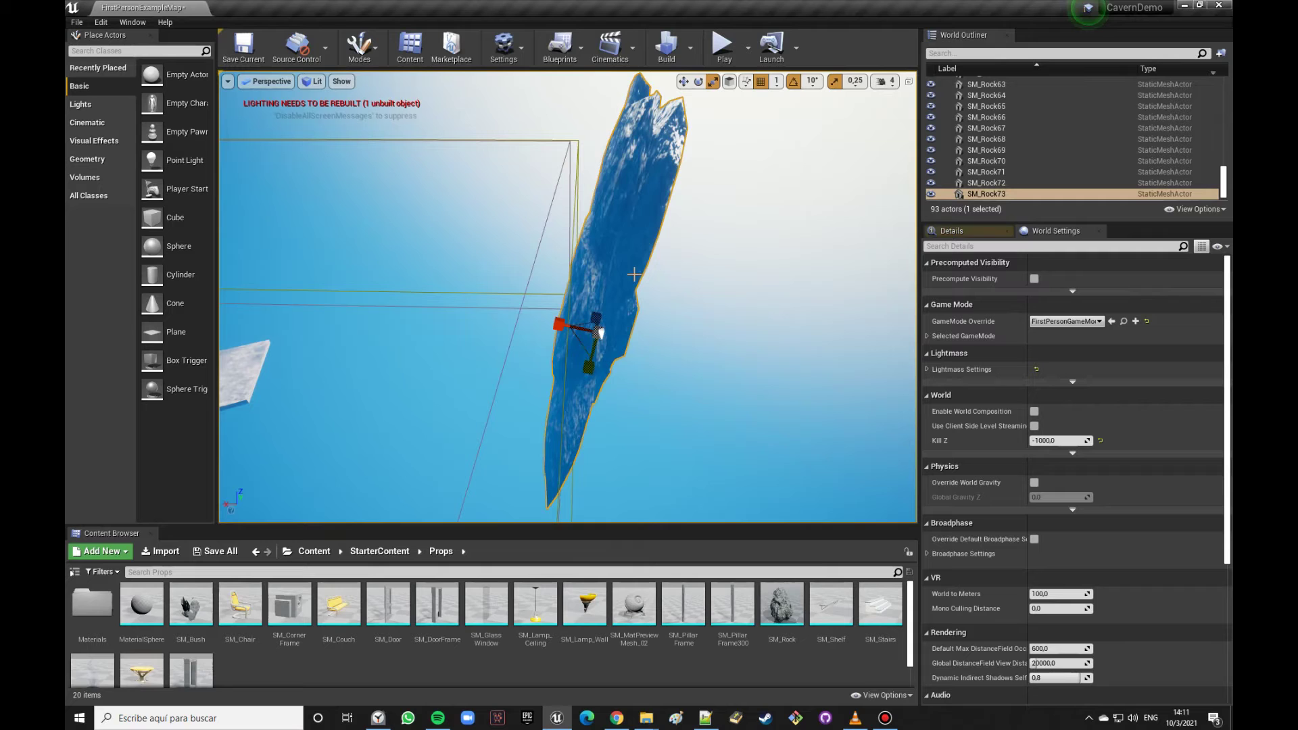
Step: Undo the last scaling of the copied rock and view it face-on
{"action": "key", "text": "ctrl+z"}
{"action": "right_click_drag", "start_coordinate": [617, 266], "coordinate": [656, 328]}
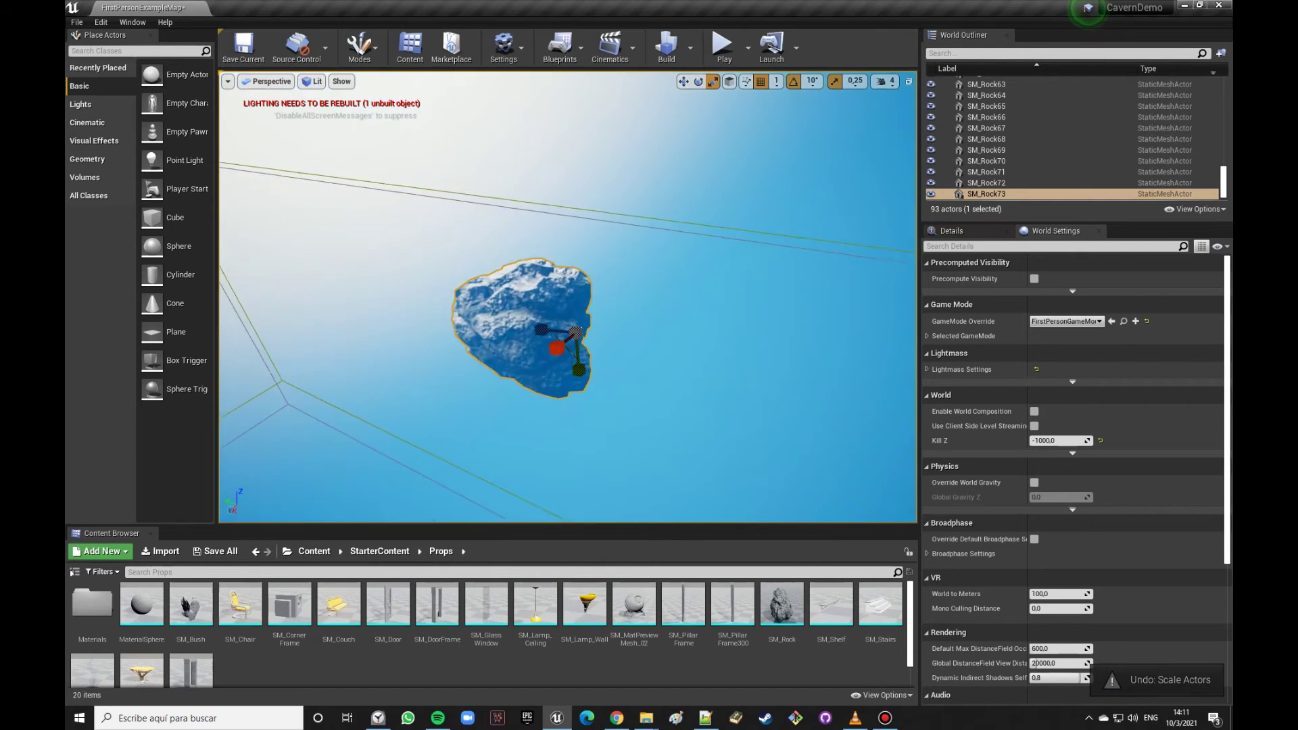
{"action": "scroll", "coordinate": [655, 325], "scroll_direction": "up", "scroll_amount": 1}
{"action": "scroll", "coordinate": [655, 325], "scroll_direction": "up", "scroll_amount": 2}
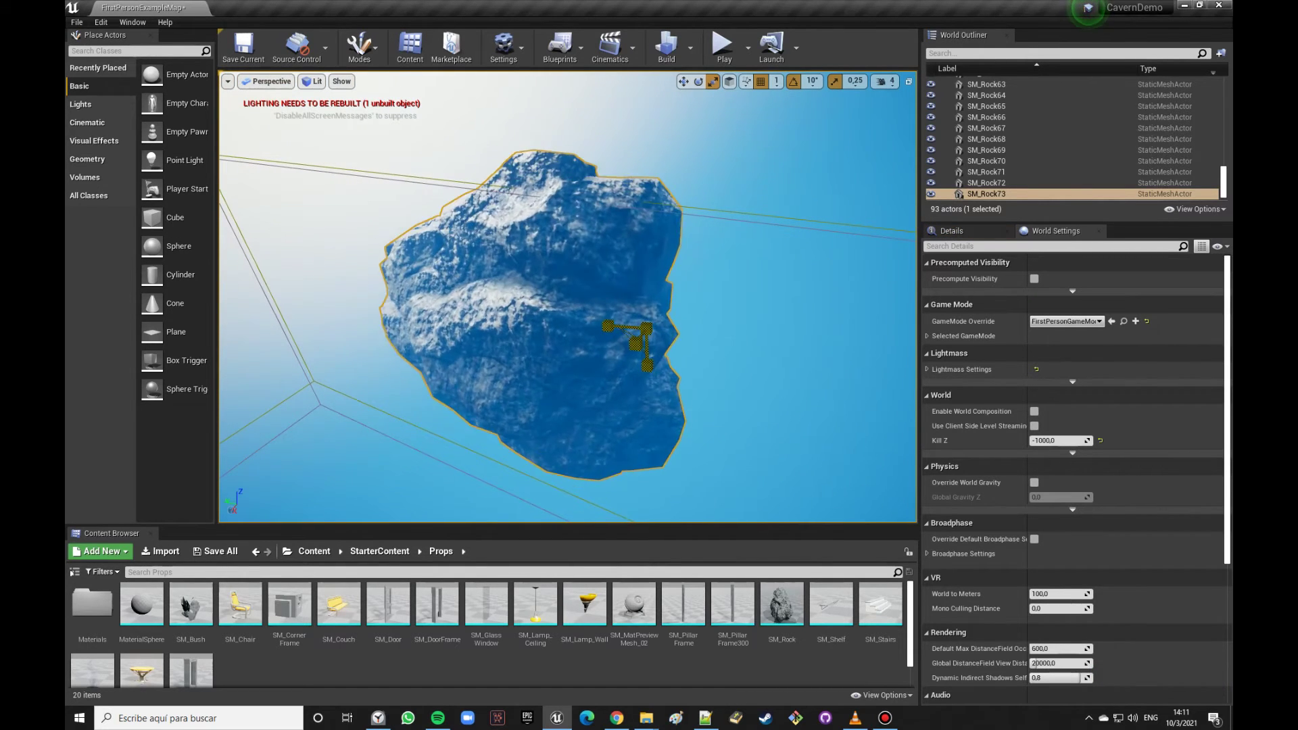
{"action": "scroll", "coordinate": [655, 326], "scroll_direction": "up", "scroll_amount": 2}
{"action": "scroll", "coordinate": [655, 326], "scroll_direction": "up", "scroll_amount": 3}
{"action": "mouse_move", "coordinate": [655, 325]}
{"action": "right_mouse_down"}
{"action": "mouse_move", "coordinate": [757, 224]}
{"action": "mouse_move", "coordinate": [625, 299]}
{"action": "right_mouse_up"}
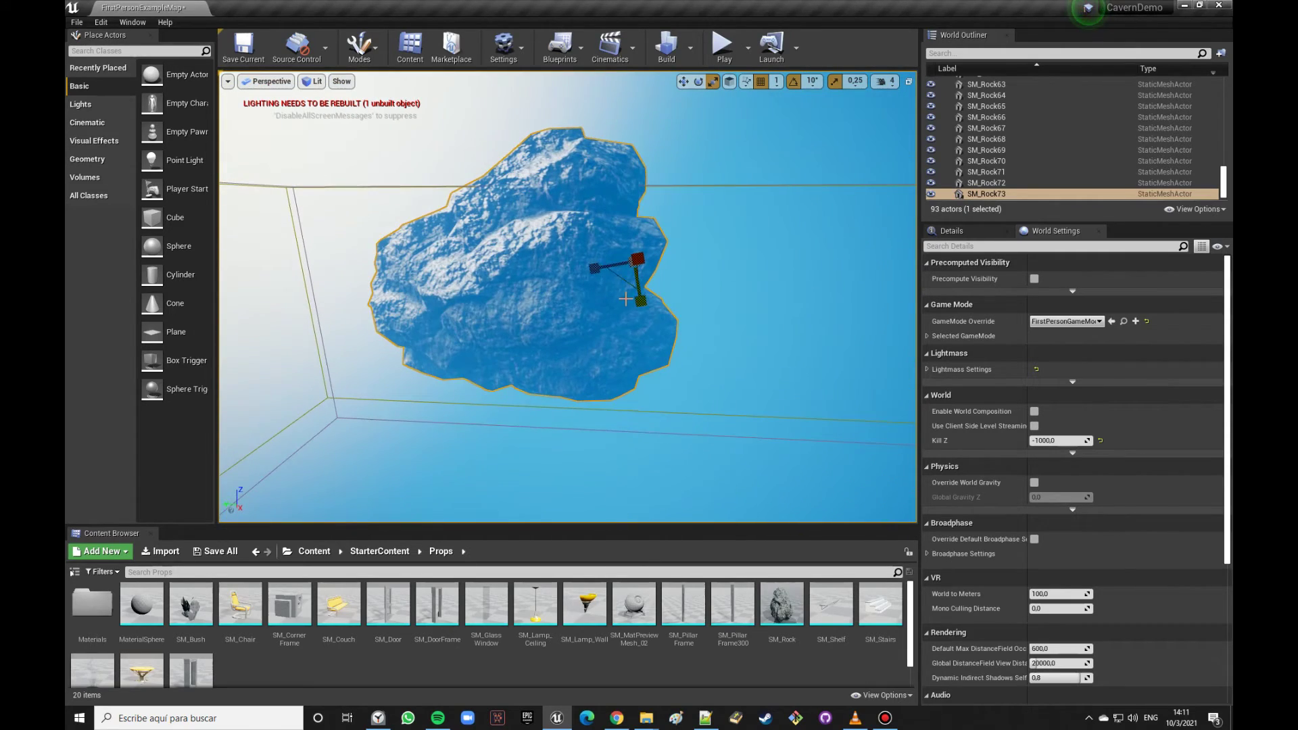
Step: Move the copied rock left, rotate it 80 degrees, and lower it over the cave opening
{"action": "left_click_drag", "start_coordinate": [616, 266], "coordinate": [544, 260]}
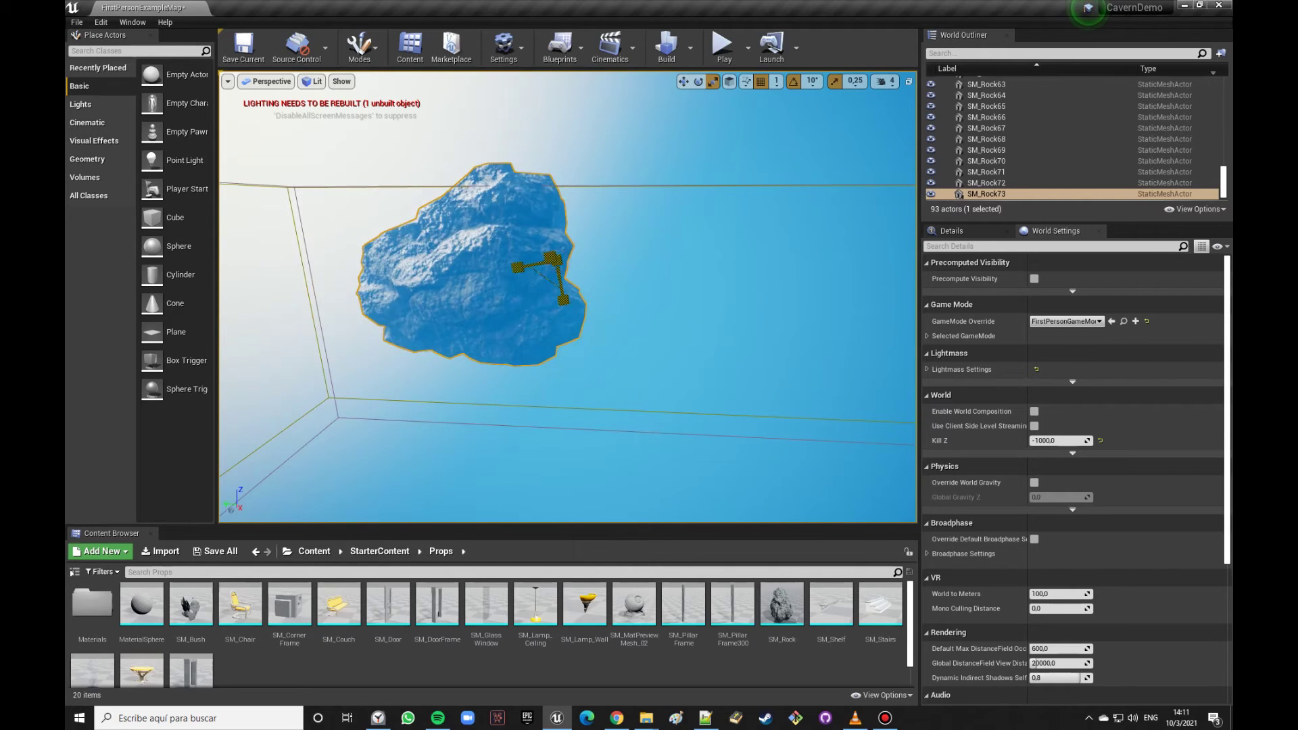
{"action": "scroll", "coordinate": [613, 262], "scroll_direction": "up", "scroll_amount": 2}
{"action": "scroll", "coordinate": [614, 263], "scroll_direction": "up", "scroll_amount": 2}
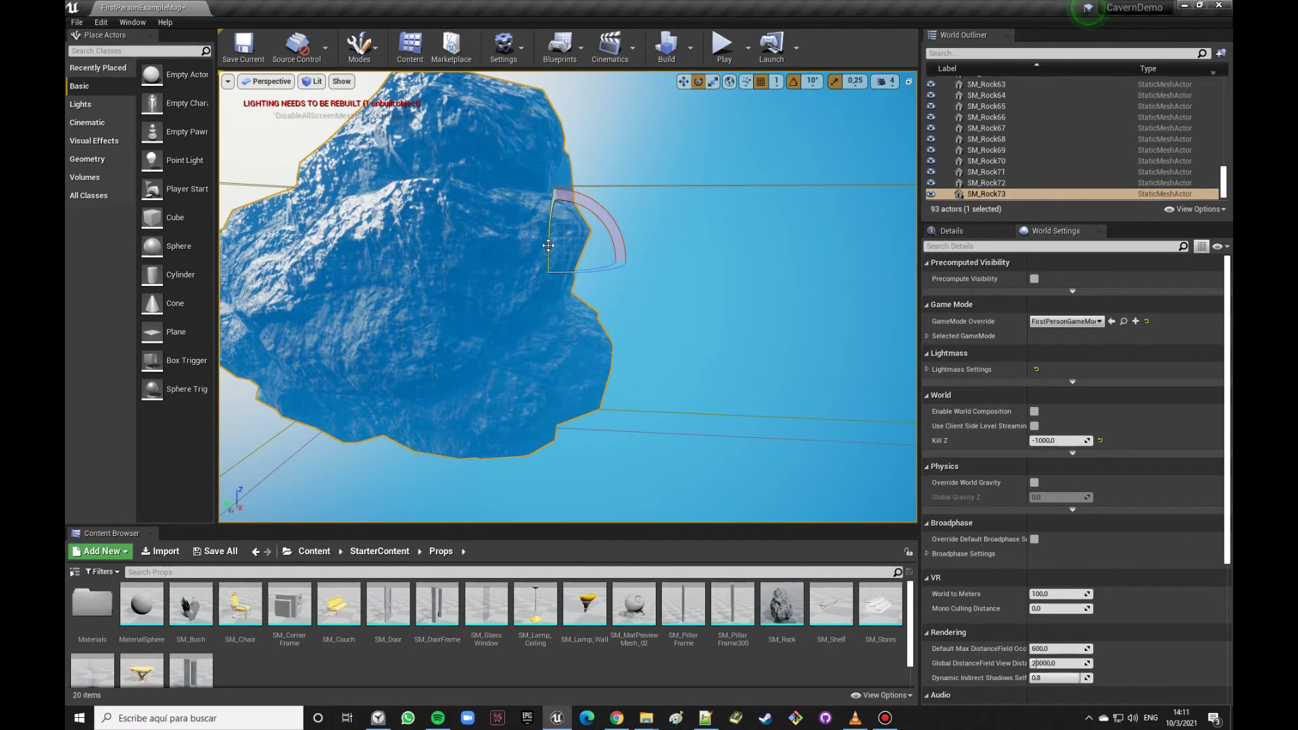
{"action": "left_click_drag", "start_coordinate": [548, 246], "coordinate": [438, 245]}
{"action": "right_click_drag", "start_coordinate": [434, 340], "coordinate": [595, 284]}
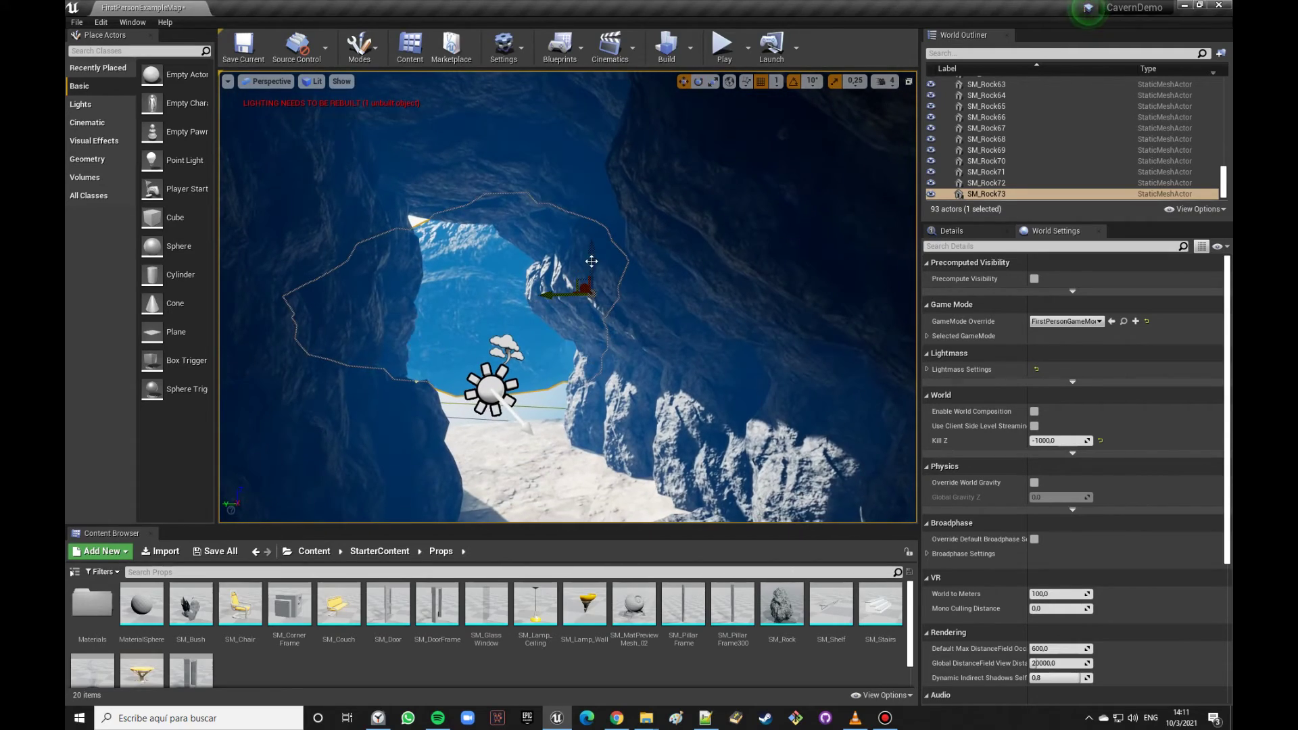
{"action": "left_click_drag", "start_coordinate": [591, 263], "coordinate": [592, 352]}
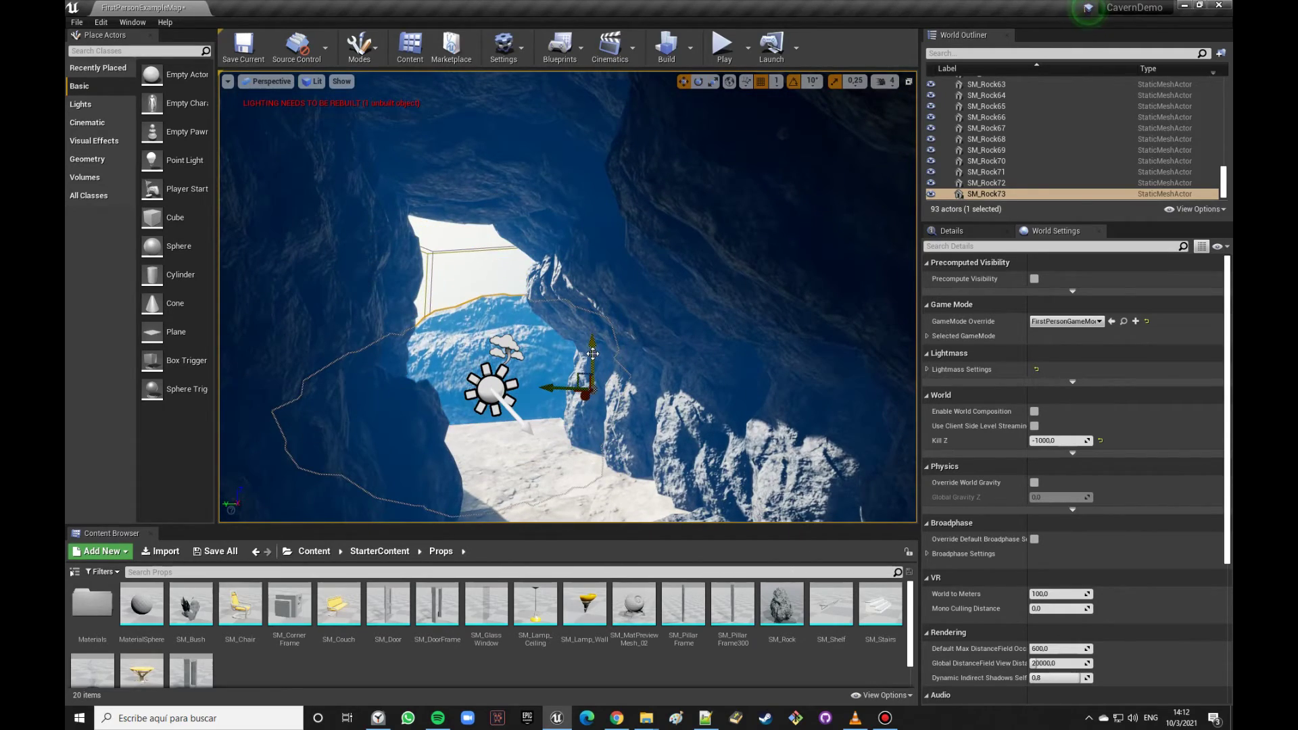
{"action": "key", "text": "f"}
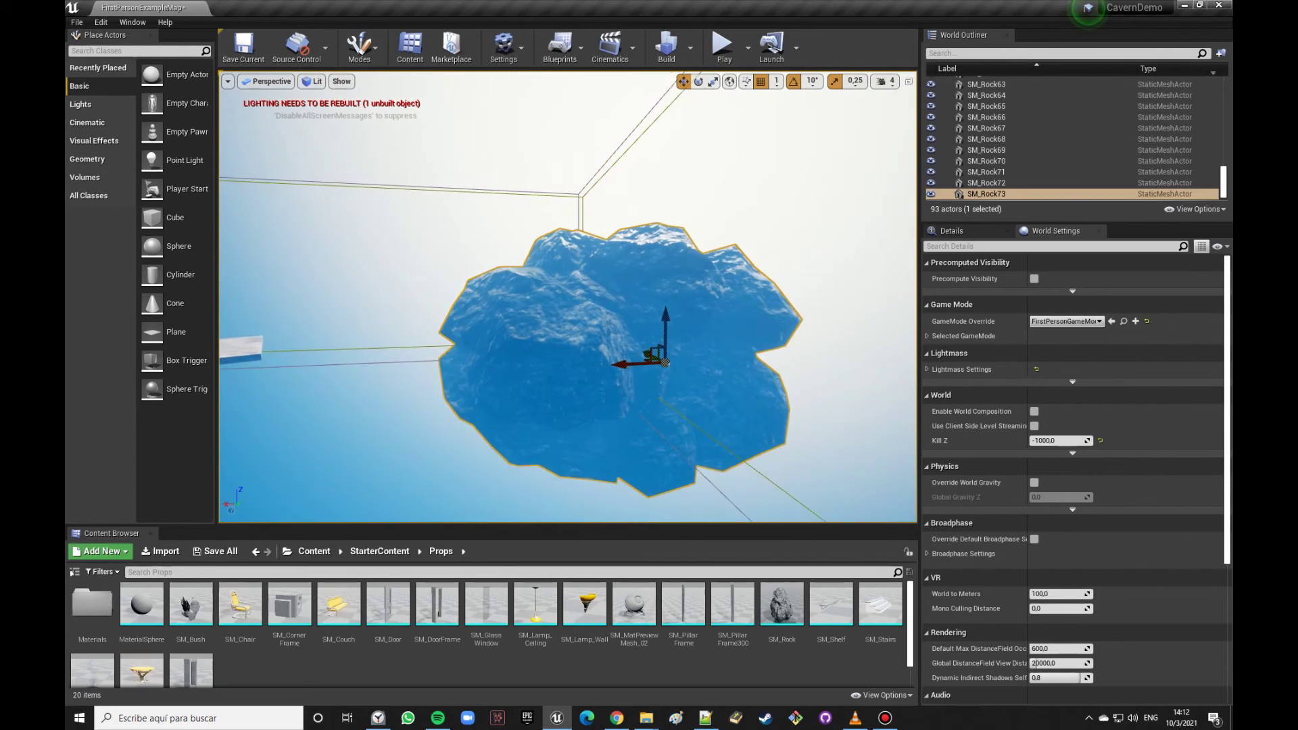
Step: Try a second copy rotated -50 degrees, then delete it and reselect the original rock
{"action": "left_click_drag", "start_coordinate": [598, 362], "coordinate": [688, 359], "text": "alt"}
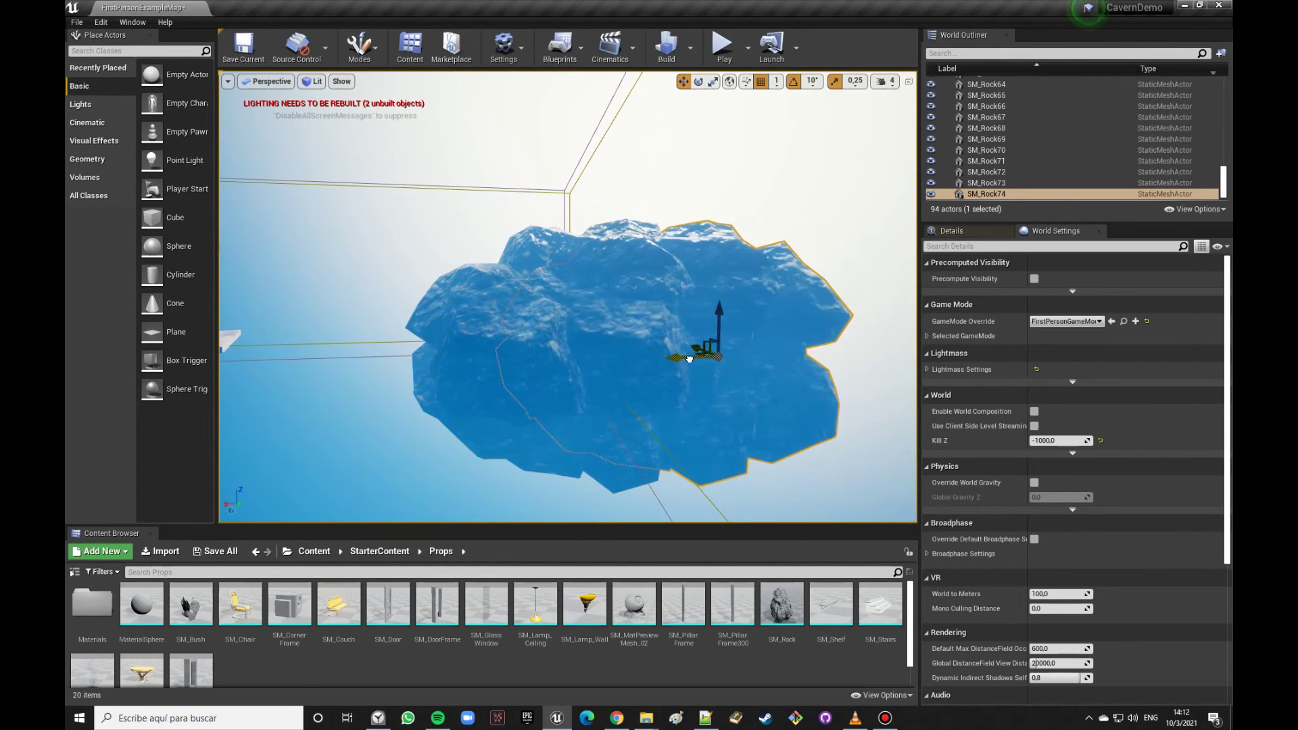
{"action": "left_click_drag", "start_coordinate": [754, 329], "coordinate": [751, 378]}
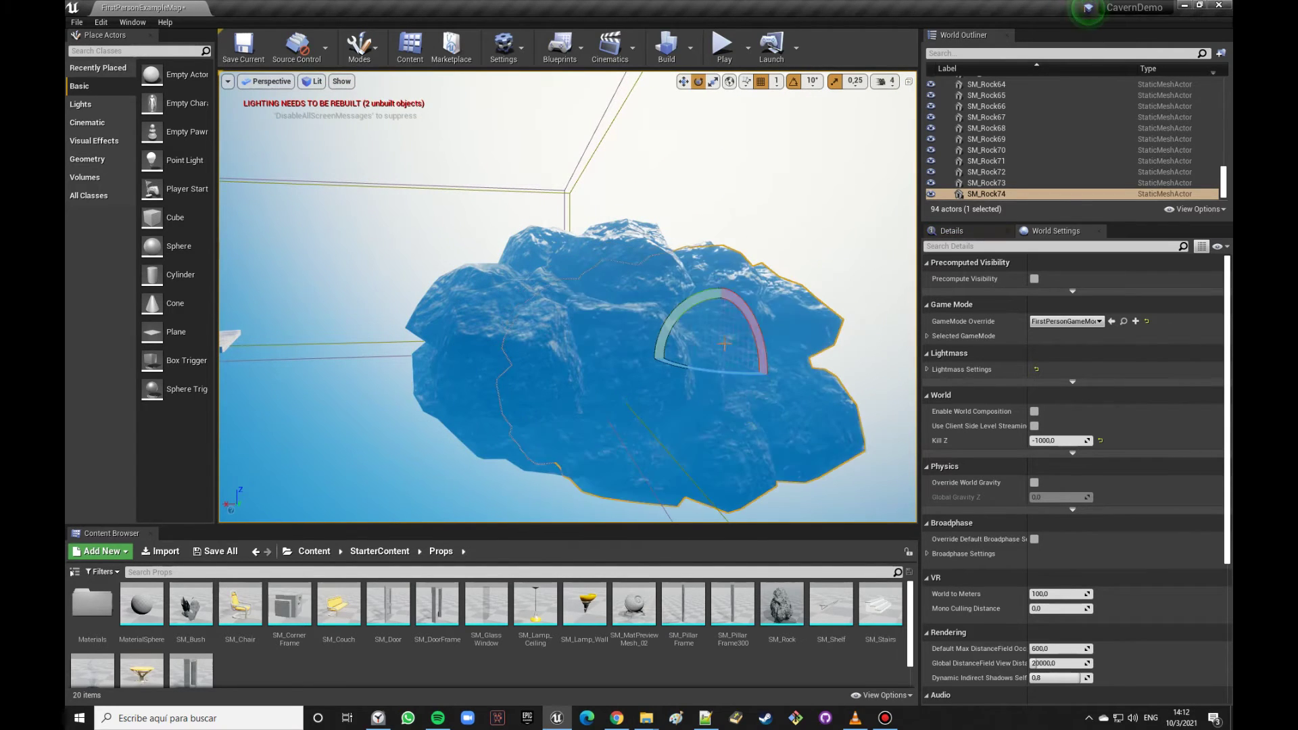
{"action": "left_click_drag", "start_coordinate": [666, 323], "coordinate": [664, 422]}
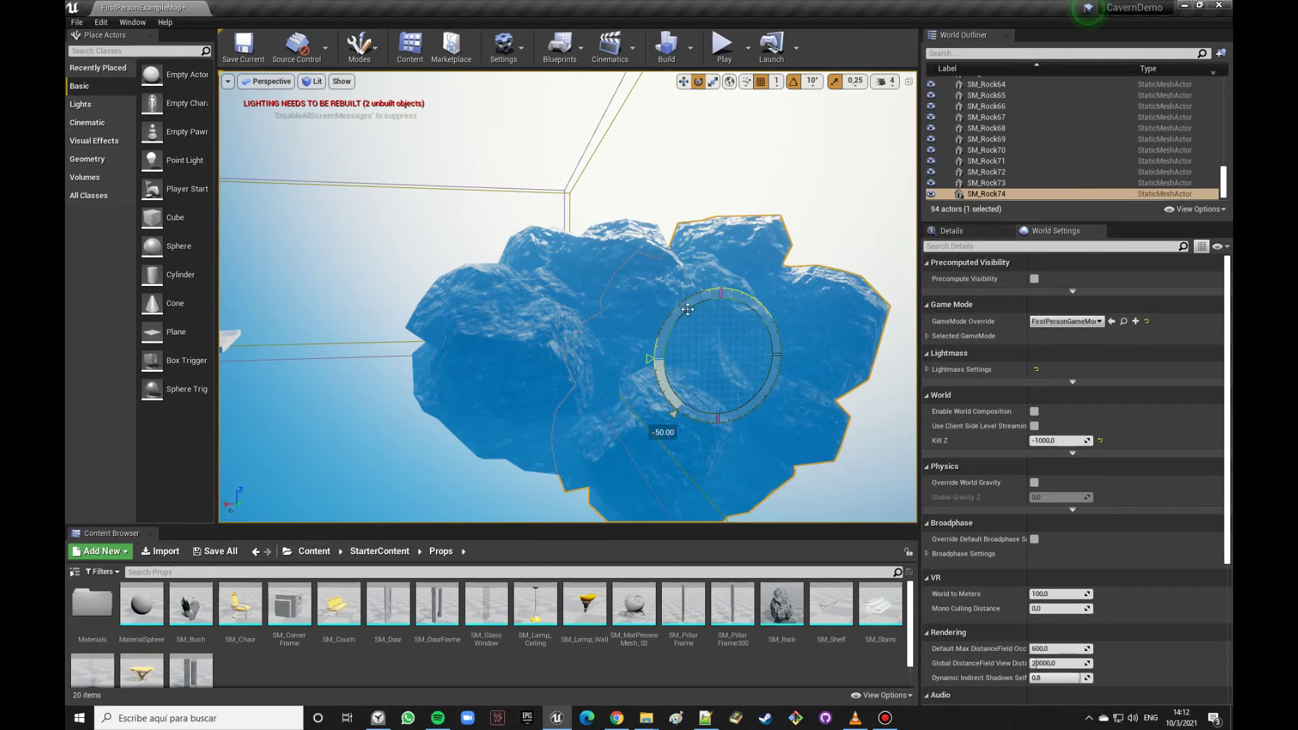
{"action": "mouse_move", "coordinate": [720, 355]}
{"action": "right_mouse_down"}
{"action": "mouse_move", "coordinate": [568, 284]}
{"action": "mouse_move", "coordinate": [566, 233]}
{"action": "right_mouse_up"}
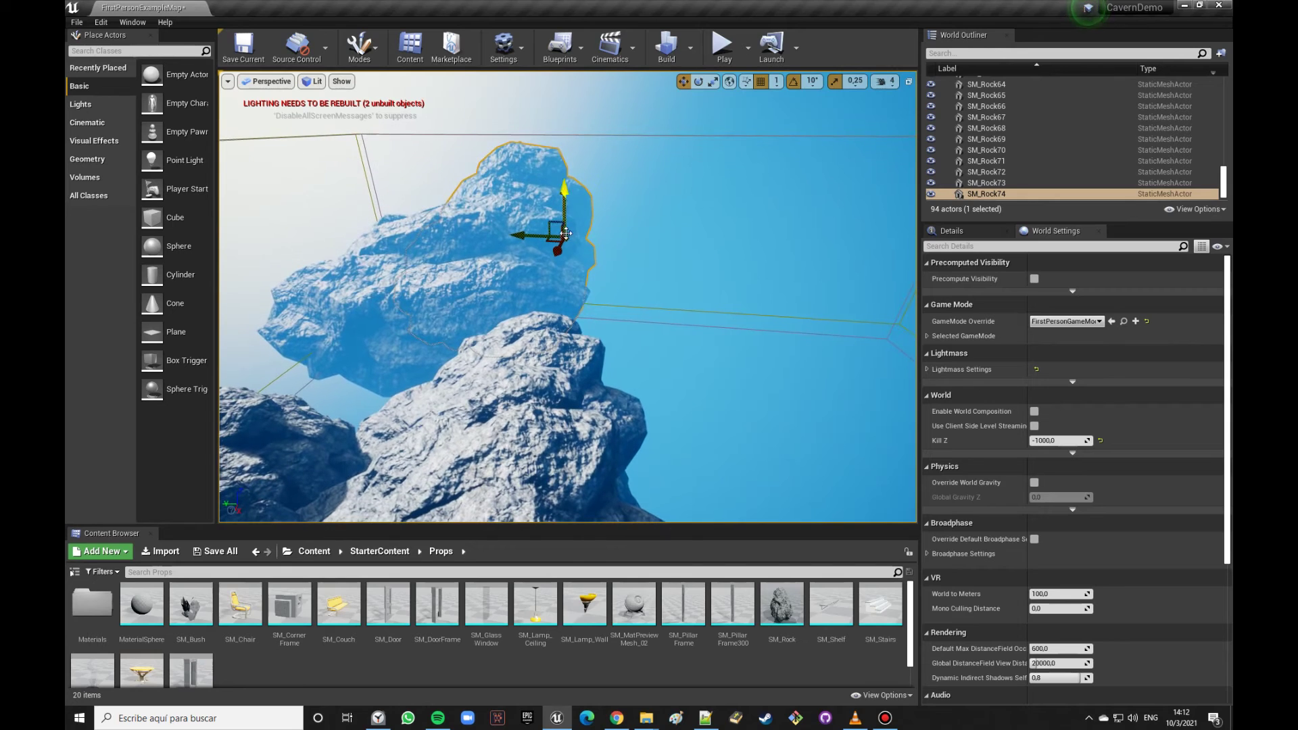
{"action": "right_click", "coordinate": [659, 238]}
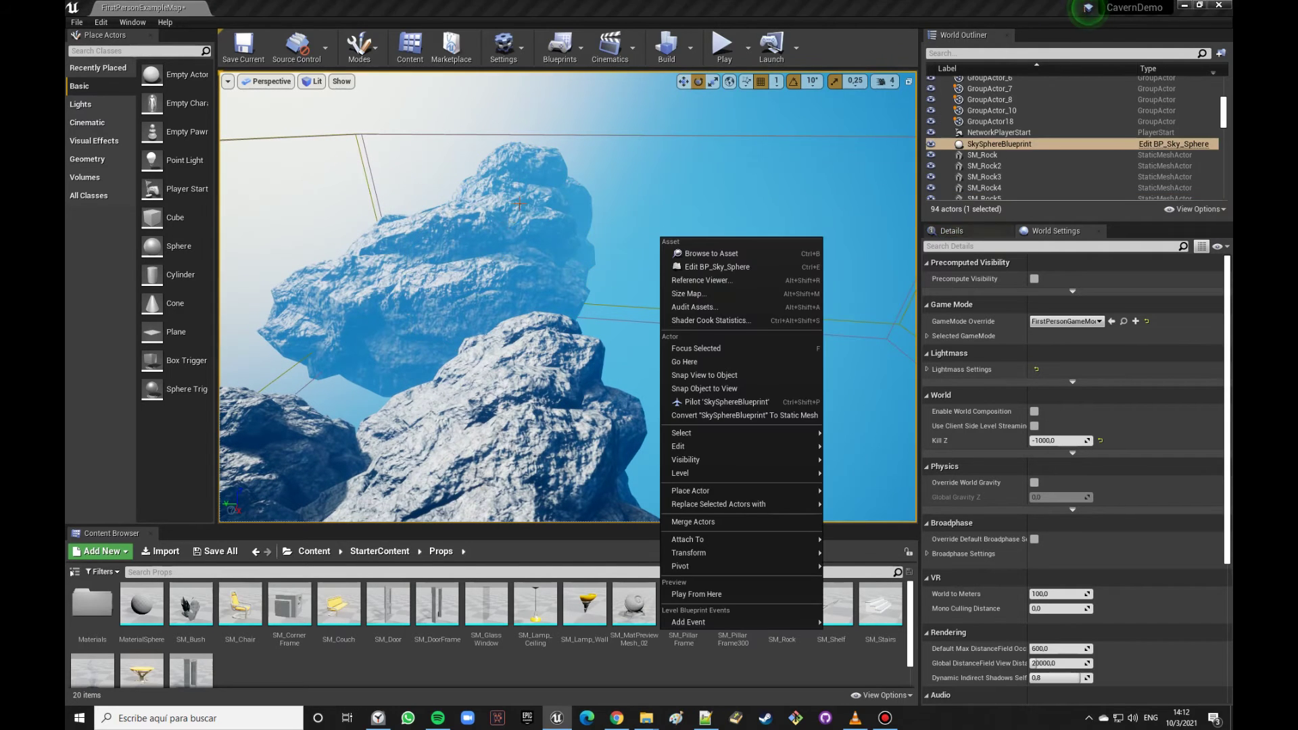
{"action": "key", "text": "Delete"}
{"action": "left_click", "coordinate": [480, 273]}
{"action": "key", "text": "f"}
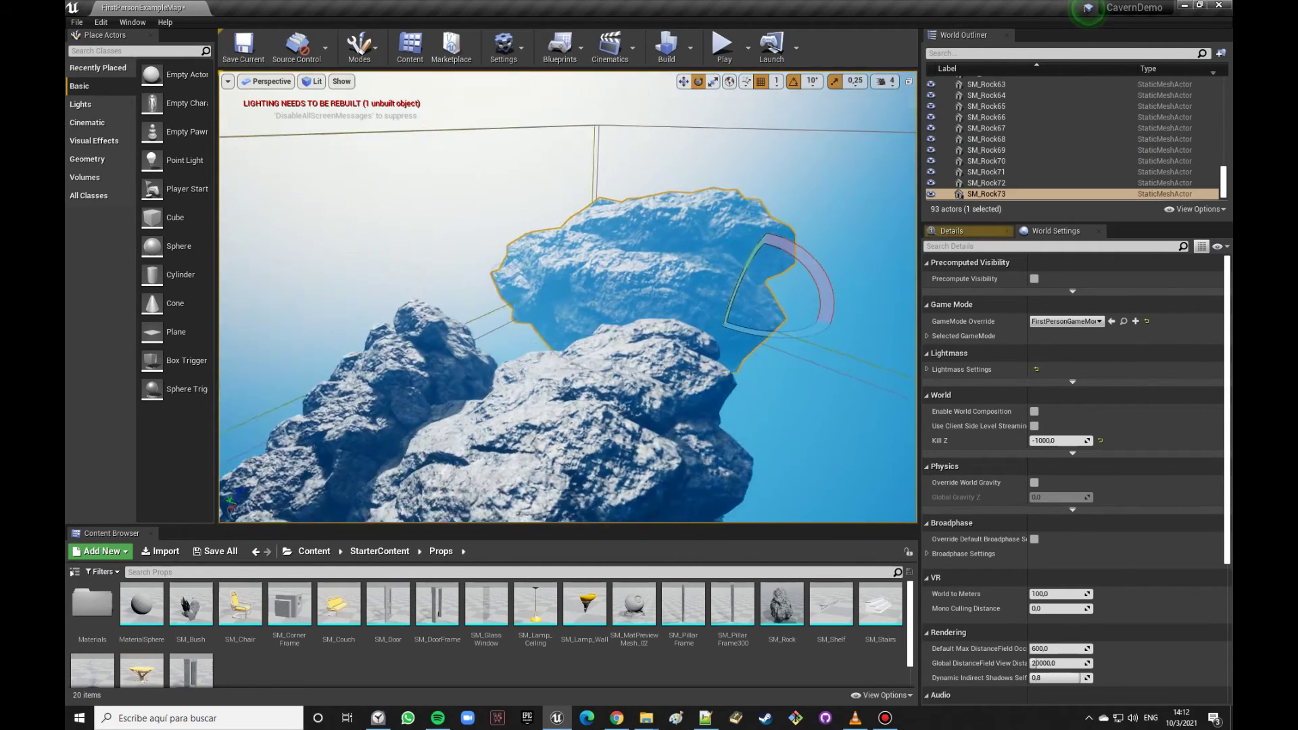
{"action": "key", "text": "w"}
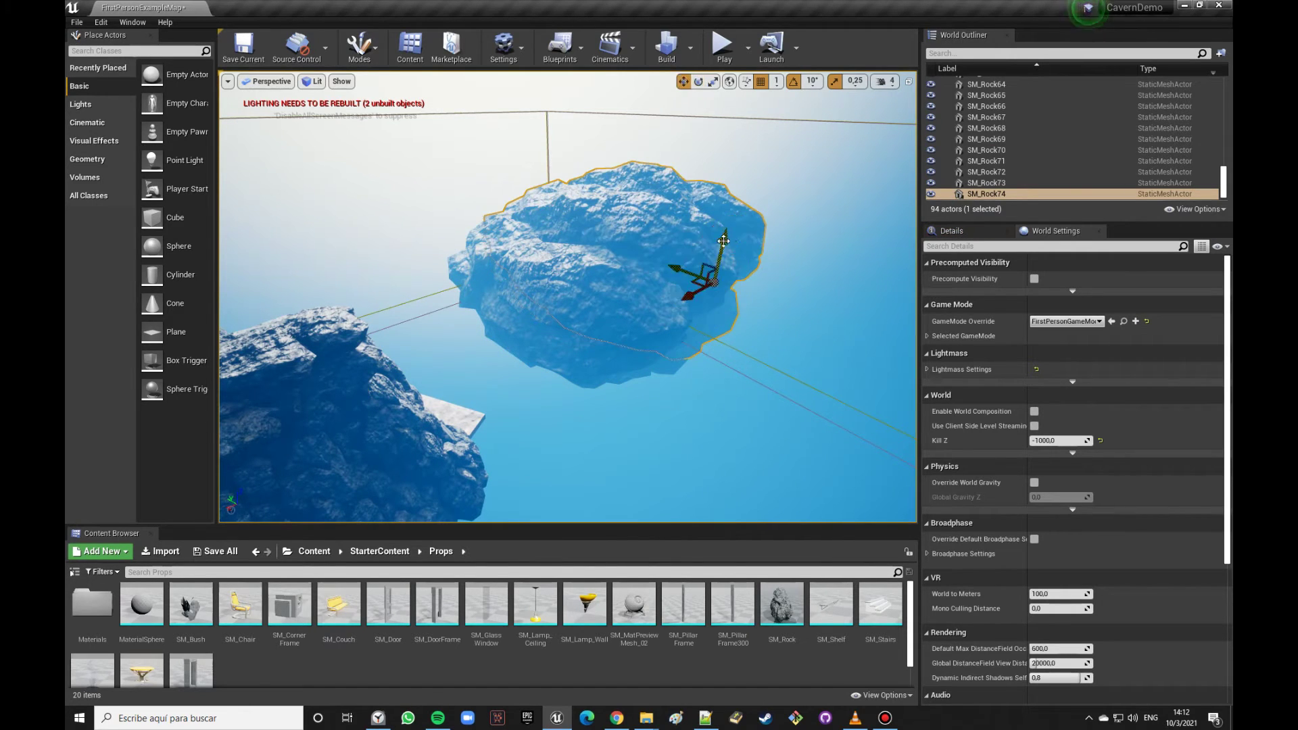
Step: Duplicate the rock as SM_Rock74, raise it up-right, and preview the cave in game view
{"action": "left_click_drag", "start_coordinate": [723, 241], "coordinate": [731, 205]}
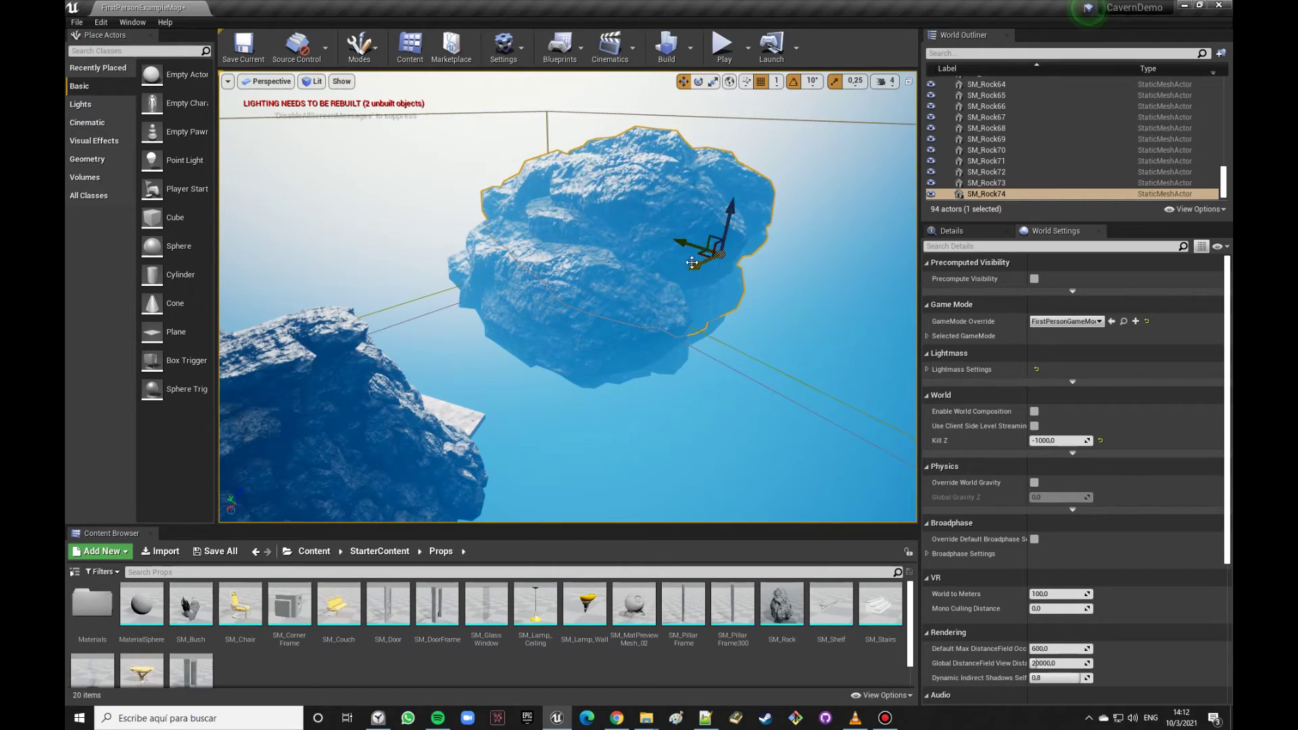
{"action": "left_click_drag", "start_coordinate": [691, 263], "coordinate": [767, 228]}
{"action": "mouse_move", "coordinate": [748, 240]}
{"action": "right_mouse_down"}
{"action": "mouse_move", "coordinate": [703, 284]}
{"action": "mouse_move", "coordinate": [625, 307]}
{"action": "right_mouse_up"}
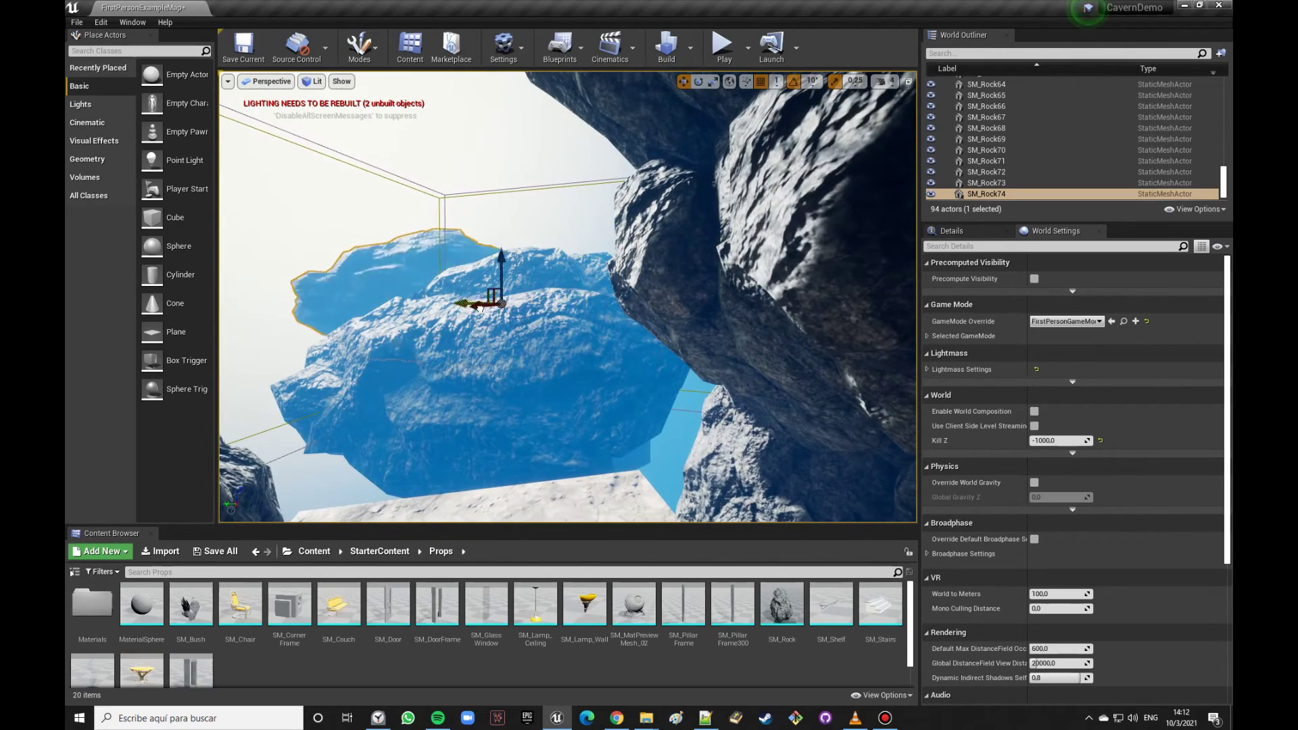
{"action": "right_click_drag", "start_coordinate": [624, 307], "coordinate": [567, 304]}
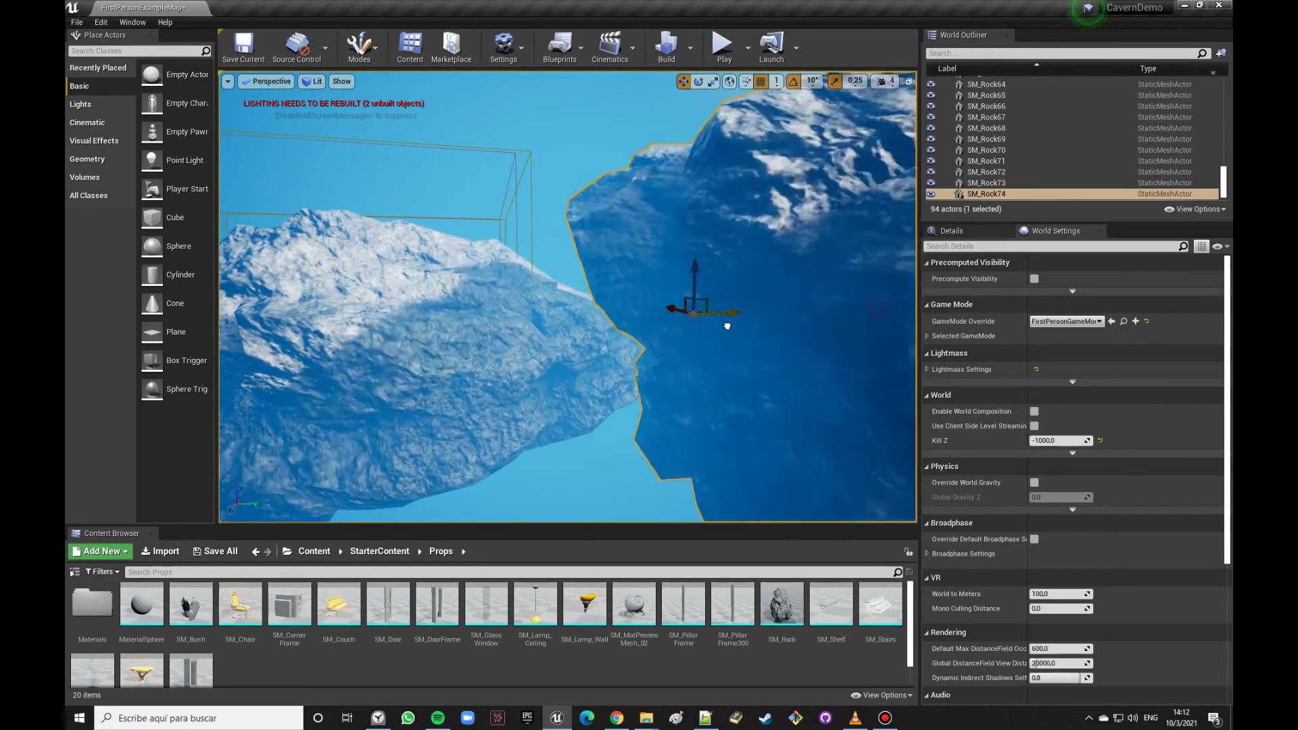
{"action": "key", "text": "f"}
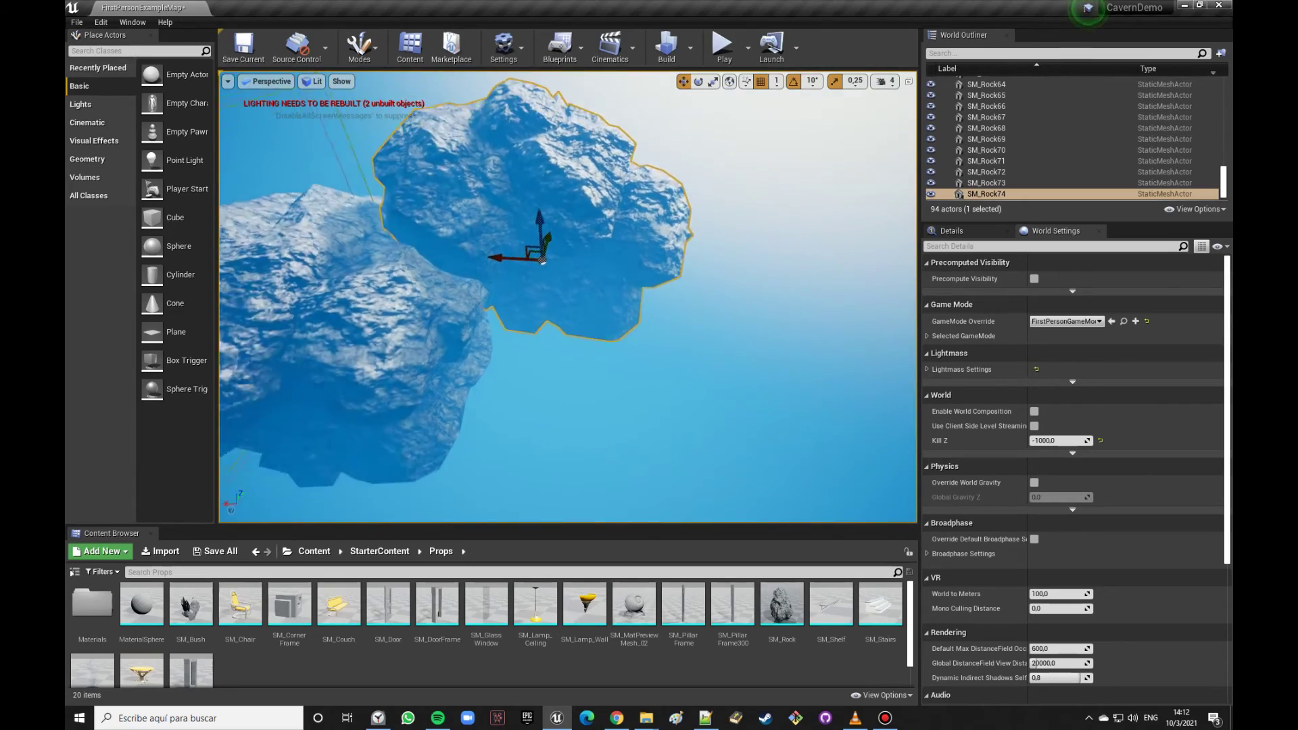
{"action": "right_click_drag", "start_coordinate": [567, 304], "coordinate": [568, 304]}
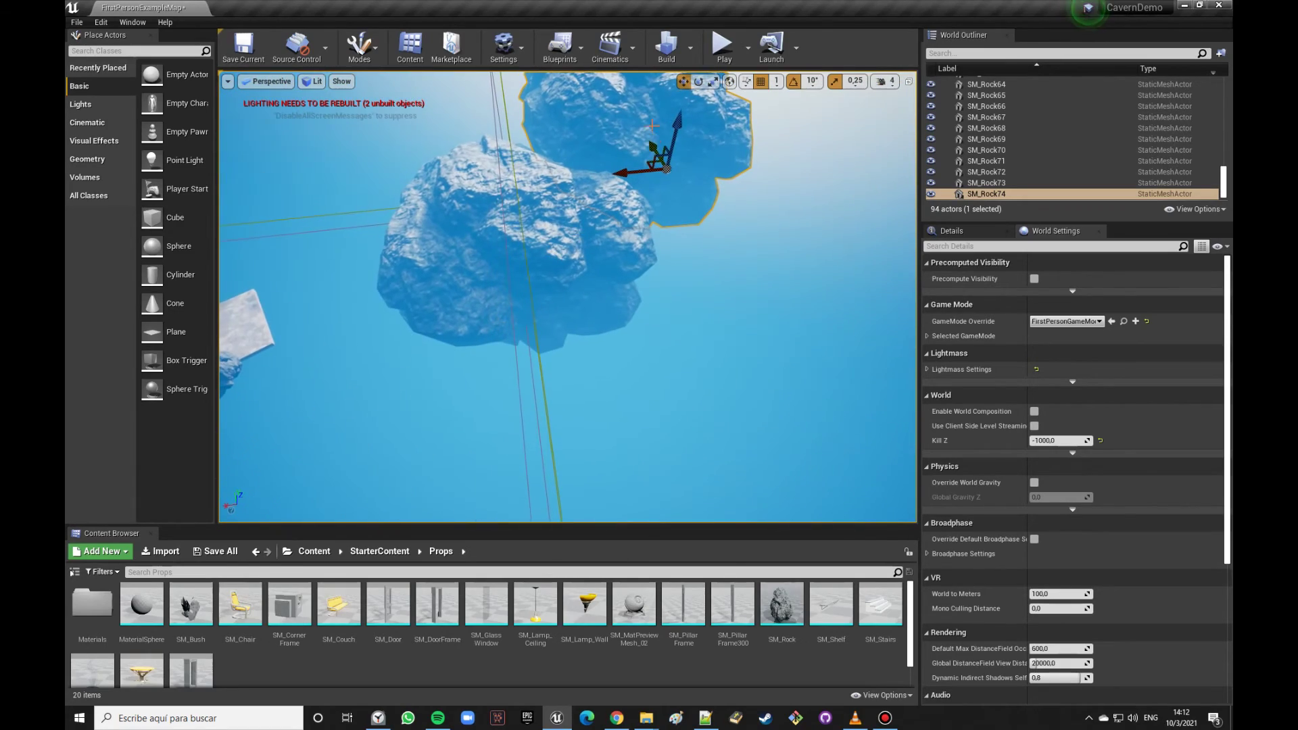
{"action": "right_click_drag", "start_coordinate": [673, 200], "coordinate": [673, 199]}
{"action": "key", "text": "g"}
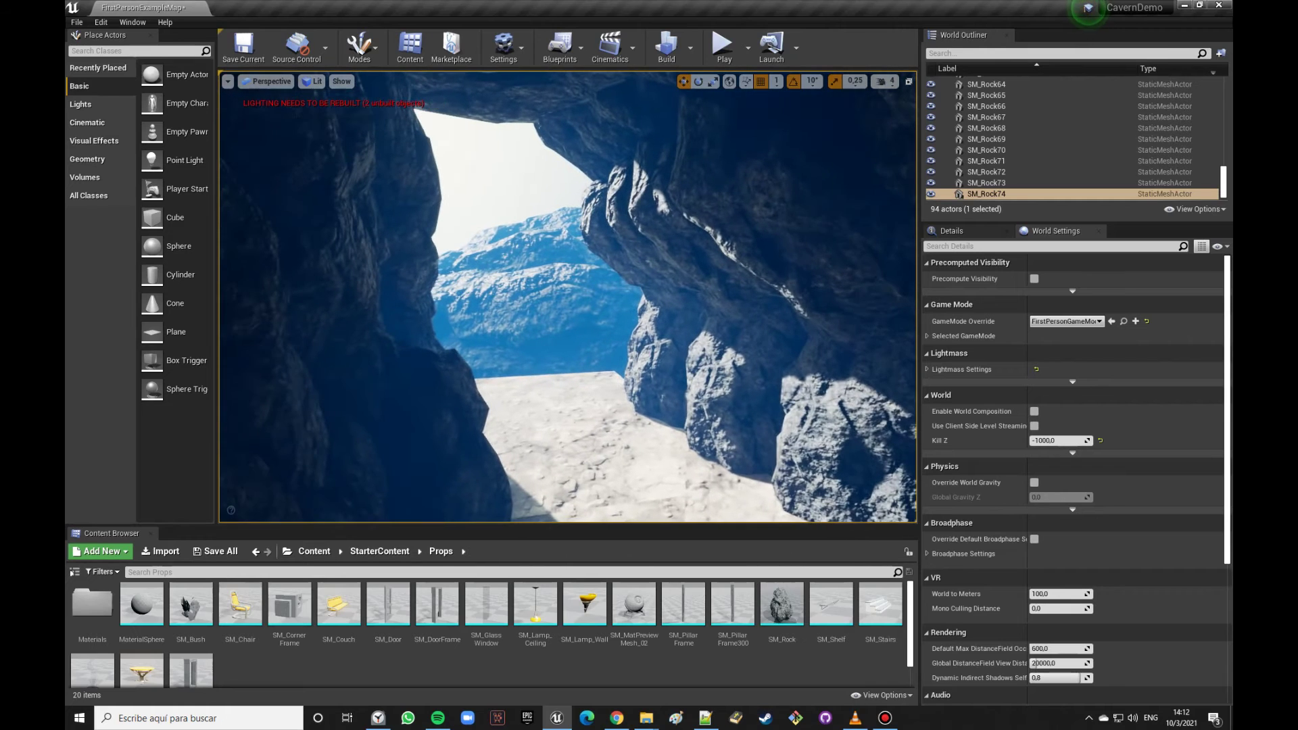
{"action": "right_click_drag", "start_coordinate": [501, 283], "coordinate": [500, 282]}
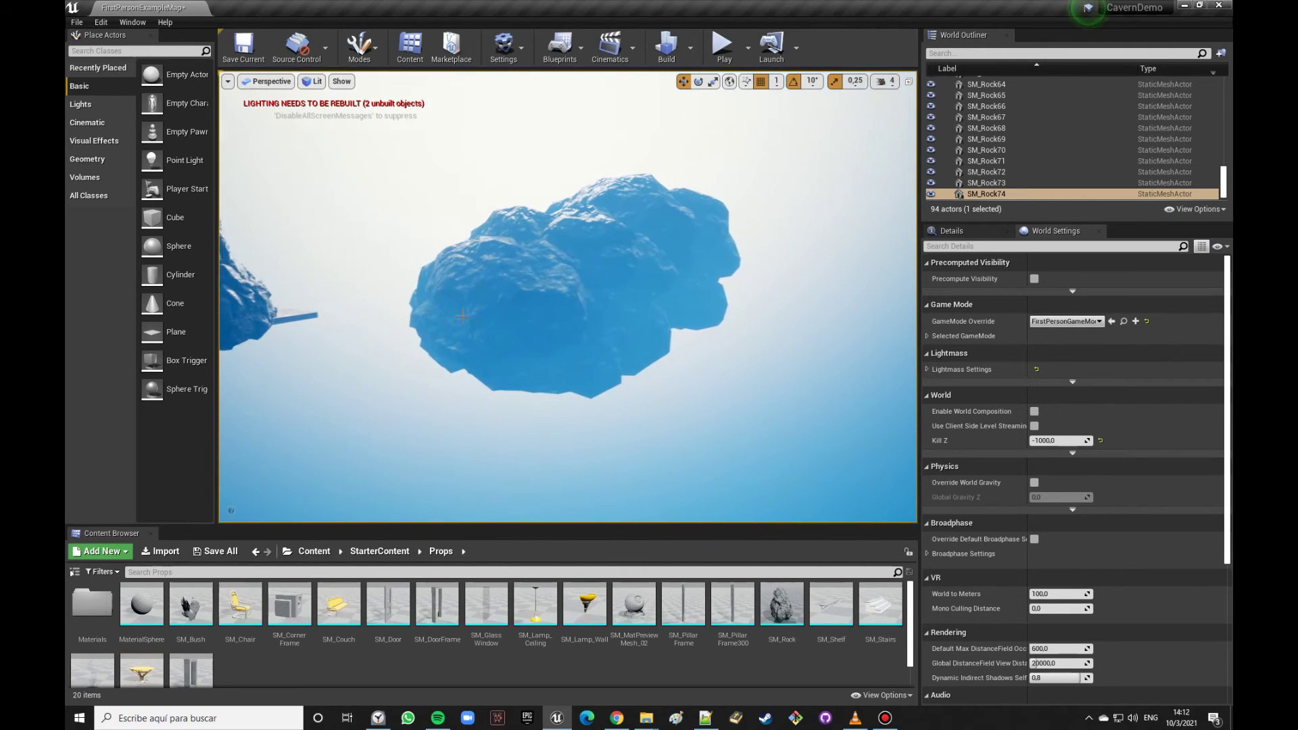
Step: Select SM_Rock73 and SM_Rock74 together and Alt-drag copies rightward along the cave roof
{"action": "key", "text": "g"}
{"action": "left_click", "coordinate": [614, 260]}
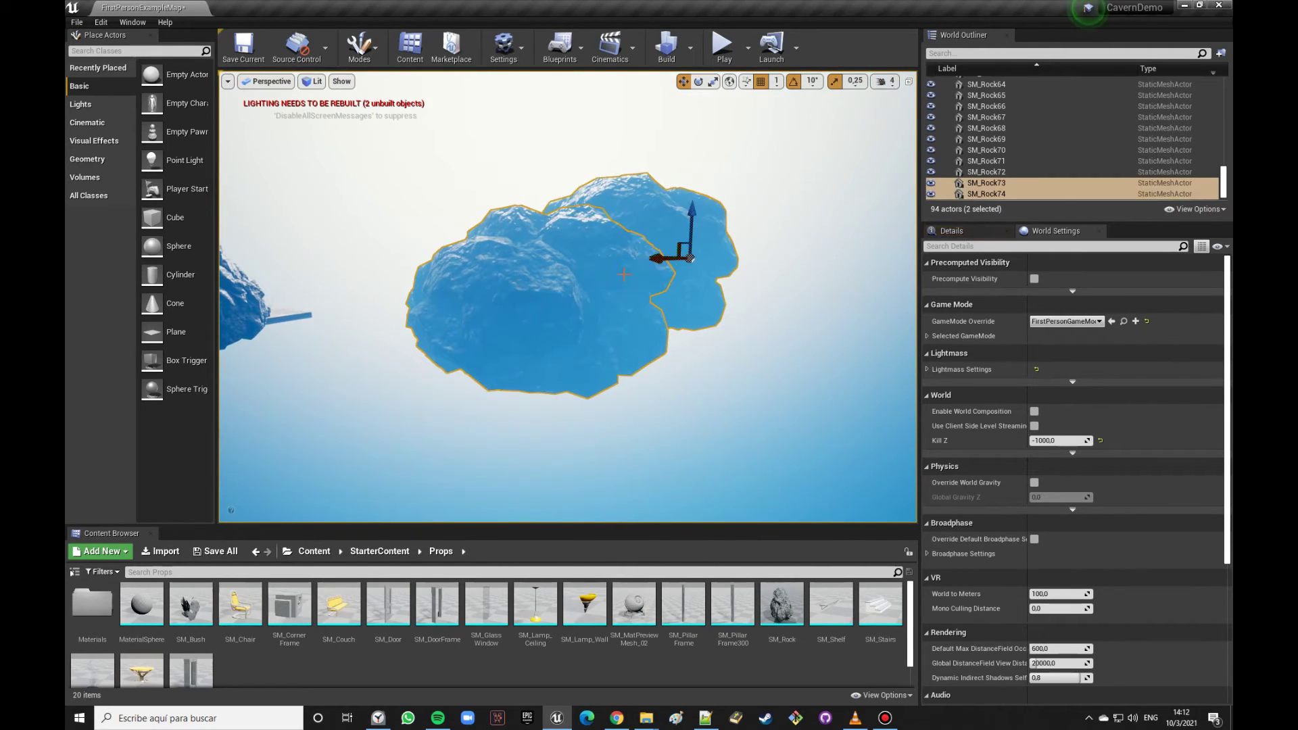
{"action": "right_click_drag", "start_coordinate": [629, 189], "coordinate": [629, 189]}
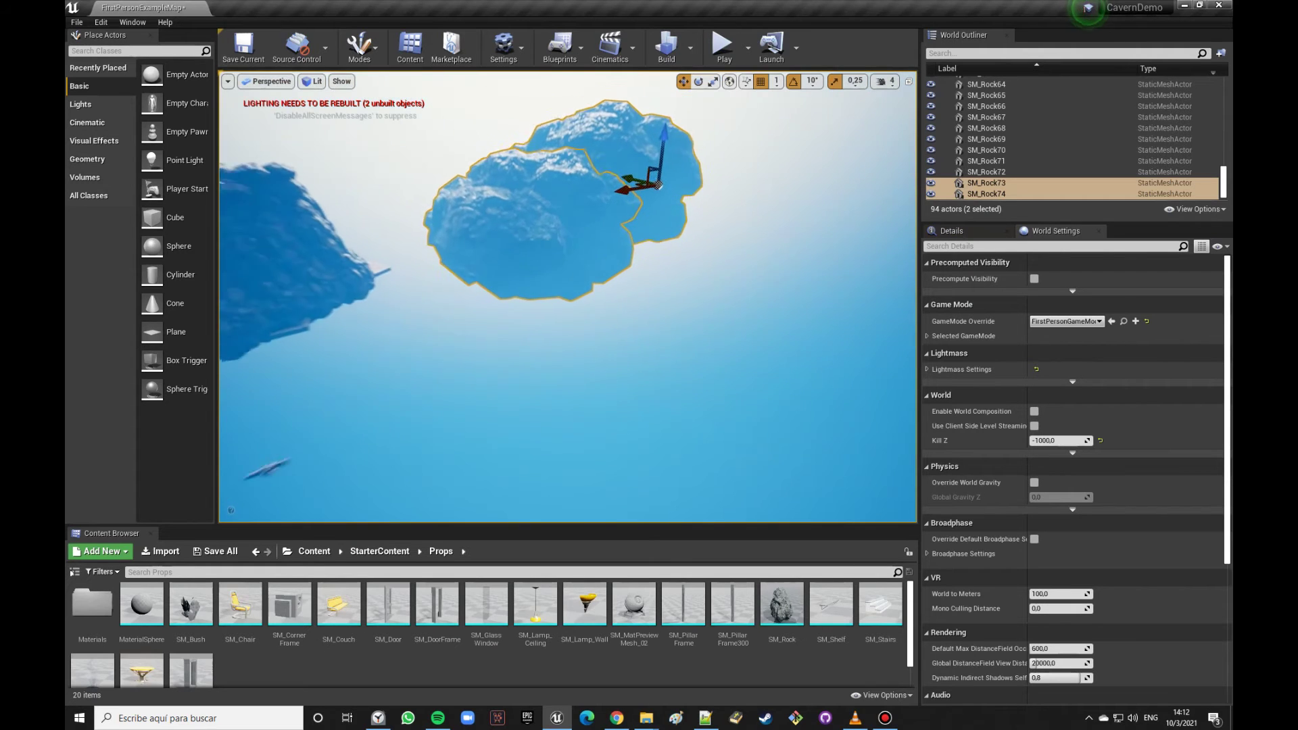
{"action": "left_click_drag", "start_coordinate": [664, 214], "coordinate": [704, 250]}
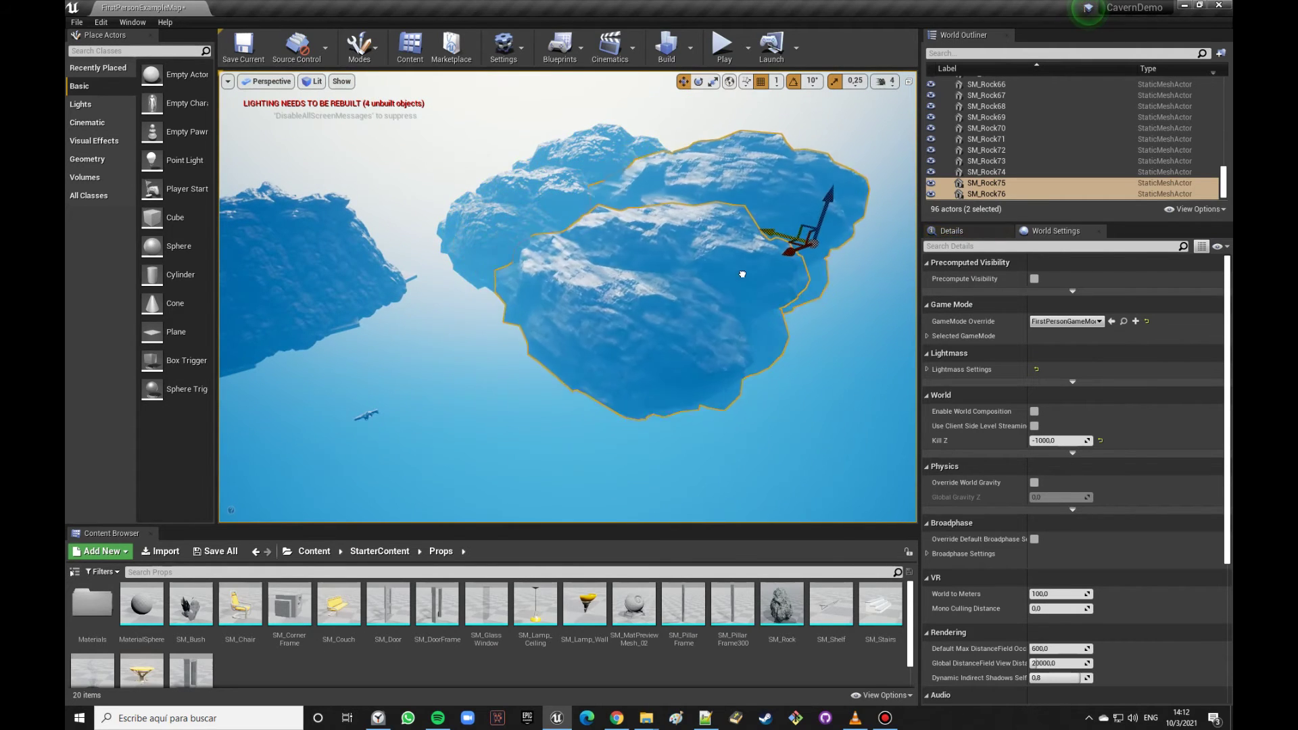
{"action": "right_click_drag", "start_coordinate": [692, 244], "coordinate": [665, 219]}
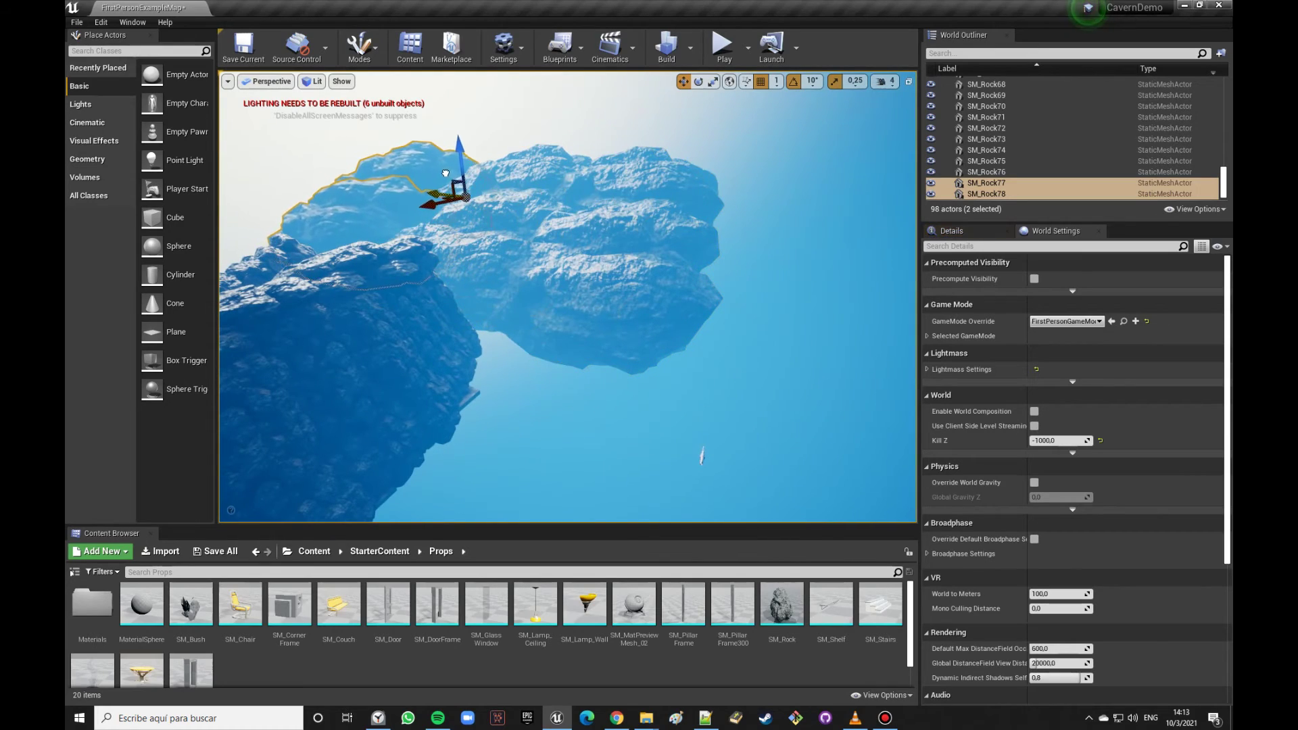
{"action": "mouse_move", "coordinate": [701, 457]}
{"action": "right_mouse_down"}
{"action": "mouse_move", "coordinate": [830, 185]}
{"action": "mouse_move", "coordinate": [811, 203]}
{"action": "mouse_move", "coordinate": [450, 241]}
{"action": "right_mouse_up"}
{"action": "mouse_move", "coordinate": [479, 299]}
{"action": "right_mouse_down"}
{"action": "mouse_move", "coordinate": [487, 291]}
{"action": "mouse_move", "coordinate": [473, 297]}
{"action": "right_mouse_up"}
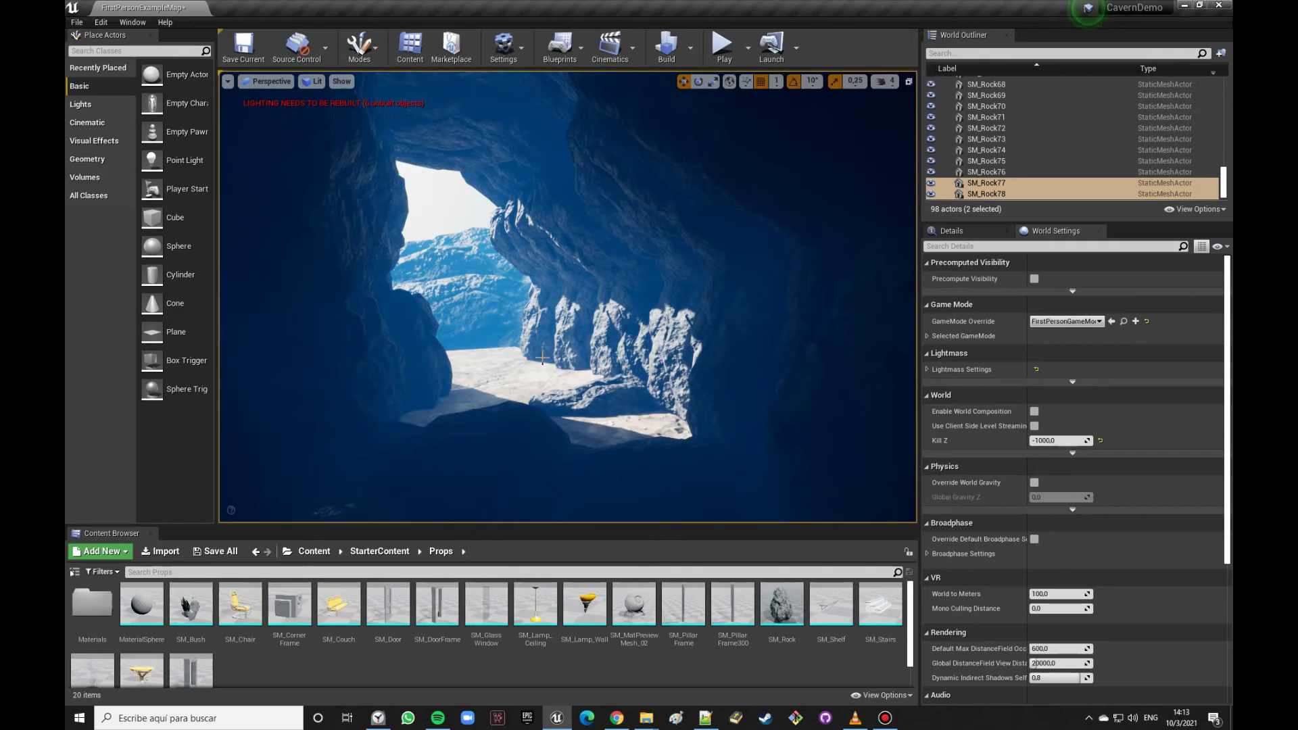
{"action": "left_click_drag", "start_coordinate": [547, 389], "coordinate": [727, 286]}
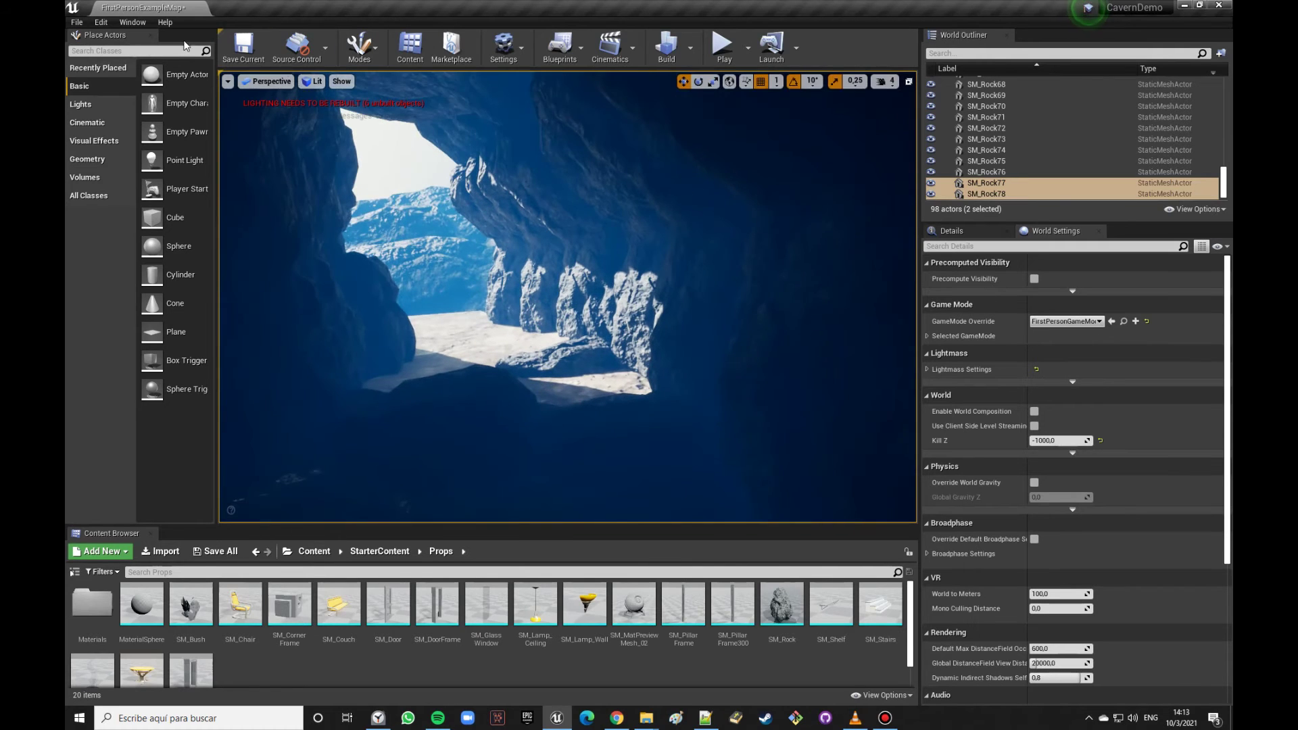
Step: Search 'point' in Place Actors, drop a Point Light inside the cave opening, and frame it
{"action": "type", "text": "point"}
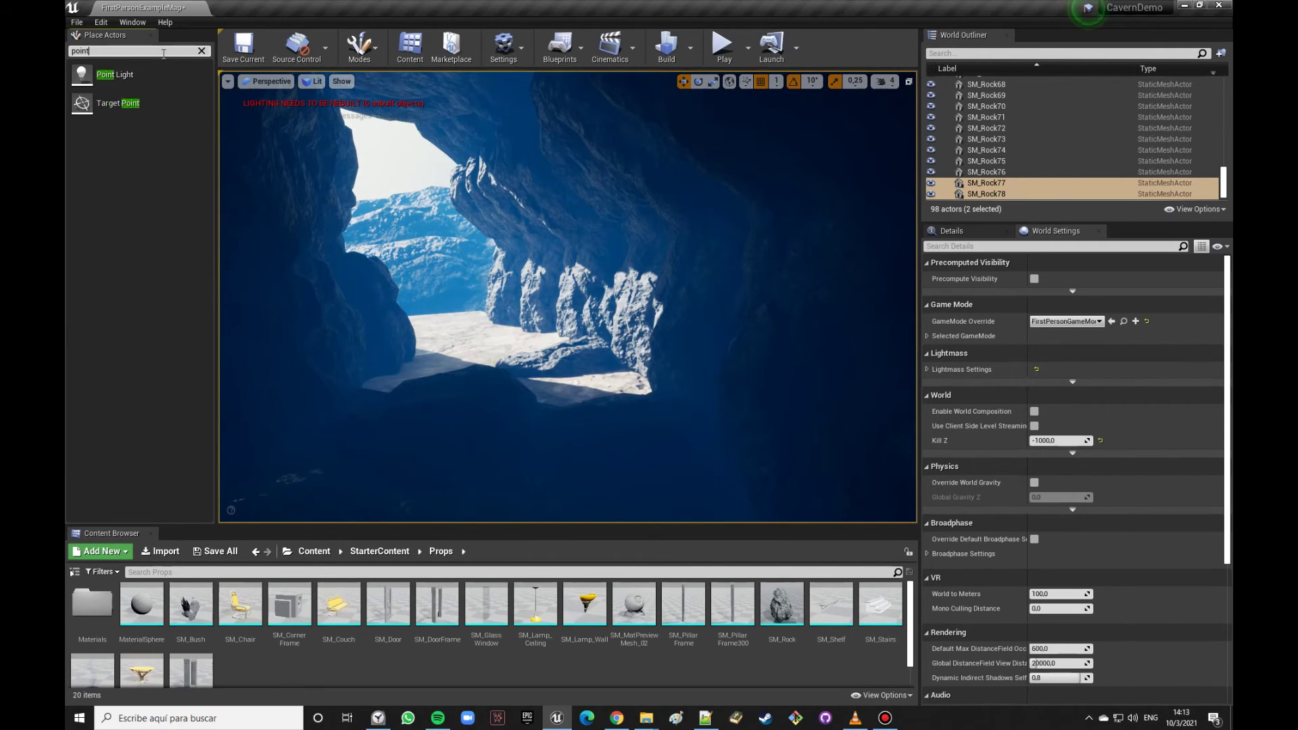
{"action": "left_click_drag", "start_coordinate": [156, 80], "coordinate": [465, 305]}
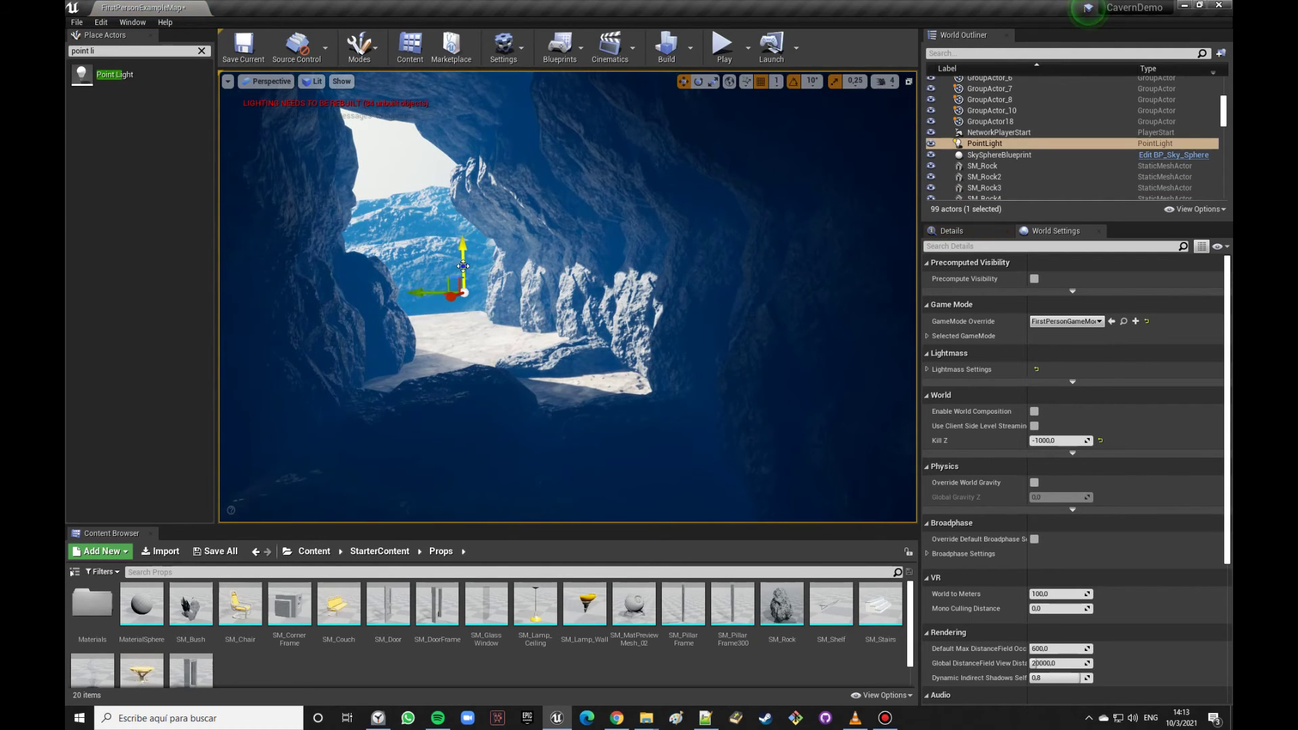
{"action": "key", "text": "f"}
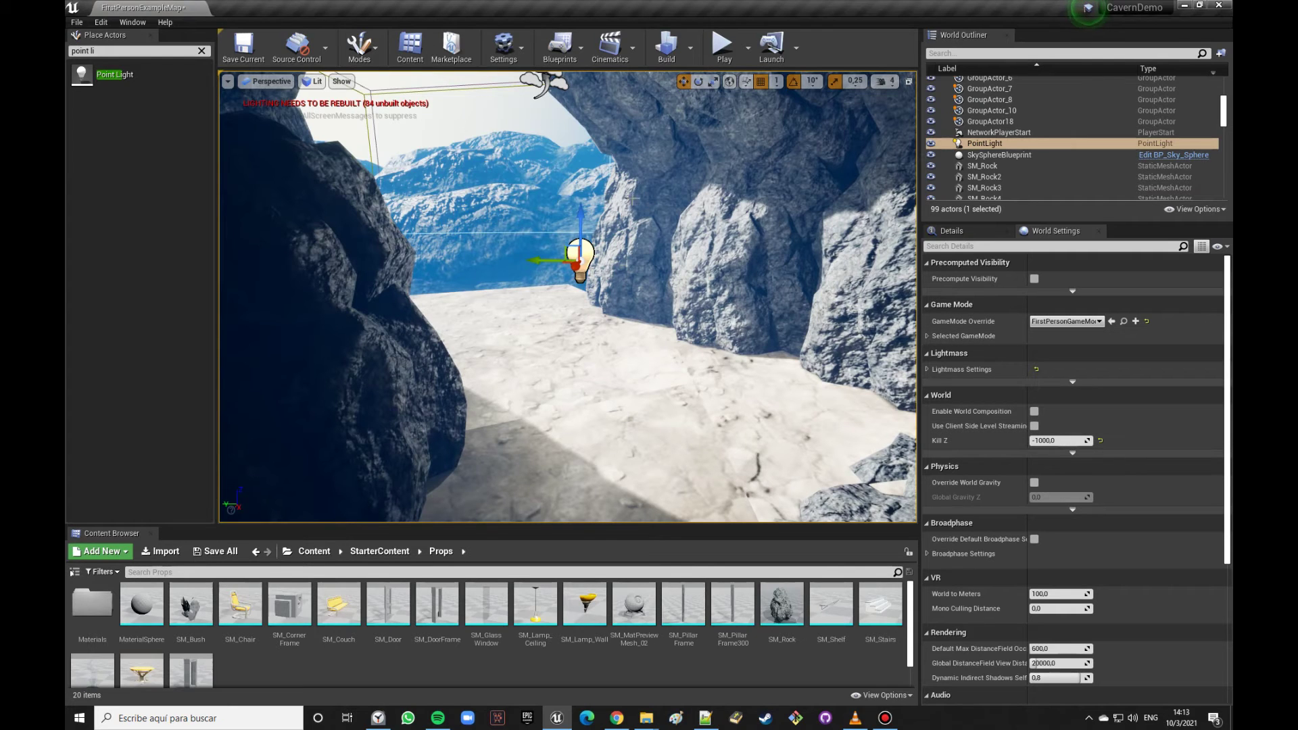
Step: Review the point light's properties and set the ExponentialHeightFog density to 0.4
{"action": "left_click", "coordinate": [973, 236]}
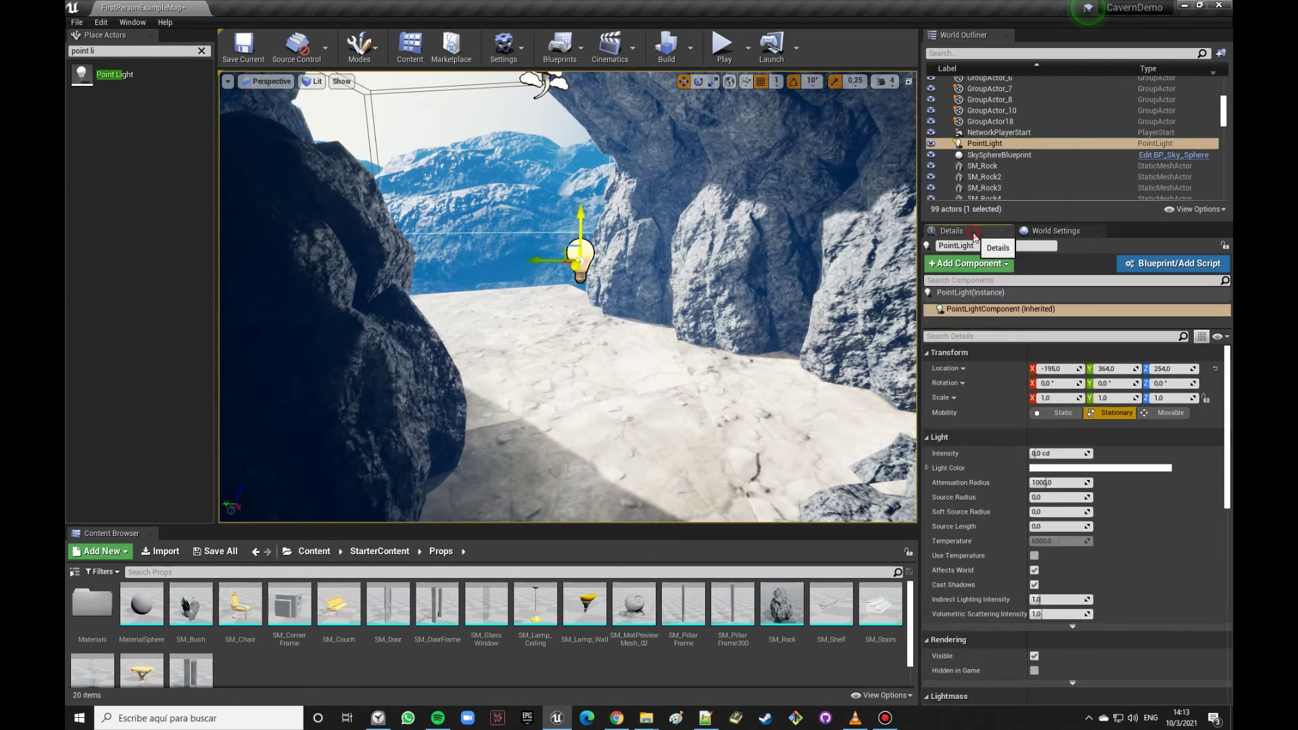
{"action": "scroll", "coordinate": [769, 299], "scroll_direction": "down", "scroll_amount": 8}
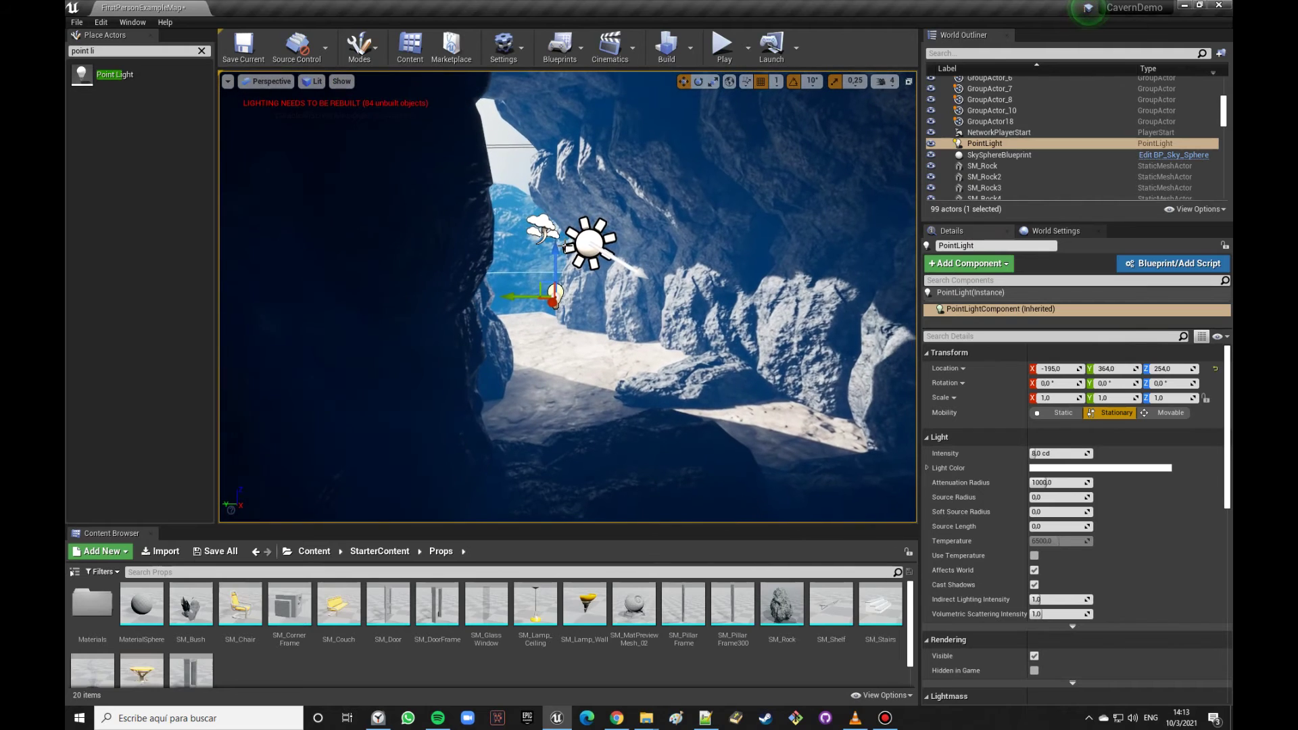
{"action": "left_click", "coordinate": [540, 230]}
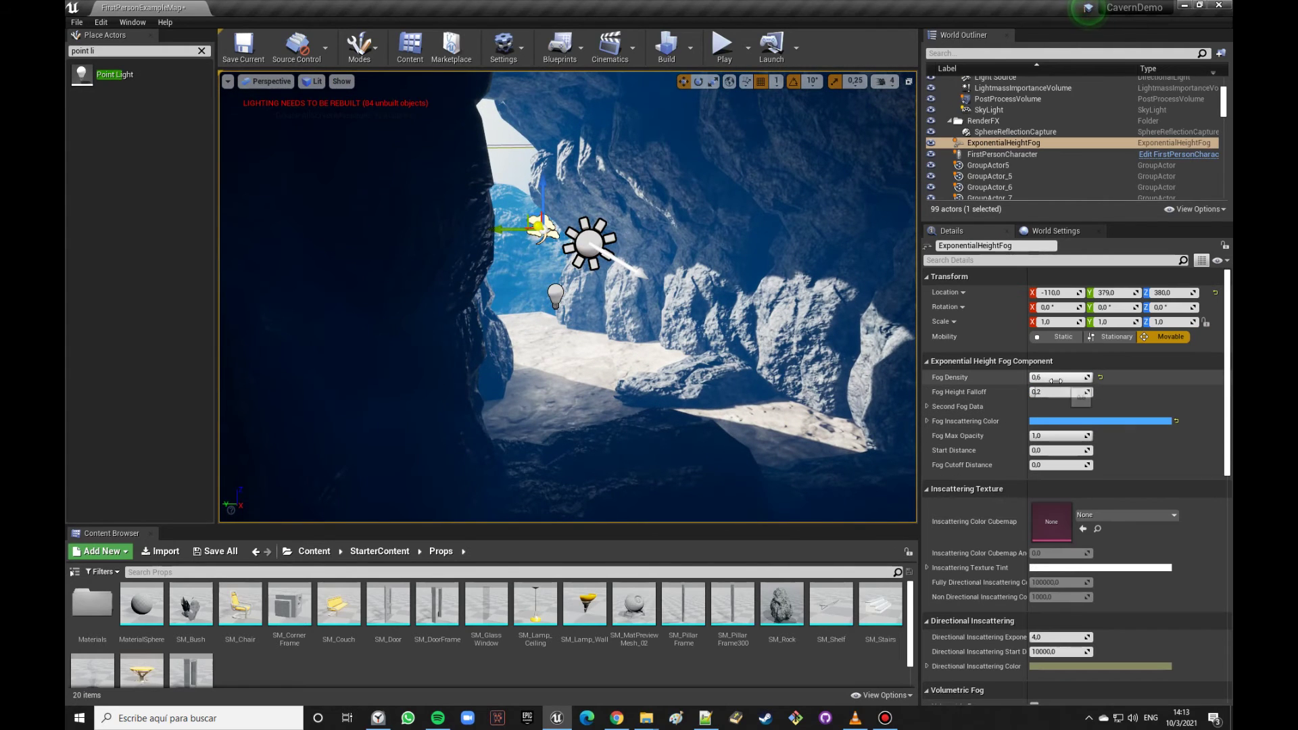
{"action": "key", "text": "Return"}
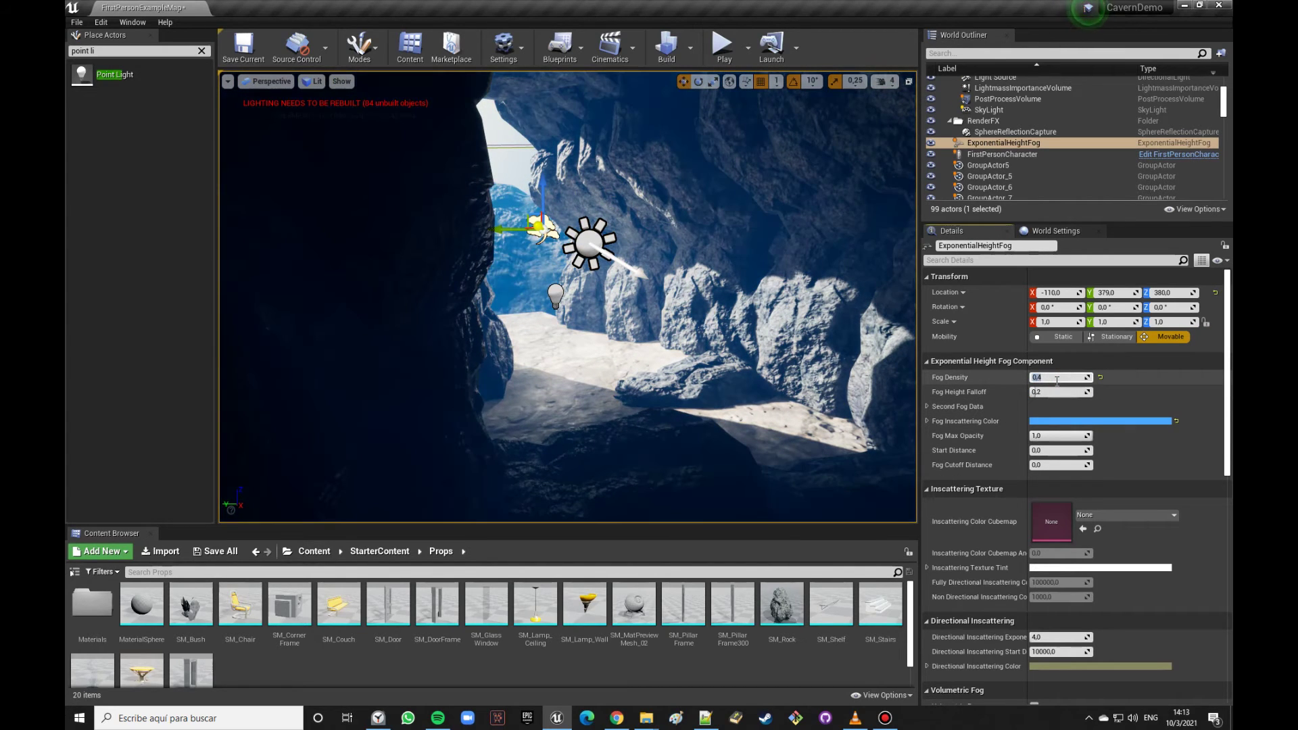
Step: Nudge PointLight along Y and Alt-drag a copy, PointLight2, further into the cave
{"action": "left_click", "coordinate": [556, 292]}
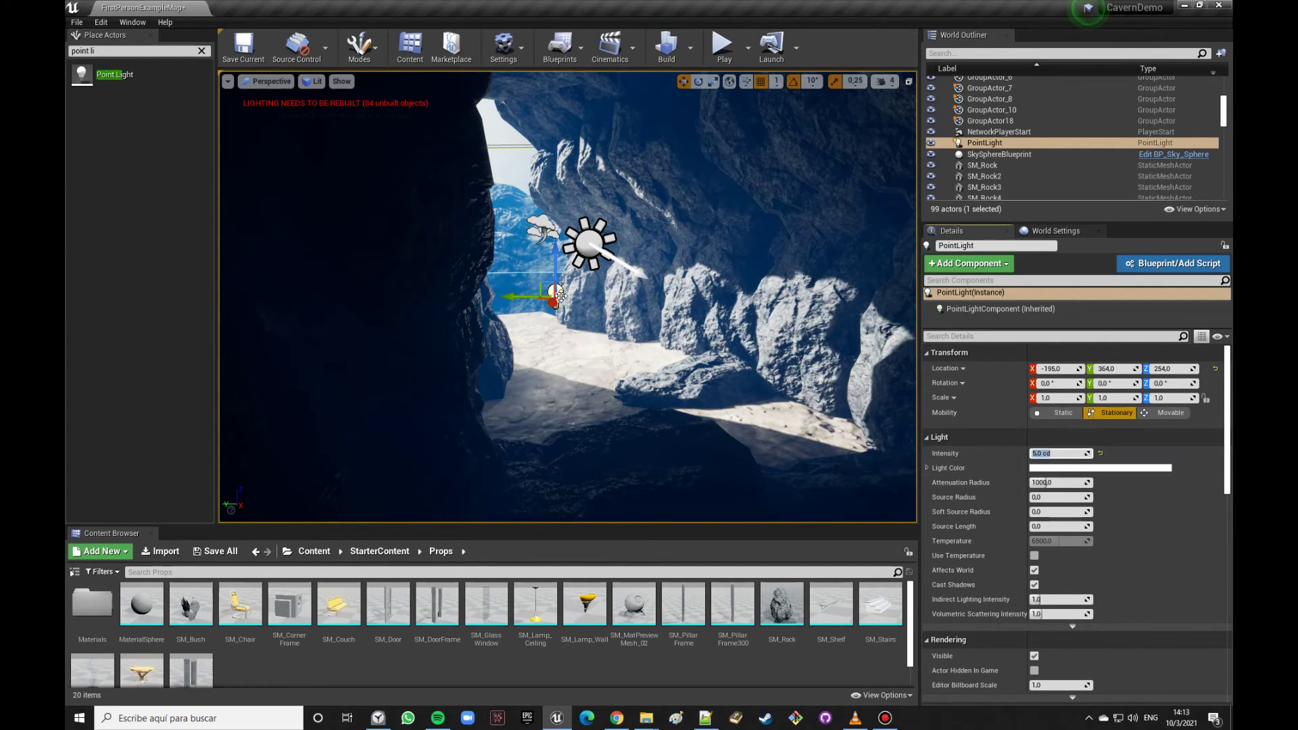
{"action": "left_click_drag", "start_coordinate": [540, 297], "coordinate": [547, 311]}
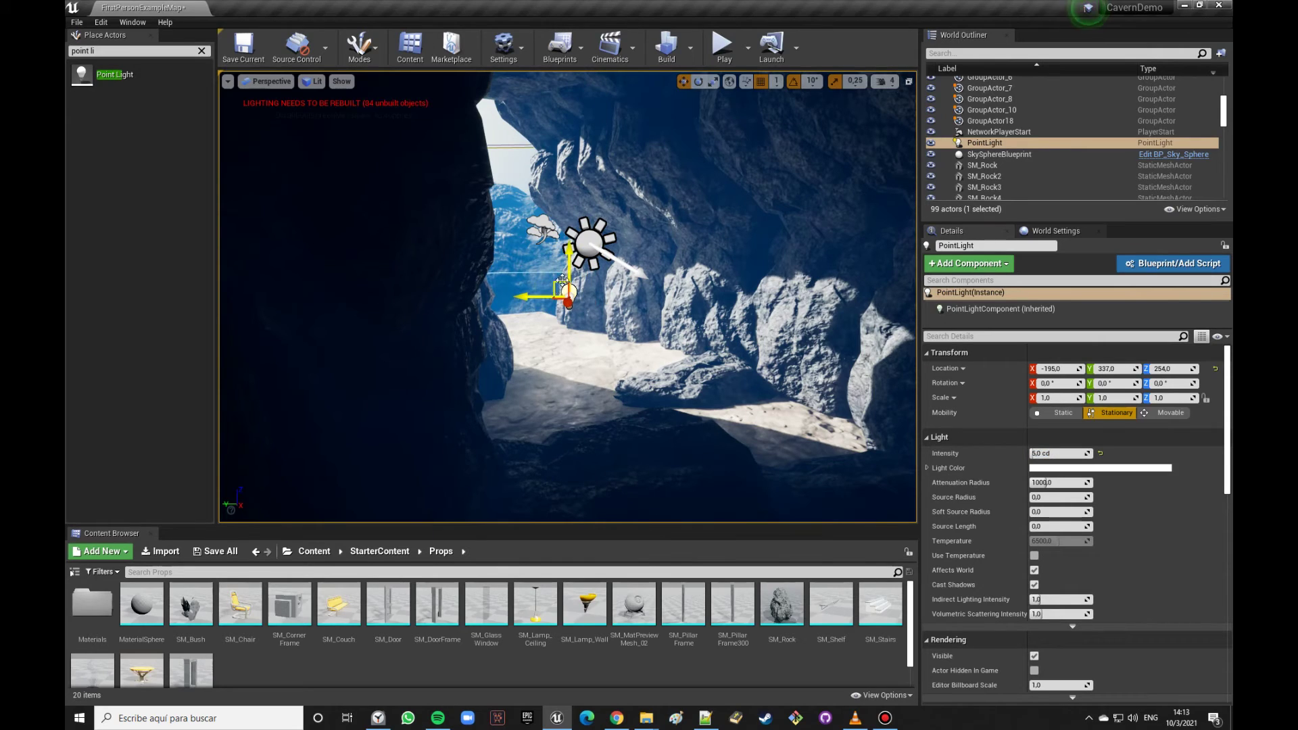
{"action": "right_click_drag", "start_coordinate": [567, 264], "coordinate": [567, 264]}
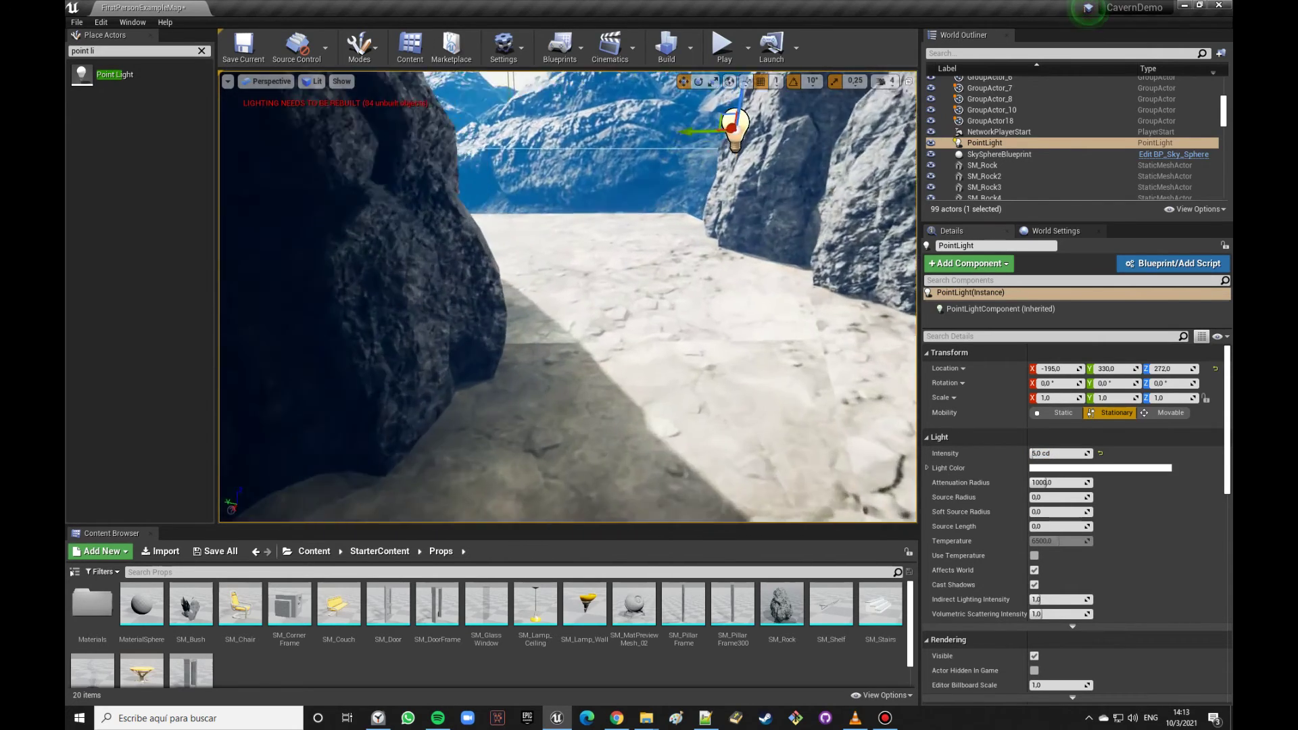
{"action": "right_click_drag", "start_coordinate": [664, 206], "coordinate": [664, 207]}
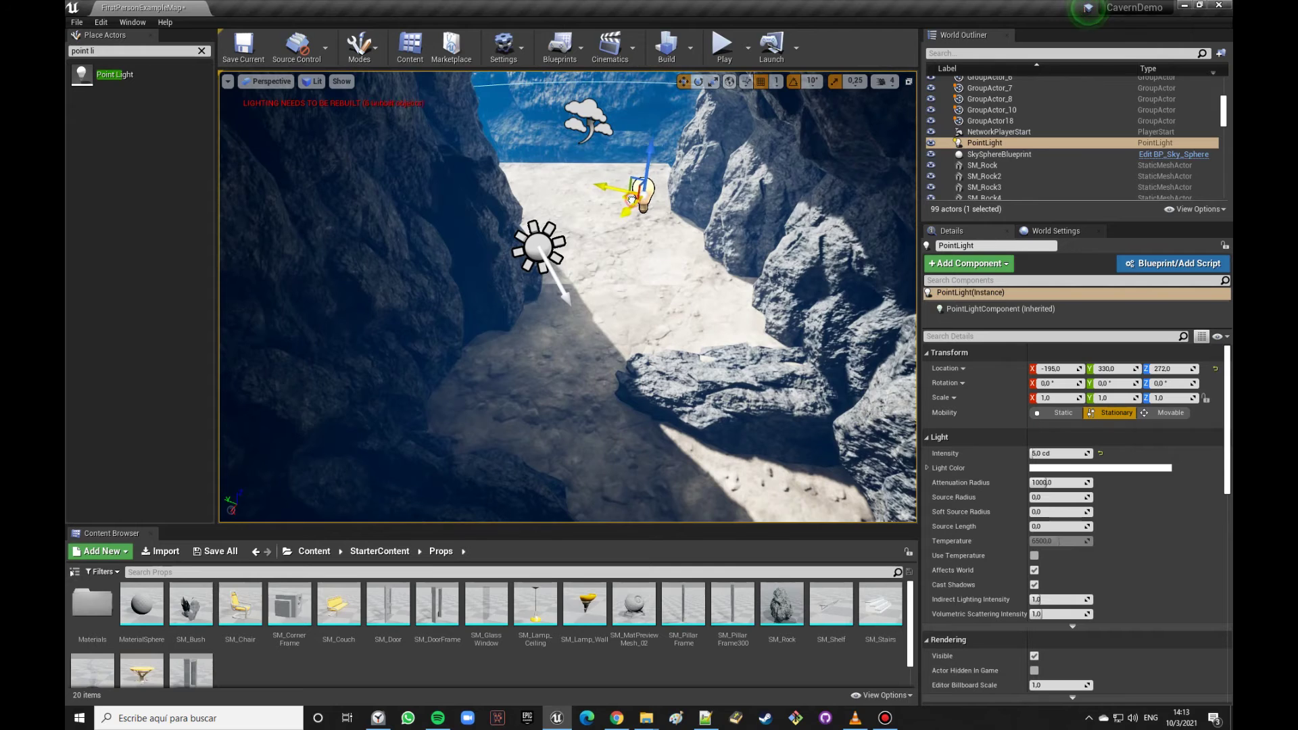
{"action": "mouse_move", "coordinate": [592, 175]}
{"action": "left_mouse_down", "text": "alt"}
{"action": "mouse_move", "coordinate": [505, 210]}
{"action": "mouse_move", "coordinate": [673, 288]}
{"action": "mouse_move", "coordinate": [642, 415]}
{"action": "left_mouse_up", "text": "alt"}
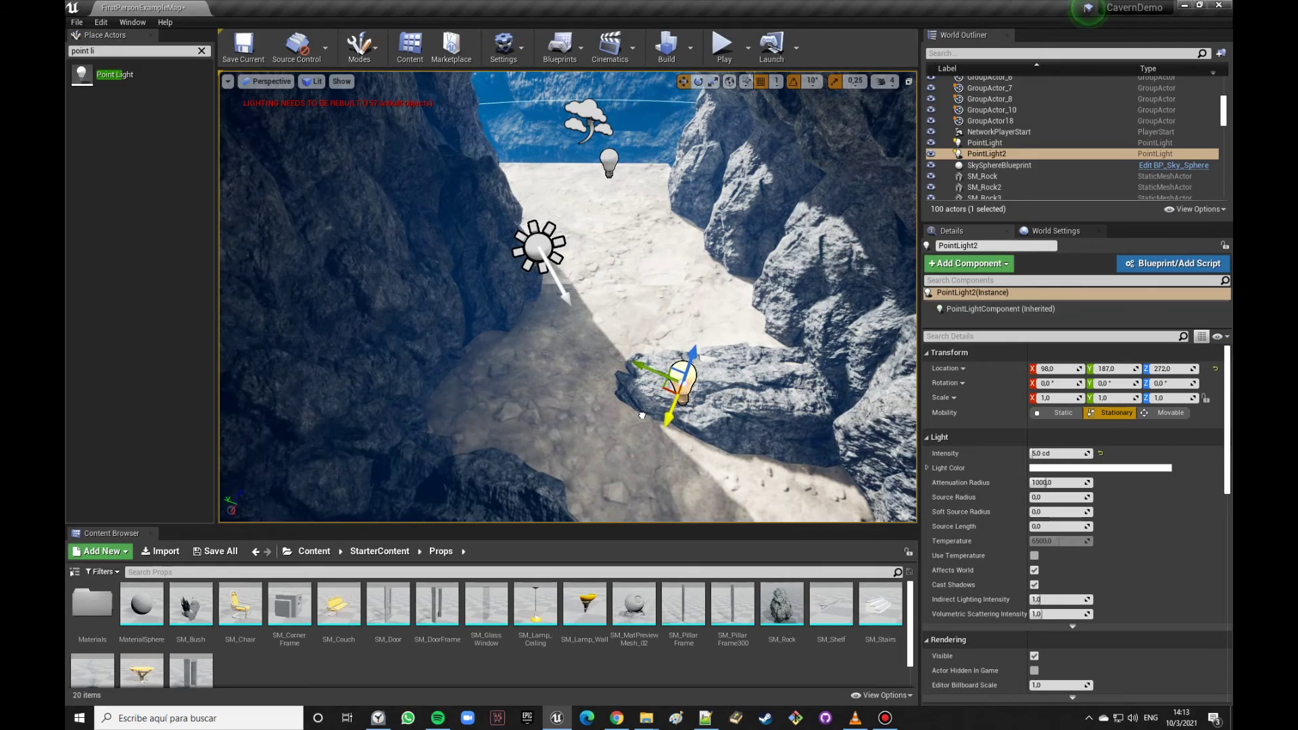
Step: Raise PointLight2 higher, then duplicate it as PointLight3 and slide it along Y
{"action": "left_click_drag", "start_coordinate": [691, 356], "coordinate": [690, 331]}
{"action": "mouse_move", "coordinate": [690, 332]}
{"action": "right_mouse_down"}
{"action": "mouse_move", "coordinate": [567, 361]}
{"action": "mouse_move", "coordinate": [558, 338]}
{"action": "right_mouse_up"}
{"action": "left_click_drag", "start_coordinate": [554, 338], "coordinate": [592, 414], "text": "alt"}
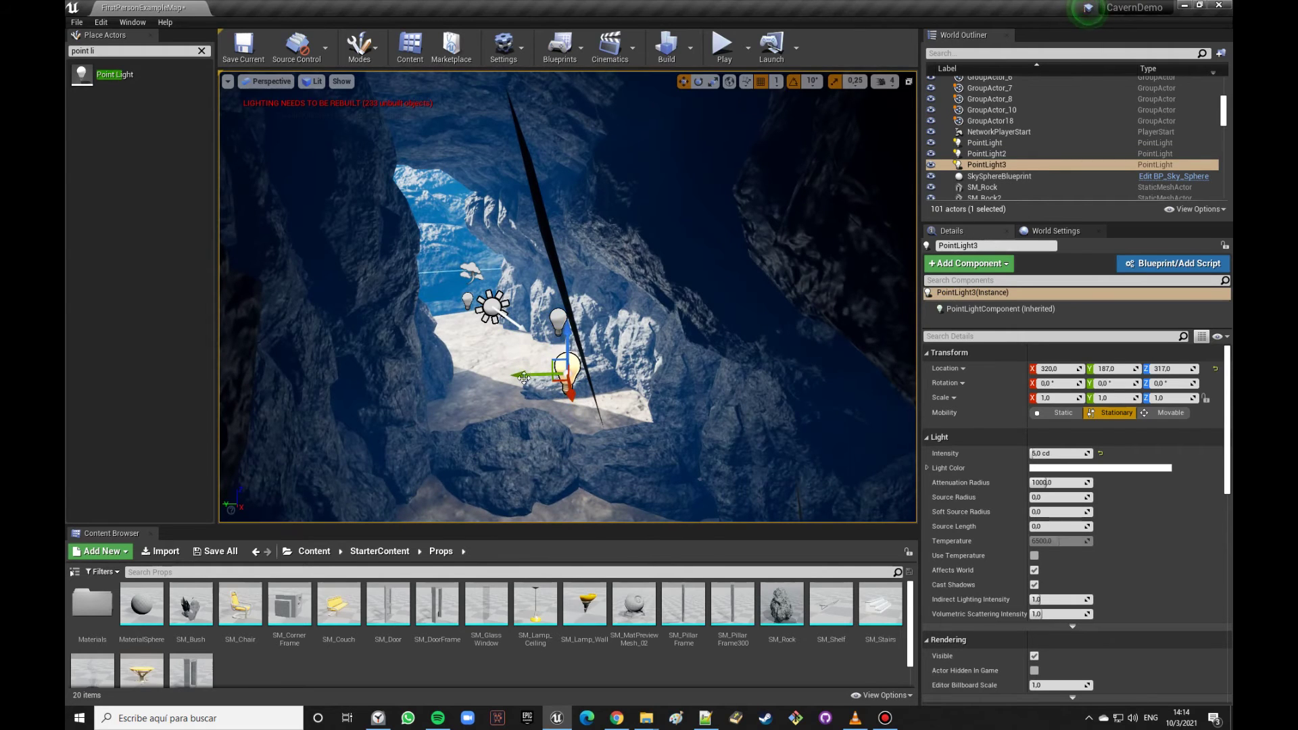
{"action": "left_click_drag", "start_coordinate": [524, 378], "coordinate": [591, 373]}
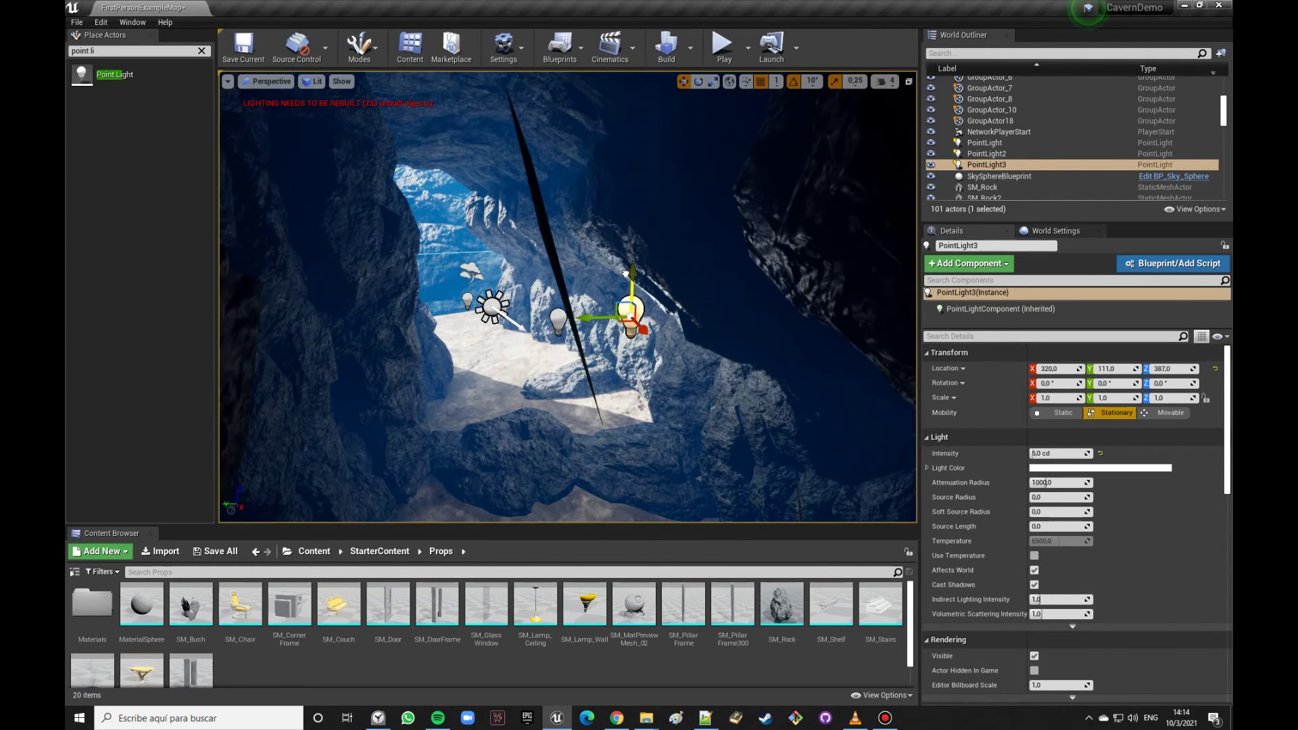
{"action": "mouse_move", "coordinate": [622, 316]}
{"action": "right_mouse_down"}
{"action": "mouse_move", "coordinate": [594, 317]}
{"action": "mouse_move", "coordinate": [669, 319]}
{"action": "right_mouse_up"}
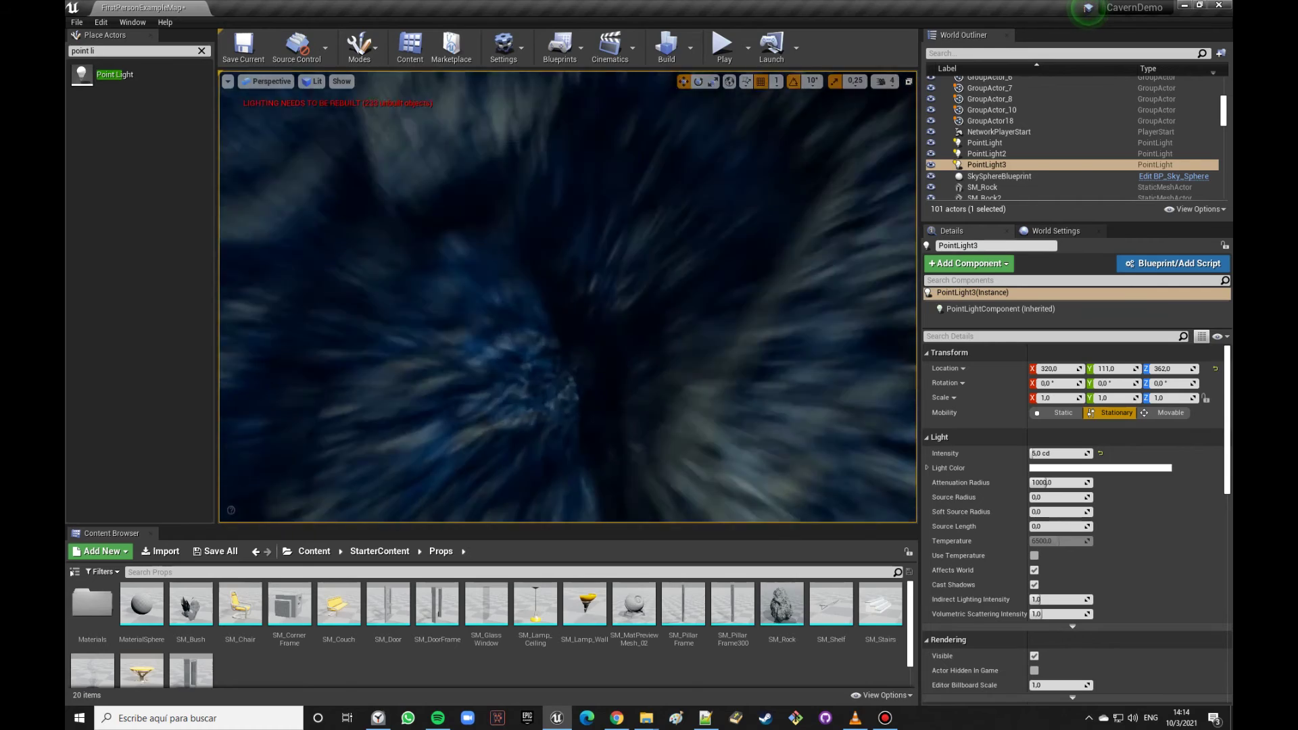
{"action": "right_click_drag", "start_coordinate": [669, 318], "coordinate": [700, 325]}
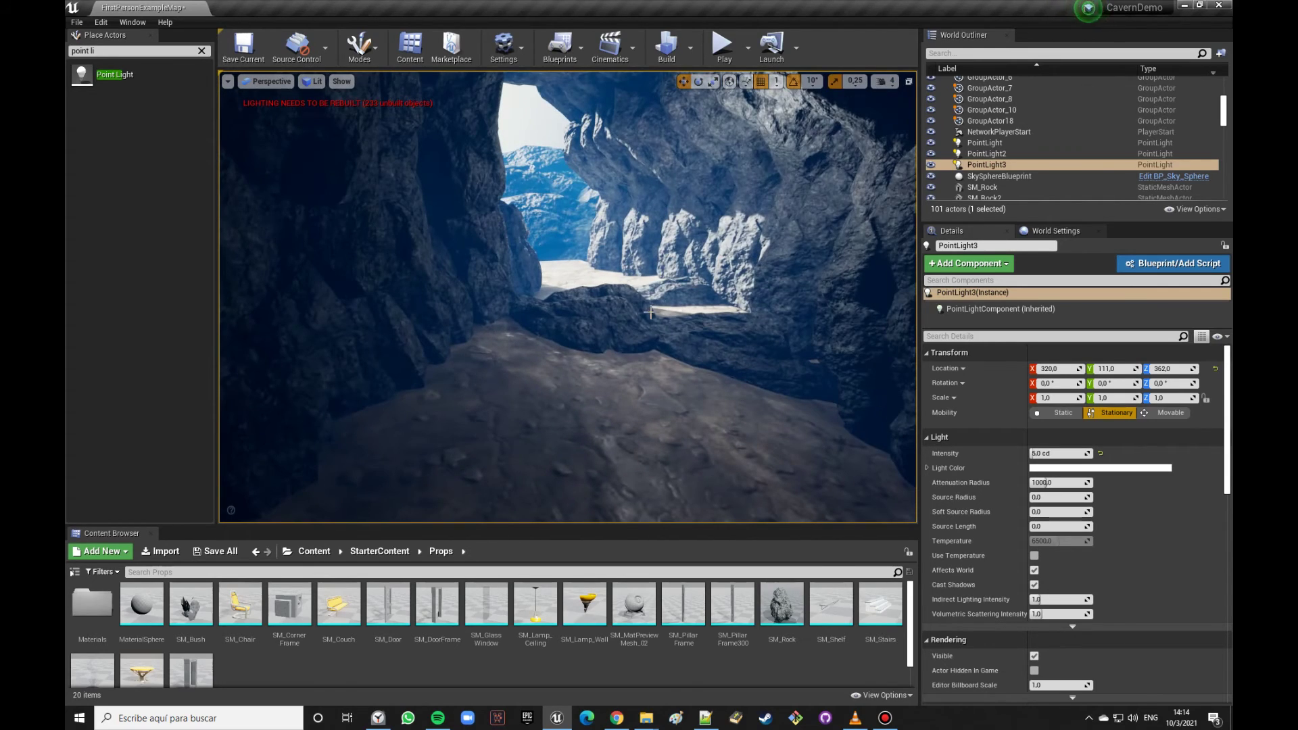
{"action": "right_click_drag", "start_coordinate": [700, 326], "coordinate": [700, 326]}
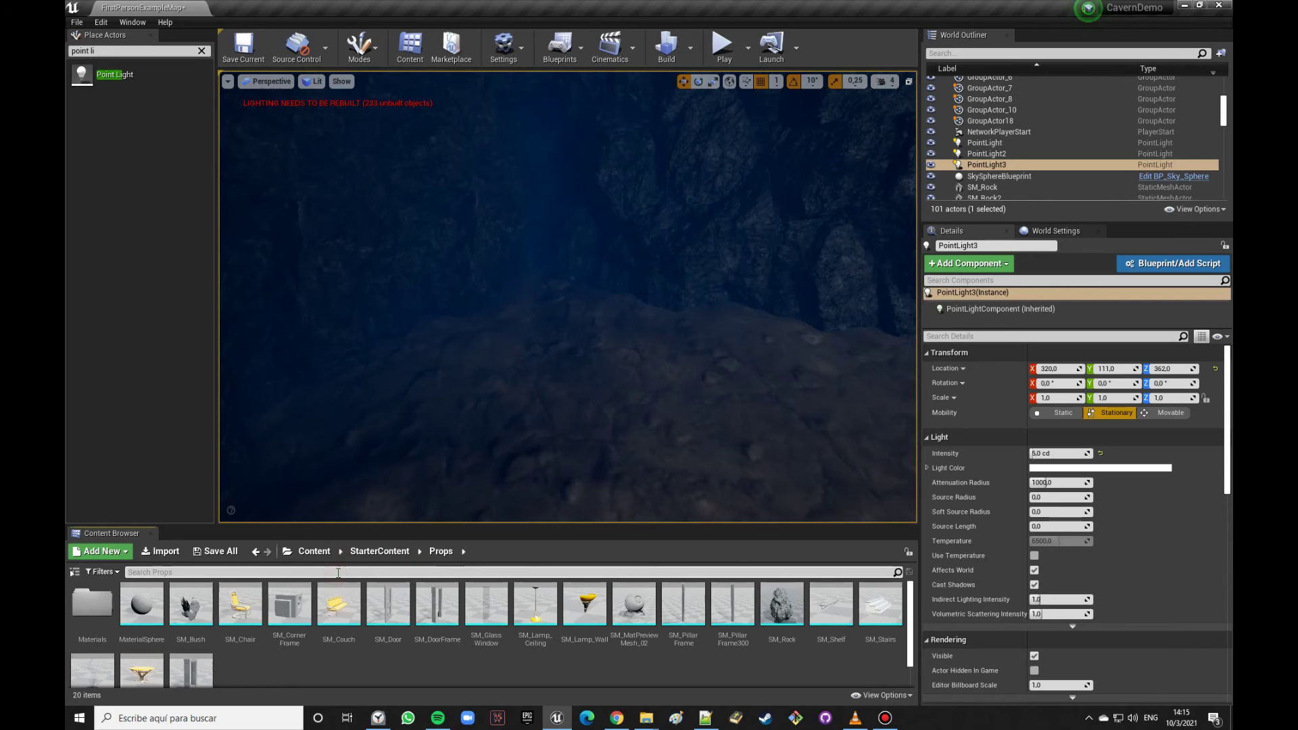
Step: Drag the P_Fire emitter from the Content Browser into the cave and lower it onto the floor
{"action": "type", "text": "P_Fire"}
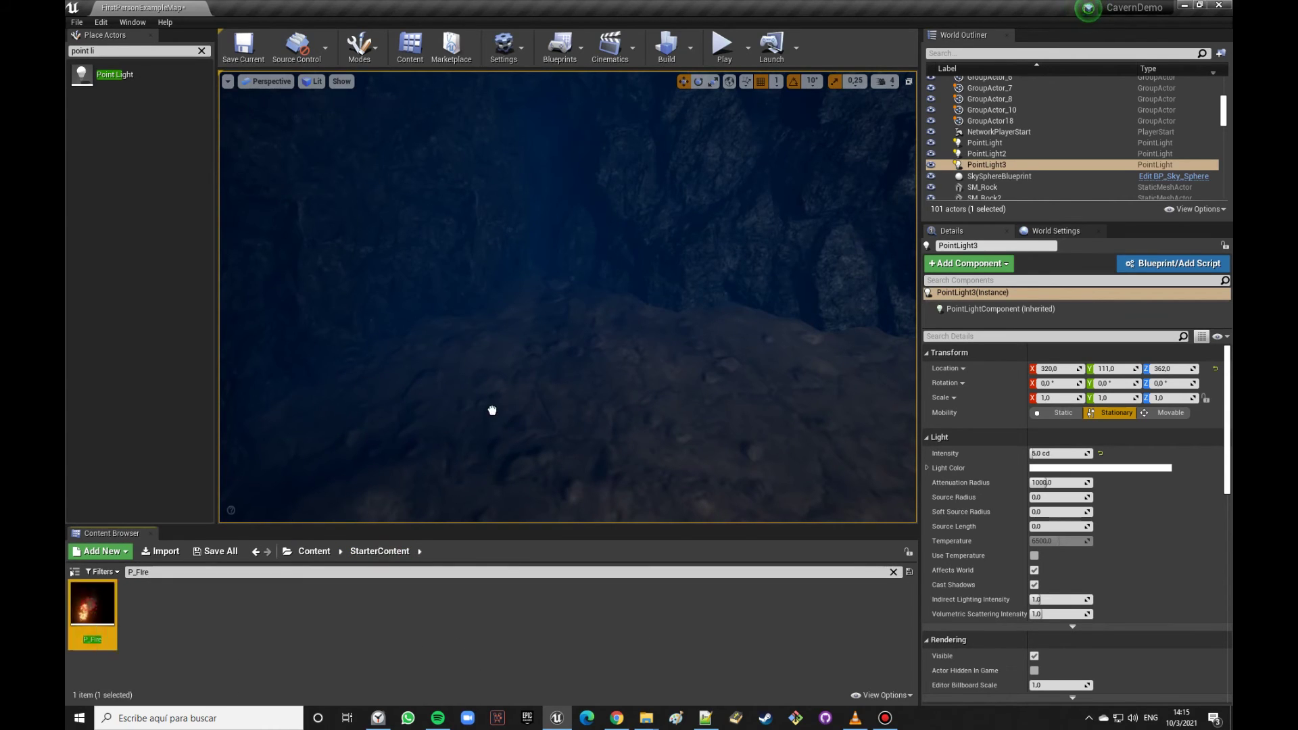
{"action": "left_click_drag", "start_coordinate": [492, 410], "coordinate": [550, 358]}
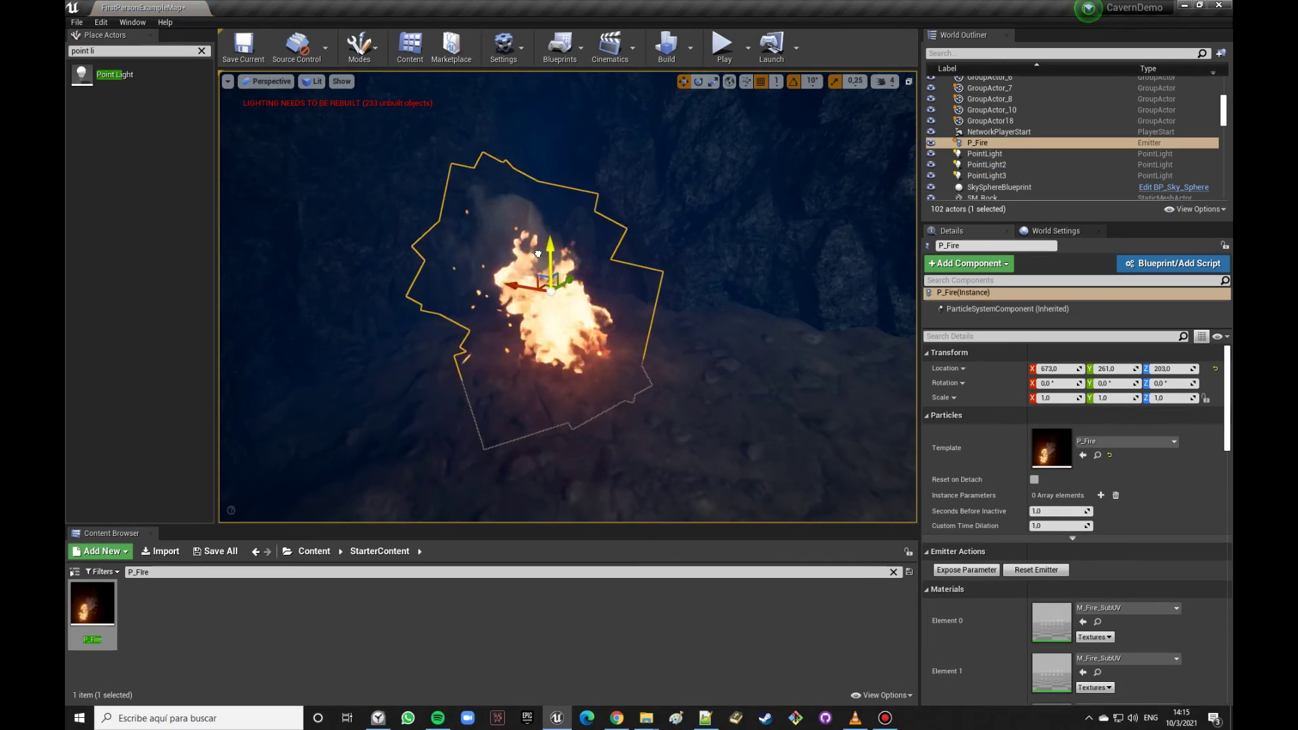
{"action": "left_click_drag", "start_coordinate": [537, 254], "coordinate": [538, 281]}
{"action": "right_click_drag", "start_coordinate": [473, 259], "coordinate": [659, 392]}
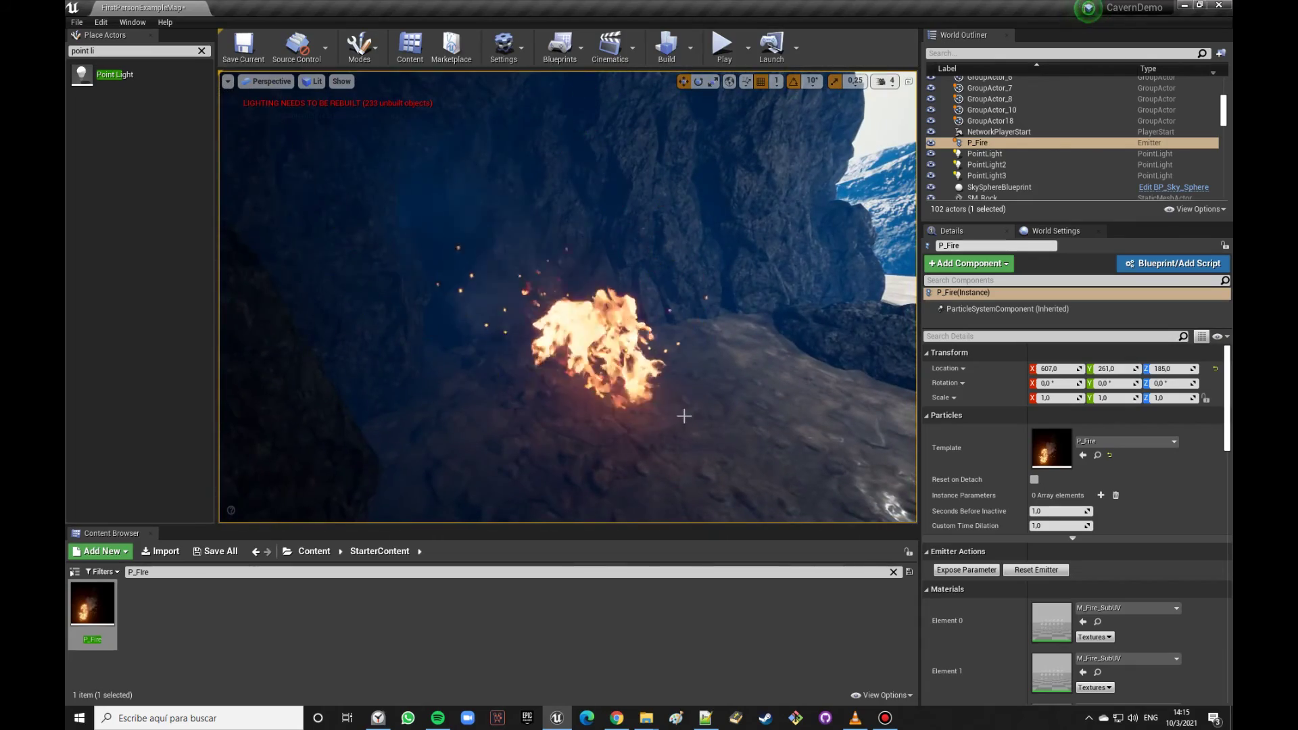
Step: Place a new point light on the cave floor next to the fire
{"action": "mouse_move", "coordinate": [696, 428]}
{"action": "right_mouse_down"}
{"action": "mouse_move", "coordinate": [710, 367]}
{"action": "mouse_move", "coordinate": [777, 365]}
{"action": "right_mouse_up"}
{"action": "left_click", "coordinate": [710, 366]}
{"action": "right_click_drag", "start_coordinate": [541, 325], "coordinate": [469, 318]}
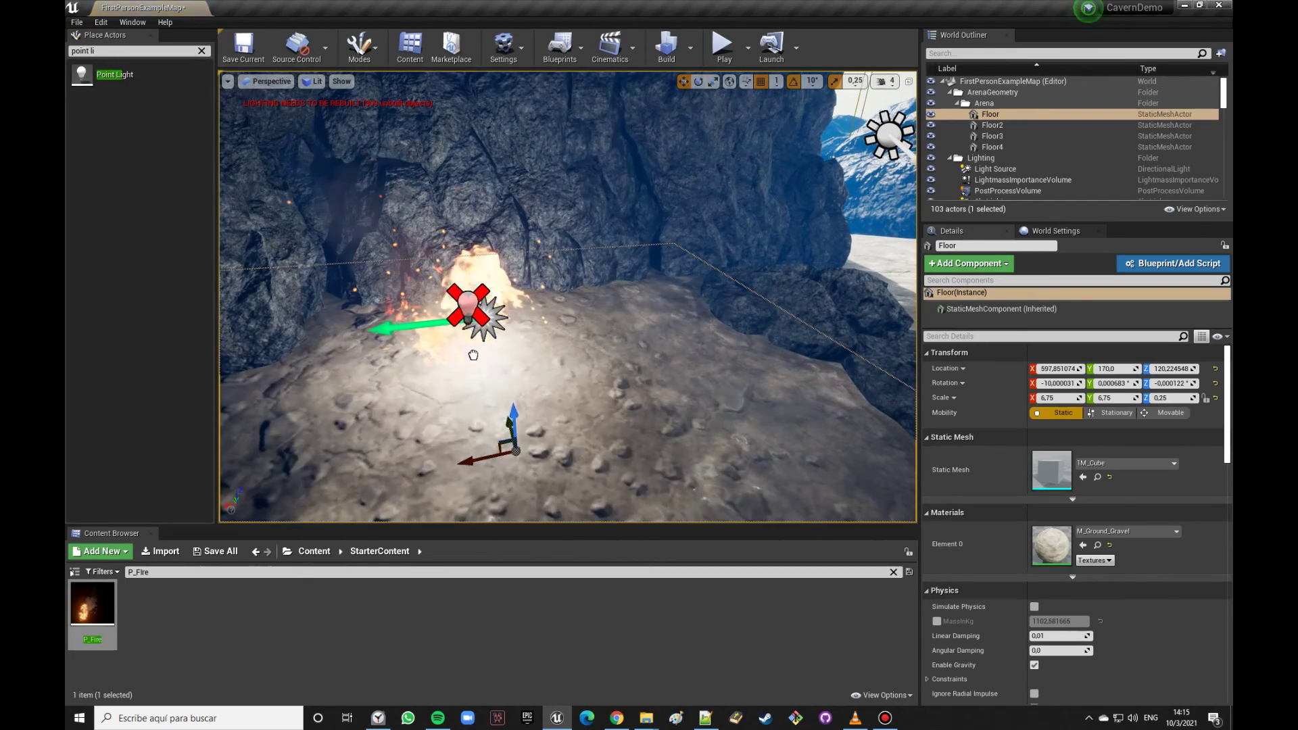
Step: Set the fire's point light and PointLight3 to Static mobility, nudging the fire light along X
{"action": "left_click", "coordinate": [470, 302]}
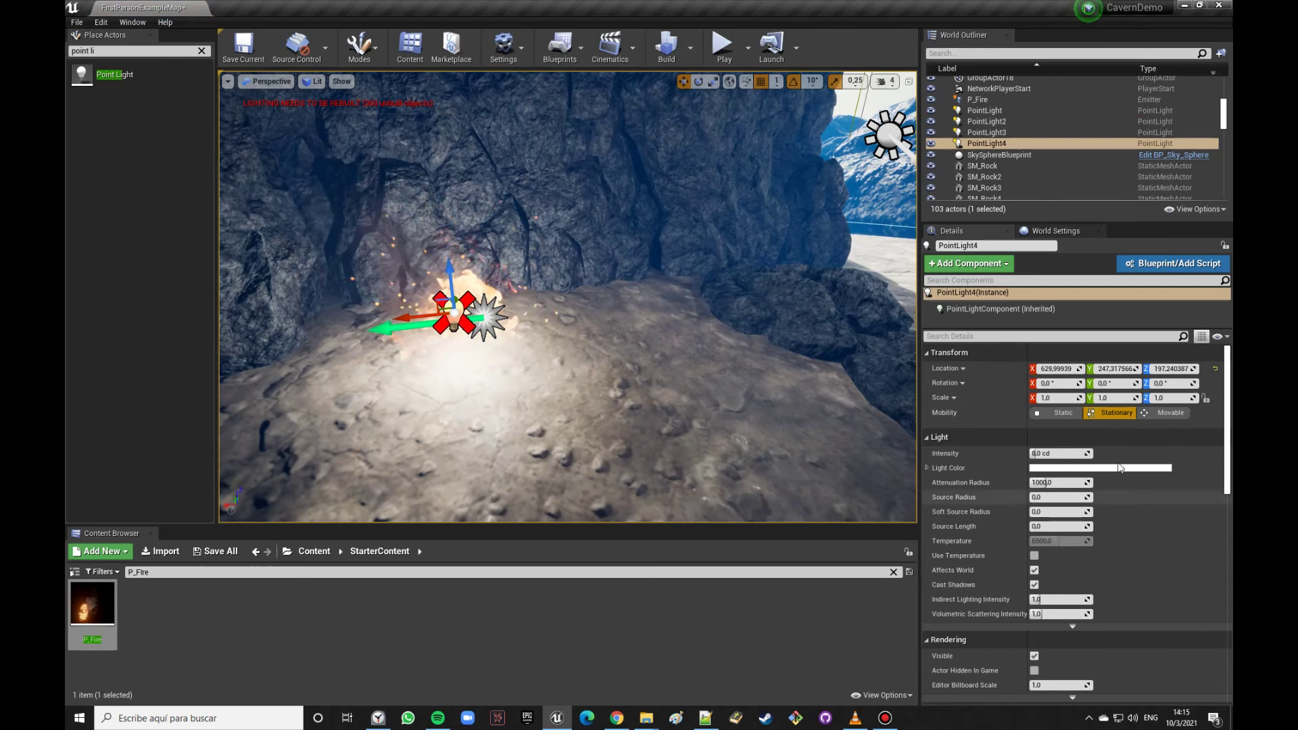
{"action": "left_click", "coordinate": [1064, 412]}
{"action": "left_click_drag", "start_coordinate": [405, 323], "coordinate": [401, 324]}
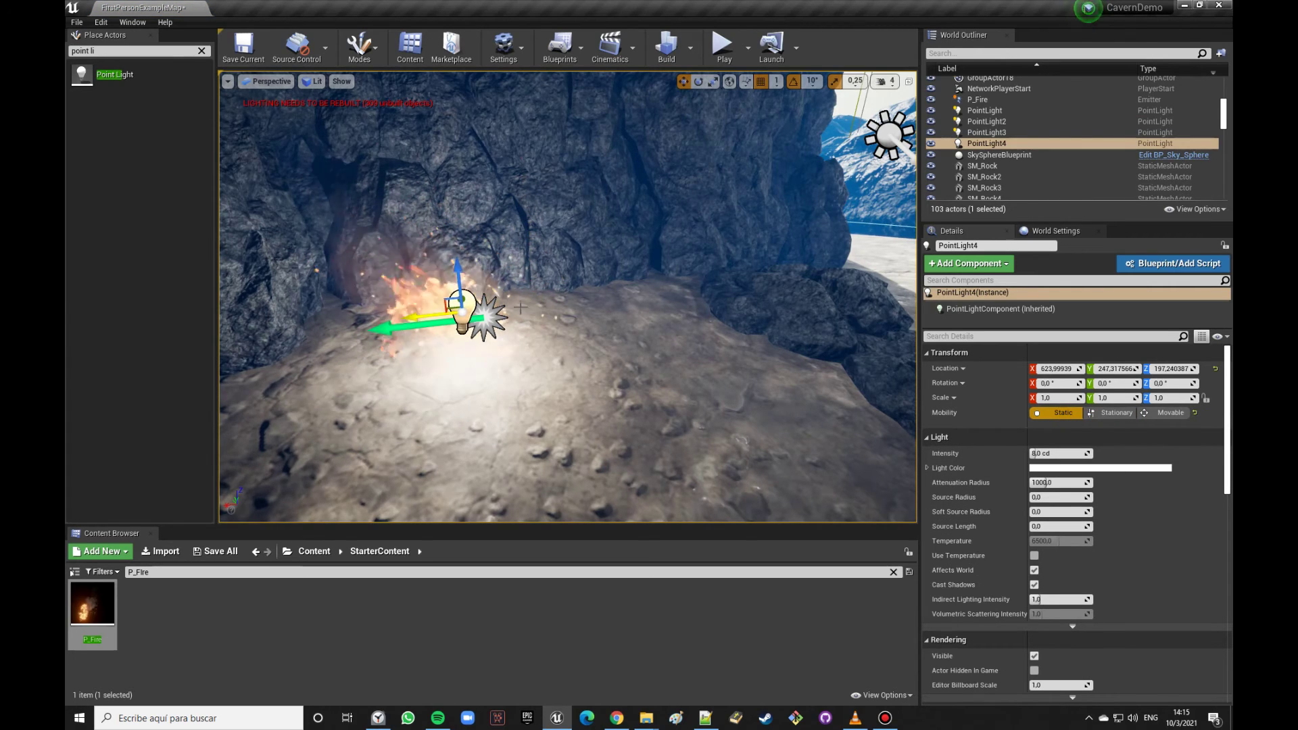
{"action": "right_click_drag", "start_coordinate": [400, 324], "coordinate": [570, 279]}
{"action": "left_click", "coordinate": [589, 187]}
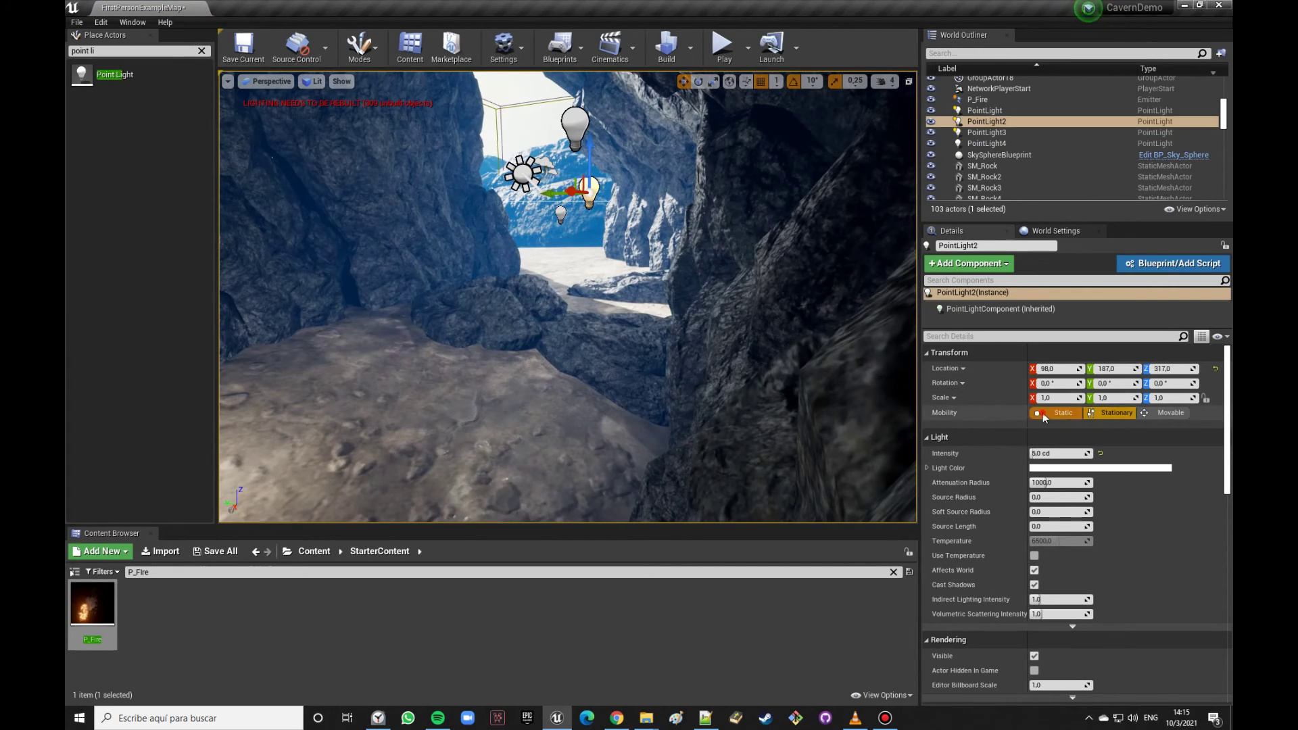
{"action": "mouse_move", "coordinate": [568, 305]}
{"action": "right_mouse_down"}
{"action": "mouse_move", "coordinate": [541, 290]}
{"action": "mouse_move", "coordinate": [594, 291]}
{"action": "right_mouse_up"}
{"action": "left_click", "coordinate": [607, 280]}
{"action": "left_click", "coordinate": [1039, 412]}
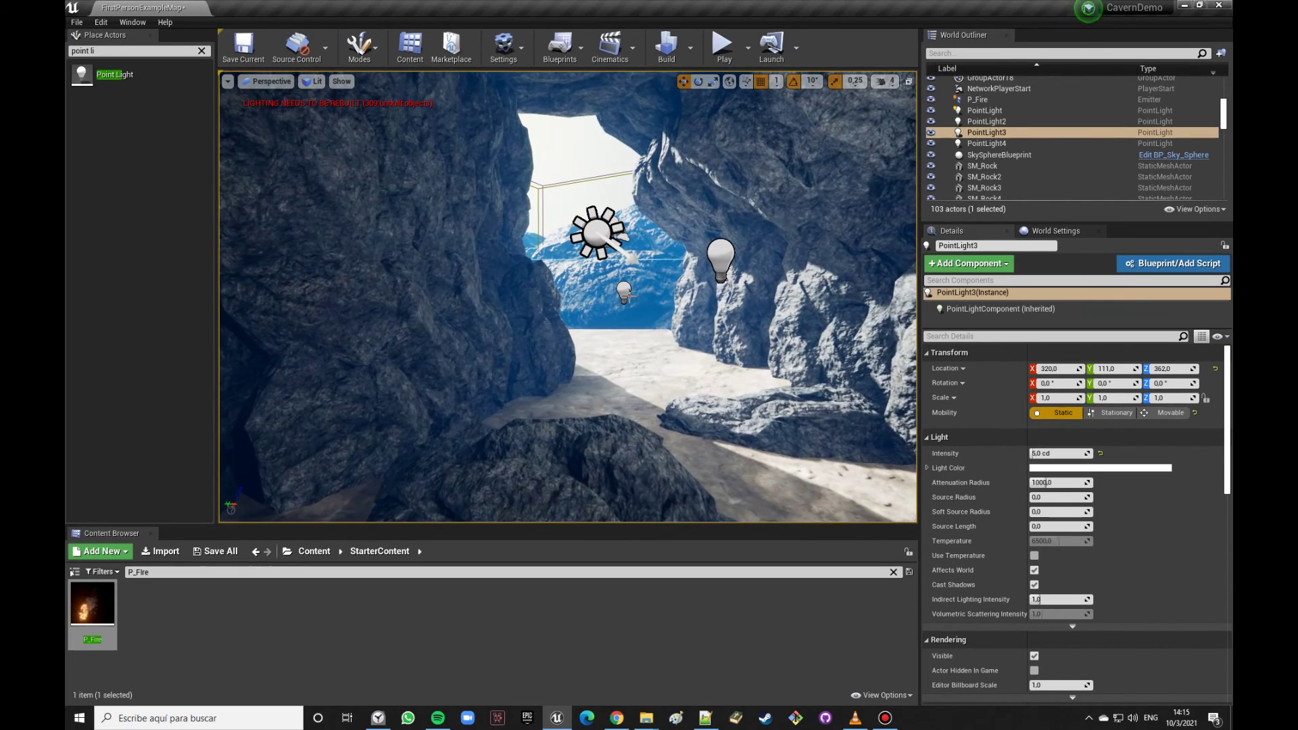
{"action": "left_click", "coordinate": [831, 306]}
Step: Slide PointLight sideways along Y and set its mobility to Static
{"action": "left_click", "coordinate": [621, 293]}
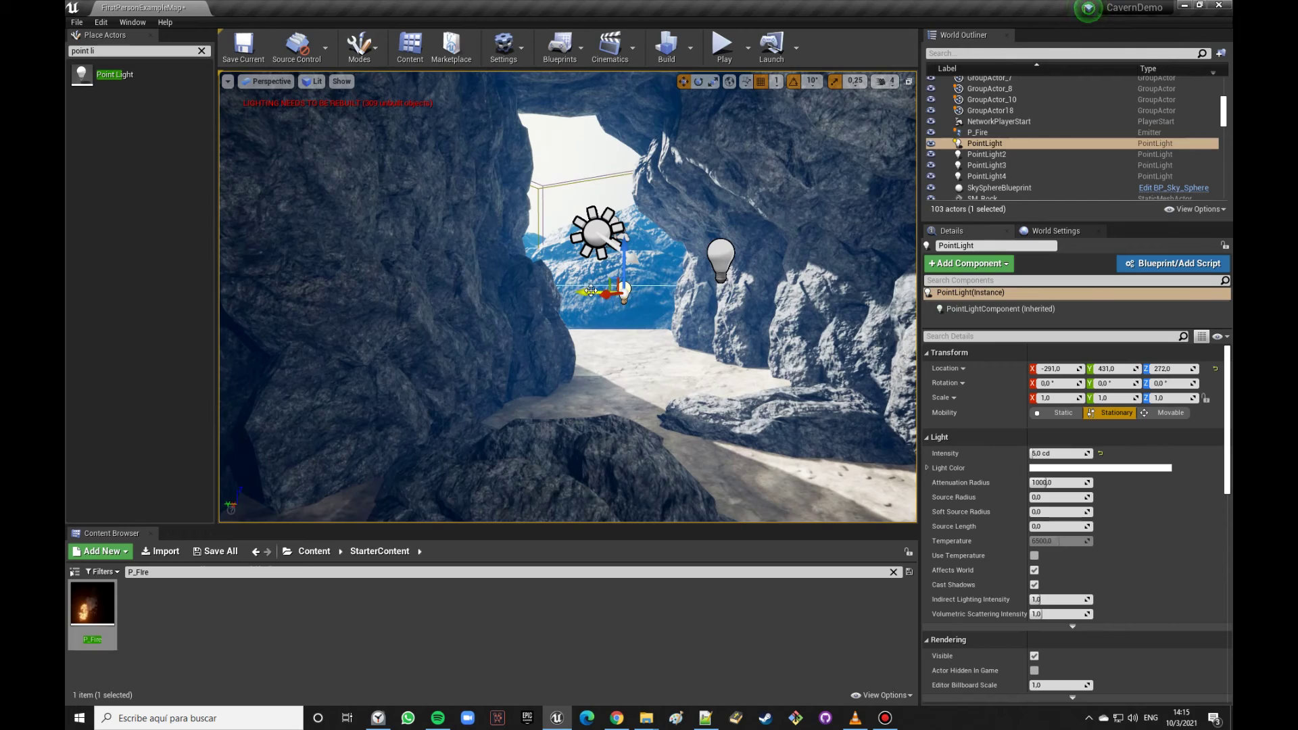
{"action": "left_click_drag", "start_coordinate": [599, 292], "coordinate": [644, 295]}
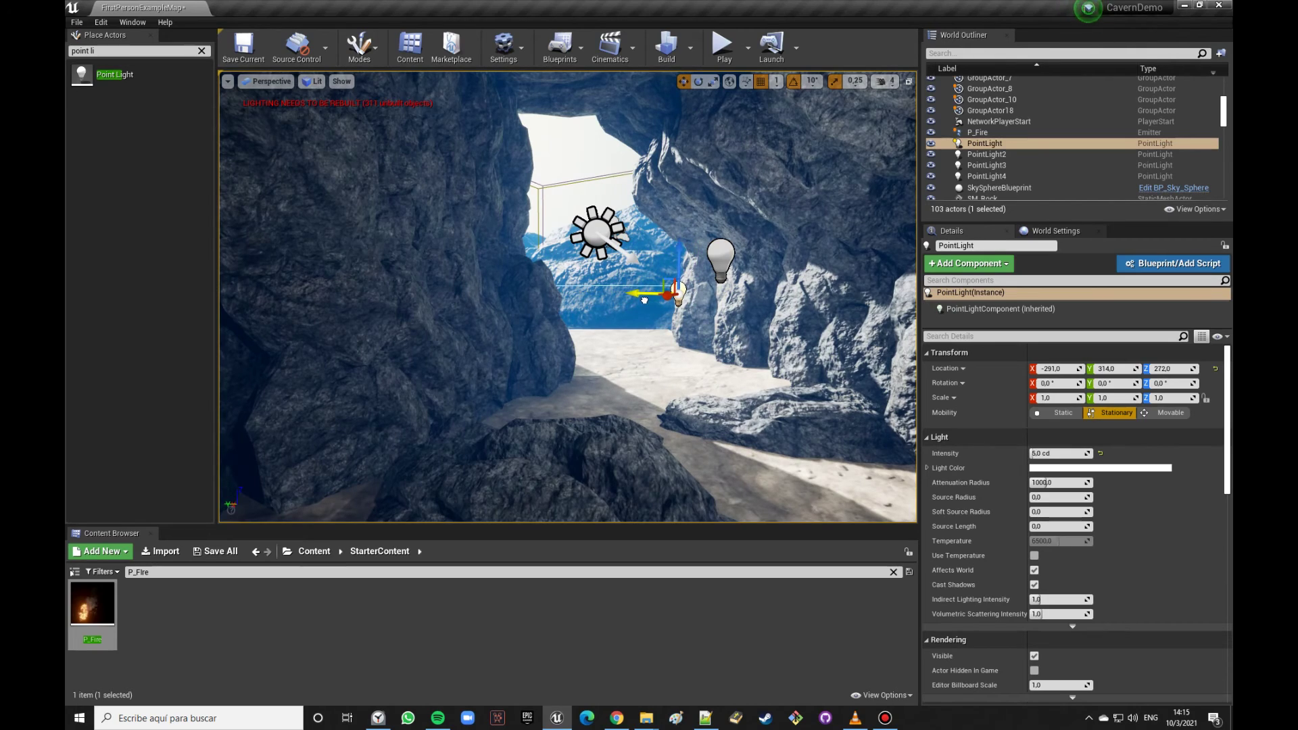
{"action": "left_click", "coordinate": [1058, 412]}
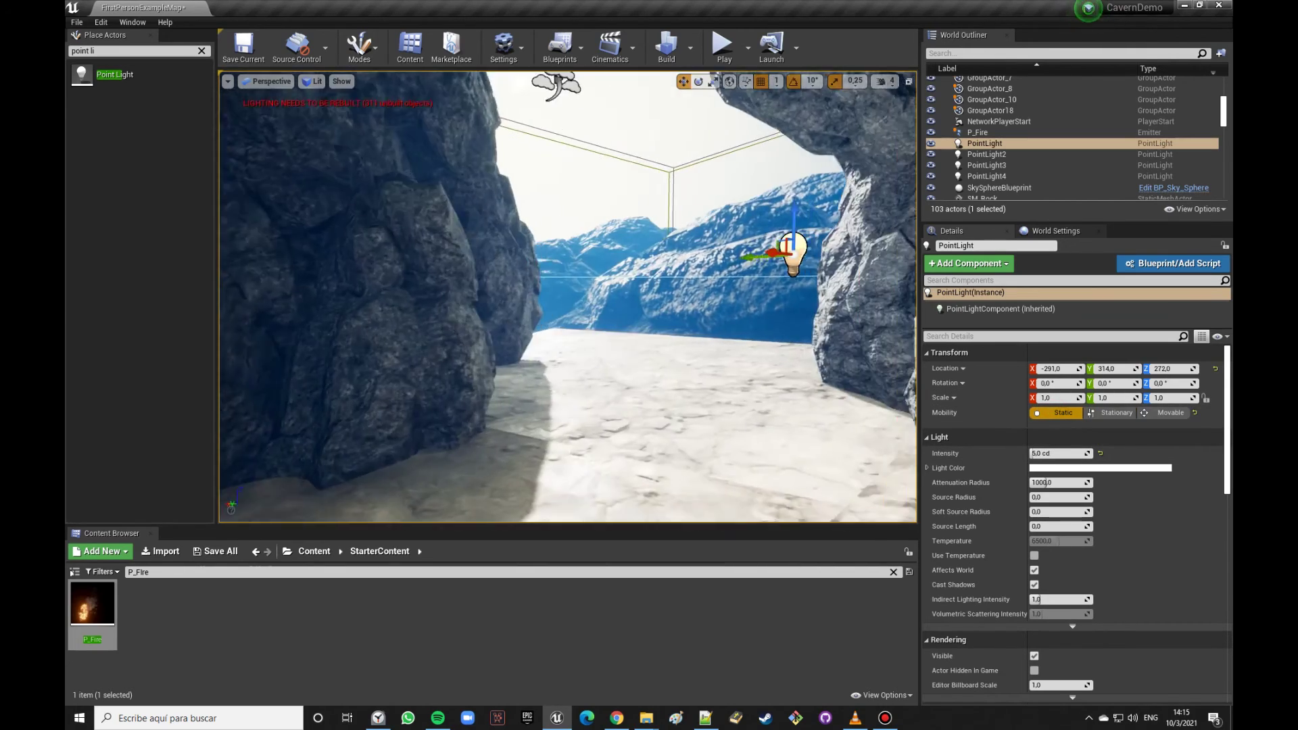
{"action": "right_click_drag", "start_coordinate": [531, 188], "coordinate": [531, 187]}
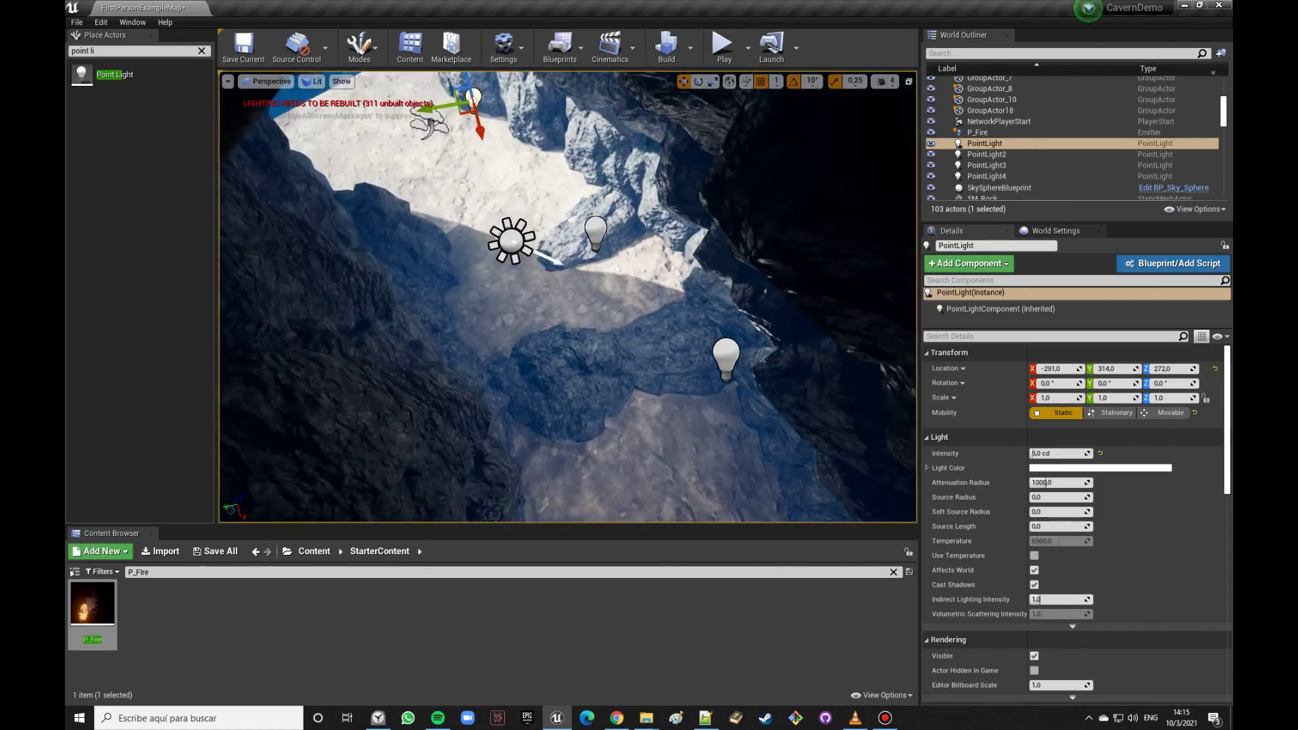
{"action": "right_click_drag", "start_coordinate": [621, 214], "coordinate": [622, 214]}
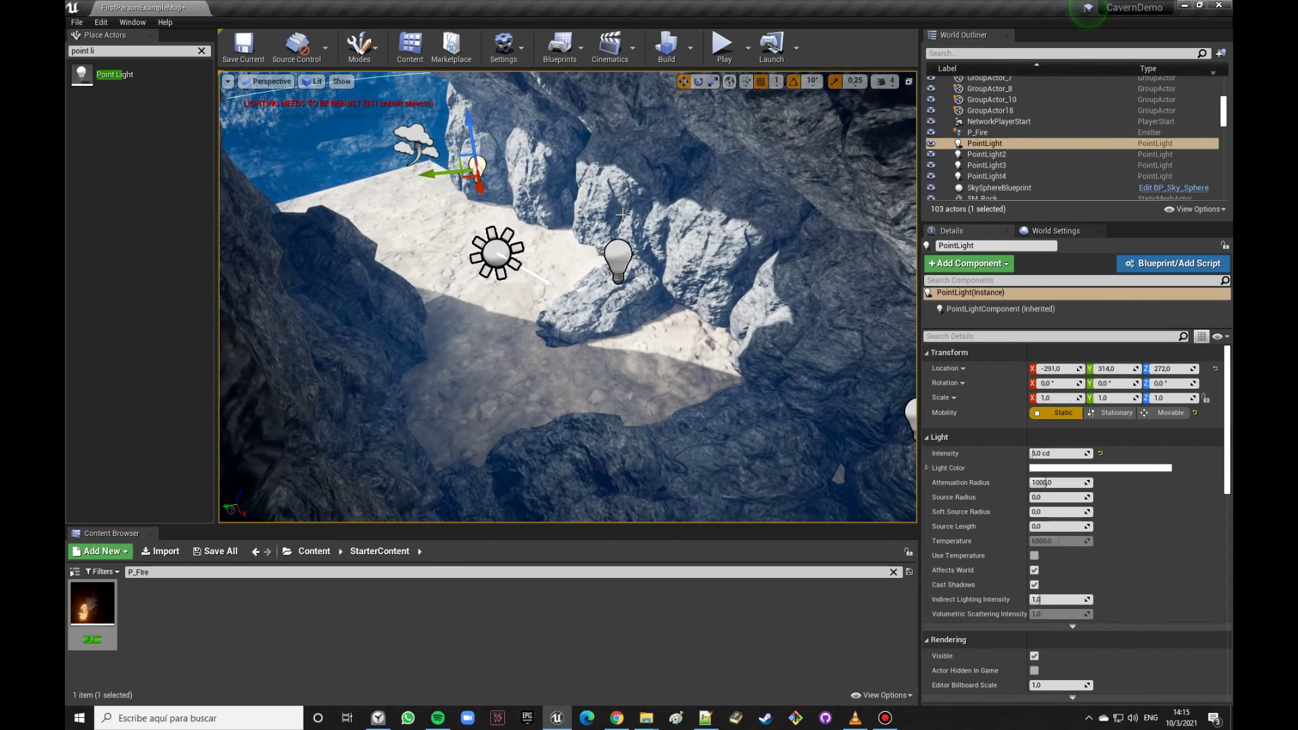
Step: Move PointLight2 up among the rocks and reposition PointLight3 to 163, 111, 328
{"action": "left_click", "coordinate": [616, 251]}
{"action": "left_click_drag", "start_coordinate": [616, 251], "coordinate": [546, 205]}
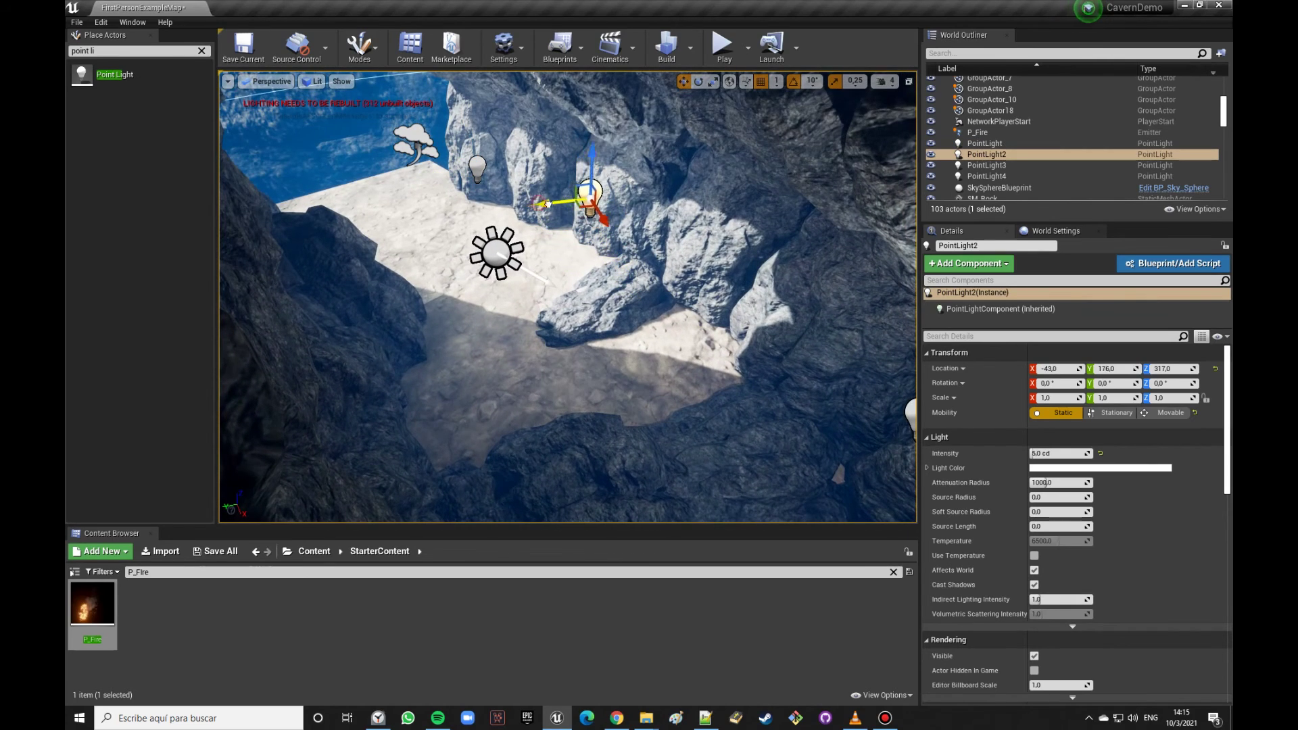
{"action": "right_click_drag", "start_coordinate": [548, 203], "coordinate": [548, 203]}
{"action": "left_click", "coordinate": [839, 377]}
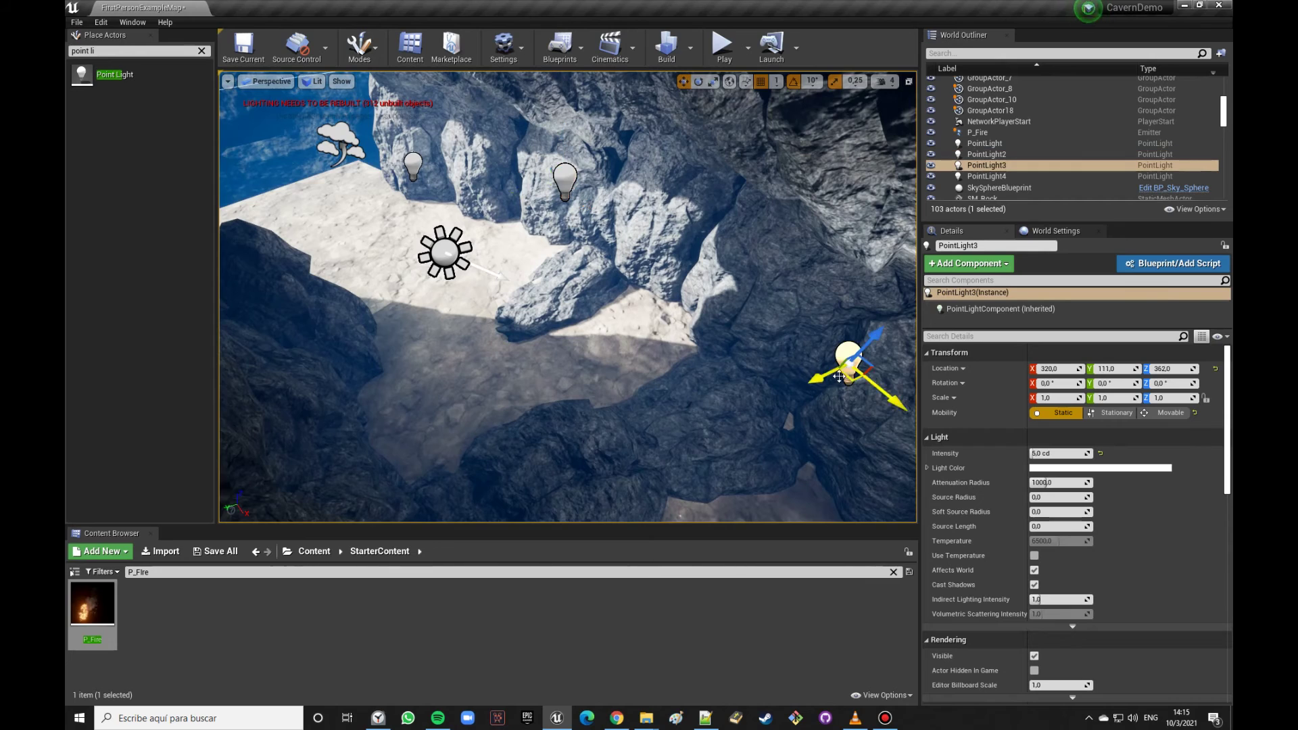
{"action": "left_click_drag", "start_coordinate": [811, 376], "coordinate": [594, 198]}
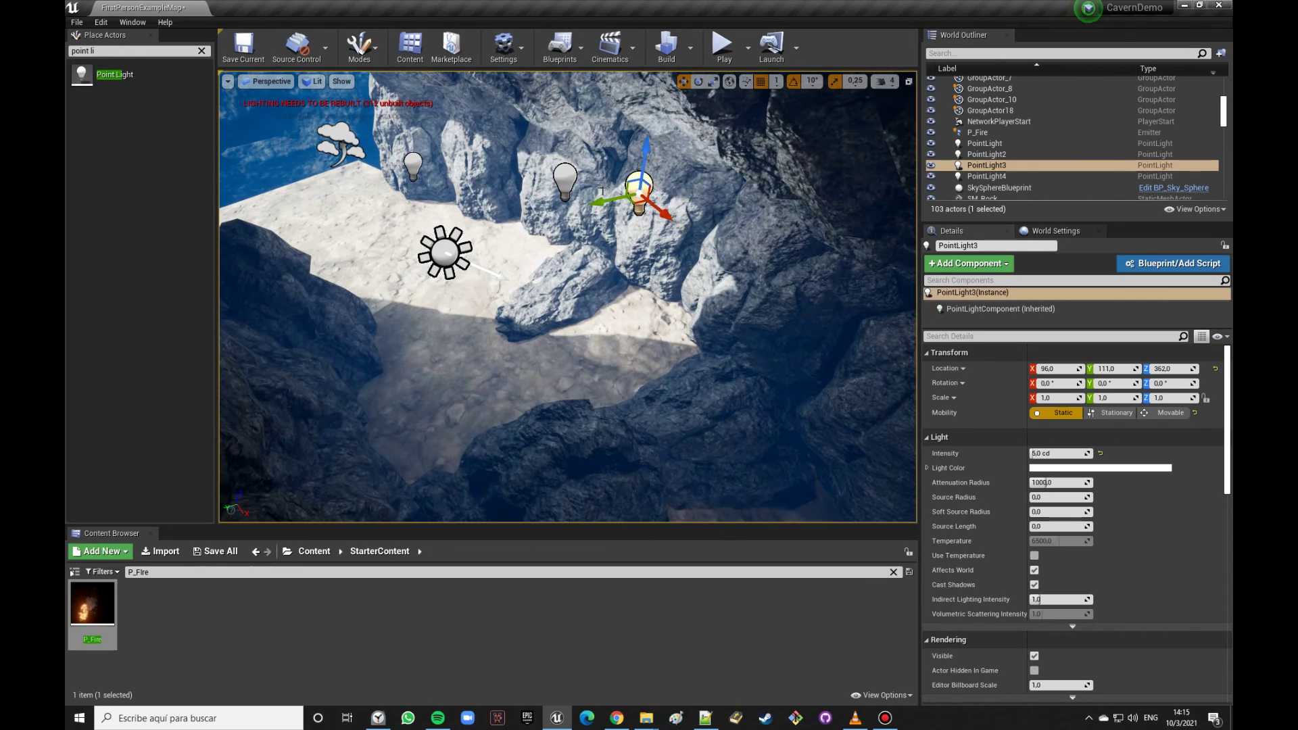
{"action": "mouse_move", "coordinate": [651, 153]}
{"action": "left_mouse_down"}
{"action": "mouse_move", "coordinate": [659, 246]}
{"action": "mouse_move", "coordinate": [685, 277]}
{"action": "left_mouse_up"}
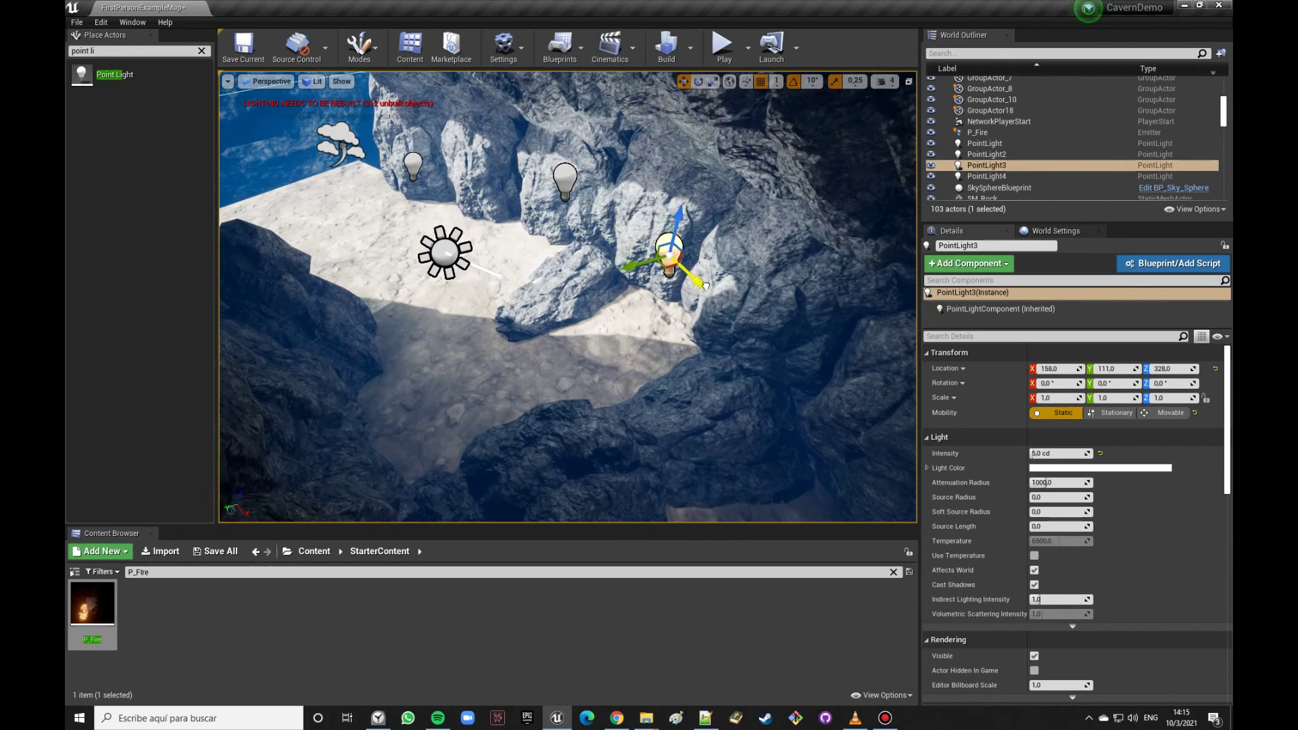
{"action": "key", "text": "f"}
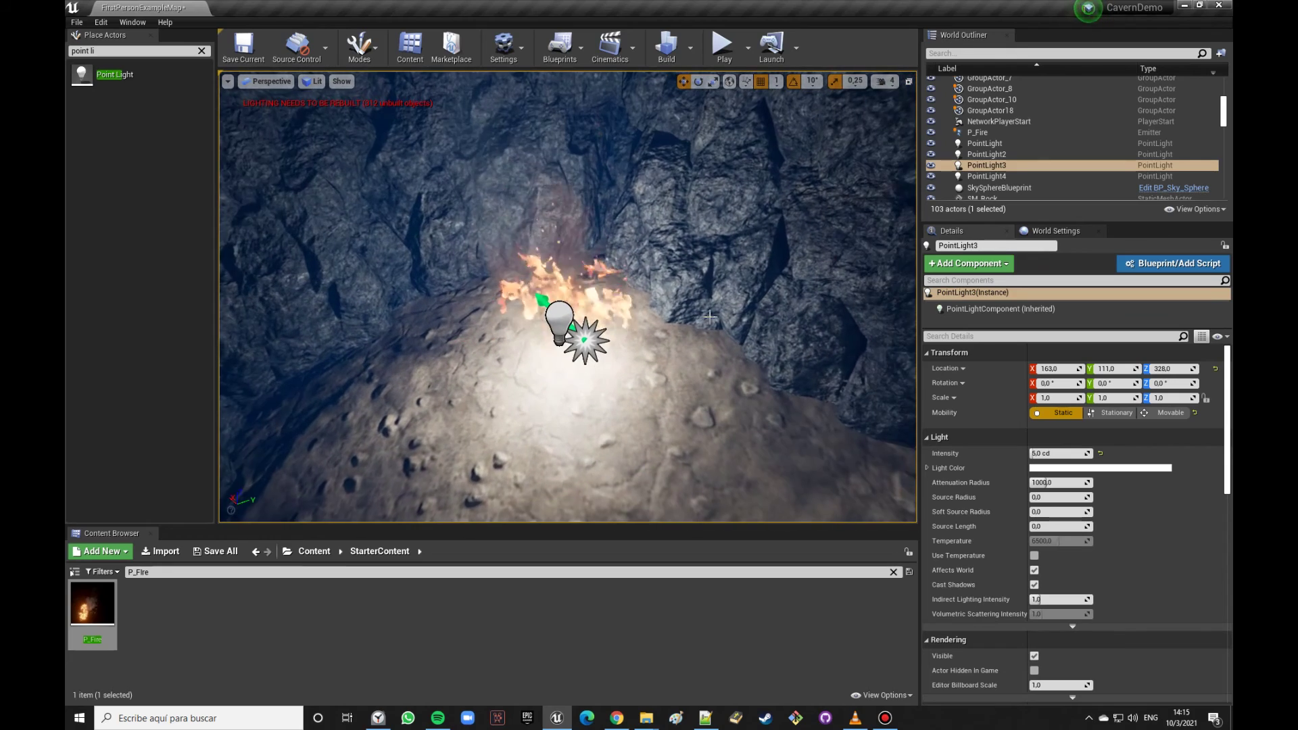
{"action": "left_click", "coordinate": [559, 324]}
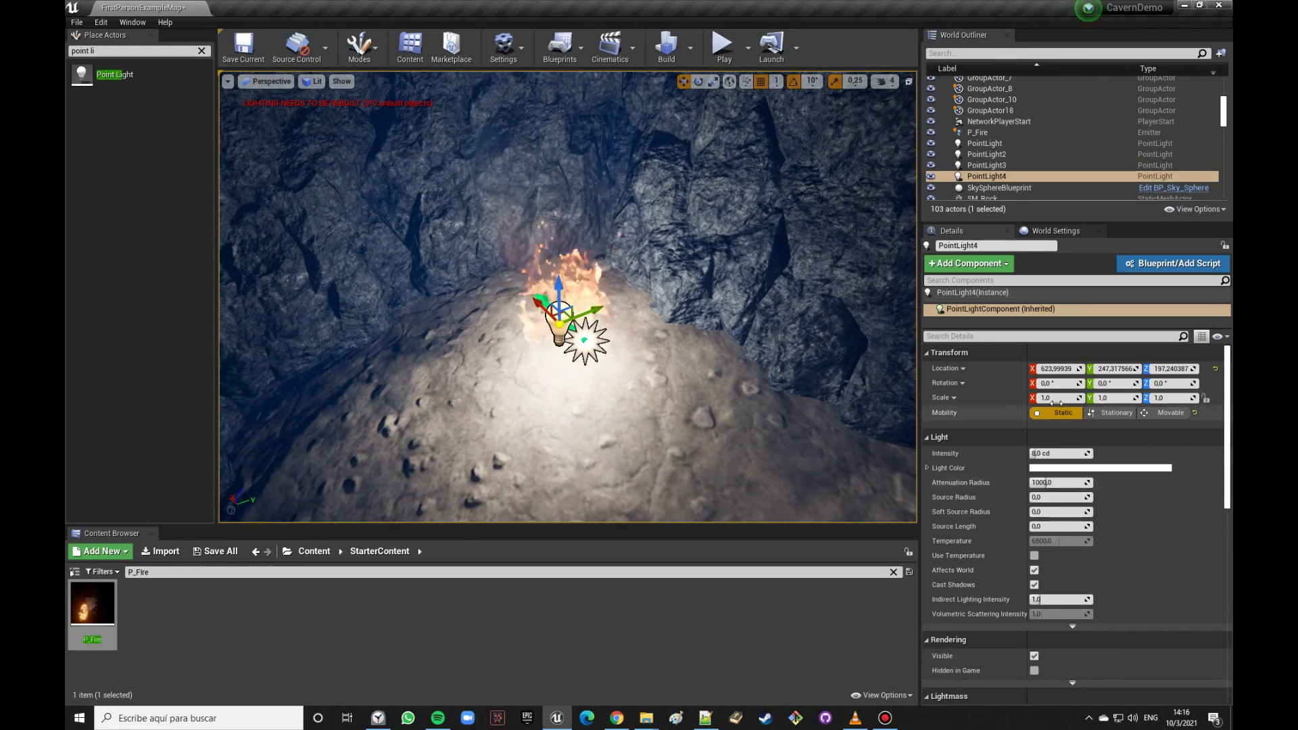
Step: Tint the fire's point light a red-orange colour in its colour picker
{"action": "left_click", "coordinate": [1083, 468]}
{"action": "left_click_drag", "start_coordinate": [939, 513], "coordinate": [955, 502]}
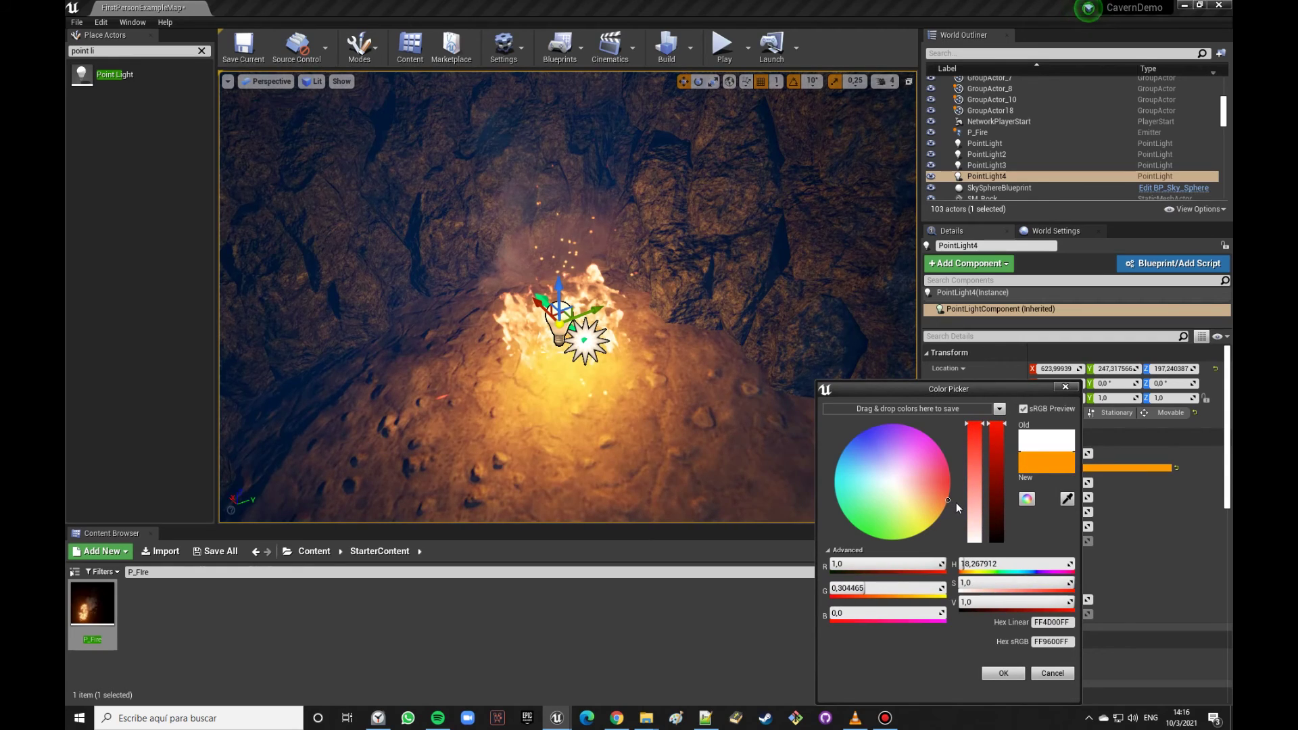
{"action": "mouse_move", "coordinate": [608, 379]}
{"action": "right_mouse_down"}
{"action": "mouse_move", "coordinate": [635, 385]}
{"action": "mouse_move", "coordinate": [600, 278]}
{"action": "mouse_move", "coordinate": [809, 477]}
{"action": "right_mouse_up"}
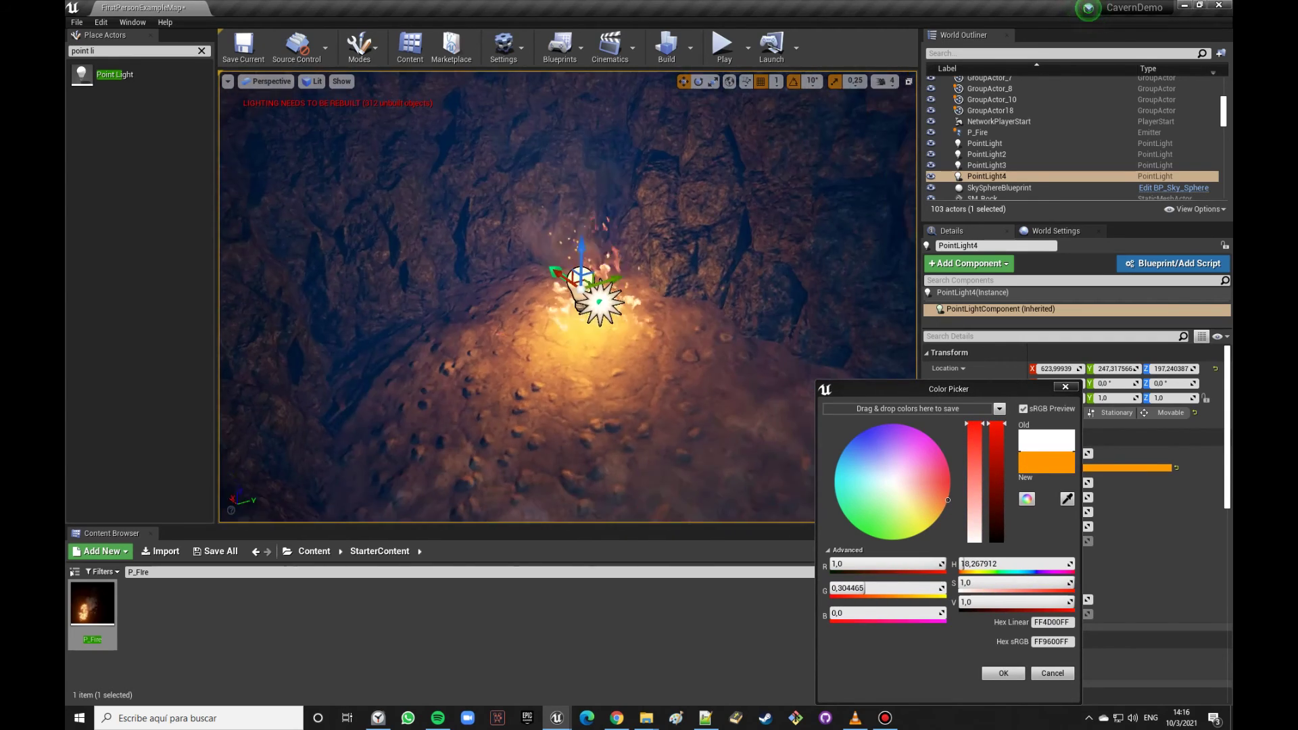
{"action": "left_click", "coordinate": [1003, 673]}
Step: Try moving and copying the fire light to the right, undoing the misplaced results
{"action": "left_click_drag", "start_coordinate": [603, 276], "coordinate": [662, 270]}
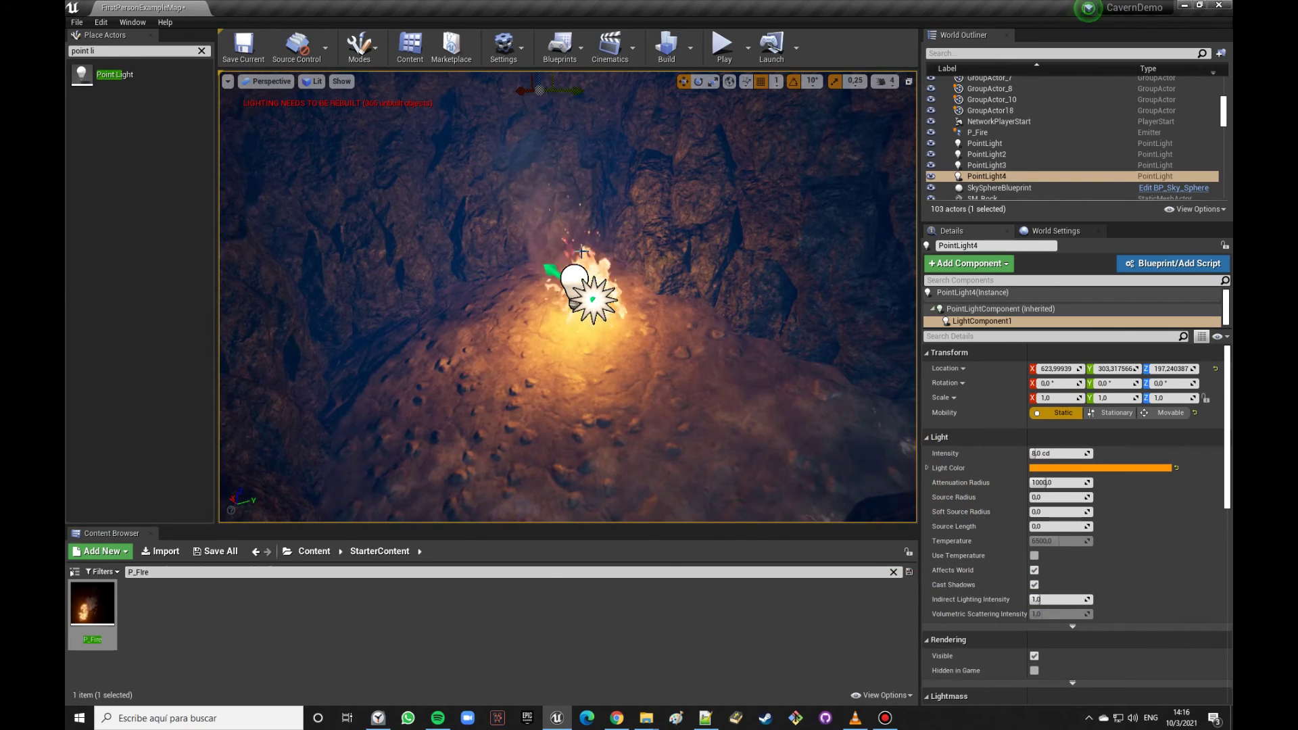
{"action": "right_click_drag", "start_coordinate": [590, 305], "coordinate": [581, 306]}
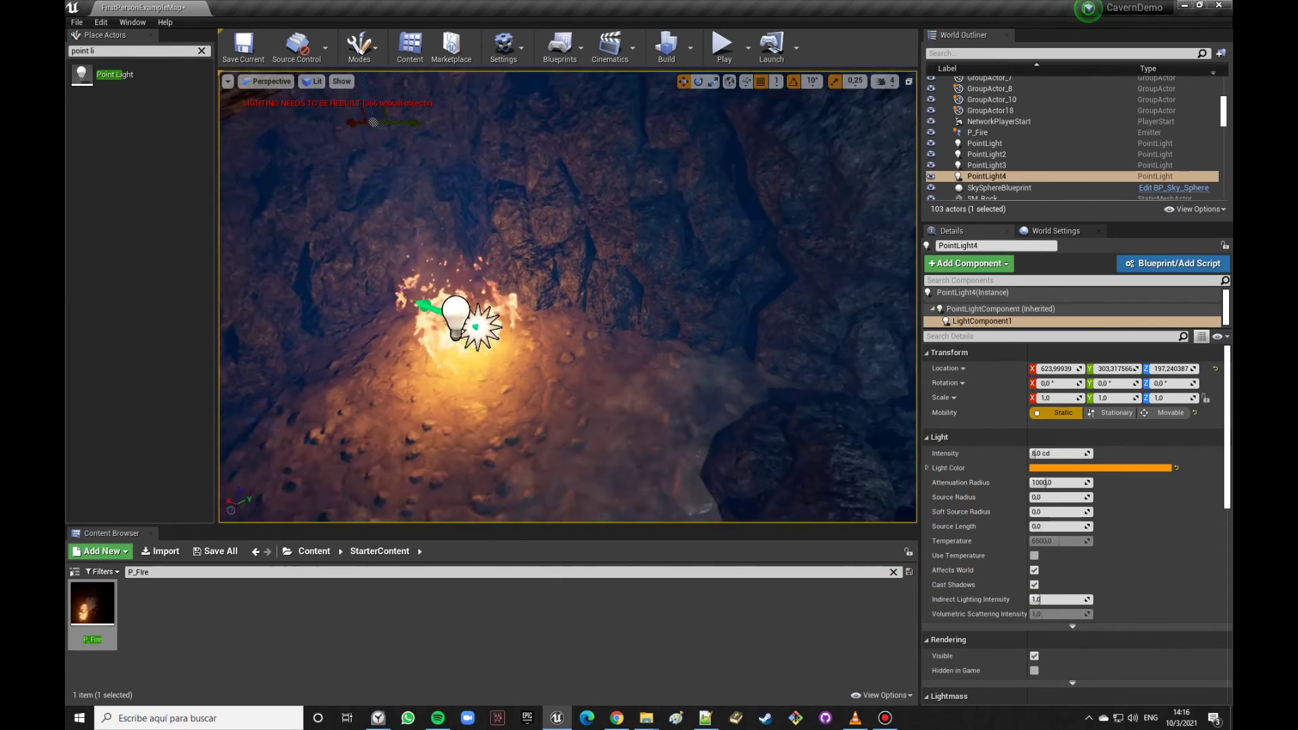
{"action": "right_click_drag", "start_coordinate": [582, 307], "coordinate": [594, 288]}
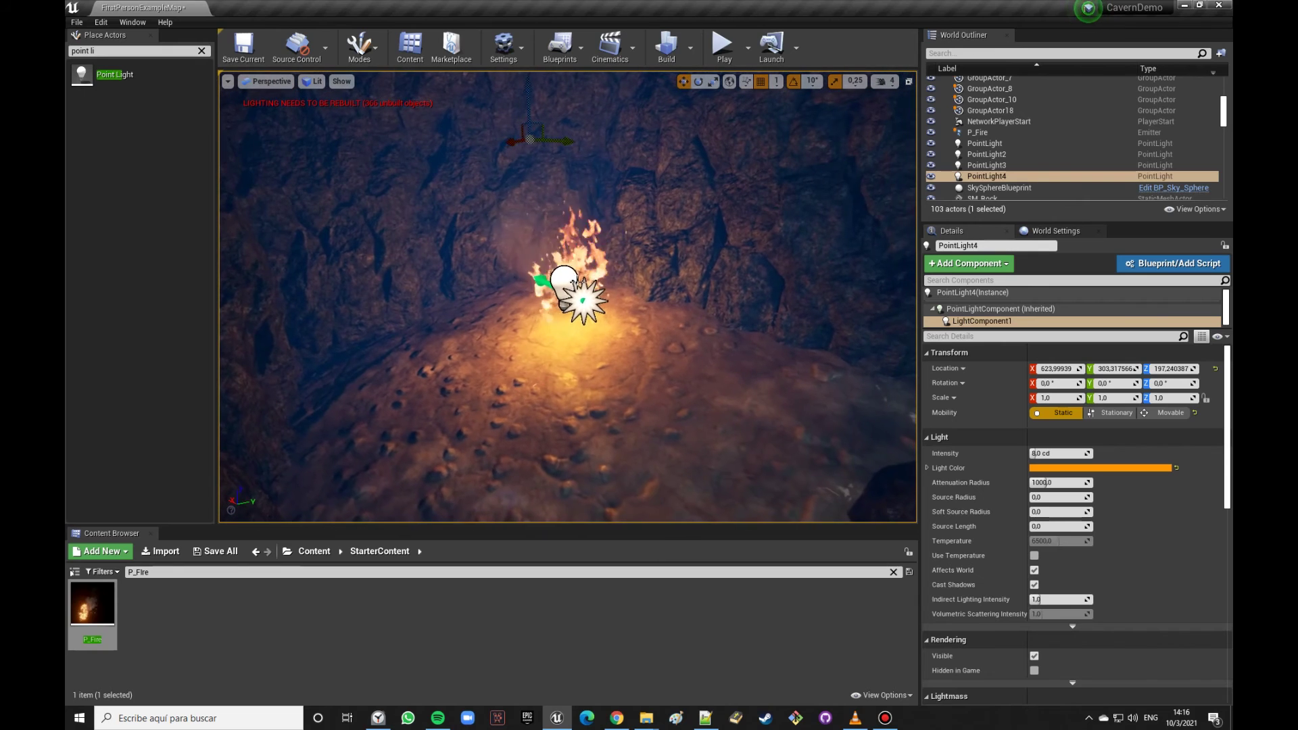
{"action": "key", "text": "ctrl+z"}
{"action": "left_click_drag", "start_coordinate": [594, 288], "coordinate": [630, 277]}
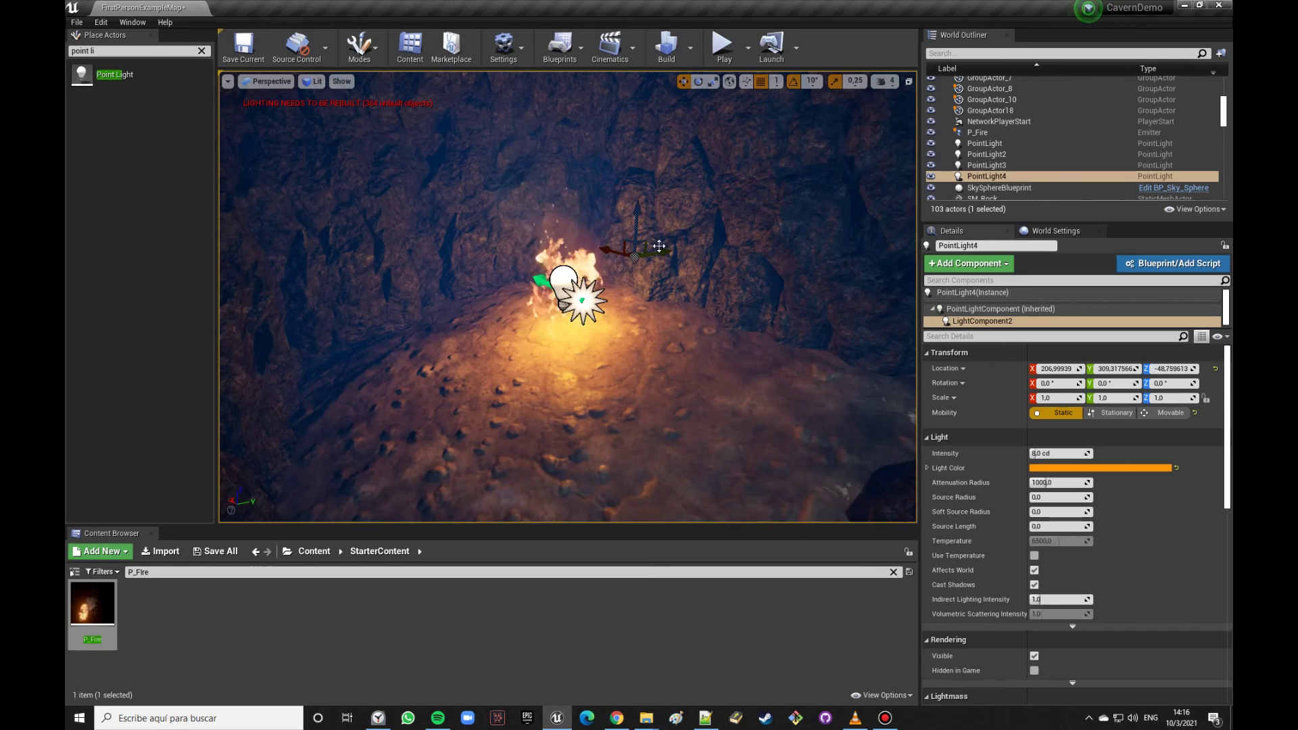
{"action": "key", "text": "ctrl+z"}
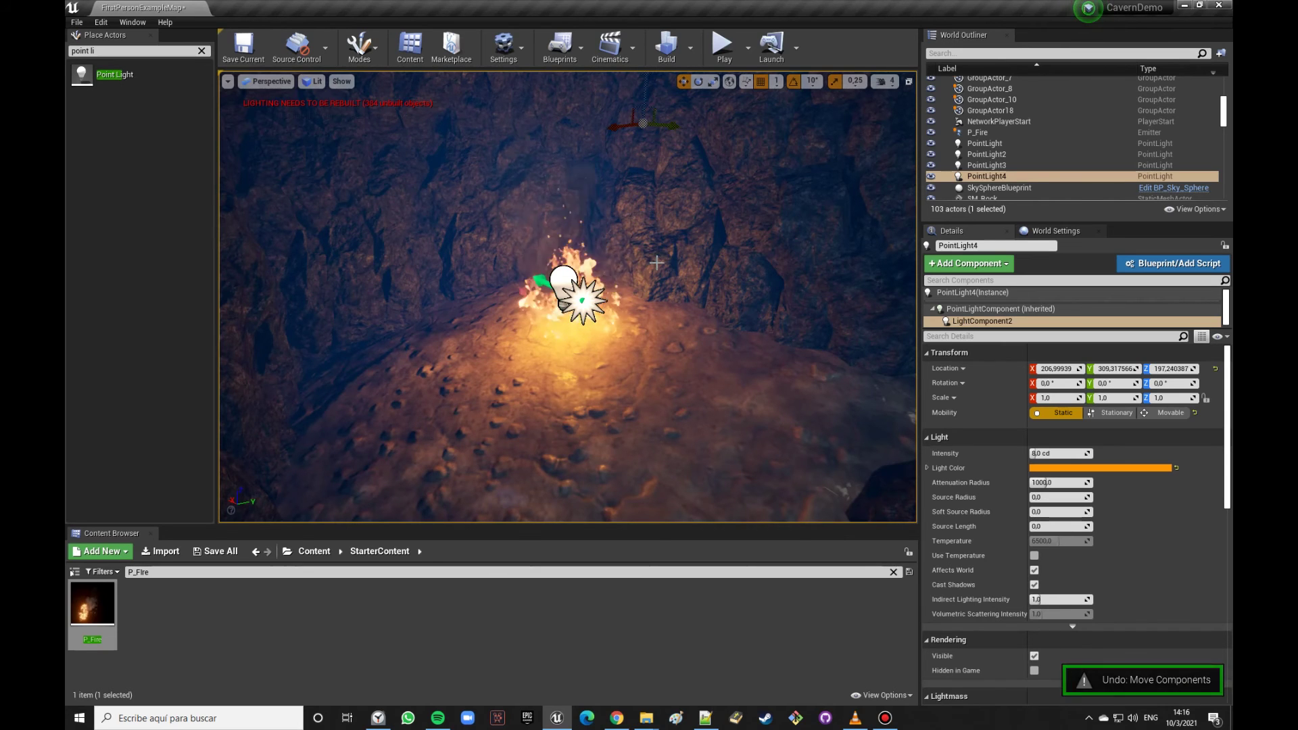
{"action": "key", "text": "ctrl+z"}
Step: Try copying the light left of and above the fire, then undo back to its original spot
{"action": "right_click_drag", "start_coordinate": [690, 272], "coordinate": [647, 316]}
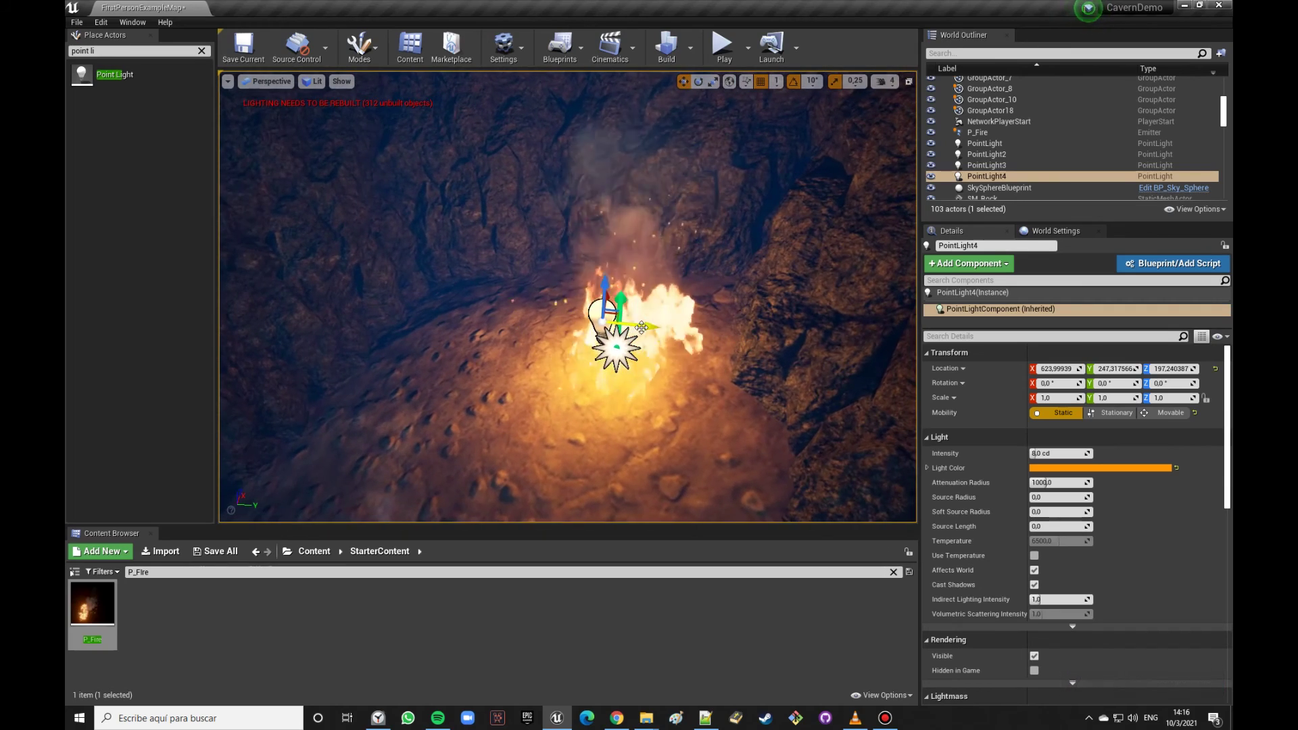
{"action": "left_click_drag", "start_coordinate": [643, 327], "coordinate": [574, 316], "text": "alt"}
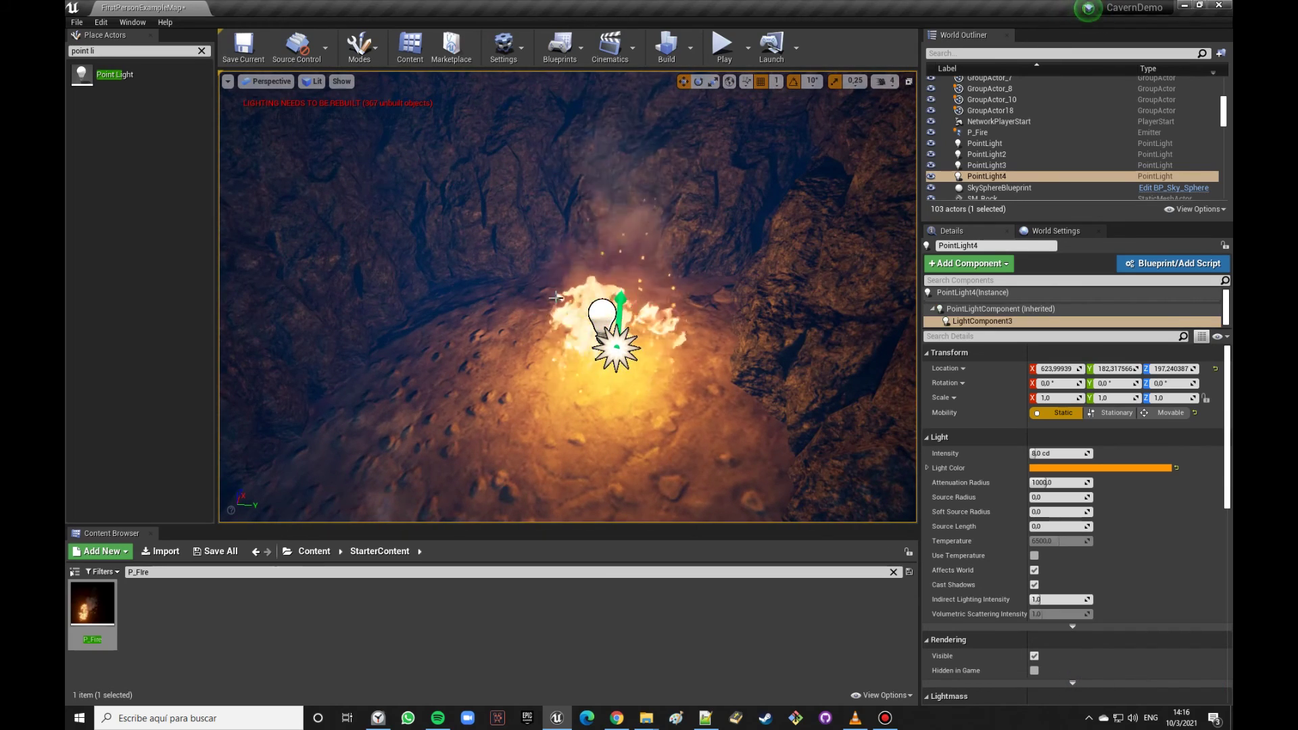
{"action": "key", "text": "ctrl+z"}
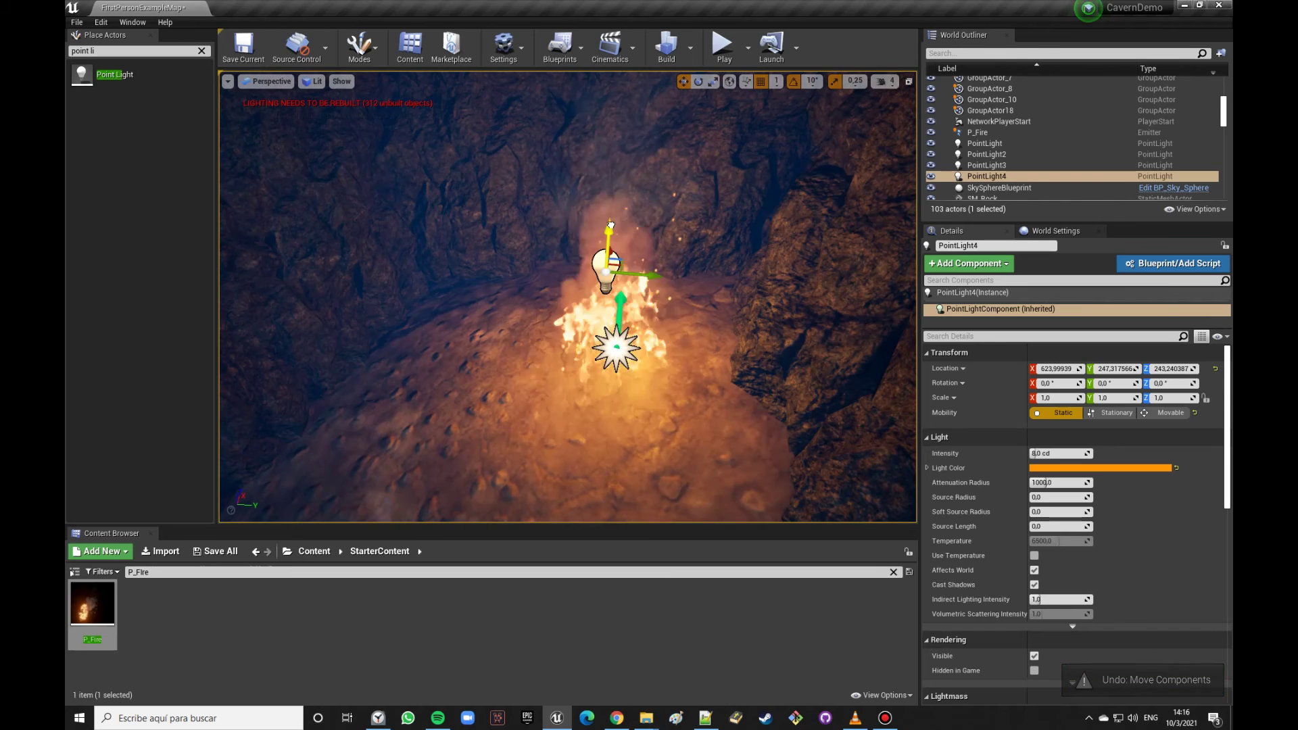
{"action": "left_click_drag", "start_coordinate": [604, 281], "coordinate": [611, 198]}
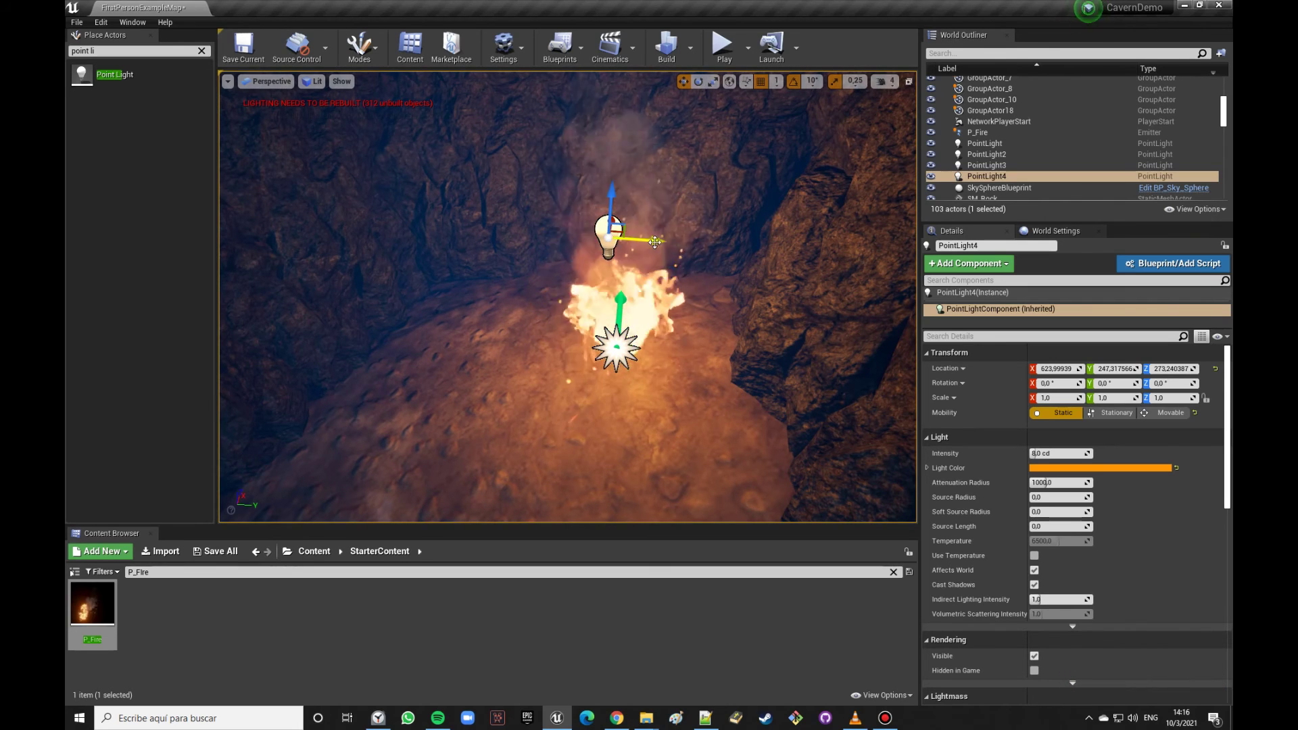
{"action": "left_click_drag", "start_coordinate": [646, 240], "coordinate": [518, 222], "text": "alt"}
{"action": "key", "text": "ctrl+z"}
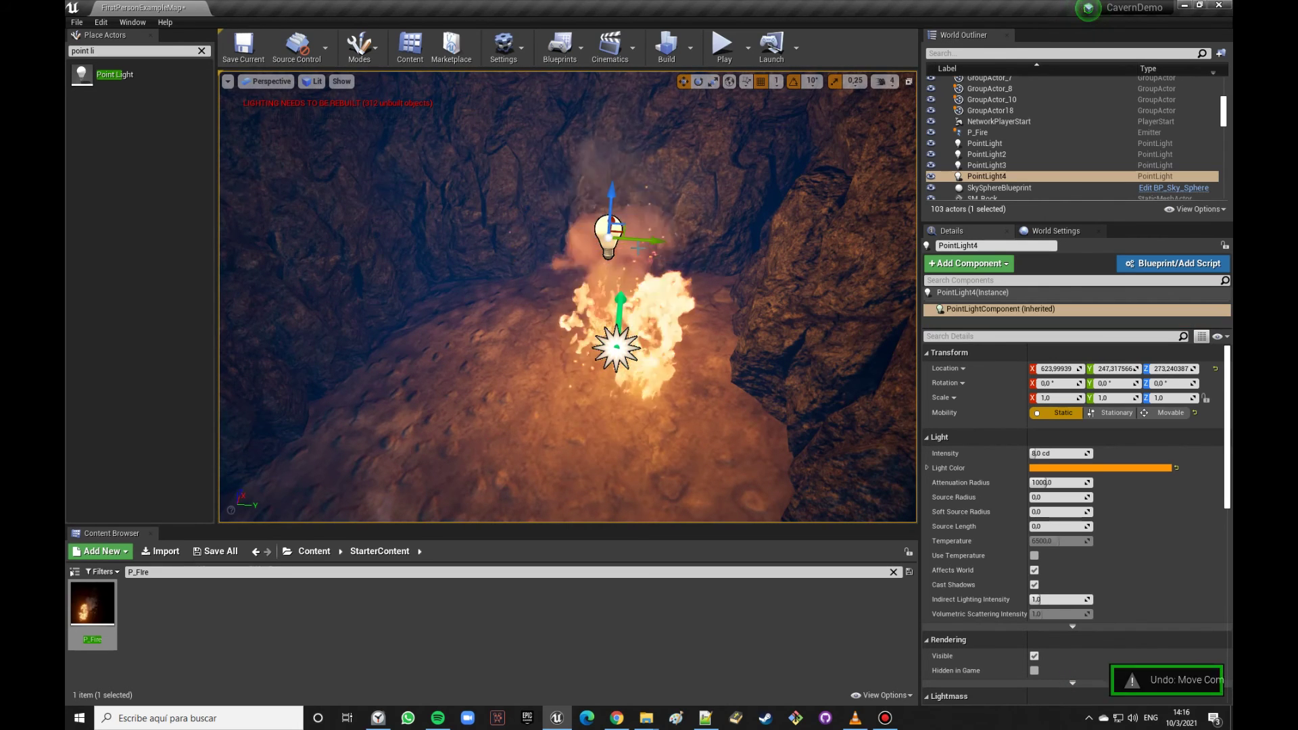
{"action": "key", "text": "ctrl+z"}
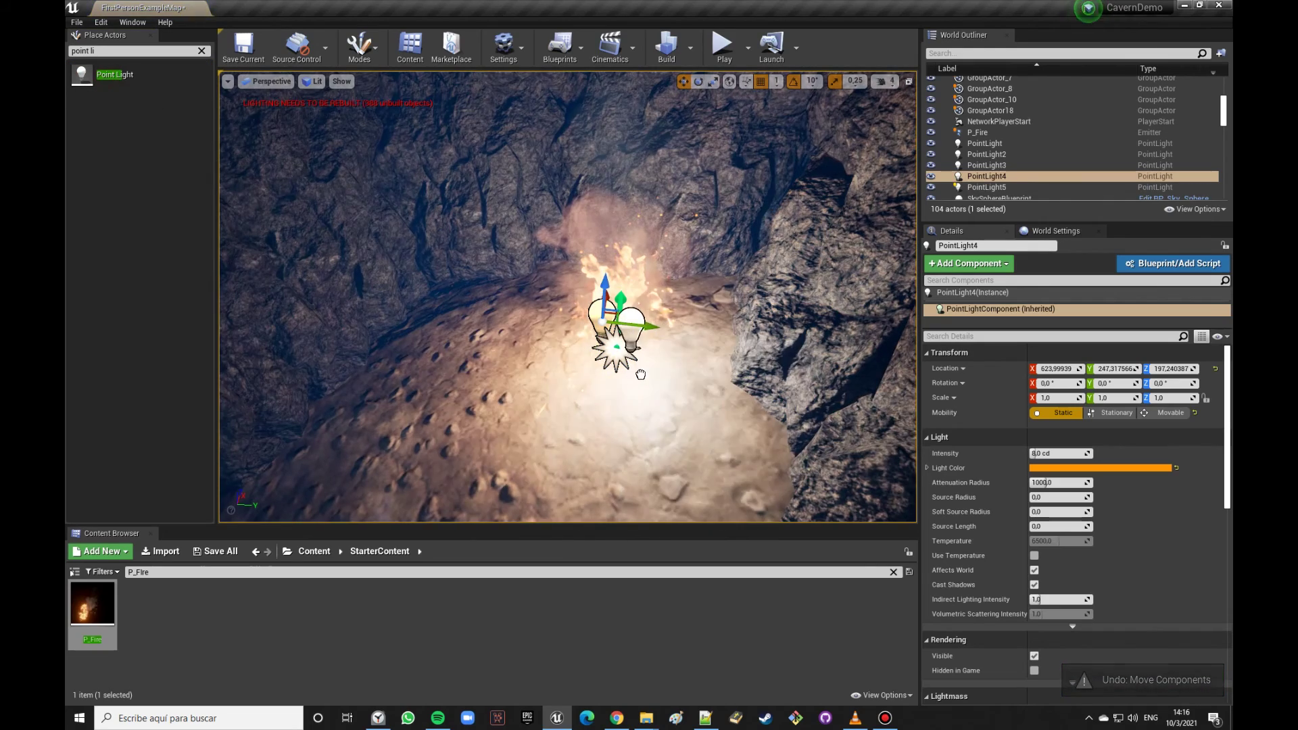
Step: Delete a stray new point light and duplicate the fire light onto the fire's right side
{"action": "left_click_drag", "start_coordinate": [106, 71], "coordinate": [657, 343]}
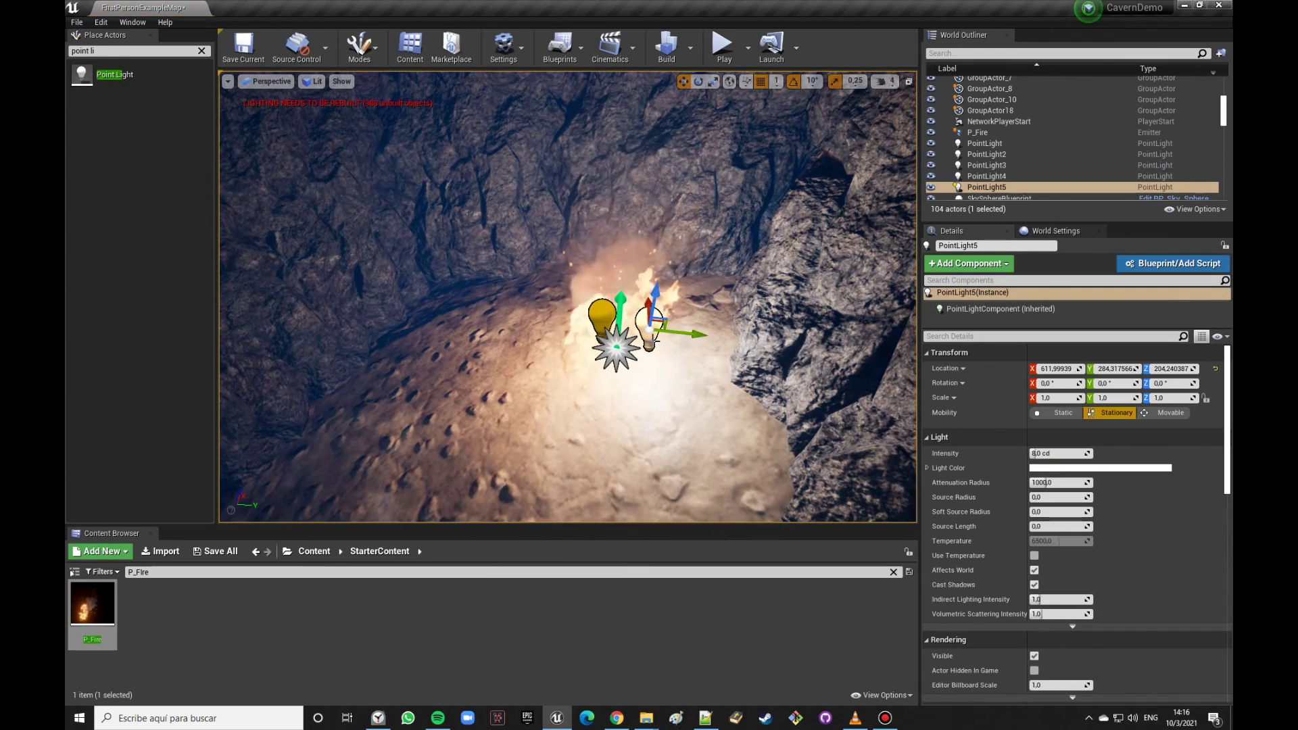
{"action": "key", "text": "Delete"}
{"action": "left_click", "coordinate": [600, 320]}
{"action": "left_click_drag", "start_coordinate": [601, 320], "coordinate": [672, 325], "text": "alt"}
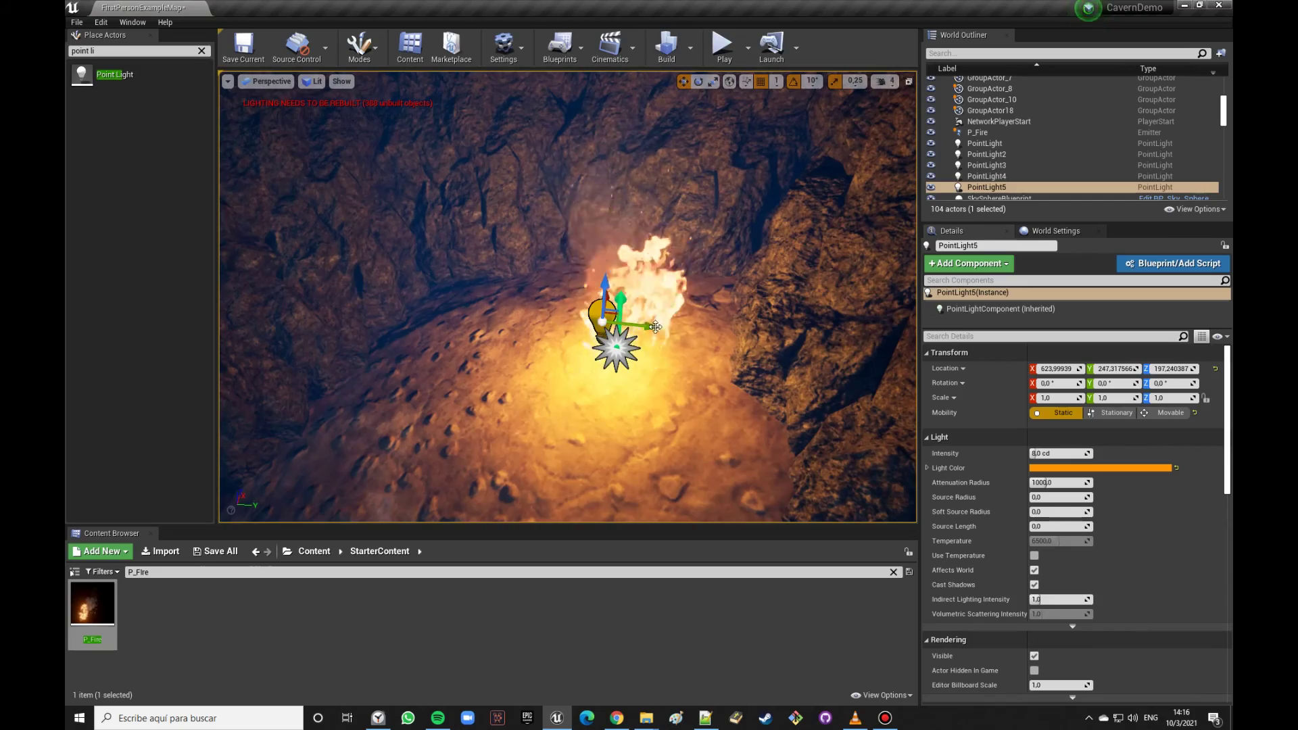
{"action": "left_click", "coordinate": [752, 341]}
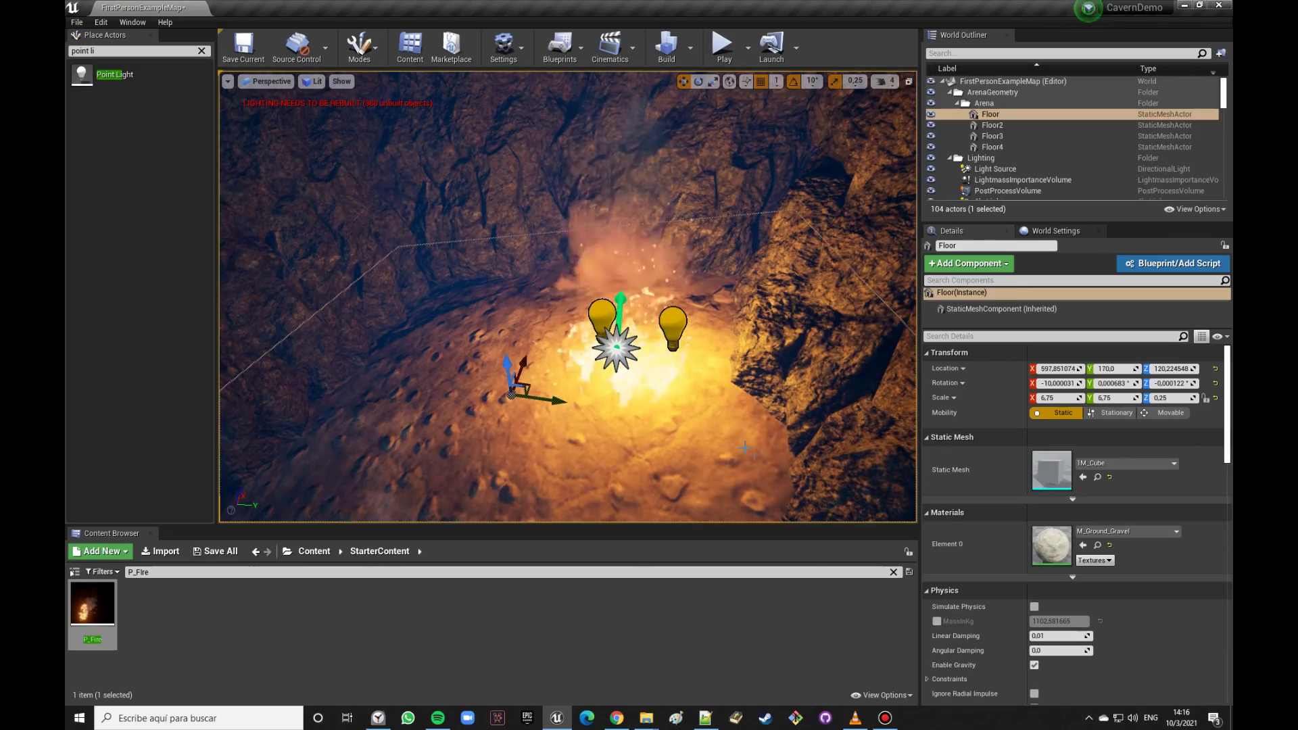
Step: Frame the cave floor and rebuild the scene lighting
{"action": "key", "text": "f"}
{"action": "right_click_drag", "start_coordinate": [675, 397], "coordinate": [675, 397]}
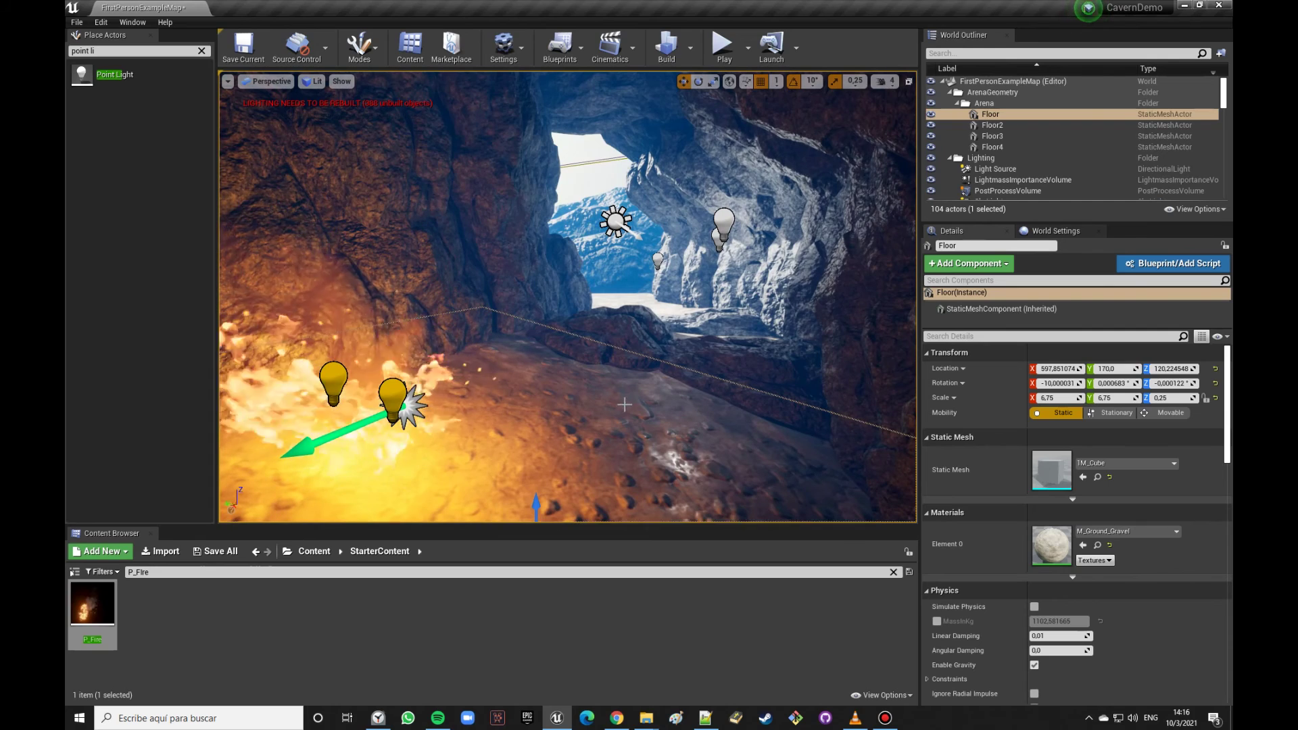
{"action": "left_click", "coordinate": [664, 58]}
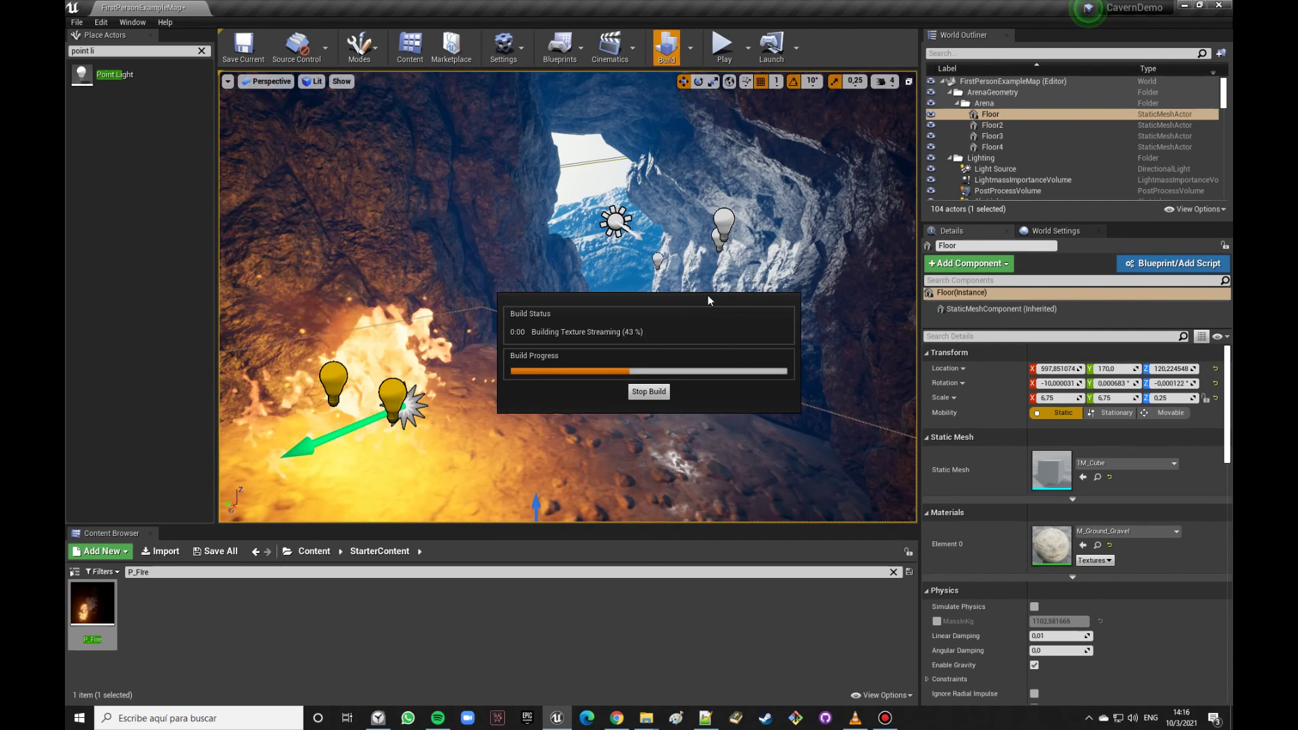
Step: Enable Light Shaft Bloom on the sun's directional light and adjust its bloom scale, leaving occlusion off
{"action": "key", "text": "Escape"}
{"action": "left_click", "coordinate": [615, 220]}
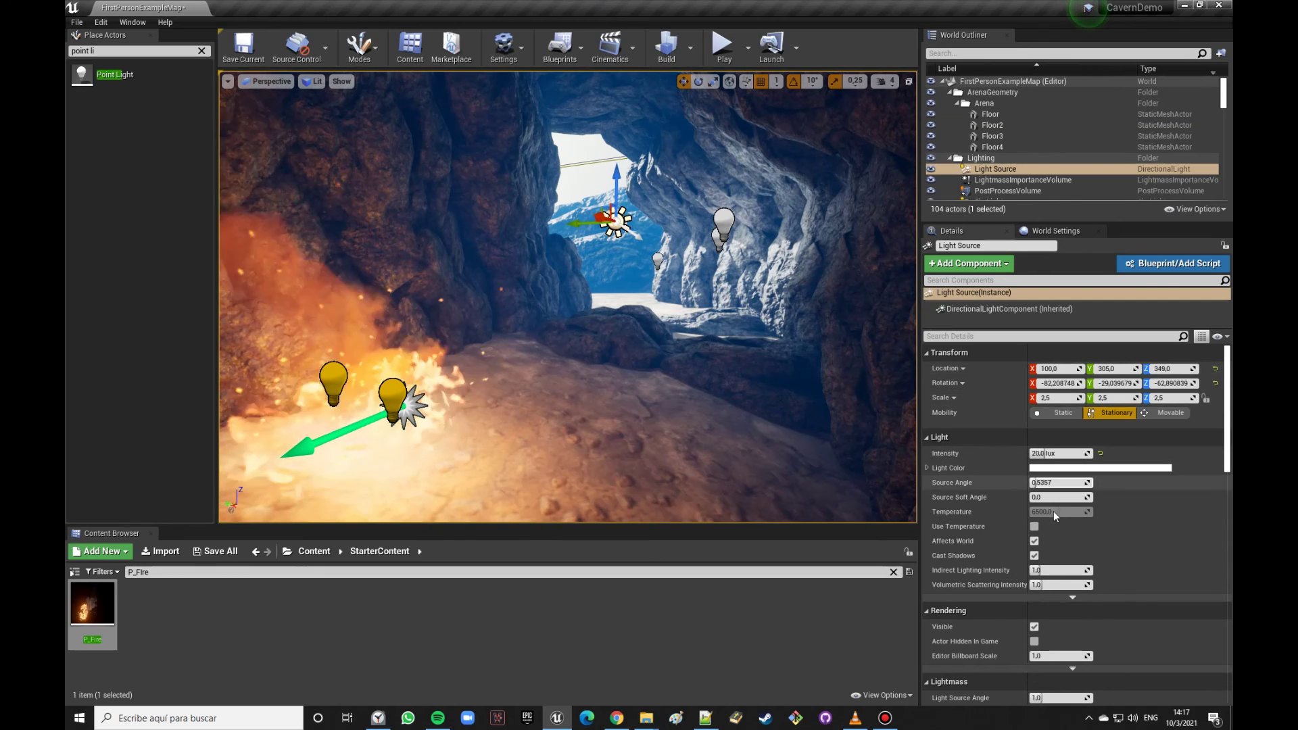
{"action": "scroll", "coordinate": [1043, 536], "scroll_direction": "down", "scroll_amount": 2}
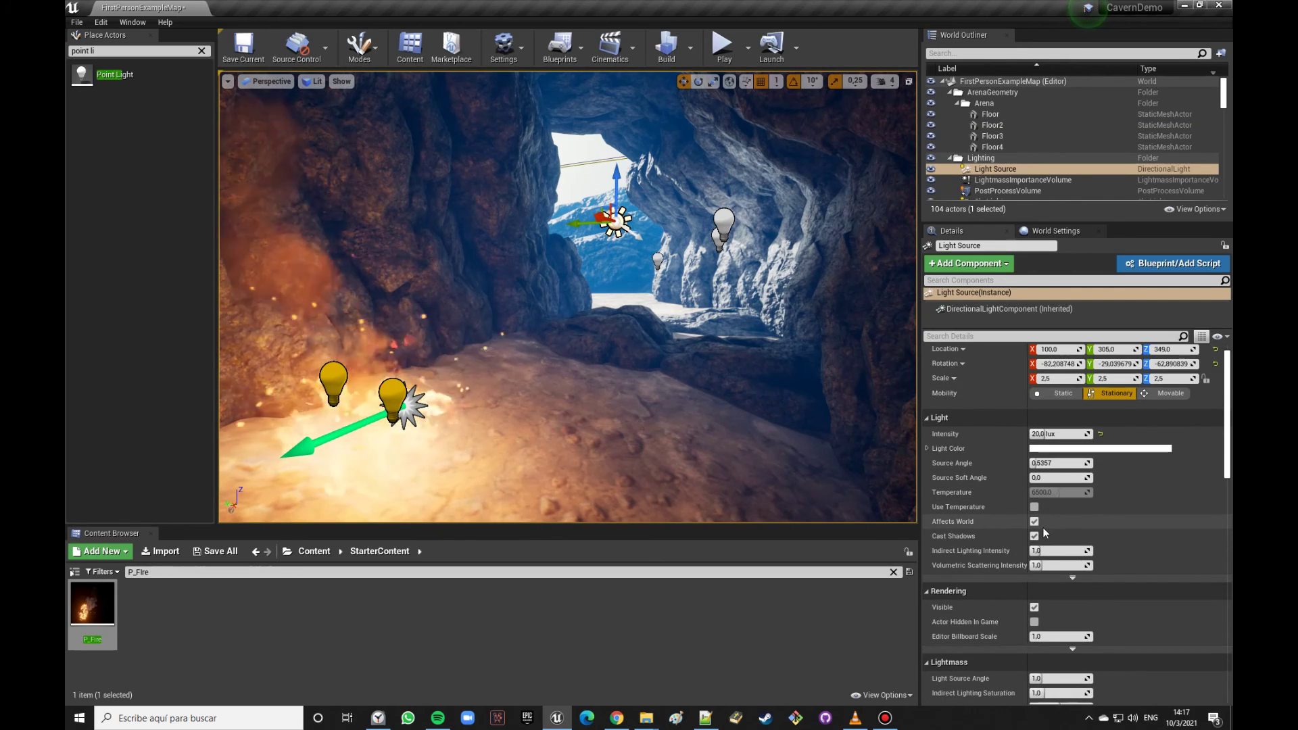
{"action": "scroll", "coordinate": [1043, 536], "scroll_direction": "down", "scroll_amount": 2}
{"action": "scroll", "coordinate": [1046, 534], "scroll_direction": "down", "scroll_amount": 2}
{"action": "scroll", "coordinate": [1045, 530], "scroll_direction": "down", "scroll_amount": 3}
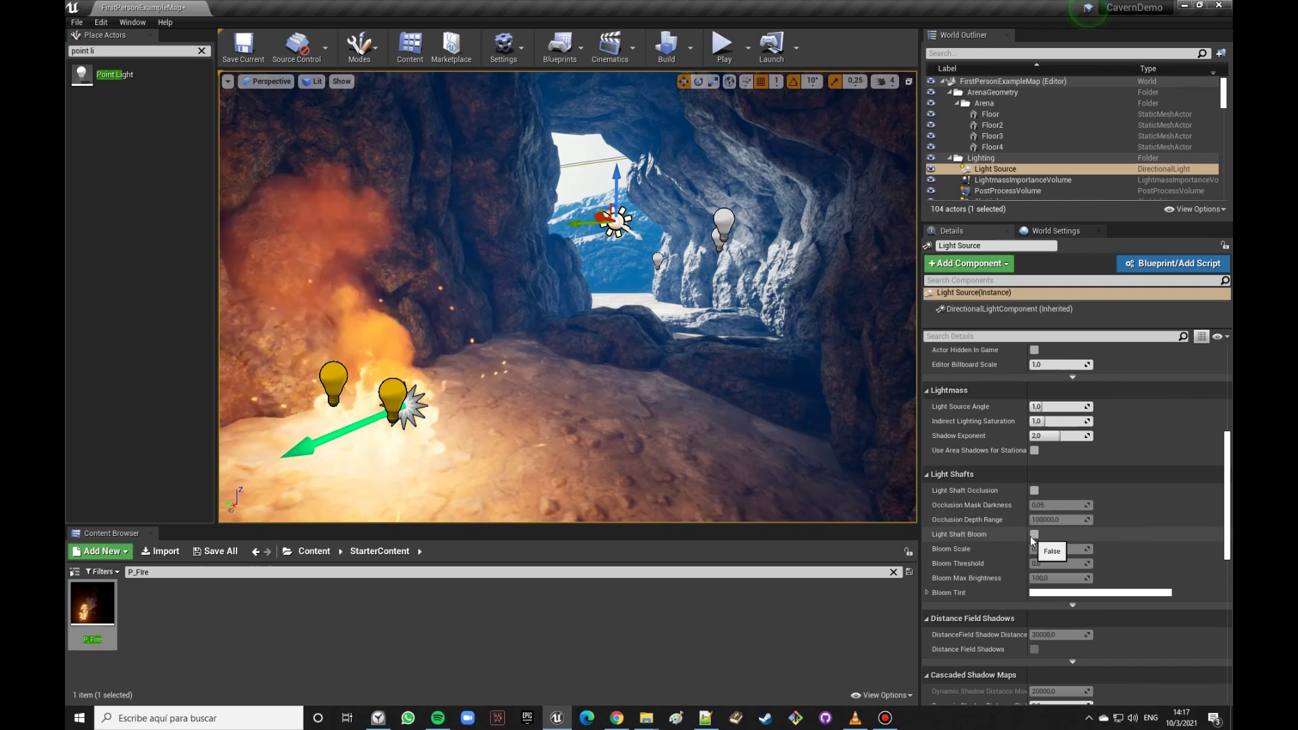
{"action": "left_click", "coordinate": [1034, 534]}
{"action": "left_click_drag", "start_coordinate": [1042, 551], "coordinate": [1049, 549]}
{"action": "right_click_drag", "start_coordinate": [849, 448], "coordinate": [849, 448]}
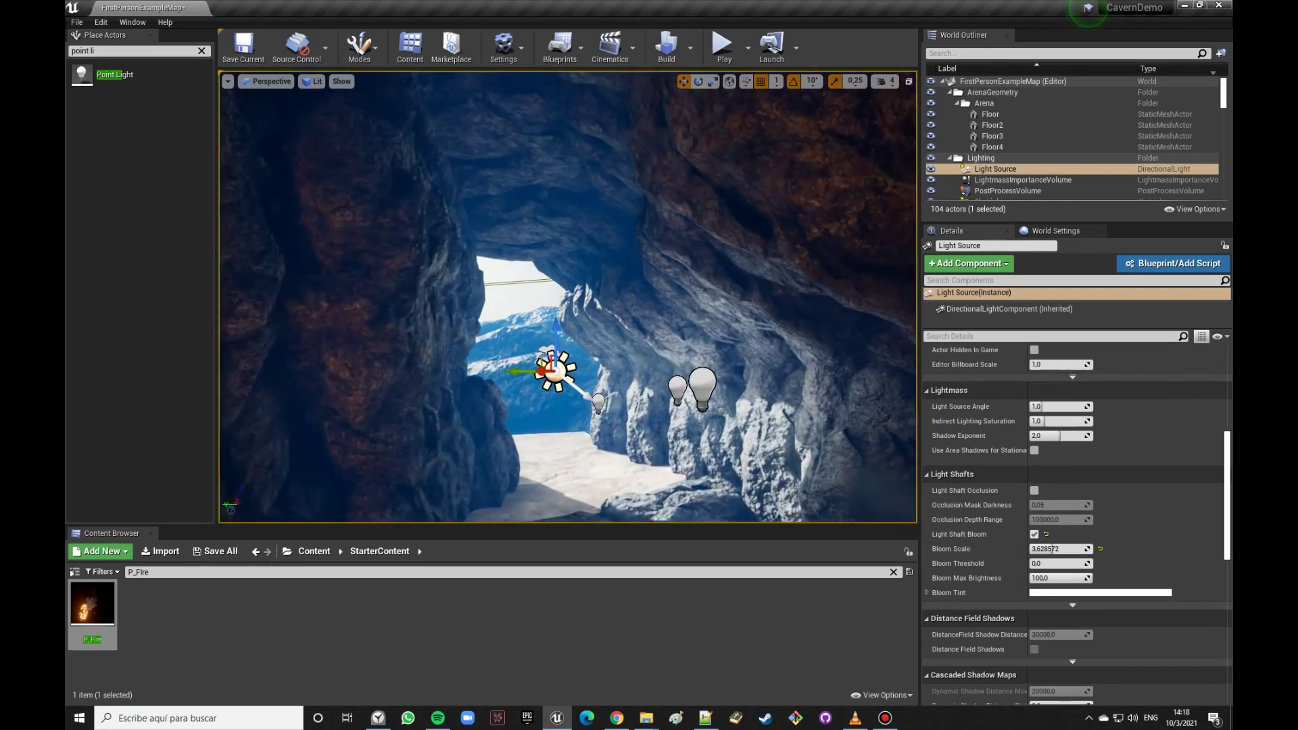
{"action": "left_click", "coordinate": [1034, 490]}
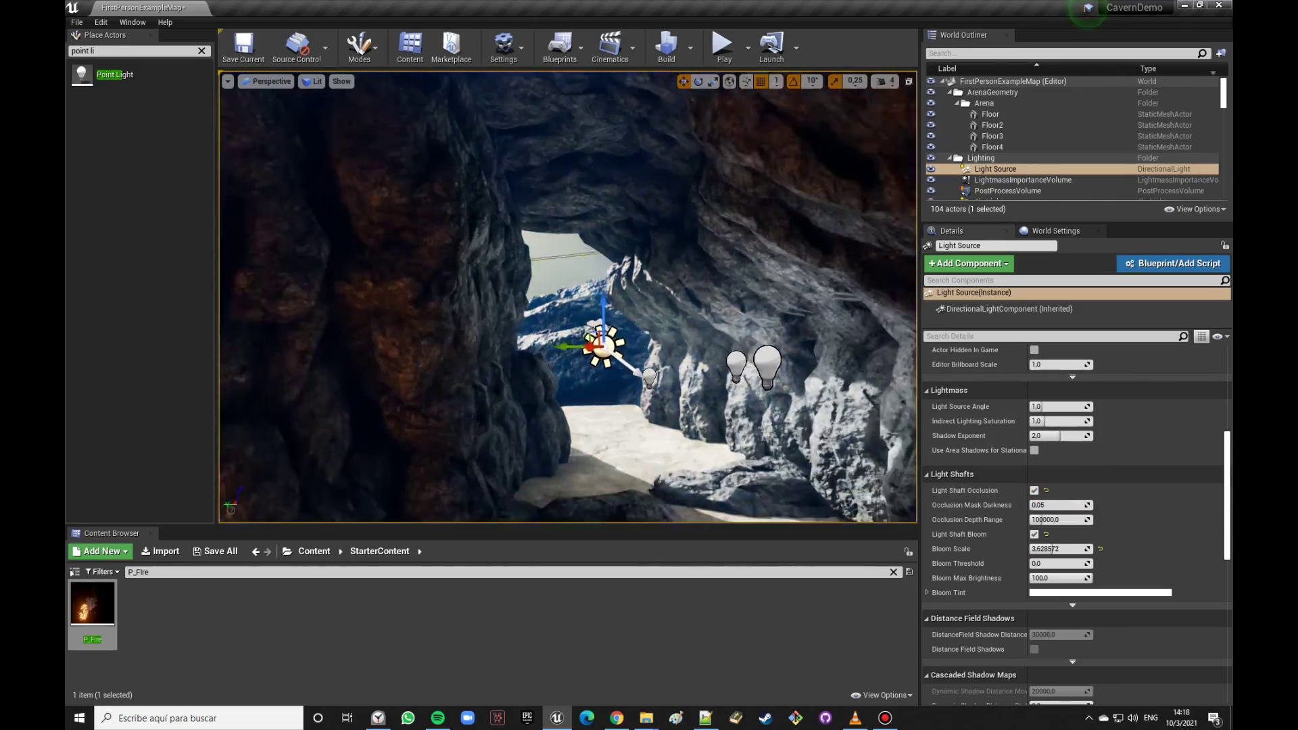
{"action": "left_click", "coordinate": [1034, 490]}
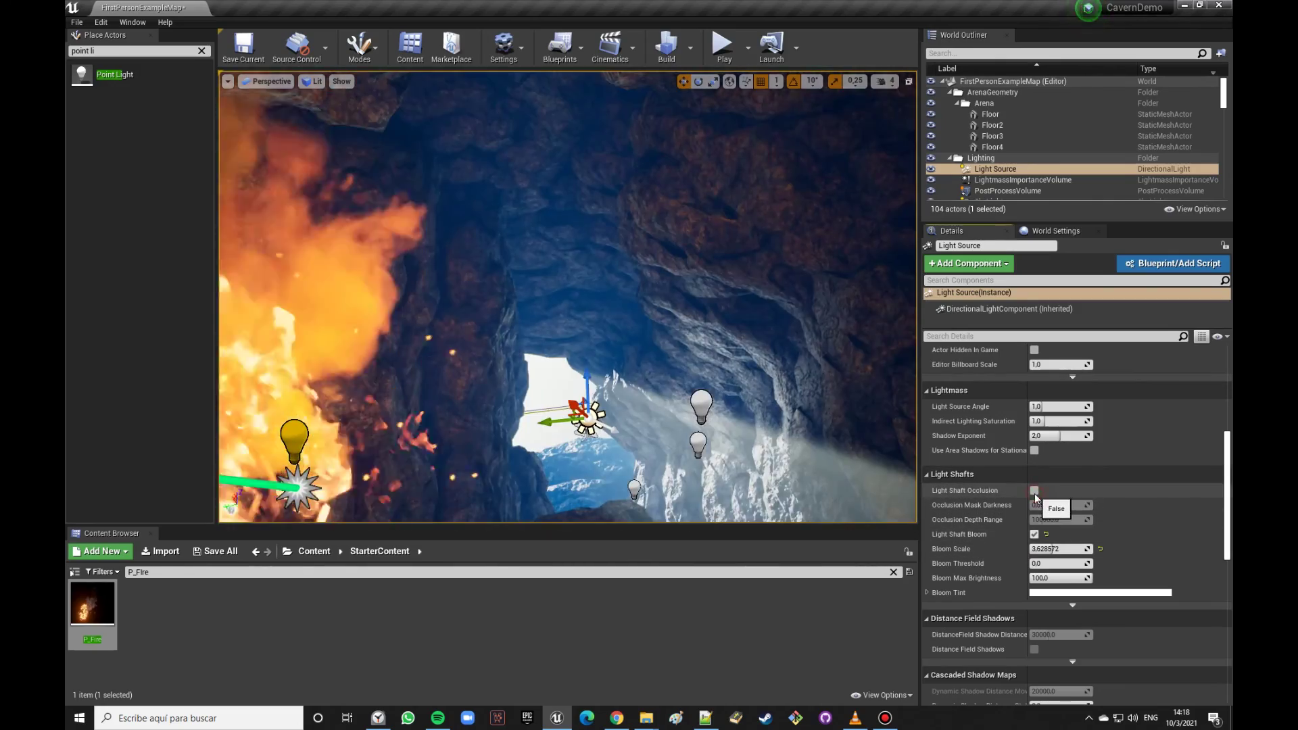
Step: Review the lit cave, set the sun's Bloom Scale to 1.0, and select the exponential height fog
{"action": "right_click_drag", "start_coordinate": [568, 298], "coordinate": [568, 297]}
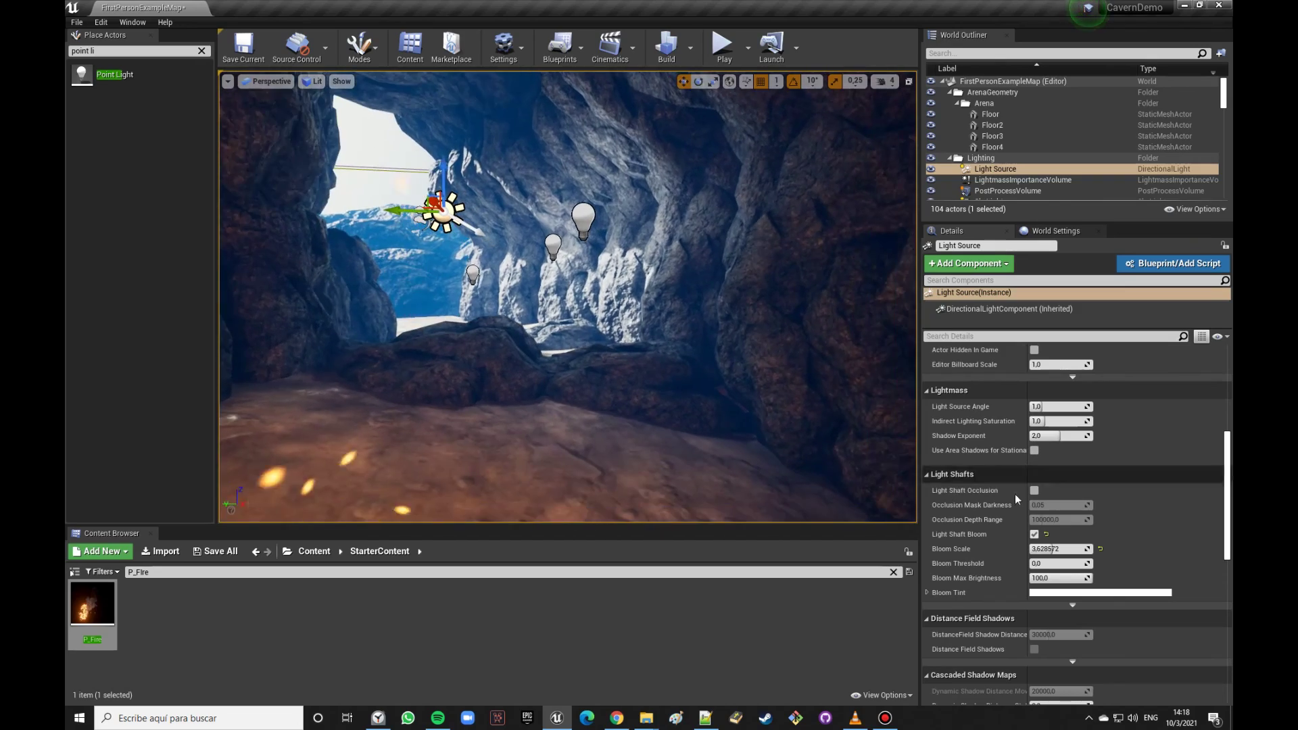
{"action": "right_click_drag", "start_coordinate": [568, 297], "coordinate": [567, 298]}
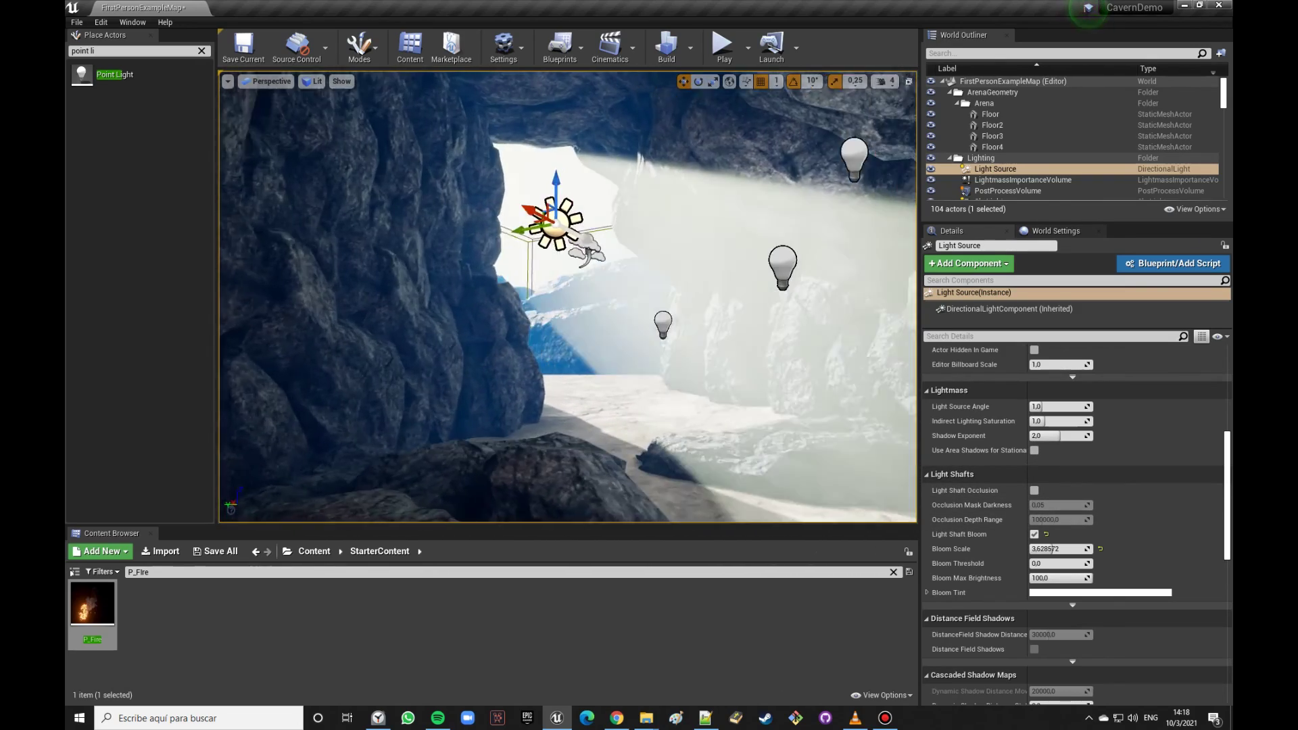
{"action": "left_click", "coordinate": [149, 572]}
{"action": "right_click_drag", "start_coordinate": [635, 311], "coordinate": [636, 311]}
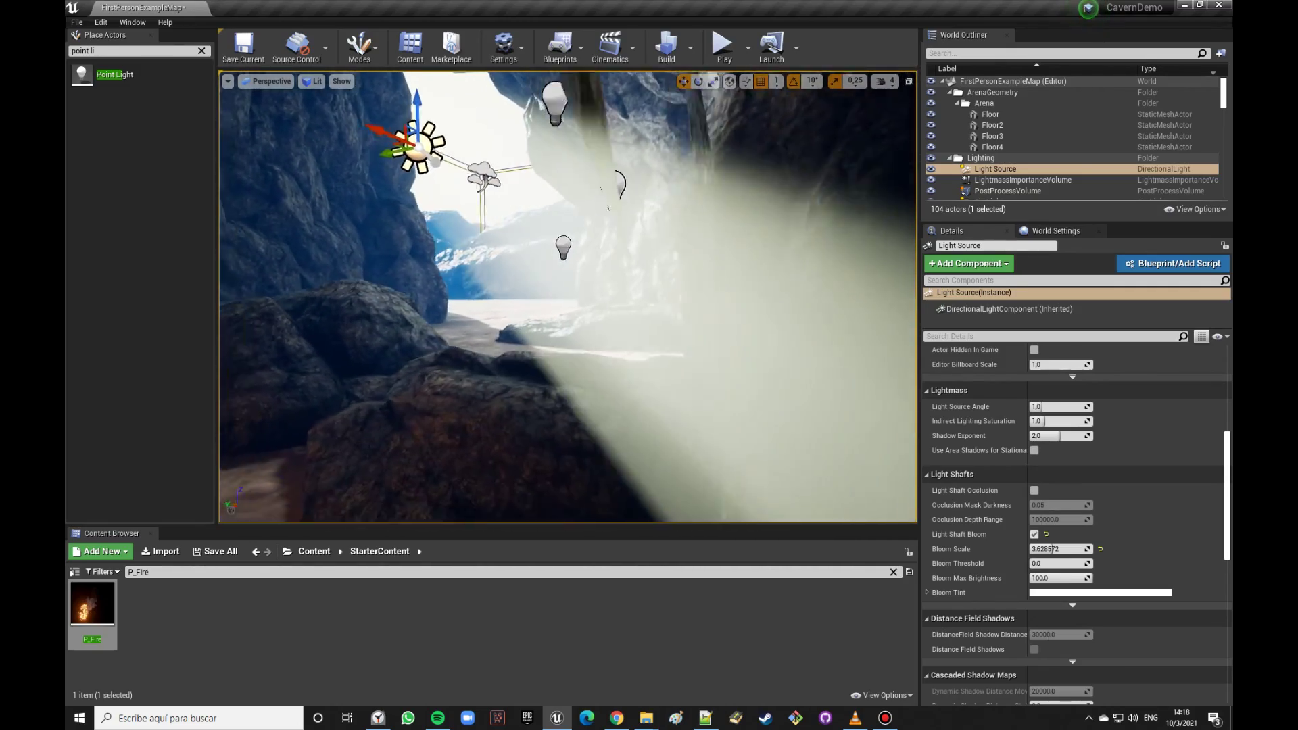
{"action": "left_click_drag", "start_coordinate": [1052, 548], "coordinate": [1073, 549]}
{"action": "type", "text": "2"}
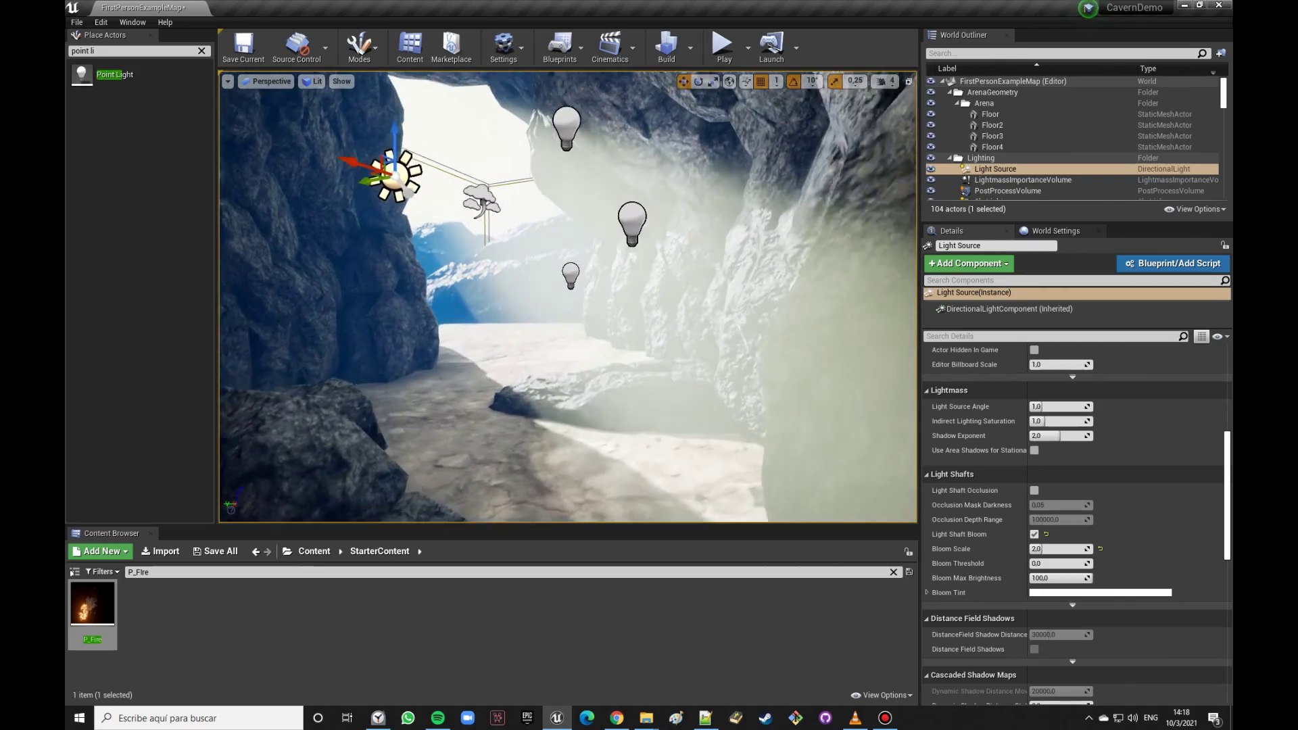
{"action": "left_click", "coordinate": [1068, 547]}
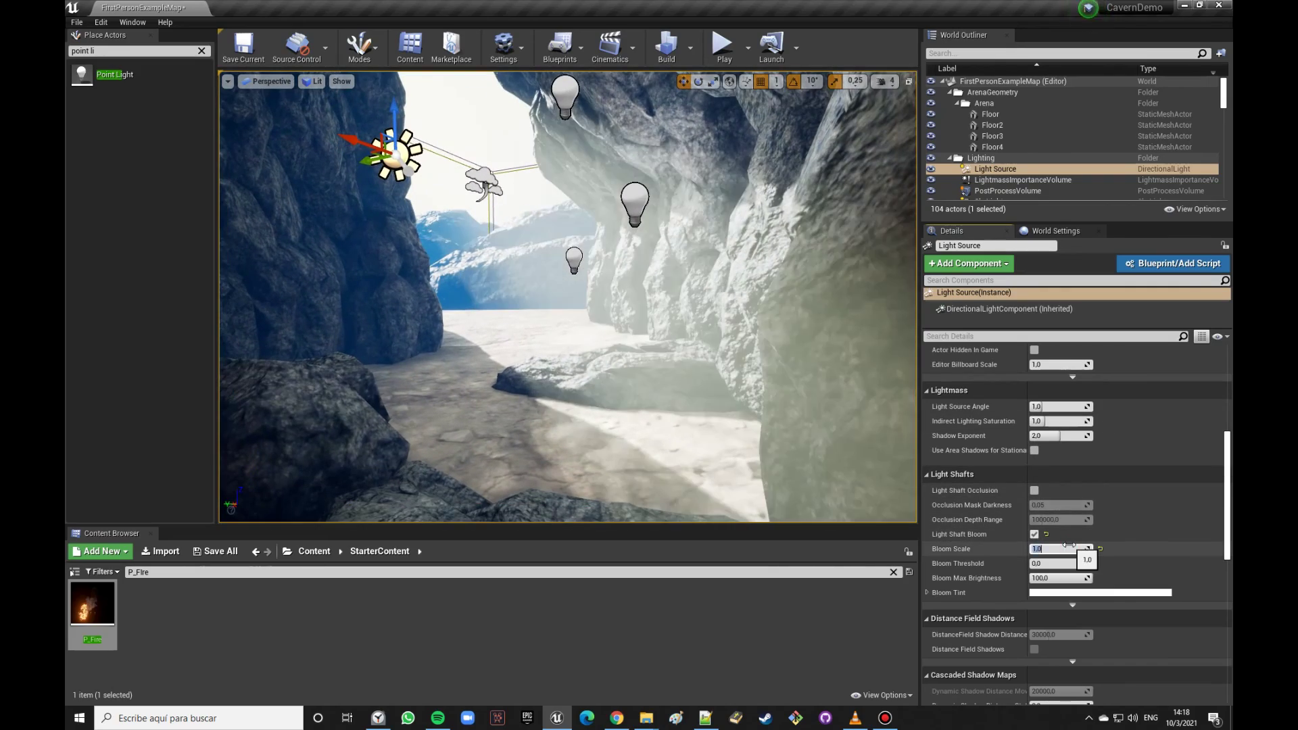
{"action": "right_click_drag", "start_coordinate": [683, 335], "coordinate": [682, 334]}
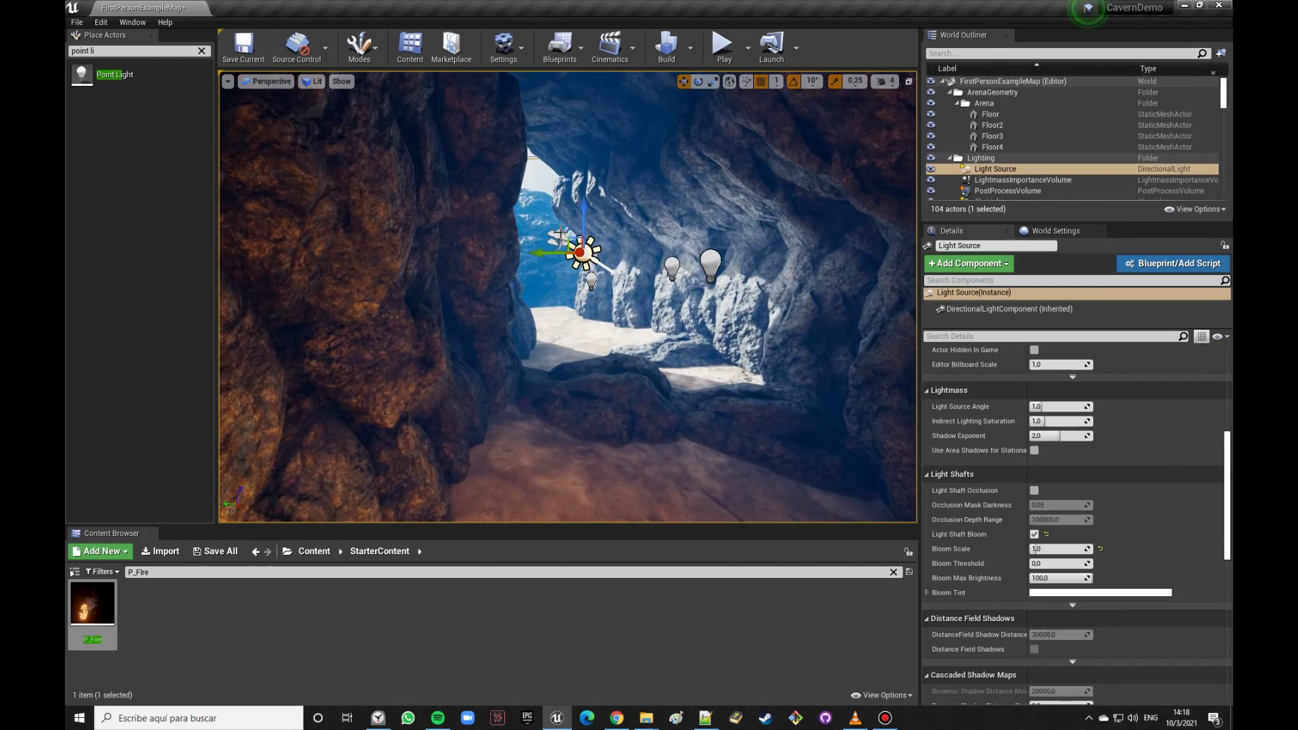
{"action": "left_click", "coordinate": [558, 234]}
{"action": "left_click_drag", "start_coordinate": [1041, 398], "coordinate": [1059, 398]}
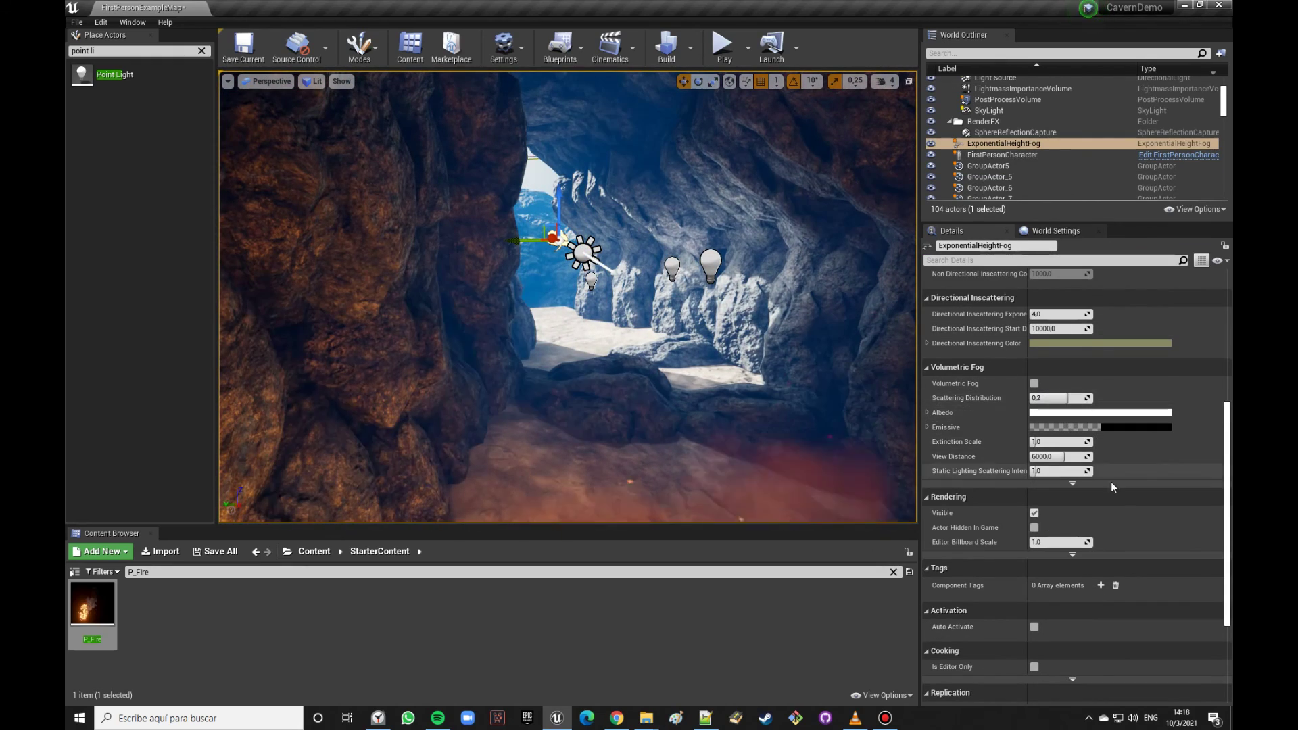
Step: Set the ExponentialHeightFog's Fog Density to 0.6
{"action": "scroll", "coordinate": [1125, 505], "scroll_direction": "up", "scroll_amount": 3}
{"action": "scroll", "coordinate": [1126, 520], "scroll_direction": "up", "scroll_amount": 5}
{"action": "scroll", "coordinate": [1126, 520], "scroll_direction": "up", "scroll_amount": 3}
{"action": "left_click", "coordinate": [1060, 366]}
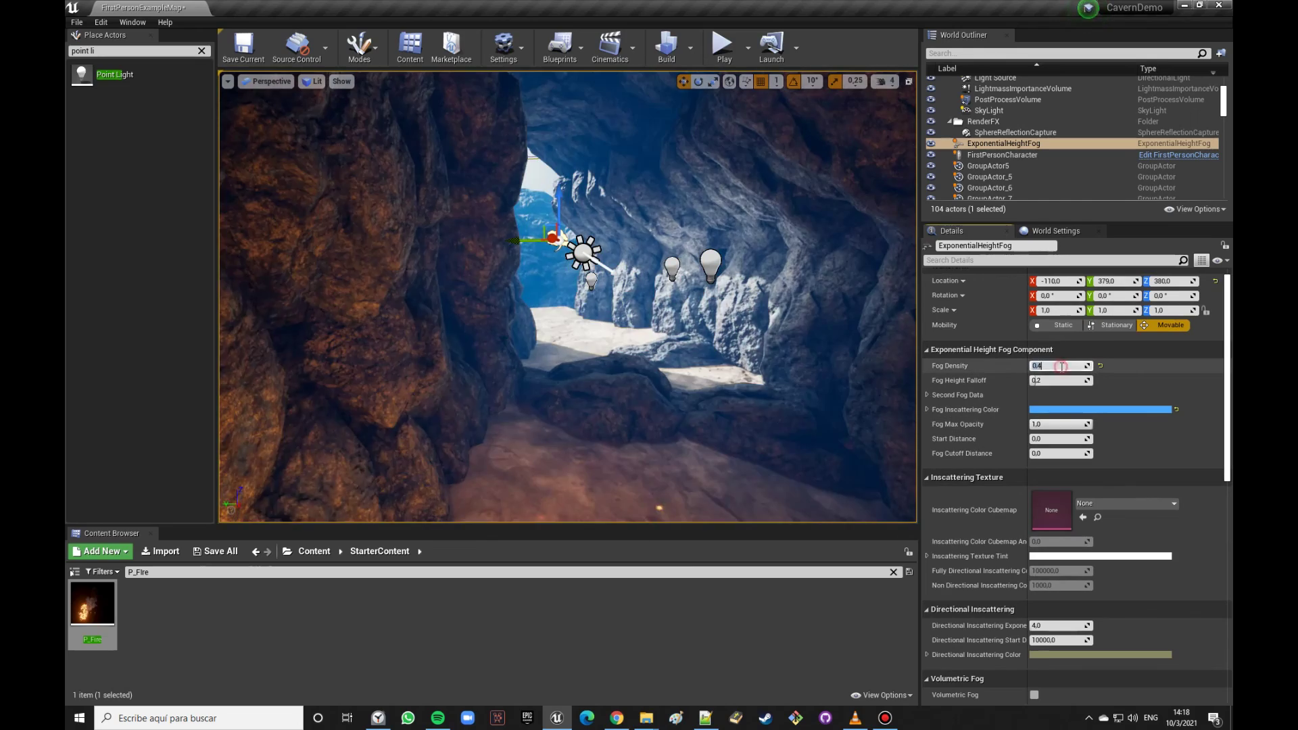
{"action": "key", "text": "Return"}
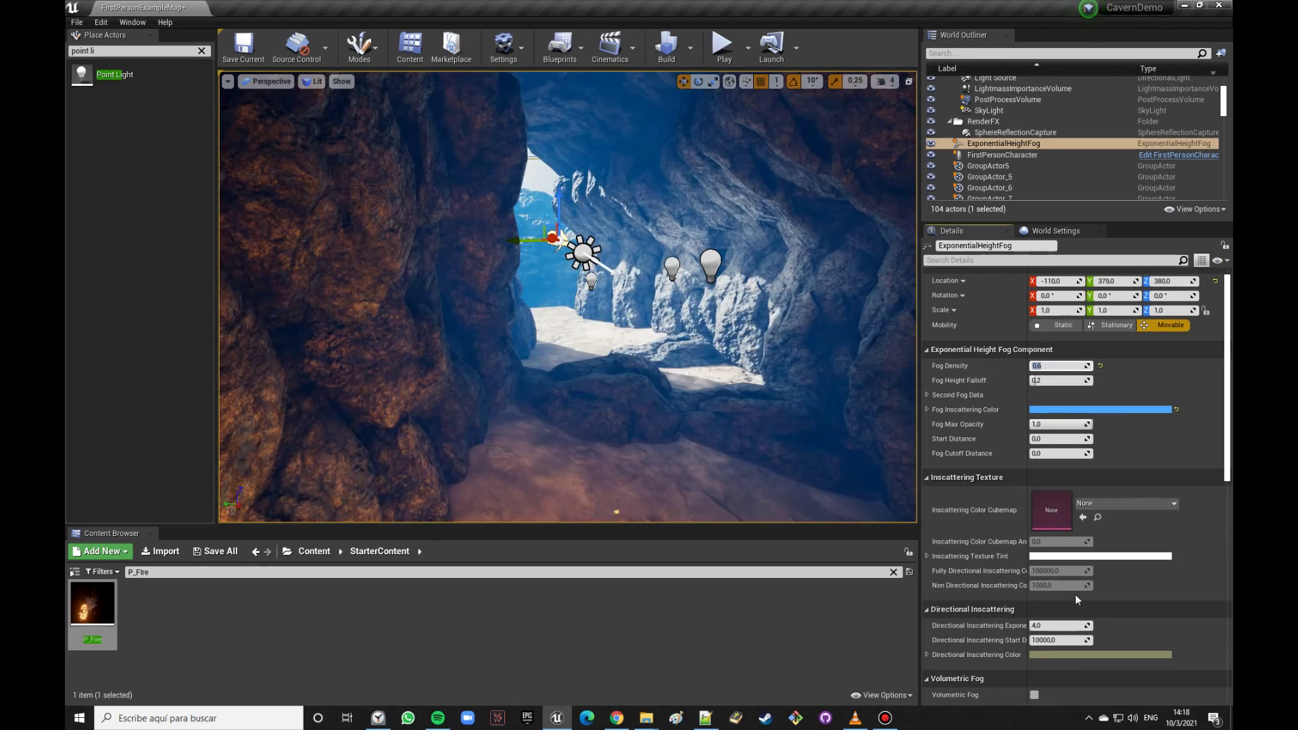